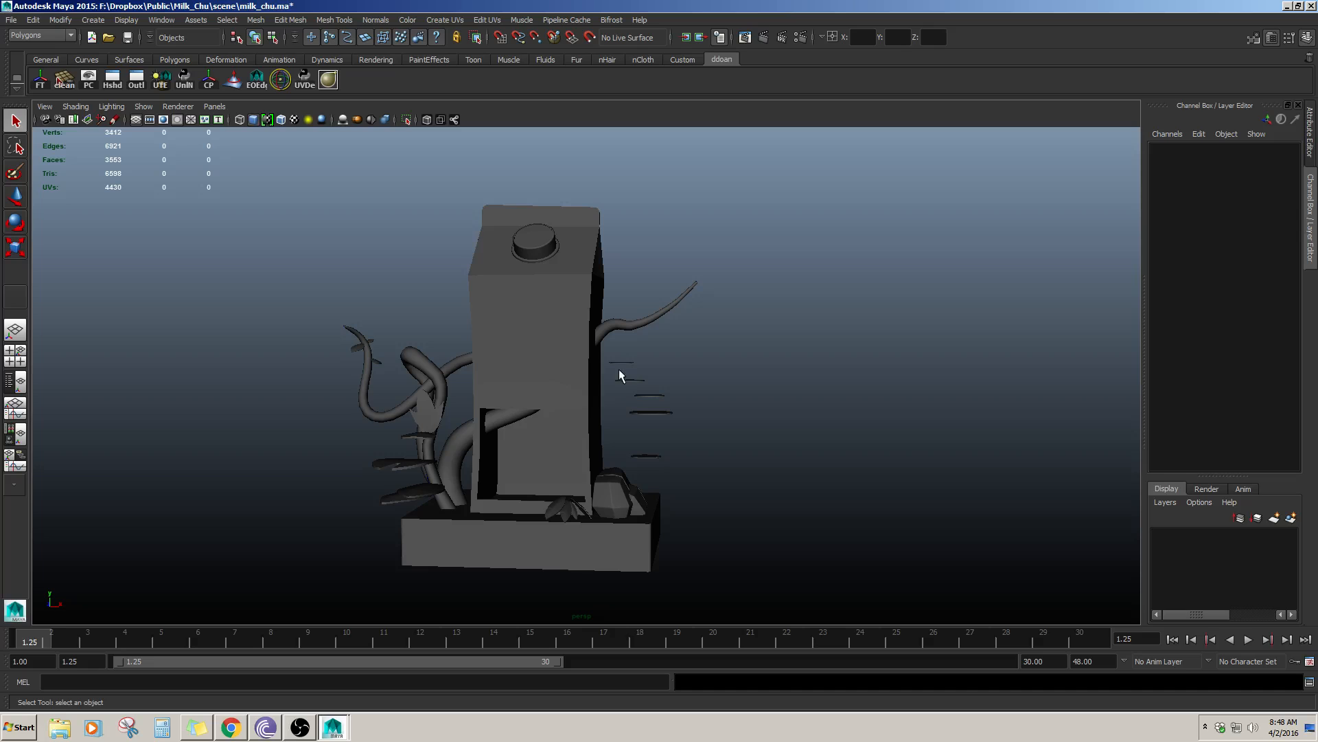
- Open the reference image milk_chu_01.png in Windows Photo Viewer and move it off the Maya workspace
left_click_drag(574, 346, 671, 410, "alt")
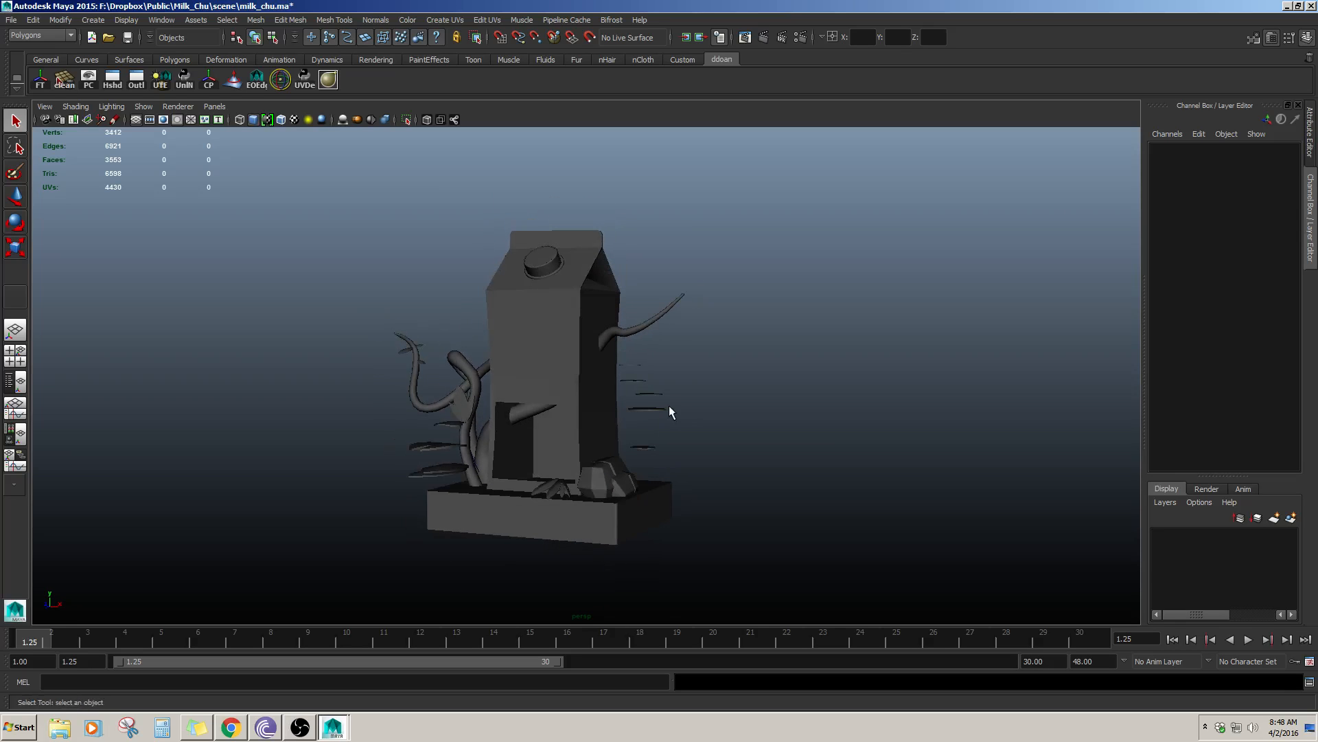
left_click(556, 440)
left_click(807, 546)
left_click_drag(808, 546, 674, 495, "alt")
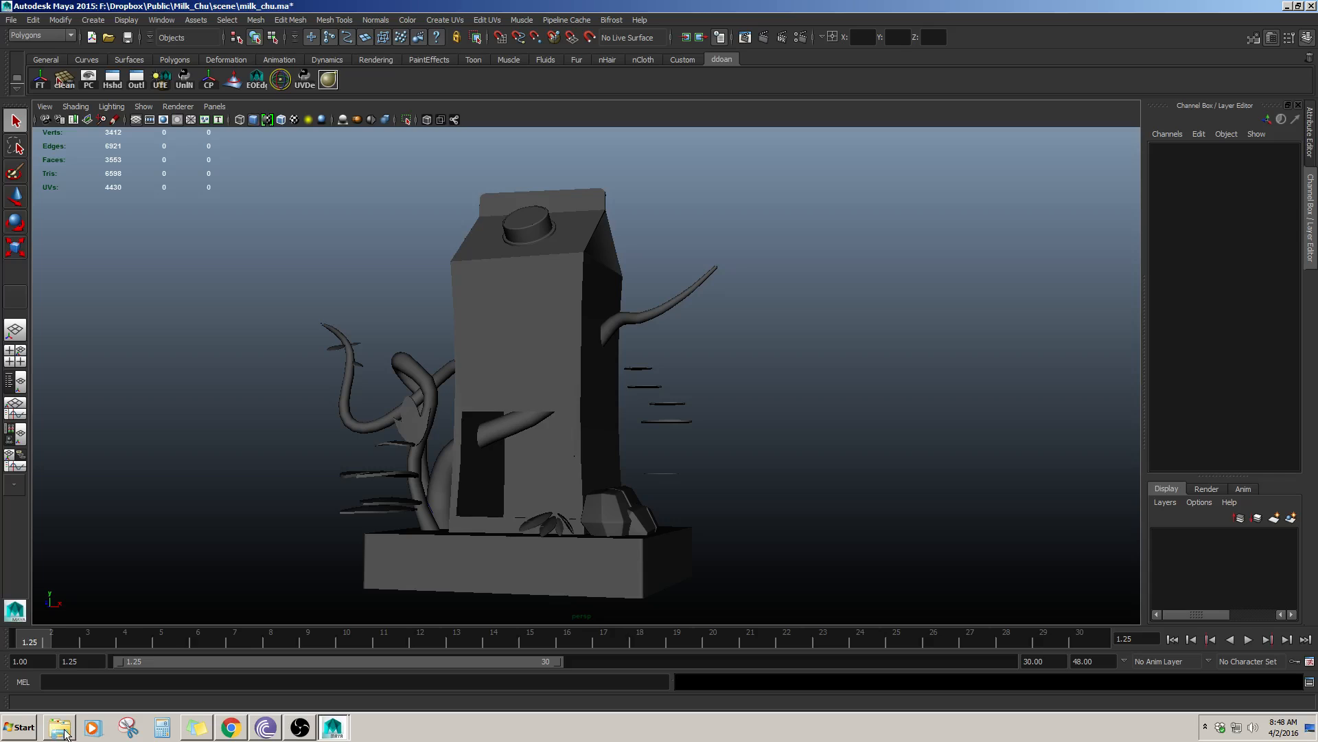
left_click(66, 732)
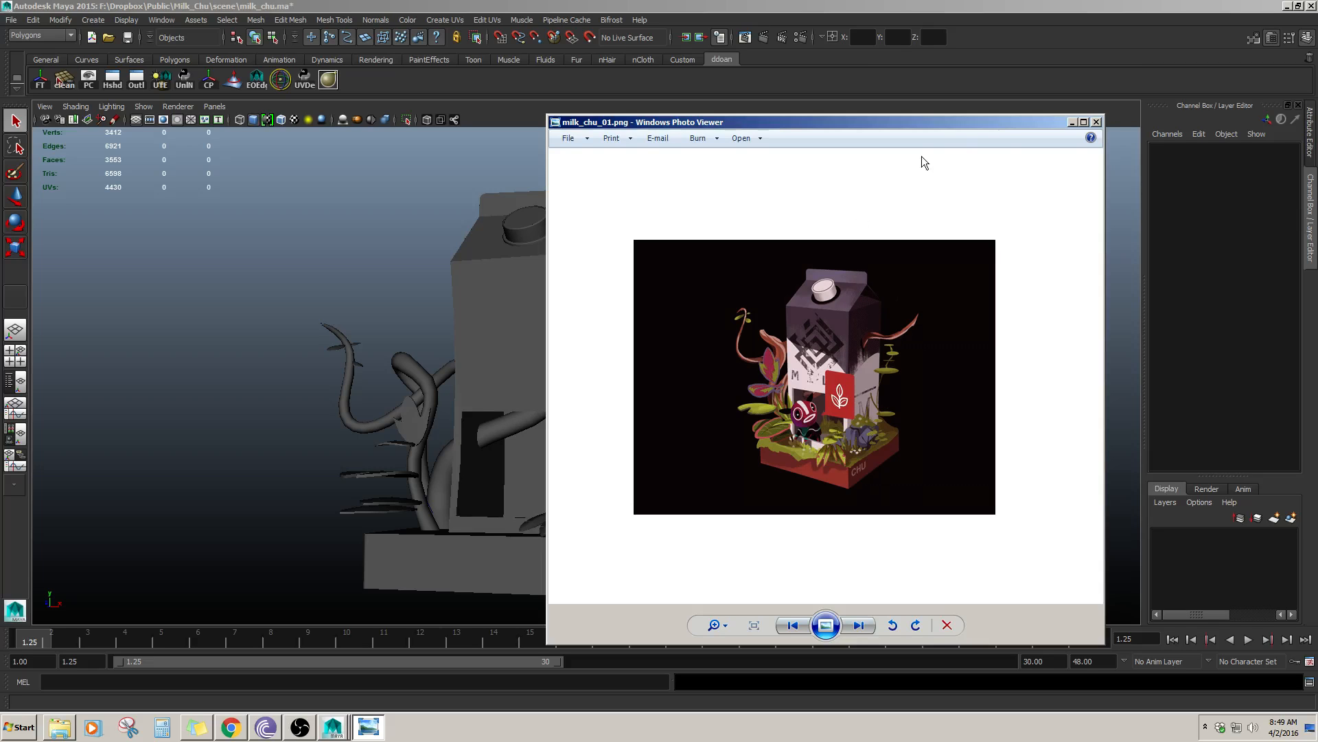
left_click_drag(960, 122, 1317, 115)
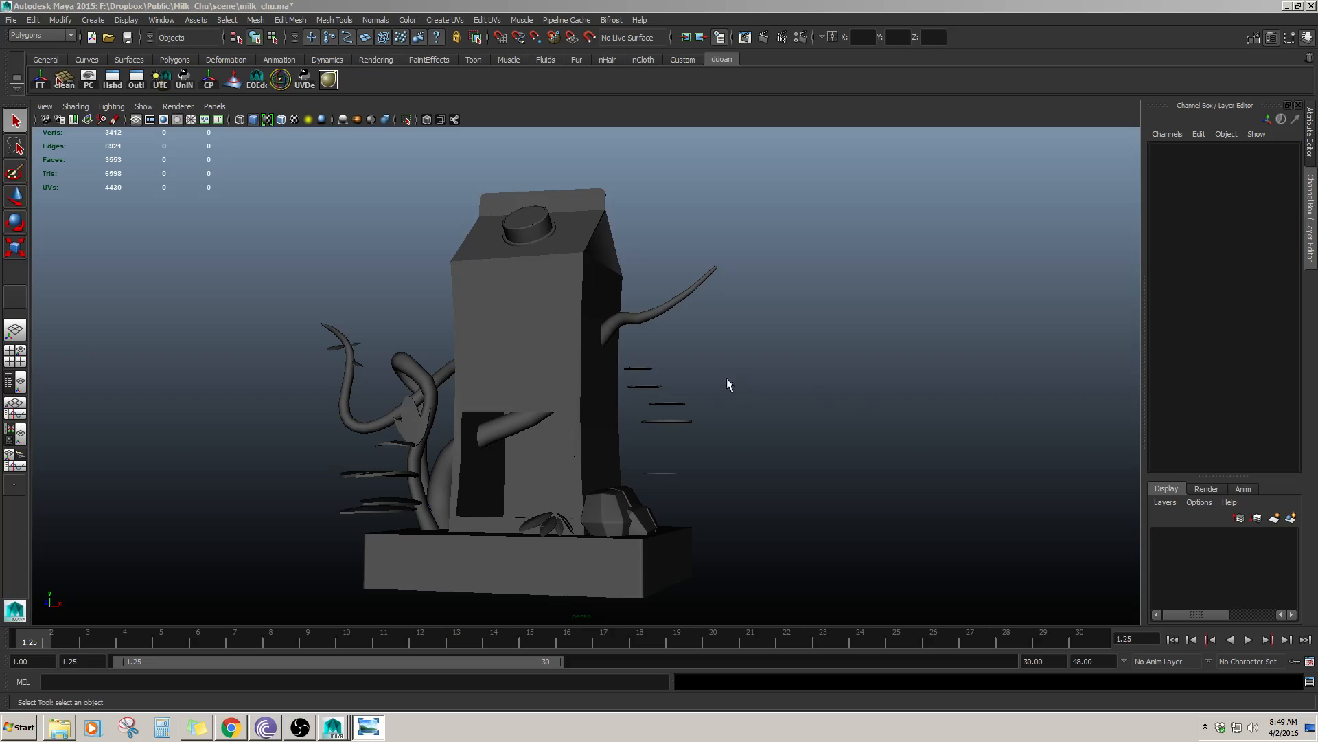
- Examine the milk carton model in Maya from several angles, including the cap, opening, plants and base
left_click_drag(727, 385, 663, 426, "alt")
left_click(530, 377)
key("w")
left_click(569, 199)
left_click_drag(673, 374, 682, 274, "alt")
middle_click_drag(657, 265, 658, 412, "alt")
left_click_drag(658, 412, 654, 467, "alt")
right_click_drag(654, 467, 697, 497, "alt")
middle_click_drag(698, 498, 695, 416, "alt")
right_click_drag(695, 416, 686, 504, "alt")
left_click_drag(686, 504, 666, 447, "alt")
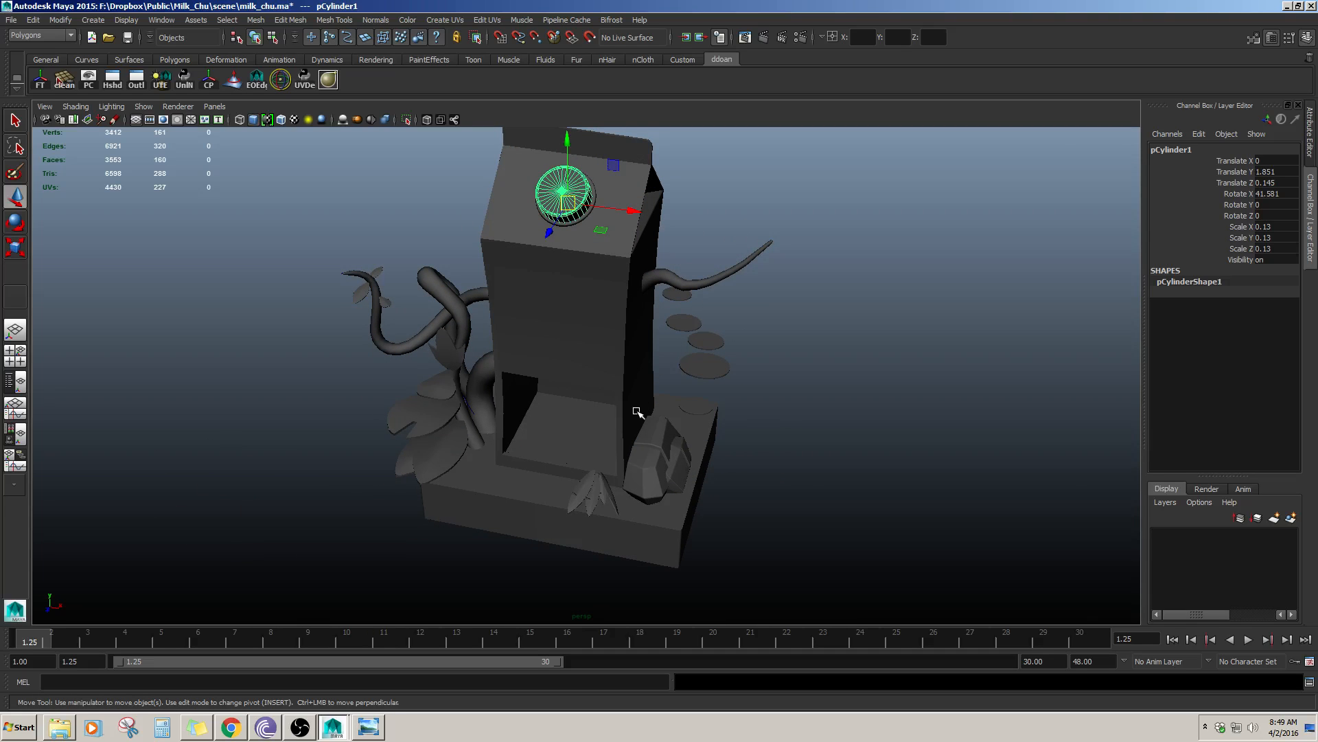
left_click_drag(722, 348, 718, 308, "alt")
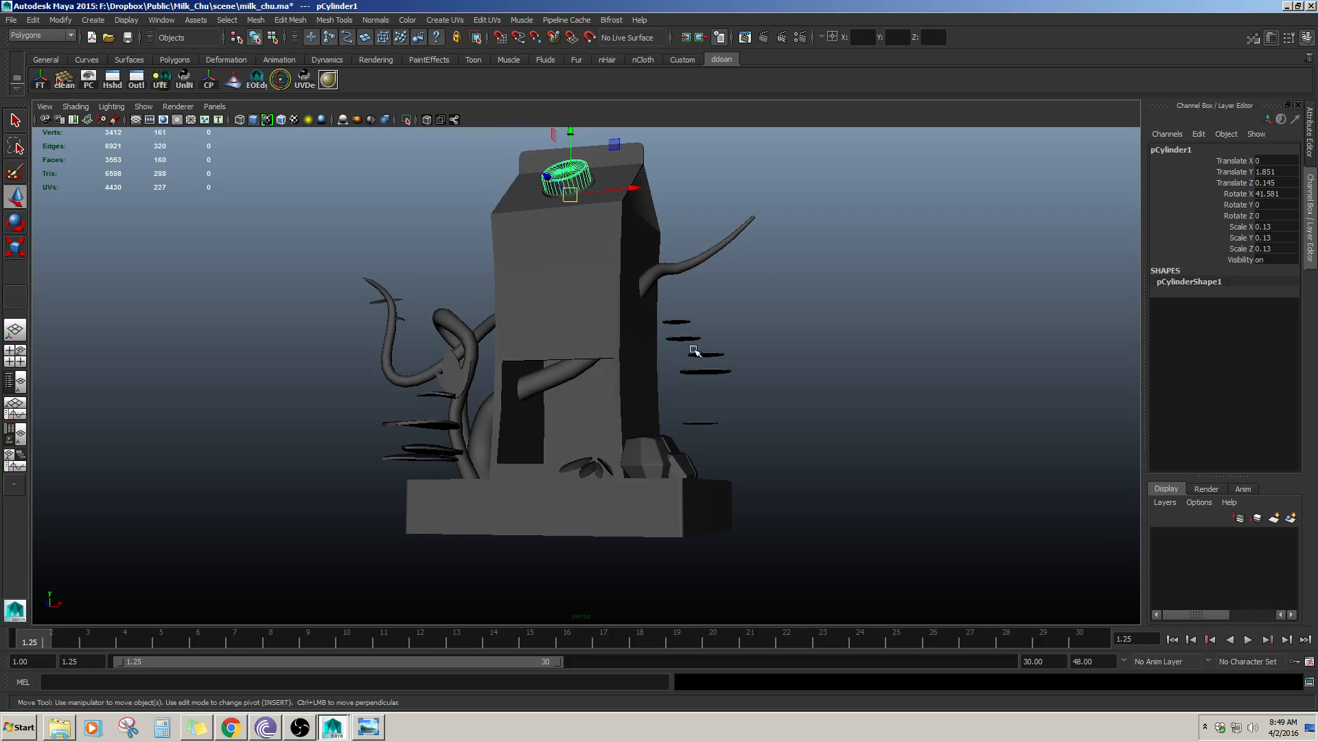
left_click_drag(697, 370, 712, 394, "alt")
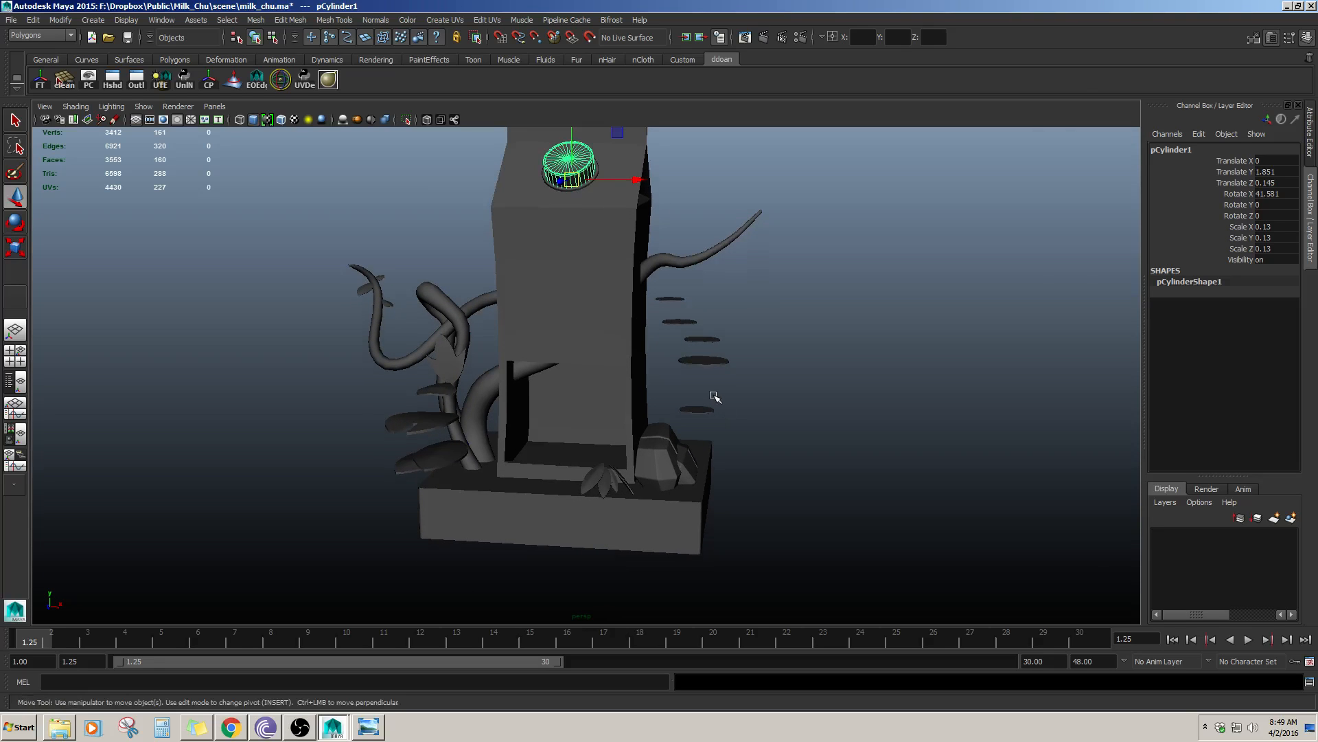
- Duplicate the lowest large leaf beside the carton, lower the copy to about Translate Y 0.318 and turn it to about Rotate Y 12.09
middle_click_drag(580, 446, 609, 397, "alt")
scroll(609, 397, "up", 3)
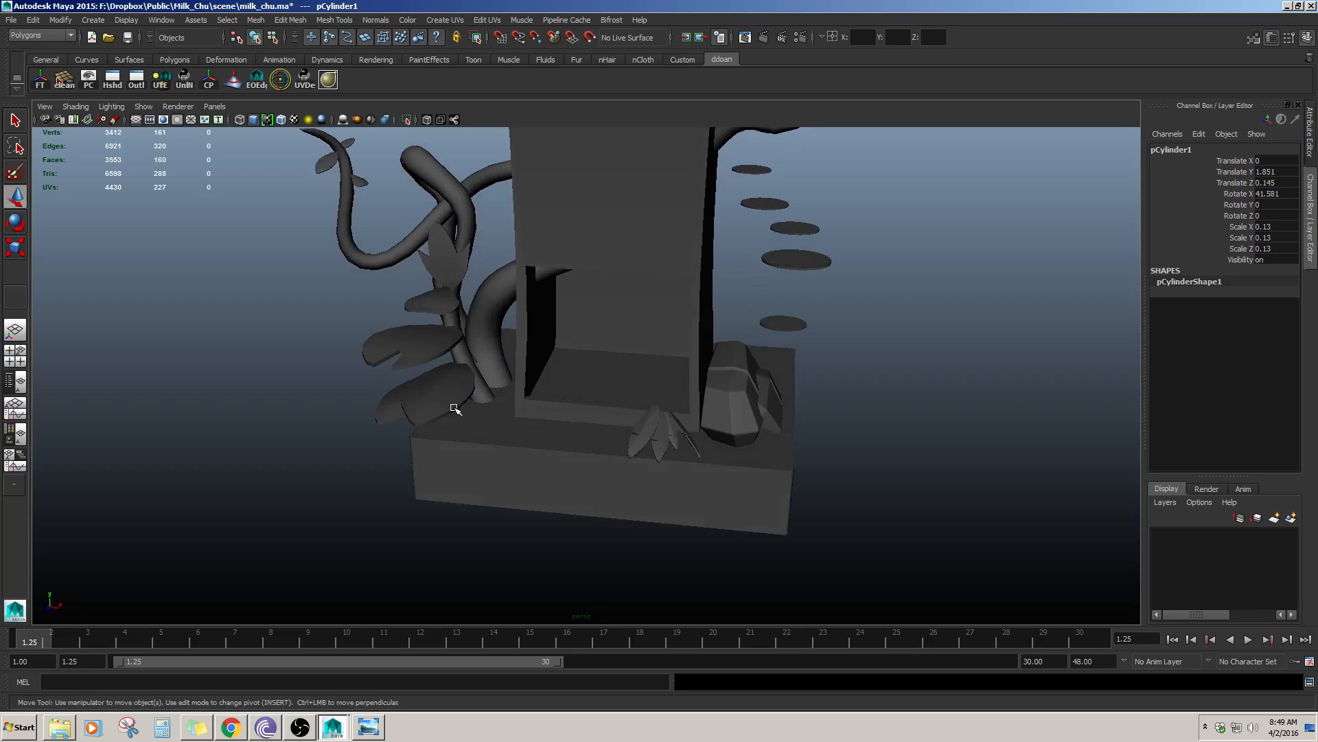
left_click(453, 407)
left_click_drag(484, 406, 567, 435, "alt")
key("ctrl+d")
left_click_drag(553, 357, 507, 367, "alt")
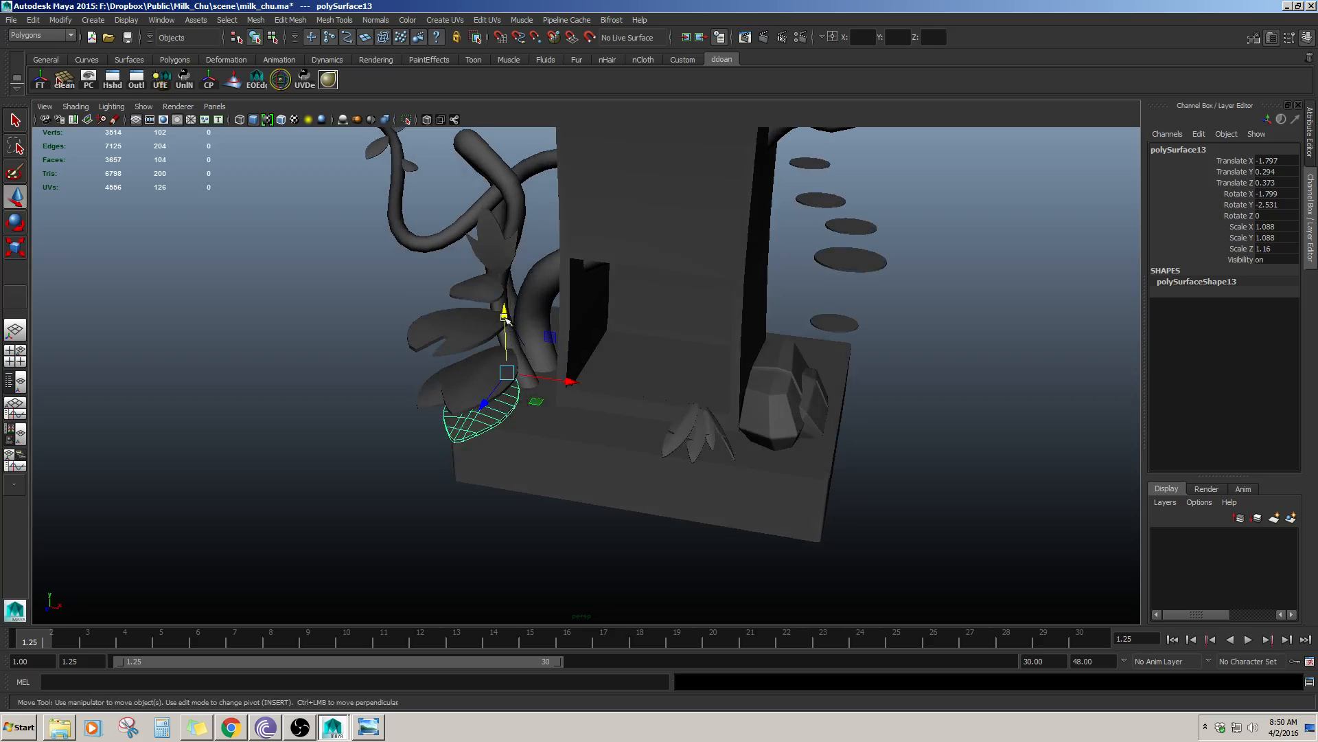
left_click_drag(505, 315, 504, 298)
left_click_drag(509, 347, 553, 353, "alt")
key("e")
key("w")
key("r")
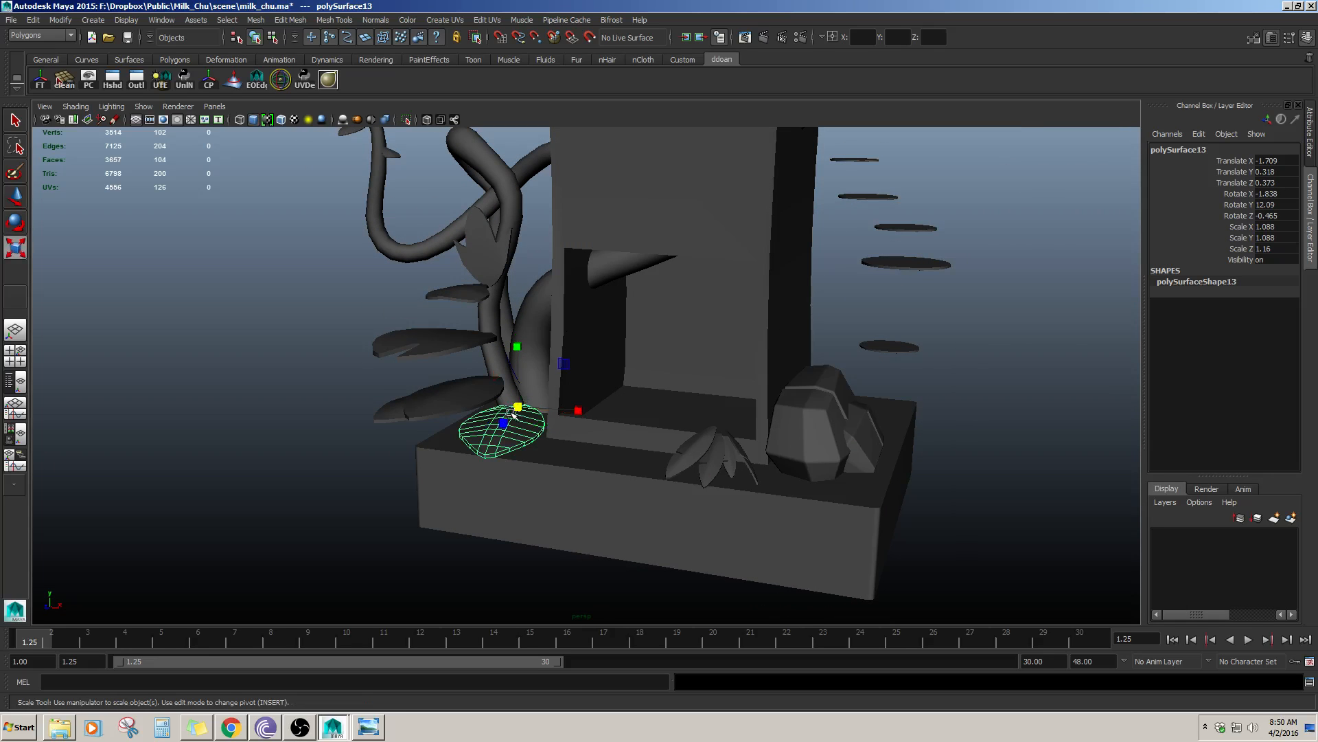
- Scale the copied leaf to about 0.748, 0.748, 0.797 and move it to about -1.724, 0.351, 0.388
key("w")
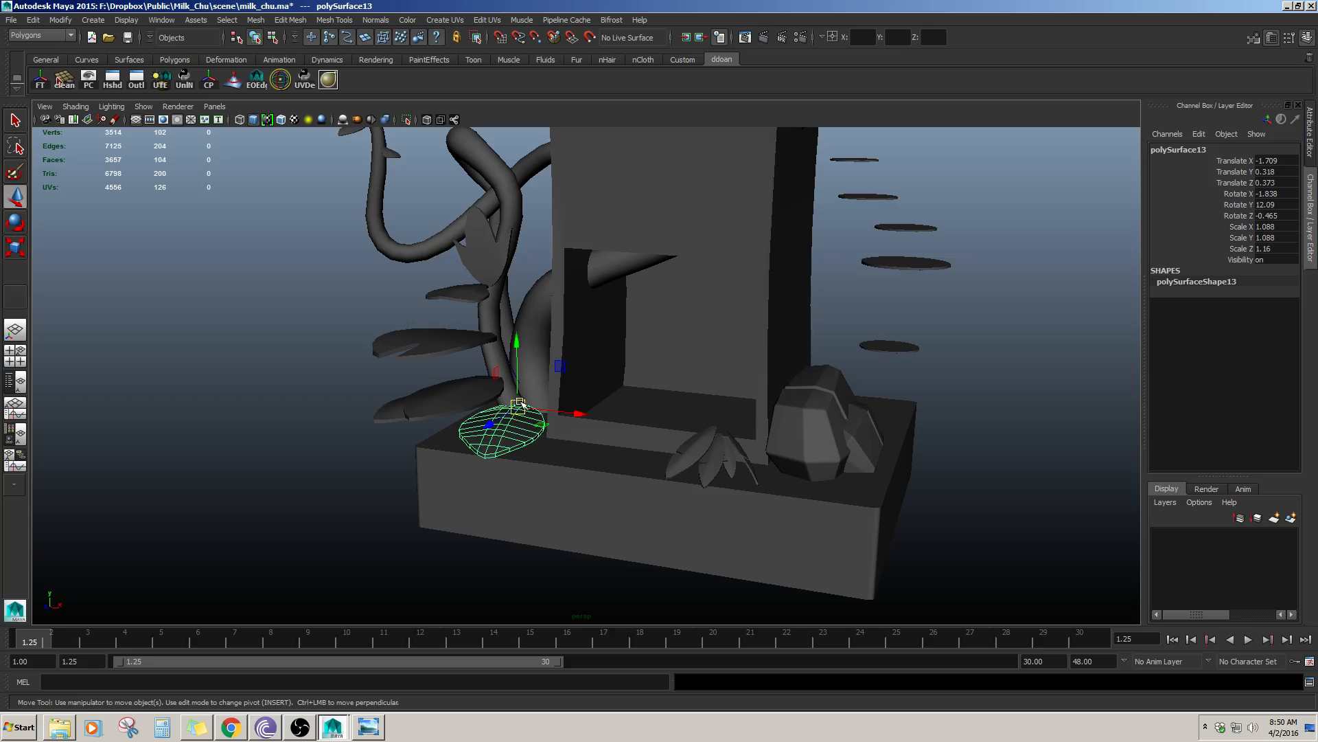
key("r")
mouse_move(519, 404)
left_mouse_down()
mouse_move(509, 320)
mouse_move(574, 406)
mouse_move(521, 390)
mouse_move(569, 417)
mouse_move(524, 392)
mouse_move(505, 404)
left_mouse_up()
key("w")
key("r")
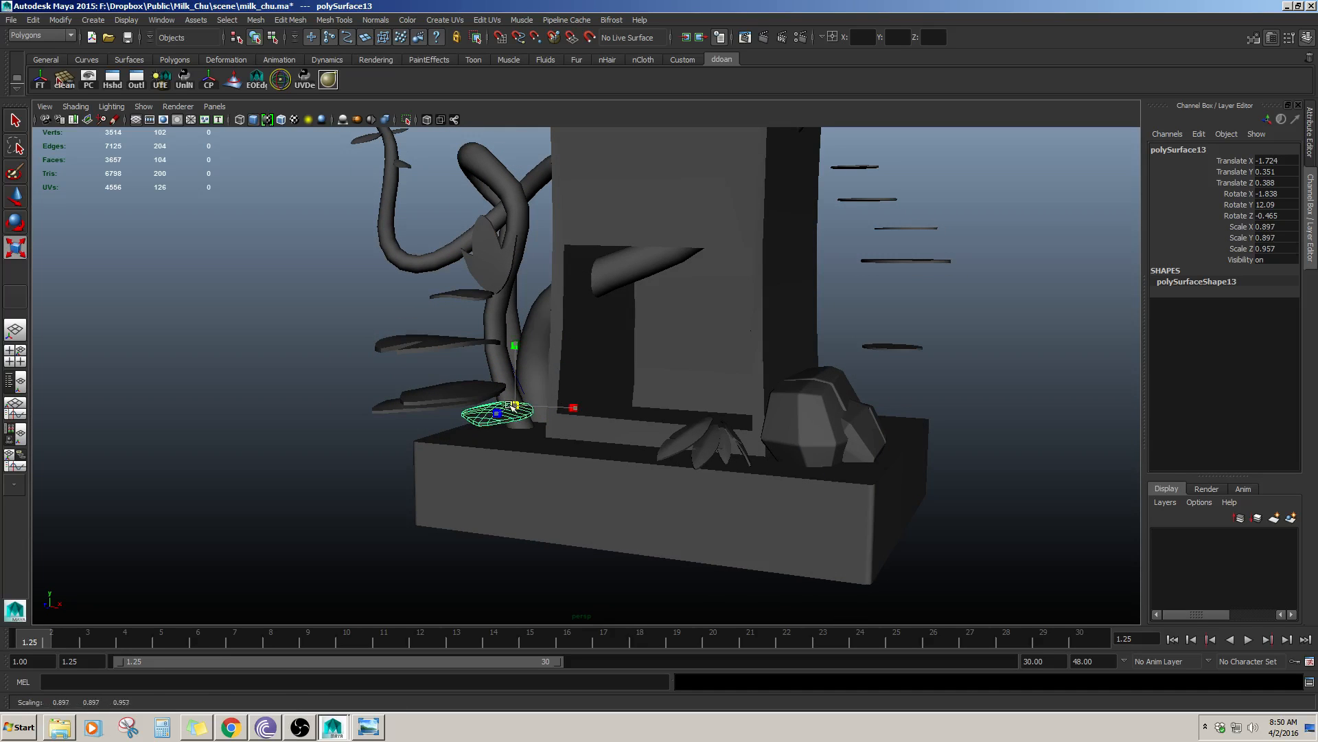
left_click_drag(383, 363, 479, 400, "alt")
left_click(379, 377)
key("w")
left_click(481, 431)
key("r")
left_click(366, 356)
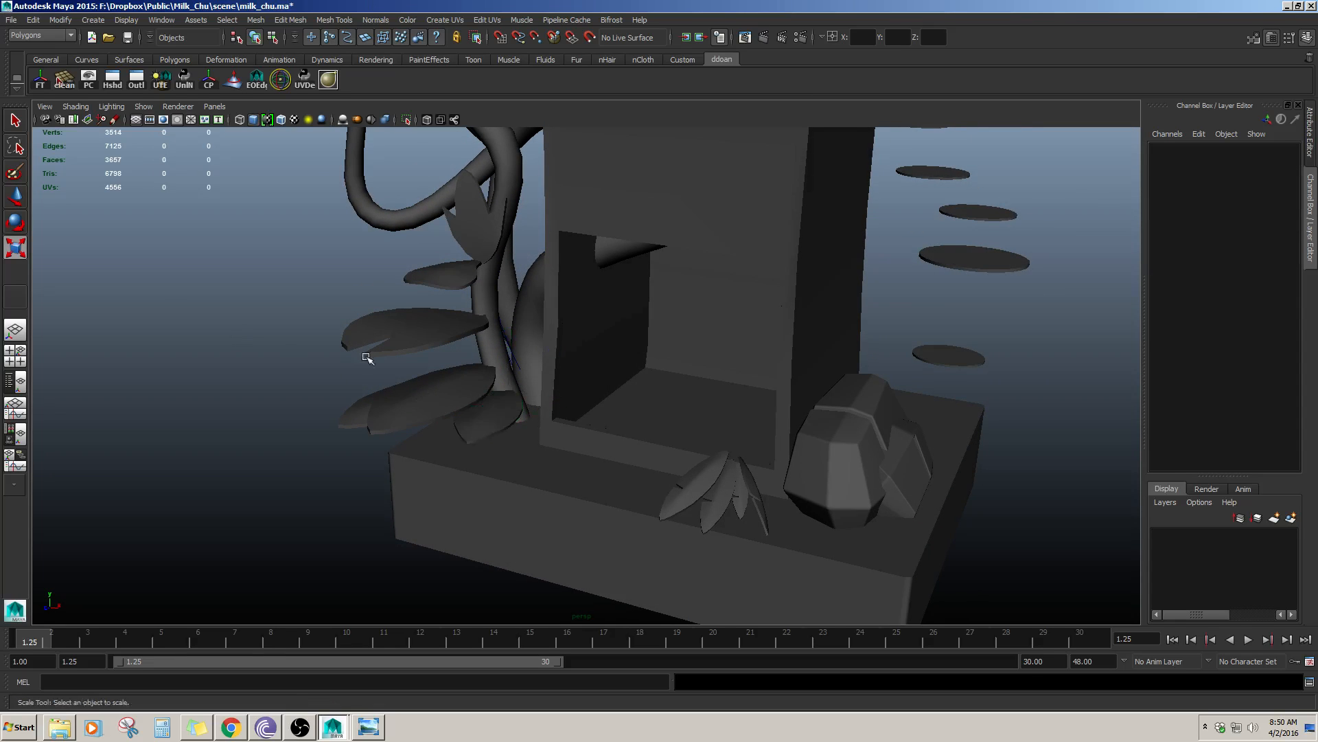
- Rotate the small copied leaf at the plant's base to about -1.578, 16.903, -0.41
left_click_drag(366, 356, 486, 397, "alt")
left_click(486, 415)
key("e")
key("e")
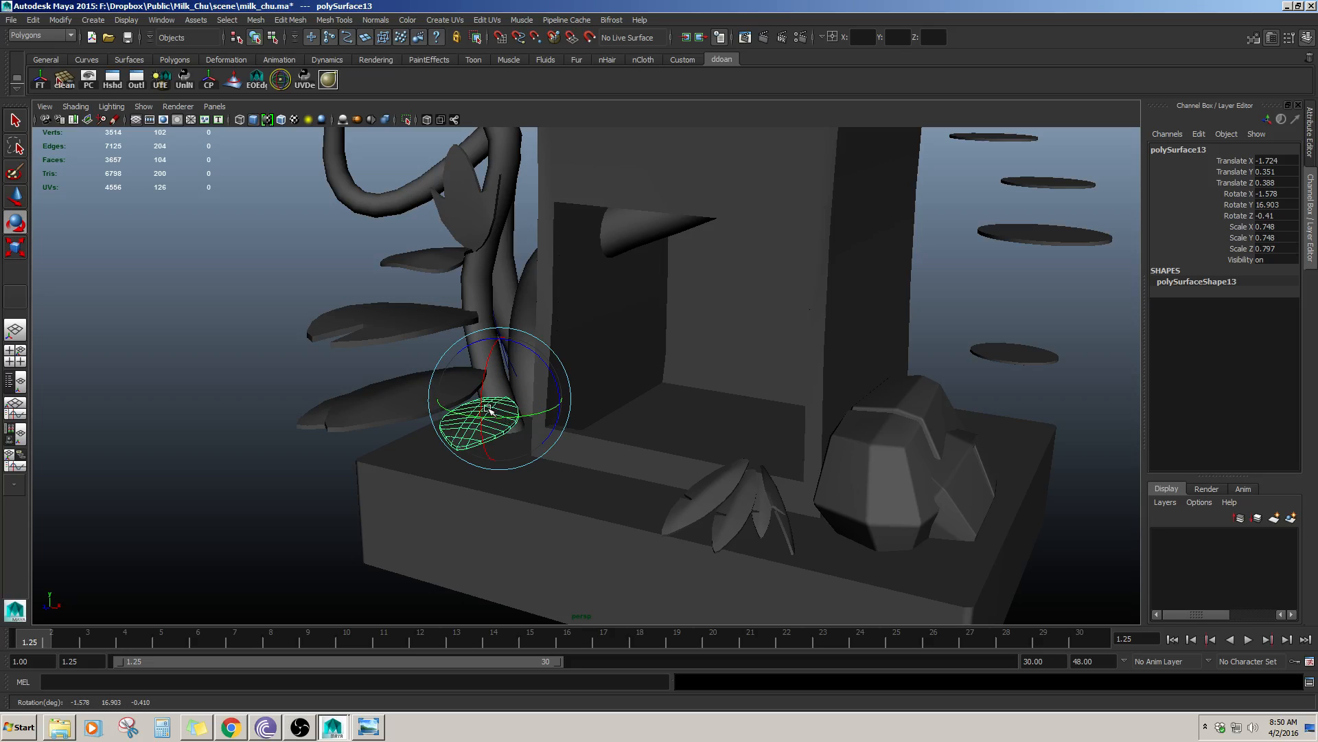
left_click_drag(483, 397, 524, 388, "alt")
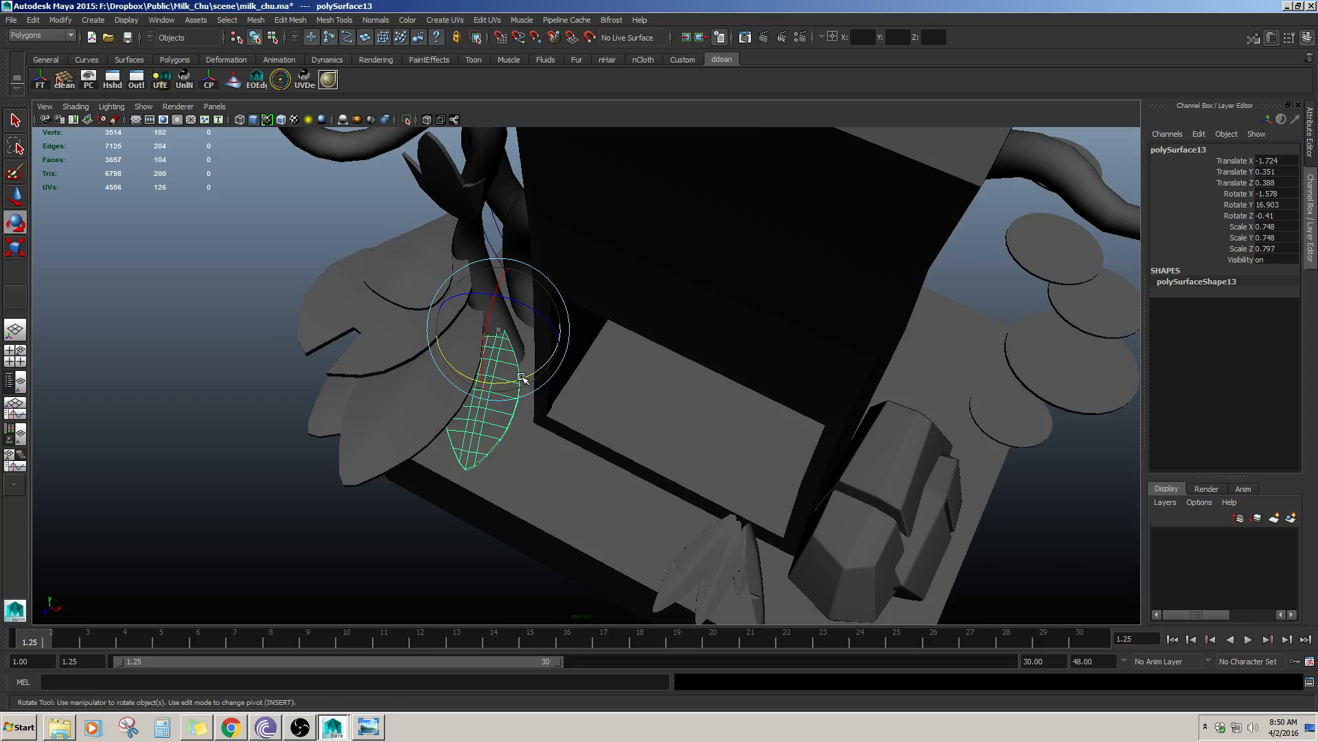
key("w")
left_click(192, 406)
- Examine the added leaf and the overall carton model from front, side and above
left_click_drag(192, 405, 318, 448, "alt")
left_click(442, 461)
left_click(323, 389)
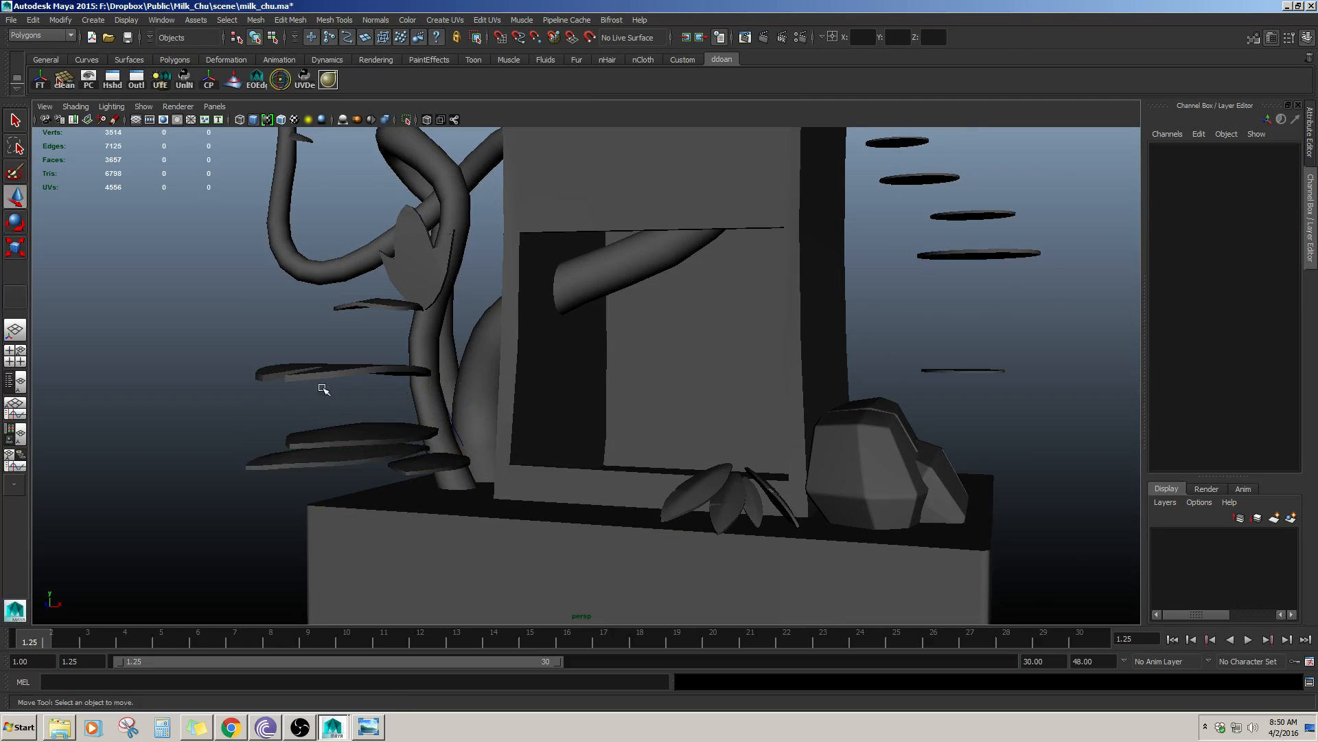
left_click_drag(323, 390, 516, 354, "alt")
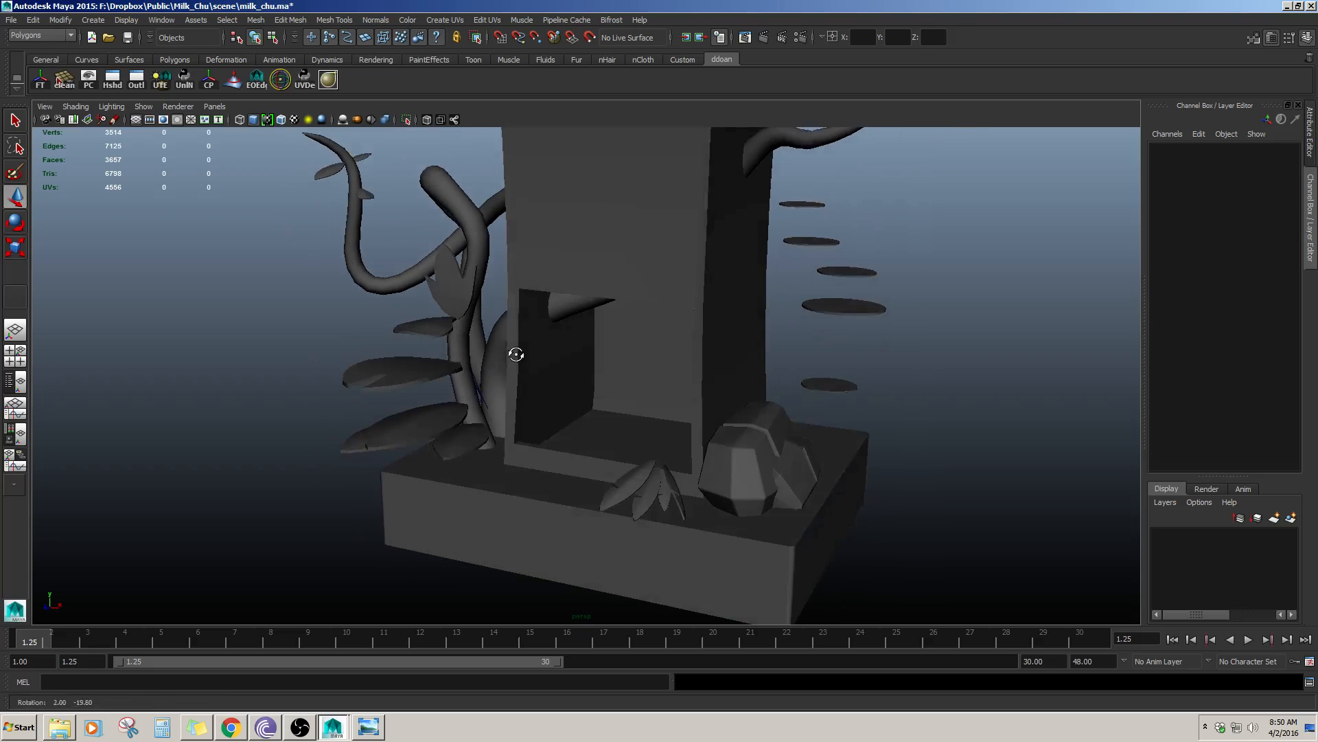
right_click_drag(516, 355, 503, 361, "alt")
middle_click_drag(503, 362, 518, 418, "alt")
right_click_drag(518, 418, 327, 398, "alt")
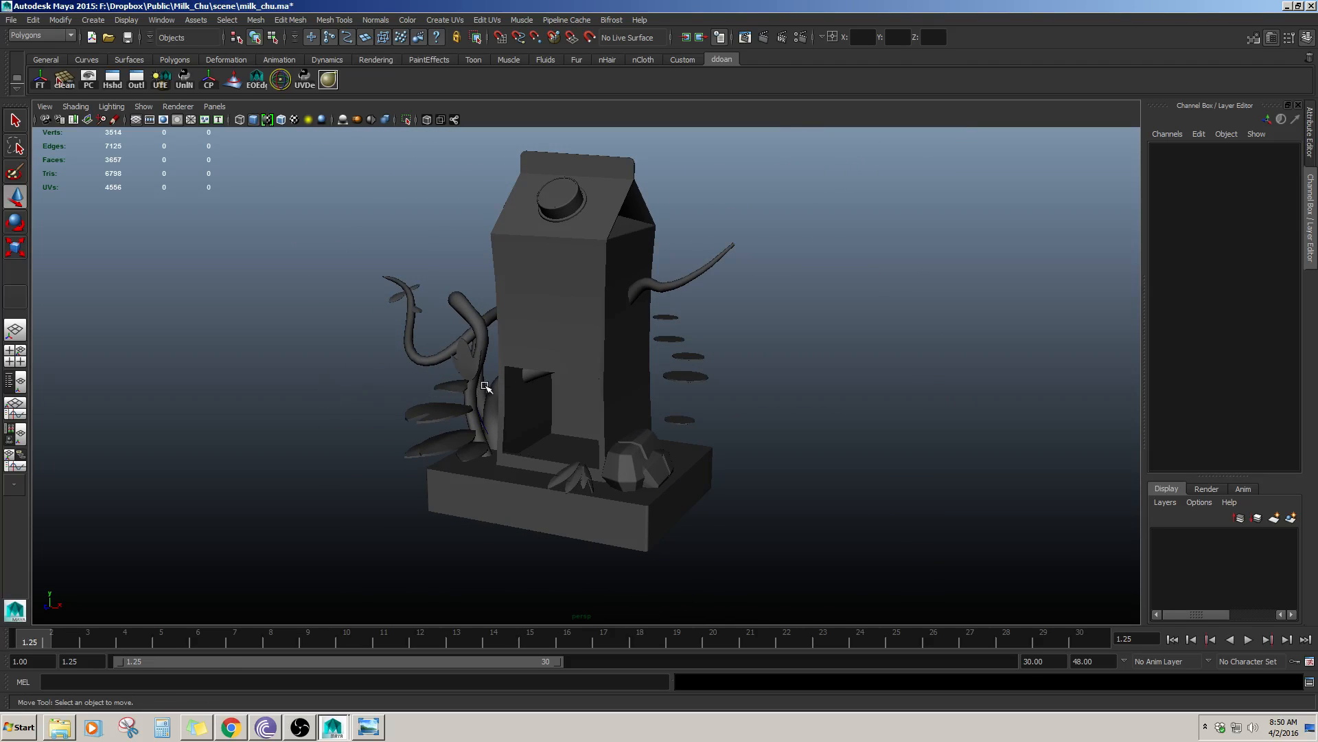
left_click_drag(486, 388, 435, 383, "alt")
left_click(446, 452)
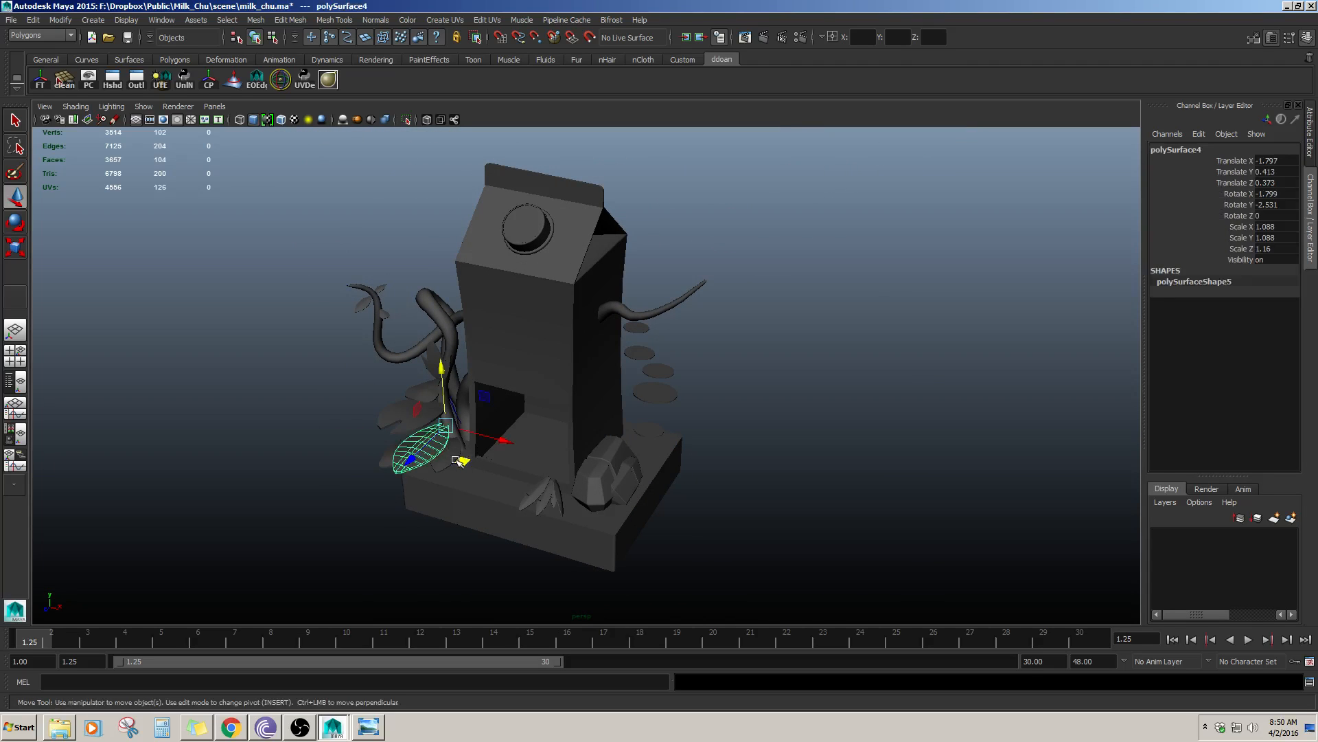
left_click(441, 467)
left_click_drag(453, 465, 542, 464, "alt")
left_click(737, 464)
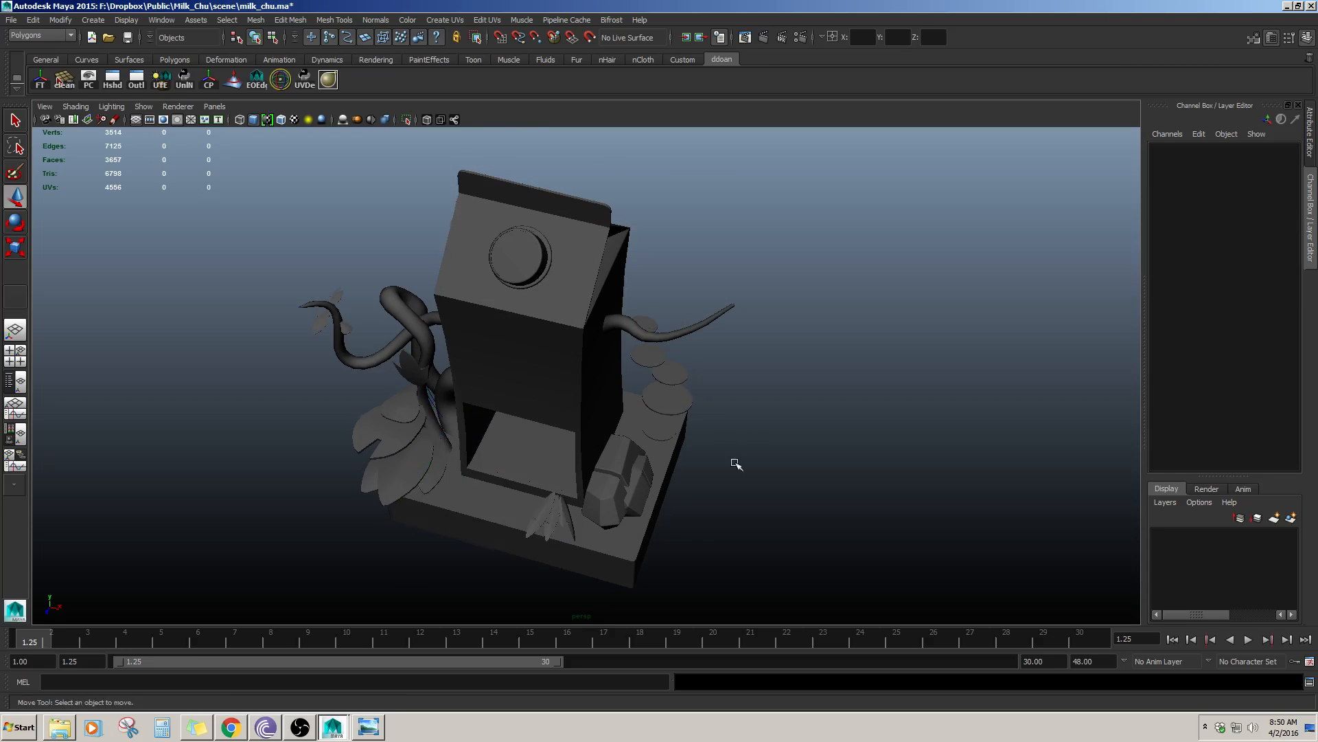
left_click_drag(737, 464, 652, 455, "alt")
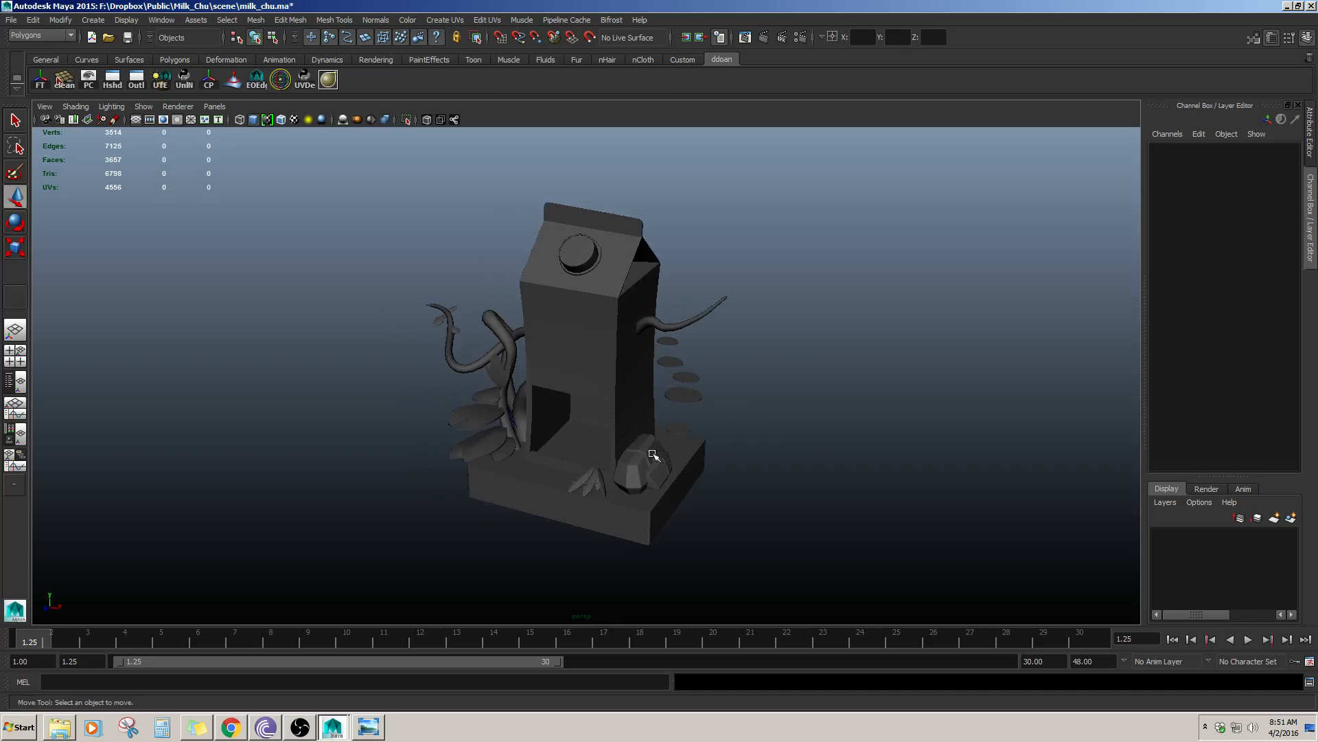
- Compare the carton model side by side with the reference image milk_chu_01.png, and put the image away again
middle_click_drag(784, 415, 1095, 410, "alt")
left_click(369, 727)
left_click_drag(387, 144, 491, 148)
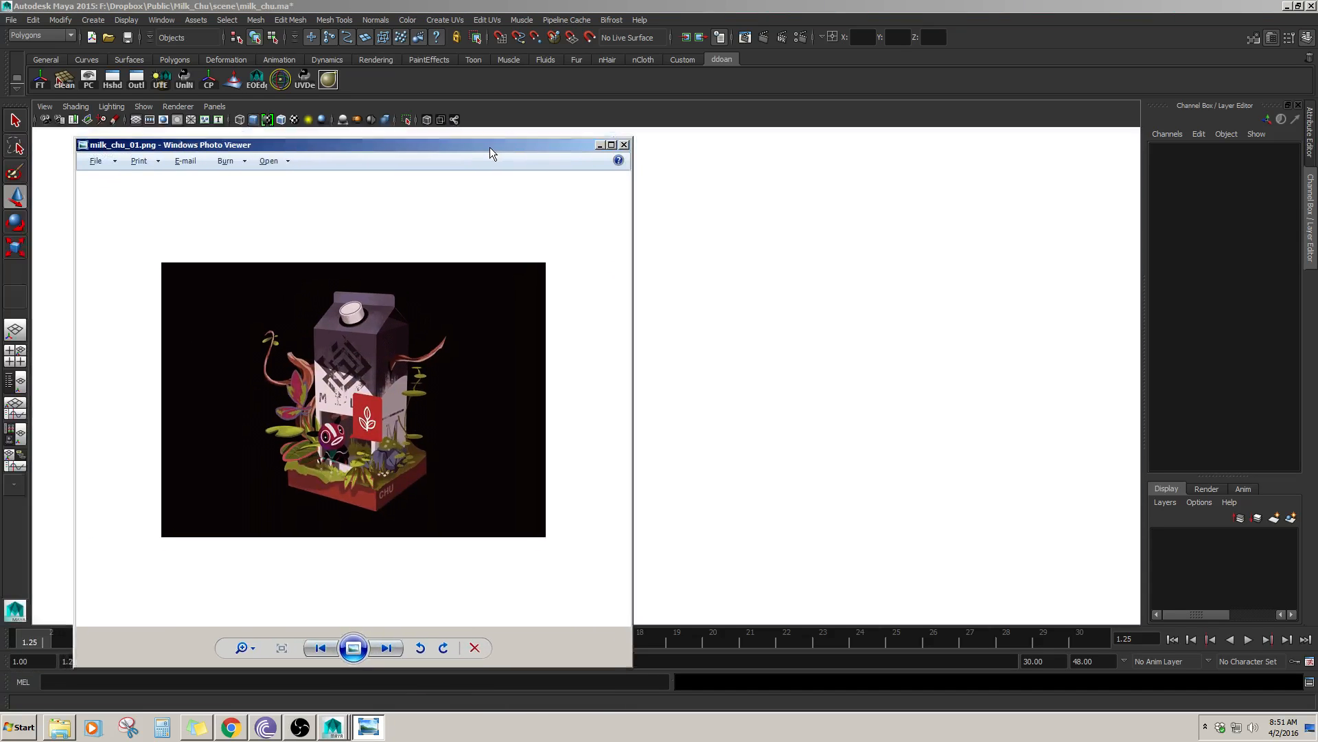
left_click(991, 389)
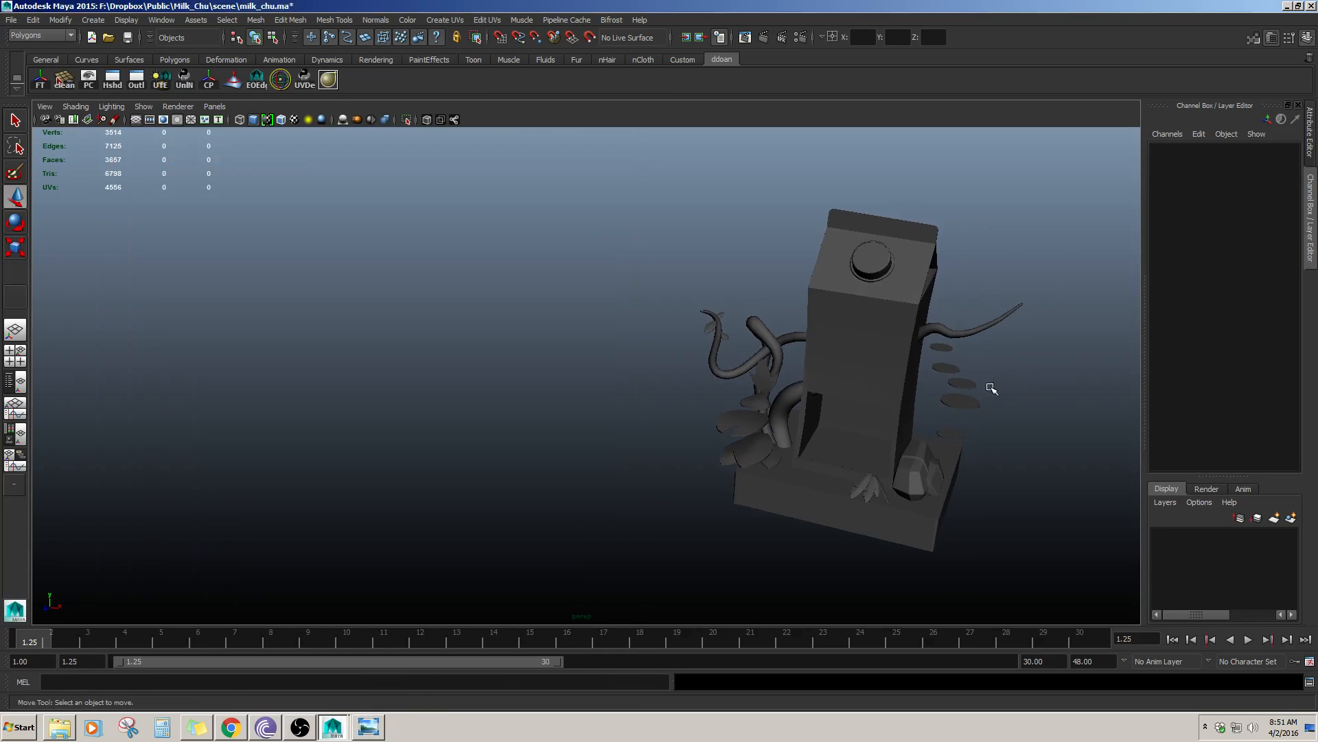
left_click(369, 726)
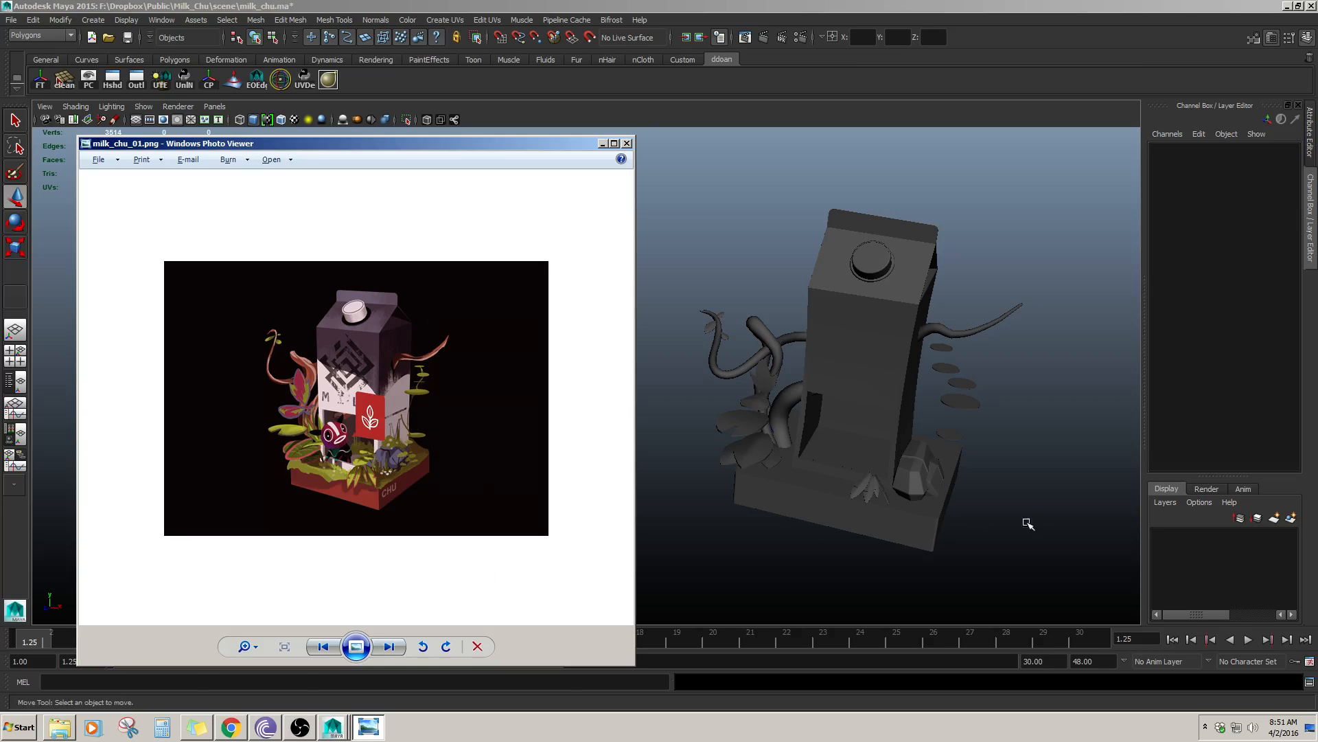
left_click_drag(1027, 524, 1001, 506, "alt")
left_click(371, 728)
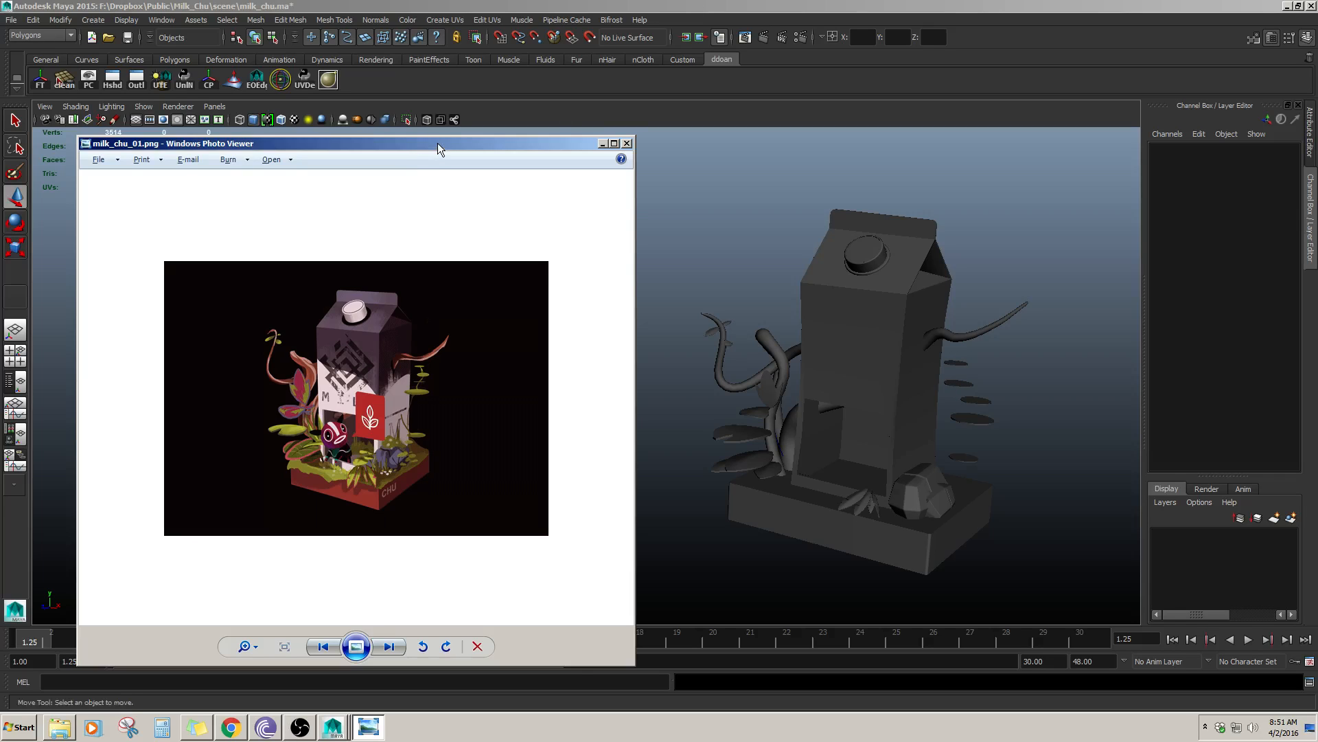
left_click_drag(438, 143, 0, 144)
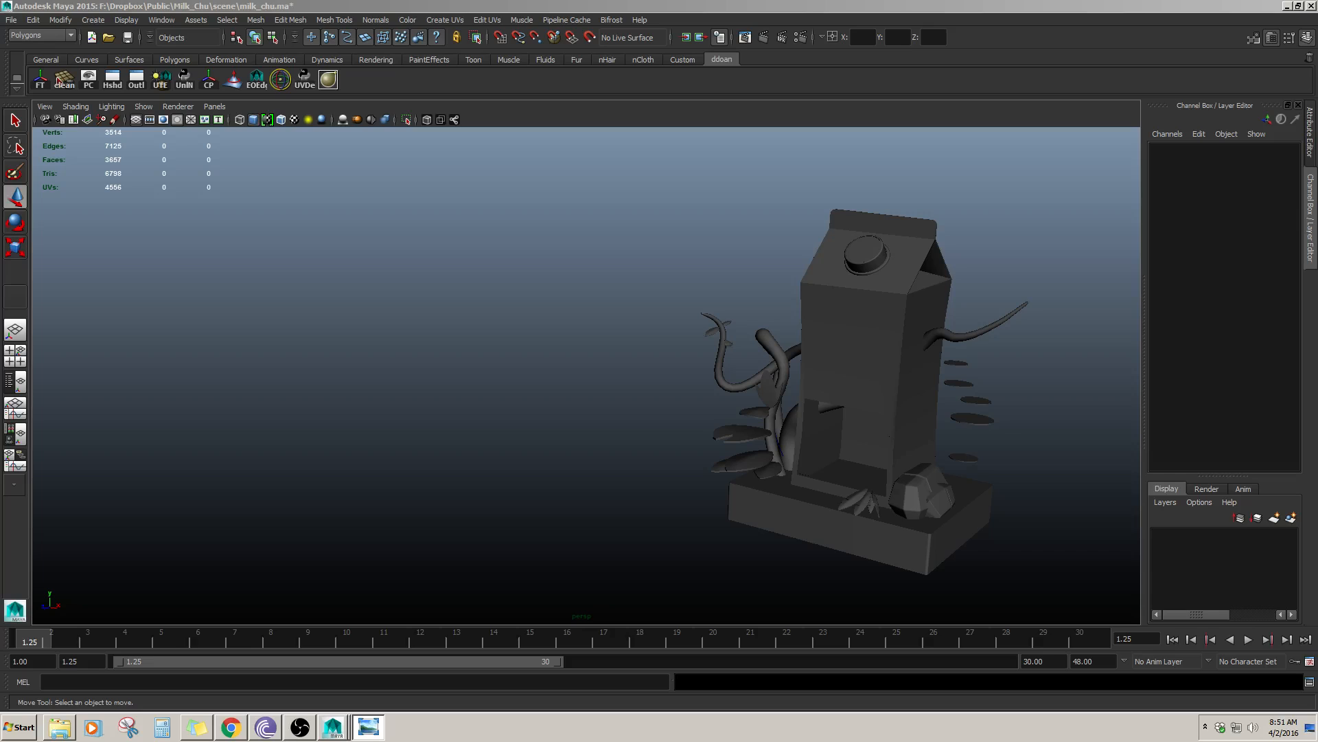
key("alt+Tab")
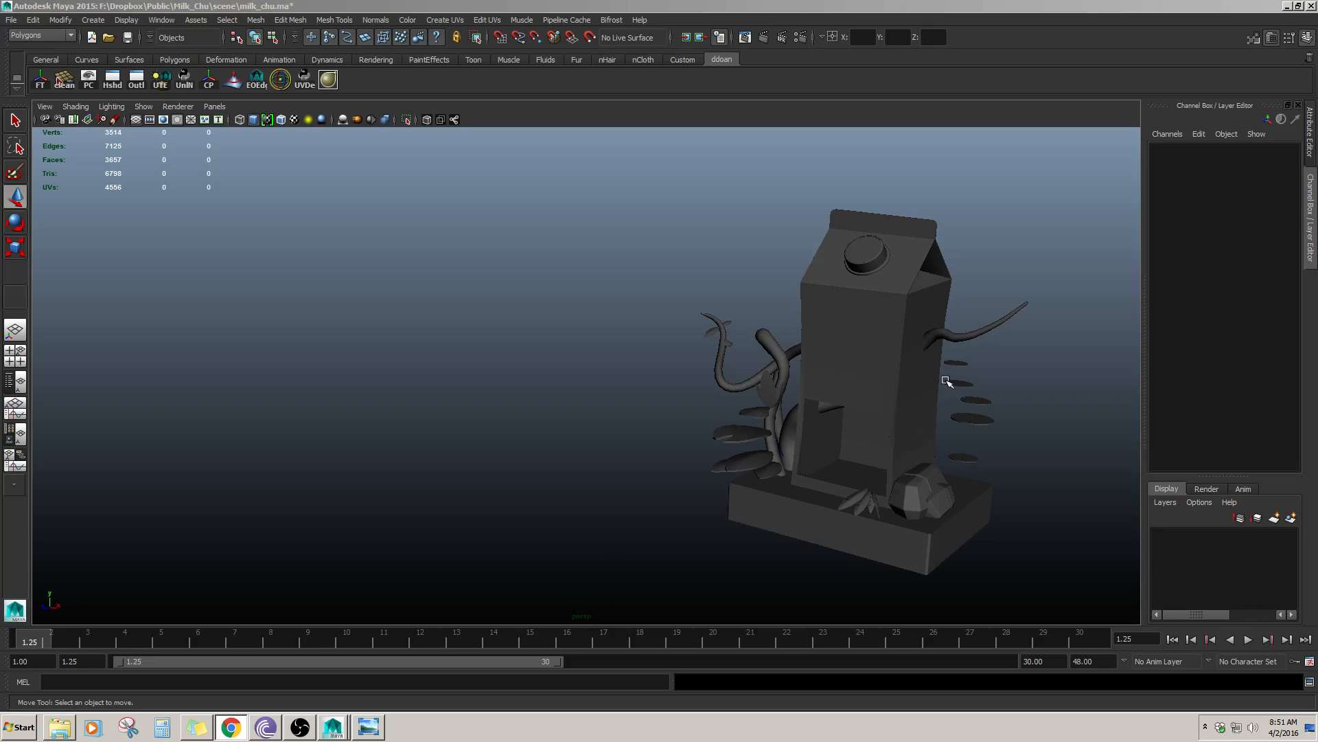
- Raise the topmost disc leaf to about Translate Y 1.229 and move the second one to about X 0.651, Y 1.144
left_click(955, 363)
left_click_drag(962, 302, 962, 294)
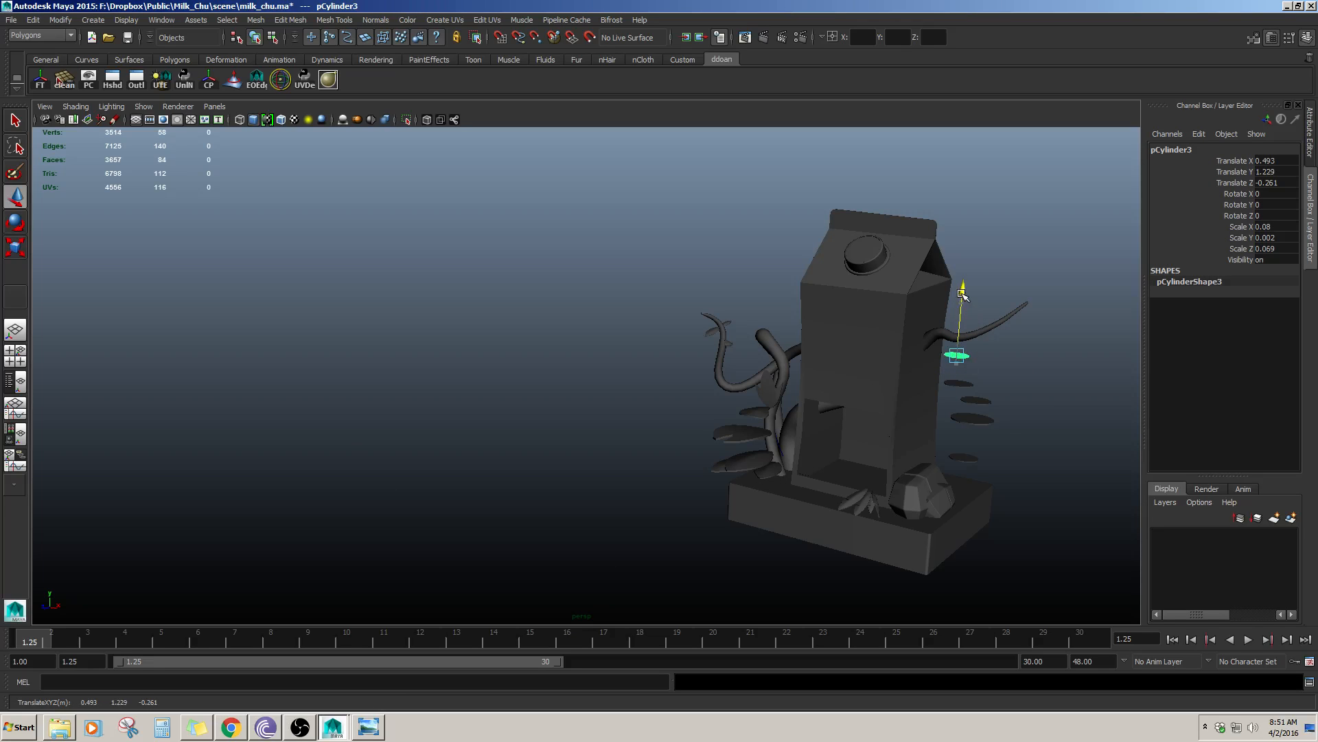
left_click(957, 382)
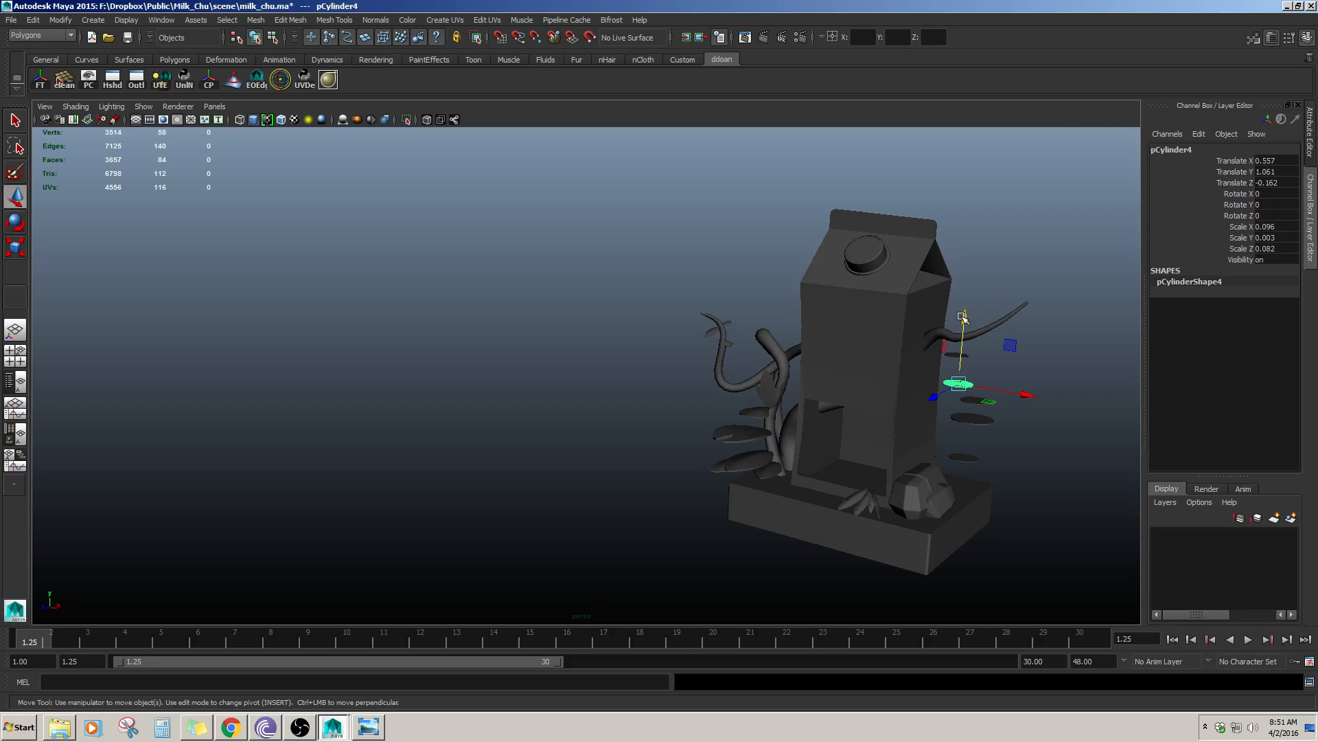
left_click_drag(963, 323, 965, 312)
left_click_drag(1024, 385, 1038, 387)
- Tilt the second disc leaf from the top to about Rotate X 8.14
left_click_drag(979, 339, 955, 363)
key("e")
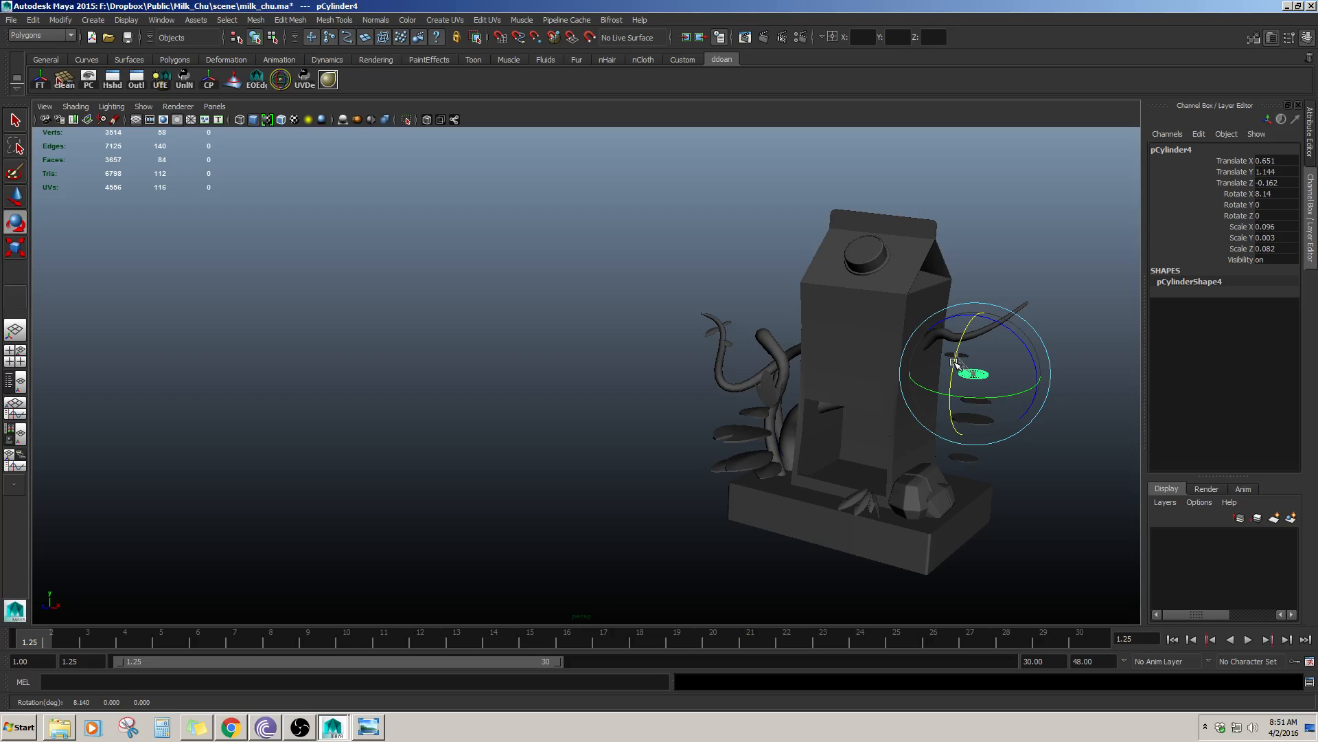
key("w")
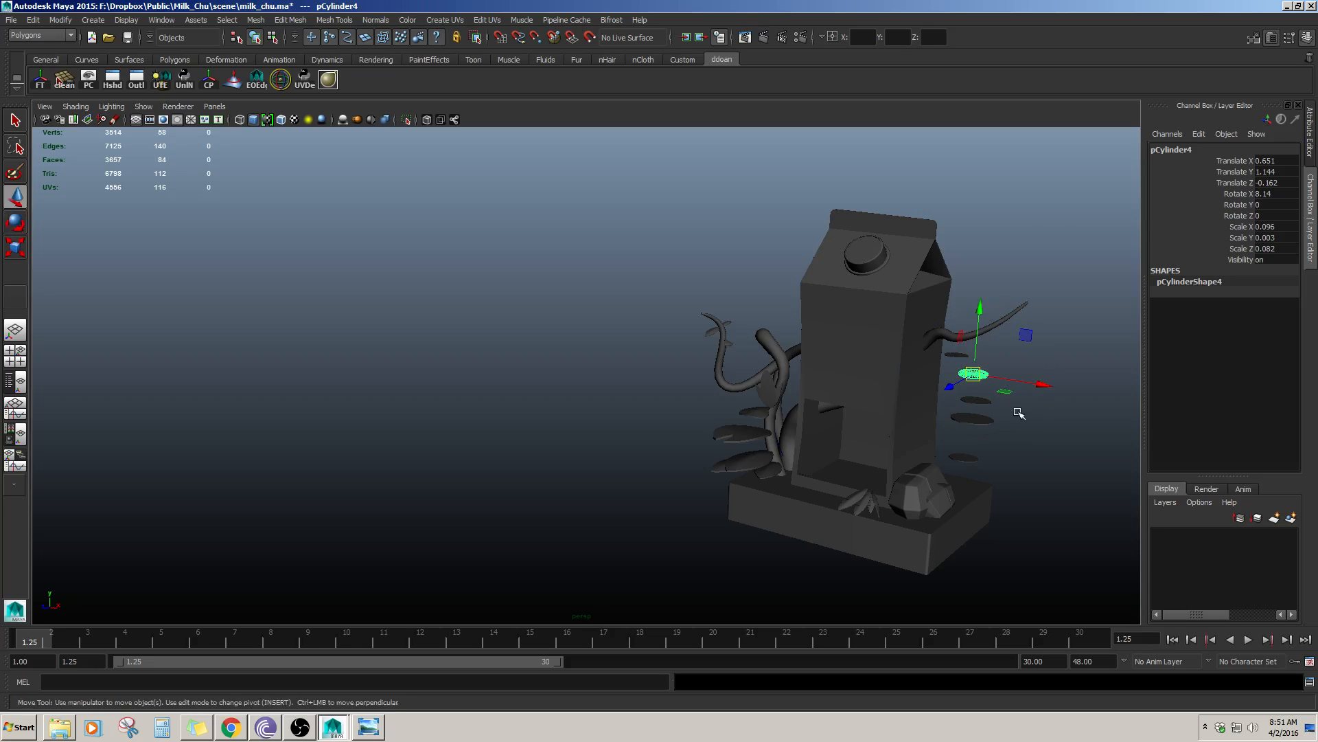
- Rotate the third disc leaf from the top to about -12.176, 1.489, 4.967
left_click(976, 412)
key("e")
left_click_drag(956, 381, 960, 365)
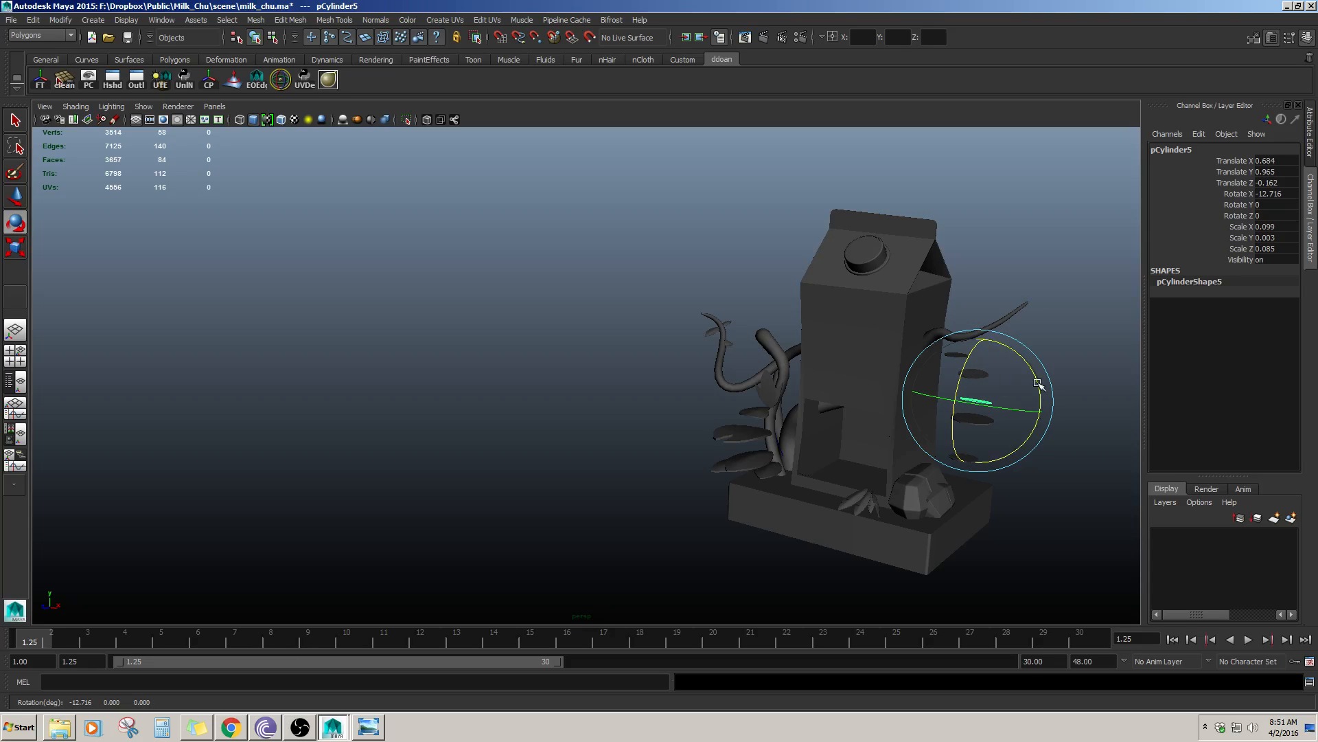
left_click_drag(1045, 377, 1043, 369)
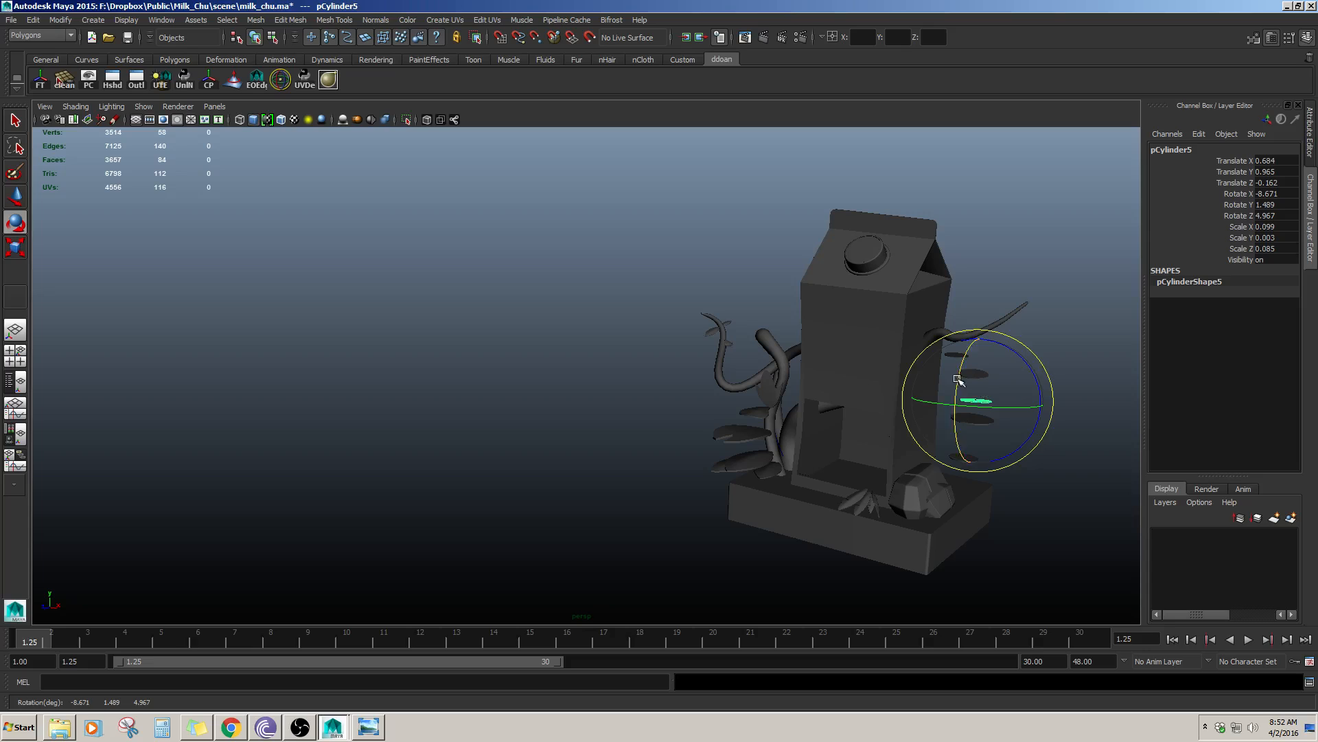
left_click_drag(967, 354, 959, 367)
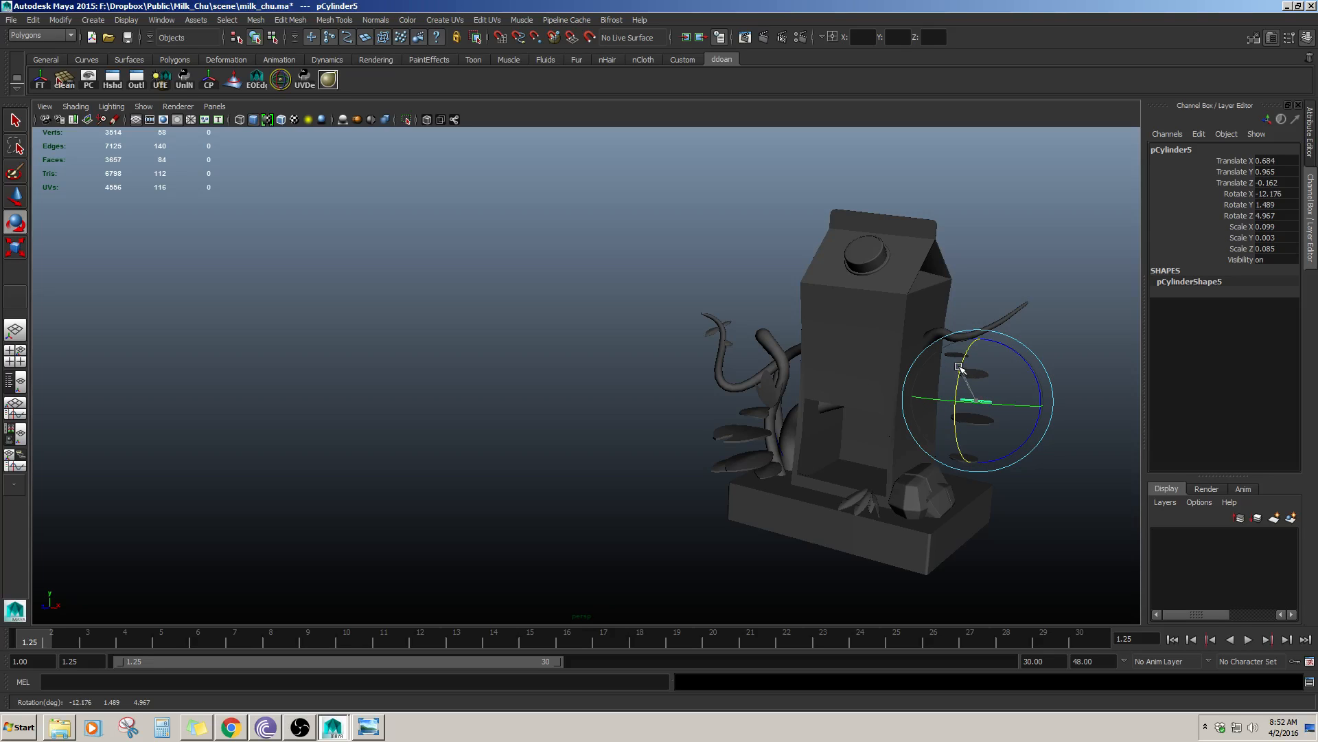
key("w")
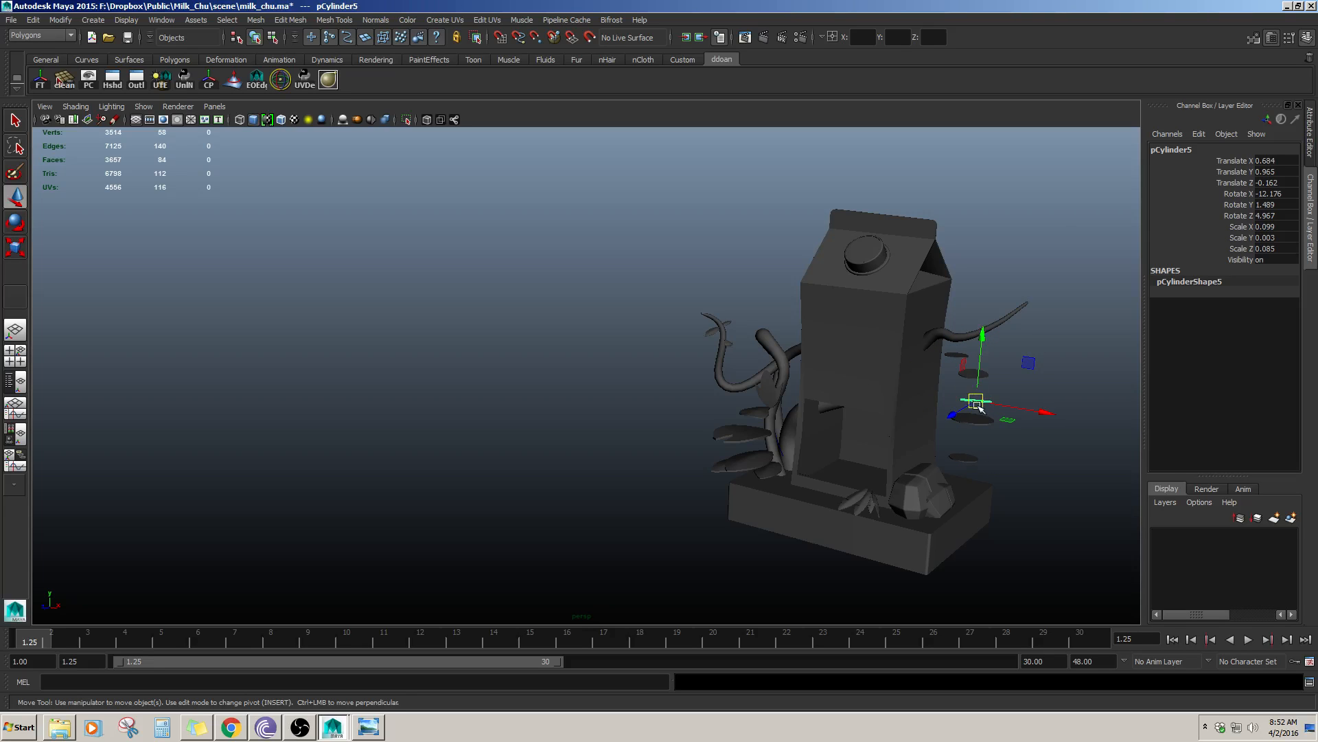
- Move the third disc leaf from the top to about Translate 0.616, 1.01, -0.122
left_click_drag(976, 406, 976, 398)
left_click_drag(978, 399, 967, 401)
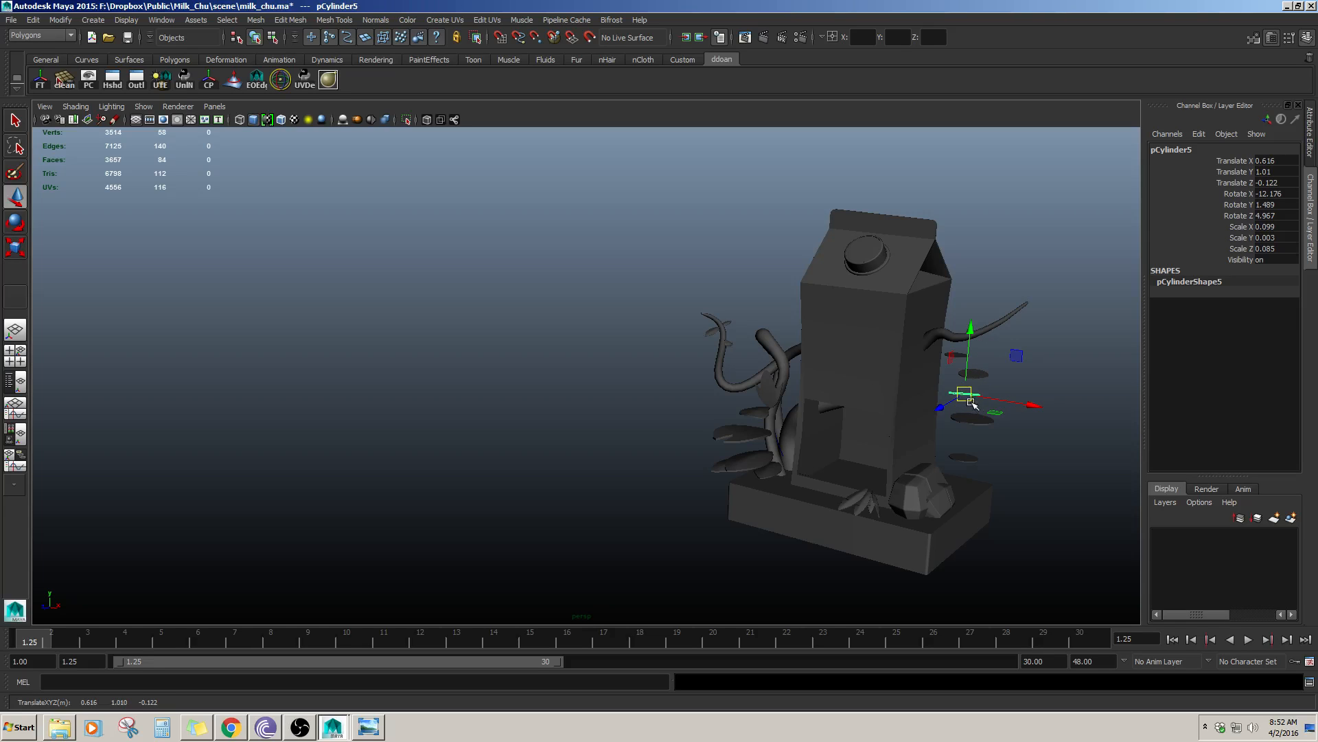
- Rotate the fourth disc leaf from the top to about -3.575, 0.535, 1.458 and move it to about 0.665, 0.919, -0.066
left_click(976, 422)
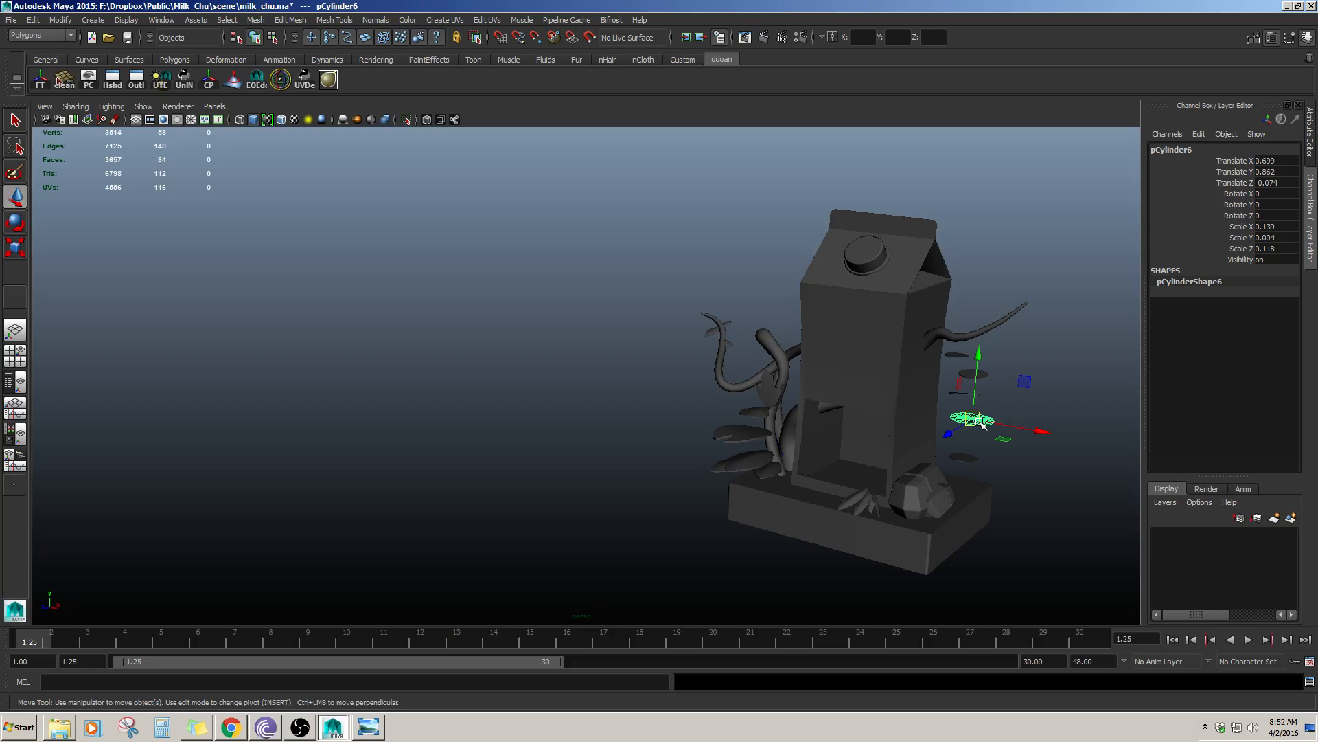
key("e")
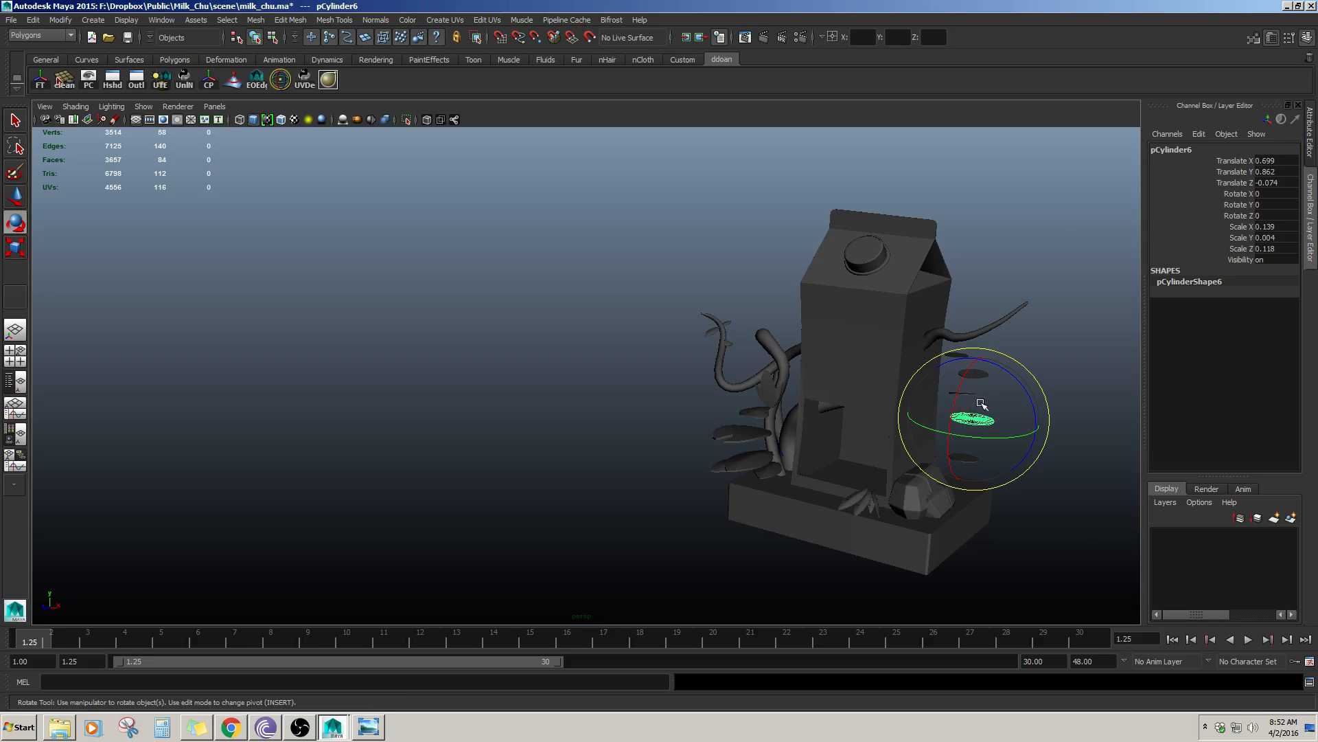
left_click_drag(980, 403, 970, 410)
key("w")
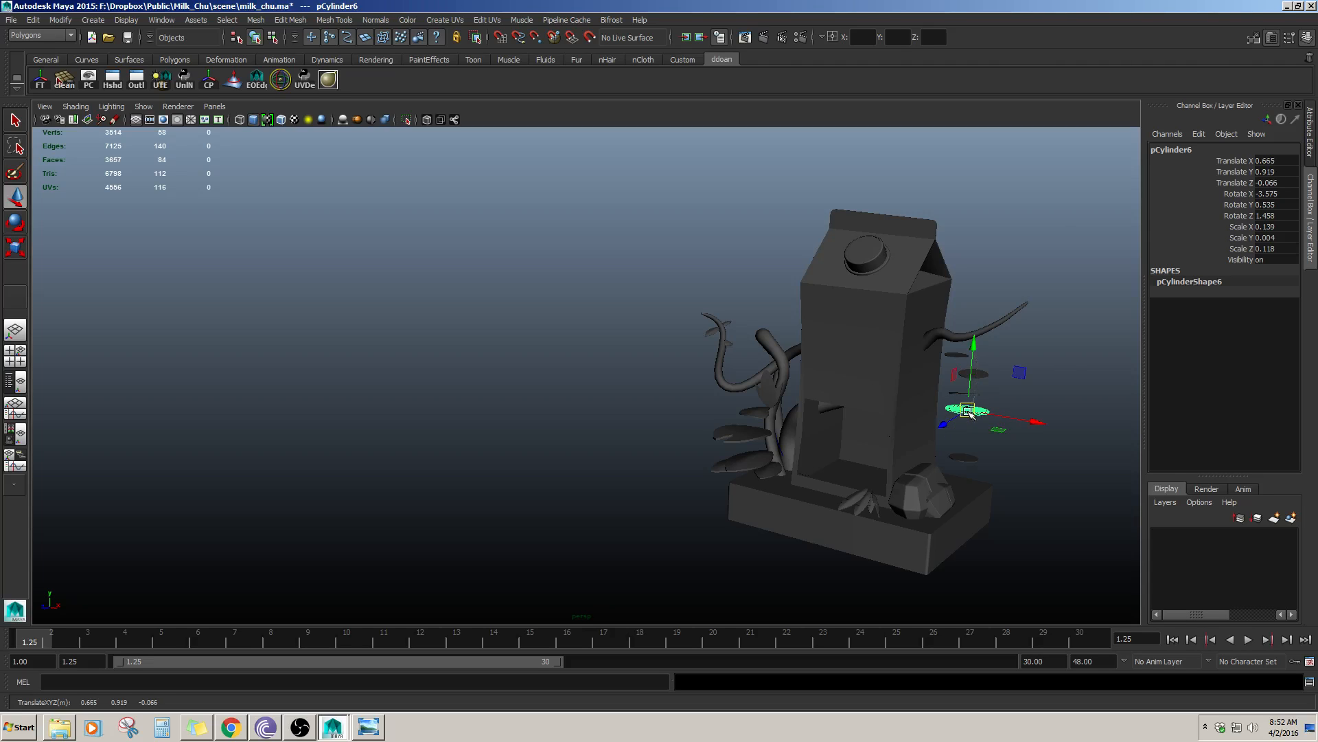
- Tilt the lowest disc leaf to about Rotate -3.309, -0.086, 1.572 and deselect it
left_click(963, 458)
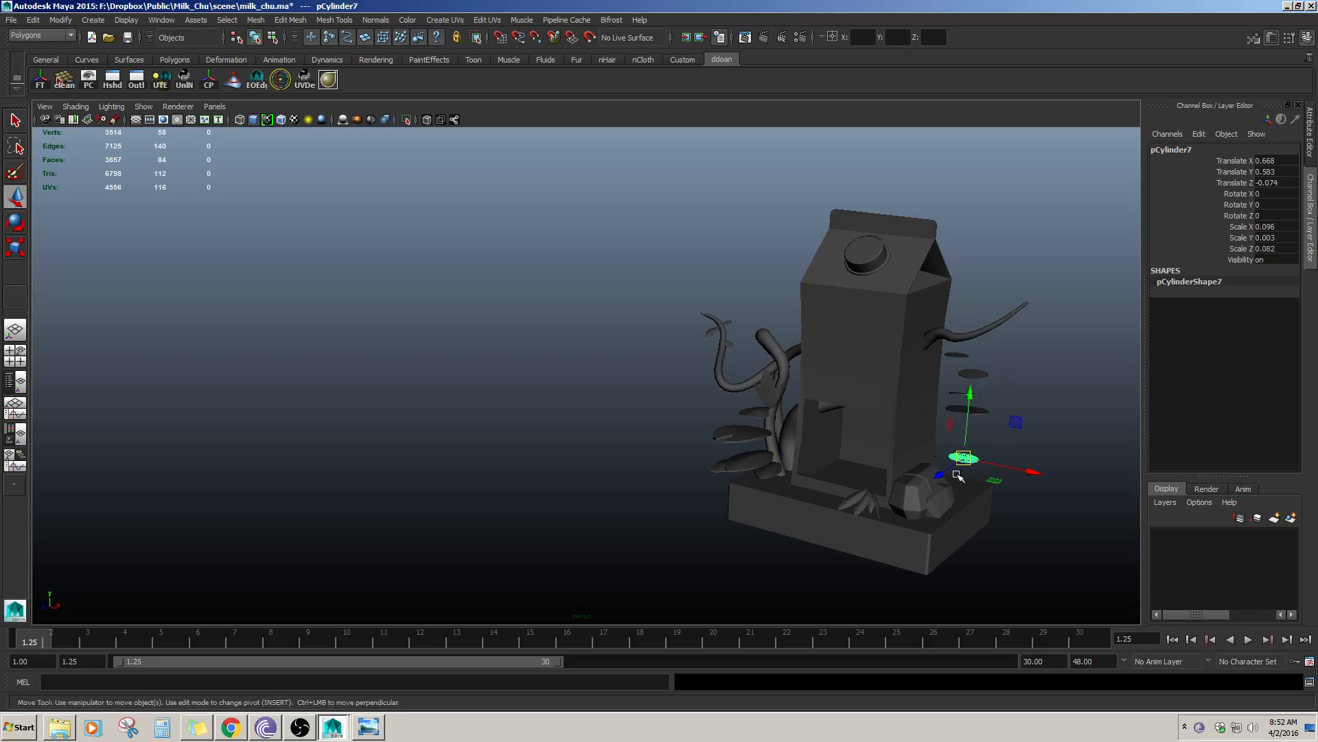
key("e")
left_click(976, 445)
key("w")
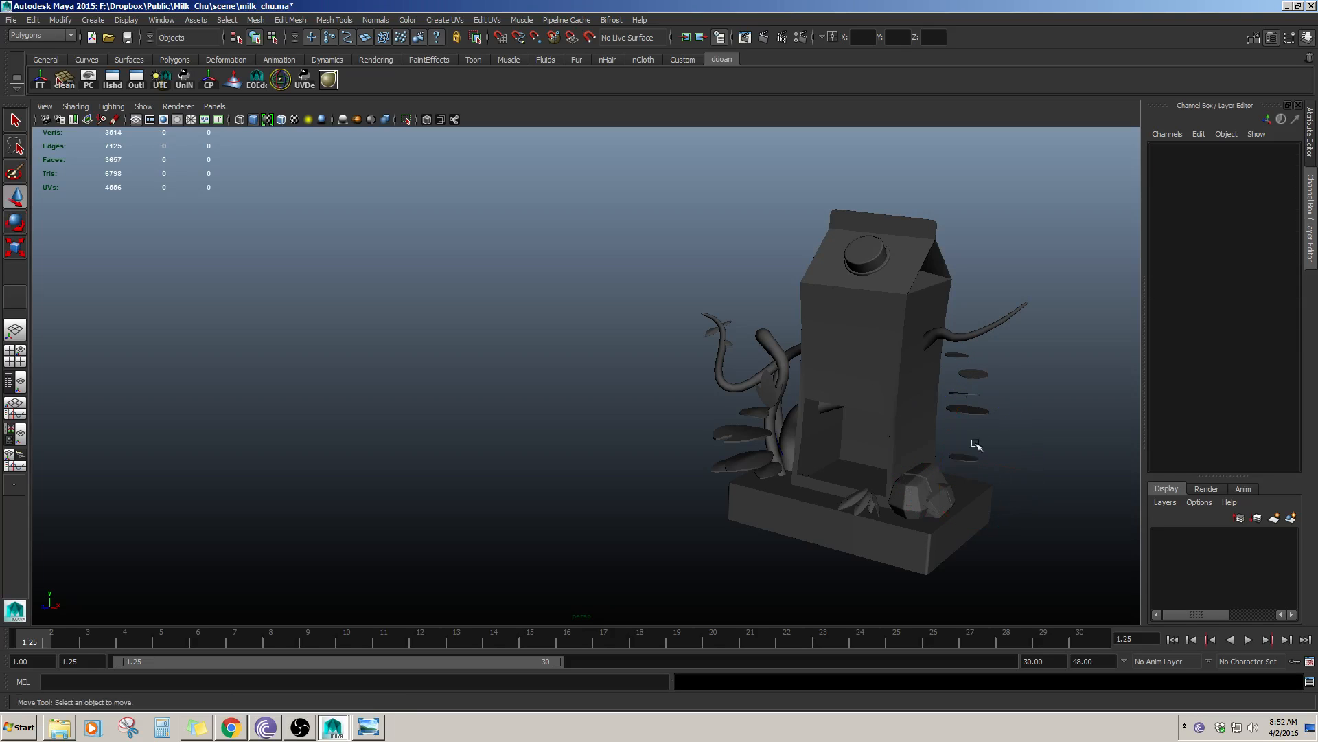
left_click(961, 461)
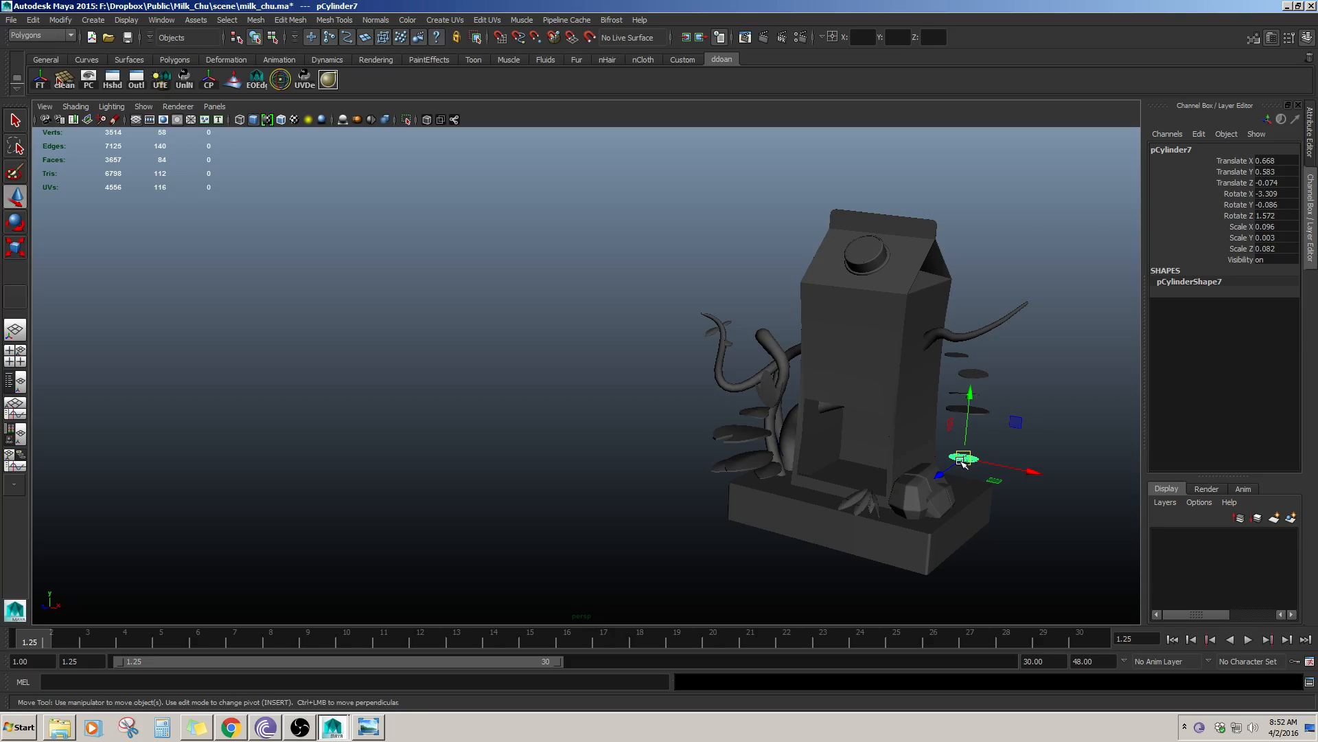
left_click(1001, 531)
- Draw a six-point CV curve in the front view from the topmost disc leaf down through the other leaves to the rock on the base
left_click_drag(1000, 531, 786, 497, "alt")
scroll(797, 501, "up", 3)
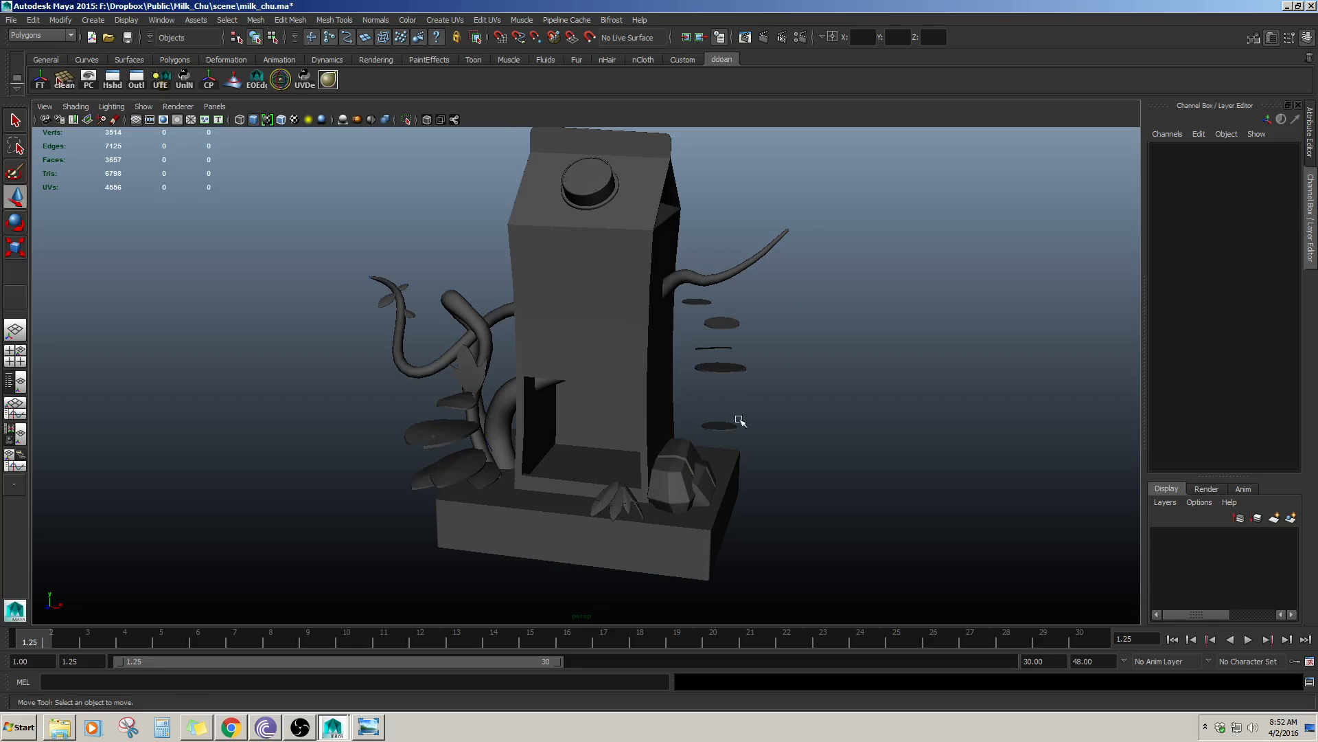
left_click_drag(740, 420, 777, 423, "alt")
key("space")
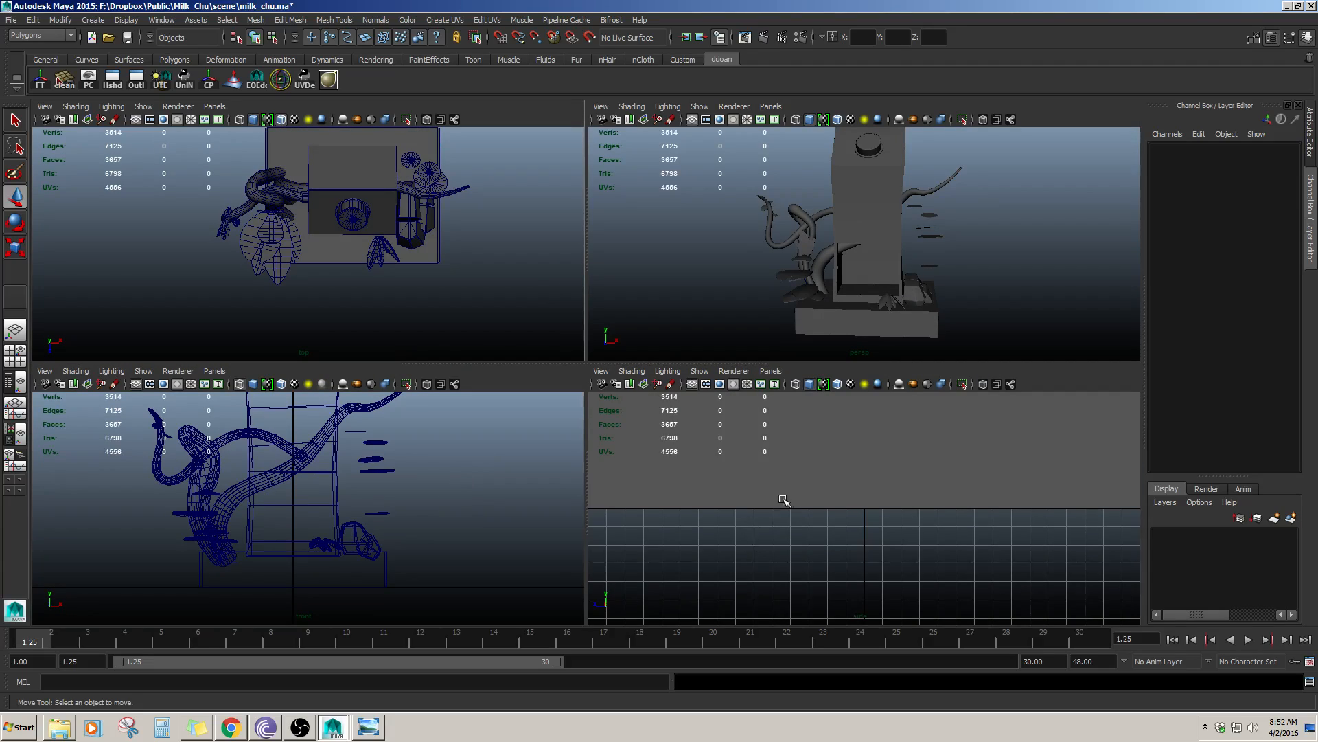
key("space")
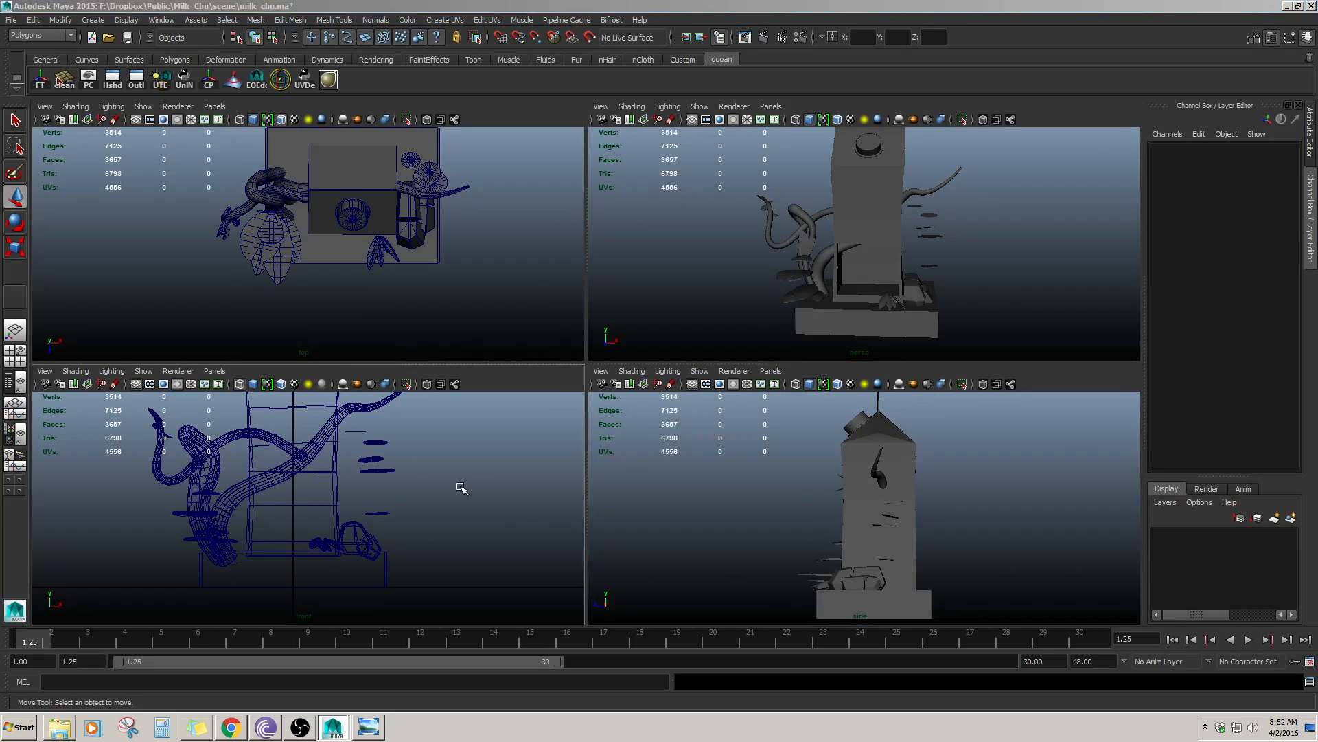
middle_click_drag(698, 378, 632, 447, "alt")
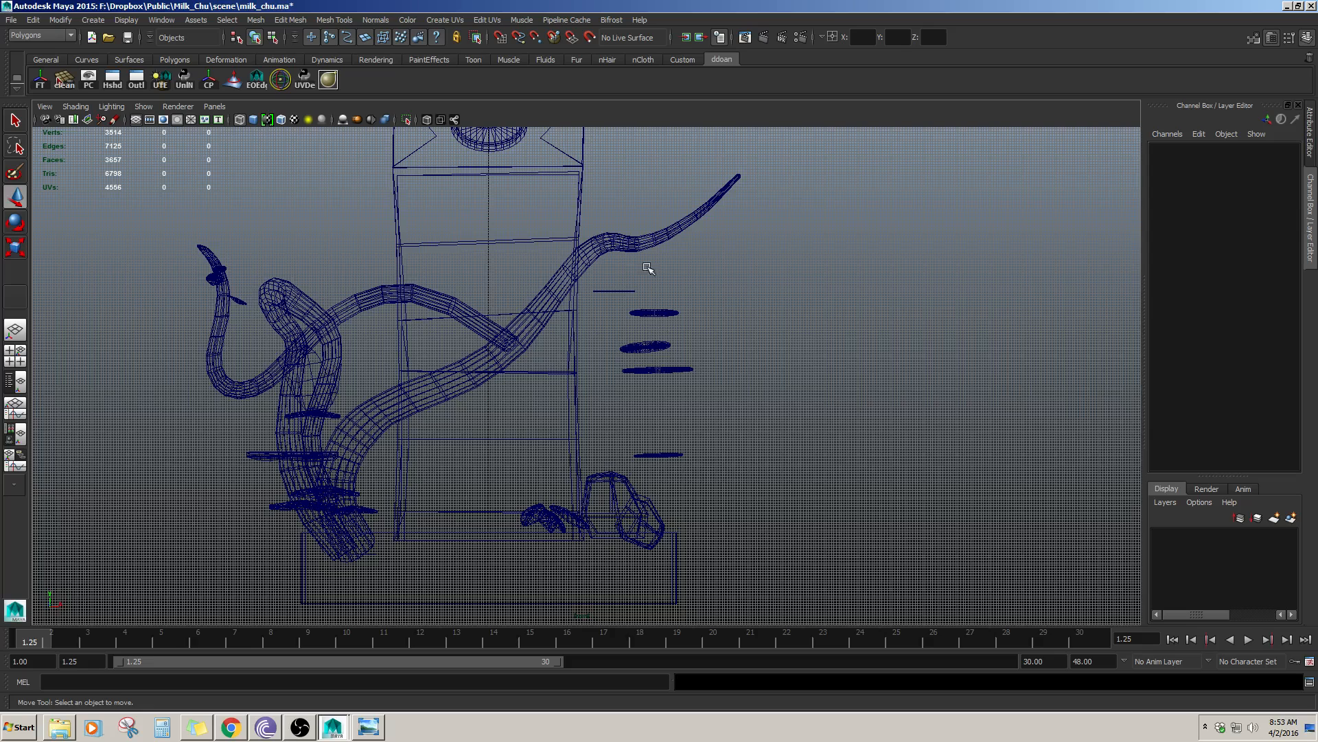
left_click(104, 20)
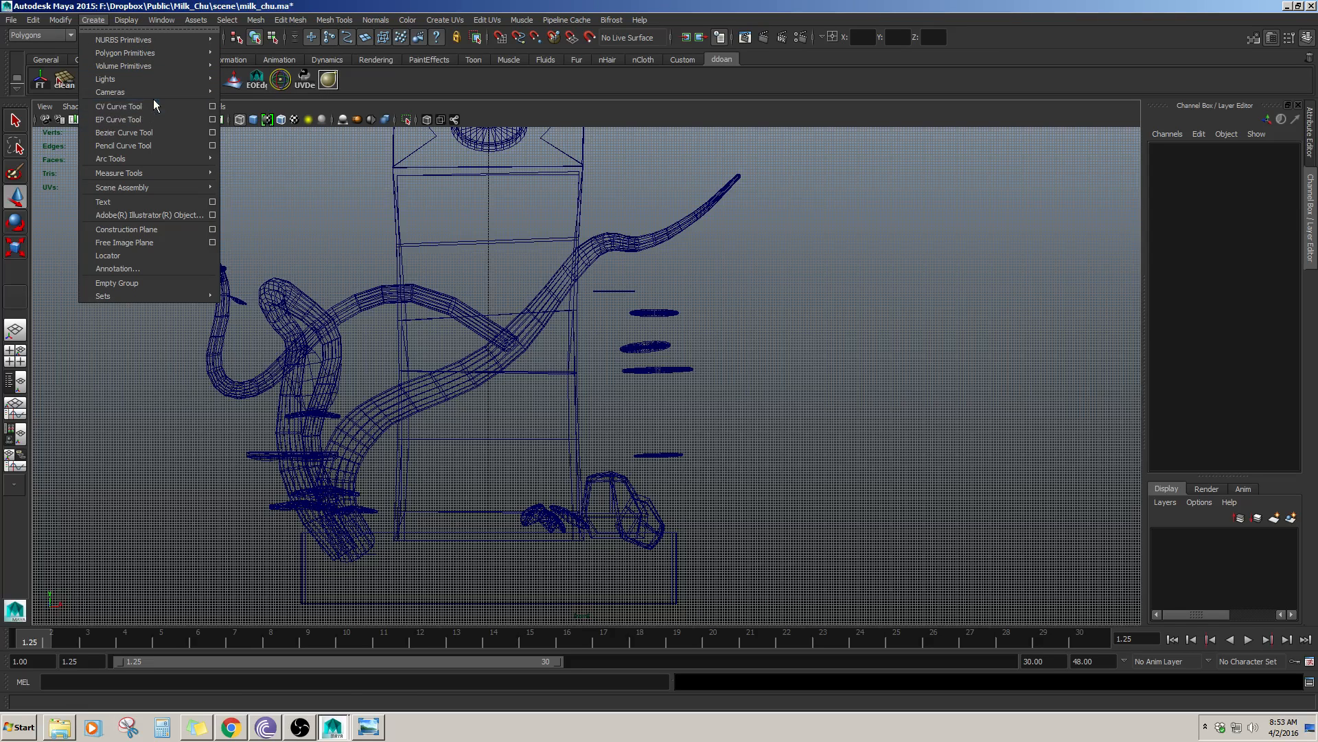
left_click(118, 106)
middle_click_drag(573, 314, 522, 272, "alt")
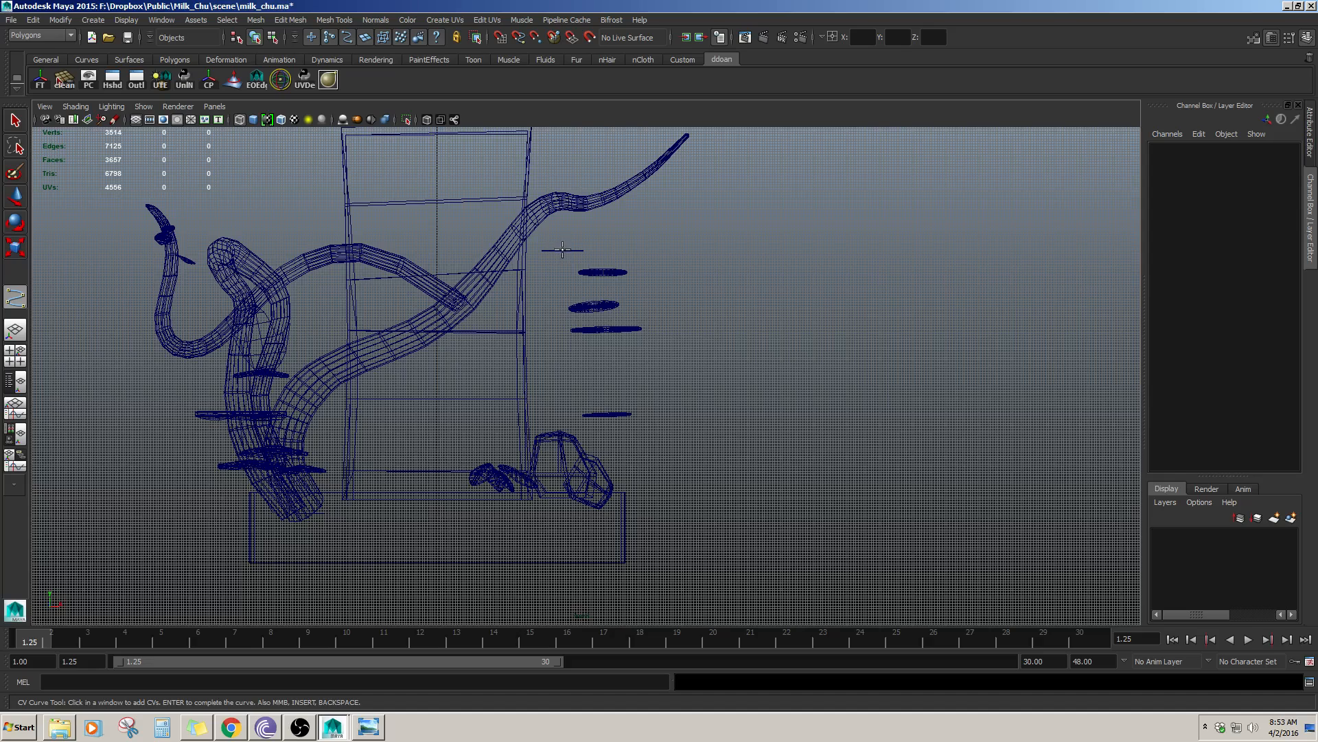
left_click(562, 250)
left_click(606, 277)
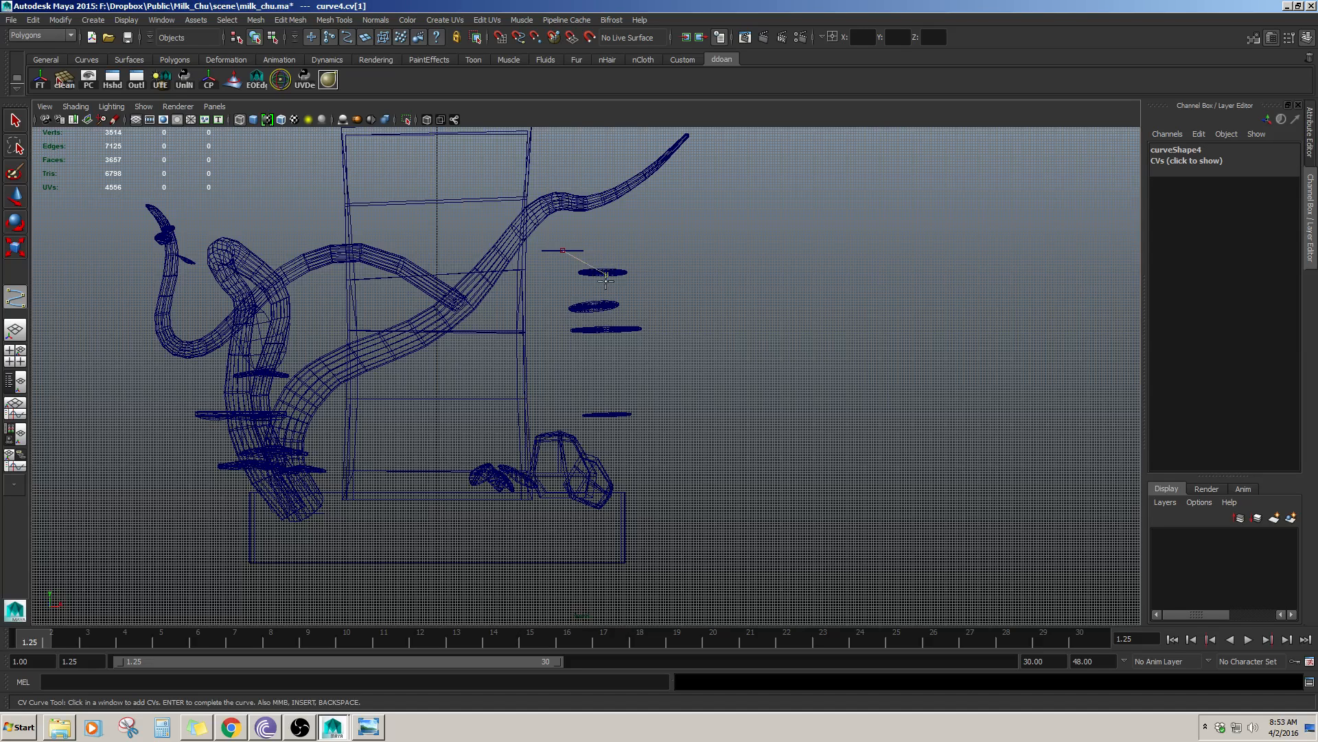
left_click(596, 313)
left_click(605, 332)
left_click(607, 418)
left_click(588, 506)
key("Return")
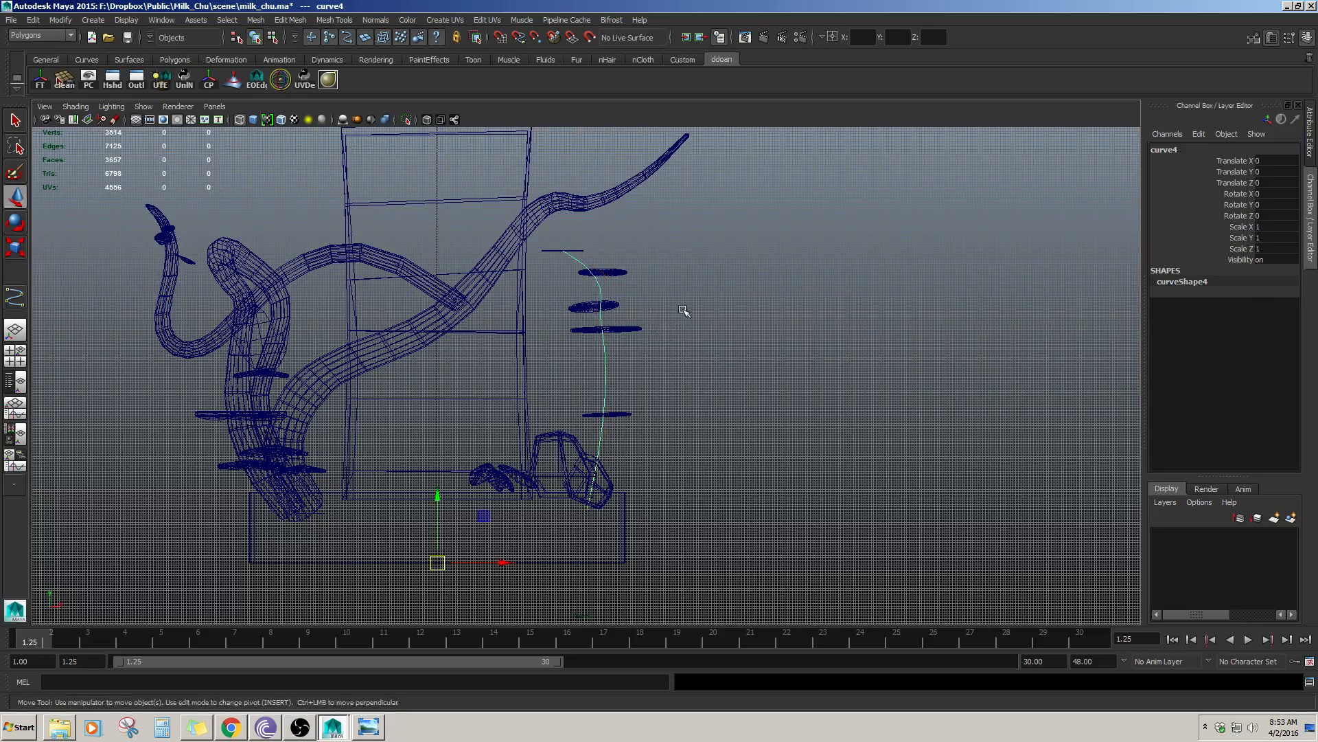
- Insert a knot just below the new curve's upper end and move the second control vertex outward, just above the second leaf
middle_click_drag(657, 331, 660, 373, "alt")
right_click_drag(660, 373, 646, 370, "alt")
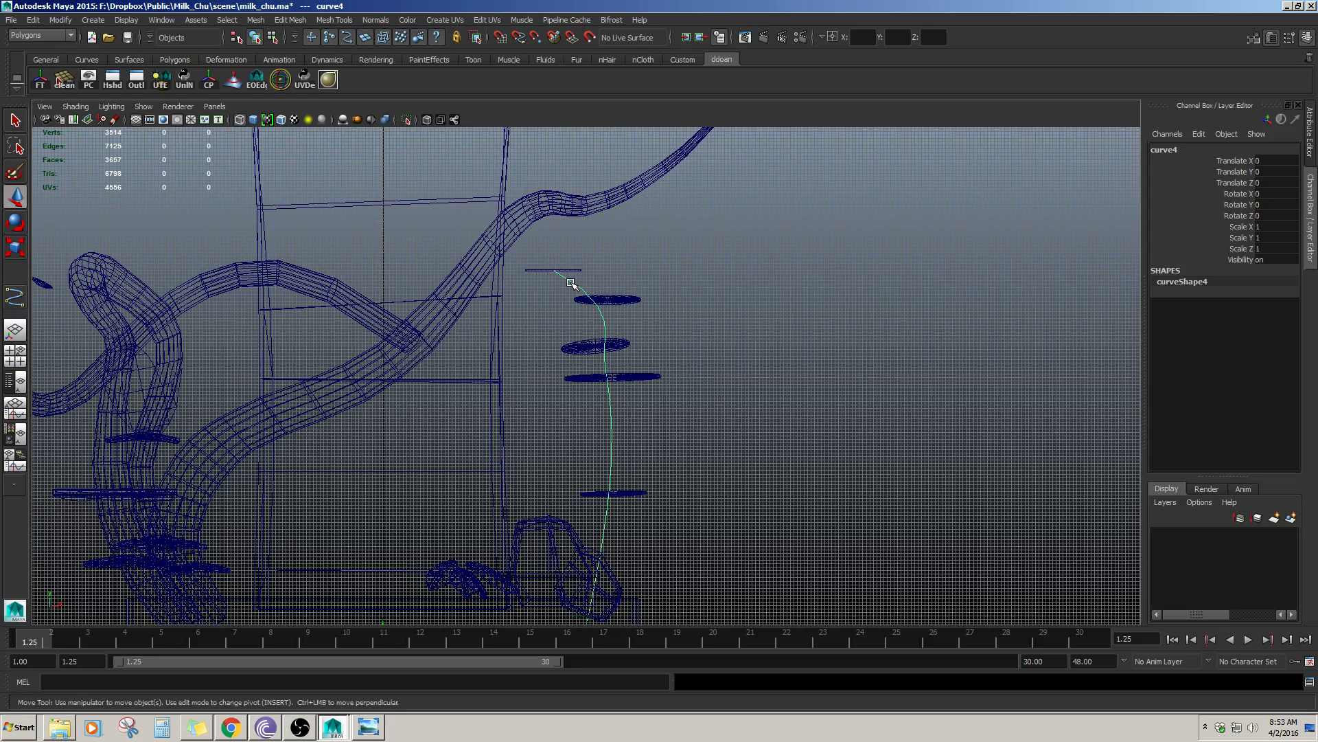
left_click(574, 262)
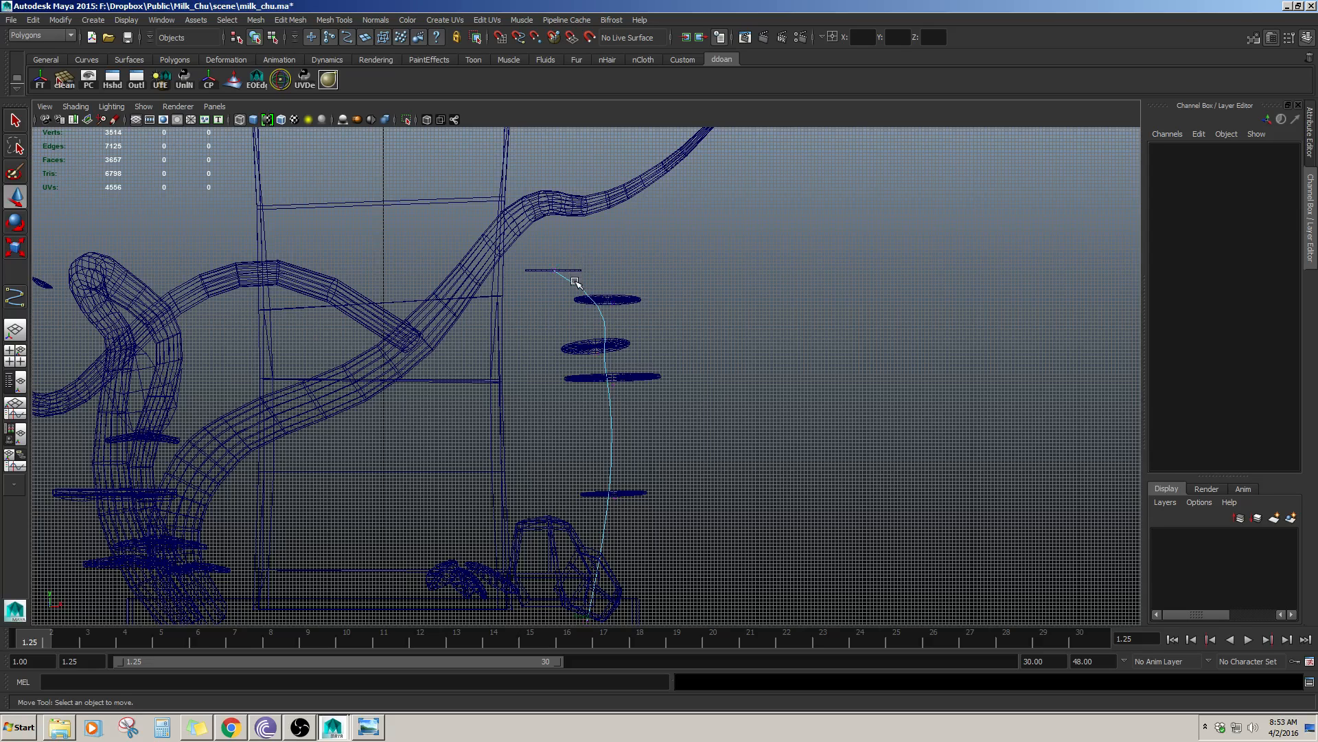
left_click(569, 280)
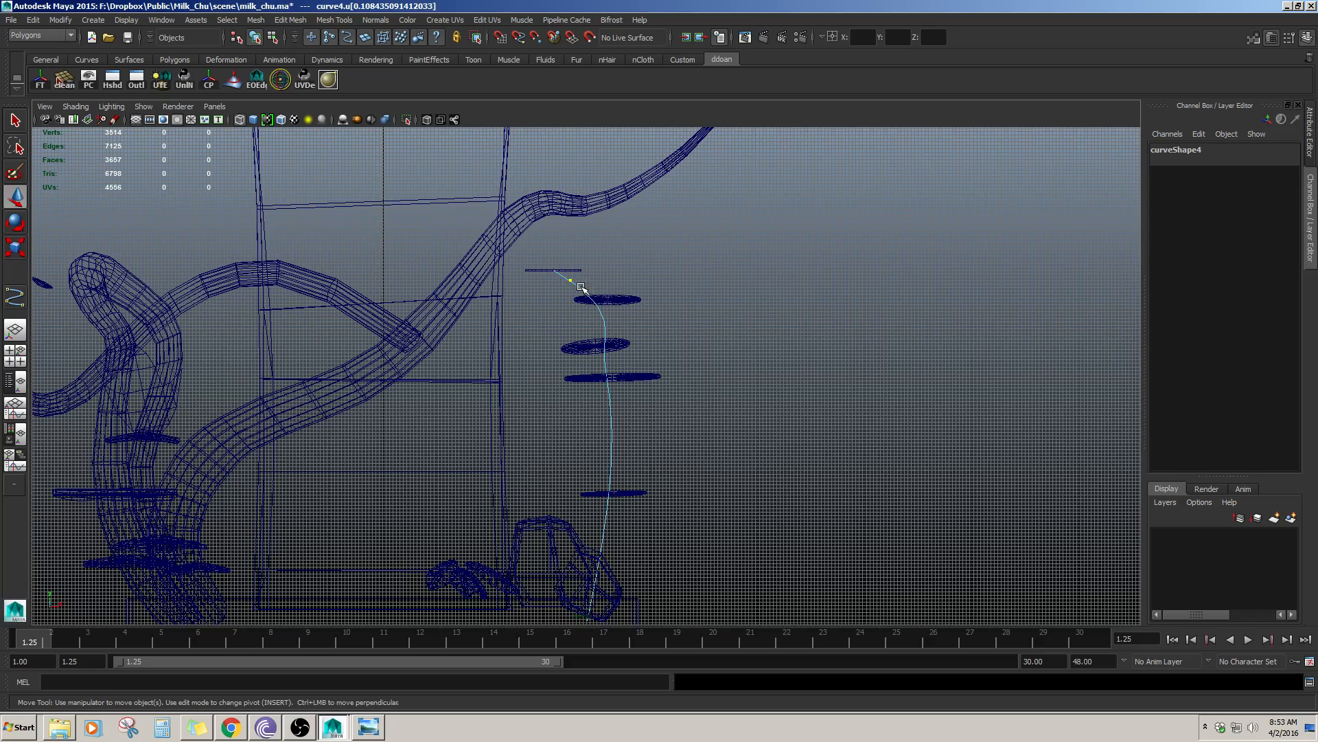
key("F8")
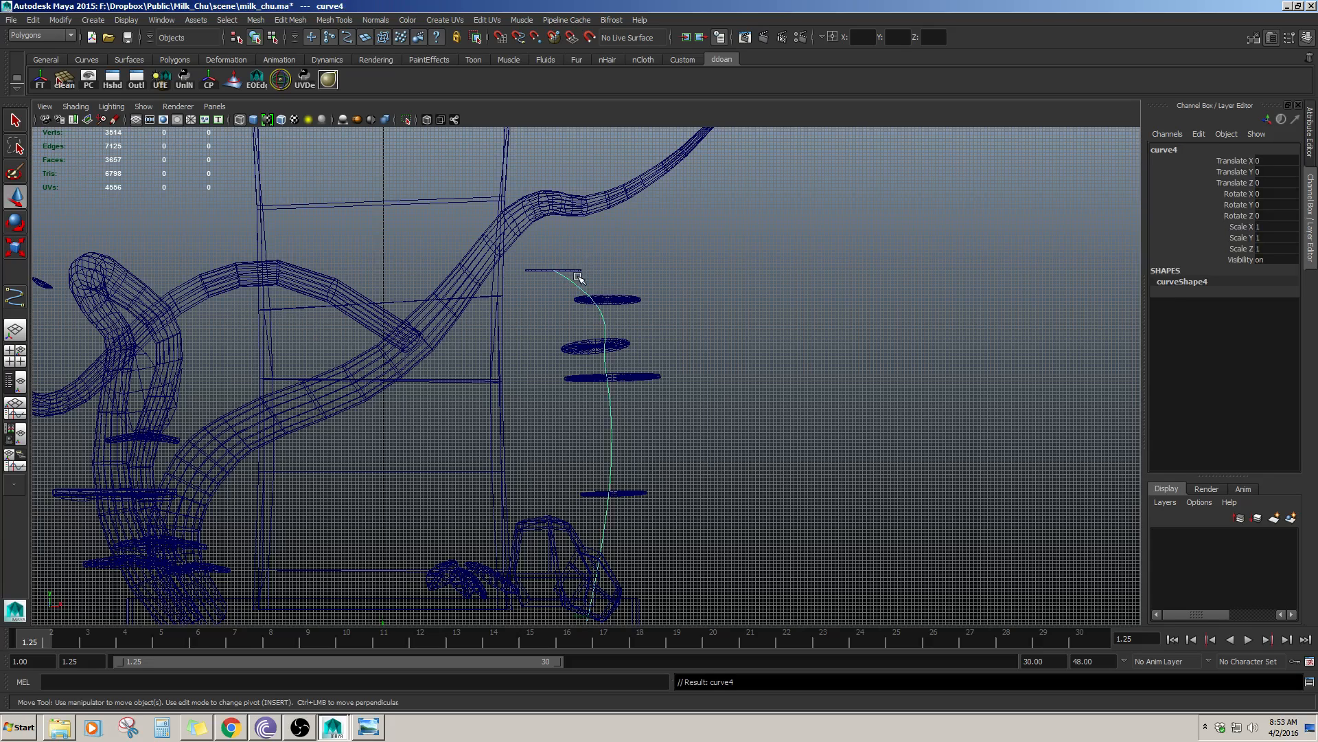
right_click_drag(567, 279, 545, 278)
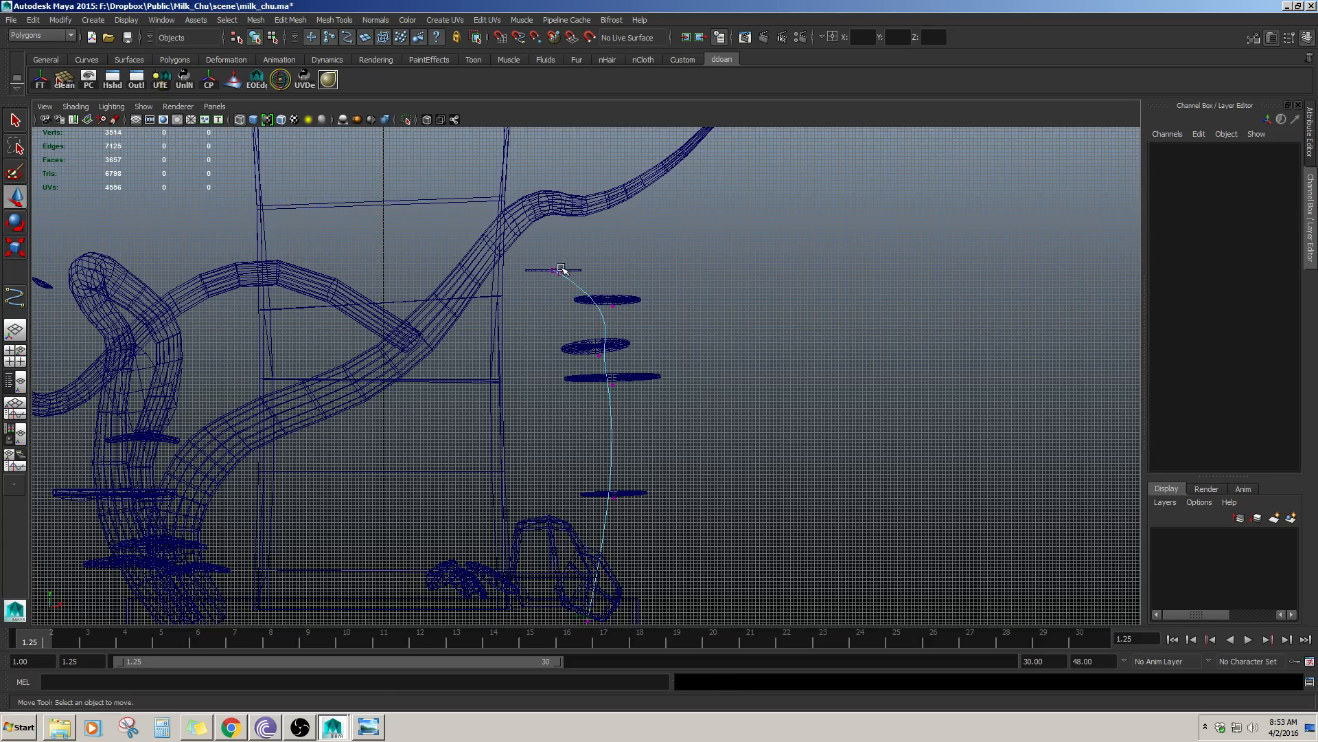
left_click_drag(572, 256, 586, 283)
- Pull the control vertex near the third leaf toward the carton and move the one at the fourth leaf to about X 0.697, Y 0.895
left_click(600, 354)
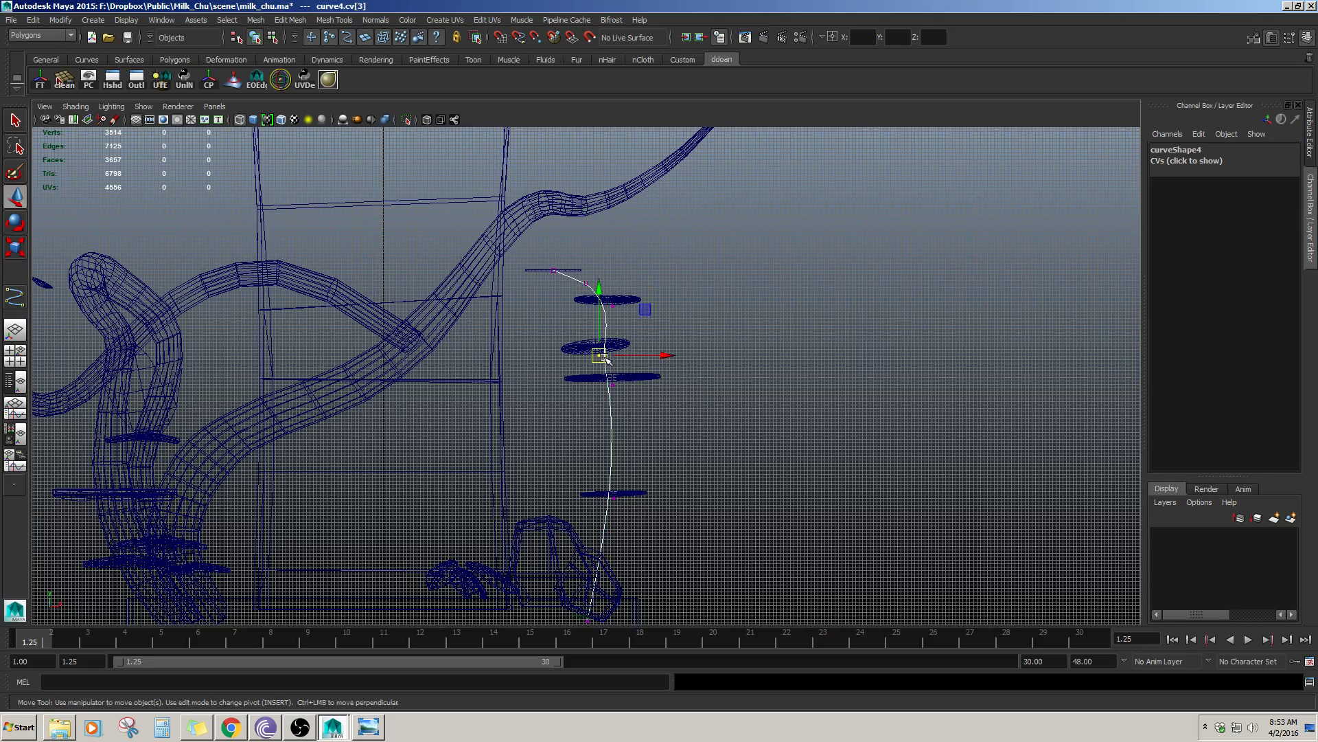
left_click_drag(599, 354, 623, 386)
left_click(612, 383)
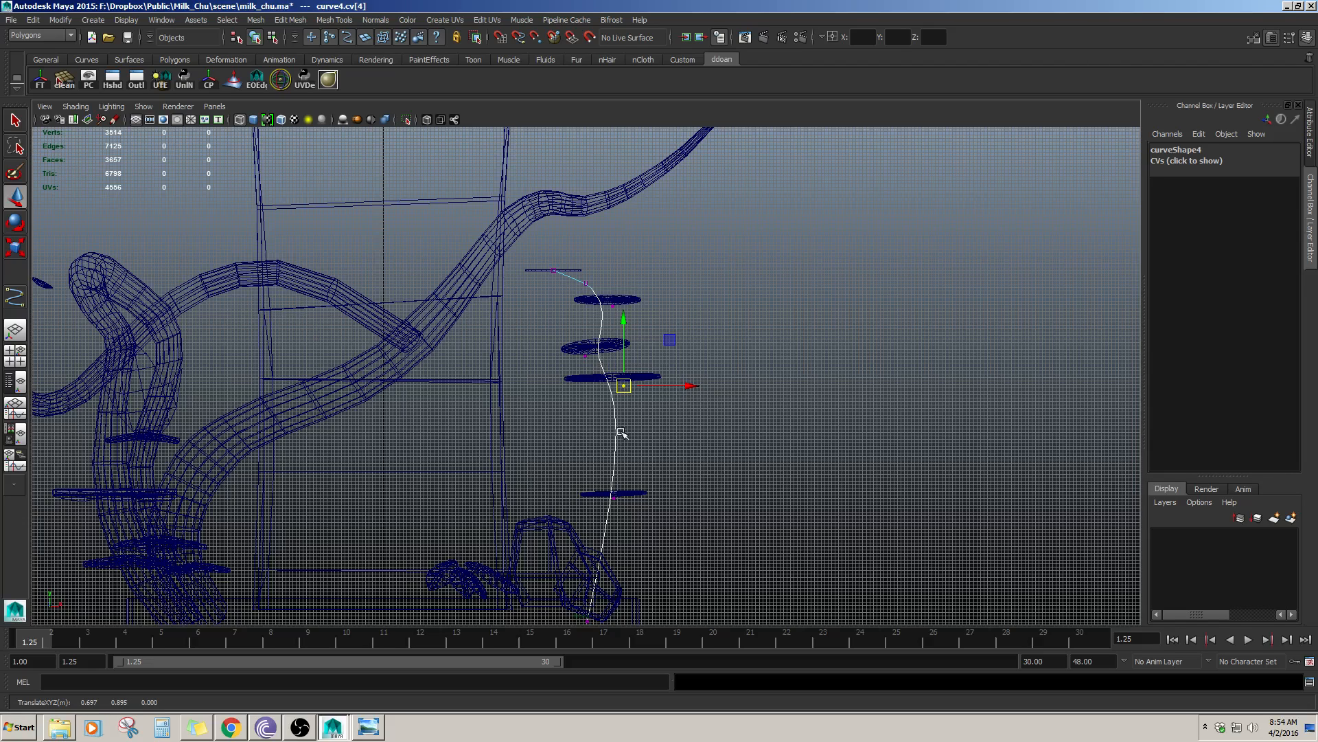
- Insert a knot in the curve between the third and fourth leaves and move the control vertex there to about X 0.683, Y 0.937
left_click(600, 374)
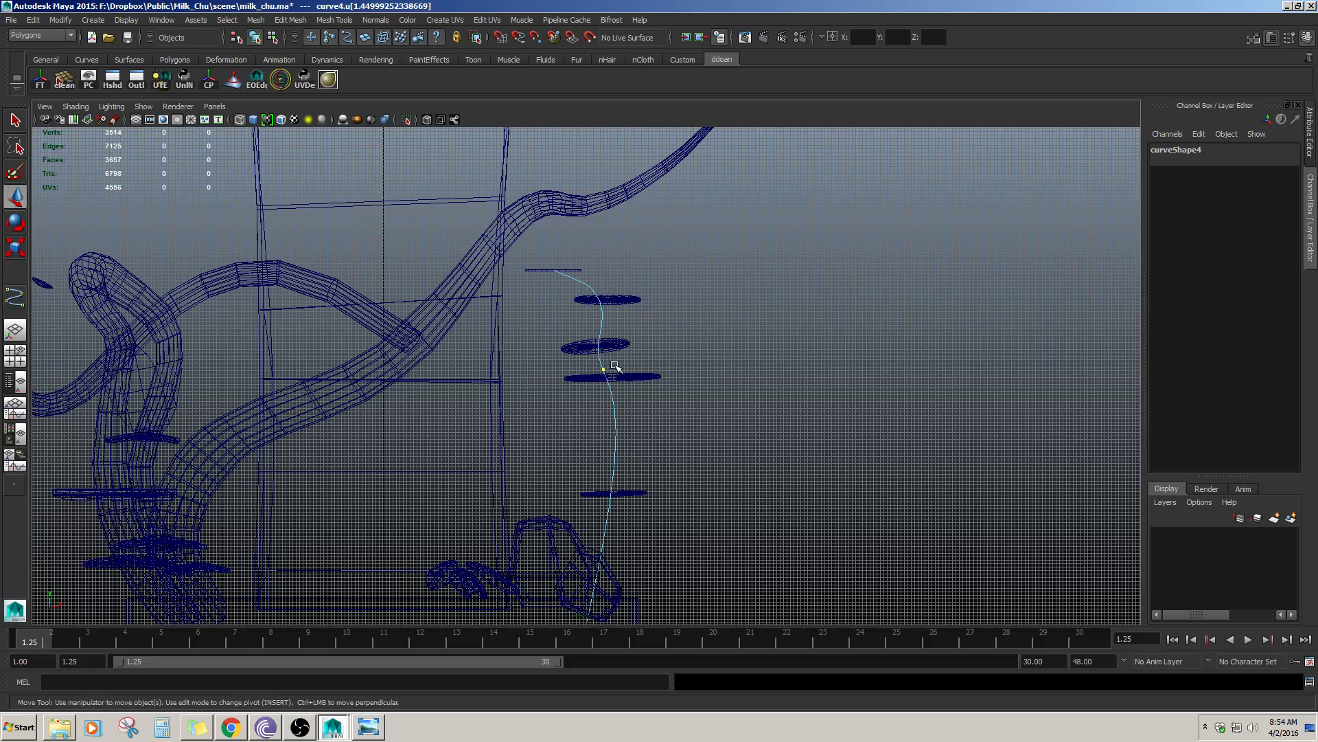
key("g")
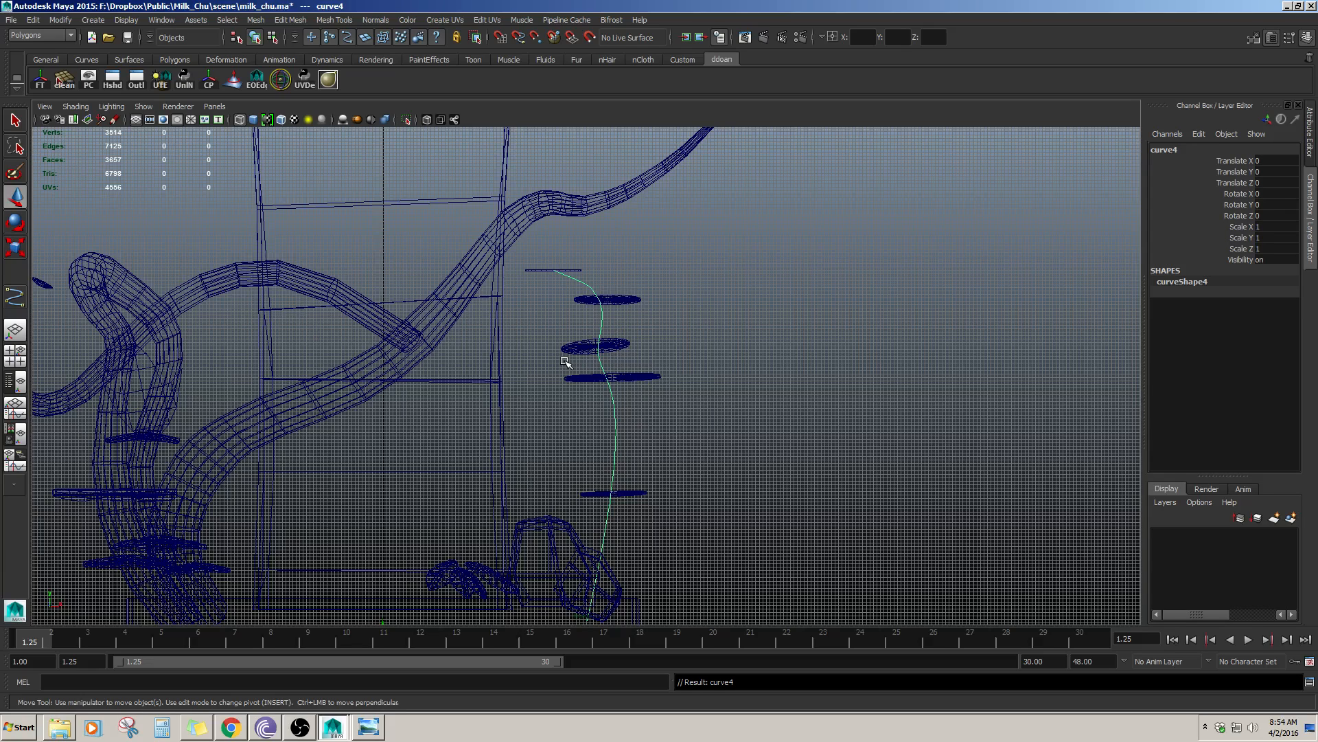
key("F8")
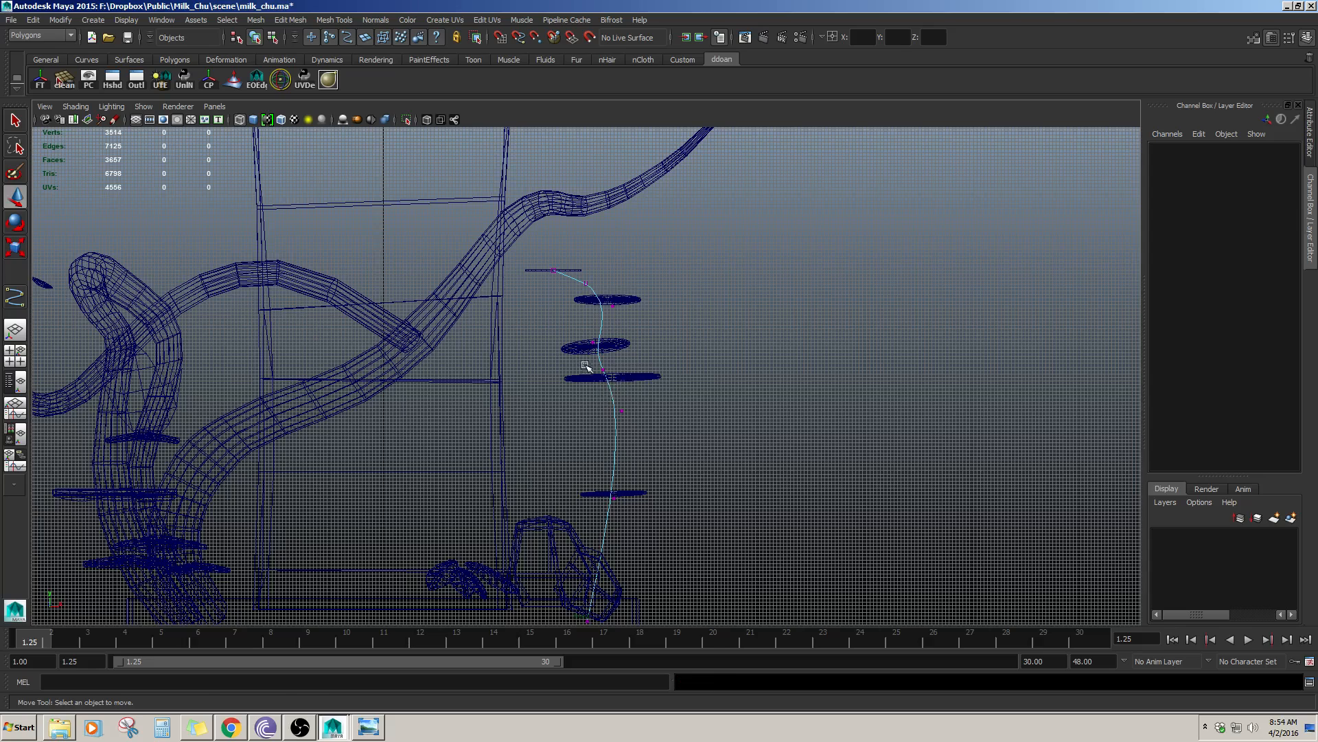
left_click(604, 369)
left_click_drag(611, 375, 625, 375)
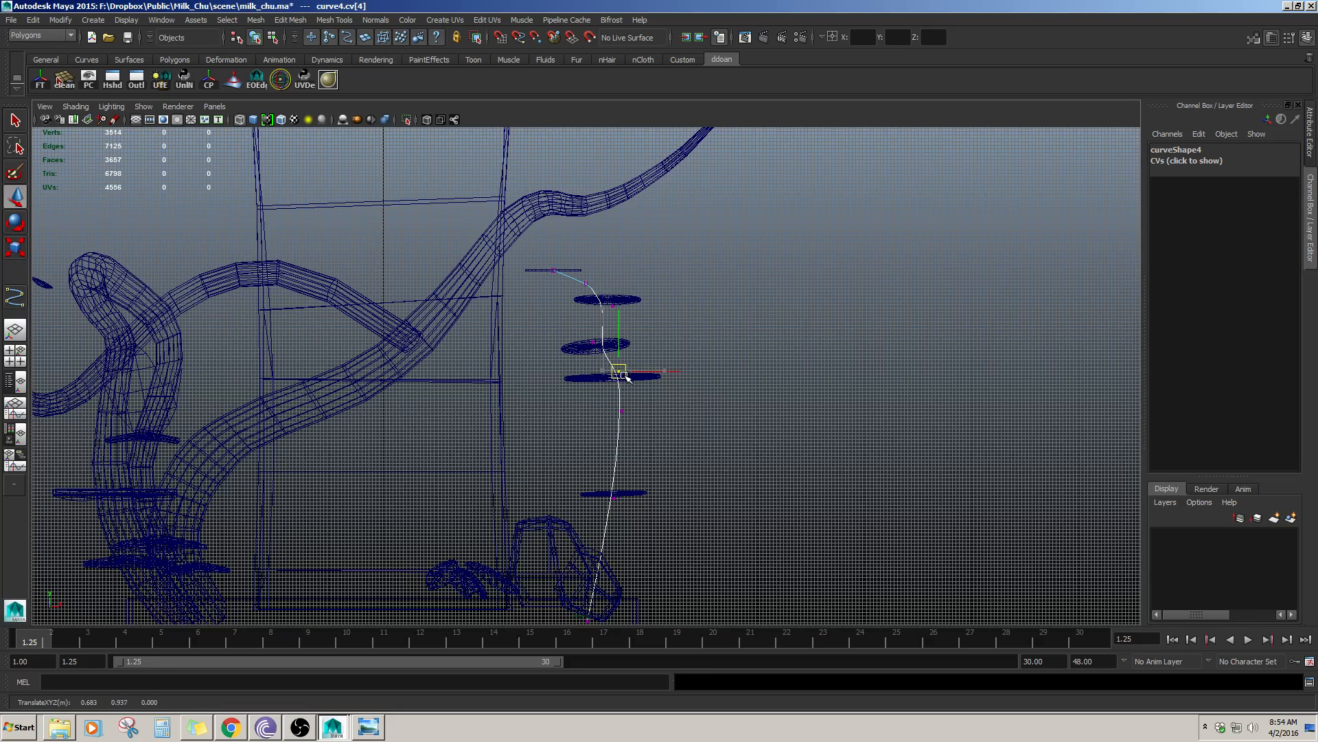
- Shift the control vertex beside the third leaf toward the carton and move the one at the second leaf to about X 0.745, Y 1.137
mouse_move(567, 329)
left_mouse_down()
mouse_move(605, 354)
mouse_move(577, 349)
left_mouse_up()
left_click(604, 292)
left_click_drag(605, 294, 646, 308)
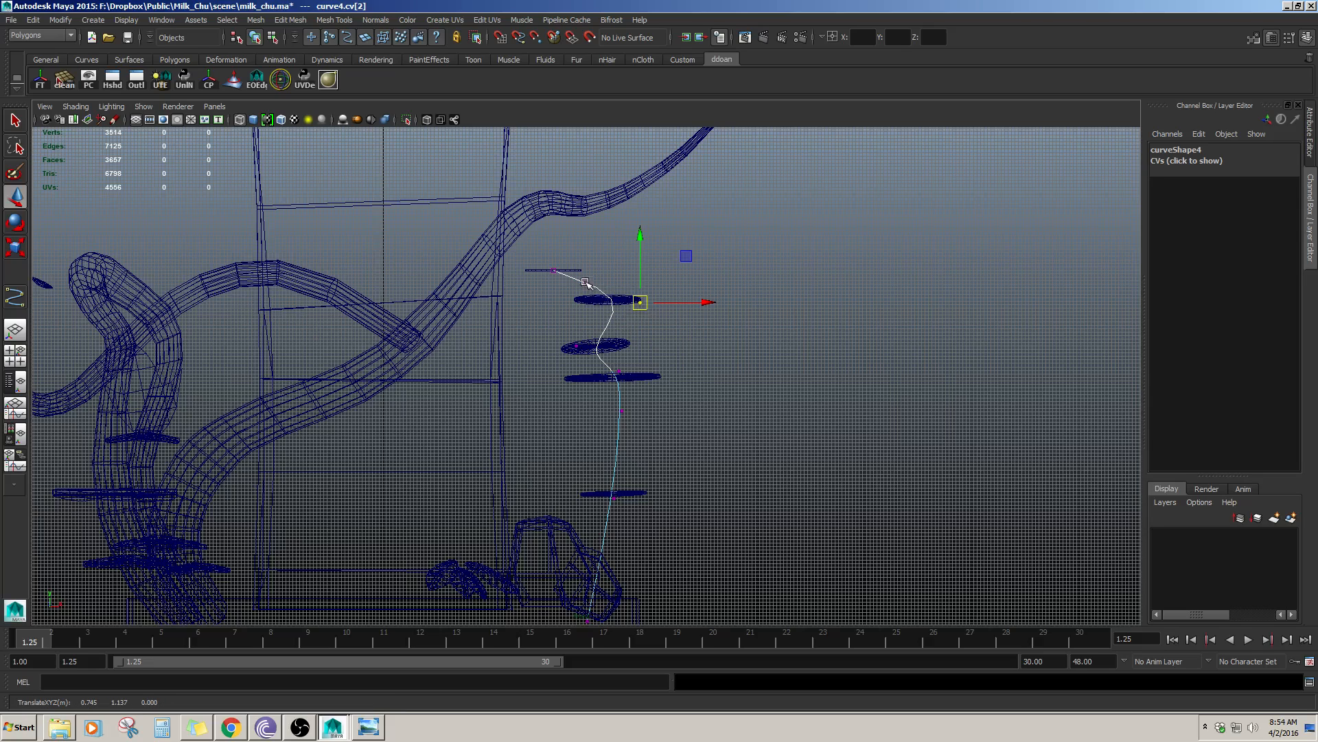
- Insert knots in the curve just below and just above the second leaf, and display its control vertices
left_click(608, 326)
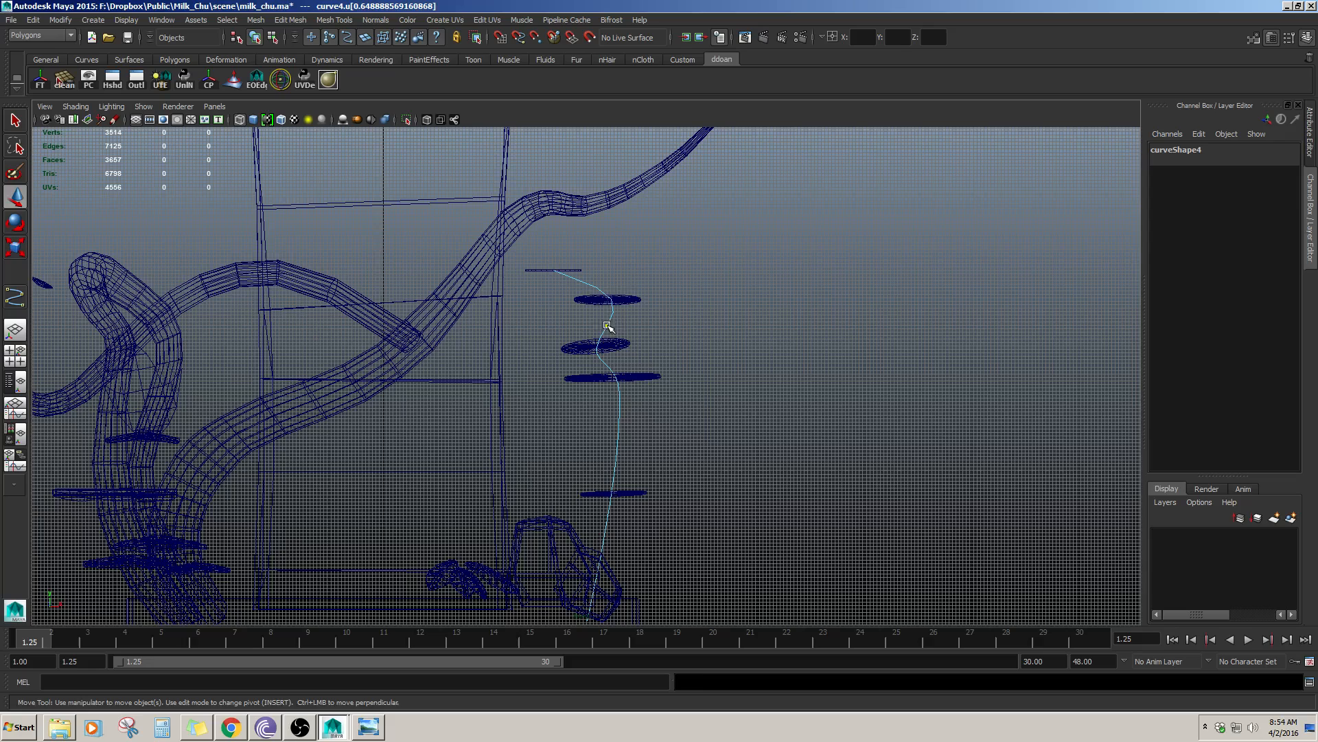
key("g")
left_click(595, 286)
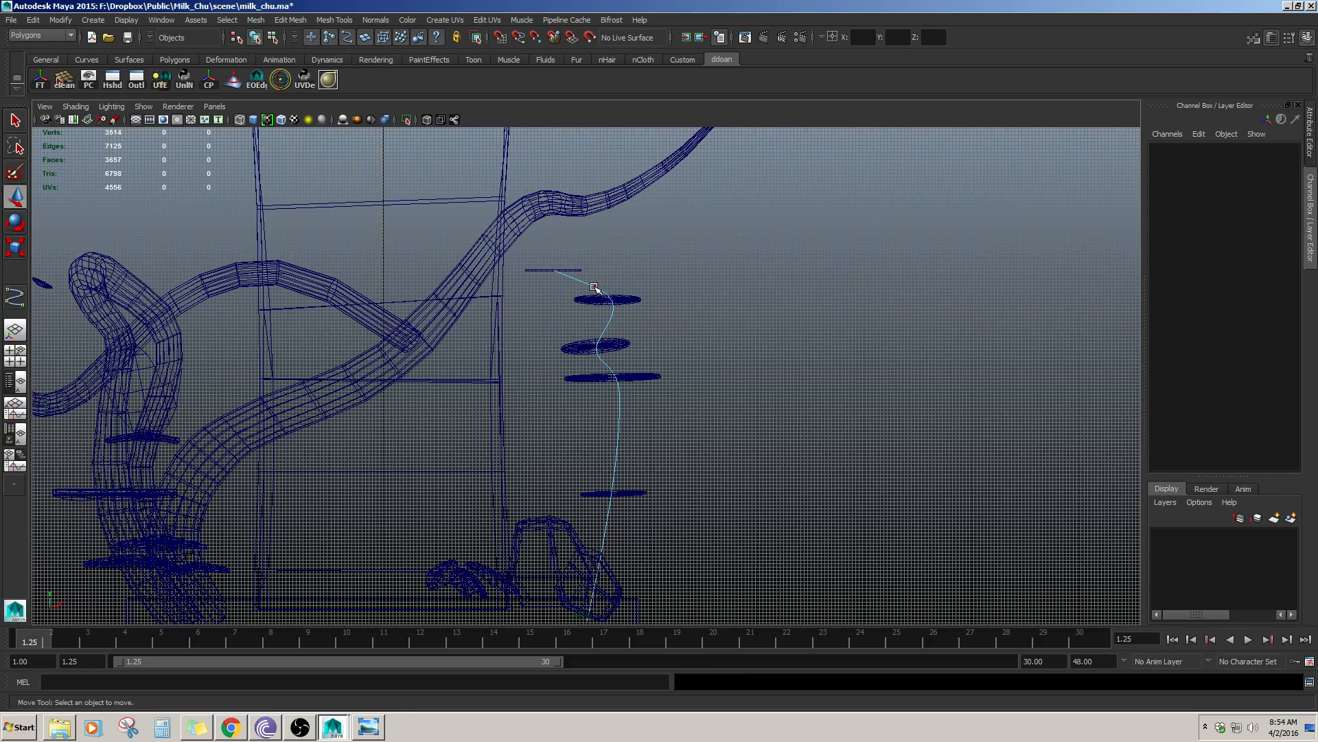
left_click(597, 286)
key("g")
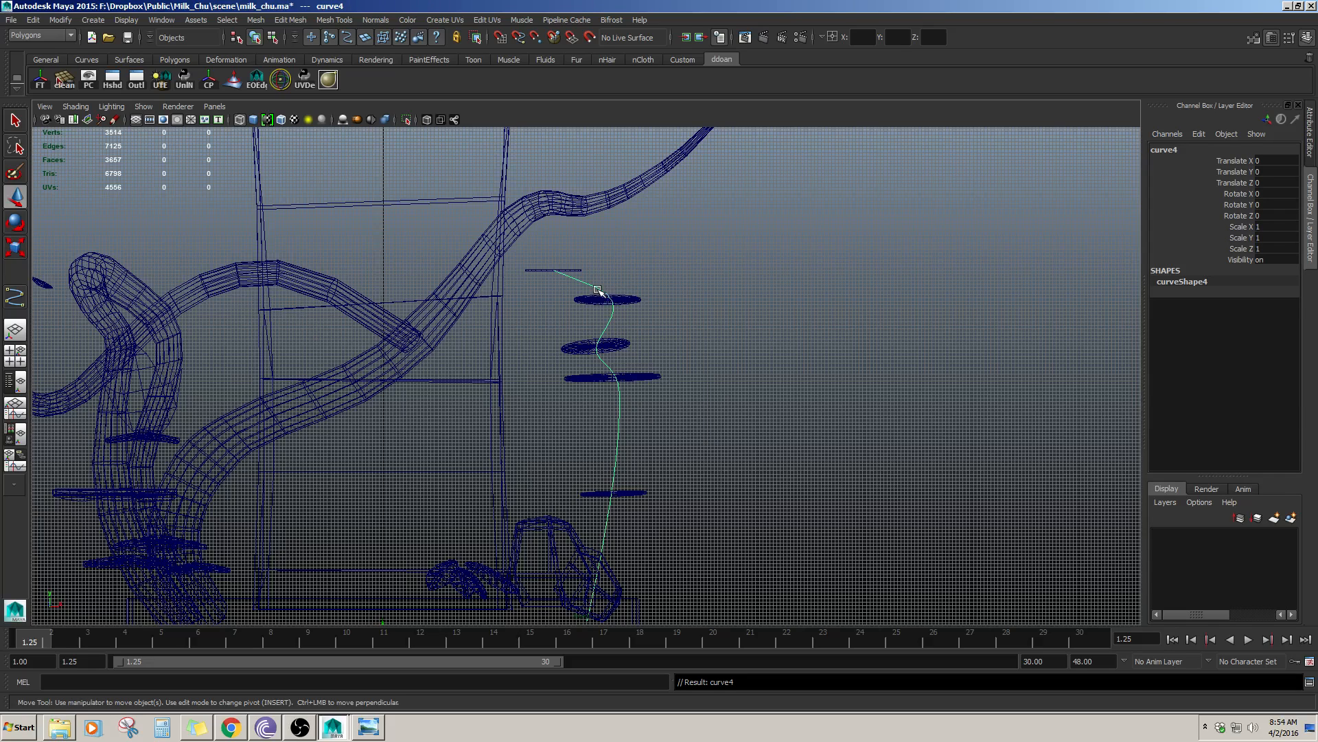
right_click_drag(603, 289, 570, 289)
- Adjust the control vertex at the second leaf and move the one between the second and third leaves to about X 0.624, Y 1.056
left_click_drag(624, 279, 639, 307)
left_click(580, 281)
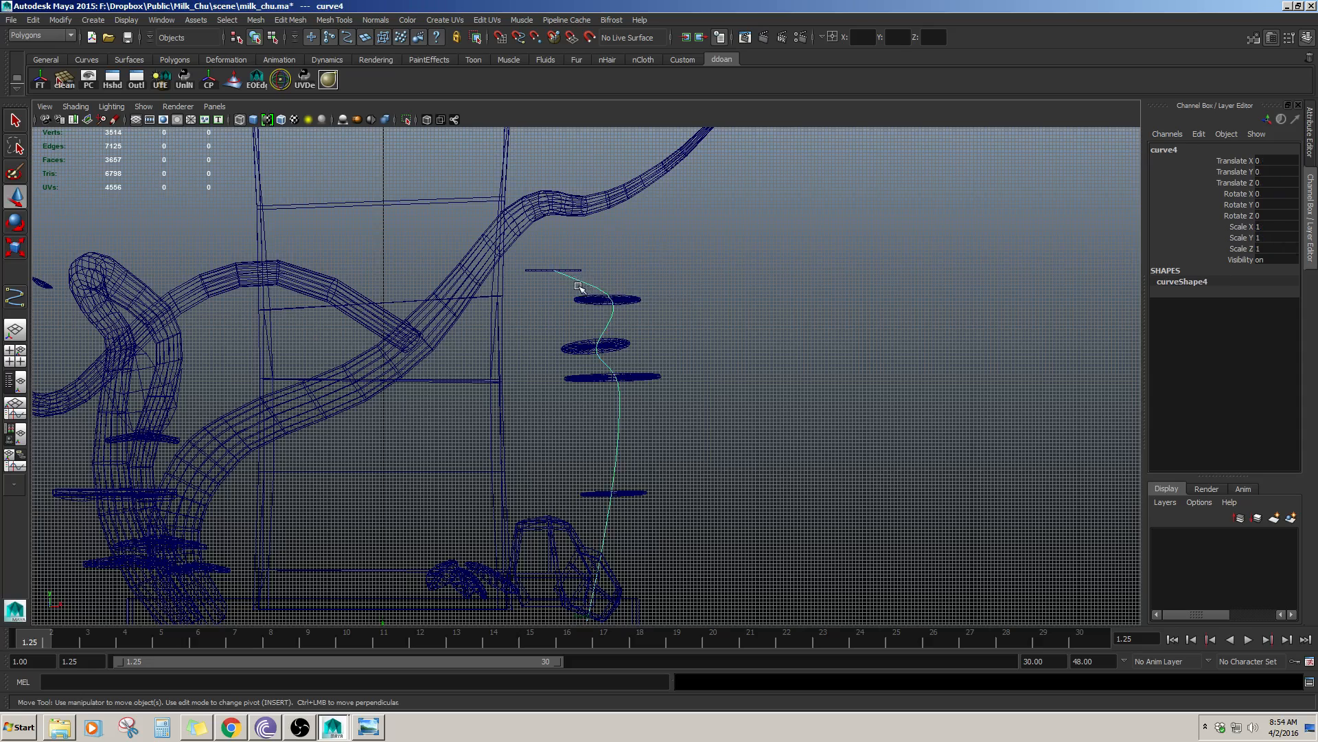
key("F8")
left_click(617, 299)
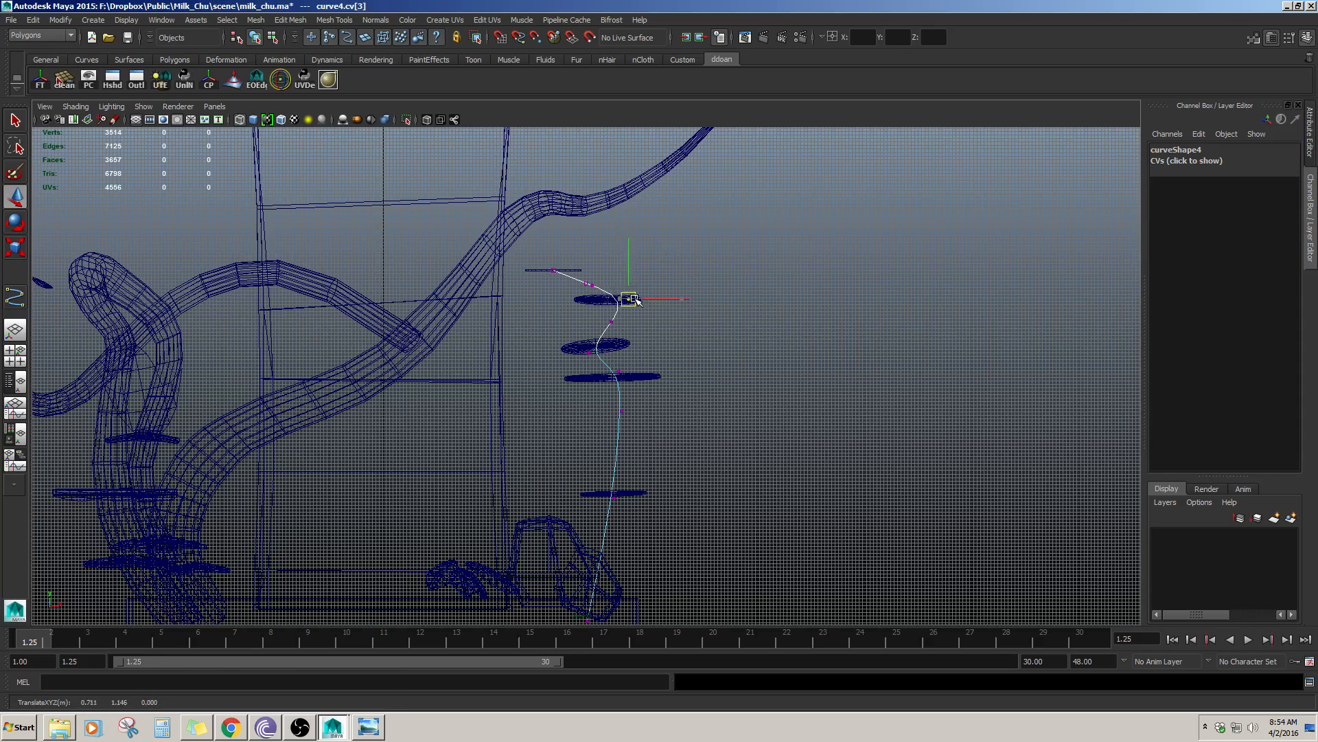
left_click(610, 322)
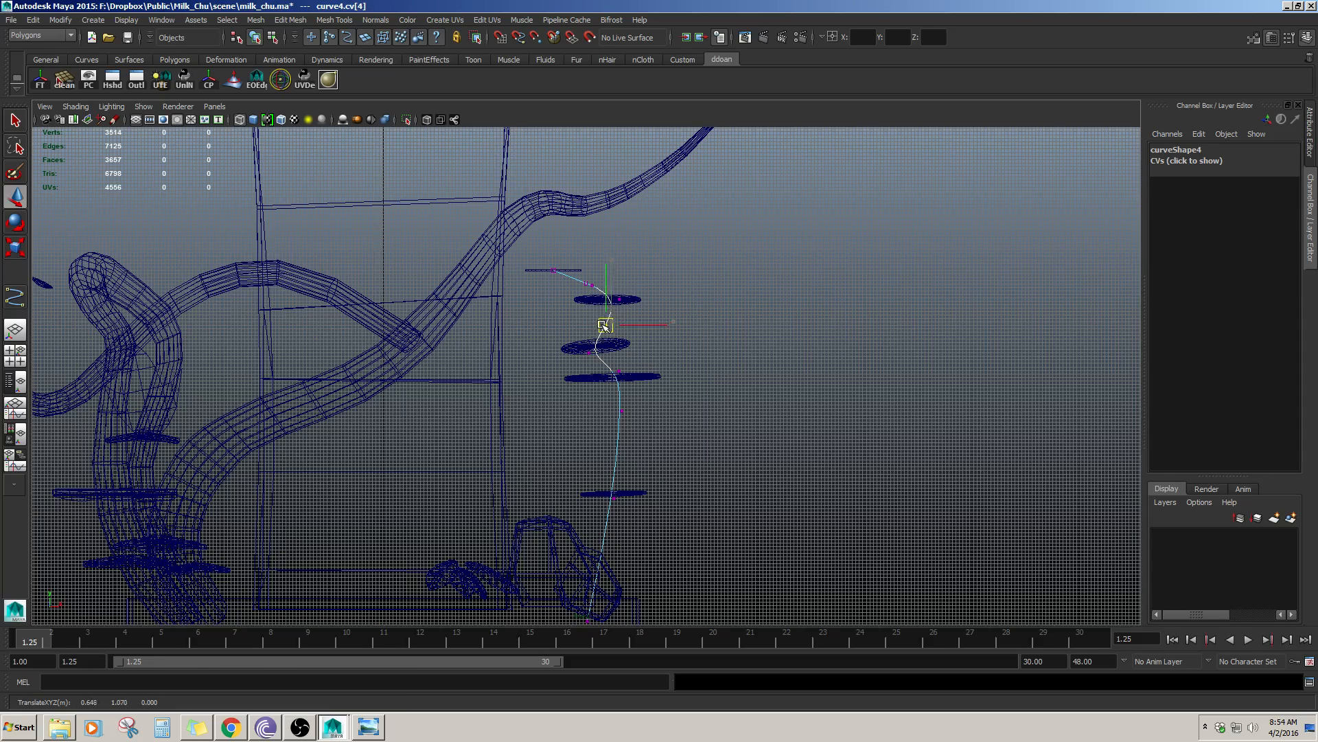
left_click_drag(605, 326, 598, 330)
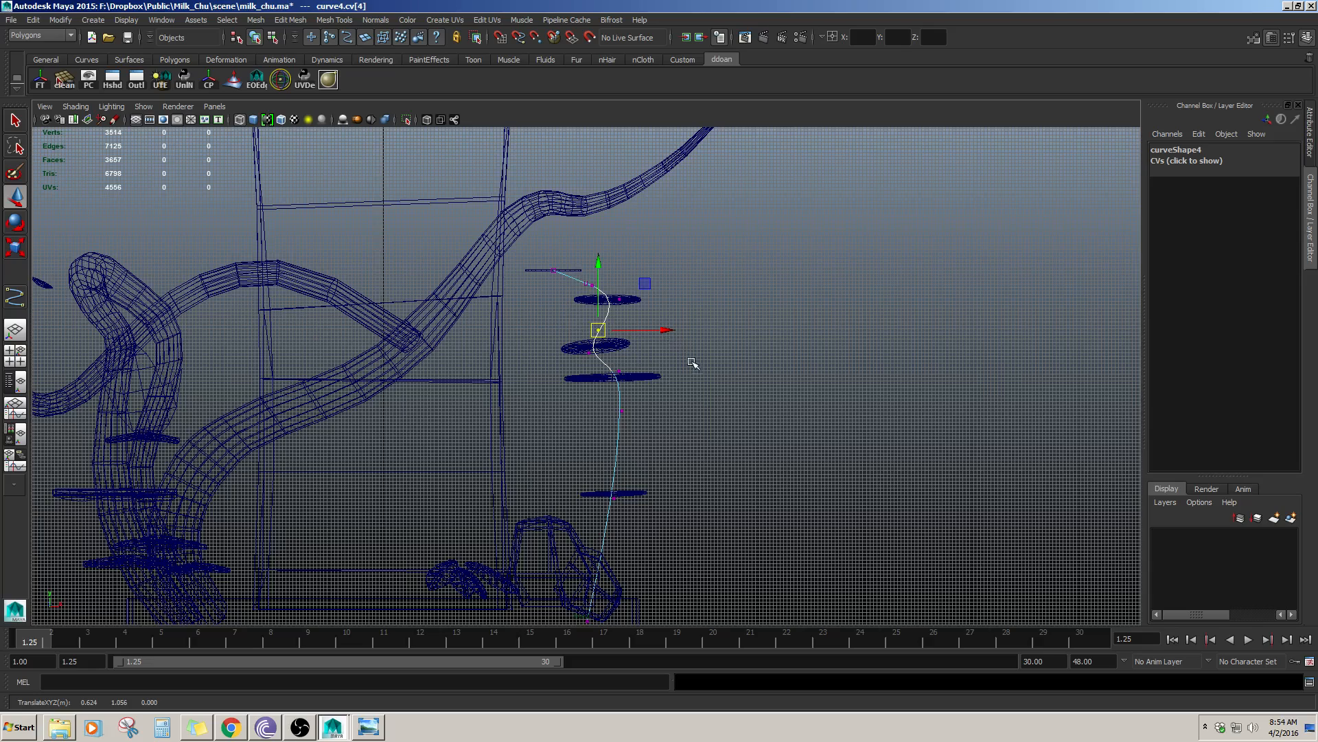
middle_click_drag(696, 482, 688, 407, "alt")
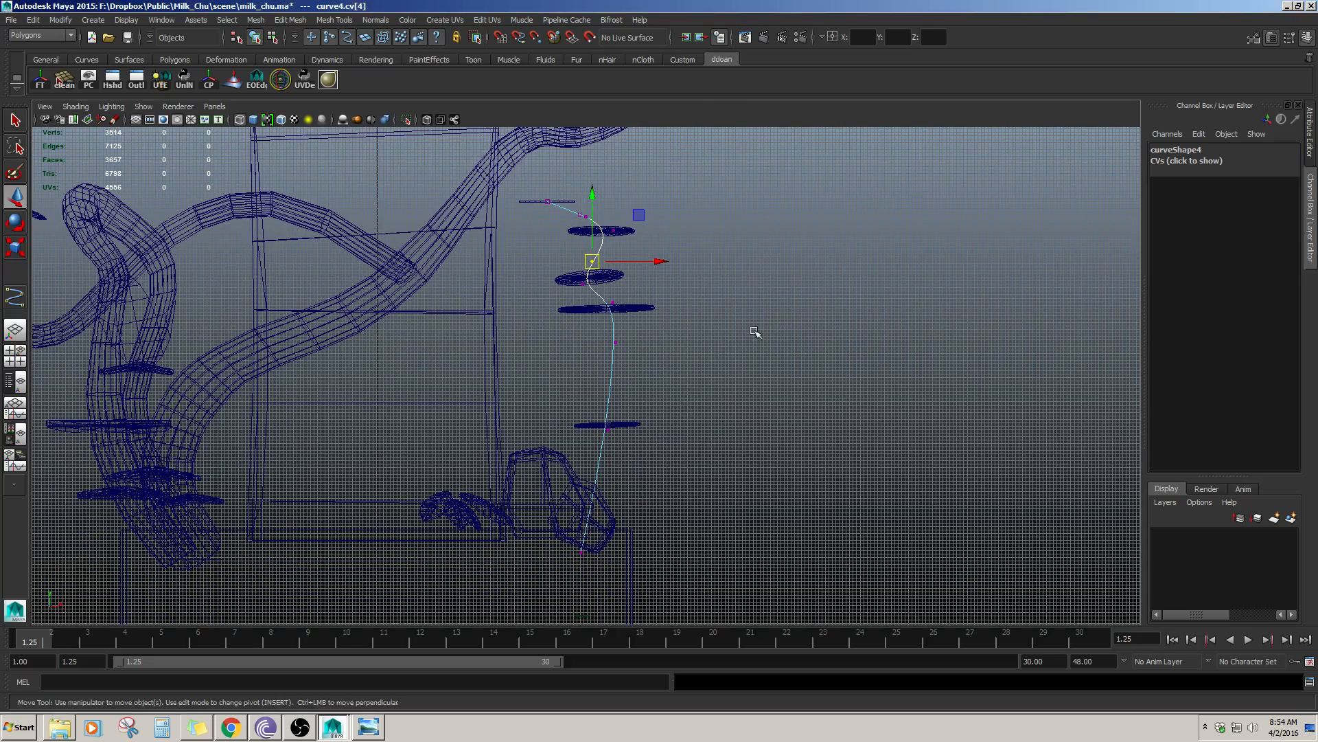
- Shift the stem curve's upper control vertices along Z onto the upper disc leaves, placing the one at the third leaf at about Z -0.113
key("space")
key("space")
left_click_drag(882, 340, 620, 463, "alt")
scroll(611, 387, "up", 3)
left_click_drag(618, 410, 617, 374, "alt")
left_click_drag(562, 331, 655, 339)
middle_click_drag(641, 406, 644, 377, "alt")
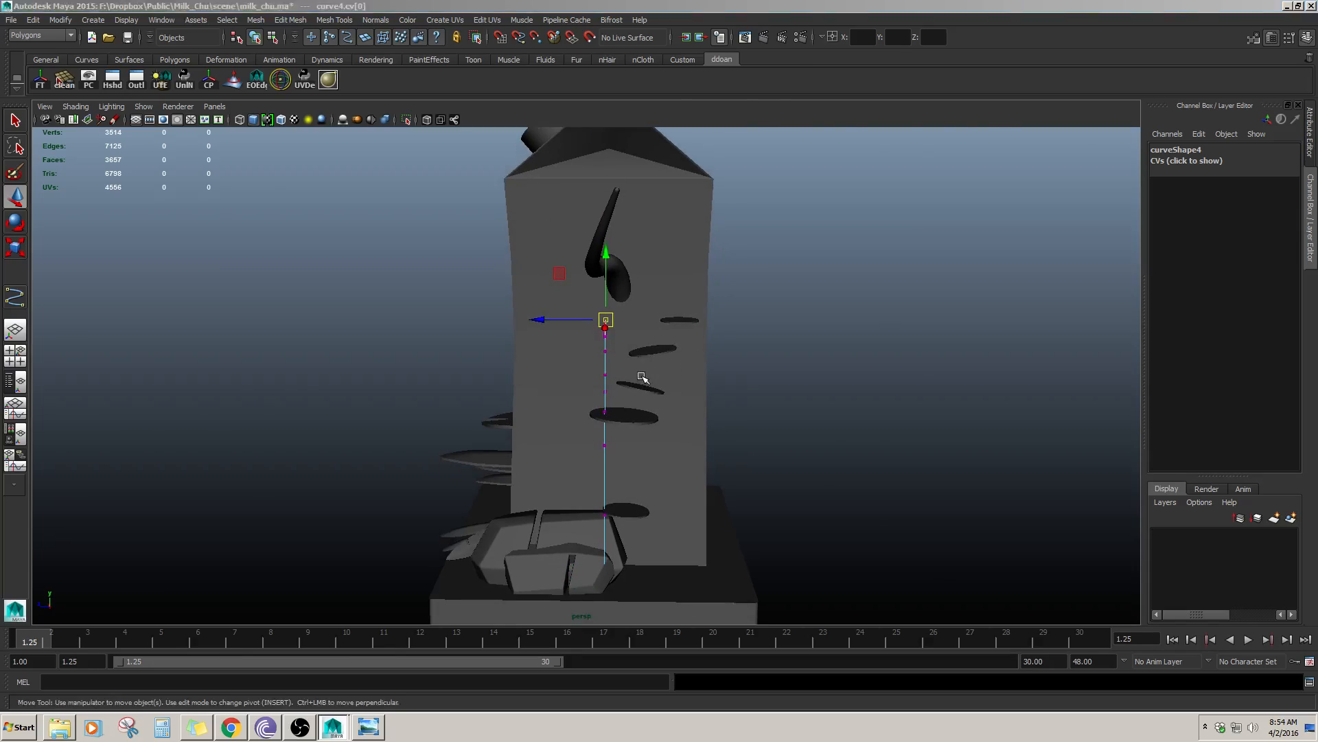
key("space")
key("space")
key("space")
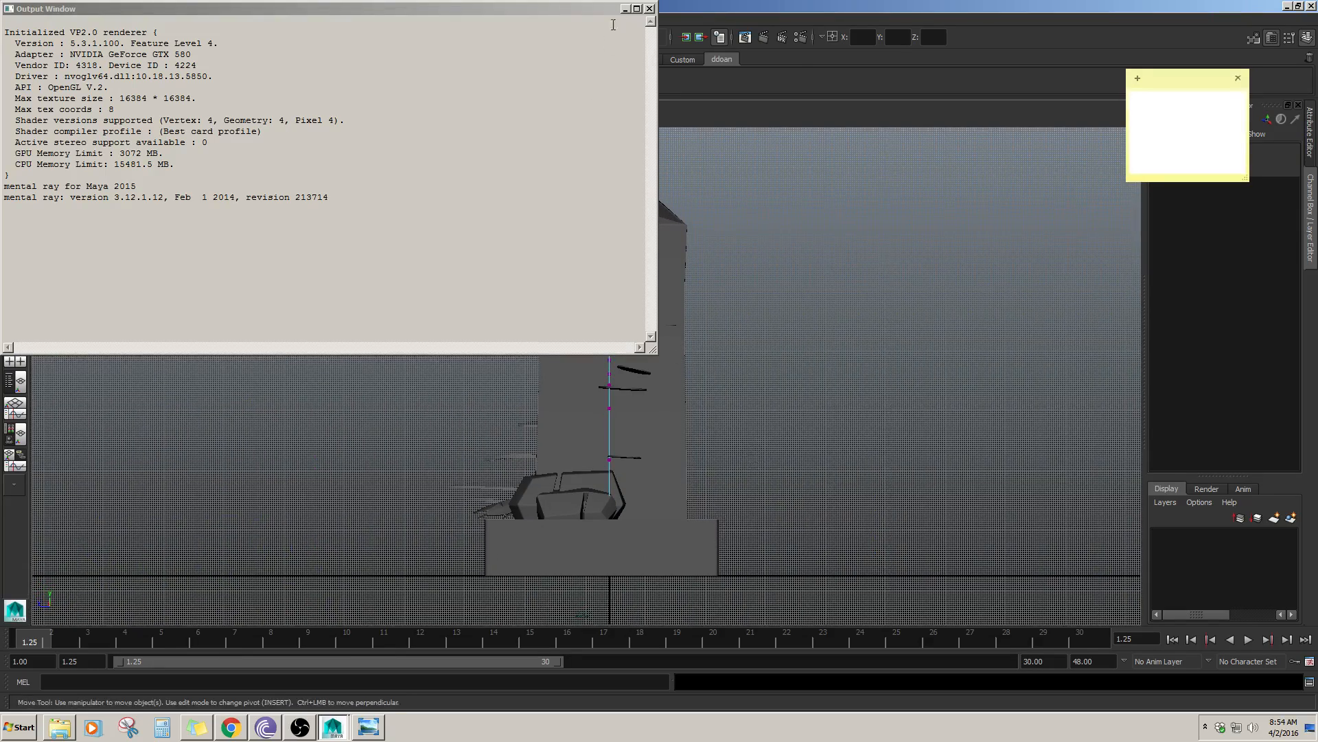
left_click(625, 9)
scroll(671, 373, "up", 5)
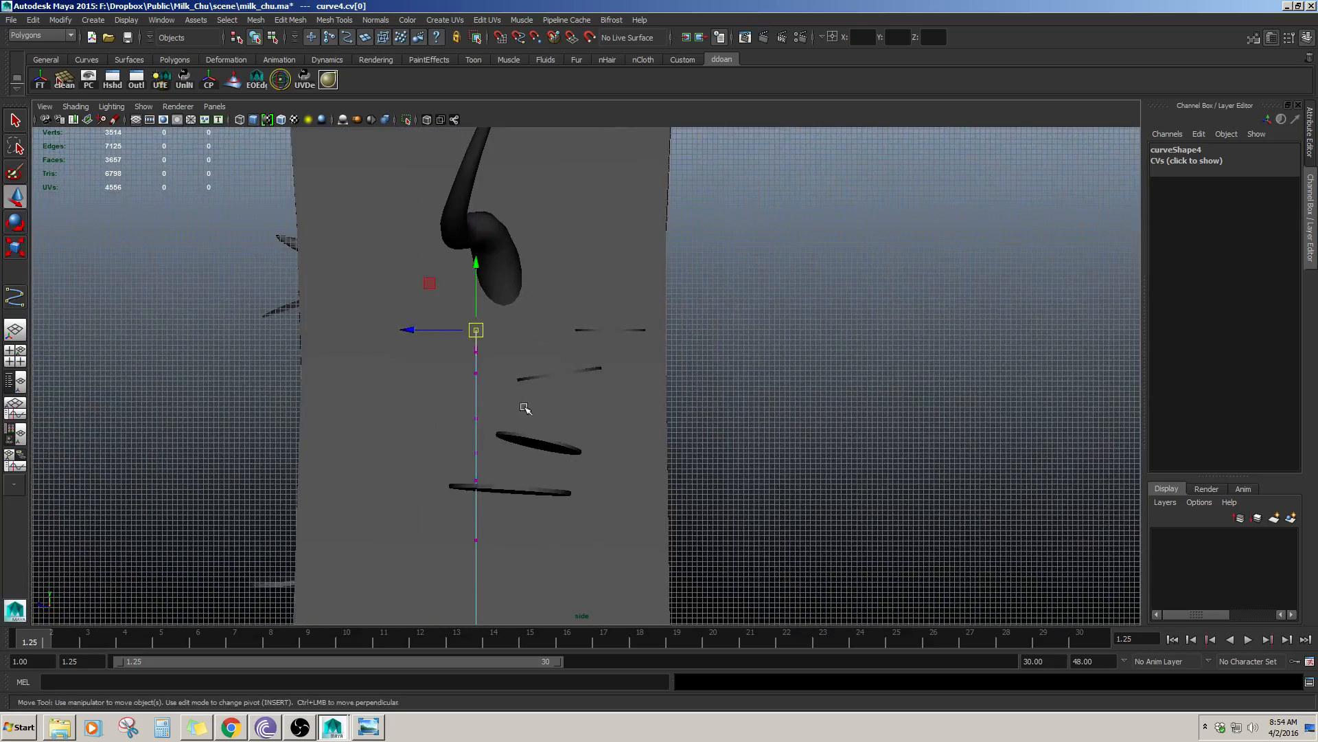
key("4")
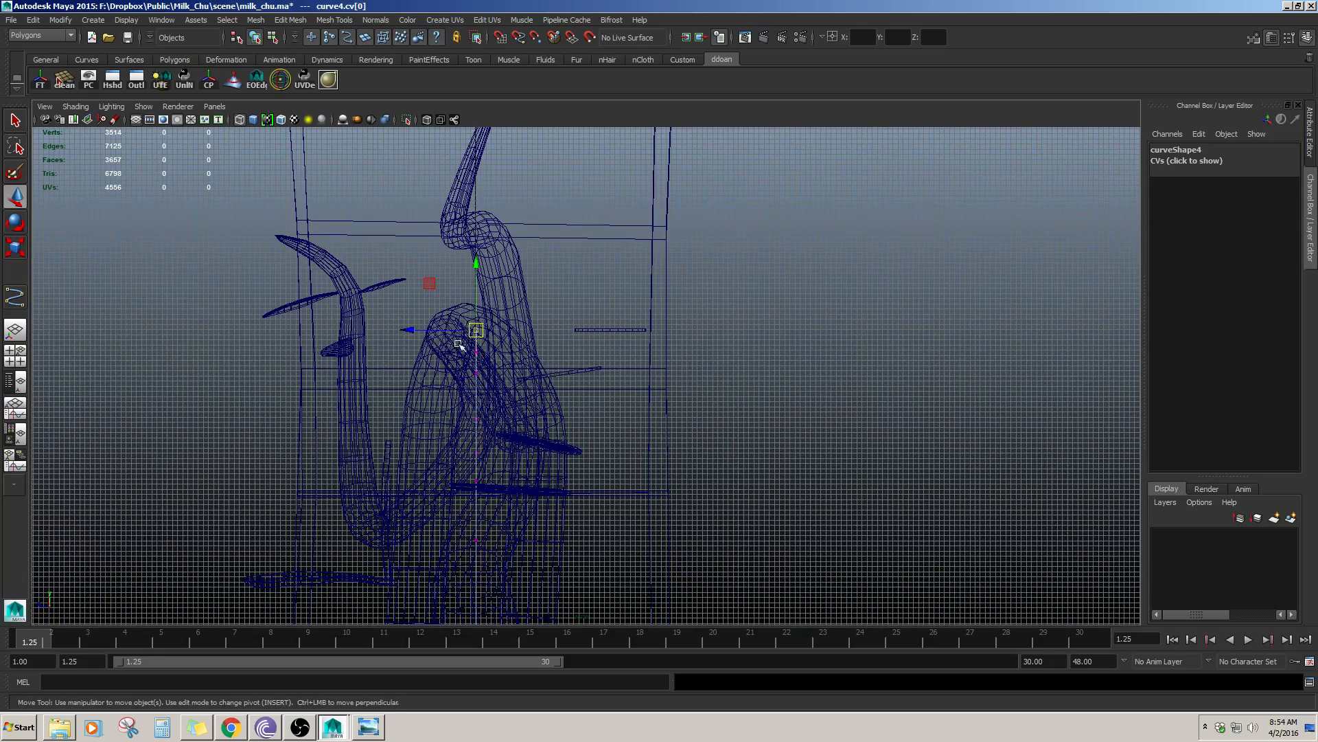
key("5")
mouse_move(655, 457)
middle_mouse_down("alt")
mouse_move(680, 282)
mouse_move(685, 382)
middle_mouse_up("alt")
mouse_move(686, 383)
right_mouse_down("alt")
mouse_move(306, 142)
mouse_move(726, 374)
mouse_move(788, 377)
right_mouse_up("alt")
key("alt+b")
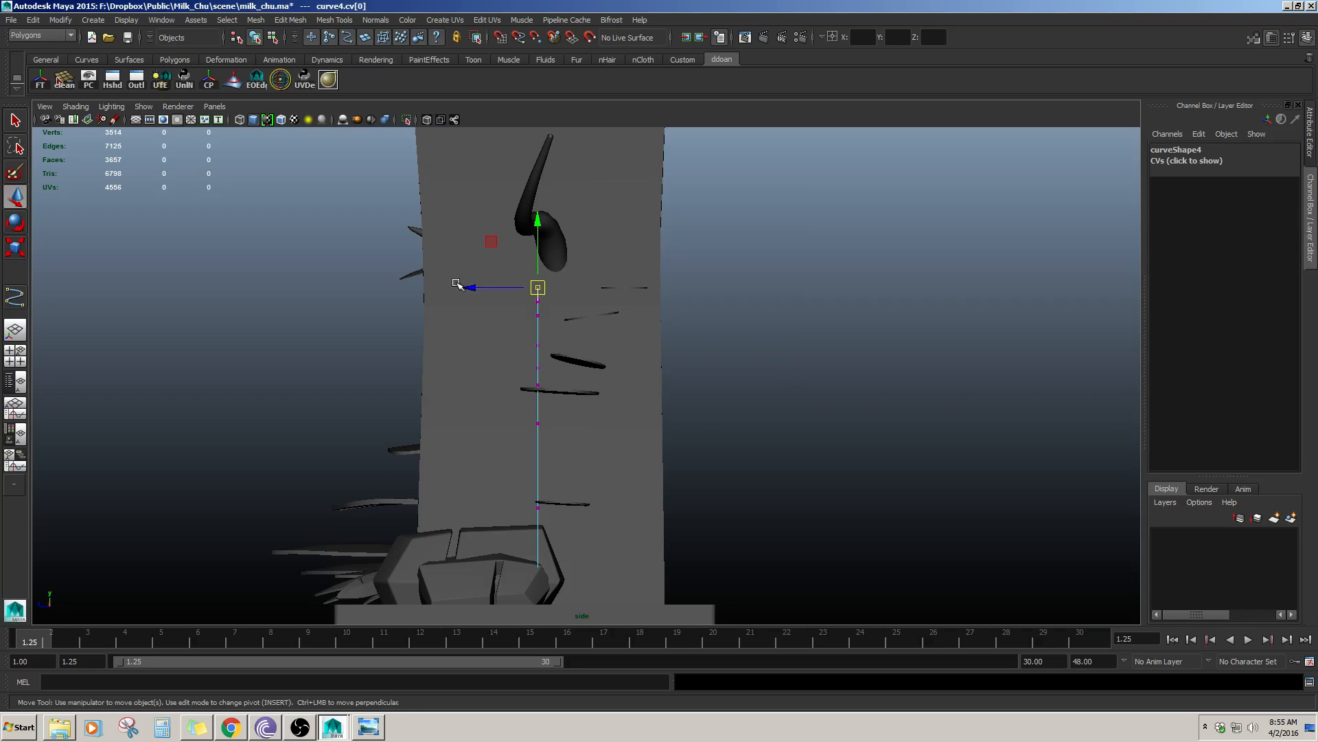
mouse_move(475, 287)
left_mouse_down()
mouse_move(560, 287)
mouse_move(547, 287)
mouse_move(552, 308)
mouse_move(479, 299)
mouse_move(534, 302)
mouse_move(553, 331)
mouse_move(526, 317)
mouse_move(540, 317)
left_mouse_up()
mouse_move(493, 338)
left_mouse_down()
mouse_move(549, 363)
mouse_move(474, 369)
mouse_move(502, 369)
left_mouse_up()
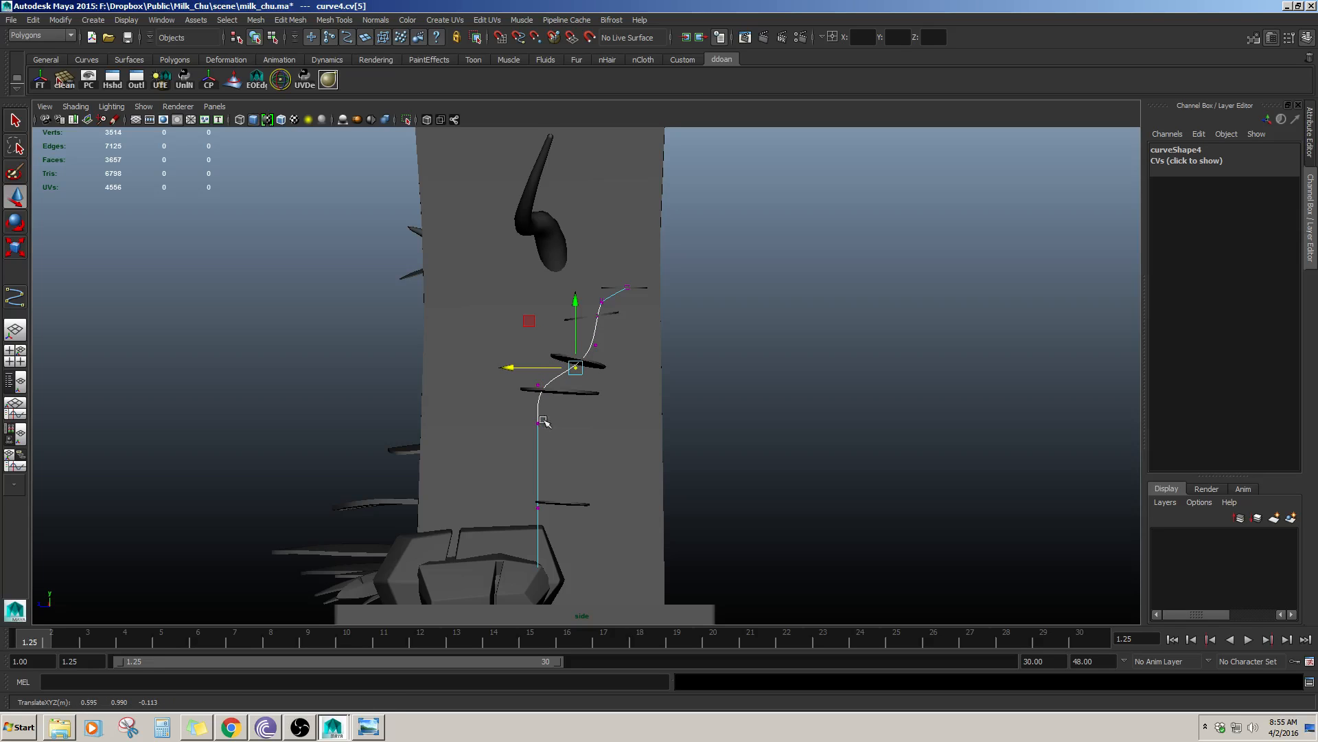
- Shift the curve's control vertices just below the top leaf, at the fourth leaf and just below the fourth leaf along Z
middle_click_drag(538, 417, 531, 378, "alt")
mouse_move(448, 303)
left_mouse_down()
mouse_move(519, 351)
mouse_move(483, 349)
mouse_move(555, 410)
left_mouse_up()
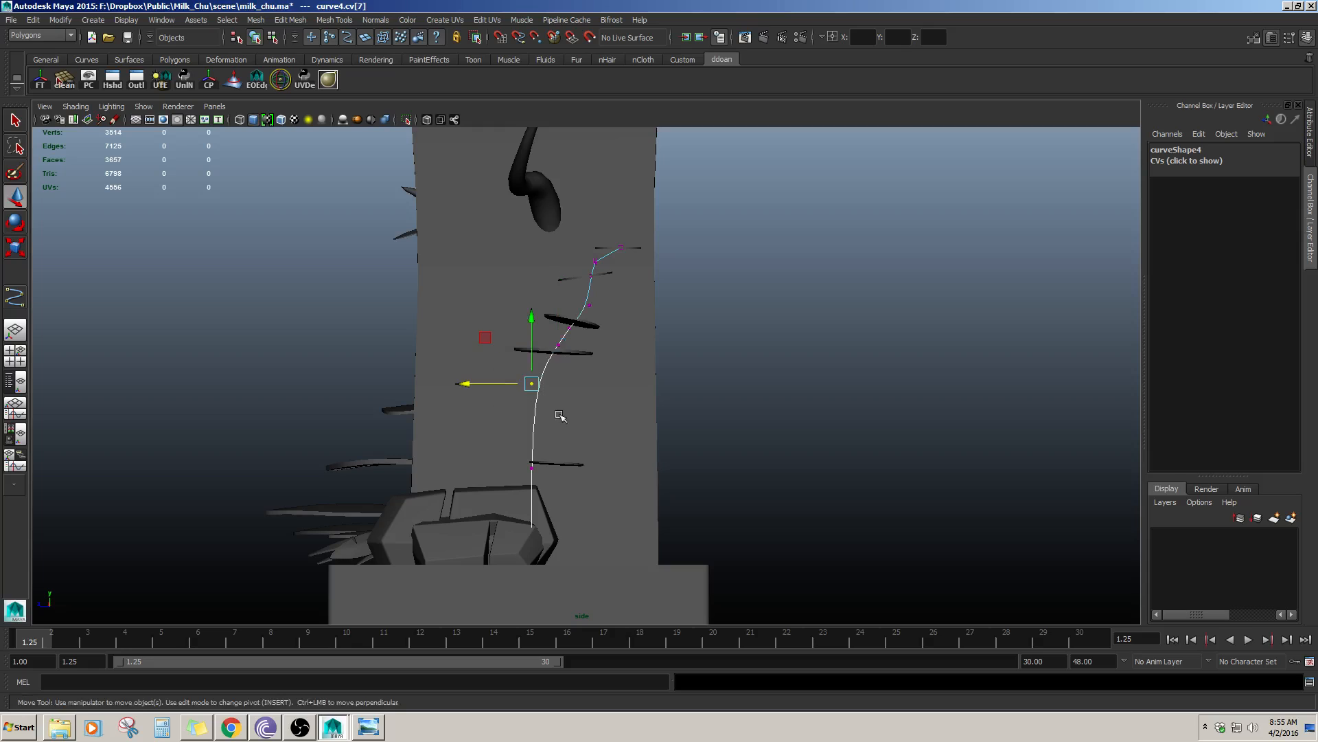
middle_click_drag(515, 404, 517, 340, "alt")
left_click_drag(581, 176, 549, 195)
middle_click_drag(549, 199, 549, 169, "alt")
left_click_drag(518, 273, 543, 319)
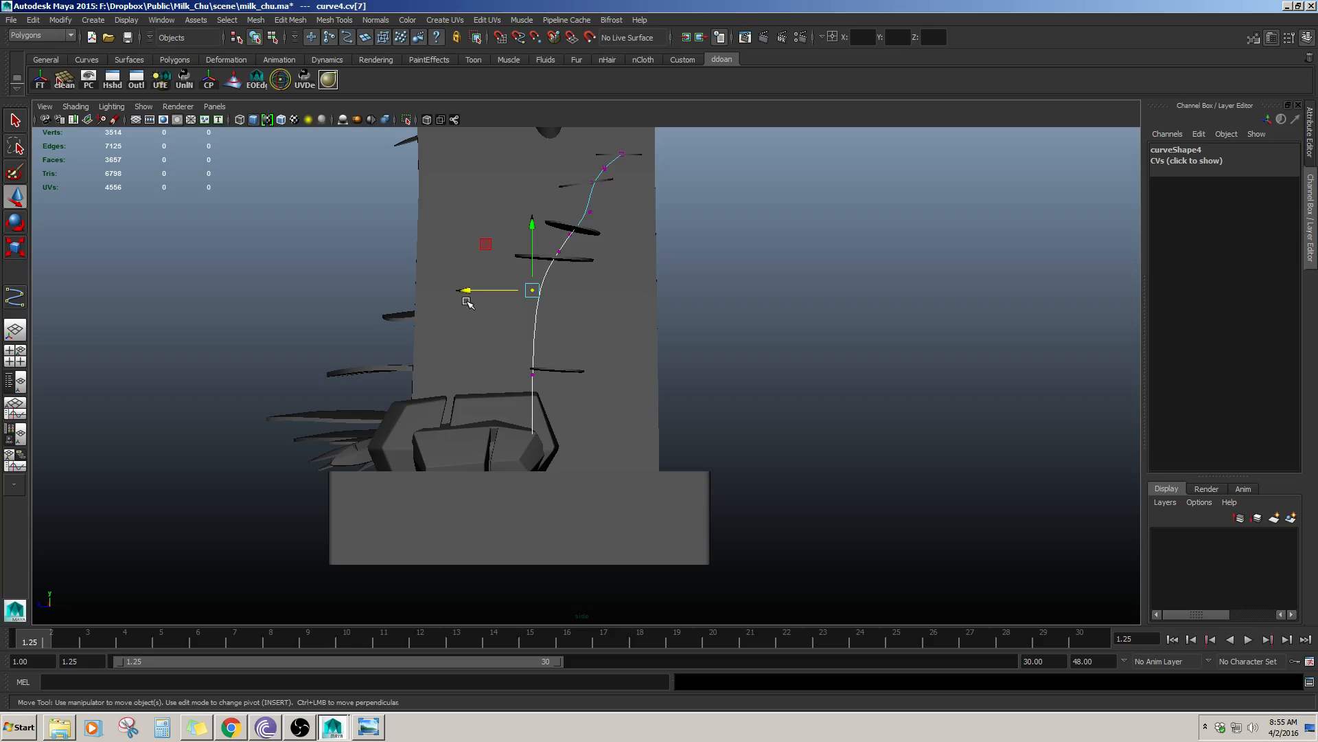
left_click_drag(465, 292, 479, 292)
- Move the control vertex at the lowest leaf to about Z -0.124 and shift the curve's base control vertex slightly along Z
left_click_drag(497, 349, 500, 386)
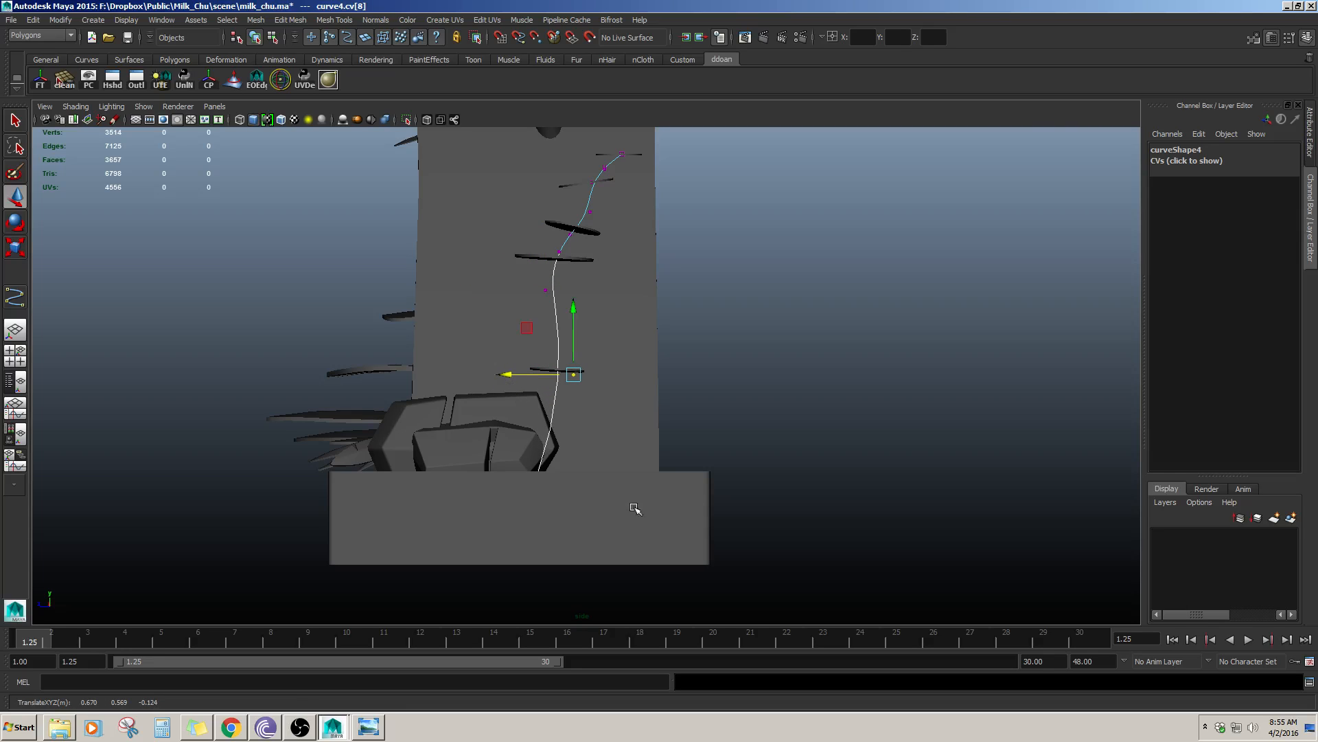
middle_click_drag(618, 480, 621, 450, "alt")
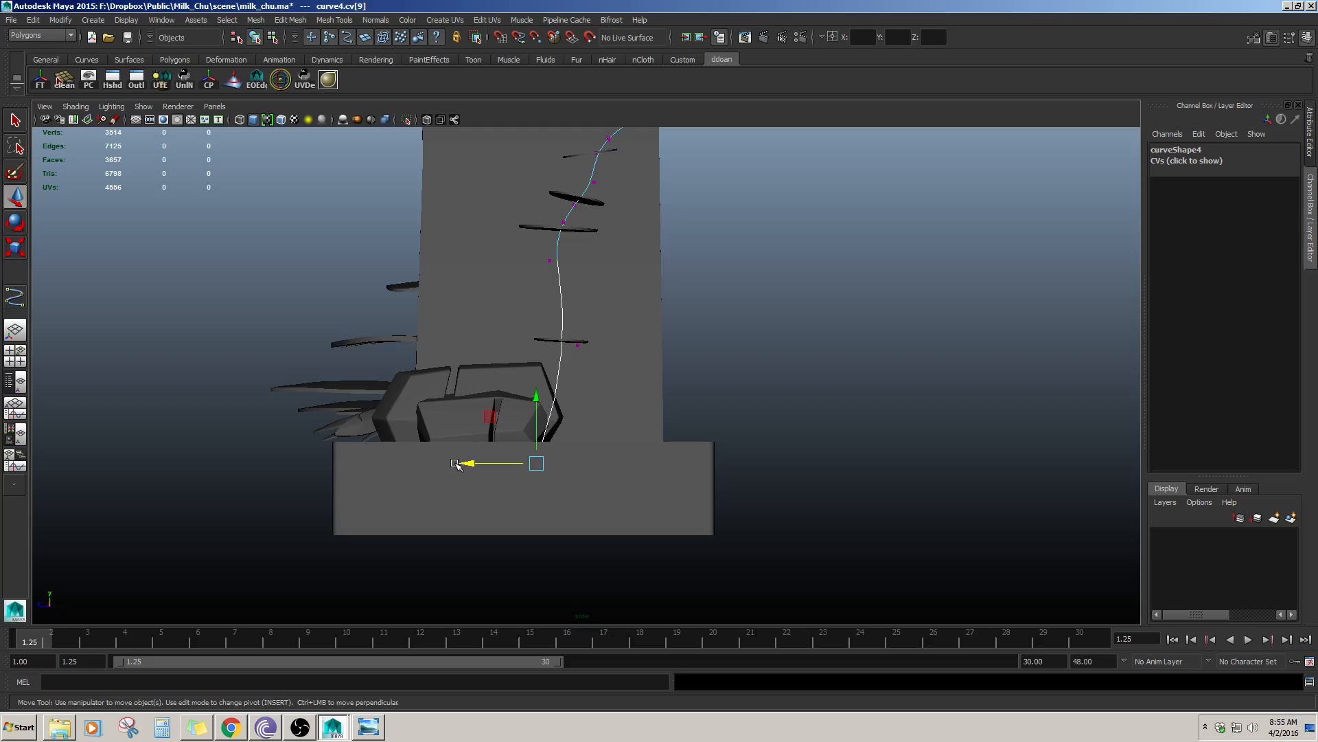
mouse_move(454, 464)
left_mouse_down()
mouse_move(478, 466)
mouse_move(465, 466)
left_mouse_up()
- Return the stem curve to object mode and center its pivot
middle_click_drag(496, 371, 463, 482, "alt")
key("space")
key("space")
left_click_drag(709, 324, 731, 291, "alt")
middle_click_drag(730, 291, 721, 293, "alt")
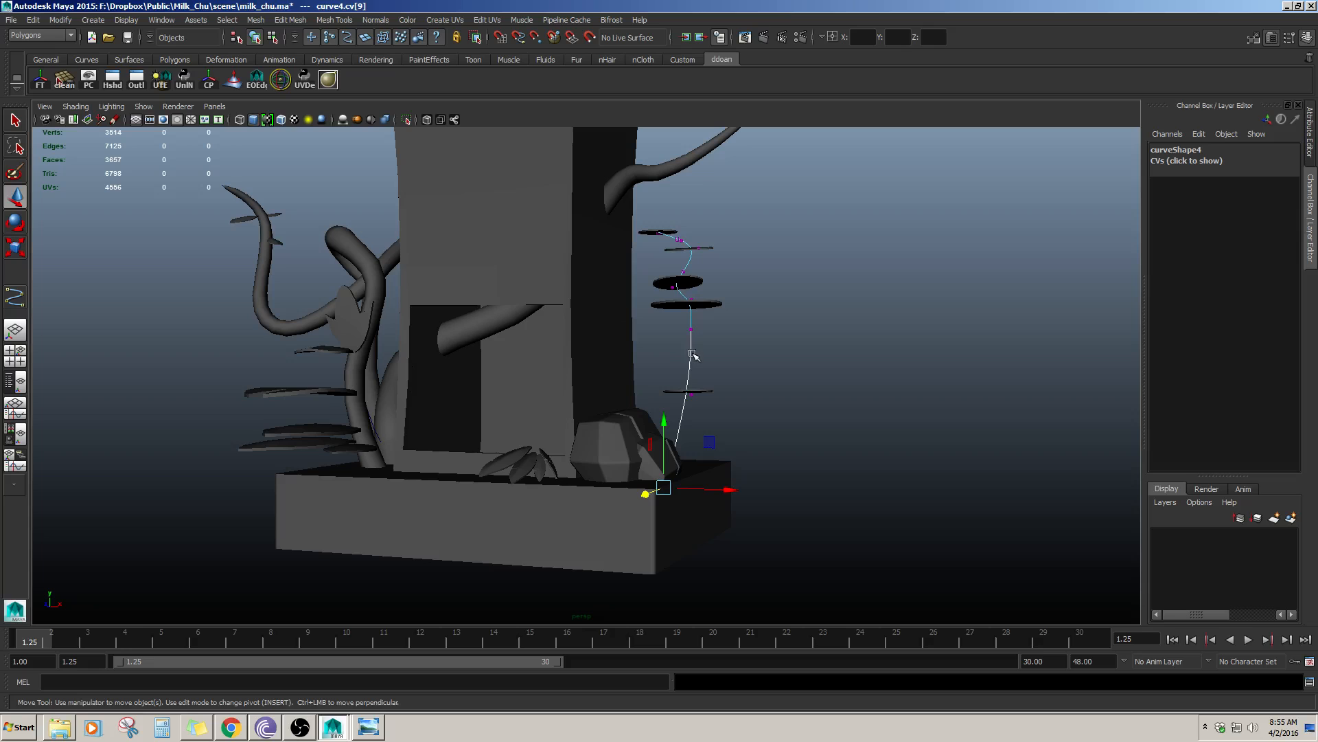
right_click_drag(669, 427, 689, 402)
left_click_drag(705, 355, 776, 365, "alt")
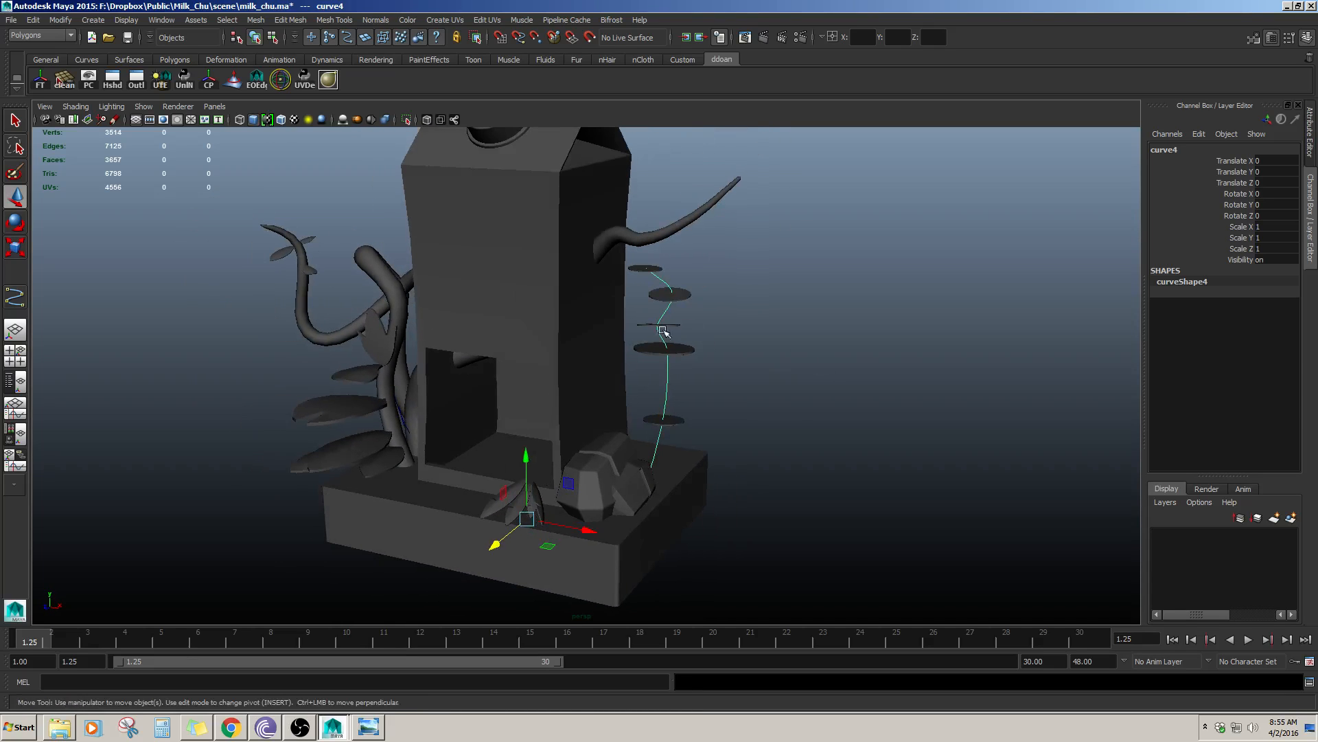
left_click(204, 81)
- Create a NURBS circle and place it at the base of the stem curve, at X 0.592, Y 0.215, Z -0.008
left_click(62, 20)
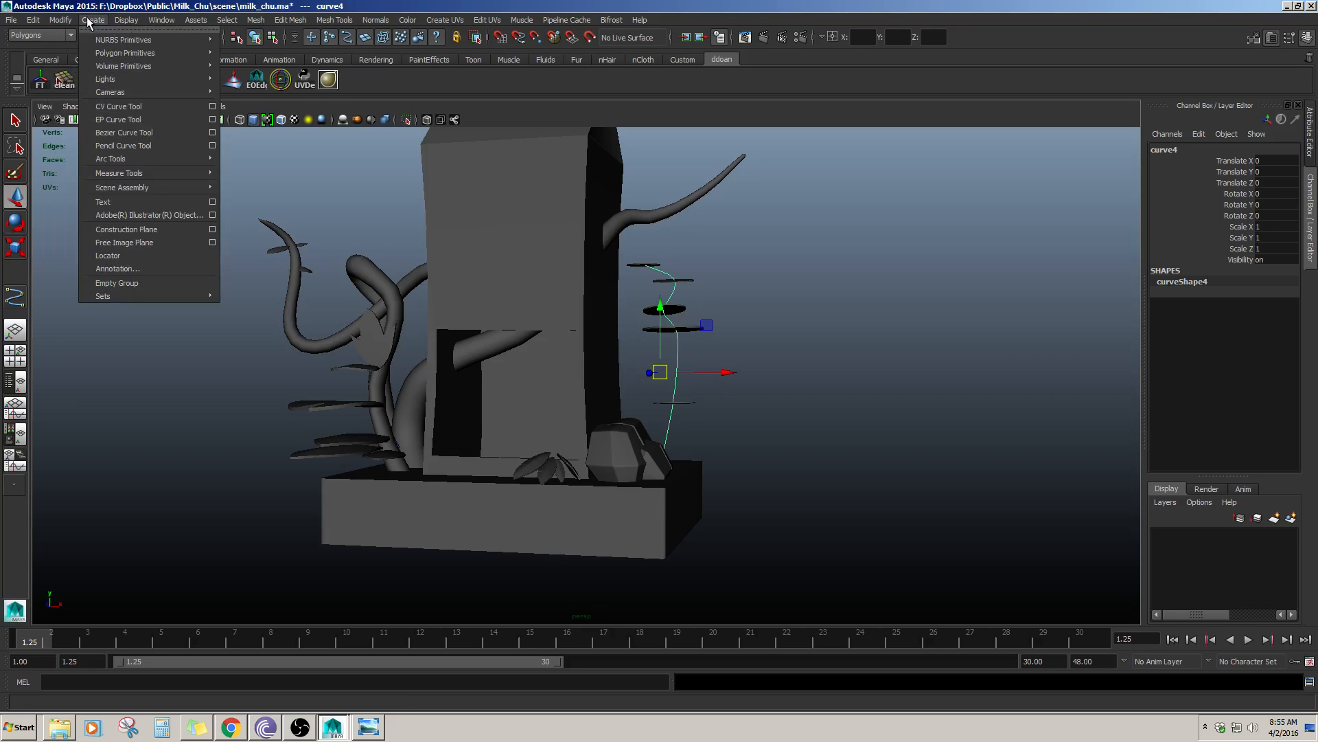
mouse_move(124, 39)
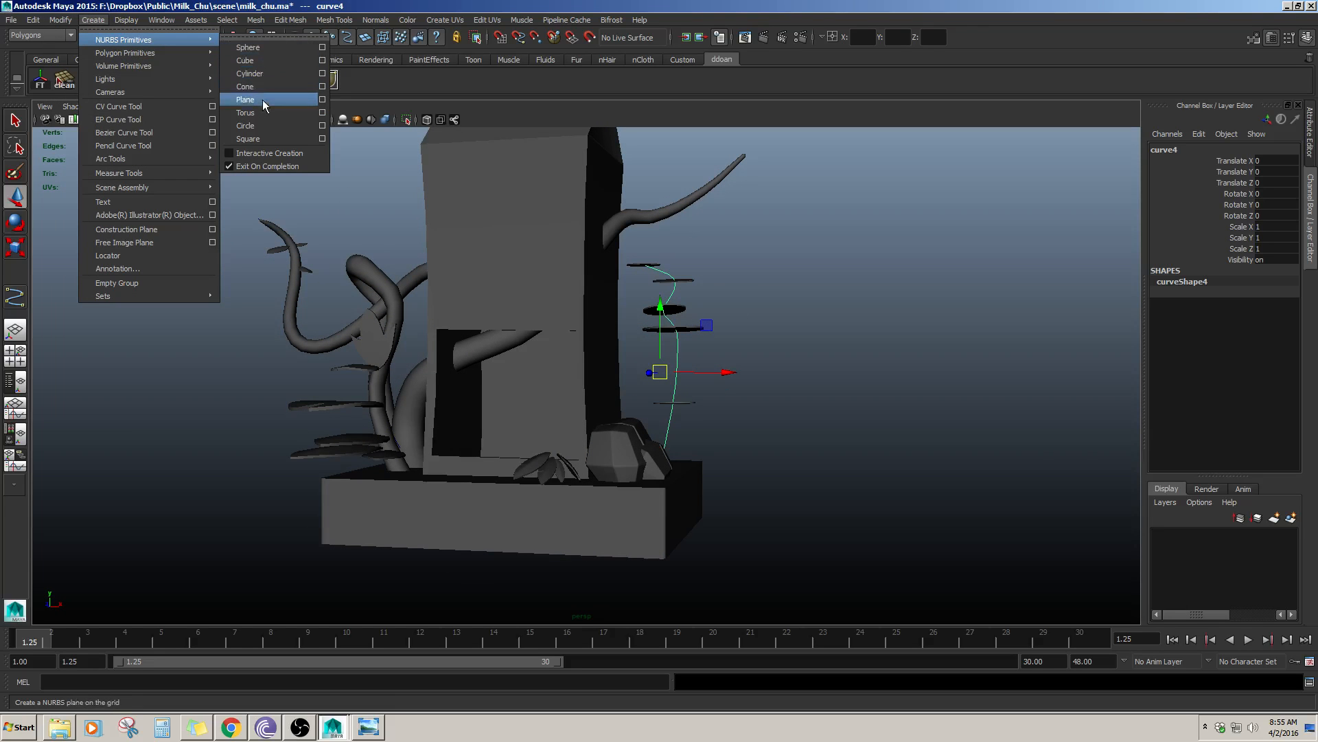
left_click(245, 126)
left_click_drag(604, 289, 615, 489, "alt")
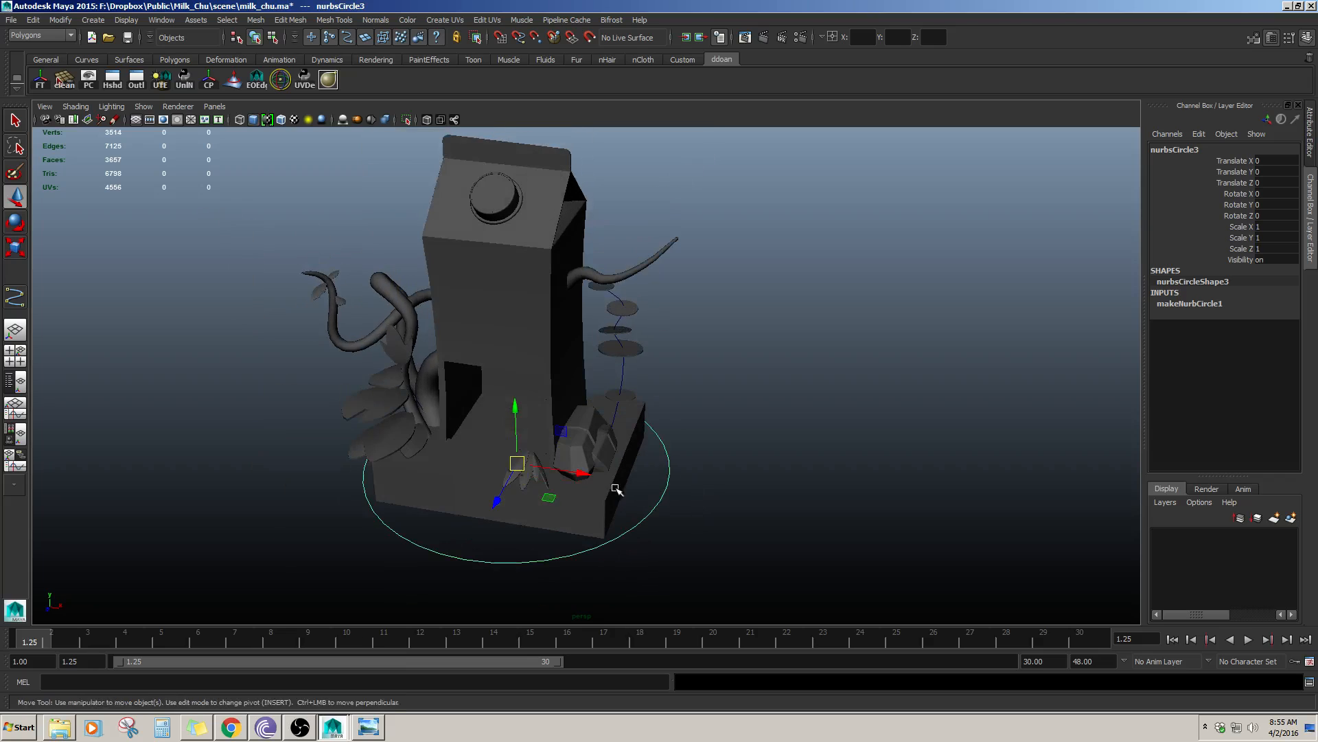
middle_click_drag(623, 369, 714, 323)
scroll(748, 359, "up", 5)
scroll(707, 283, "up", 4)
middle_click_drag(646, 392, 678, 334, "alt")
left_click_drag(511, 414, 676, 346, "alt")
- Isolate the circle and the stem curve in the view, and scale the circle uniformly to 0.034
key("r")
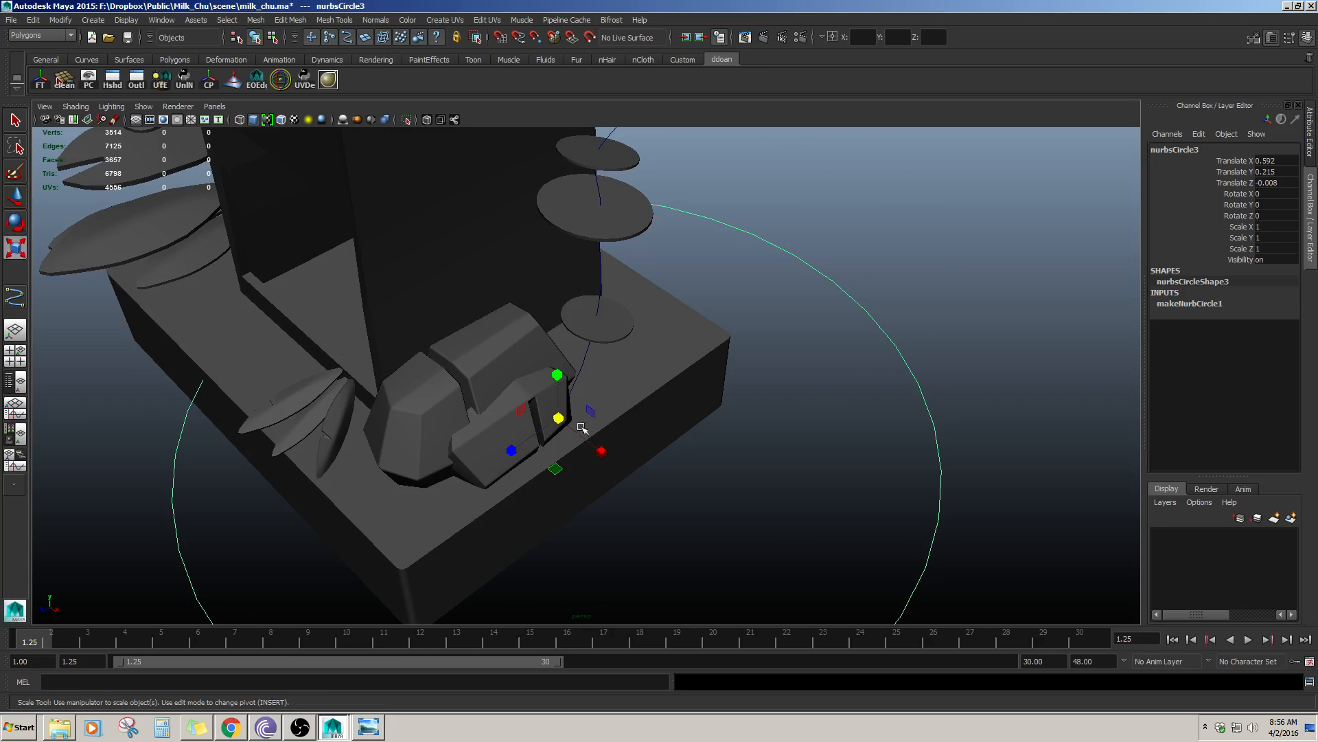
key("w")
left_click_drag(630, 296, 635, 223, "alt")
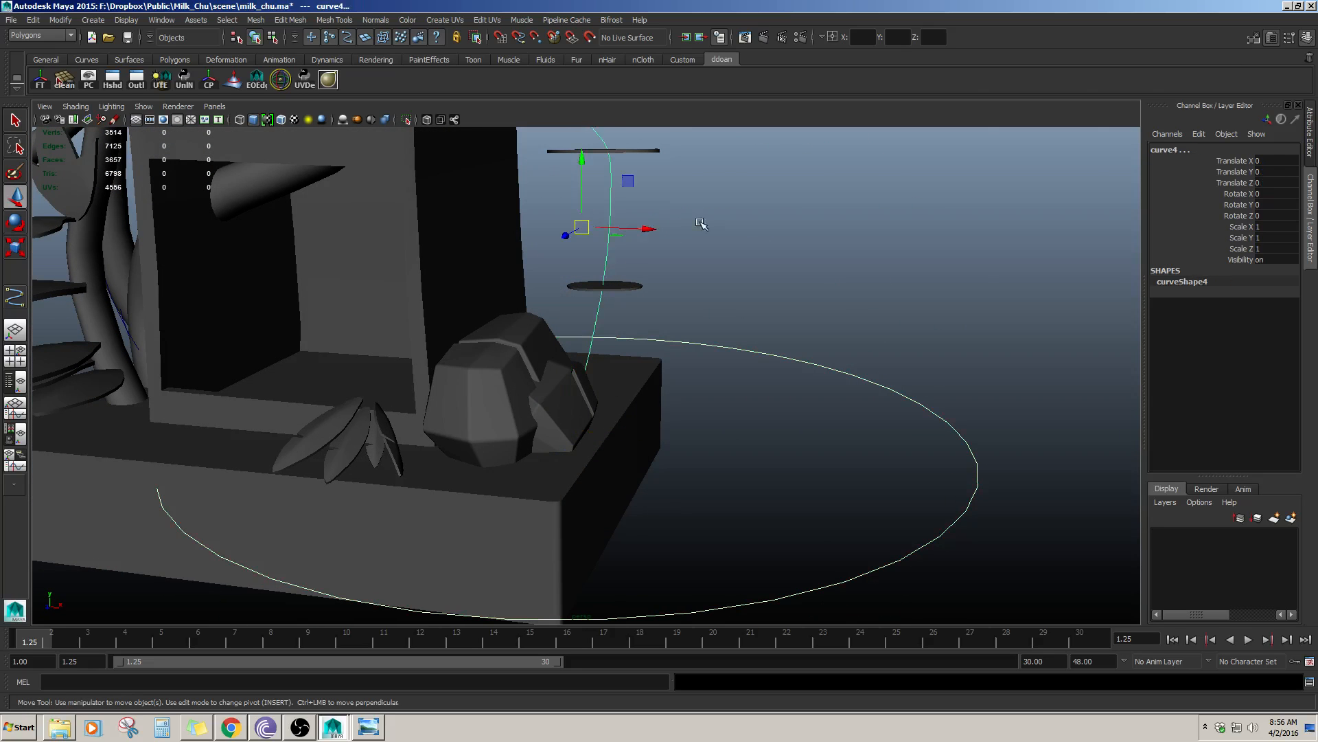
key("ctrl+1")
left_click_drag(721, 243, 710, 321, "alt")
left_click(747, 225)
left_click_drag(747, 225, 785, 332, "alt")
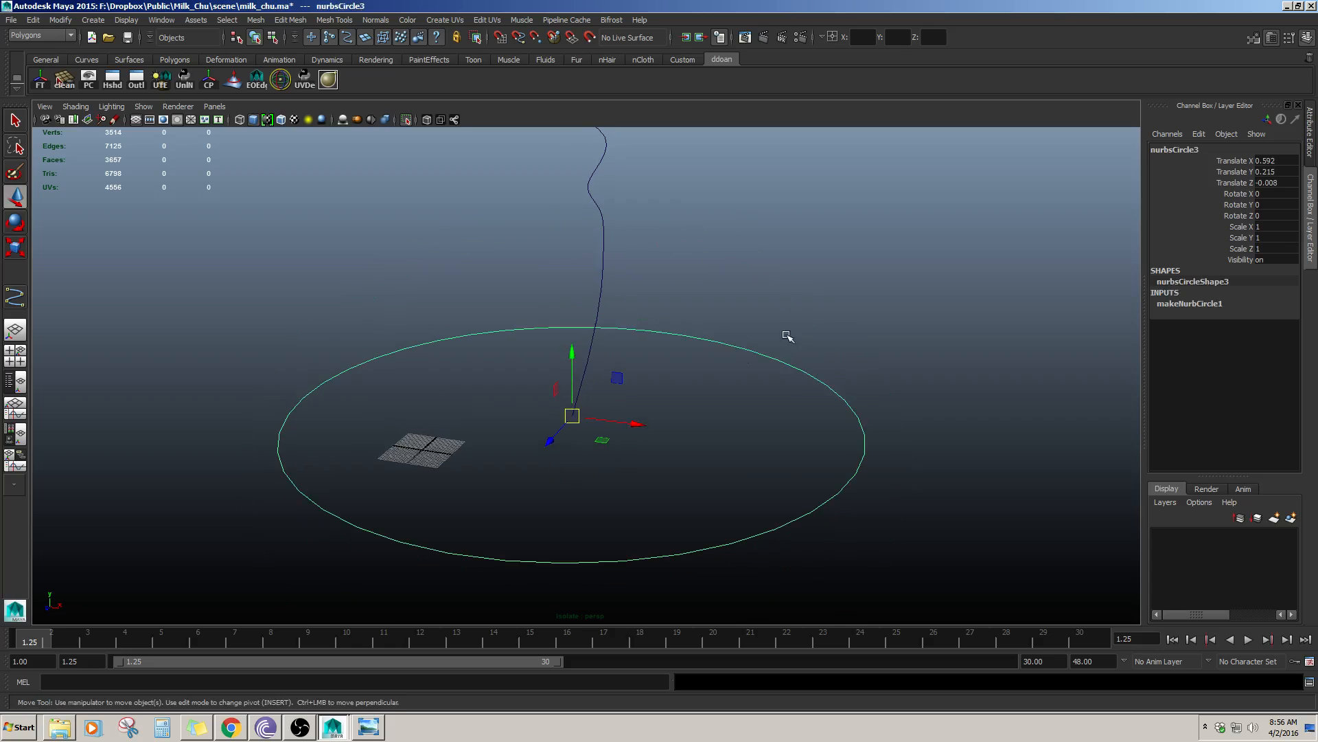
key("r")
left_click_drag(574, 416, 204, 428)
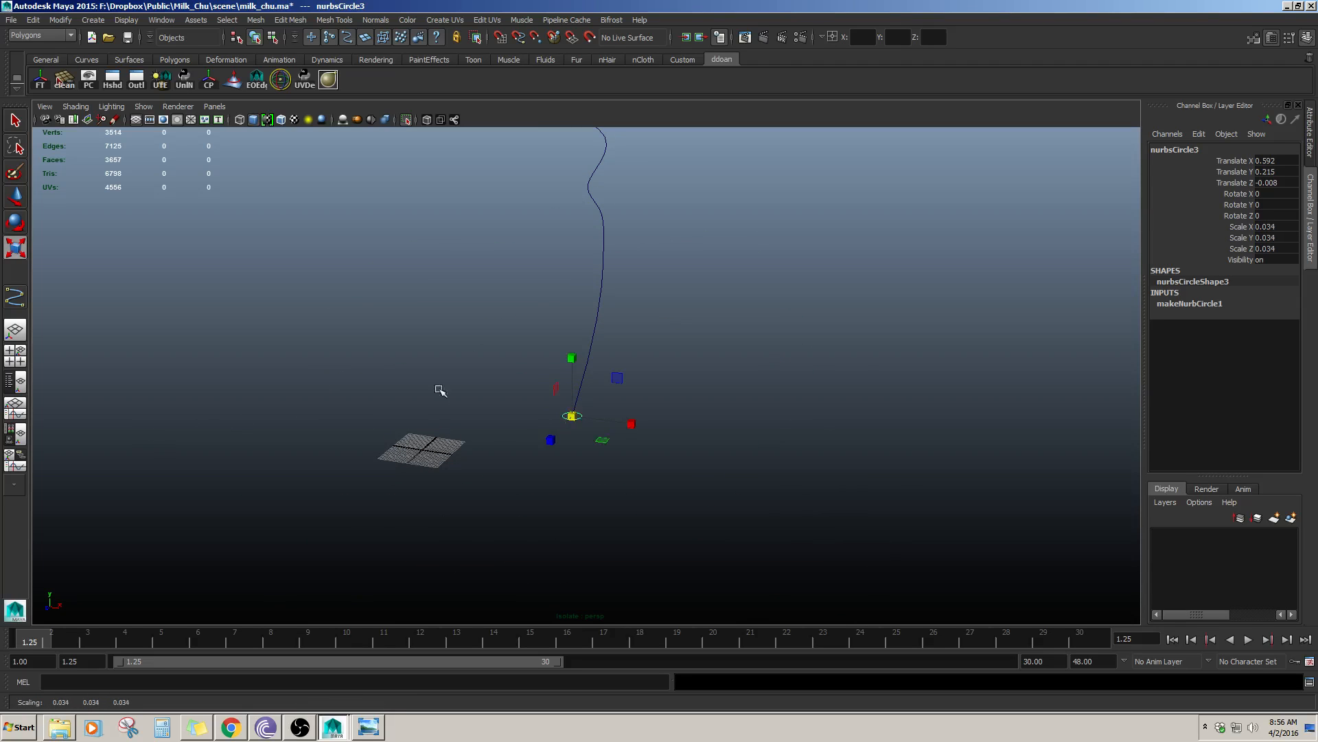
- Select the circle and add the stem curve to the selection, and show the rest of the scene again
left_click(690, 296)
left_click_drag(493, 411, 611, 374)
scroll(622, 421, "up", 3)
left_click_drag(622, 421, 564, 458, "alt")
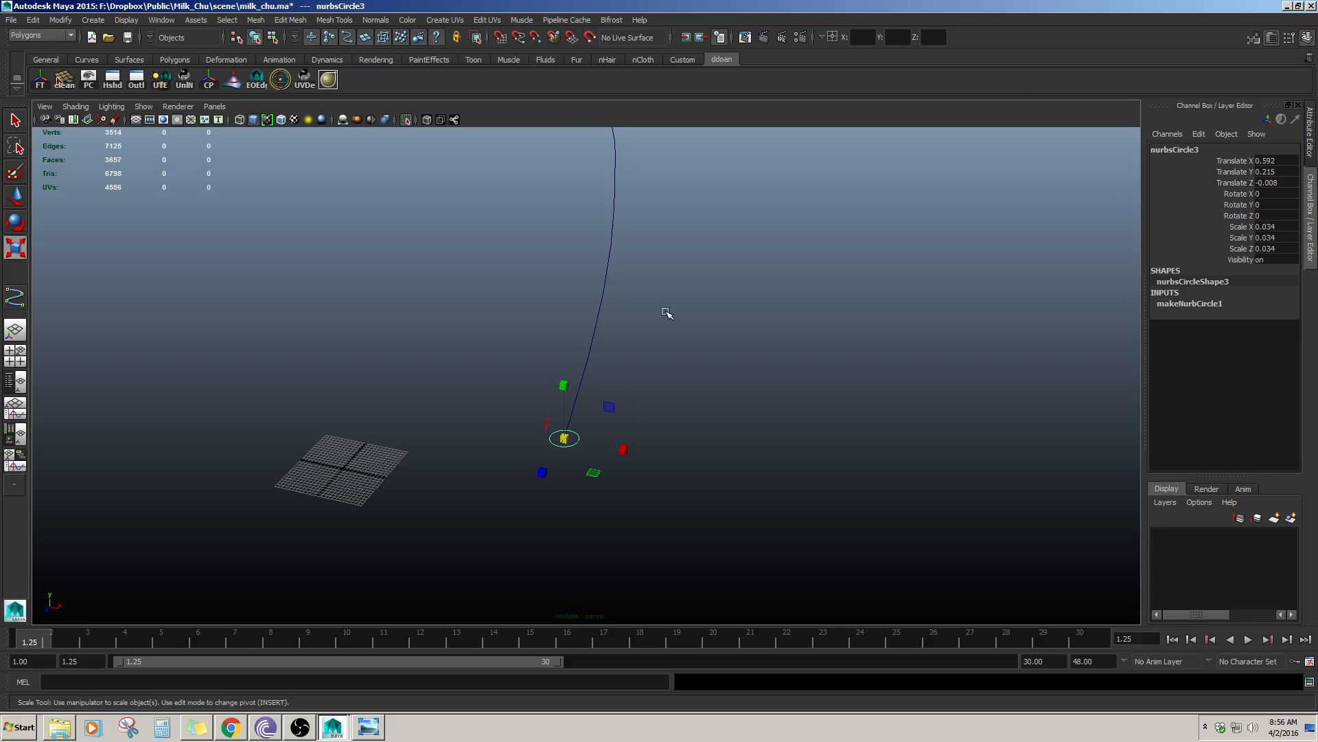
left_click_drag(553, 241, 685, 268)
left_click_drag(686, 269, 721, 302, "alt")
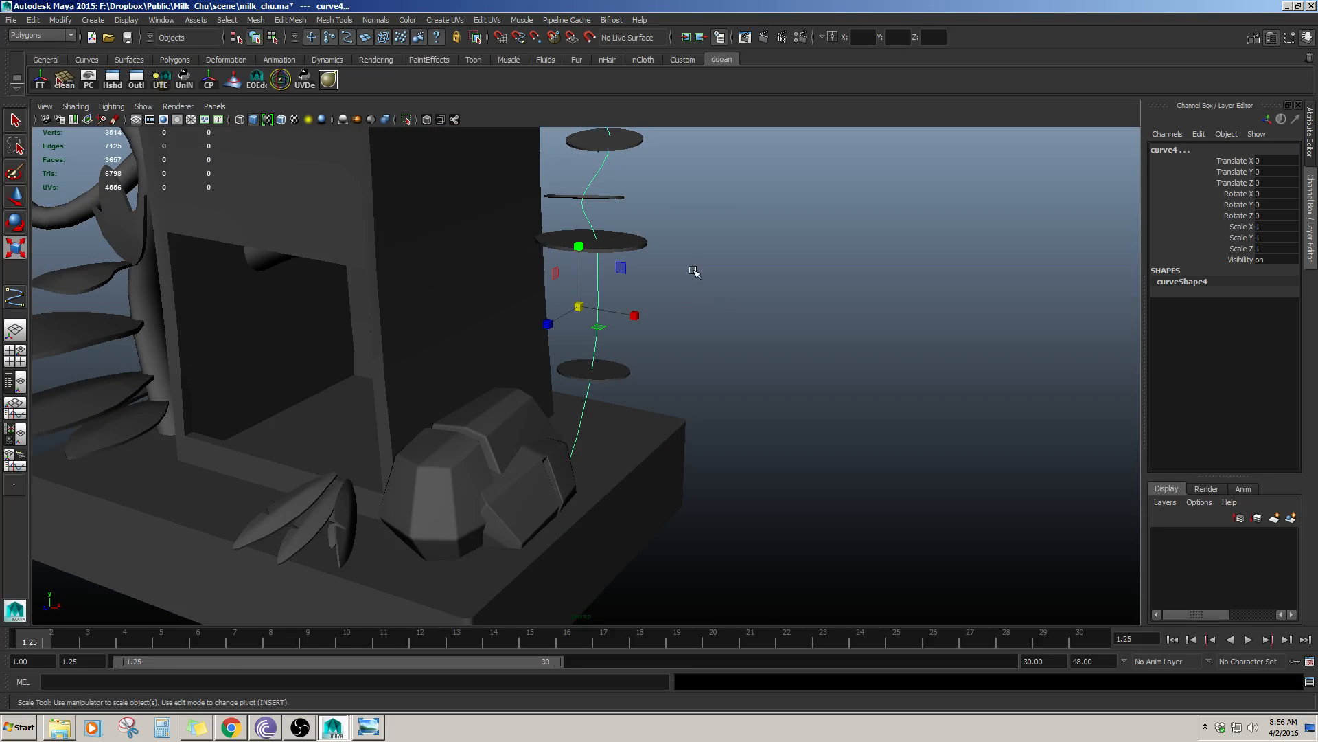
- Switch to the Surfaces menu set and open the Extrude options beside the stem
left_click(69, 35)
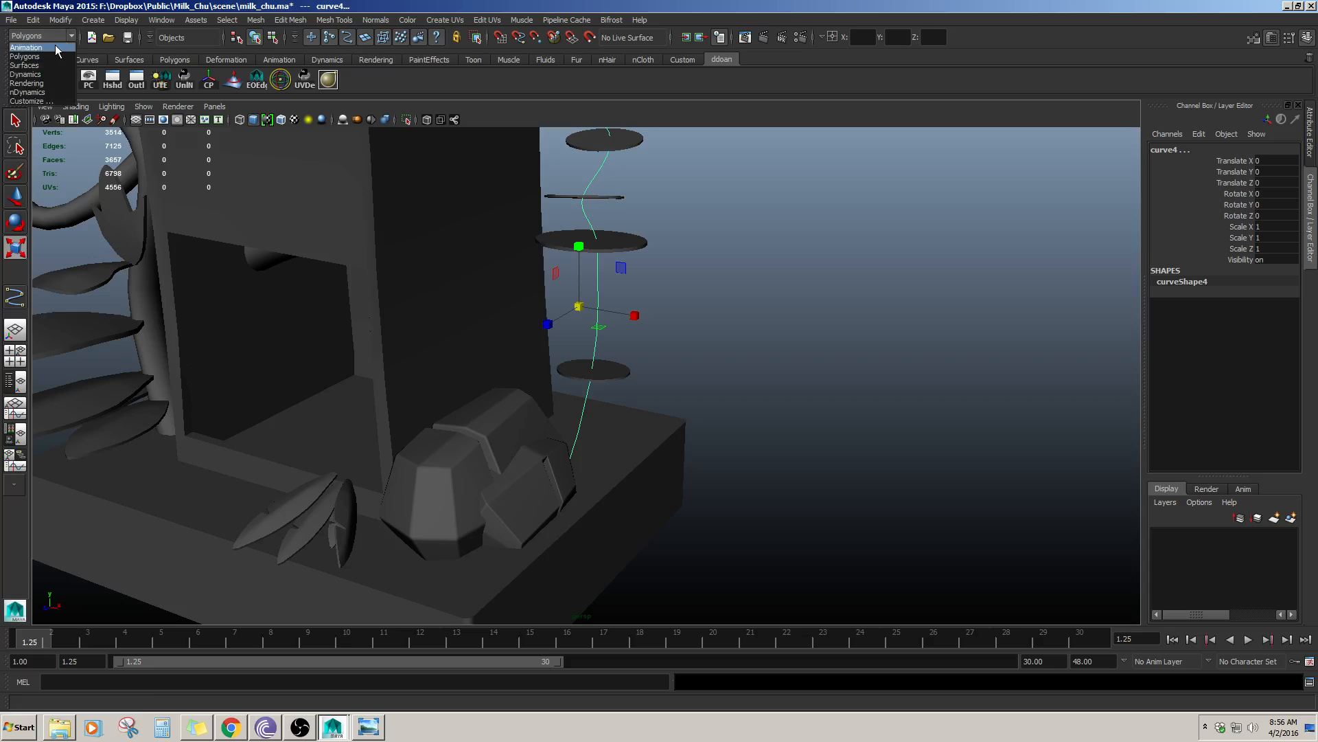
left_click(31, 58)
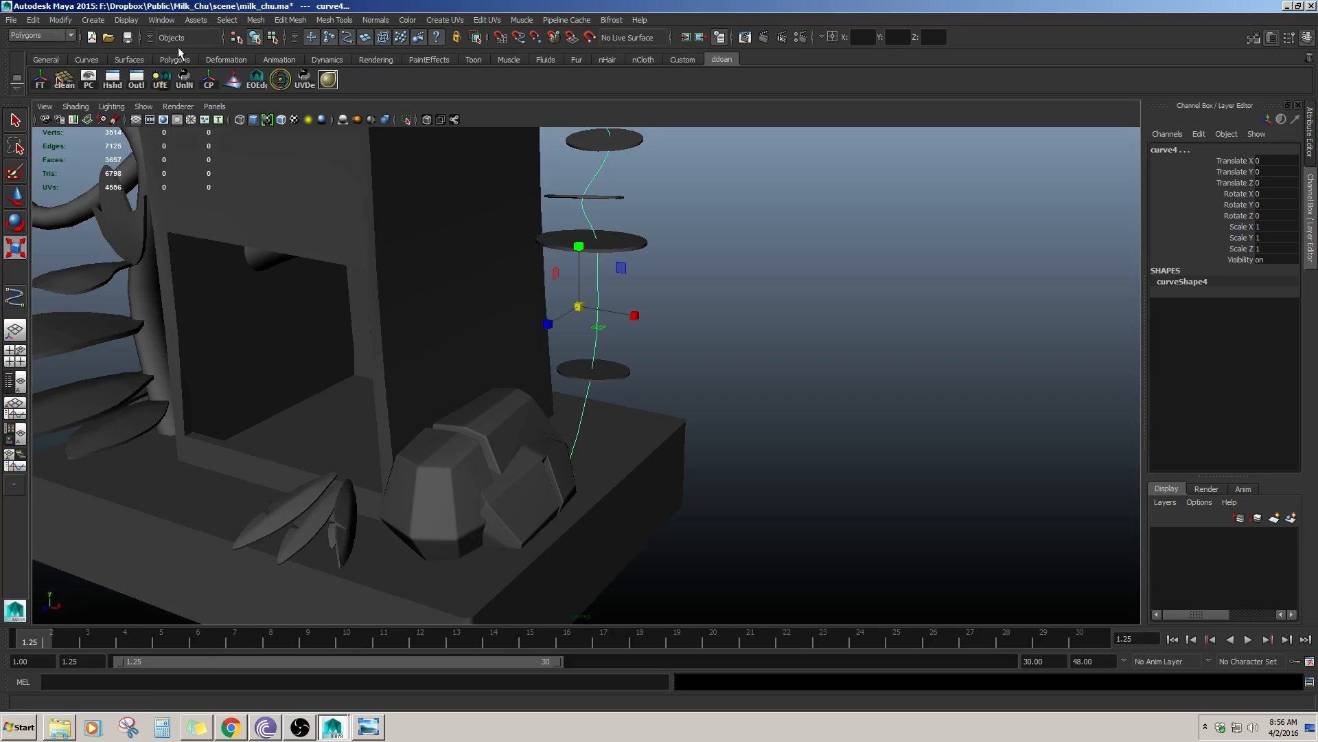
left_click(10, 35)
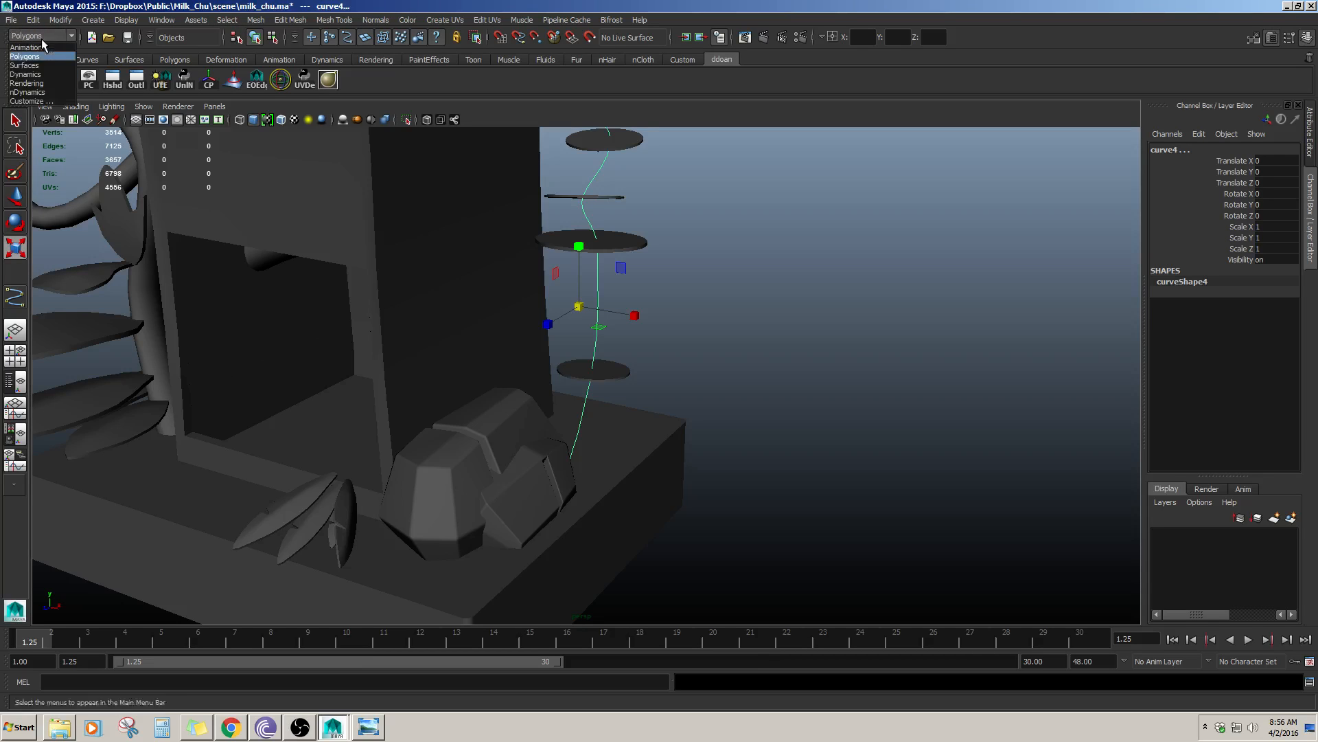
left_click(28, 65)
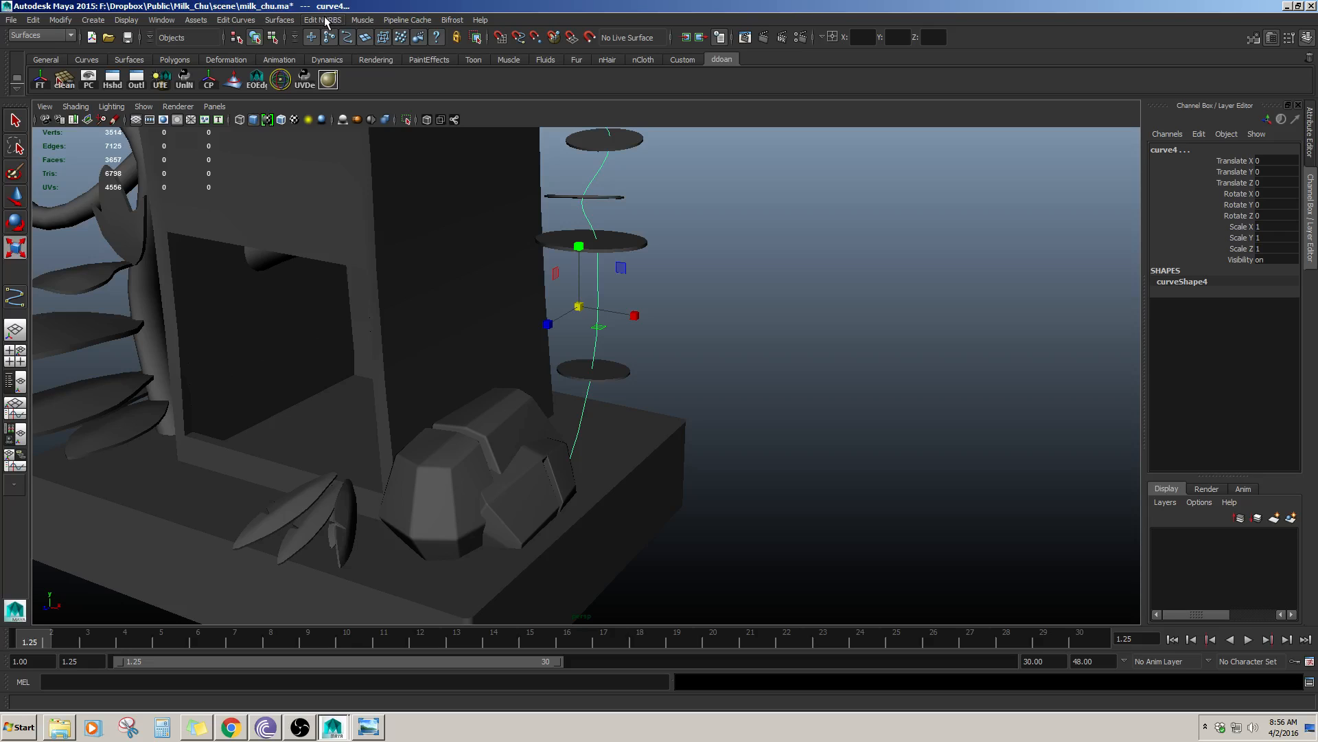
left_click(326, 21)
mouse_move(262, 25)
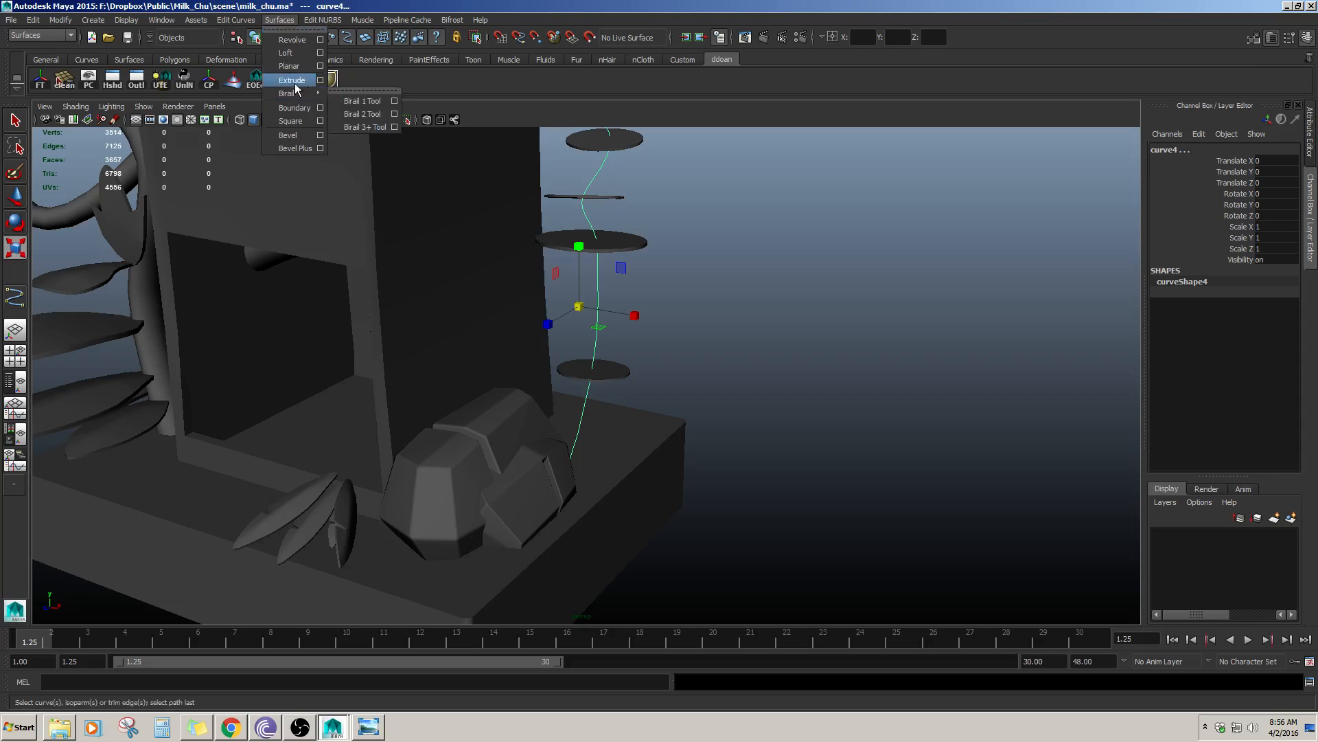
left_click(320, 79)
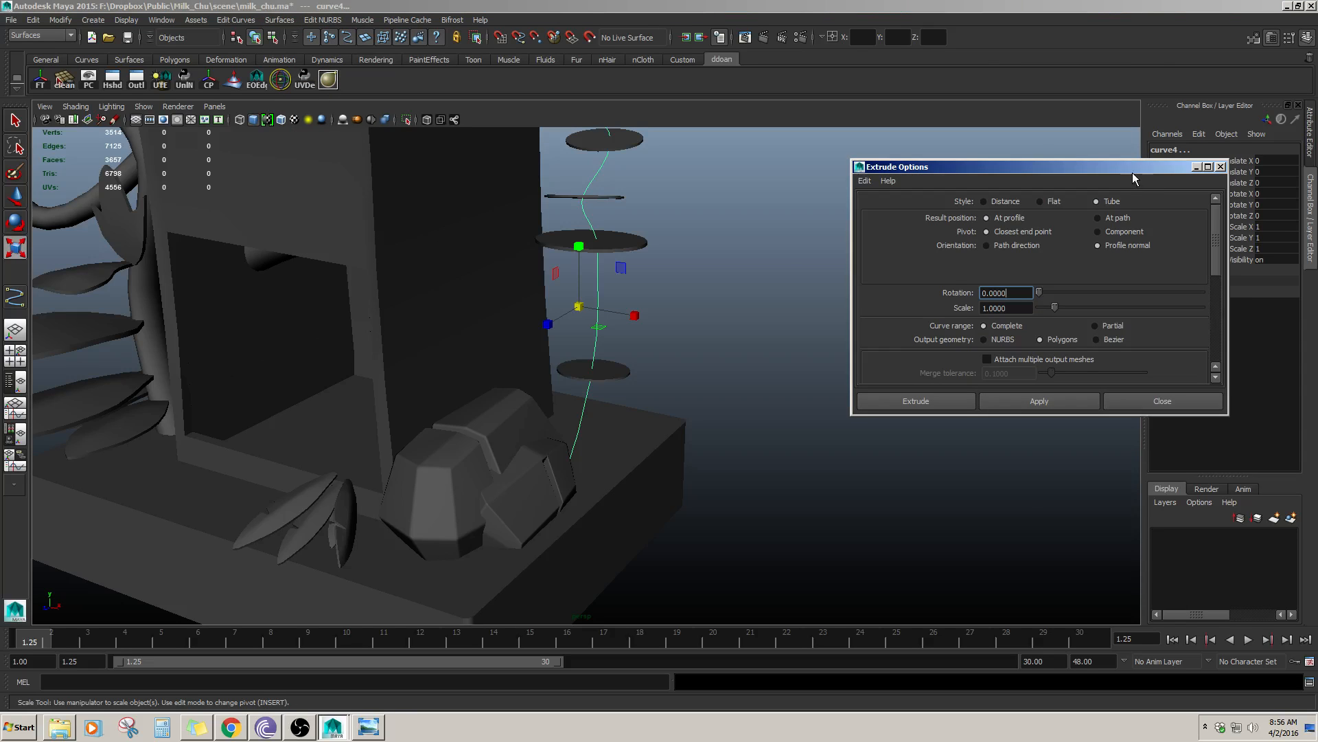
left_click_drag(1132, 172, 374, 199)
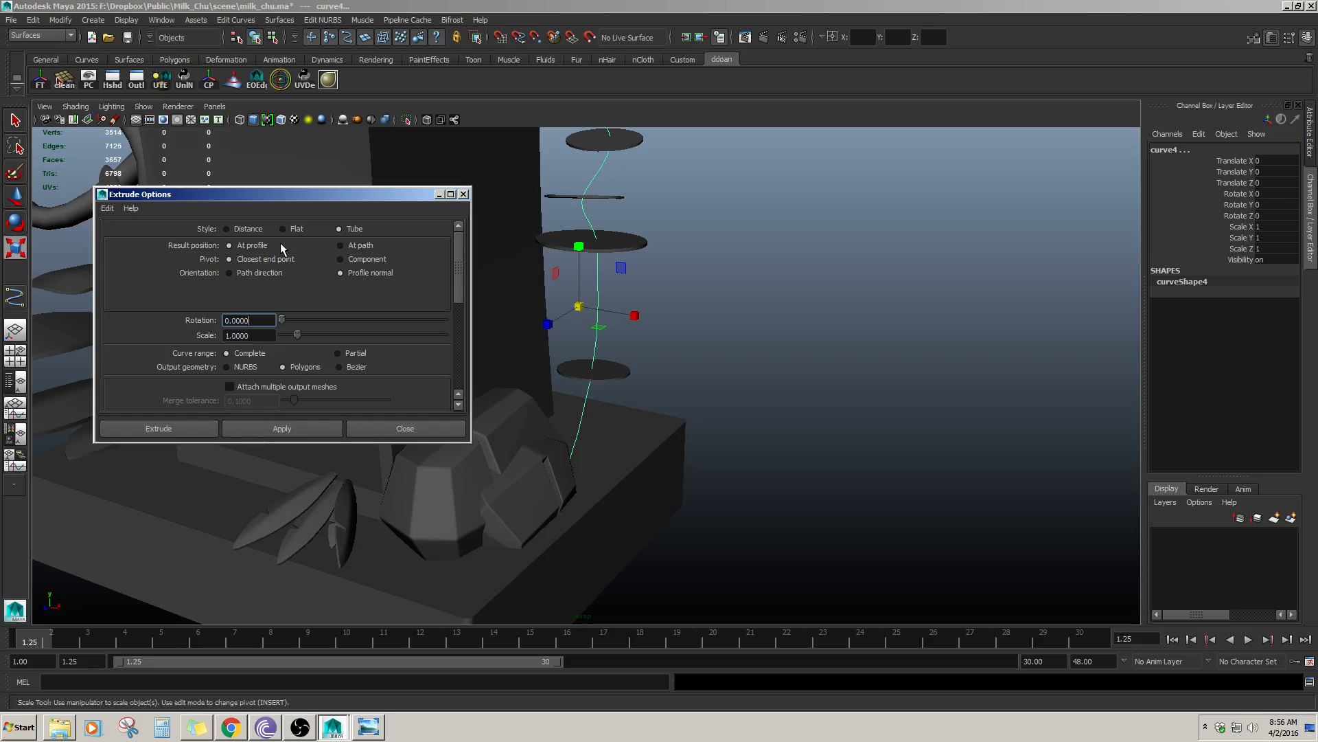
- Try to extrude the circle along the curve as a polygon tube with the result position at profile, and undo it
scroll(385, 352, "down", 5)
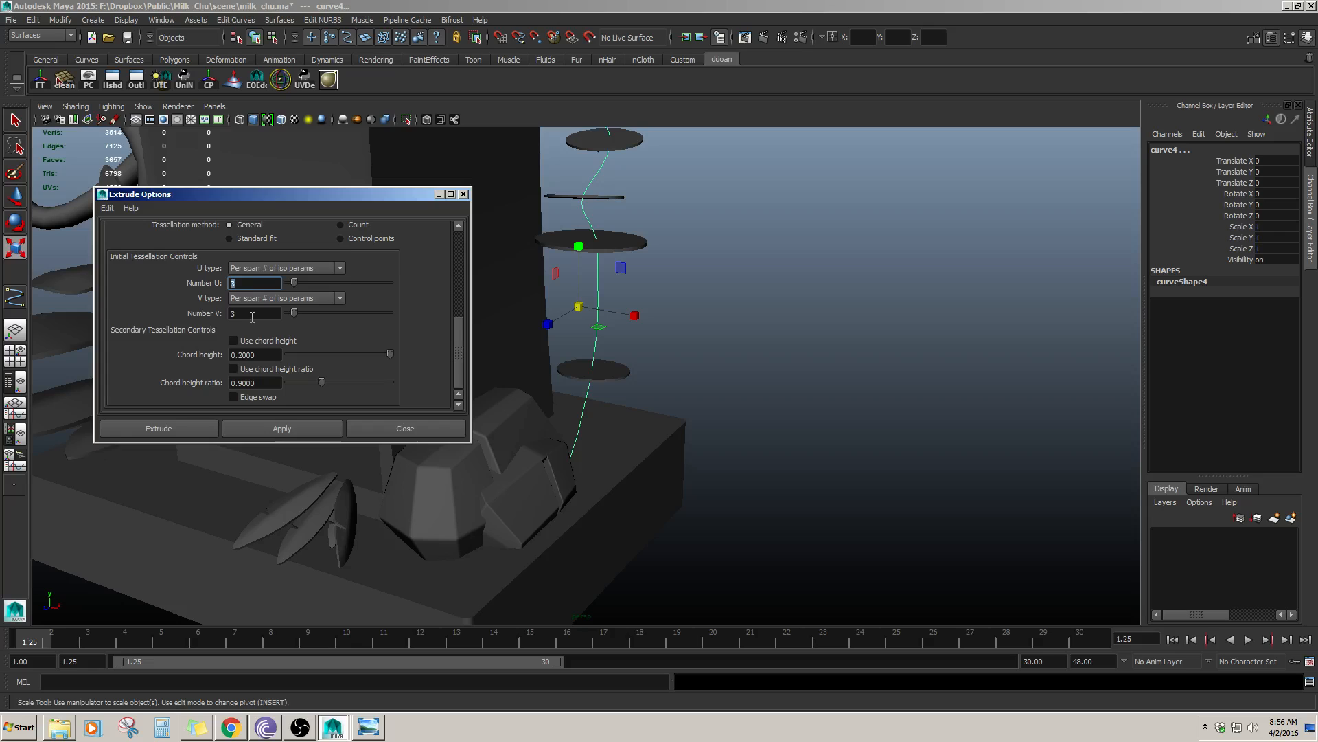
left_click(303, 427)
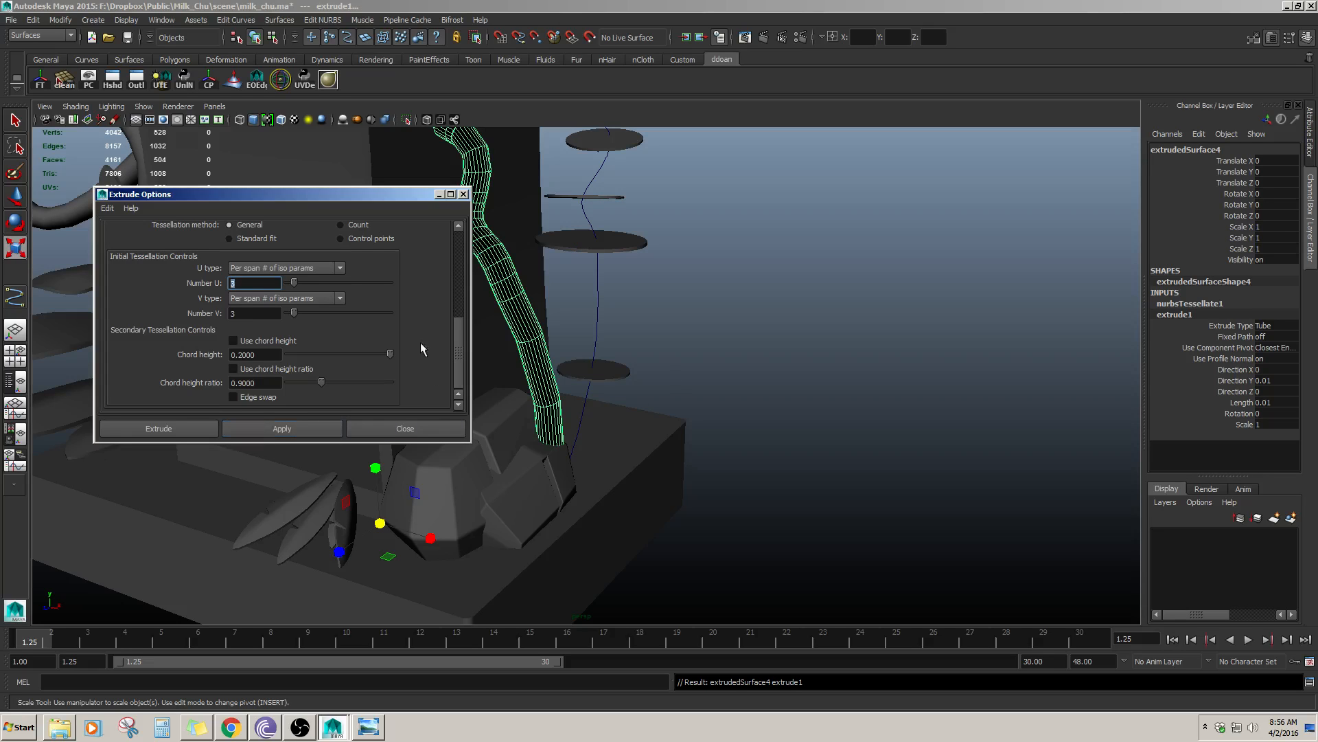
middle_click_drag(767, 311, 794, 384, "alt")
key("ctrl+z")
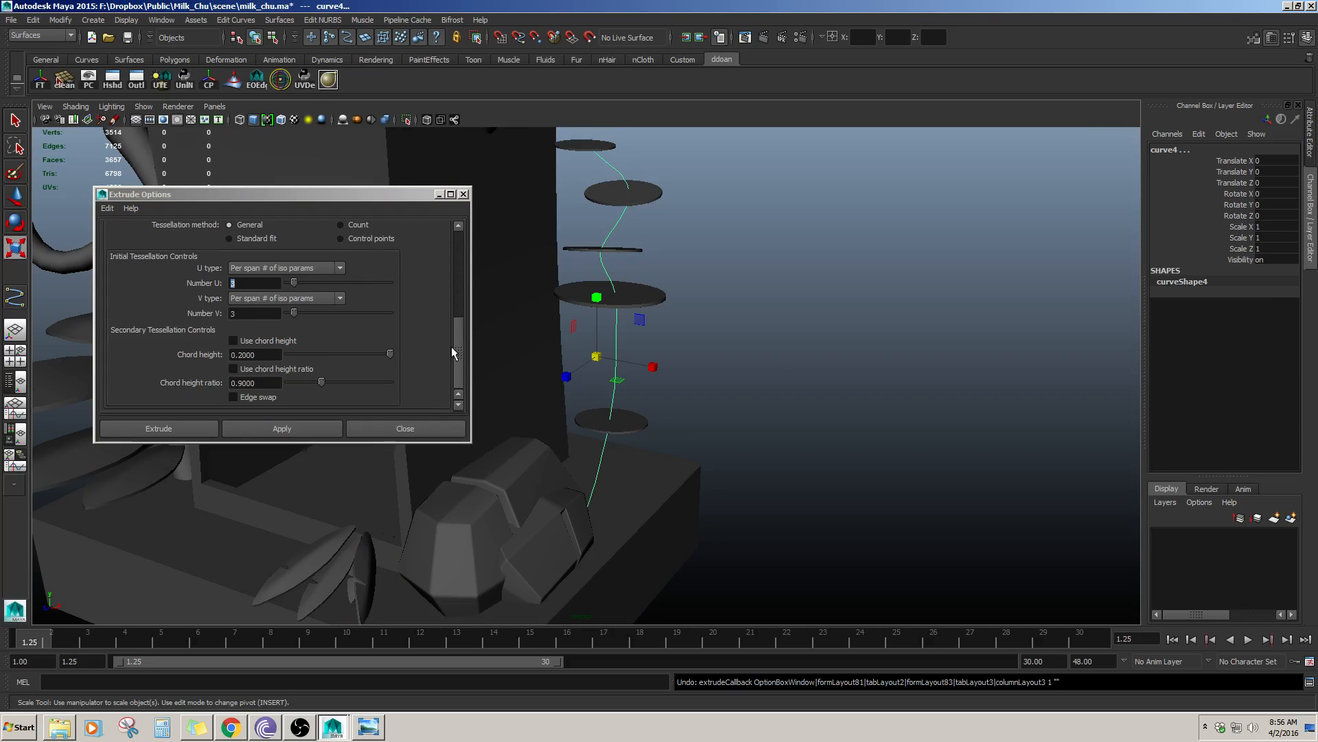
- Set the extrusion's result position to At path
left_click_drag(458, 348, 462, 344)
scroll(458, 347, "up", 5)
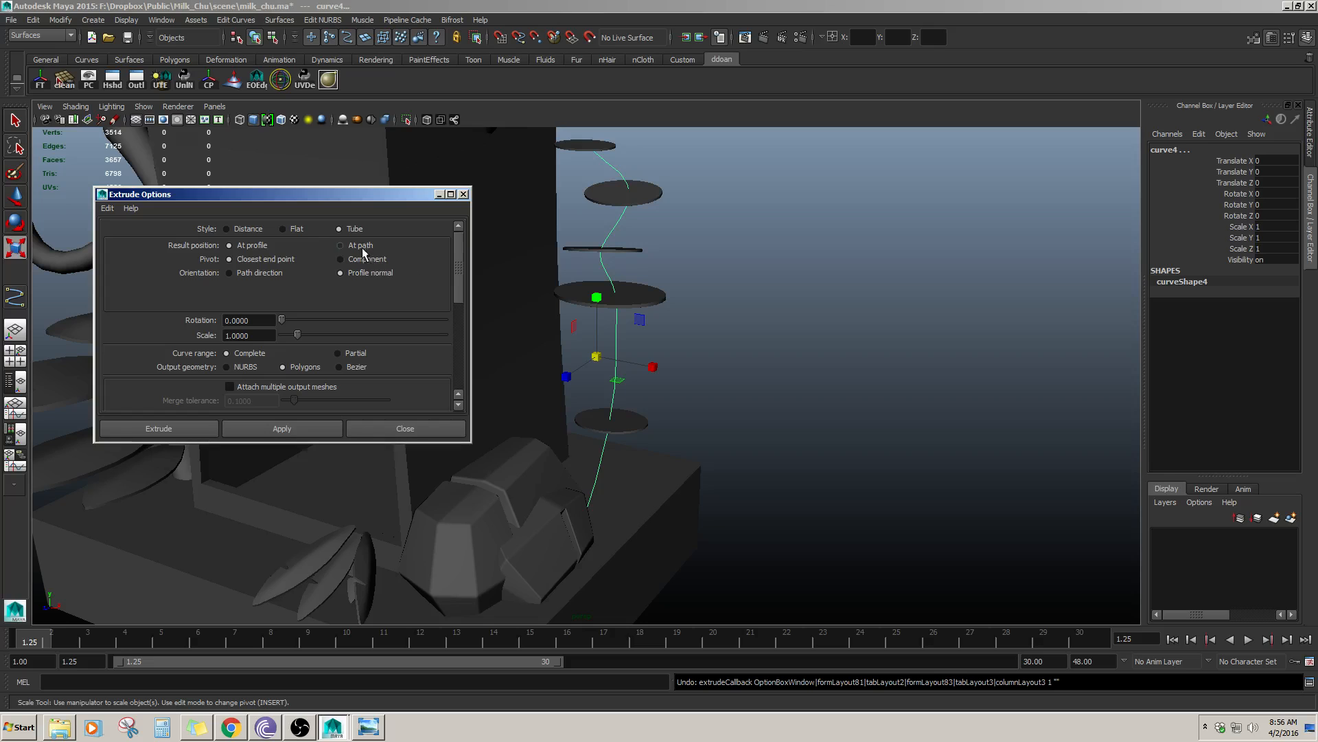
left_click_drag(455, 267, 457, 368)
- Try extruding the circle into a polygon tube at the path, inspect its thickness against the leaves, and undo the extrusion
left_click(299, 429)
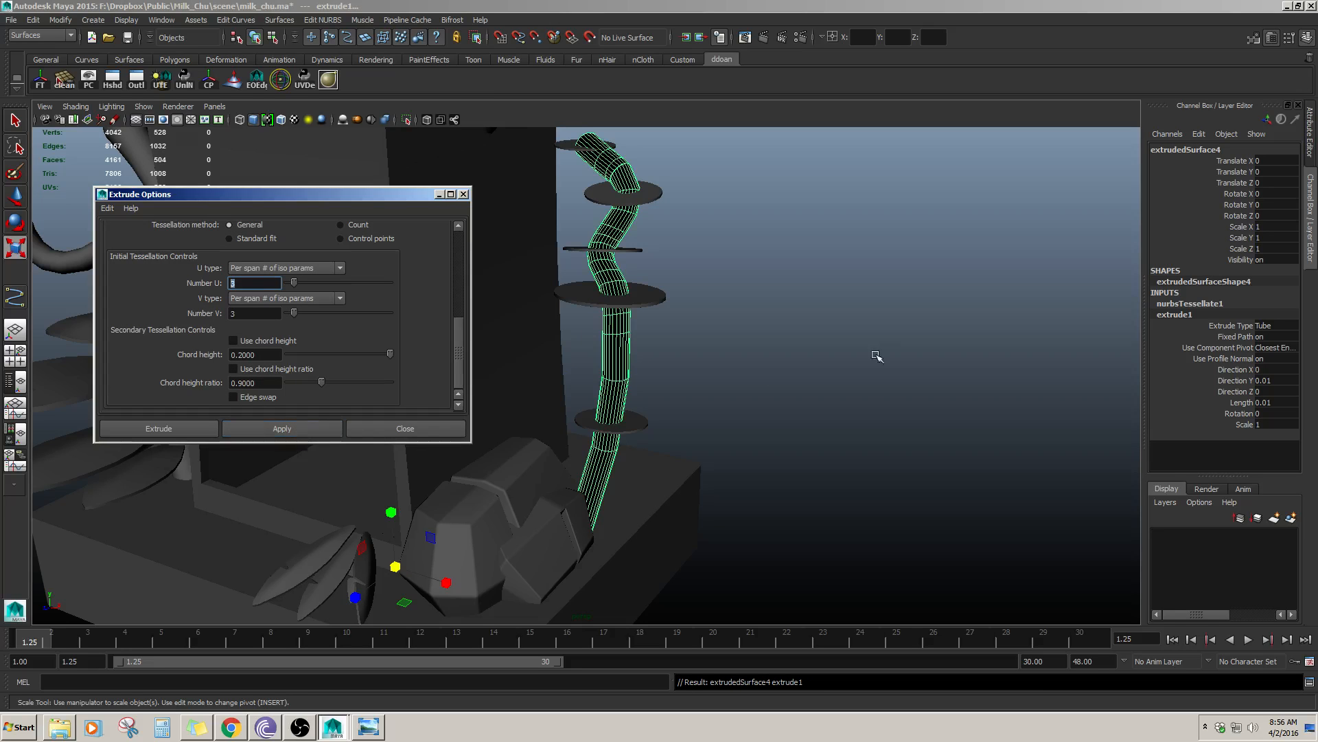
mouse_move(876, 356)
left_mouse_down("alt")
mouse_move(815, 347)
mouse_move(872, 347)
left_mouse_up("alt")
mouse_move(786, 320)
left_mouse_down("alt")
mouse_move(726, 241)
mouse_move(769, 390)
mouse_move(603, 412)
mouse_move(677, 411)
mouse_move(700, 442)
mouse_move(647, 406)
mouse_move(668, 399)
mouse_move(664, 377)
mouse_move(648, 479)
mouse_move(539, 429)
mouse_move(611, 464)
mouse_move(558, 464)
left_mouse_up("alt")
key("4")
key("ctrl+z")
- Scale the circle at the stem's base uniformly to 0.018 and select it together with the stem curve
key("w")
scroll(628, 478, "up", 3)
left_click(567, 465)
key("r")
left_click_drag(648, 363, 655, 440, "alt")
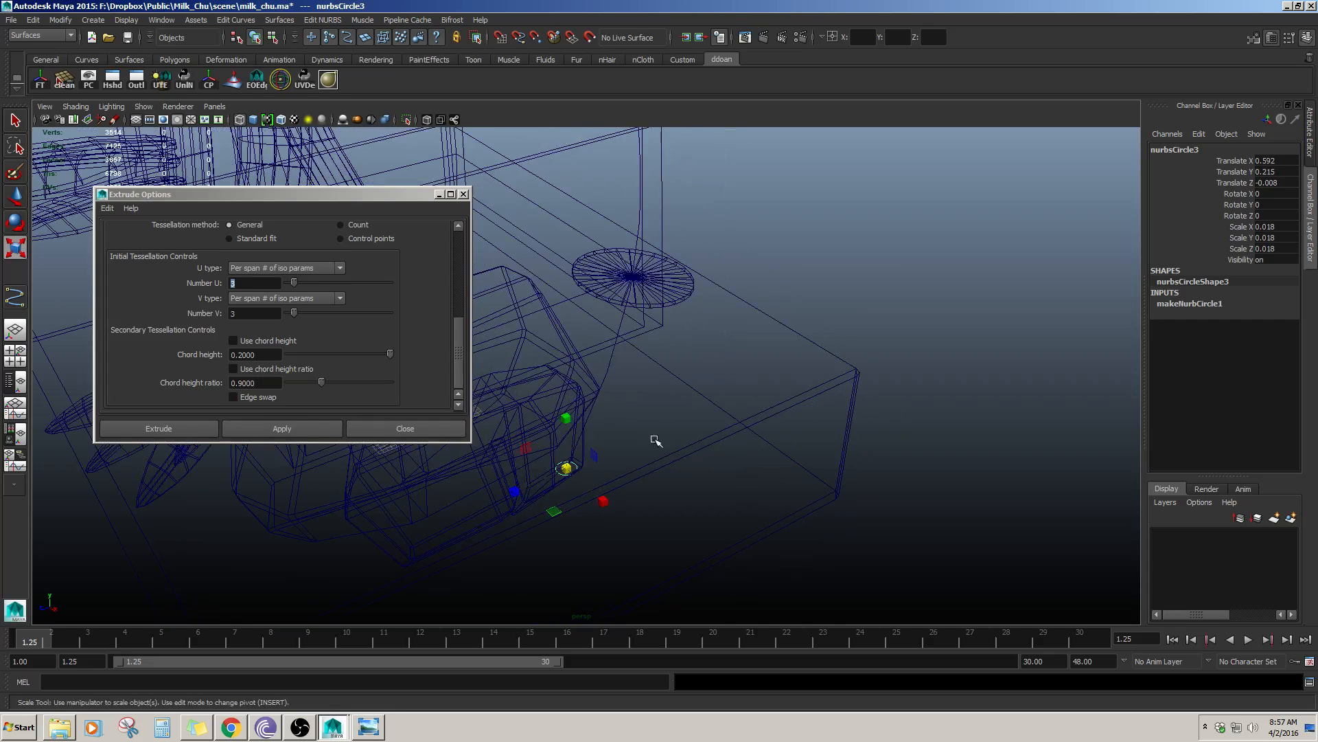
left_click(606, 359)
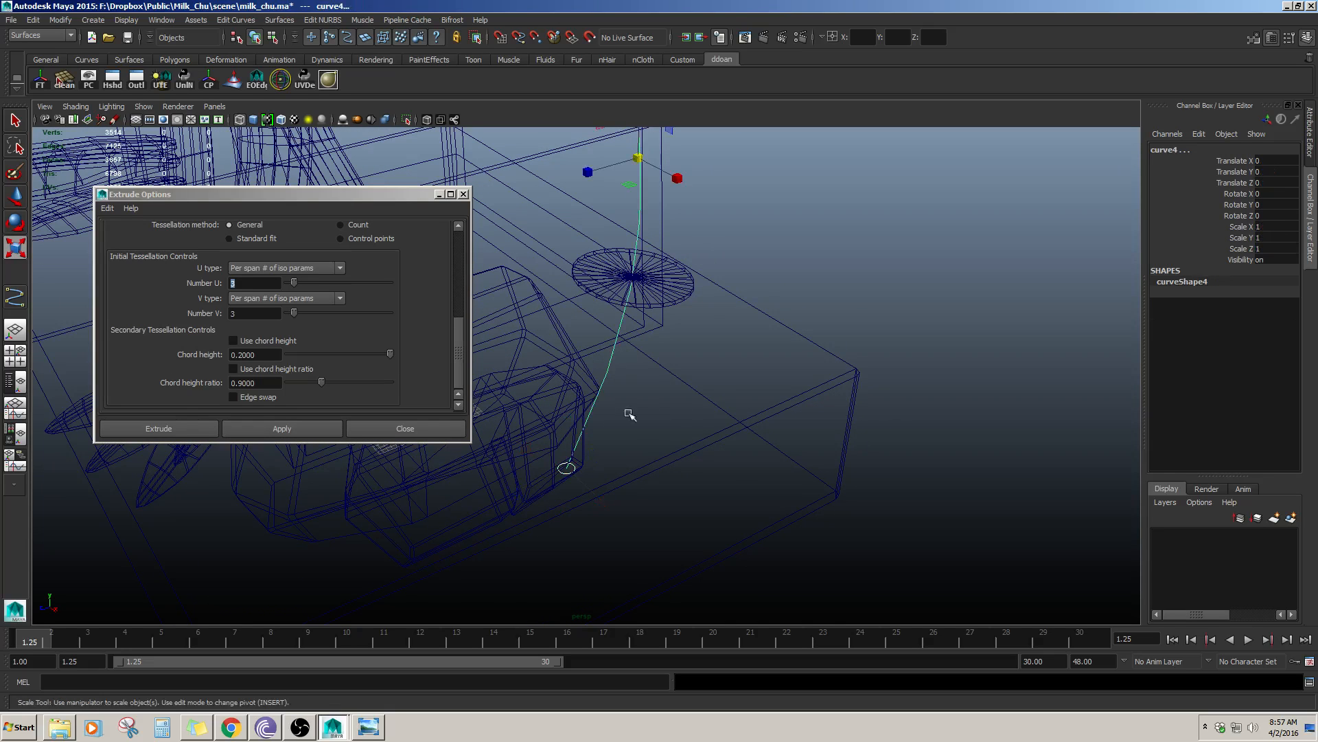
- Try extruding the circle along the curve as a tube, inspect its thickness against the disc leaves, and undo it
left_click(297, 427)
left_click_drag(780, 389, 714, 430, "alt")
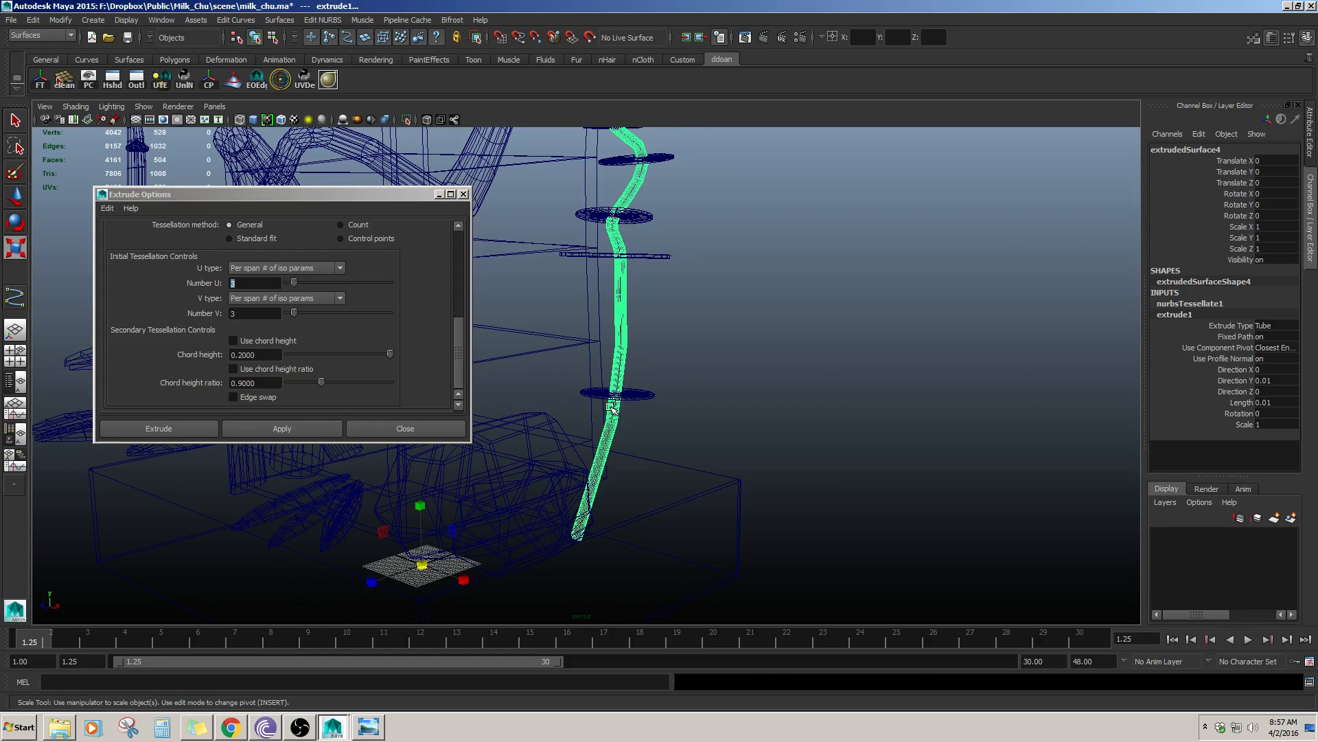
left_click_drag(612, 408, 627, 433, "alt")
key("ctrl+z")
- Scale the circle at the stem's base uniformly to 0.008
left_click(526, 531)
left_click(517, 511)
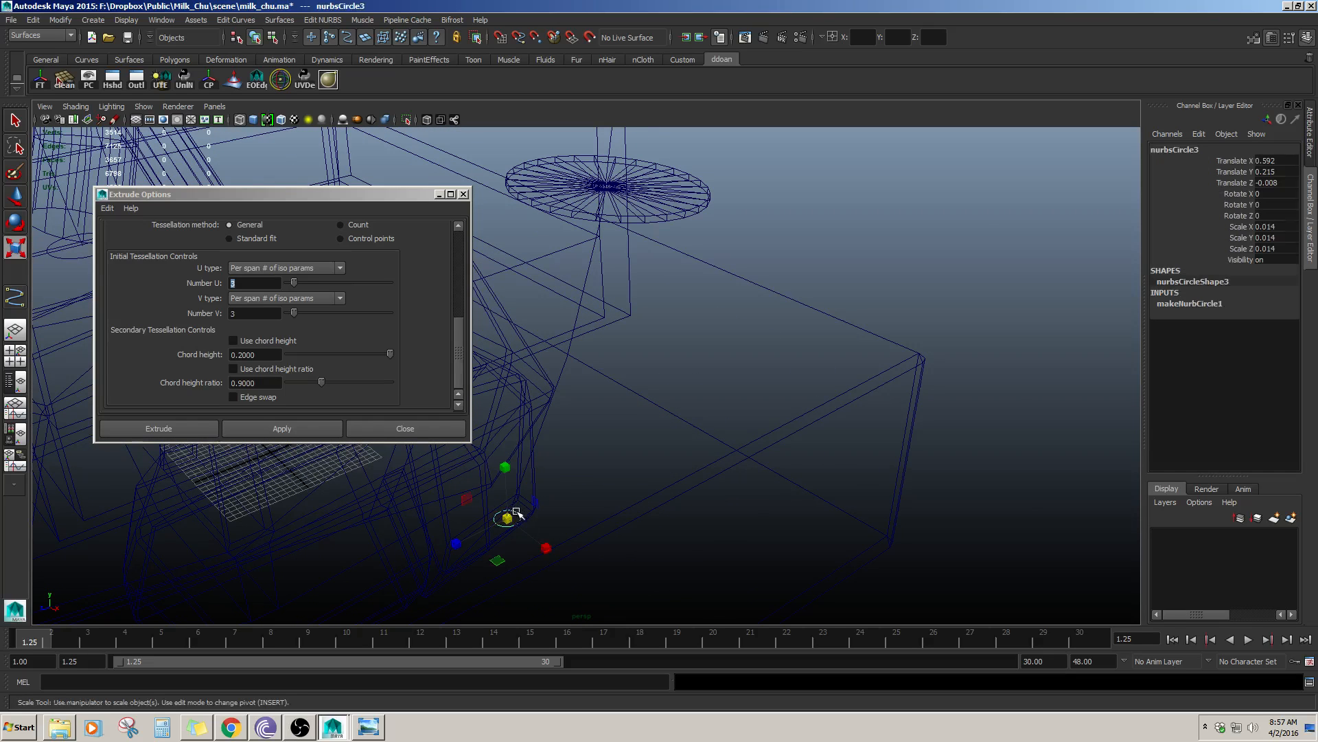
left_click_drag(591, 480, 652, 471, "alt")
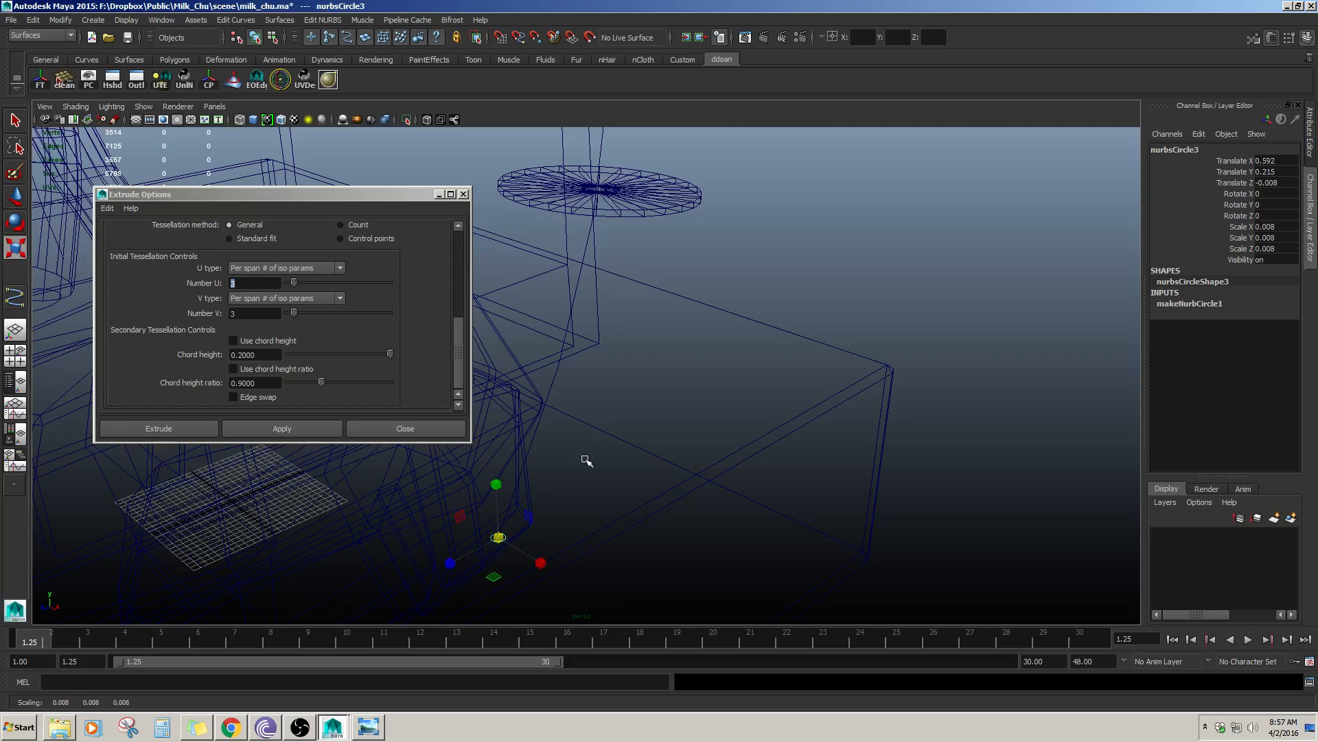
- Extrude the small circle along the stem curve into a polygon tube and close the extrude options
left_click(552, 376, "shift")
scroll(596, 382, "down", 3)
left_click_drag(597, 383, 707, 486, "alt")
left_click(281, 428)
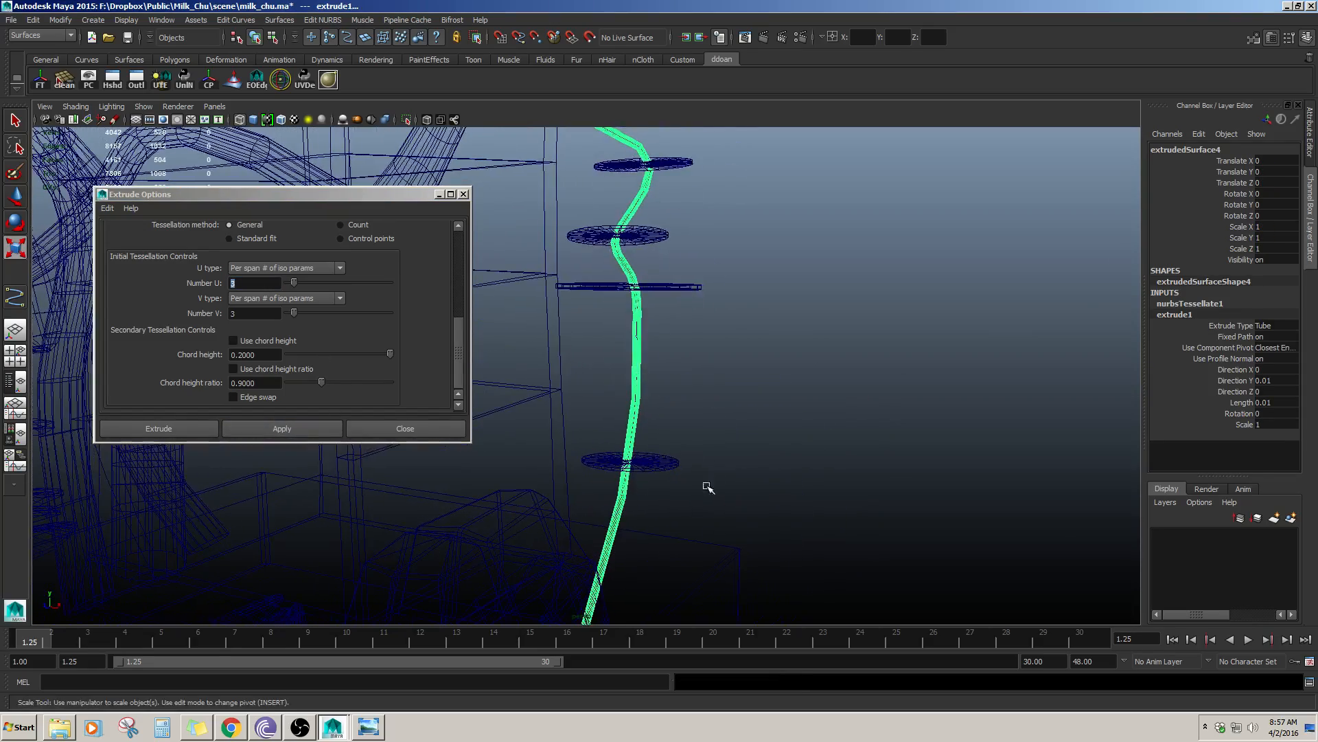
left_click(389, 434)
- Show the scene shaded and center the pivot of the new stem, ready for moving
mouse_move(568, 430)
left_mouse_down("alt")
mouse_move(728, 400)
mouse_move(689, 432)
mouse_move(733, 380)
mouse_move(653, 341)
mouse_move(630, 370)
left_mouse_up("alt")
key("5")
left_click(689, 433)
scroll(689, 431, "down", 4)
left_click(607, 376)
scroll(657, 373, "up", 3)
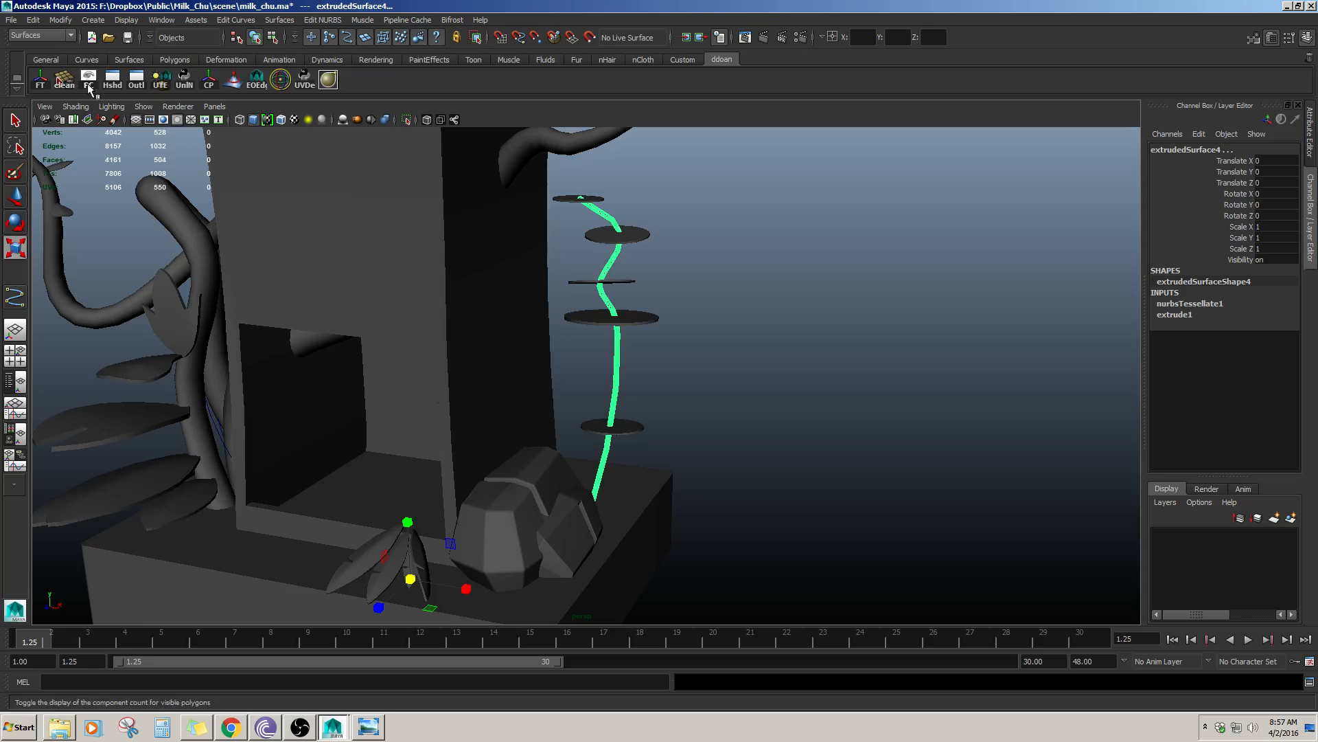
left_click(213, 80)
key("w")
- Select all faces of the stem tube and reverse their normals
scroll(695, 345, "up", 3)
scroll(694, 343, "down", 1)
mouse_move(695, 343)
left_mouse_down("alt")
mouse_move(689, 312)
mouse_move(679, 353)
left_mouse_up("alt")
scroll(693, 361, "up", 5)
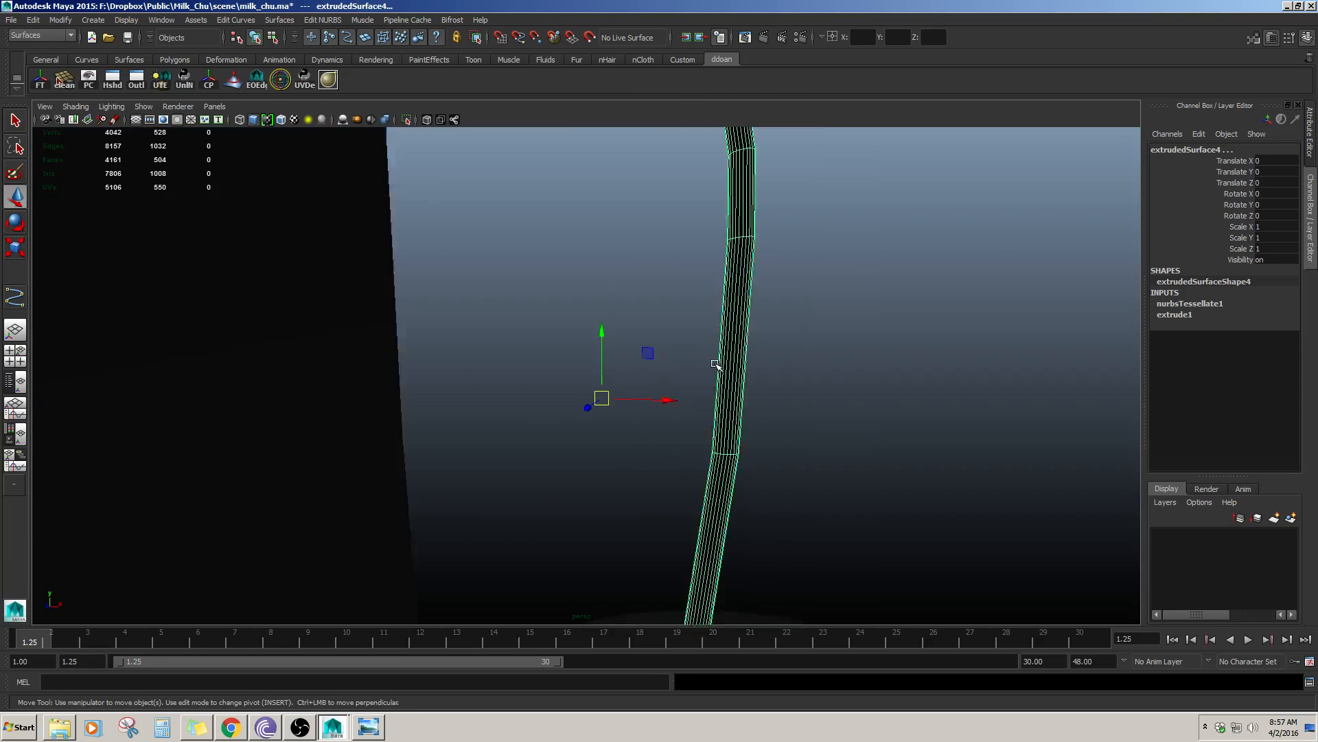
scroll(718, 346, "down", 6)
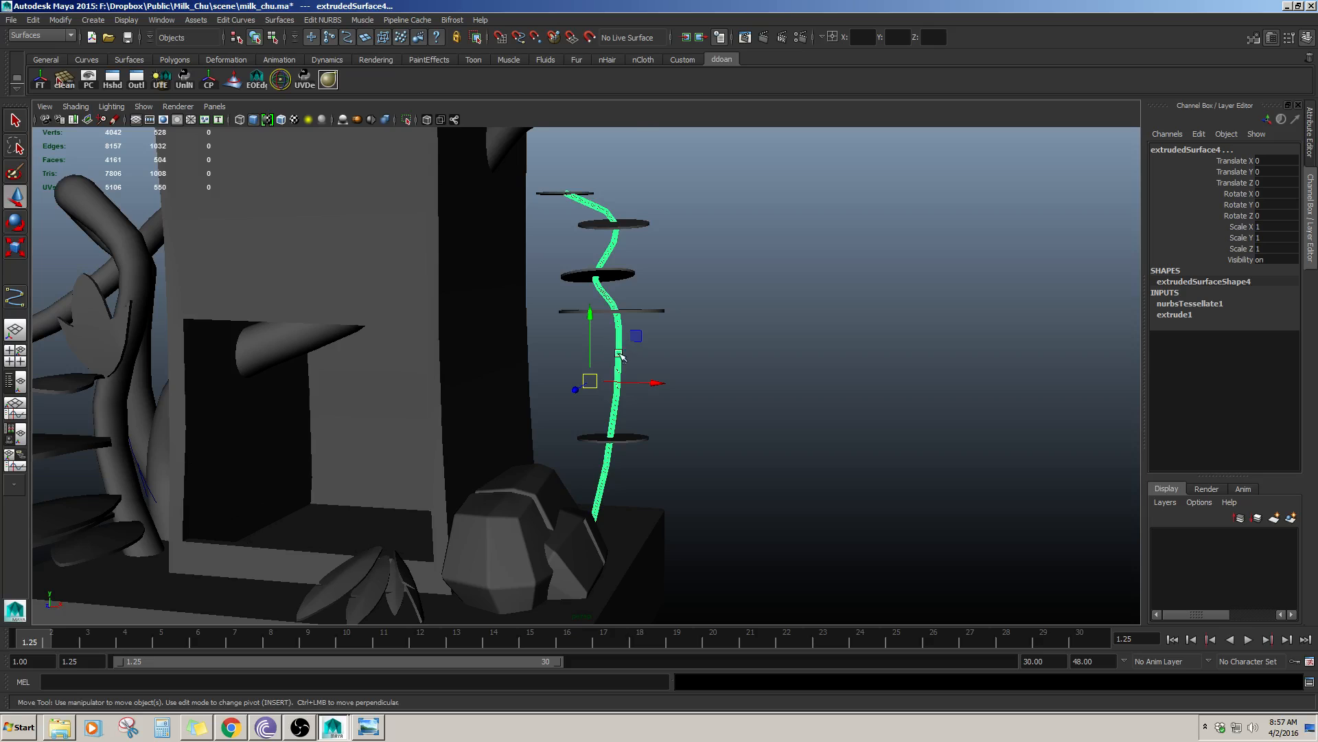
right_click_drag(621, 357, 622, 392)
scroll(633, 356, "down", 5)
left_click_drag(485, 229, 838, 589)
scroll(652, 309, "up", 4)
left_click_drag(639, 278, 676, 360, "alt")
scroll(709, 435, "up", 9)
scroll(922, 430, "down", 4)
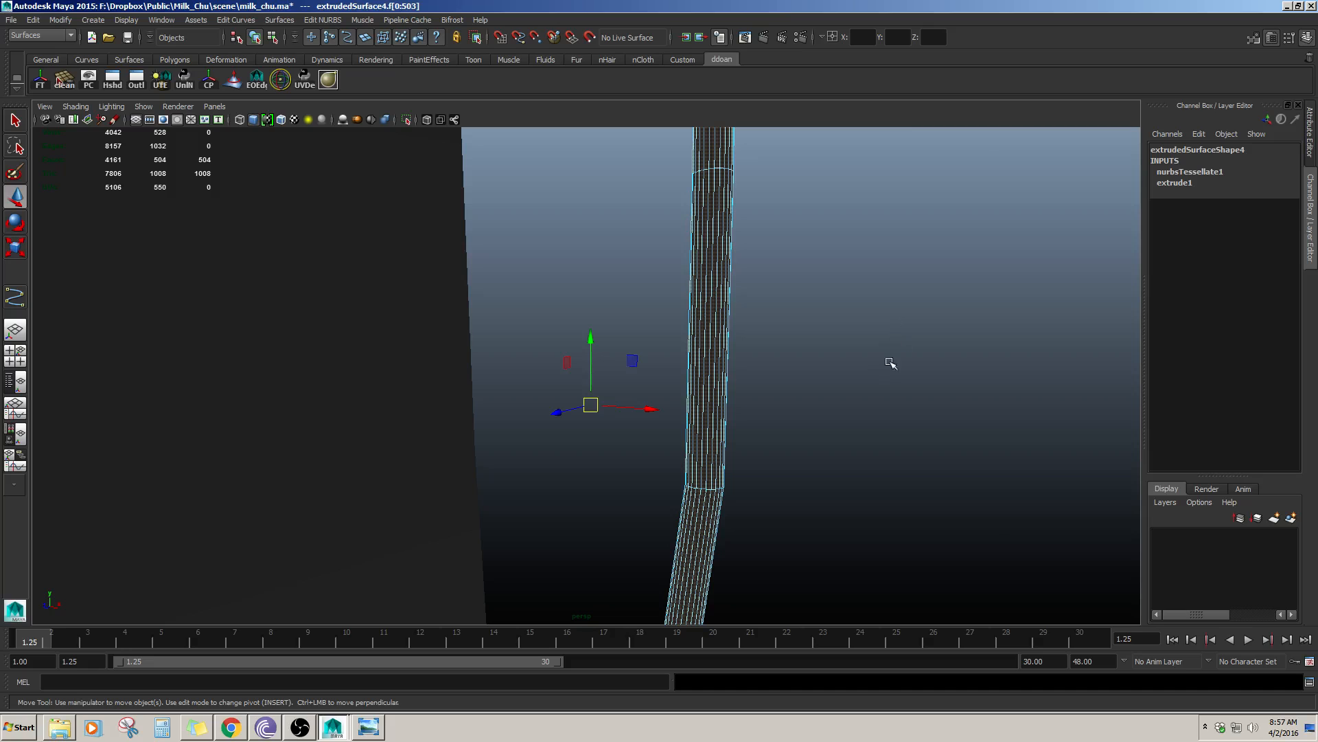
key("g")
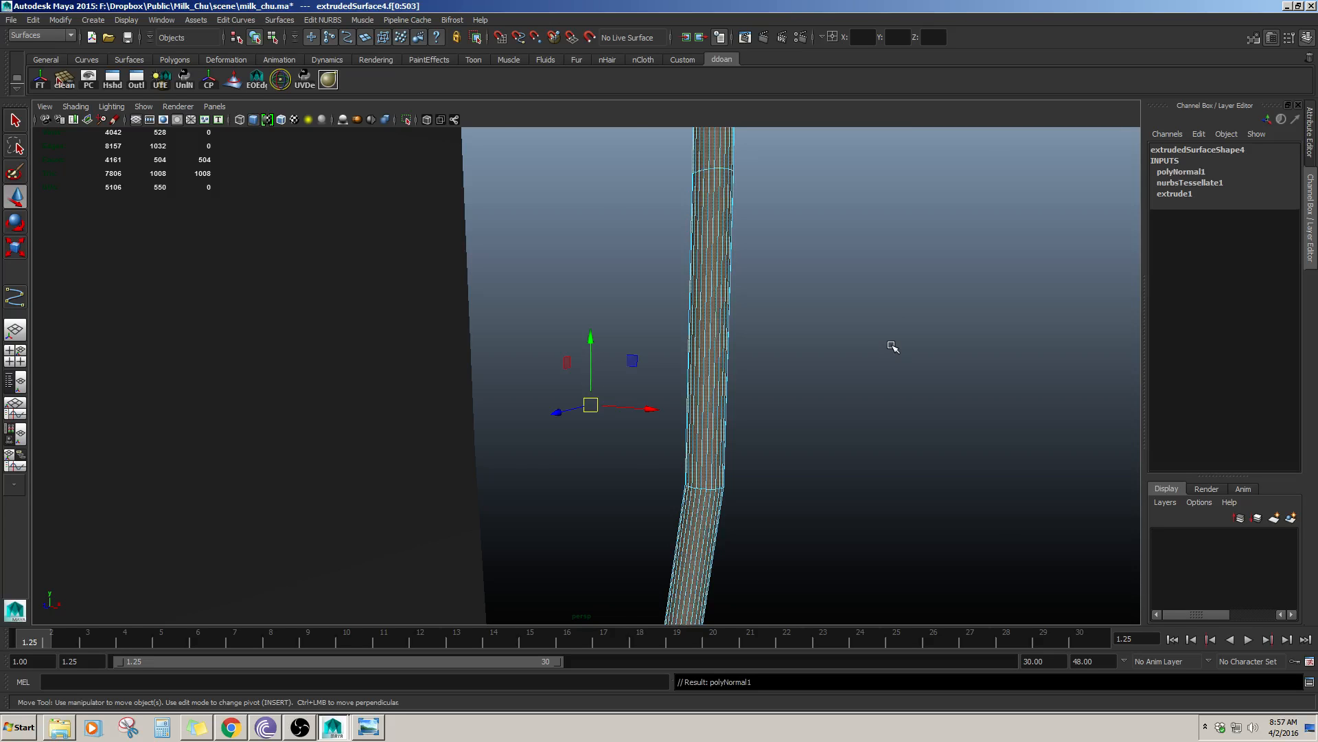
- Examine the stem's shading and thickness among the disc leaves, both selected and deselected
scroll(633, 354, "down", 5)
left_click(620, 368)
left_click_drag(620, 368, 568, 382, "alt")
scroll(567, 383, "up", 3)
left_click(577, 383)
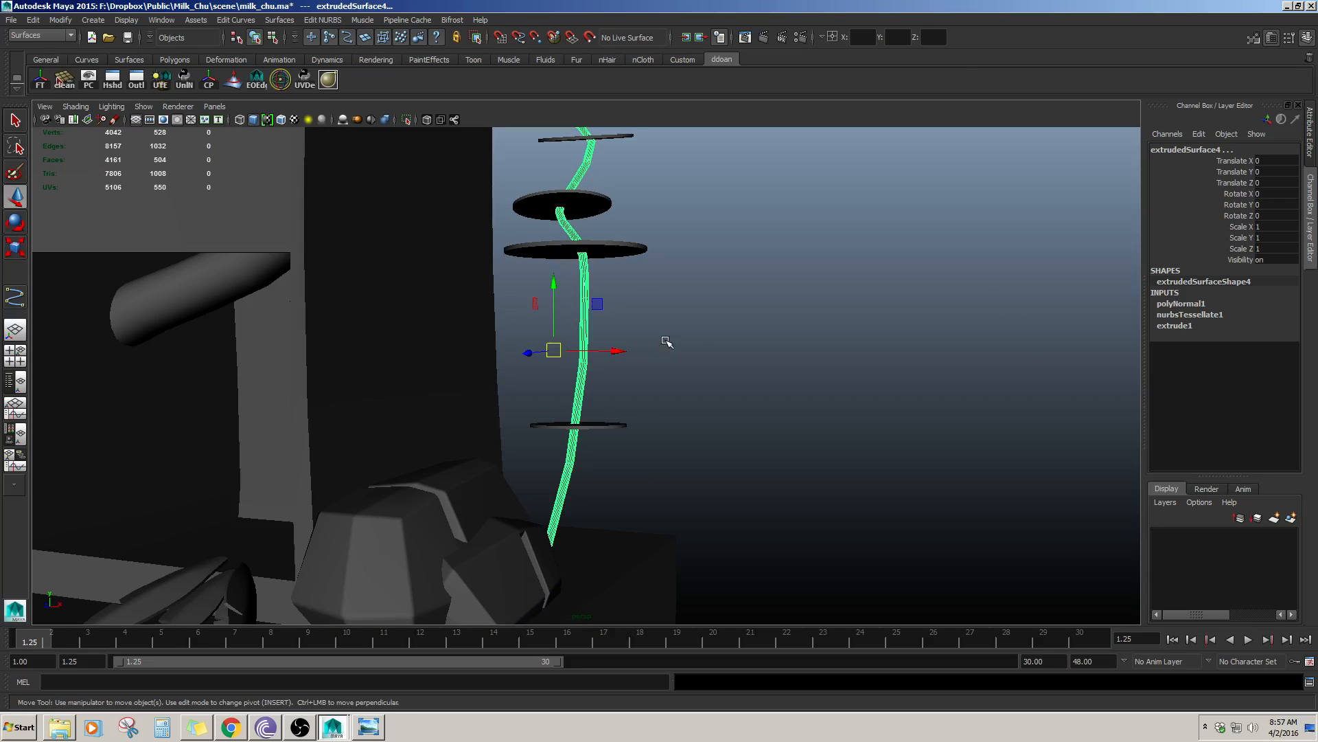
left_click_drag(666, 341, 747, 345, "alt")
left_click_drag(751, 393, 826, 386, "alt")
scroll(668, 359, "up", 4)
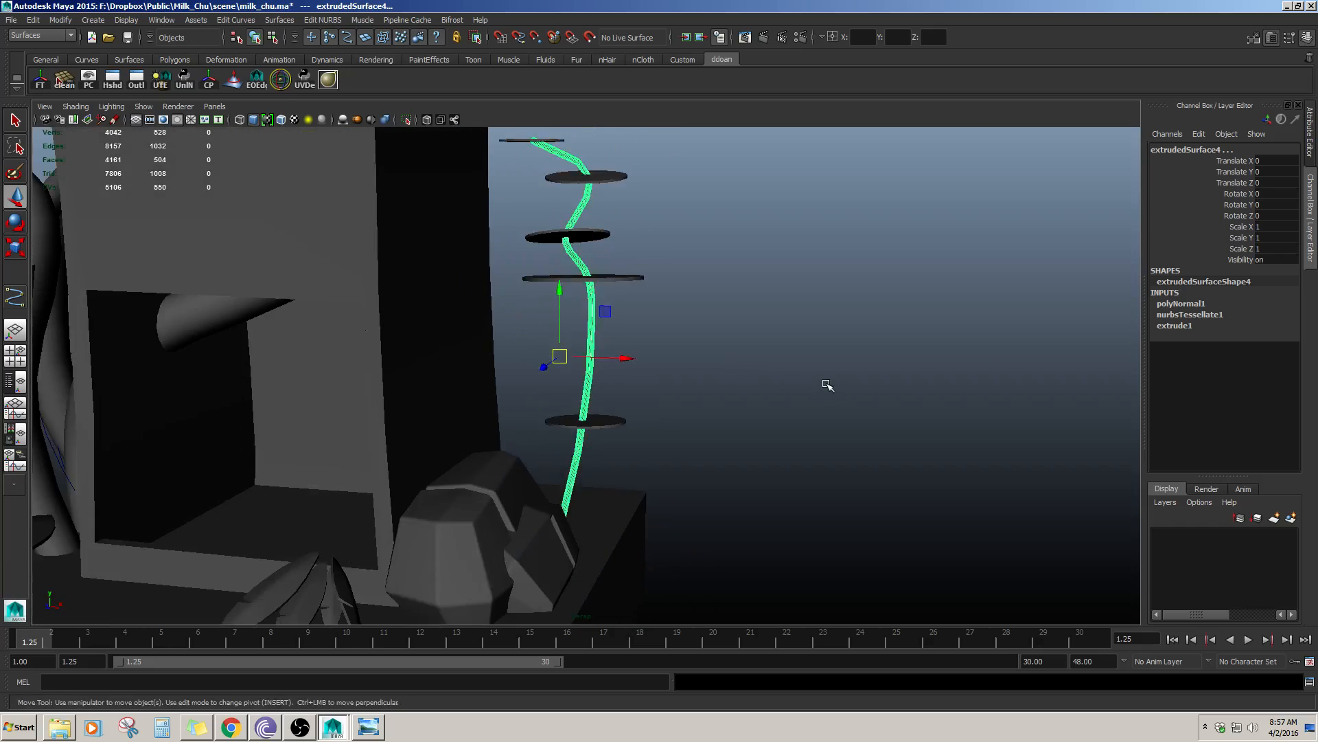
left_click(827, 385)
scroll(767, 389, "down", 8)
scroll(750, 386, "up", 6)
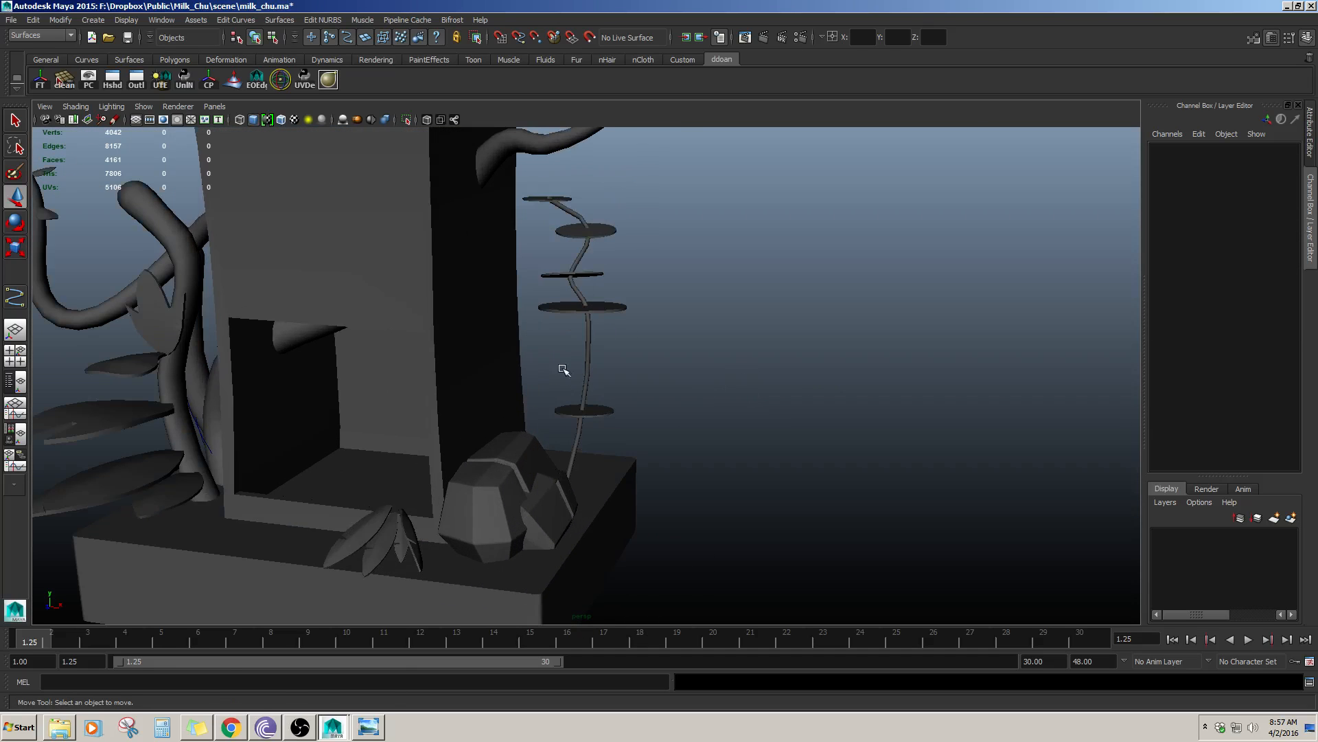
- Try a lower U Number in the stem's nurbsTessellate1 settings and inspect the segments around the tube
left_click(584, 367)
scroll(815, 382, "up", 5)
left_click(1187, 315)
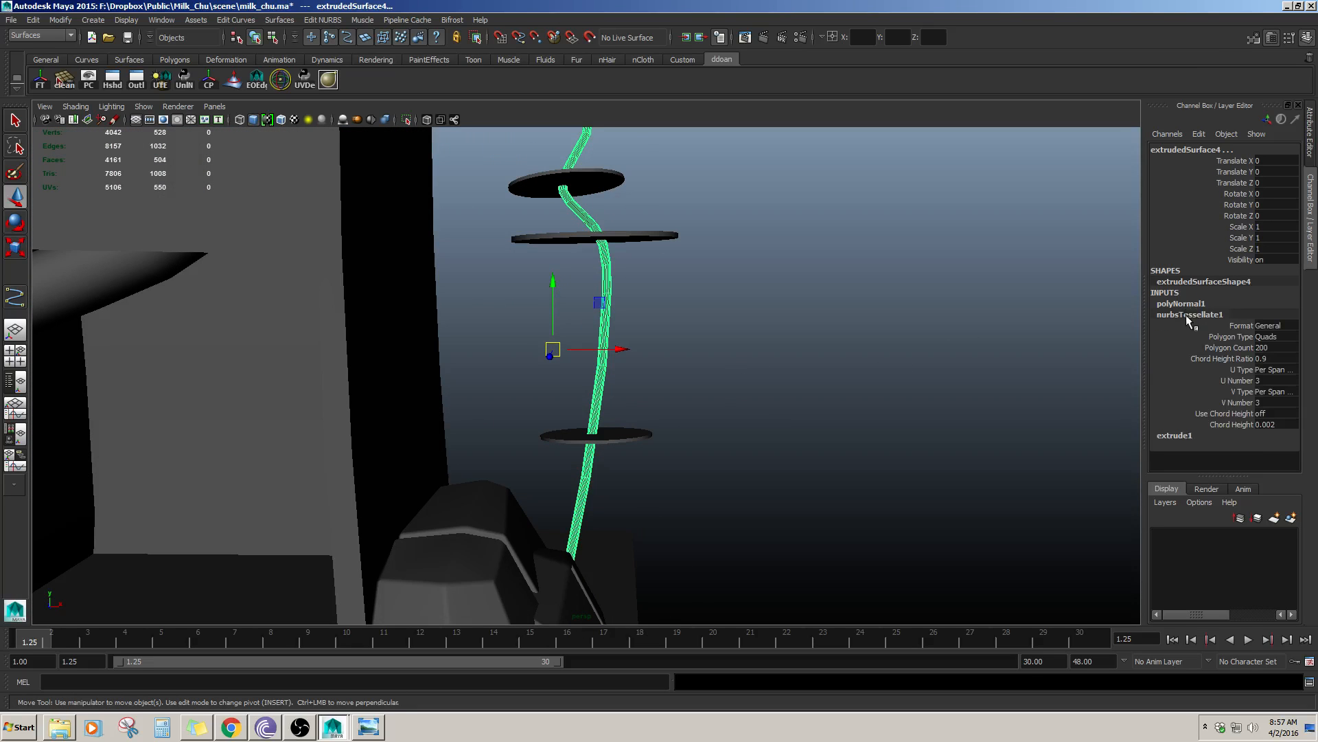
left_click_drag(955, 369, 921, 342, "alt")
scroll(977, 397, "up", 3)
left_click_drag(977, 397, 915, 414, "alt")
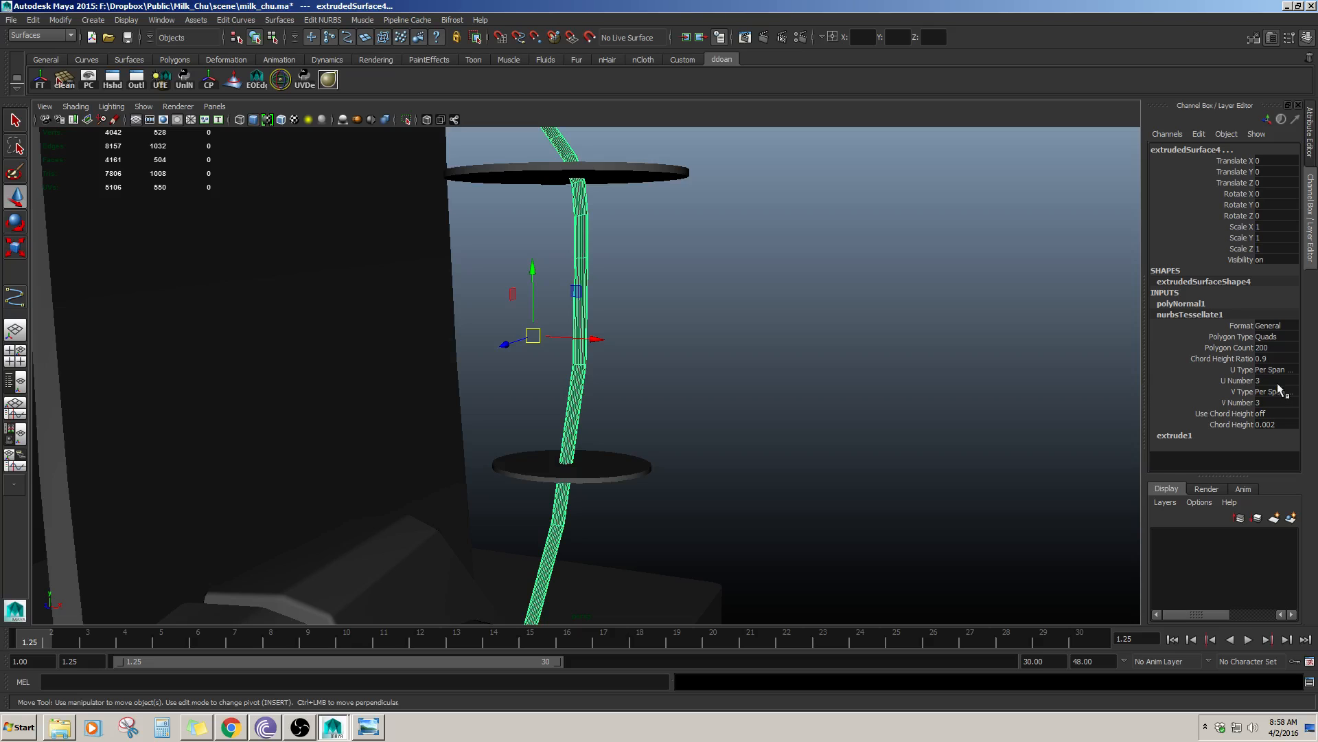
key("Return")
left_click_drag(892, 316, 812, 336, "alt")
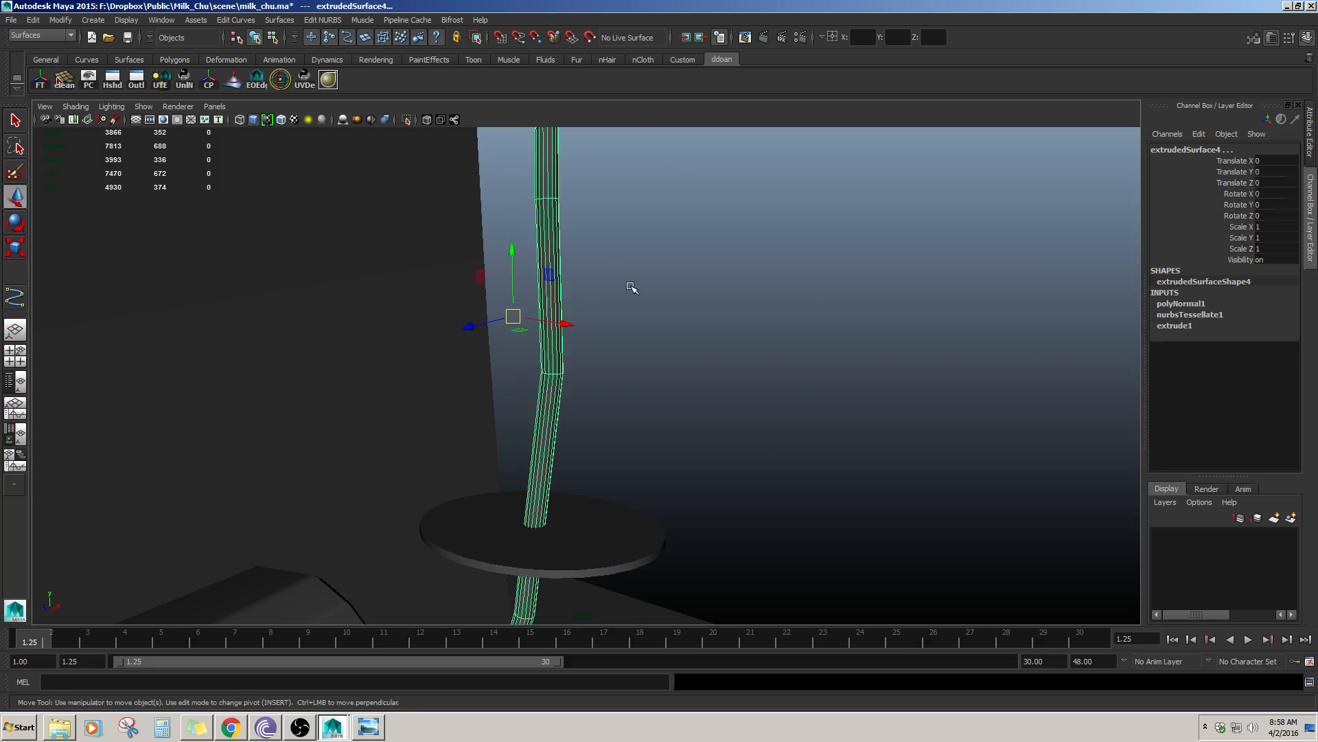
left_click_drag(629, 286, 734, 262, "alt")
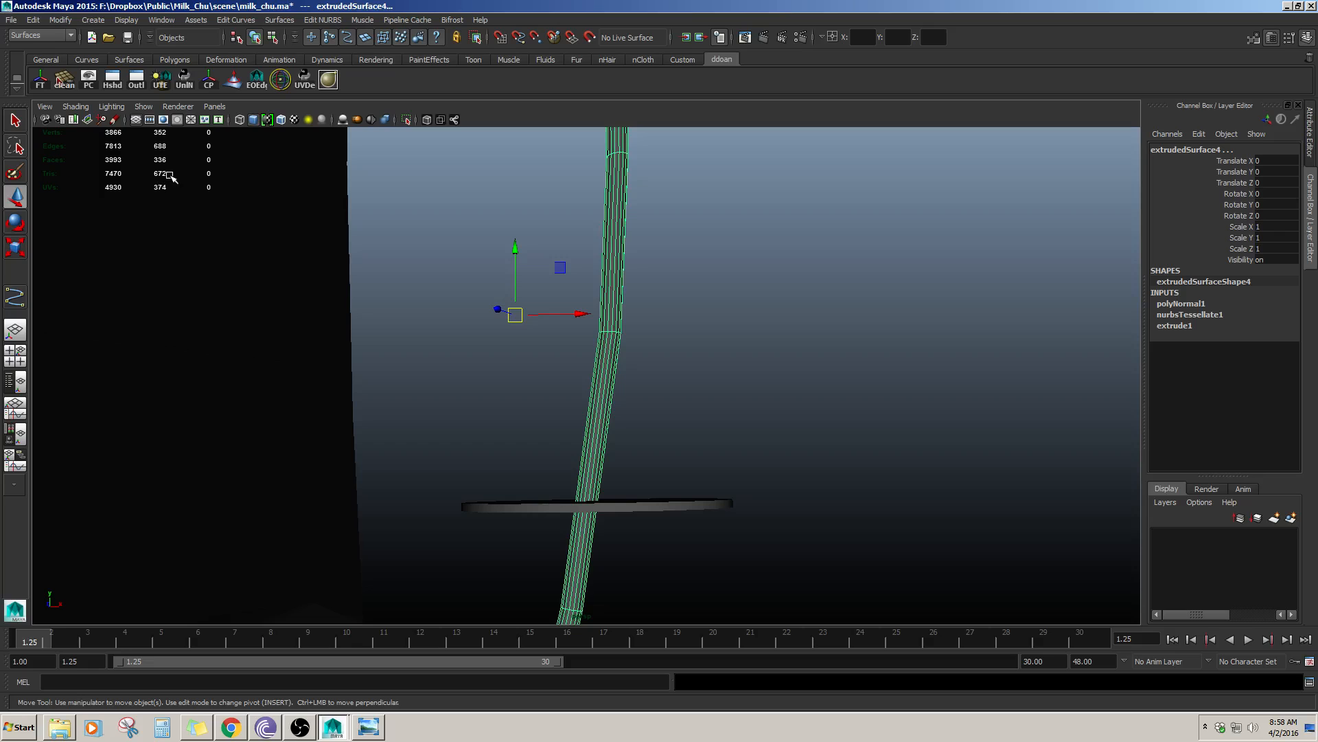
left_click_drag(771, 350, 761, 335, "alt")
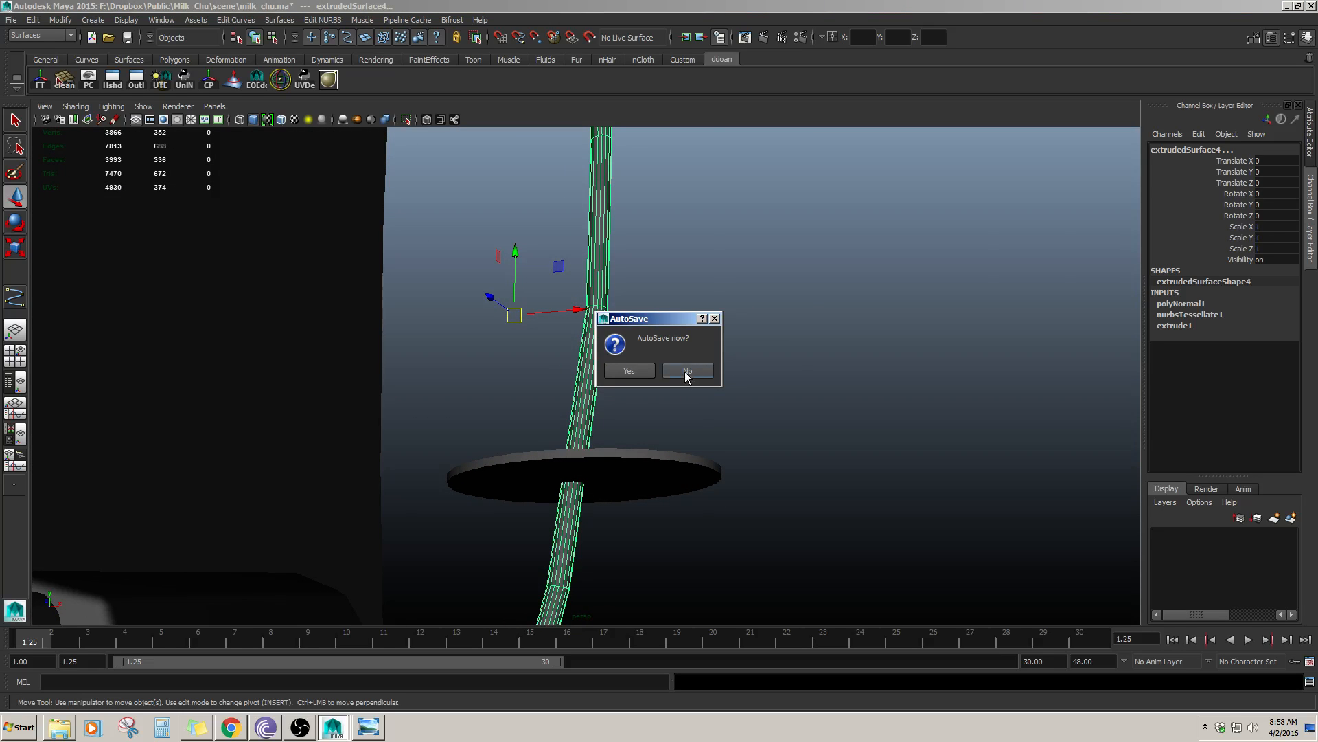
- Decline the AutoSave prompt, save the milk_chu.ma scene manually, and deselect the stem
left_click(686, 371)
left_click(789, 340)
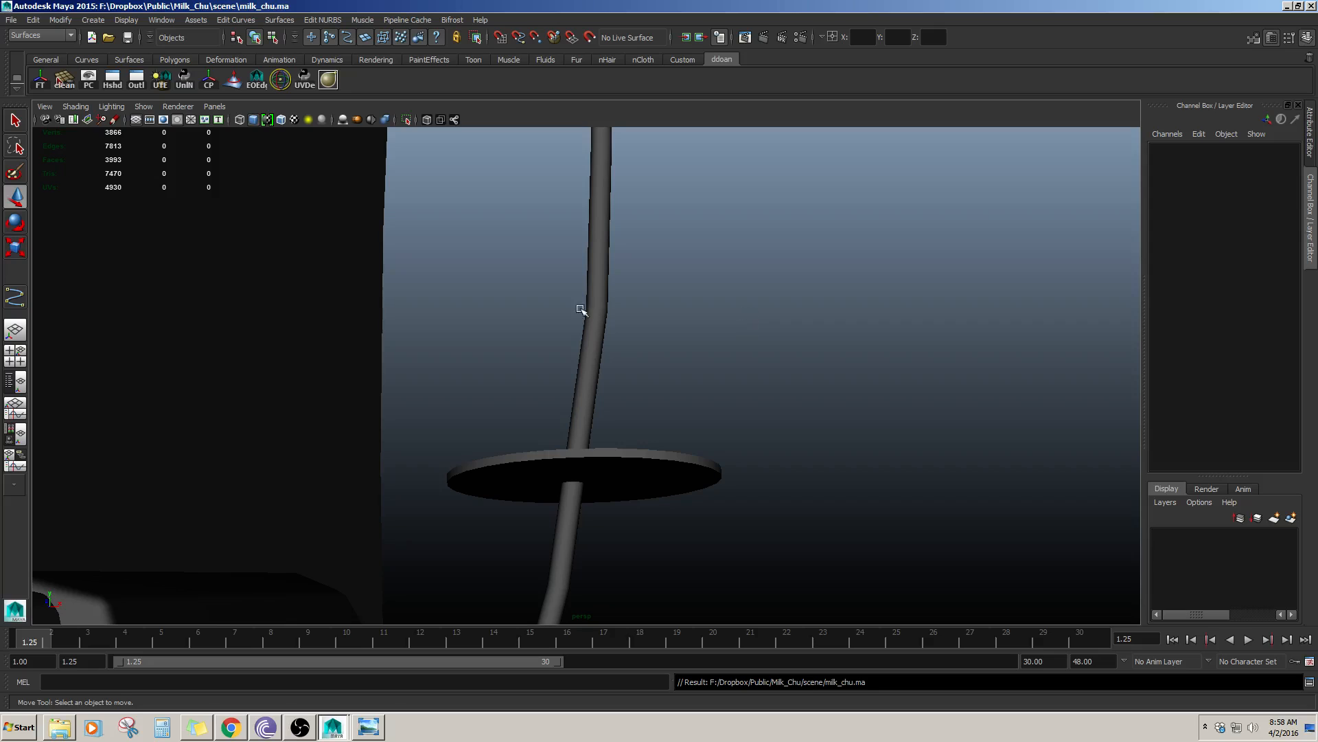
- Set the U Number in the stem's nurbsTessellate1 settings to 1 and check the resulting mesh
left_click(581, 310)
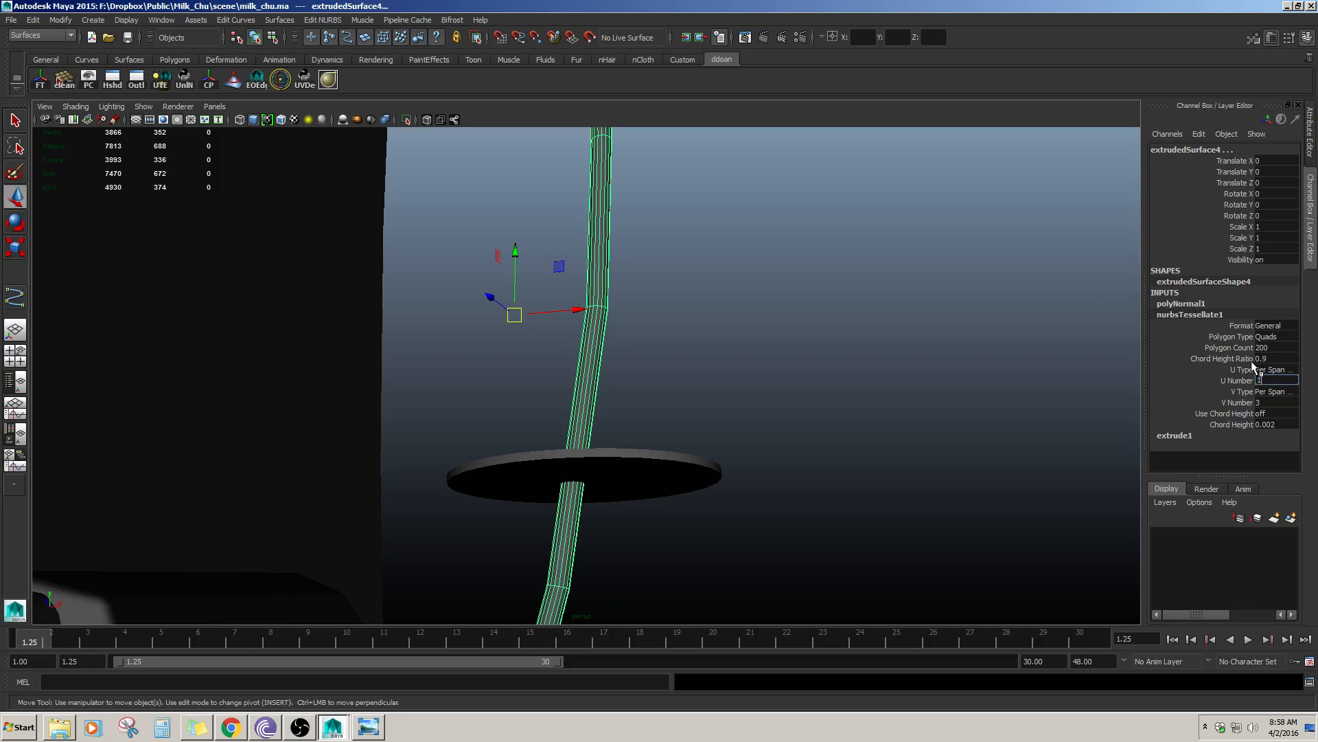
key("Return")
scroll(692, 423, "down", 4)
left_click_drag(692, 424, 686, 447, "alt")
scroll(710, 421, "down", 4)
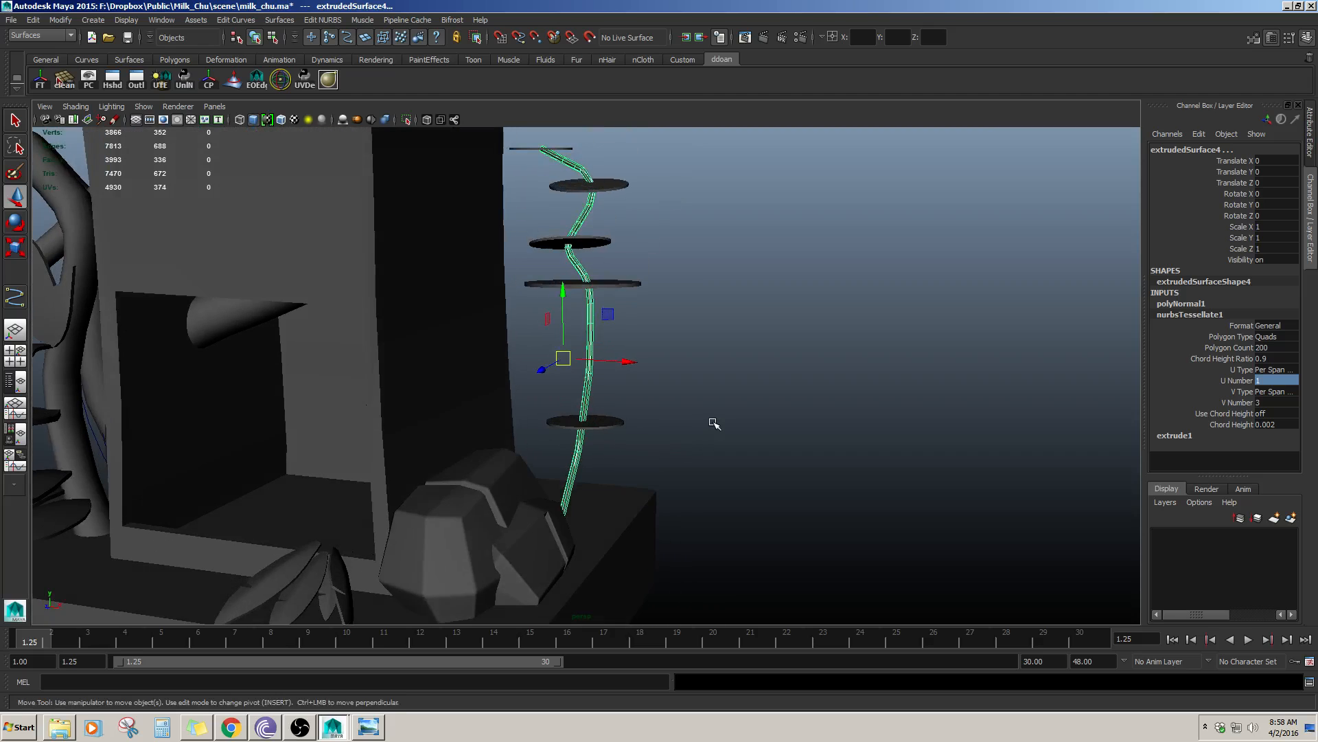
scroll(714, 424, "up", 5)
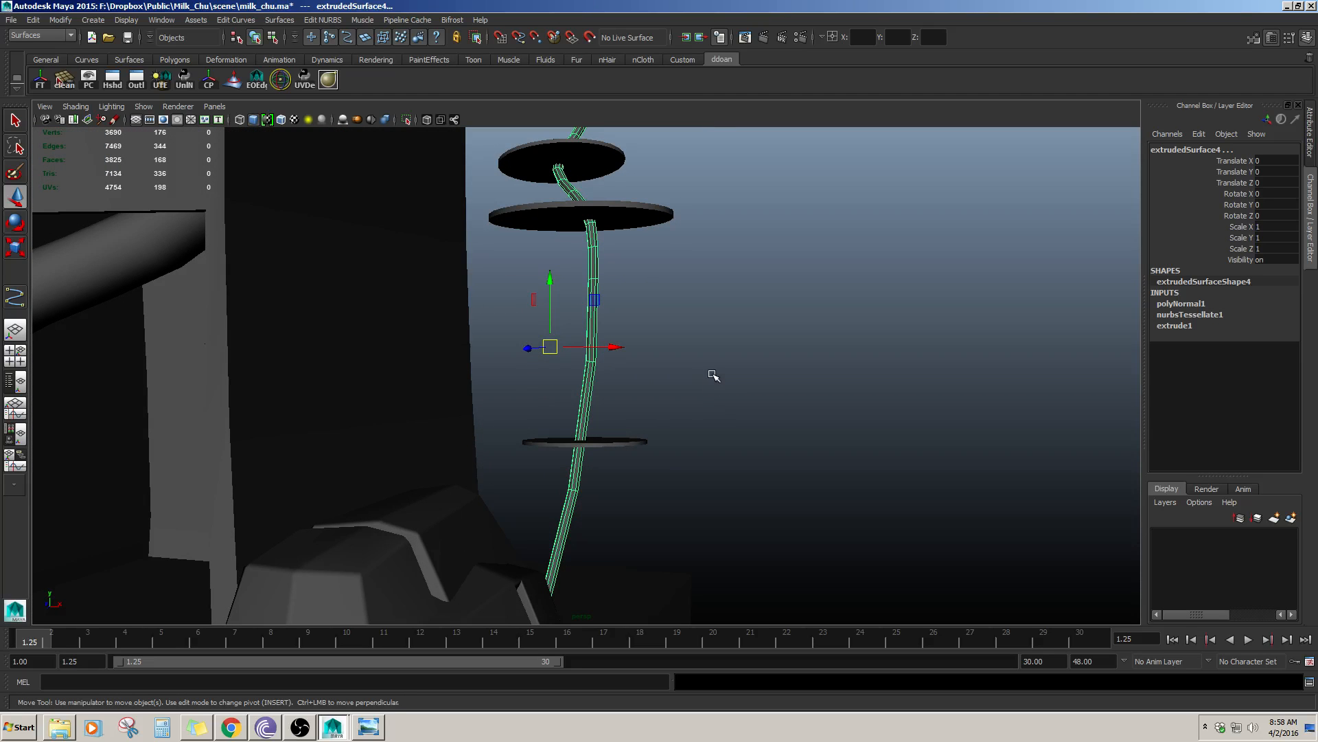
scroll(715, 364, "up", 3)
left_click_drag(715, 364, 729, 337, "alt")
scroll(719, 397, "down", 5)
- Examine the deselected stem and its disc leaves beside the carton from several distances
left_click(724, 388)
scroll(724, 385, "down", 3)
scroll(724, 332, "up", 3)
scroll(727, 353, "down", 4)
scroll(728, 336, "down", 3)
mouse_move(706, 382)
left_mouse_down("alt")
mouse_move(707, 361)
mouse_move(682, 377)
left_mouse_up("alt")
scroll(662, 380, "up", 3)
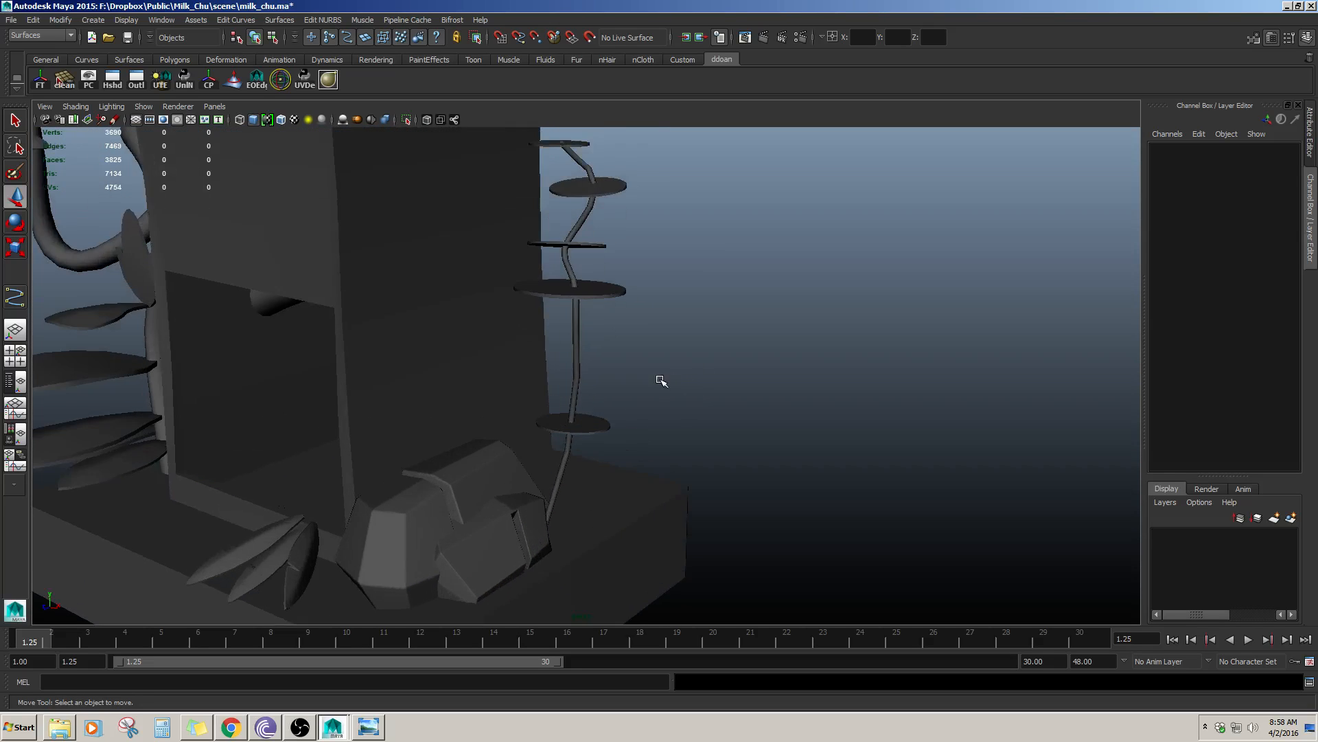
scroll(591, 324, "up", 3)
- Delete the three redundant edge loops crowded at the stem's bend just below the topmost disc leaf
left_click(591, 324)
scroll(604, 319, "up", 2)
left_click_drag(635, 314, 459, 432, "alt")
scroll(696, 495, "up", 3)
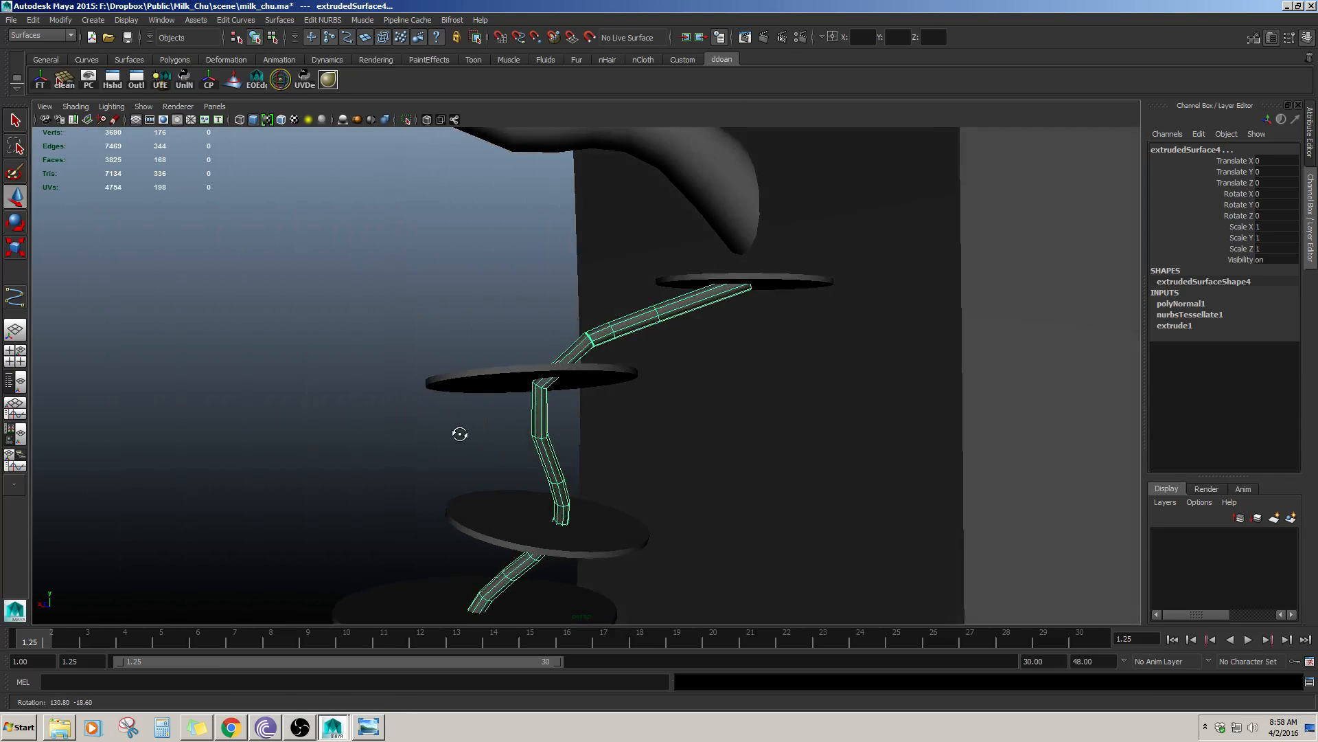
scroll(563, 386, "up", 5)
left_click_drag(563, 387, 644, 371, "alt")
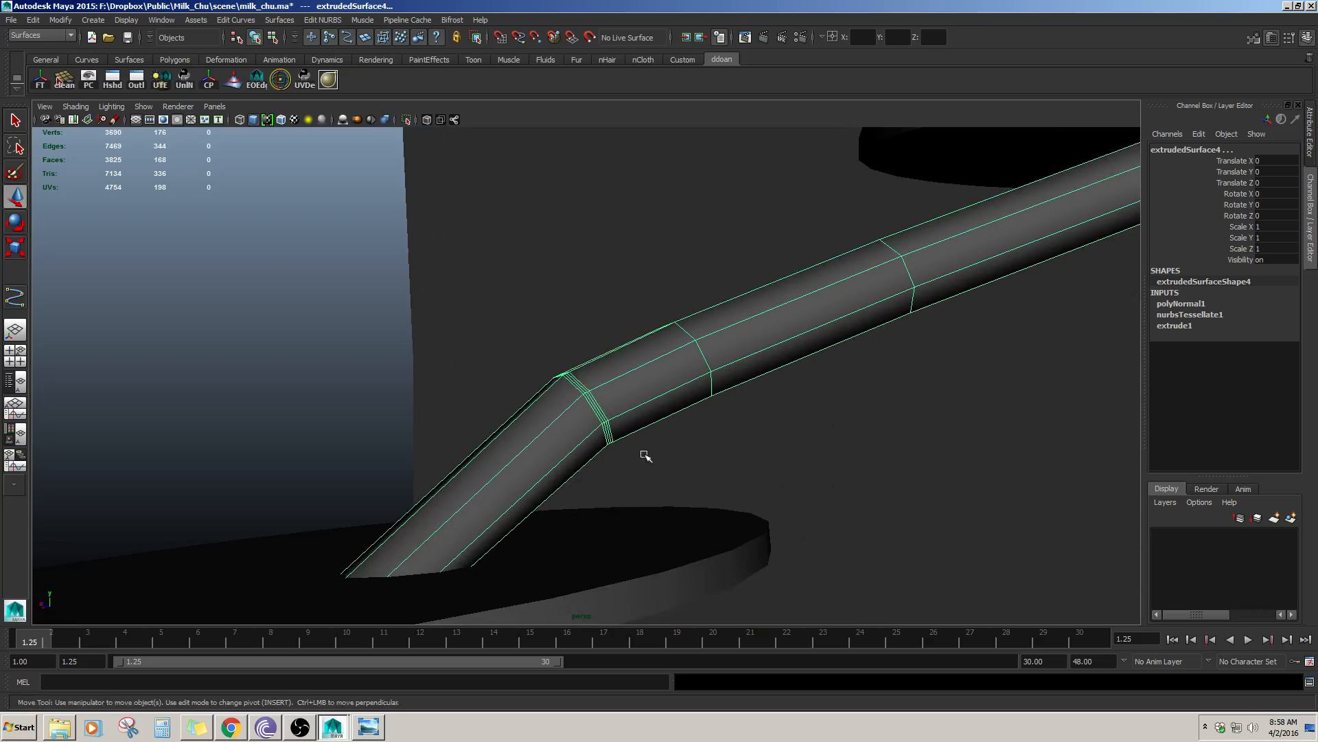
key("F10")
double_click(600, 407)
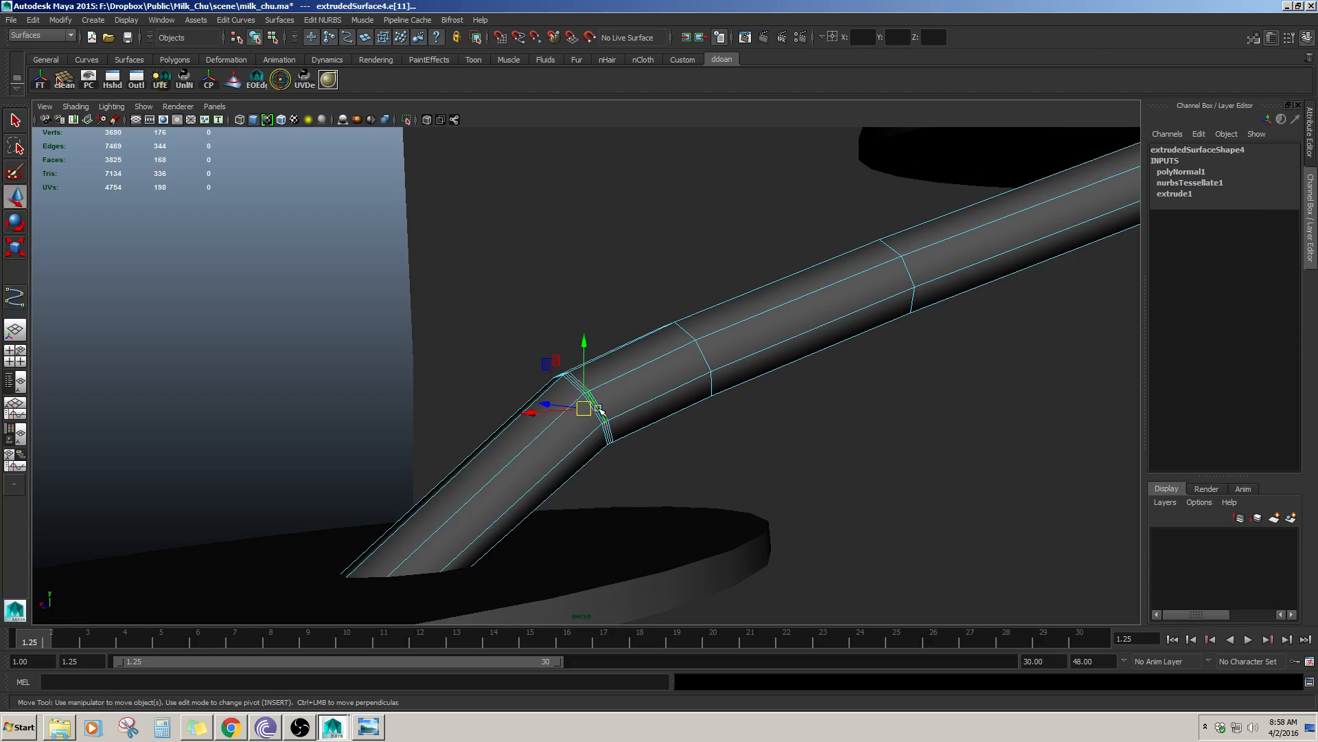
scroll(627, 406, "up", 1)
right_click_drag(628, 407, 702, 357, "alt")
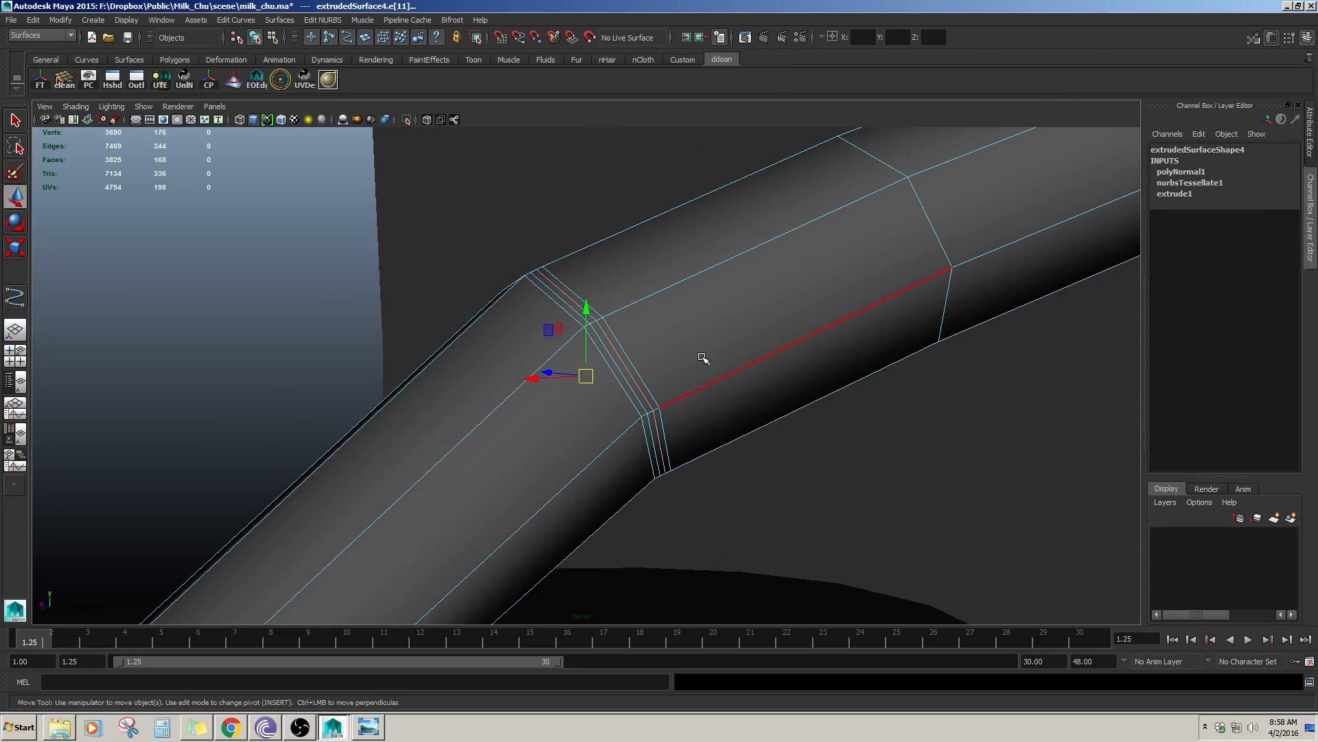
key("Delete")
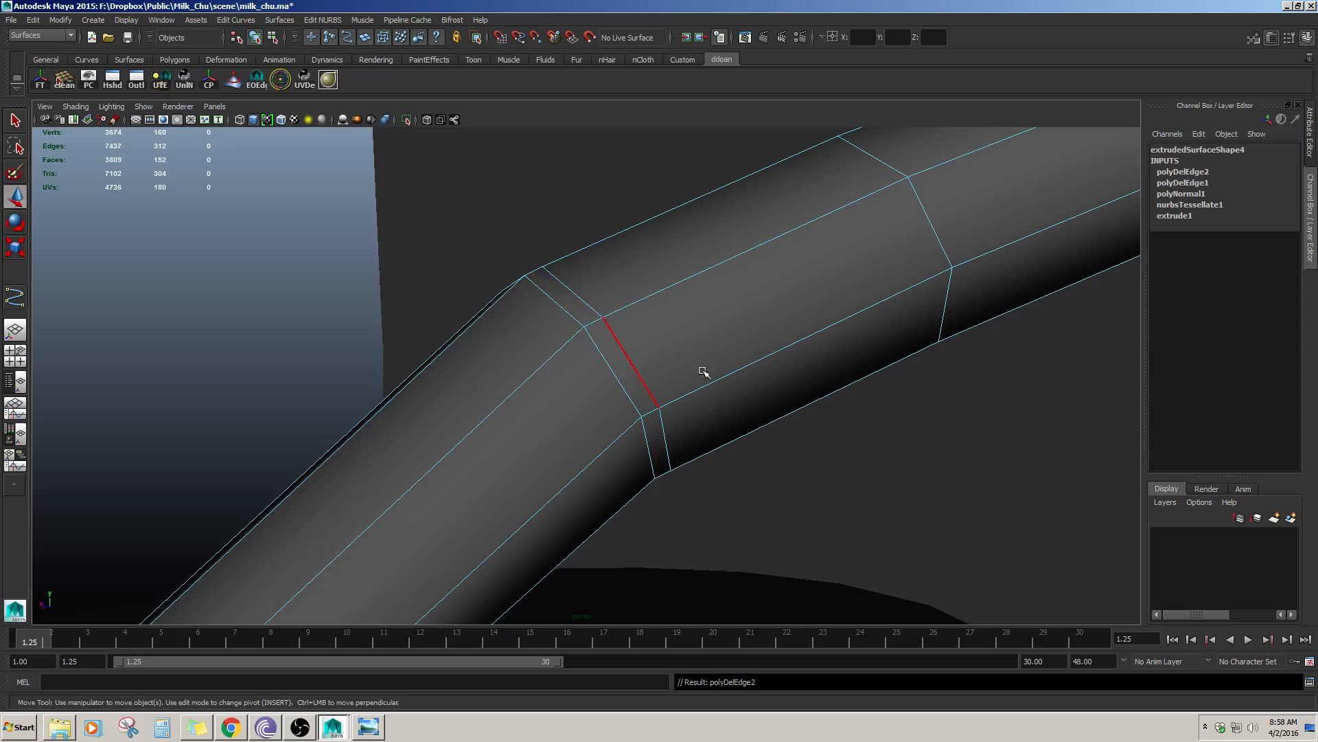
right_click_drag(703, 370, 625, 386, "alt")
right_click_drag(721, 382, 641, 394, "alt")
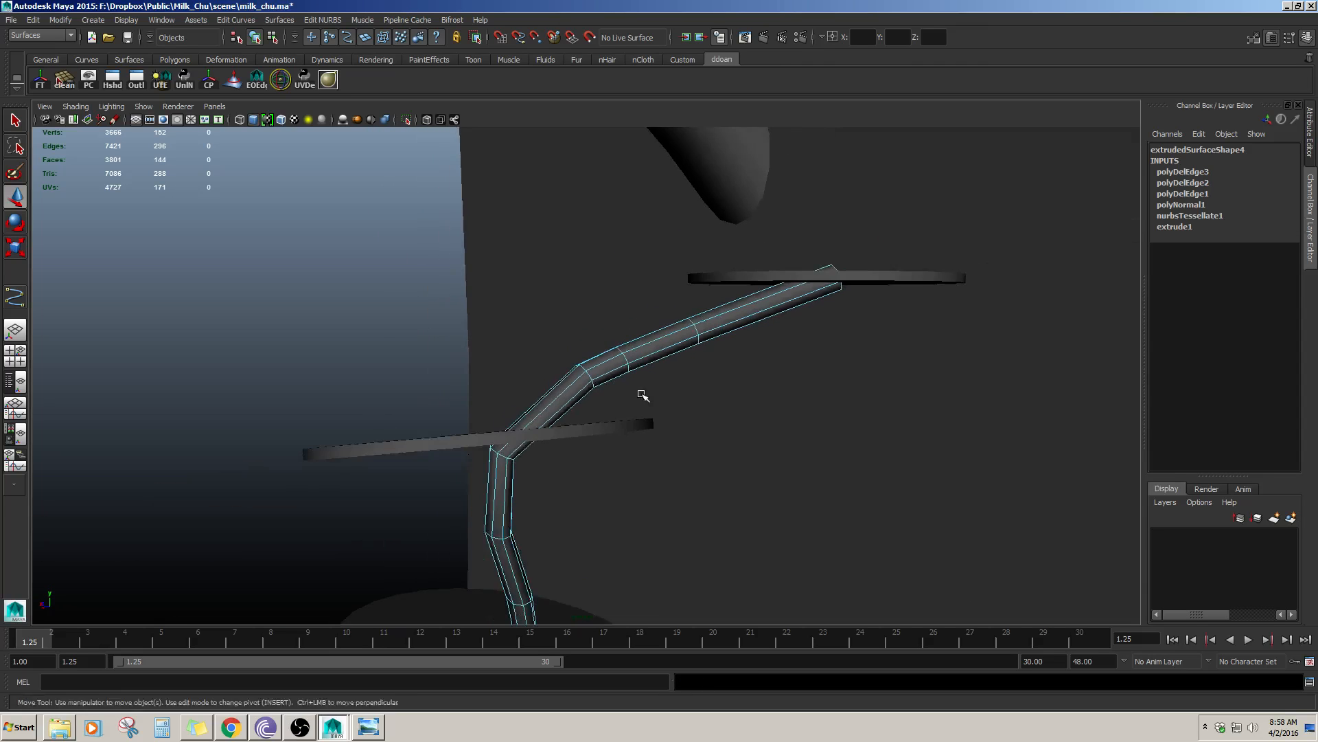
- Insert two edge loops in the lower stem, one above the lowest disc leaf and one near the base
left_click_drag(642, 394, 651, 256, "alt")
left_click_drag(728, 296, 725, 364, "alt")
left_click(768, 337)
left_click(721, 359)
scroll(721, 359, "down", 3)
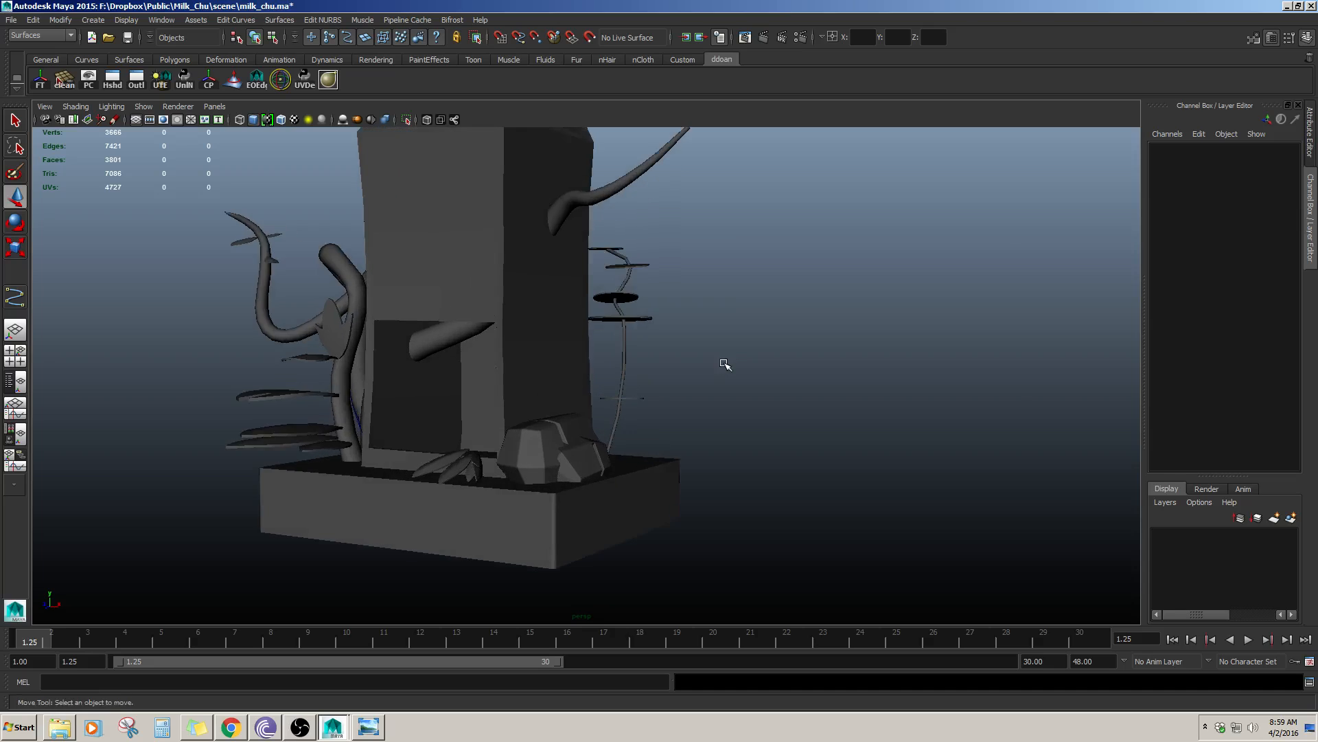
scroll(725, 364, "up", 6)
left_click(595, 317)
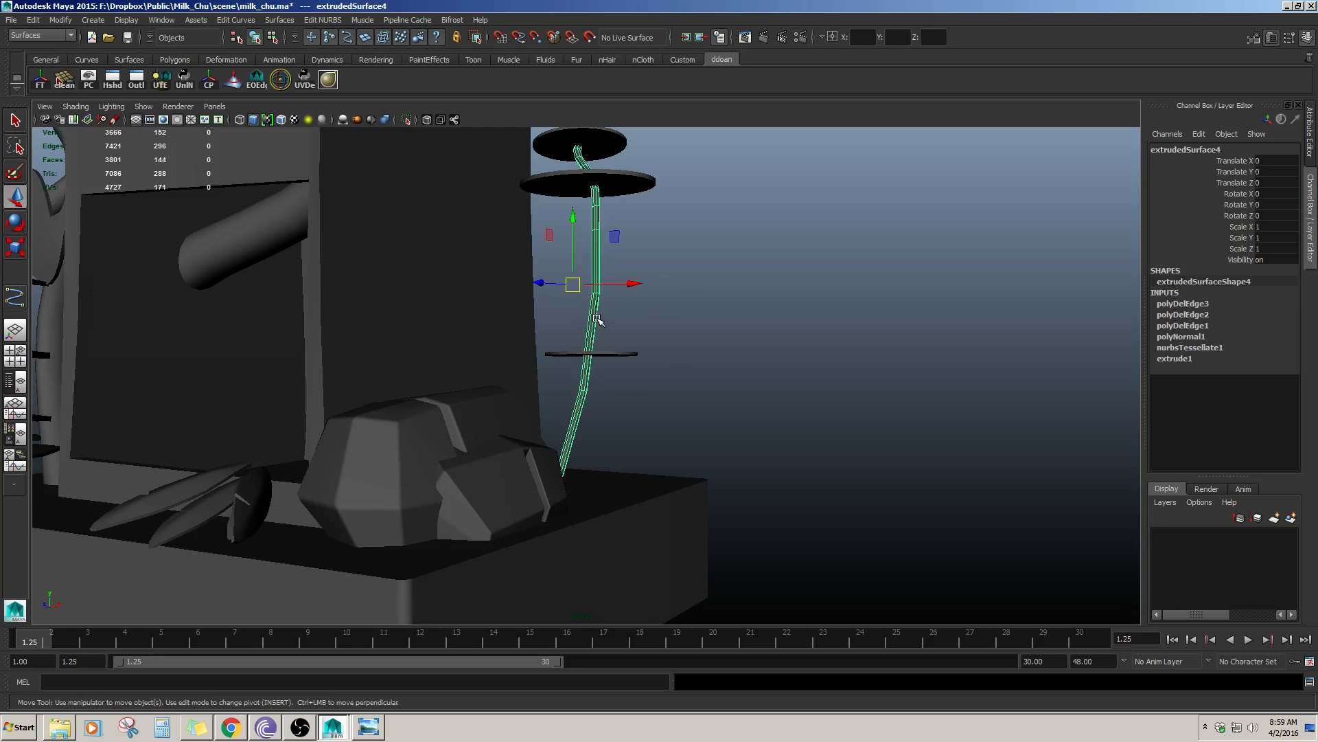
right_click_drag(555, 334, 552, 335, "shift")
scroll(624, 344, "up", 3)
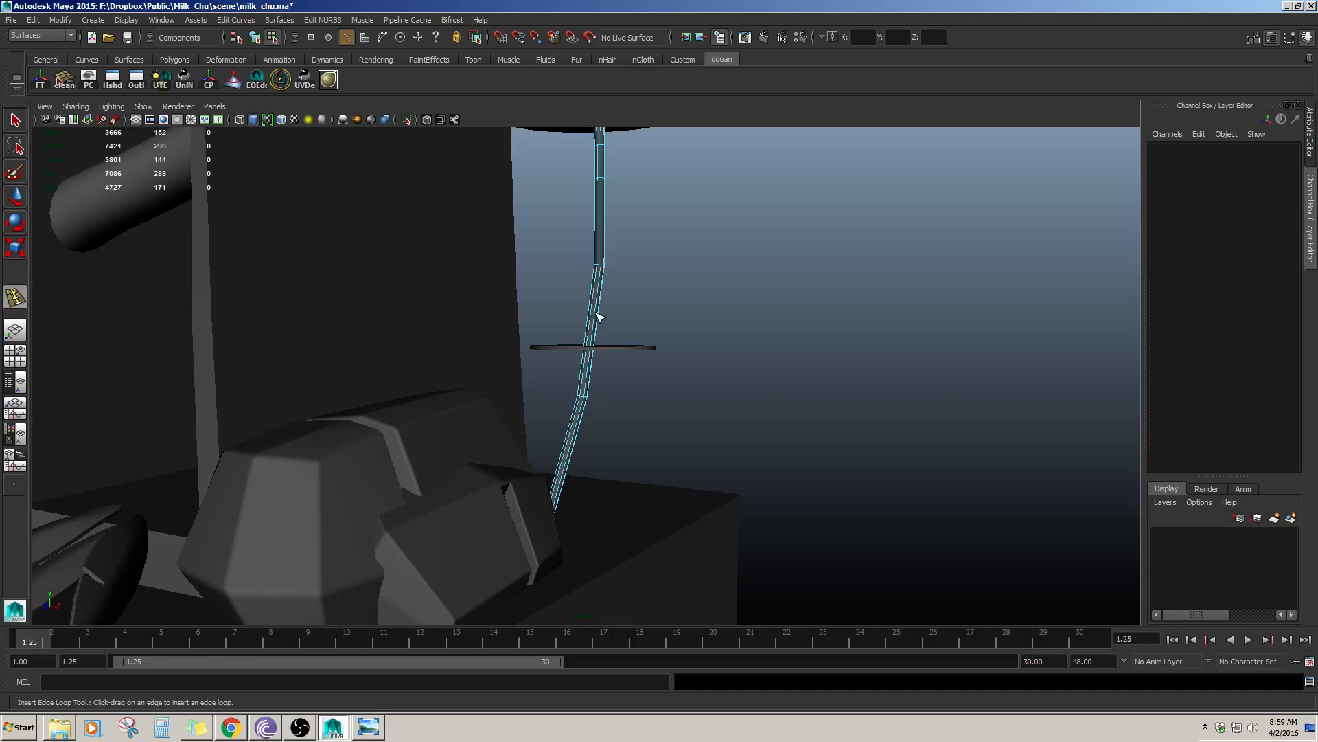
left_click(597, 316)
left_click_drag(613, 341, 573, 352, "alt")
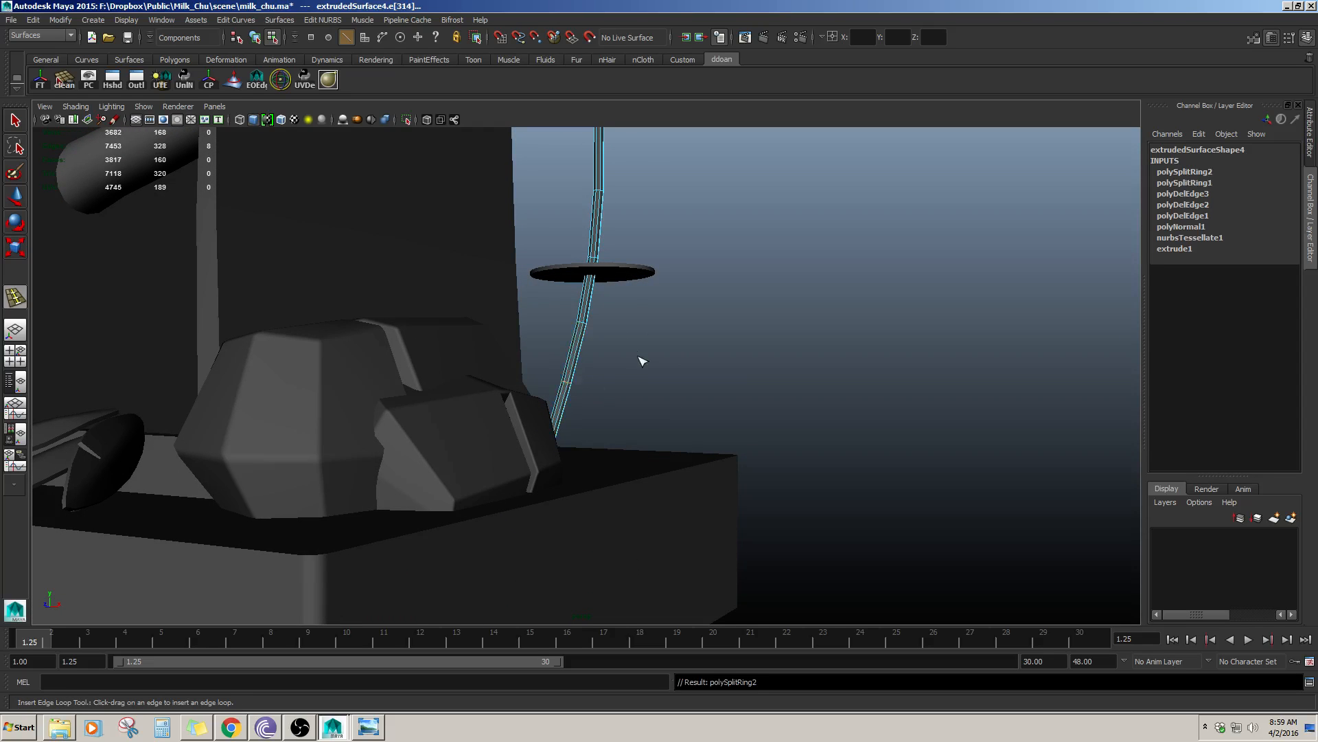
- Return the stem to object mode, check its silhouette, and delete its construction history
scroll(639, 358, "down", 3)
middle_click_drag(643, 359, 666, 433, "alt")
scroll(660, 430, "down", 3)
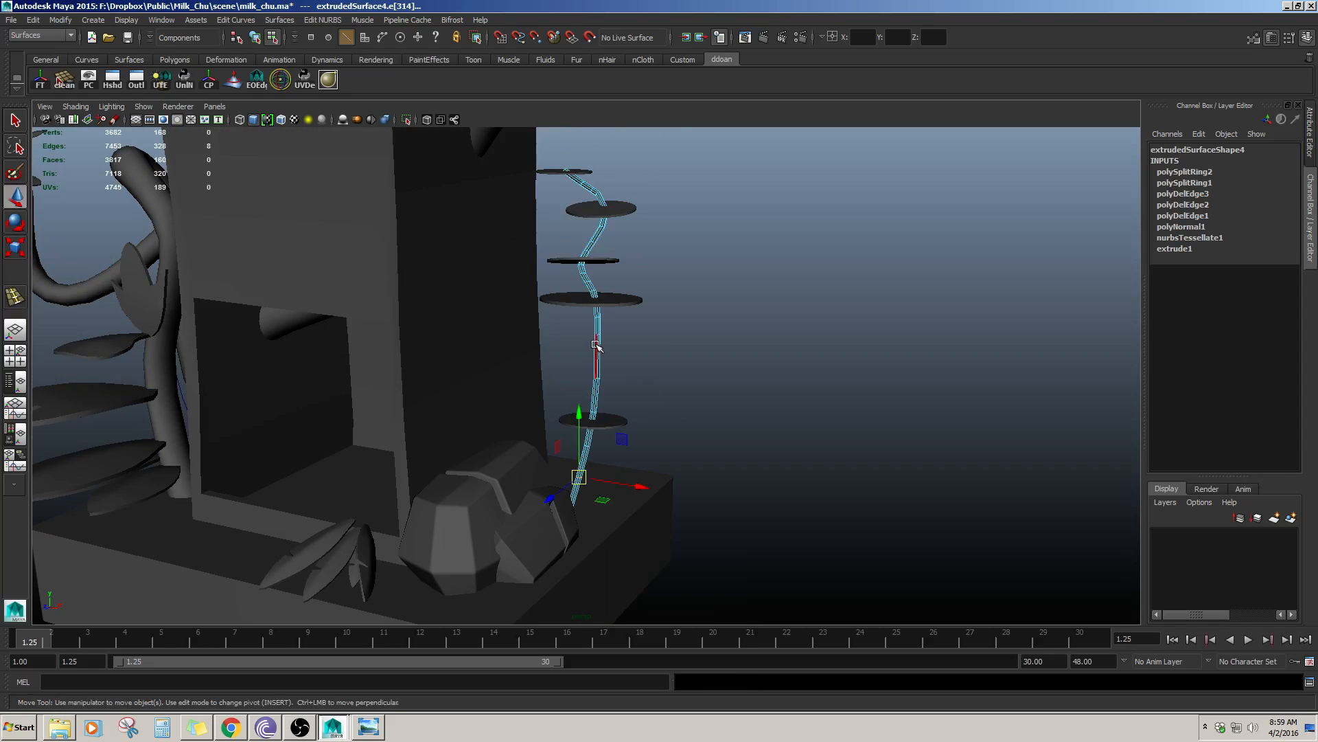
right_click_drag(589, 419, 628, 397)
left_click_drag(646, 395, 692, 392, "alt")
left_click(844, 356)
scroll(745, 374, "down", 3)
scroll(697, 378, "up", 5)
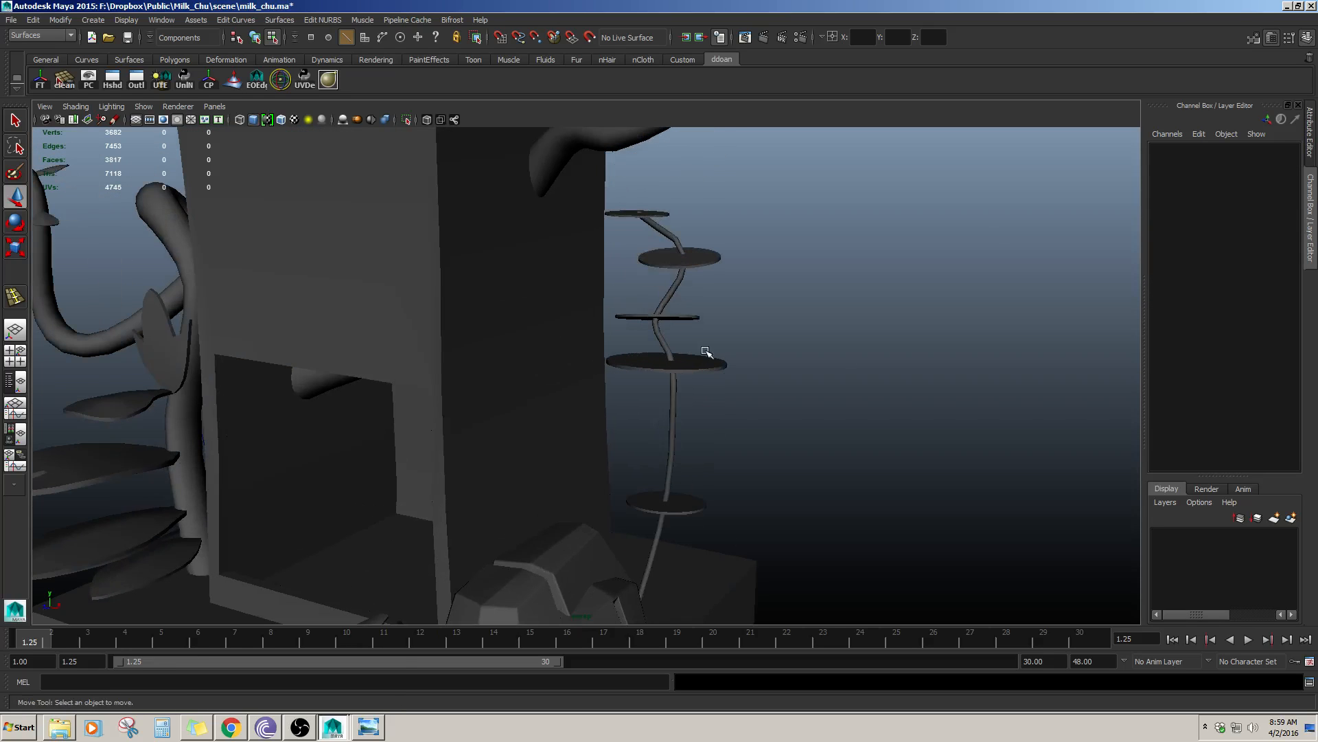
key("F8")
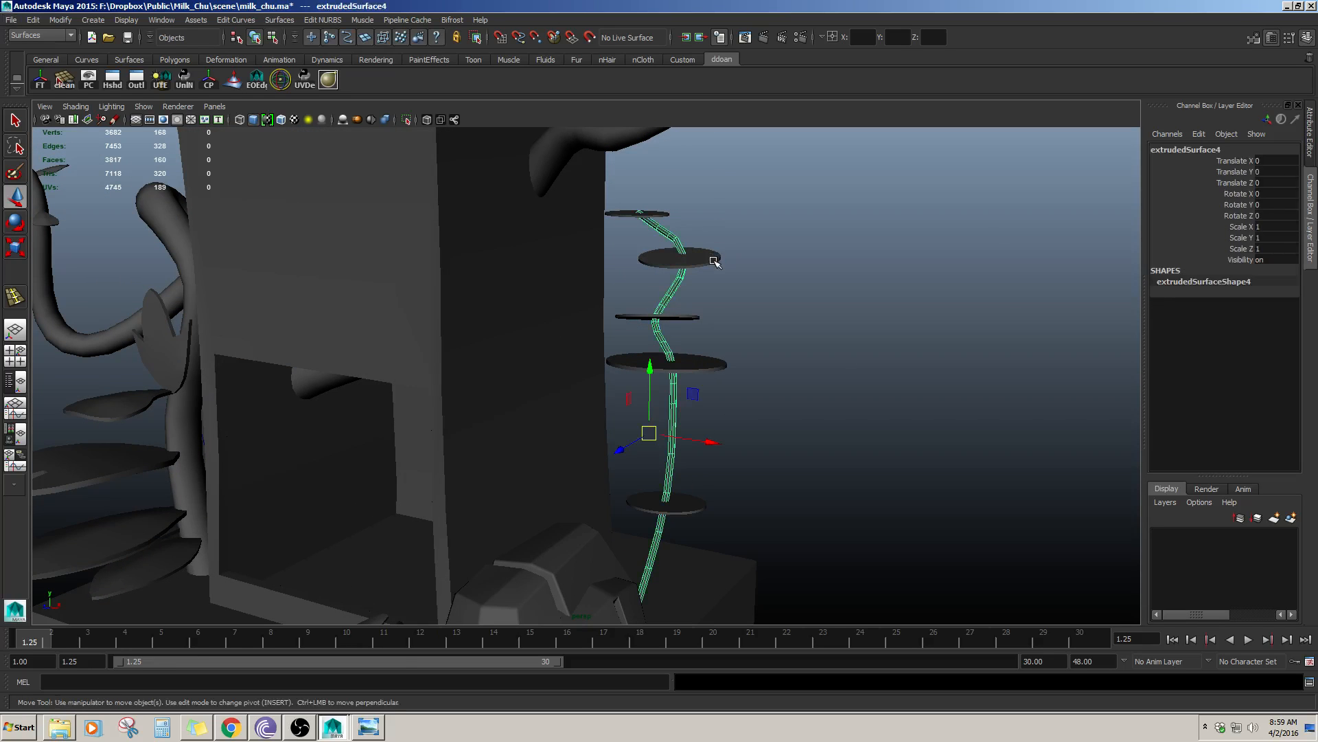
- Isolate the stem and merge its open upper end's vertices into a single pointed tip, then restore the full scene
key("ctrl+1")
left_click_drag(733, 253, 671, 427, "alt")
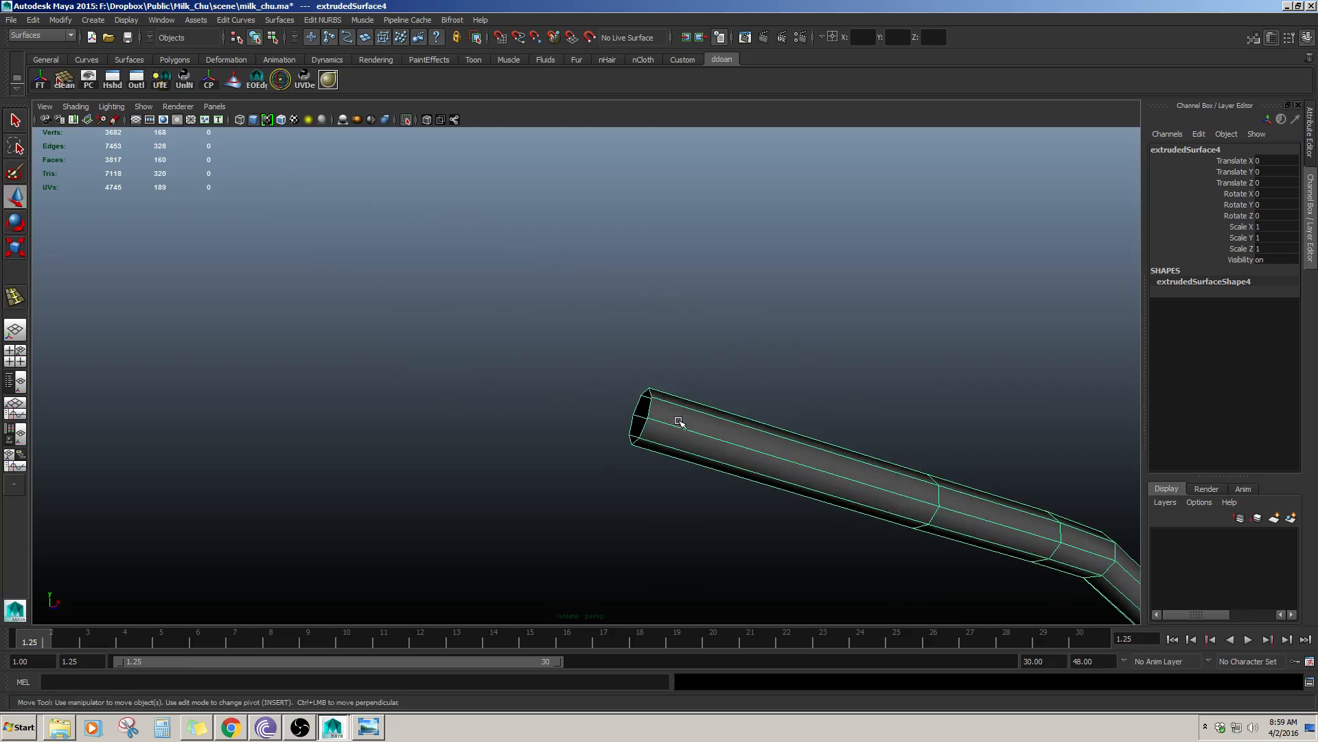
left_click(593, 367)
left_click_drag(594, 367, 740, 430)
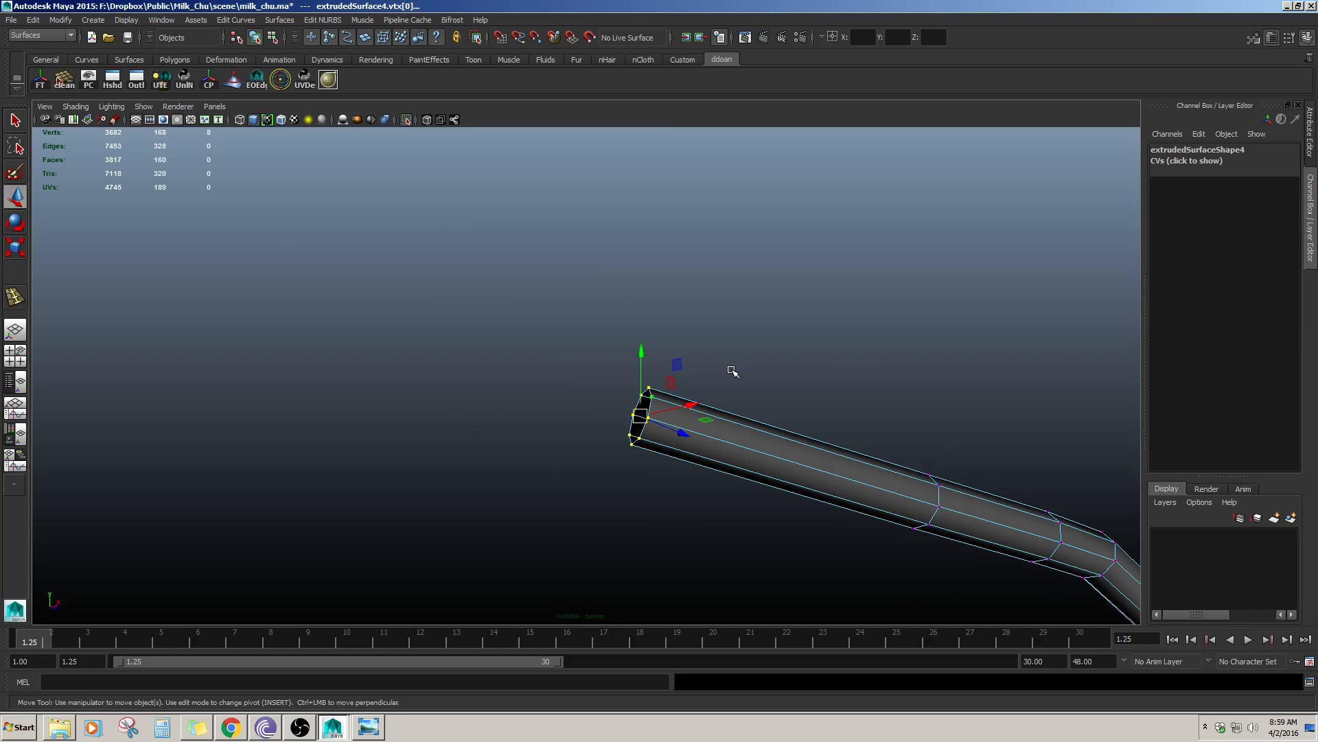
right_click_drag(730, 348, 736, 433, "shift")
scroll(736, 434, "down", 4)
left_click_drag(736, 434, 714, 434, "alt")
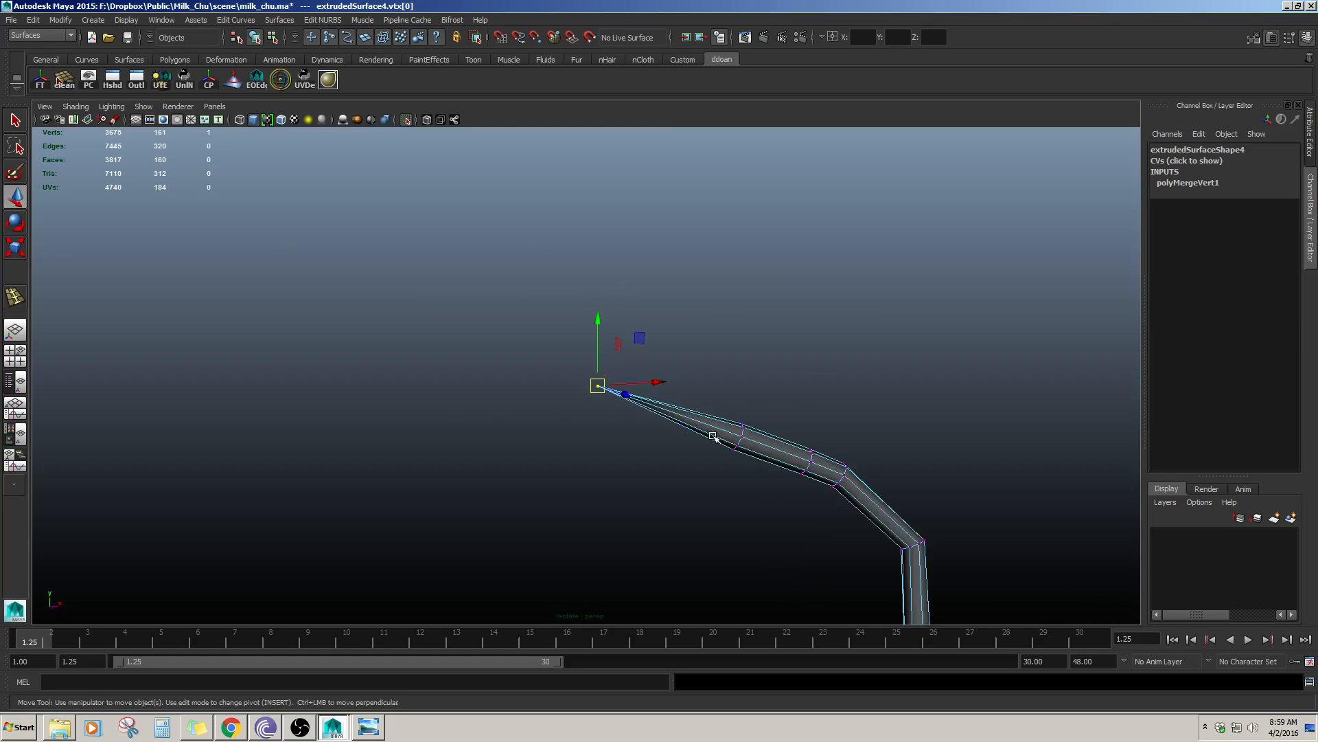
key("F8")
key("shift+i")
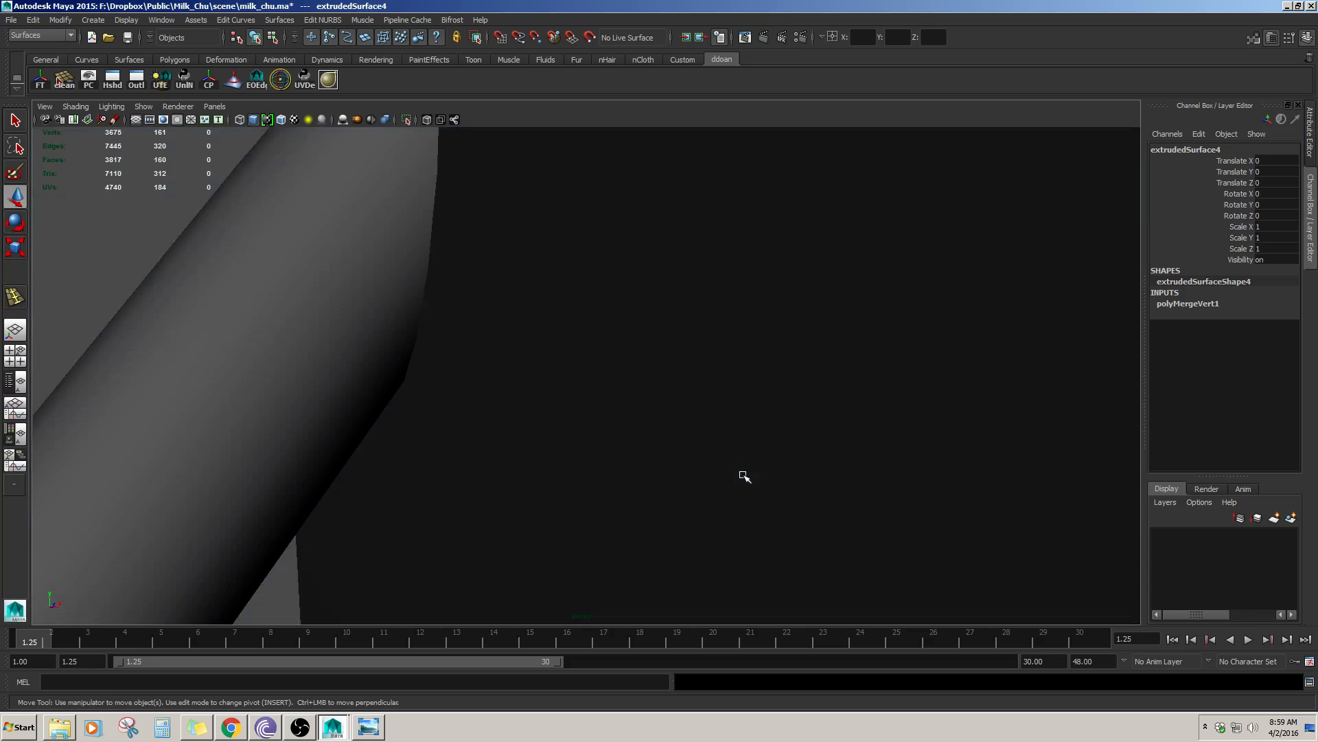
- Adjust the stem's merged tip vertex against the underside of the topmost disc leaf and return the stem to object mode
scroll(745, 477, "down", 6)
left_click_drag(745, 476, 693, 385, "alt")
left_click(788, 402)
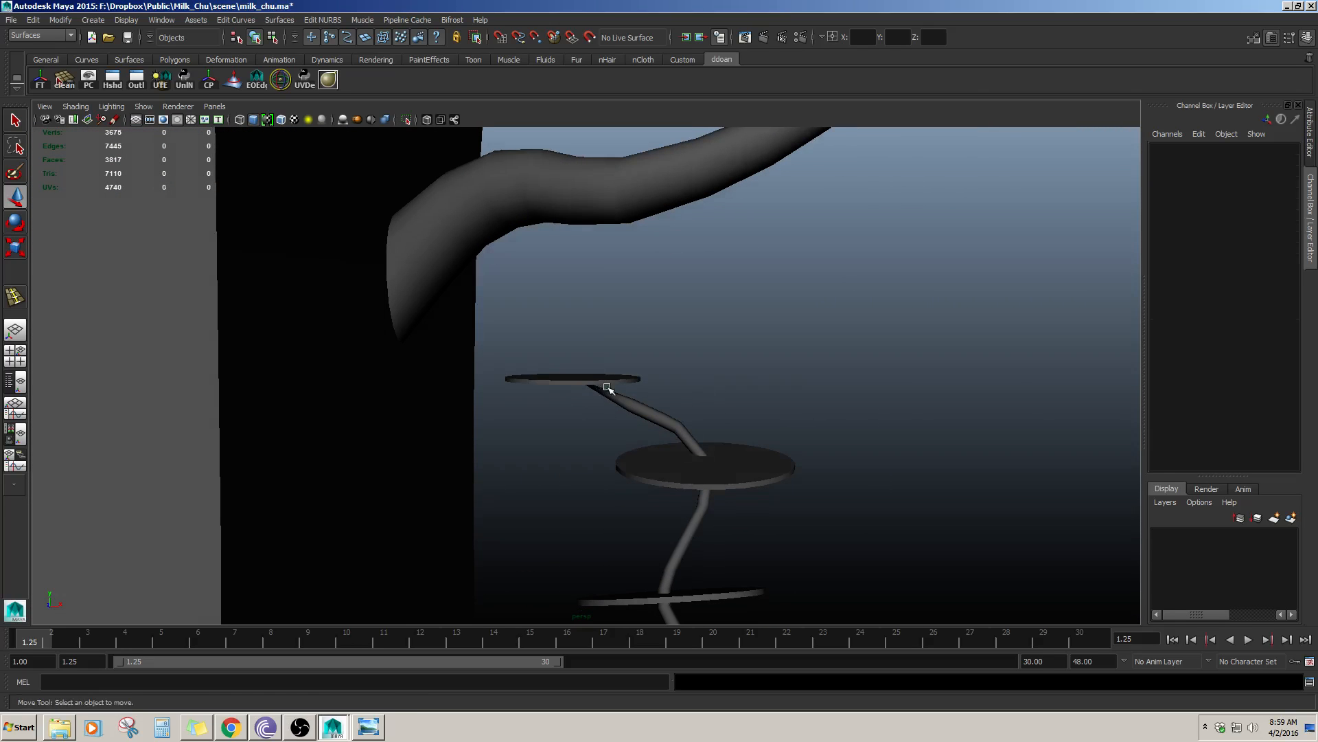
left_click(624, 406)
left_click_drag(627, 414, 615, 390, "alt")
right_click_drag(615, 391, 574, 385)
left_click_drag(558, 359, 599, 406)
left_click(632, 439)
scroll(632, 439, "down", 5)
right_click_drag(569, 479, 613, 453)
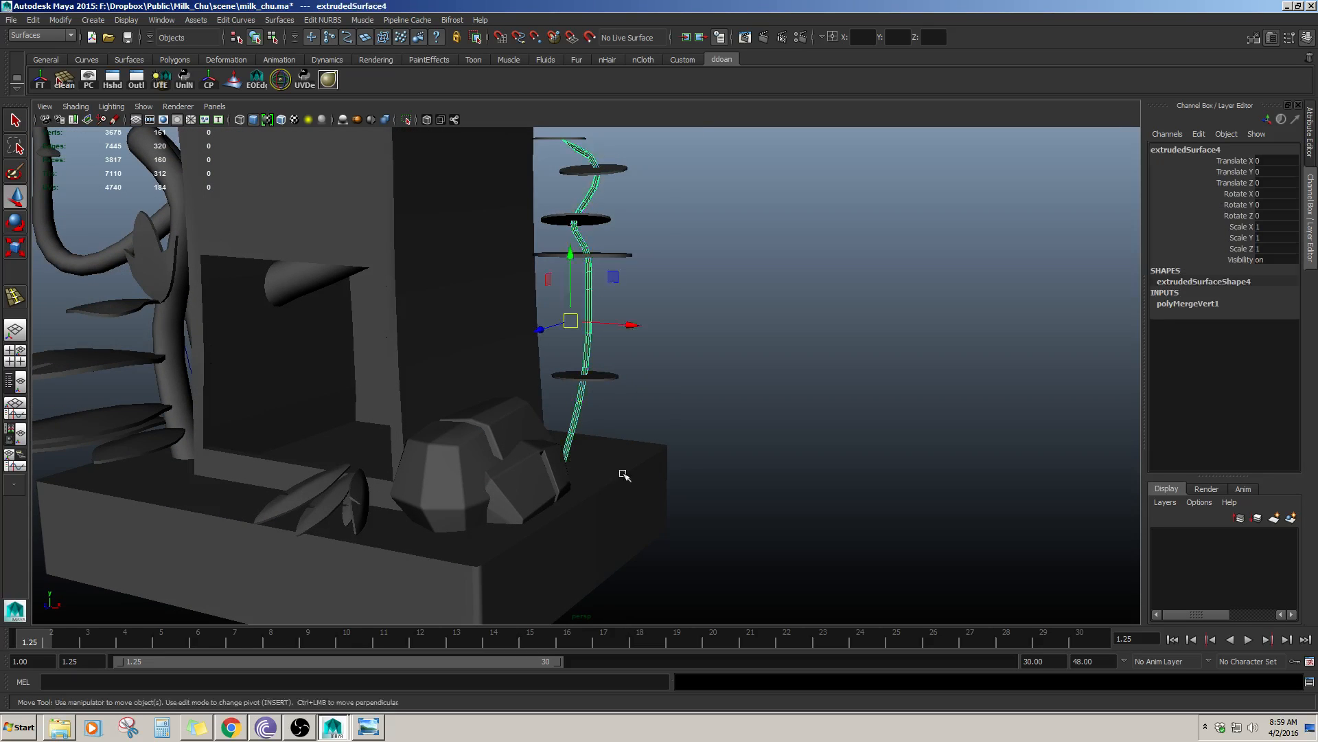
- Select the stem with all five disc leaves and move them together by -0.044 along Z
left_click_drag(623, 474, 660, 423, "alt")
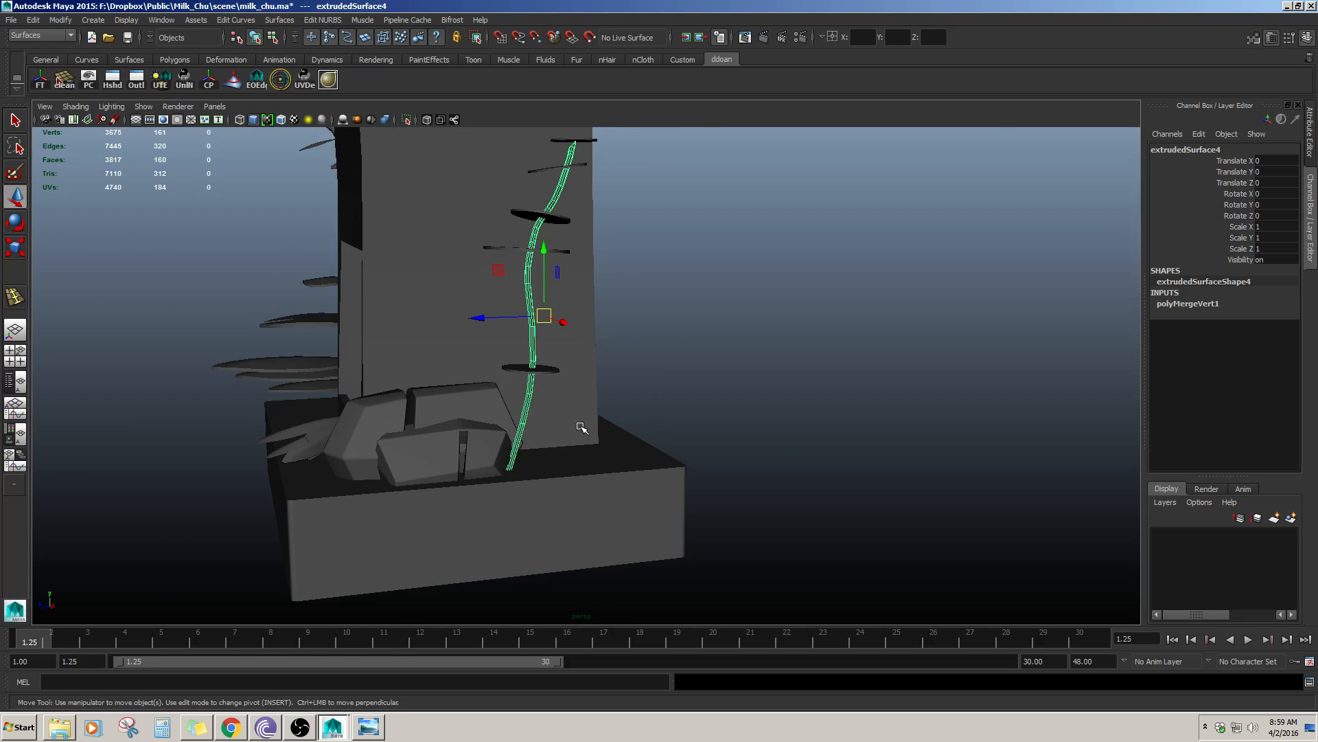
mouse_move(579, 429)
left_mouse_down("alt")
mouse_move(721, 377)
mouse_move(648, 364)
mouse_move(604, 398)
mouse_move(603, 377)
mouse_move(686, 371)
mouse_move(617, 406)
mouse_move(628, 375)
mouse_move(579, 453)
left_mouse_up("alt")
left_click(721, 377)
left_click(570, 438)
scroll(575, 435, "up", 3)
left_click(579, 453, "shift")
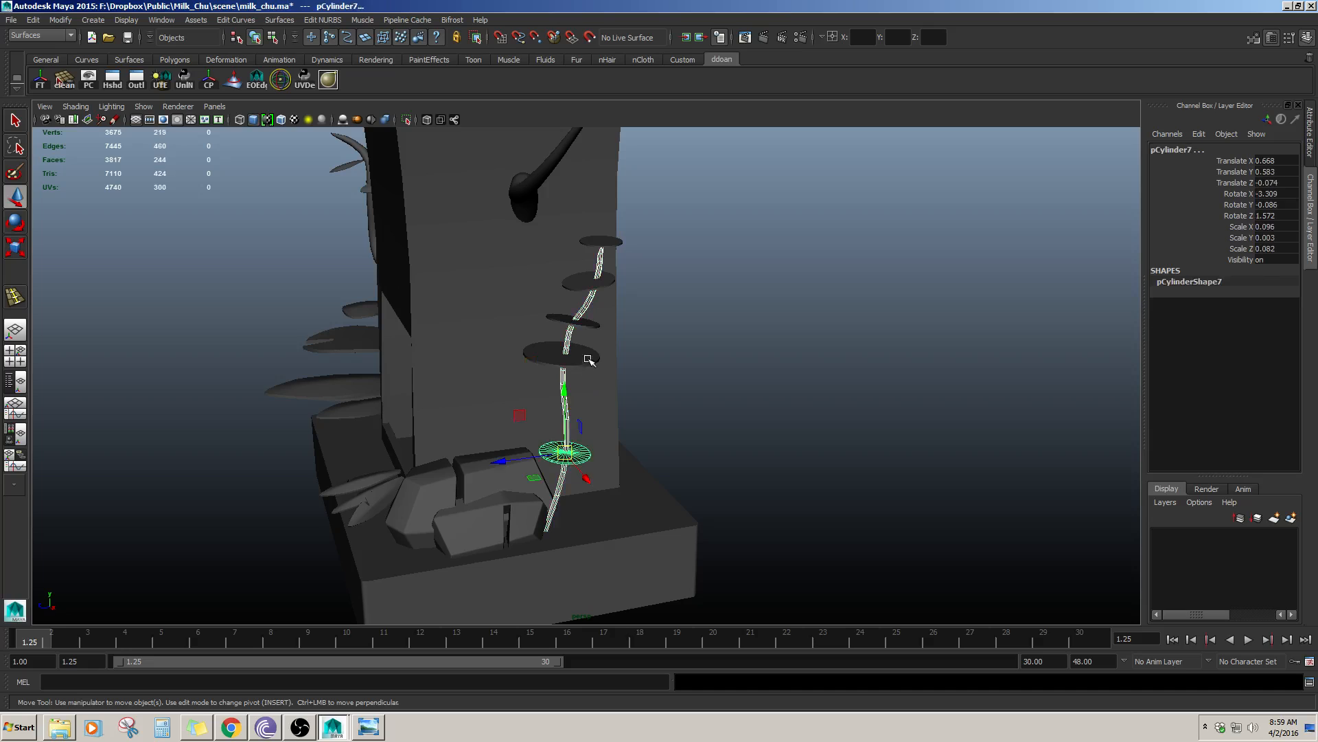
left_click(611, 242)
left_click_drag(611, 242, 576, 294, "alt")
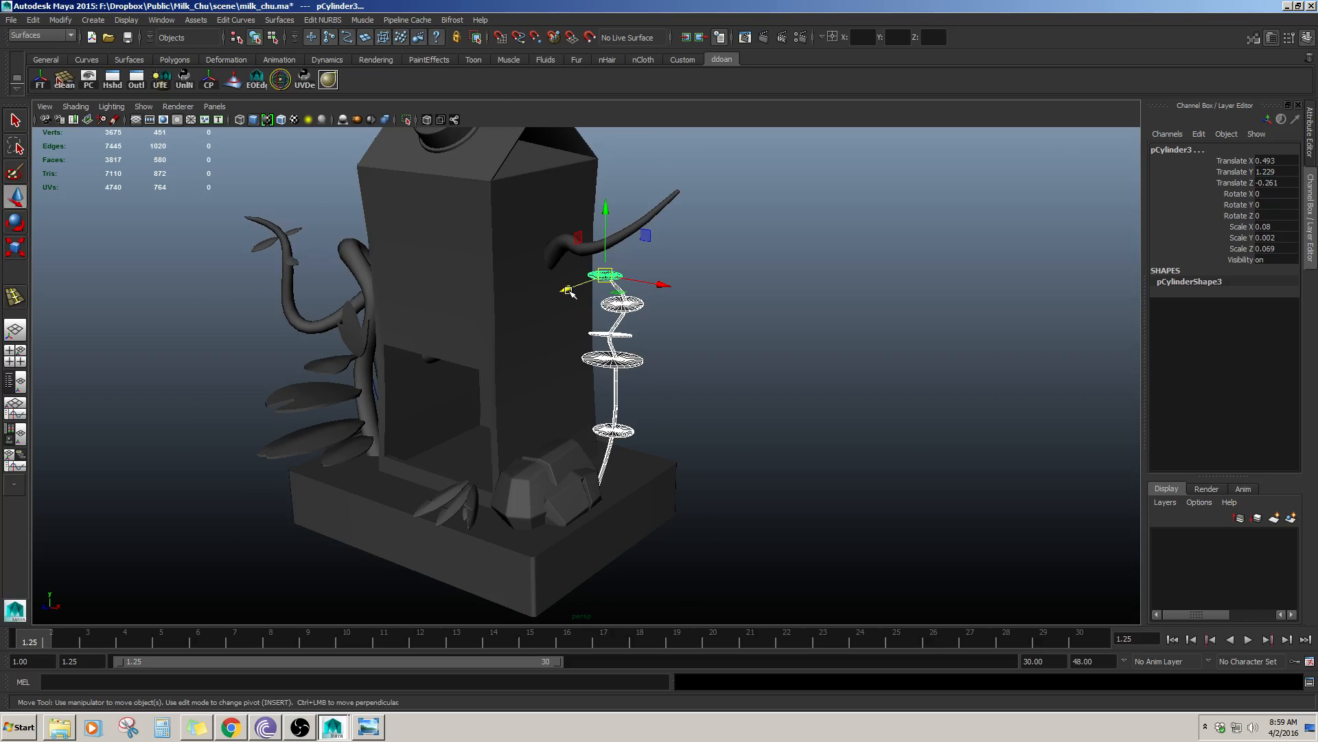
left_click(703, 348)
- Rotate the small rock beside the carton to -175.796, 5.616, 60.162 and move it to X 0.675, Z 0.067
scroll(714, 405, "down", 4)
mouse_move(725, 420)
left_mouse_down("alt")
mouse_move(706, 435)
mouse_move(646, 410)
mouse_move(723, 414)
left_mouse_up("alt")
scroll(724, 415, "down", 2)
scroll(721, 420, "up", 2)
scroll(721, 421, "up", 3)
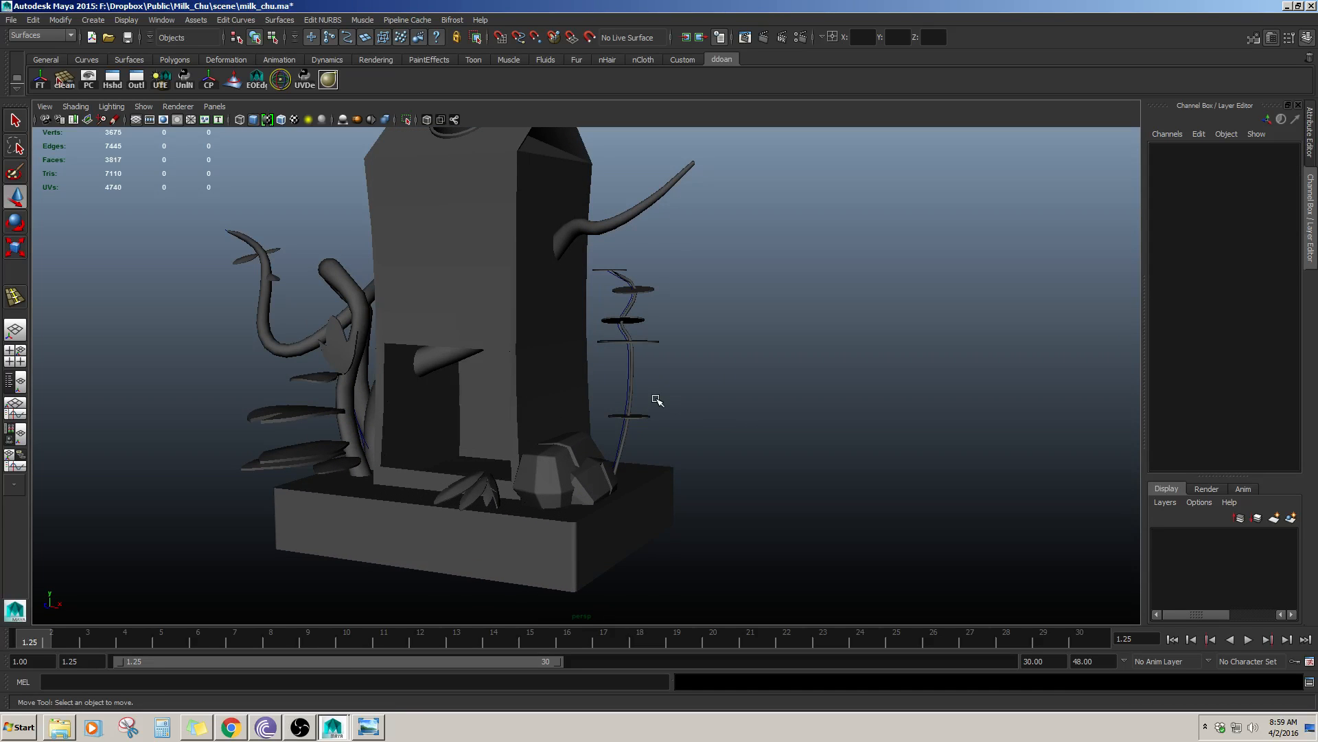
left_click_drag(657, 400, 611, 400, "alt")
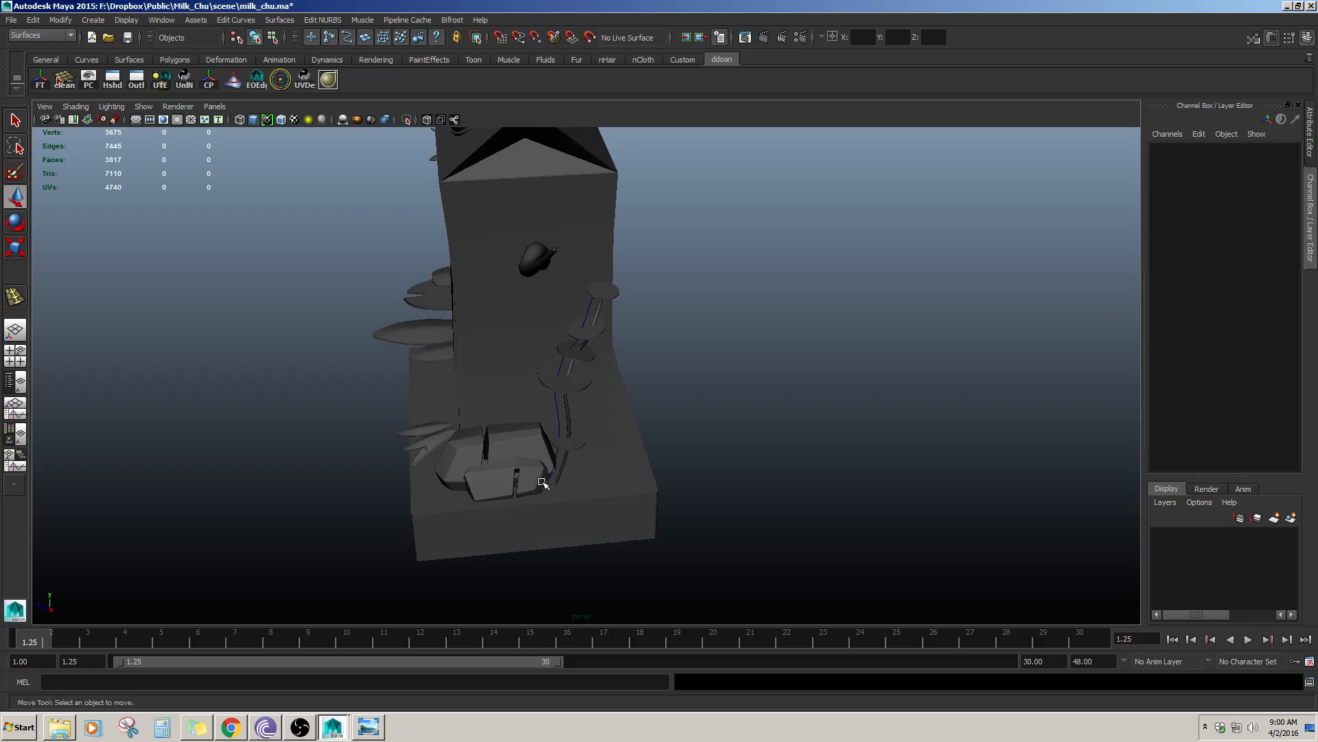
mouse_move(543, 483)
left_mouse_down("alt")
mouse_move(537, 461)
mouse_move(547, 465)
left_mouse_up("alt")
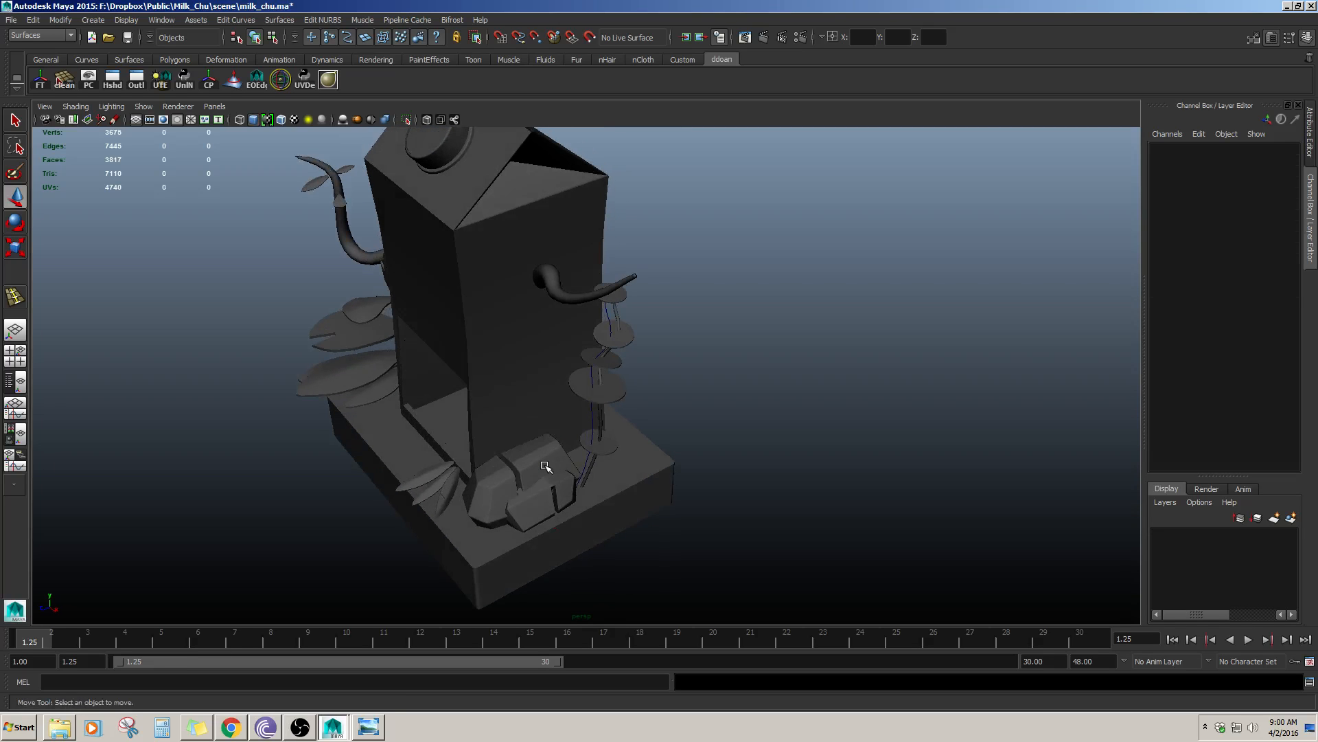
left_click(550, 495)
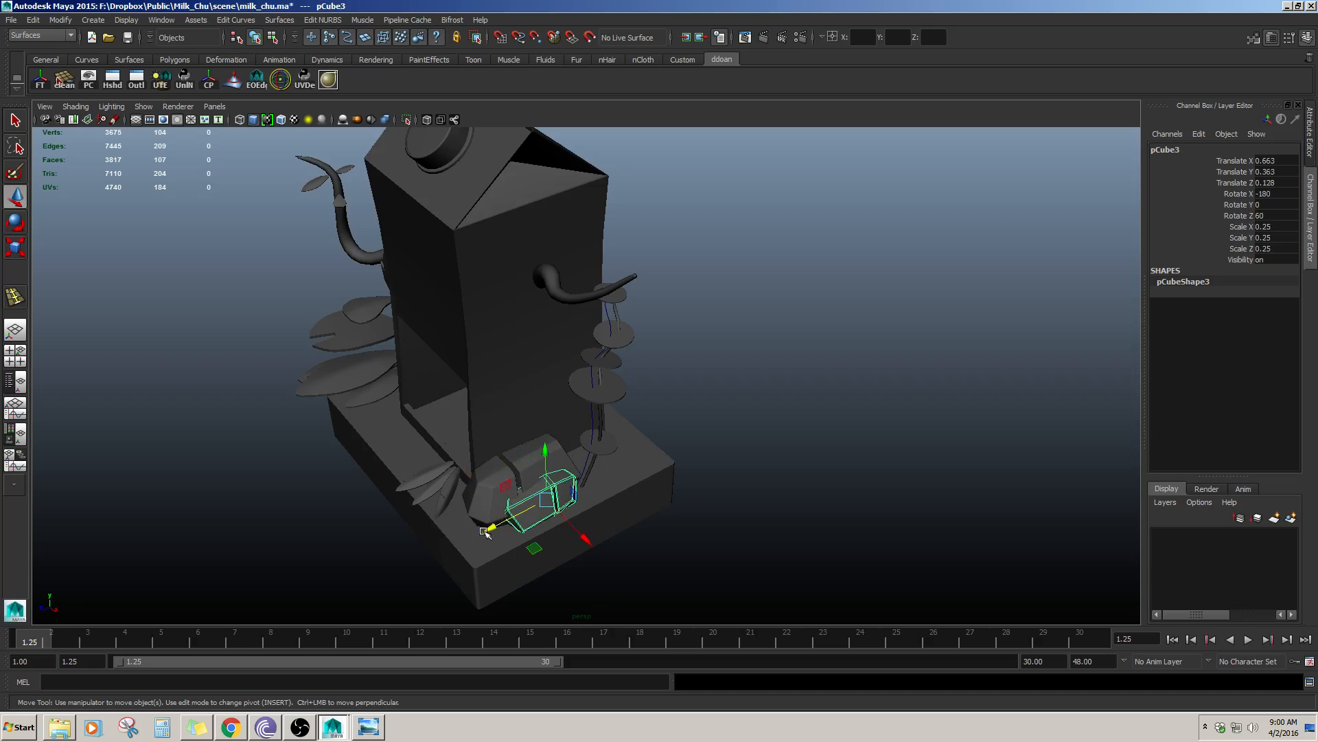
left_click_drag(508, 526, 640, 536, "alt")
key("e")
key("w")
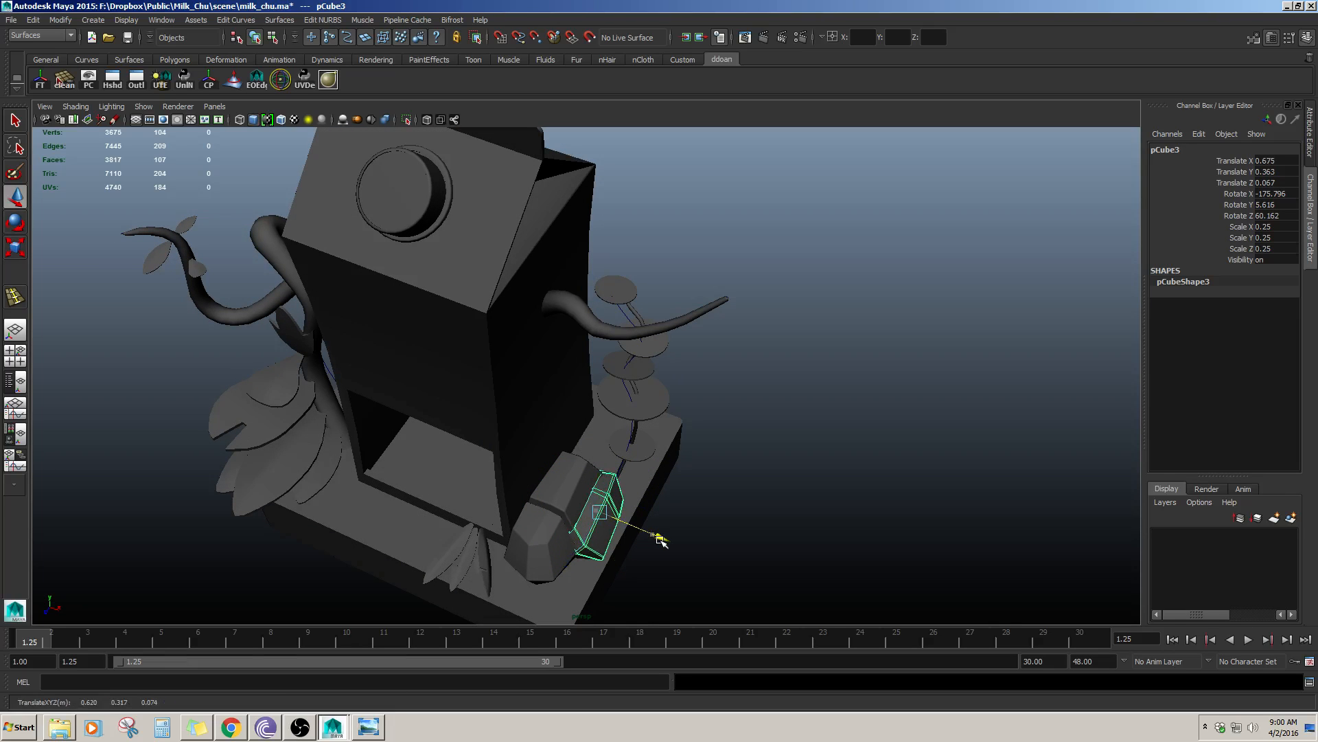
left_click(765, 479)
- Delete the leftover guide curve running alongside the stem of disc leaves
left_click_drag(765, 478, 734, 362, "alt")
scroll(734, 362, "up", 3)
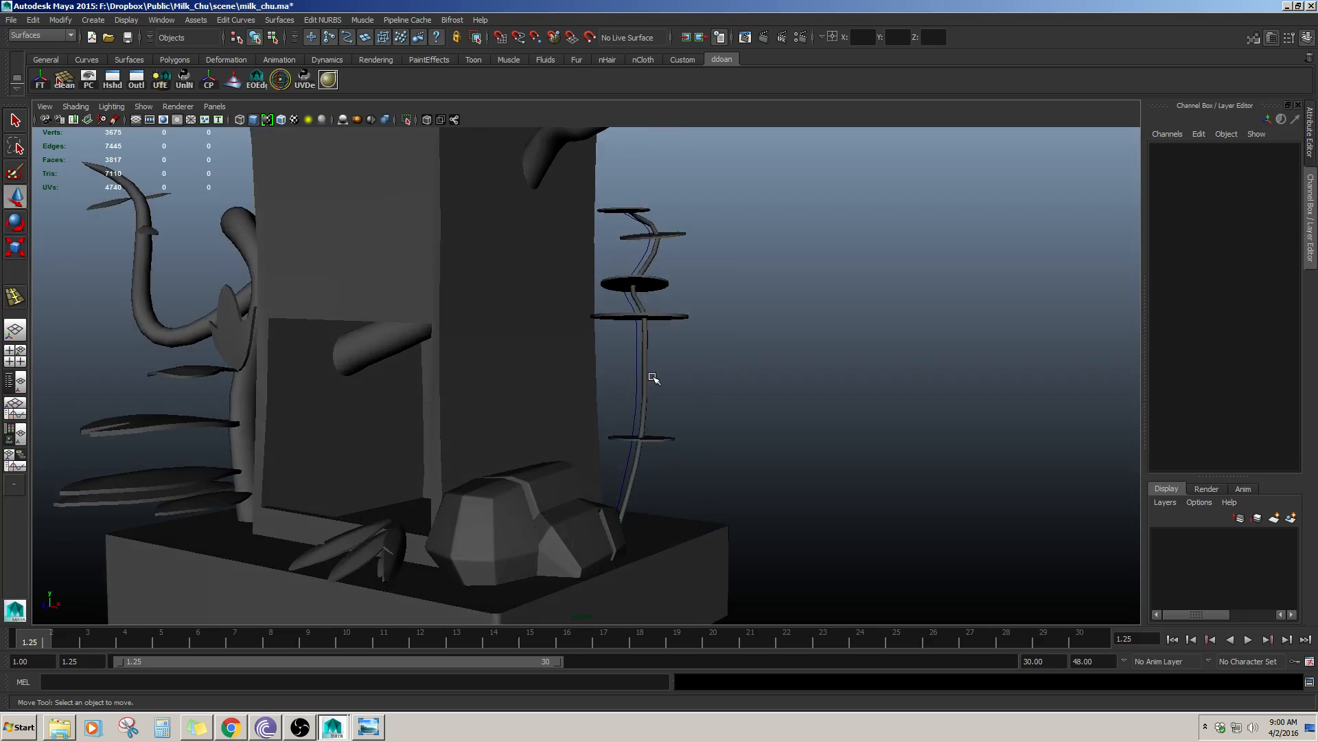
left_click(637, 375)
key("Delete")
scroll(598, 388, "down", 4)
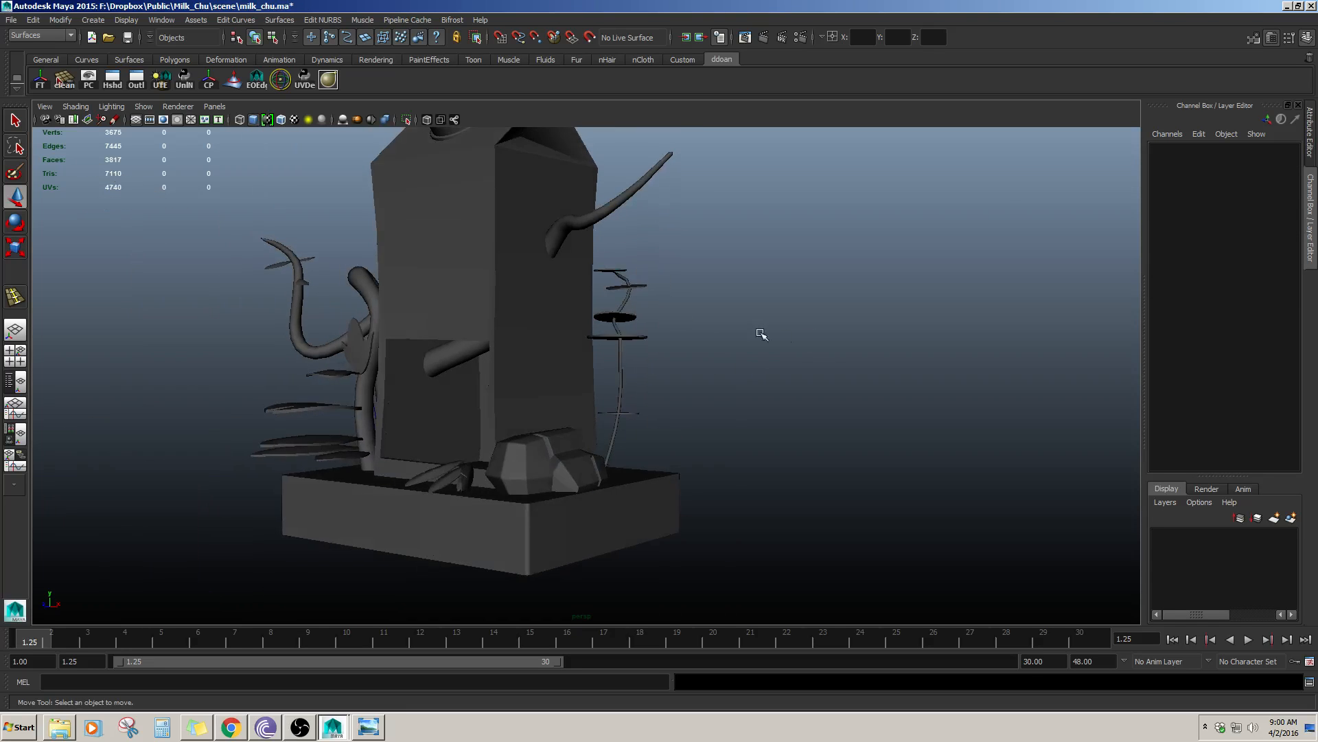
- Move the stem's edge loop nearest the tip closer to the topmost disc leaf
left_click_drag(762, 332, 624, 278, "alt")
left_click(646, 281)
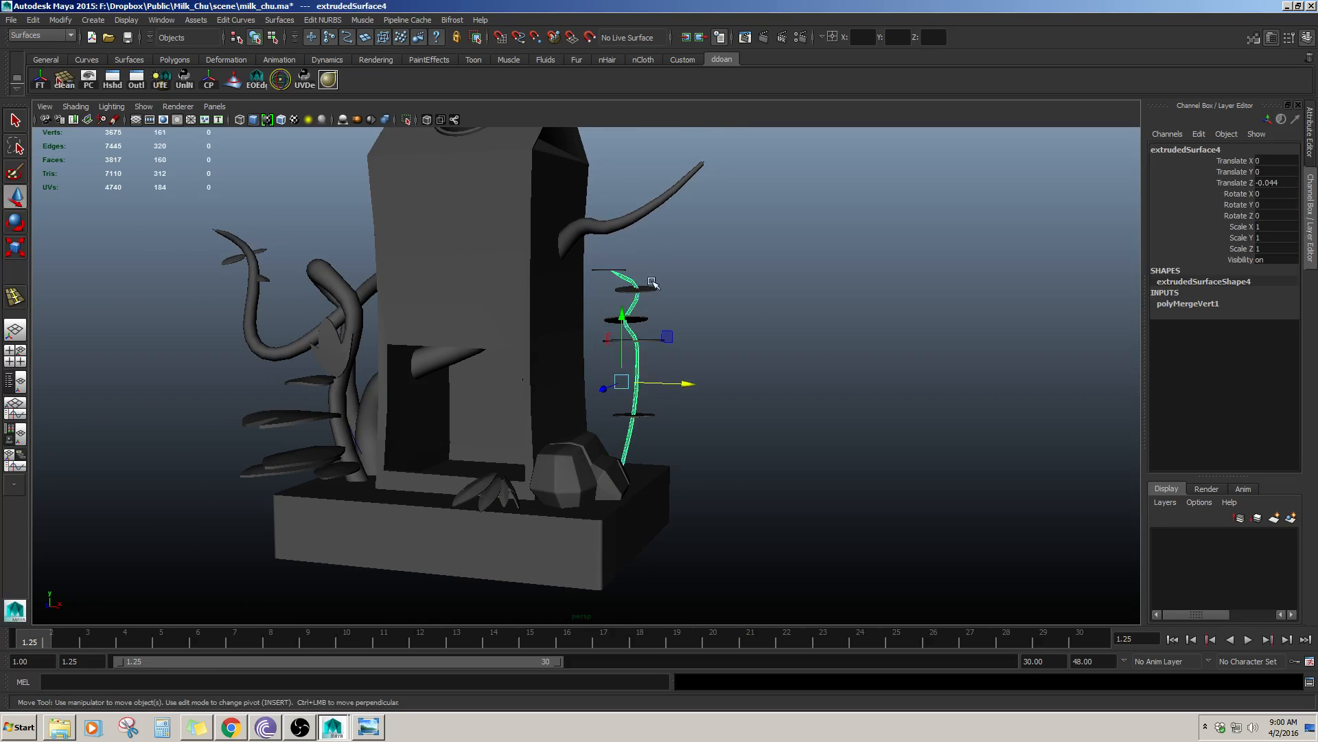
scroll(684, 288, "up", 5)
left_click_drag(661, 346, 853, 462, "alt")
scroll(750, 391, "up", 4)
middle_click_drag(758, 418, 706, 451, "alt")
scroll(706, 451, "up", 5)
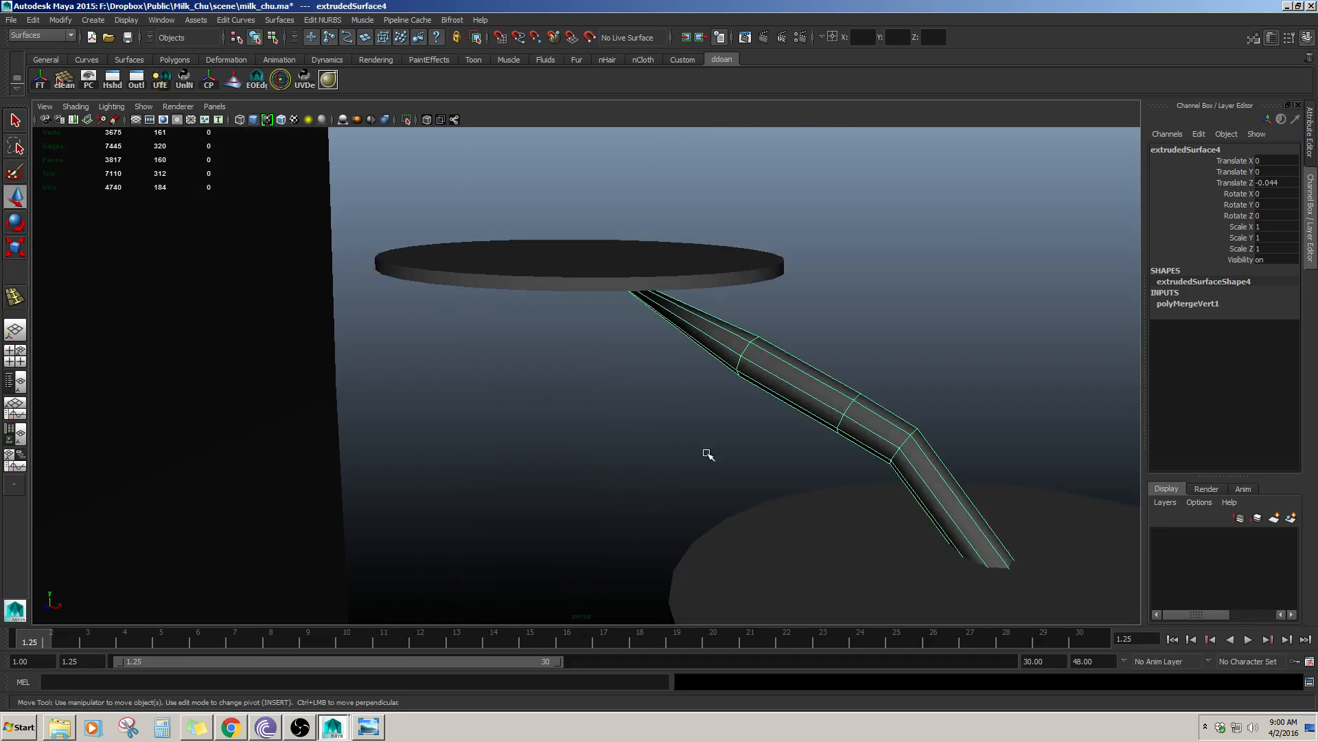
scroll(707, 433, "down", 2)
mouse_move(706, 428)
left_mouse_down("alt")
mouse_move(714, 403)
mouse_move(718, 414)
left_mouse_up("alt")
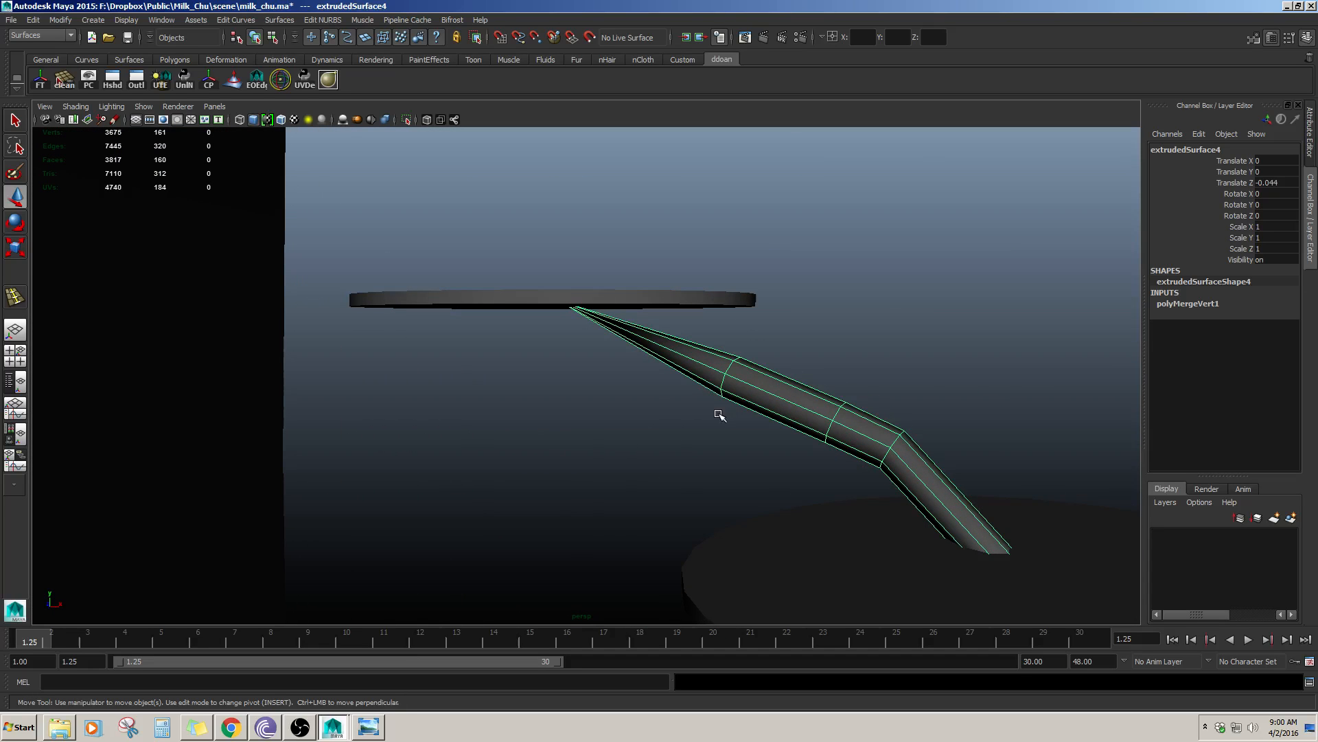
right_click_drag(723, 373, 723, 337)
double_click(727, 370)
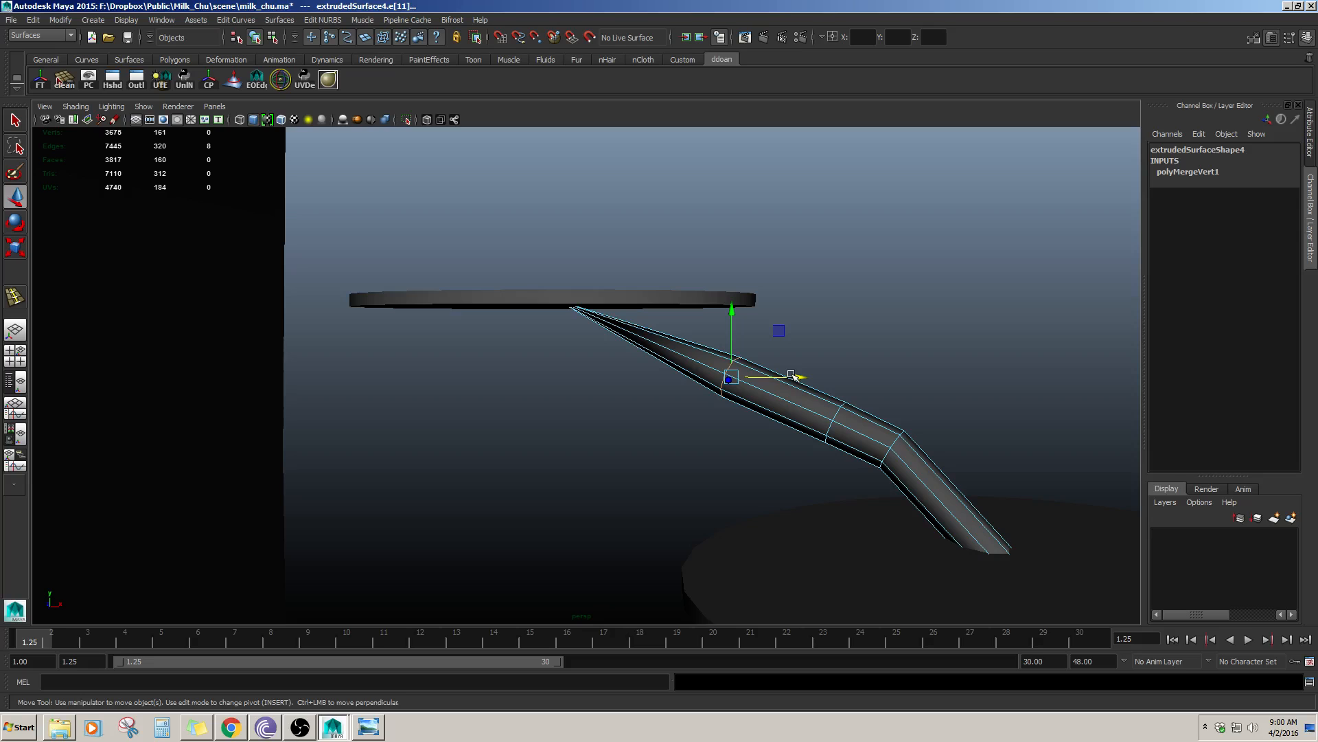
left_click_drag(793, 376, 664, 475, "alt")
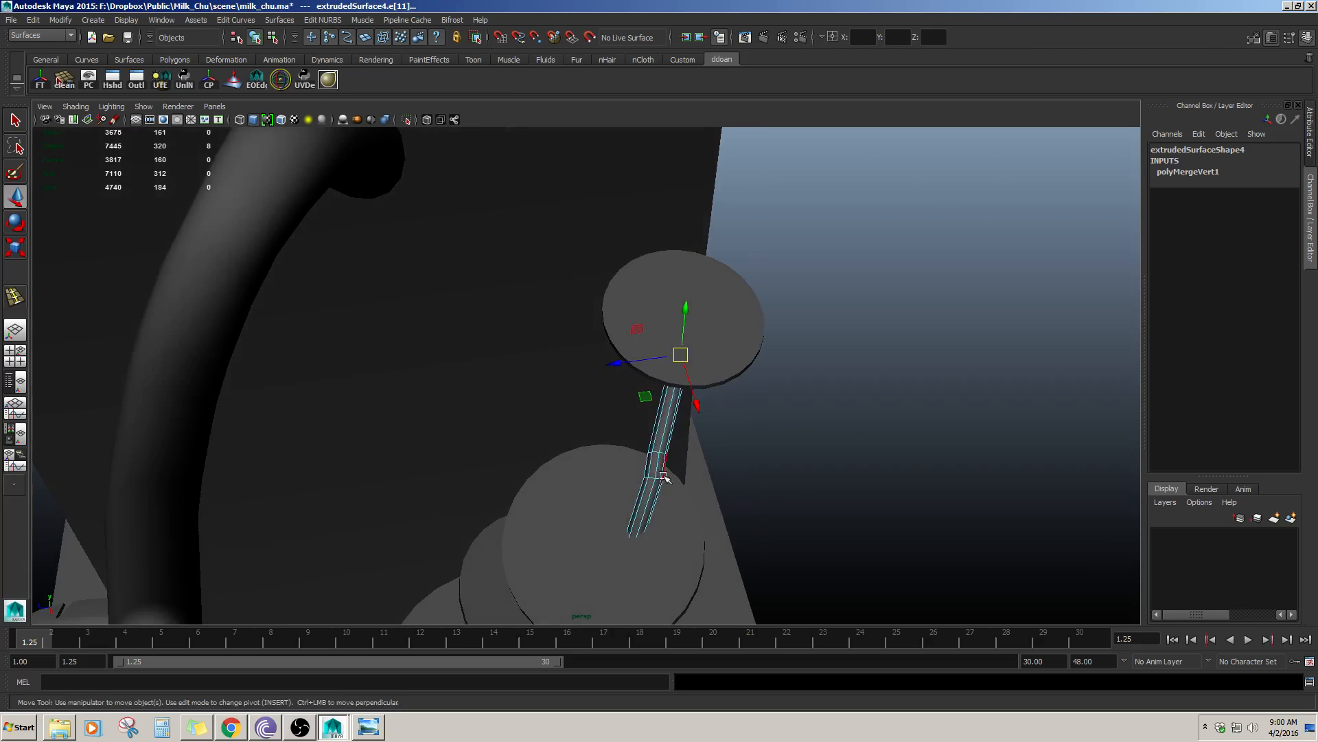
- Reposition the edge loop just above the second disc leaf to smooth the stem's upper bend
right_click_drag(665, 476, 709, 486, "alt")
middle_click_drag(709, 486, 592, 343, "alt")
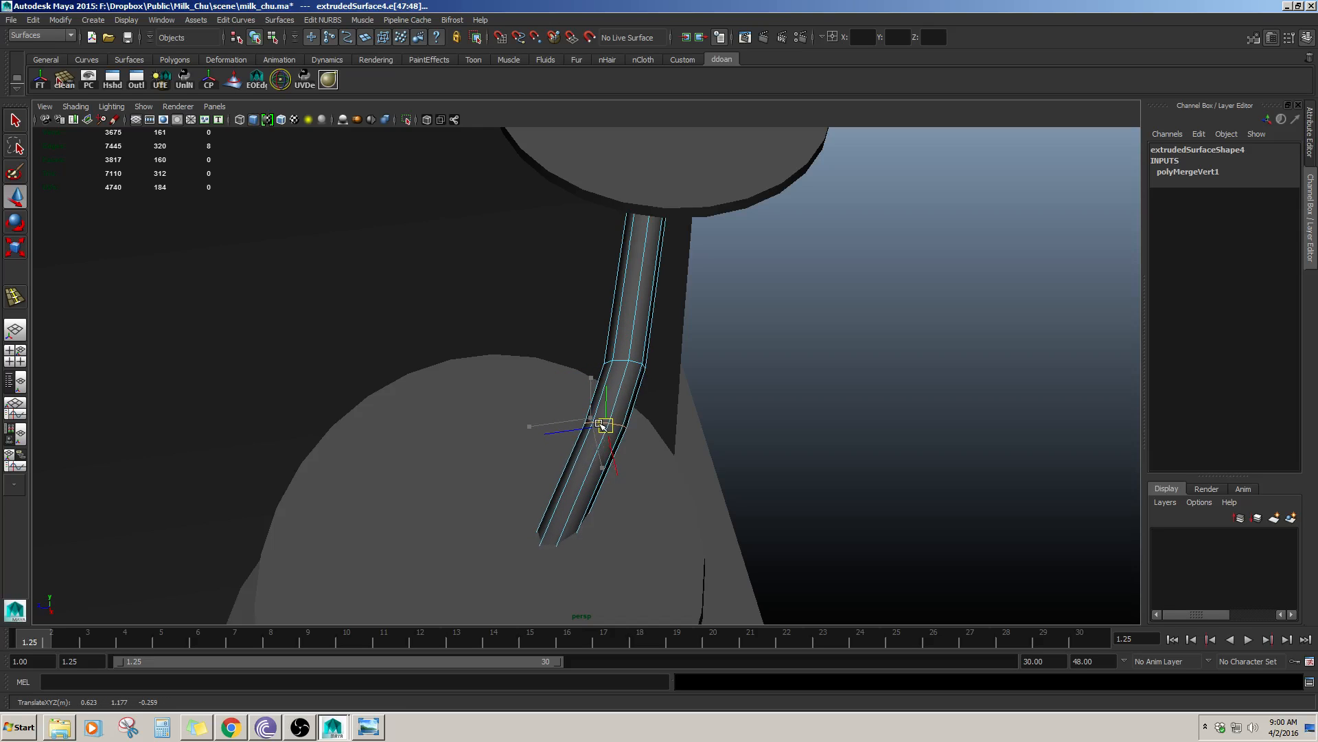
left_click_drag(601, 427, 706, 424, "alt")
right_click_drag(529, 357, 560, 324, "alt")
middle_click_drag(559, 324, 508, 443, "alt")
right_click_drag(508, 444, 565, 447, "alt")
mouse_move(565, 447)
left_mouse_down("alt")
mouse_move(571, 418)
mouse_move(578, 442)
left_mouse_up("alt")
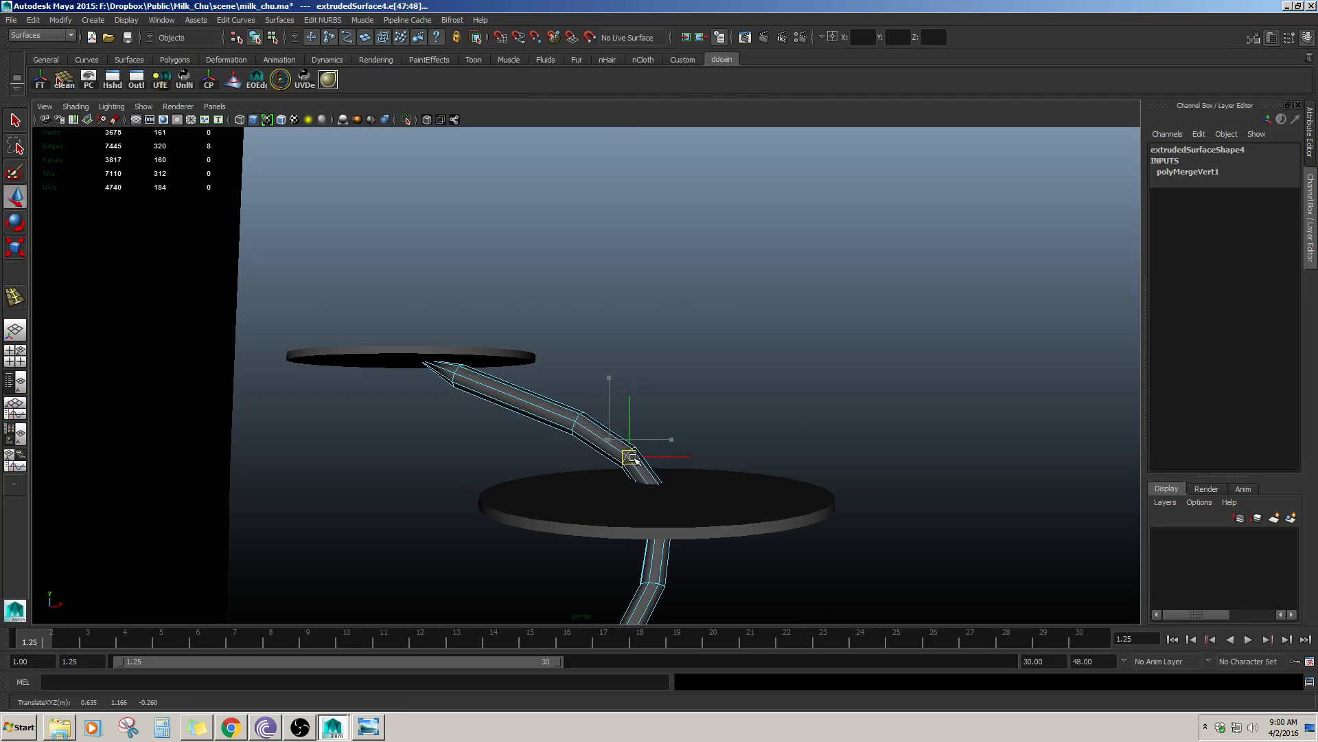
left_click_drag(748, 398, 537, 368, "alt")
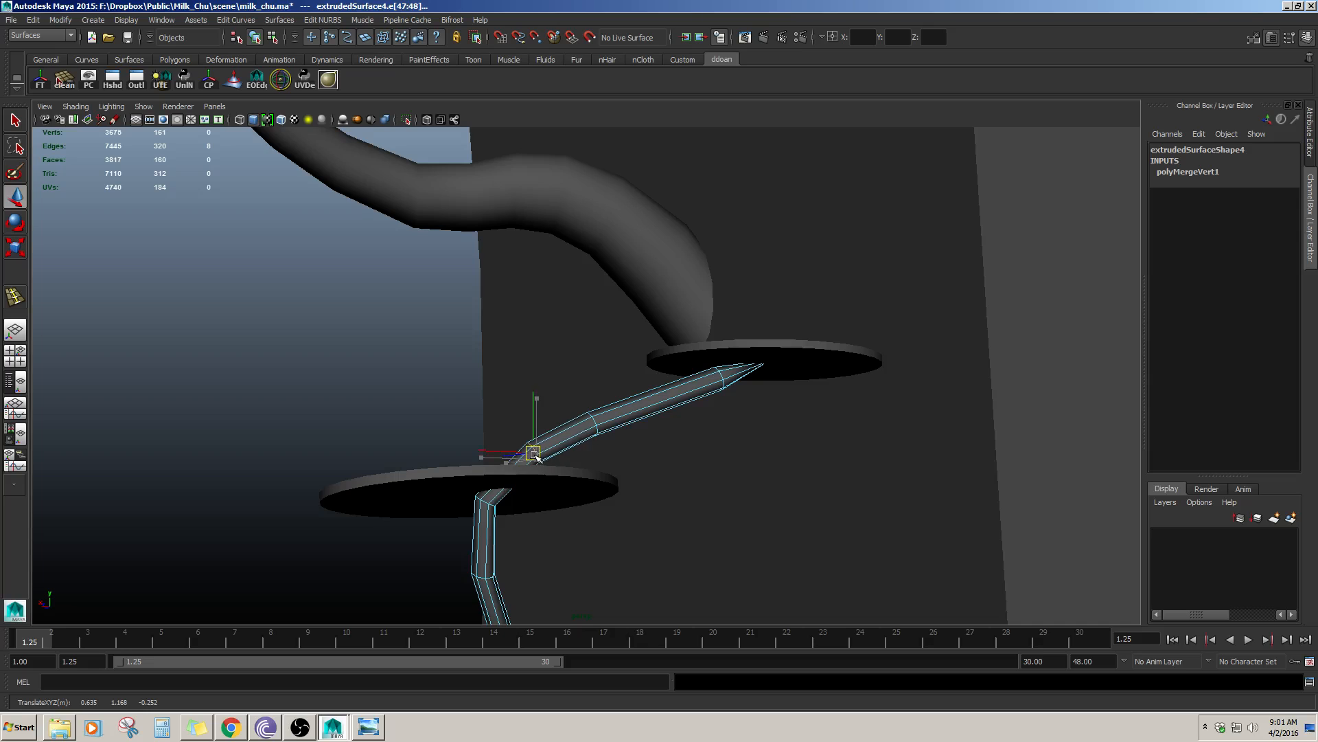
left_click_drag(534, 455, 781, 497, "alt")
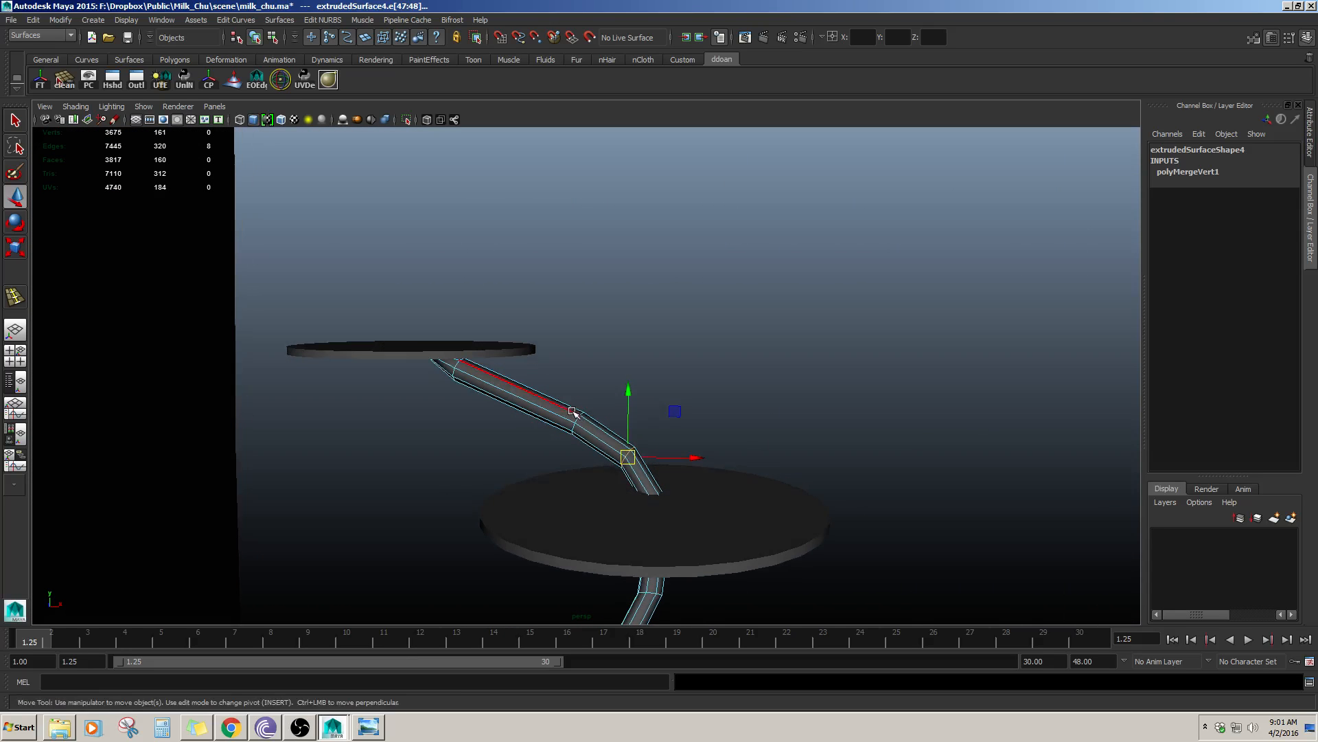
- Return the stem to object mode and examine its reshaped upper bend beside the carton
right_click_drag(556, 479, 618, 434)
left_click(703, 362)
right_click_drag(703, 361, 653, 447, "alt")
left_click_drag(653, 447, 719, 312, "alt")
scroll(644, 341, "down", 4)
scroll(646, 339, "up", 3)
scroll(718, 343, "up", 4)
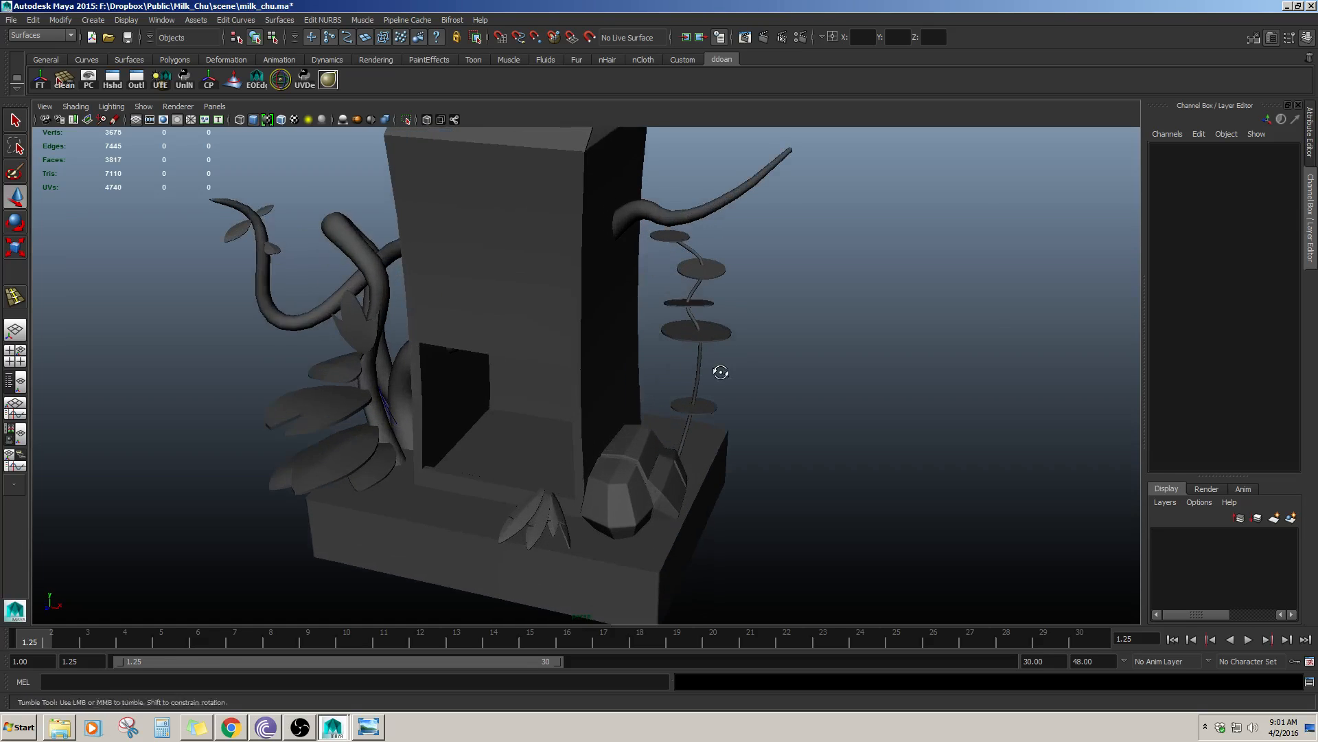
left_click_drag(727, 364, 665, 379, "alt")
- Adjust the stem's vertices along the long section between the two lowest disc leaves
left_click(701, 371)
middle_click_drag(664, 379, 626, 354, "alt")
scroll(629, 337, "up", 4)
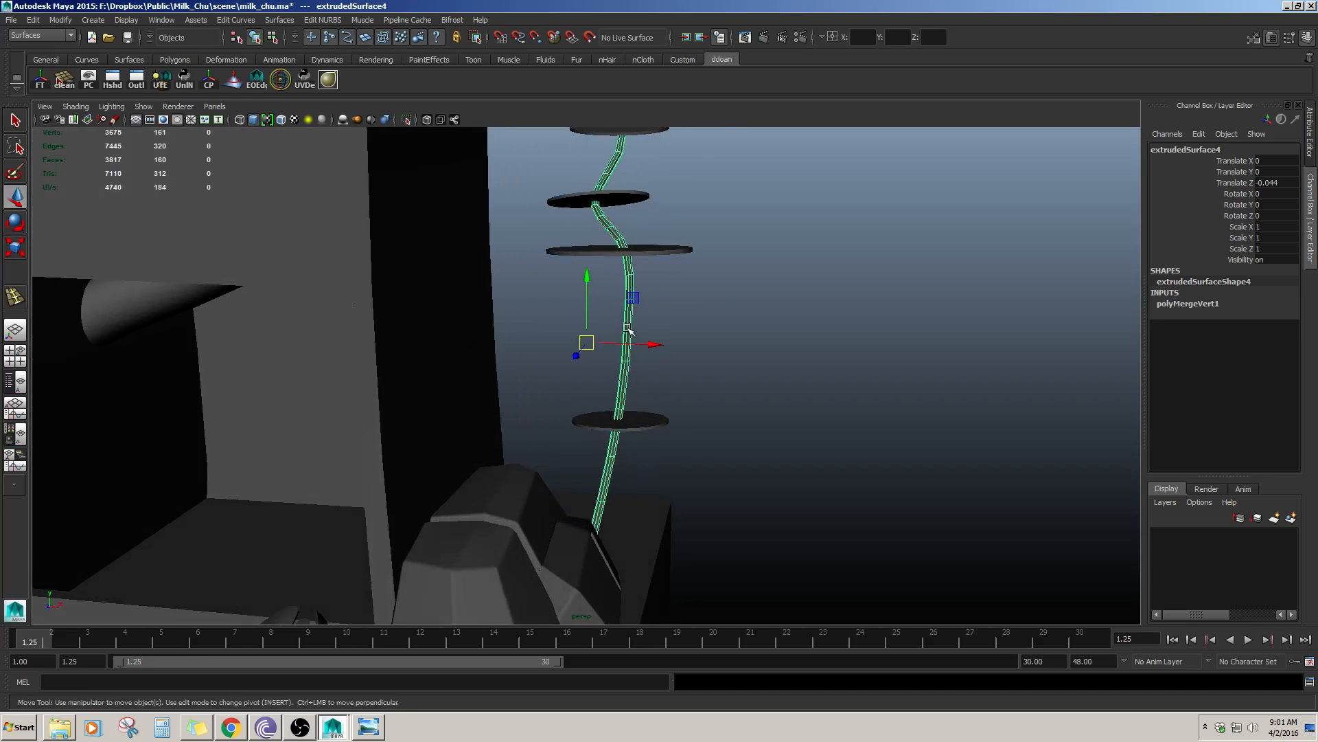
key("F9")
left_click_drag(601, 289, 615, 409)
scroll(699, 357, "down", 6)
left_click(703, 368)
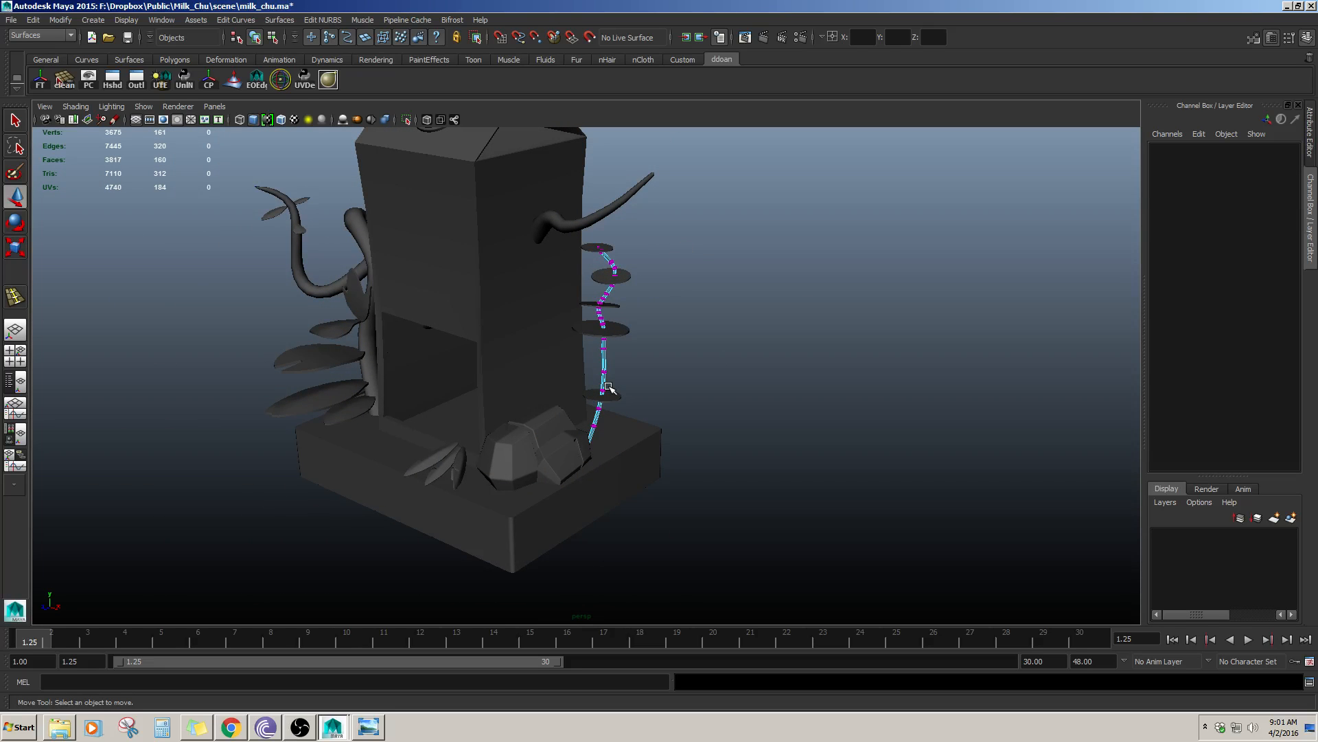
- Leave component mode and examine the stem, rocks and leafy plants around the carton from several angles
left_click_drag(609, 343, 615, 382, "alt")
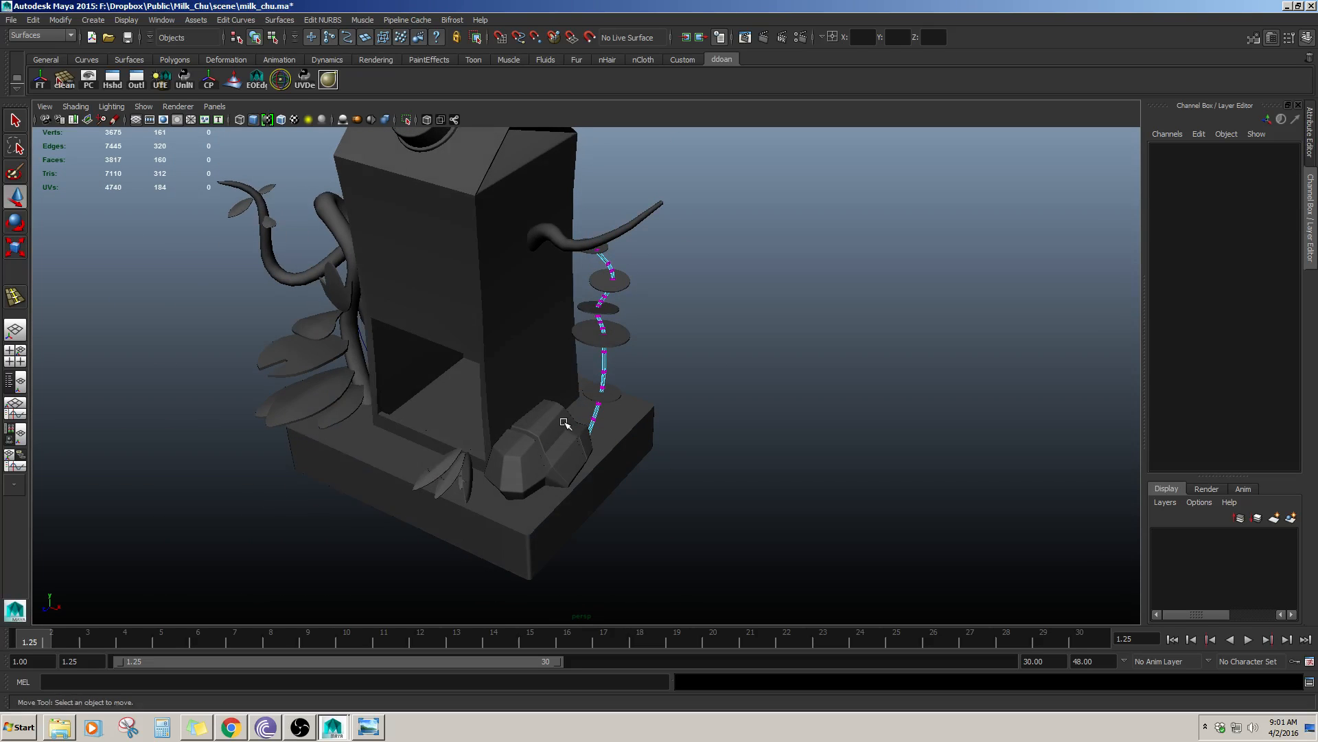
left_click(547, 485)
left_click_drag(548, 483, 638, 386, "alt")
left_click(694, 389)
scroll(623, 371, "up", 3)
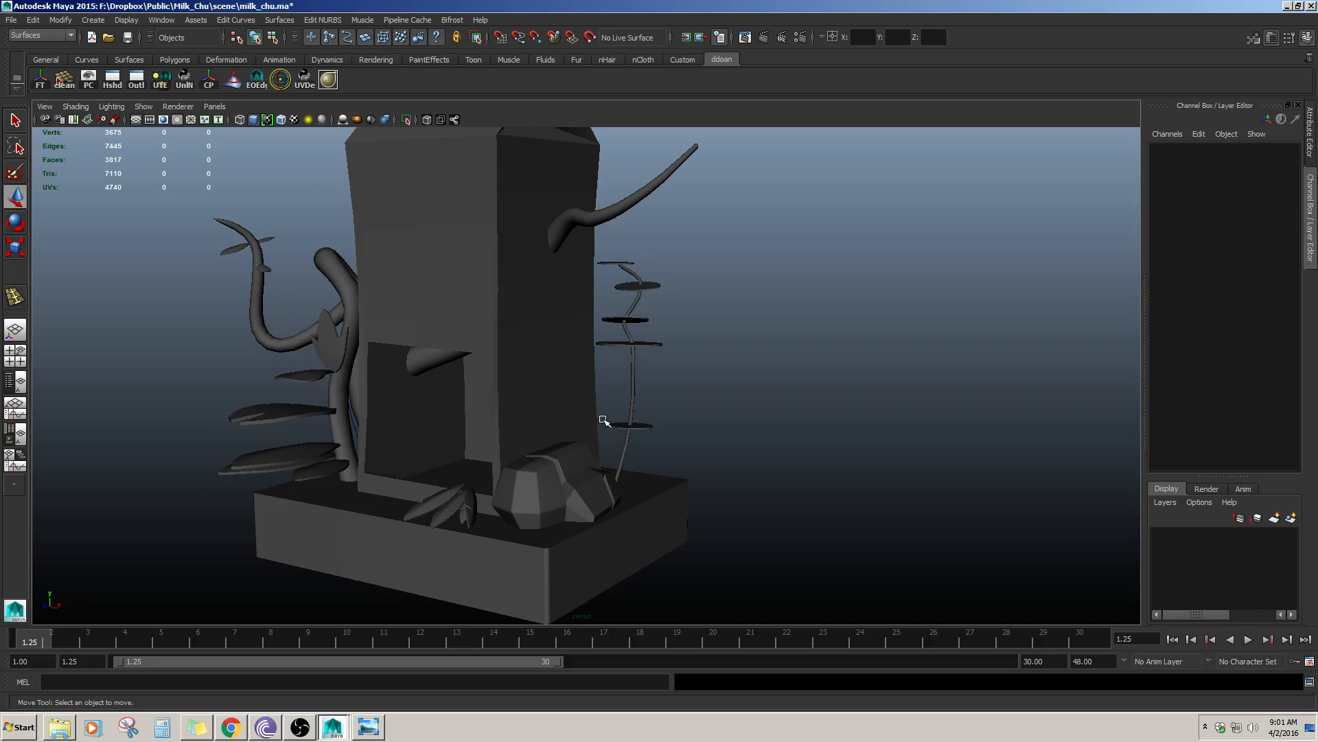
left_click_drag(576, 427, 659, 388, "alt")
middle_click_drag(620, 408, 658, 400, "alt")
scroll(666, 412, "up", 2)
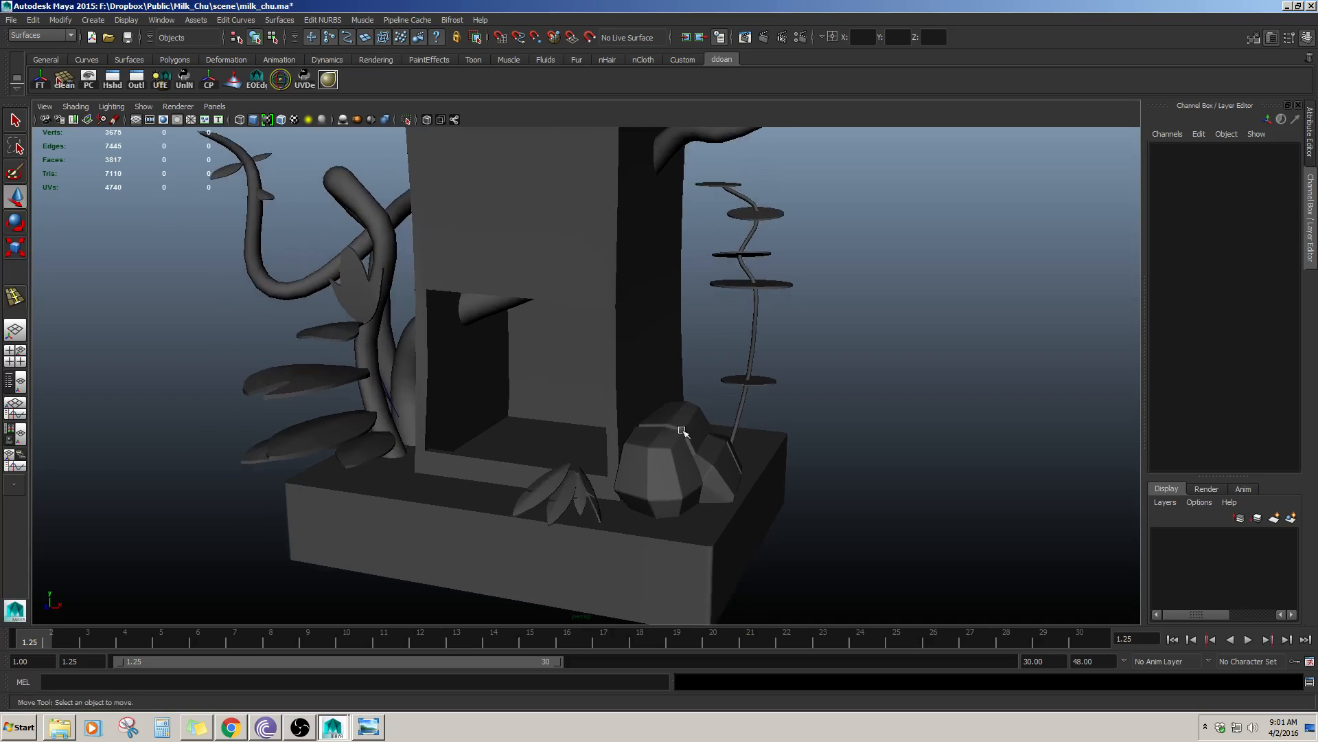
left_click_drag(599, 430, 547, 403, "alt")
- Duplicate the notched leaf beside the carton and move the copy in front of the opening at X -1.416, Y 0.367, Z 0.424
left_click(357, 401)
left_click_drag(371, 397, 430, 399, "alt")
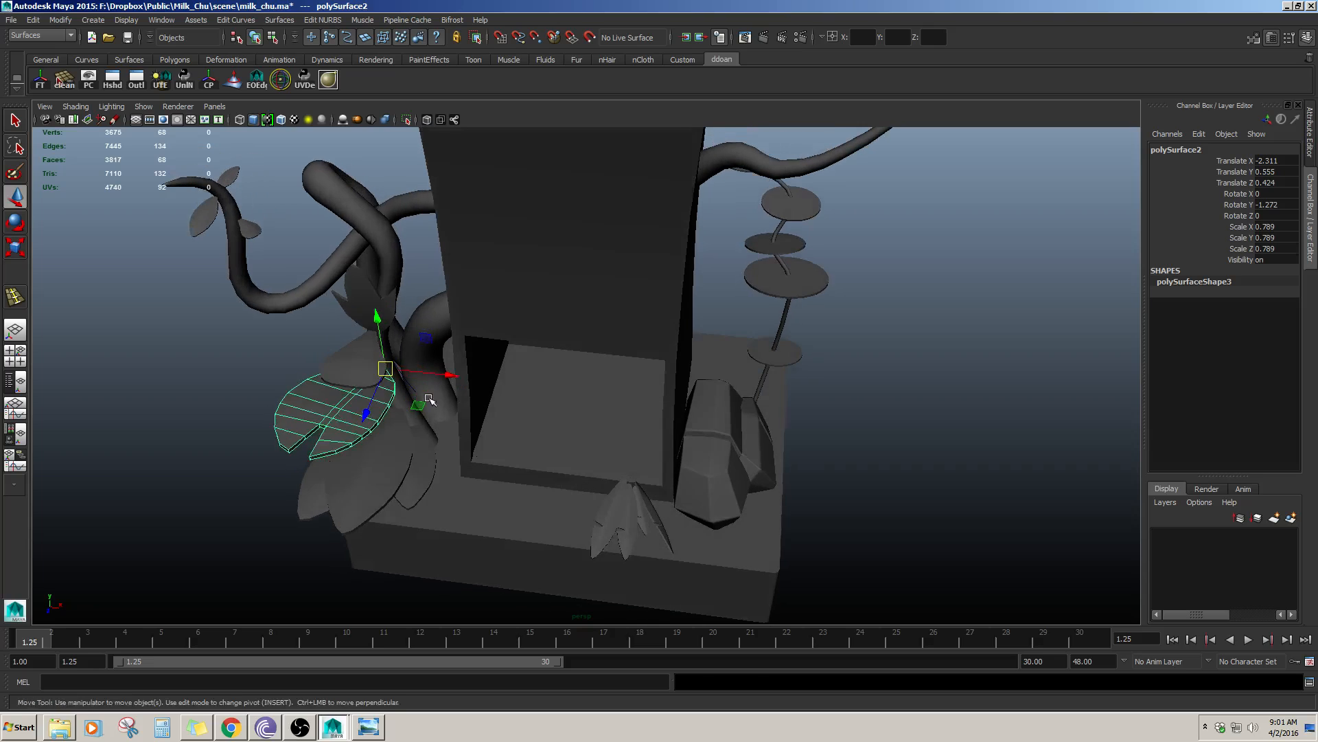
left_click_drag(520, 390, 543, 397)
left_click(327, 393)
left_click_drag(442, 372, 696, 444)
scroll(695, 444, "up", 4)
middle_click_drag(695, 444, 656, 412, "alt")
left_click_drag(656, 412, 667, 358, "alt")
left_click_drag(693, 282, 690, 370)
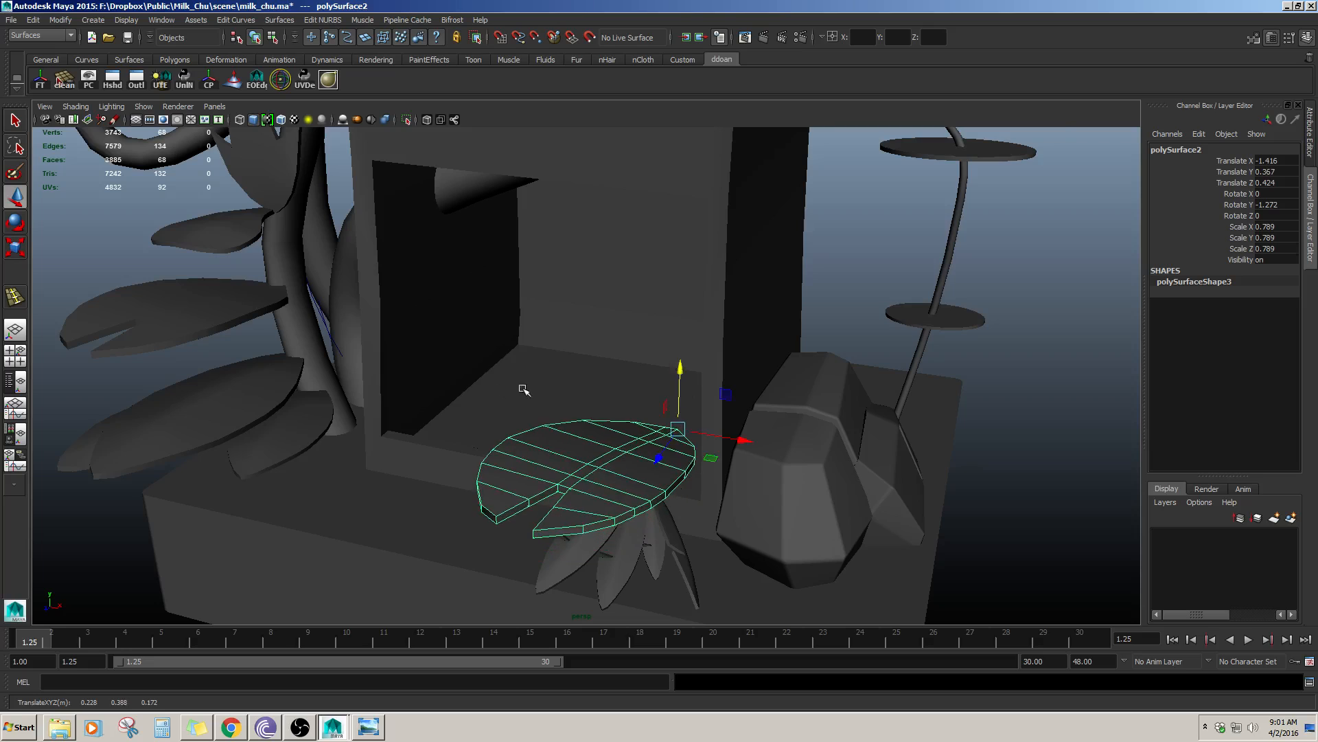
- Scale the copied notched leaf in front of the carton opening uniformly down to 0.342
left_click_drag(525, 390, 328, 384, "alt")
key("alt+Tab")
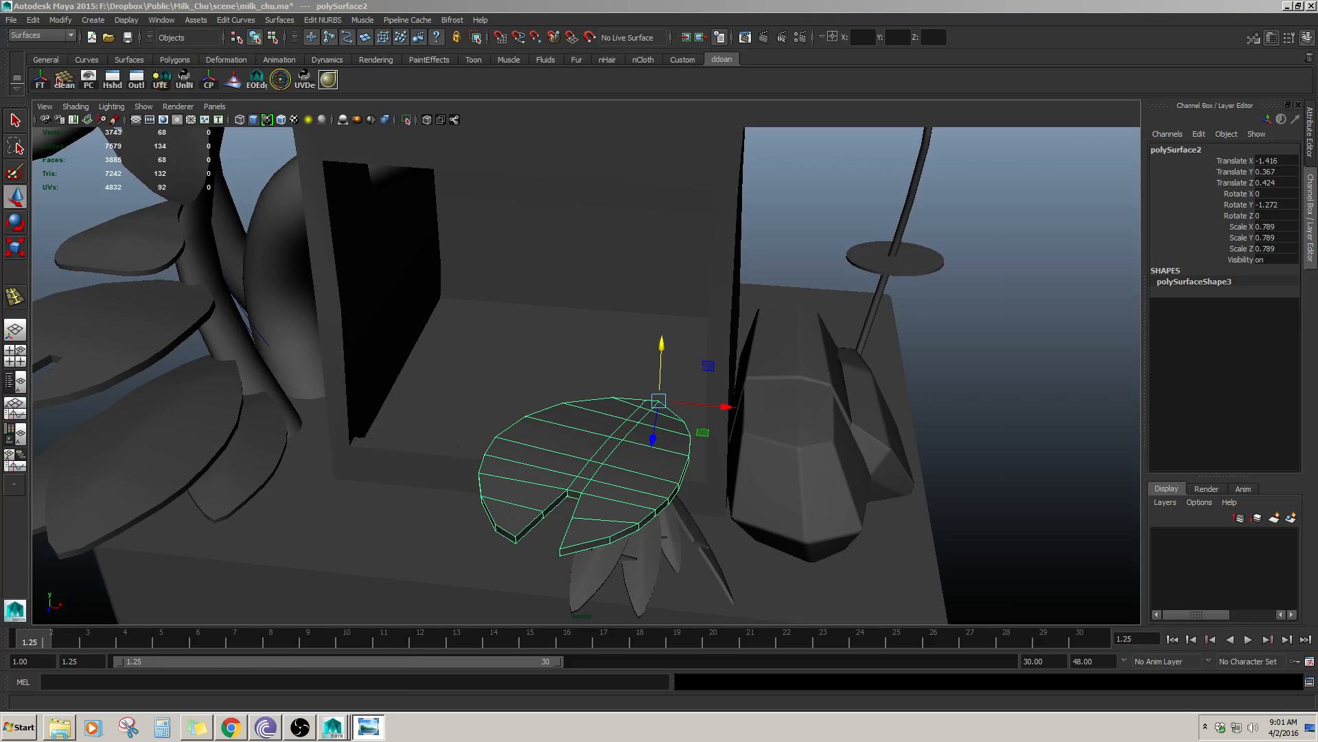
left_click_drag(549, 402, 494, 374, "alt")
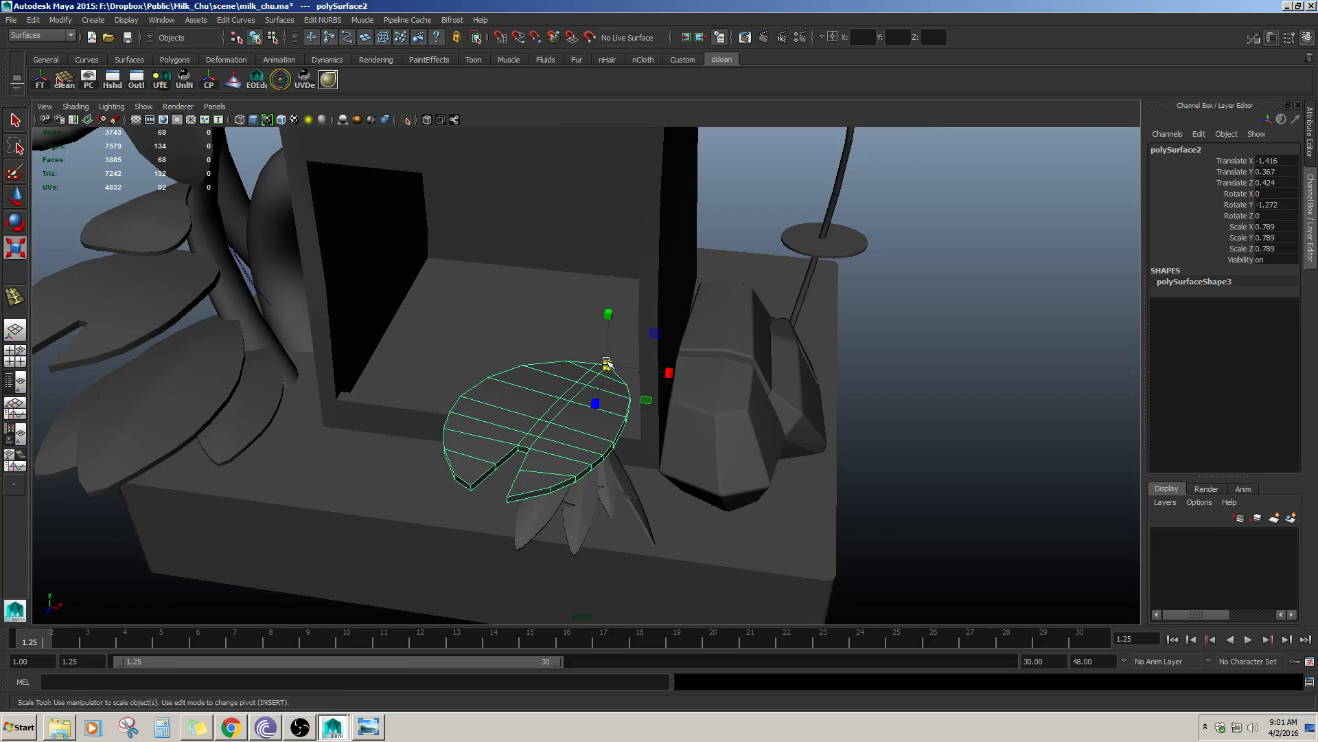
left_click_drag(607, 362, 558, 393)
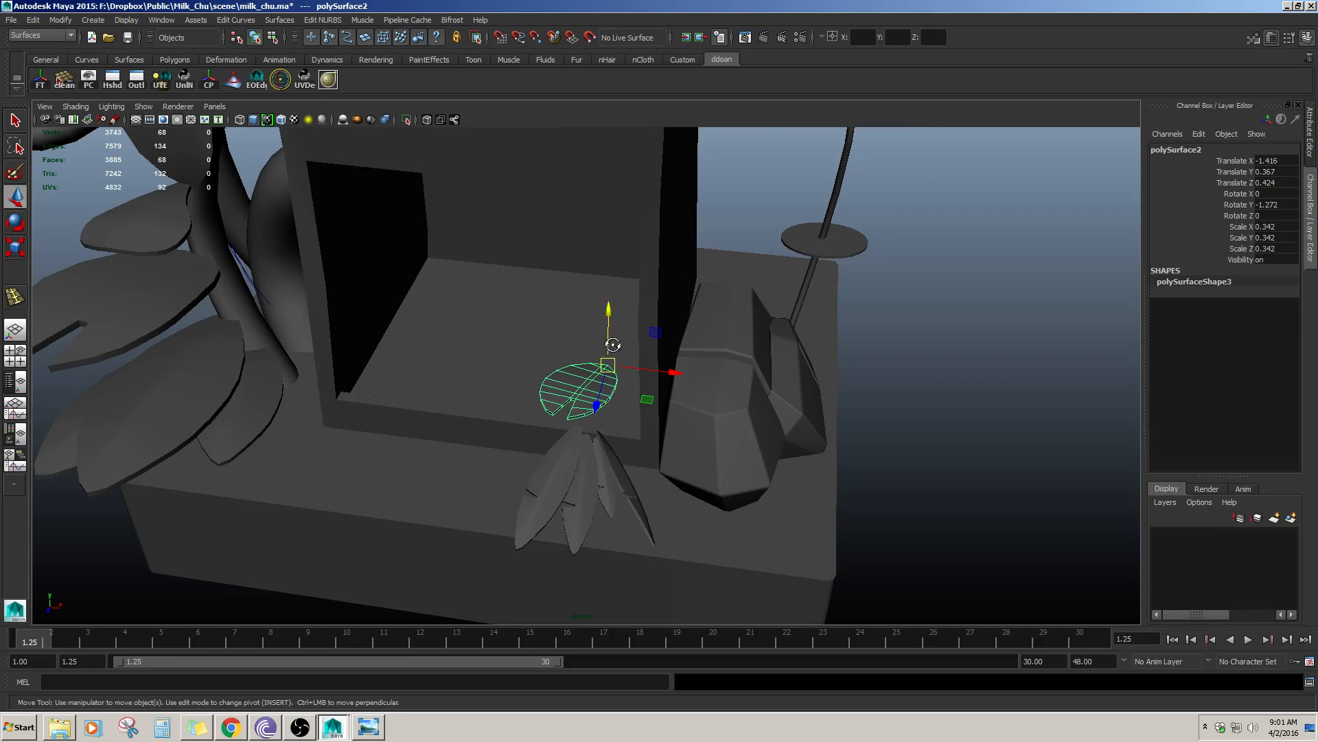
- Move the small leaf forward over the pointed leaf cluster, to Y 0.382 and Z 0.616
left_click_drag(613, 345, 610, 380, "alt")
left_click_drag(610, 379, 604, 427, "alt")
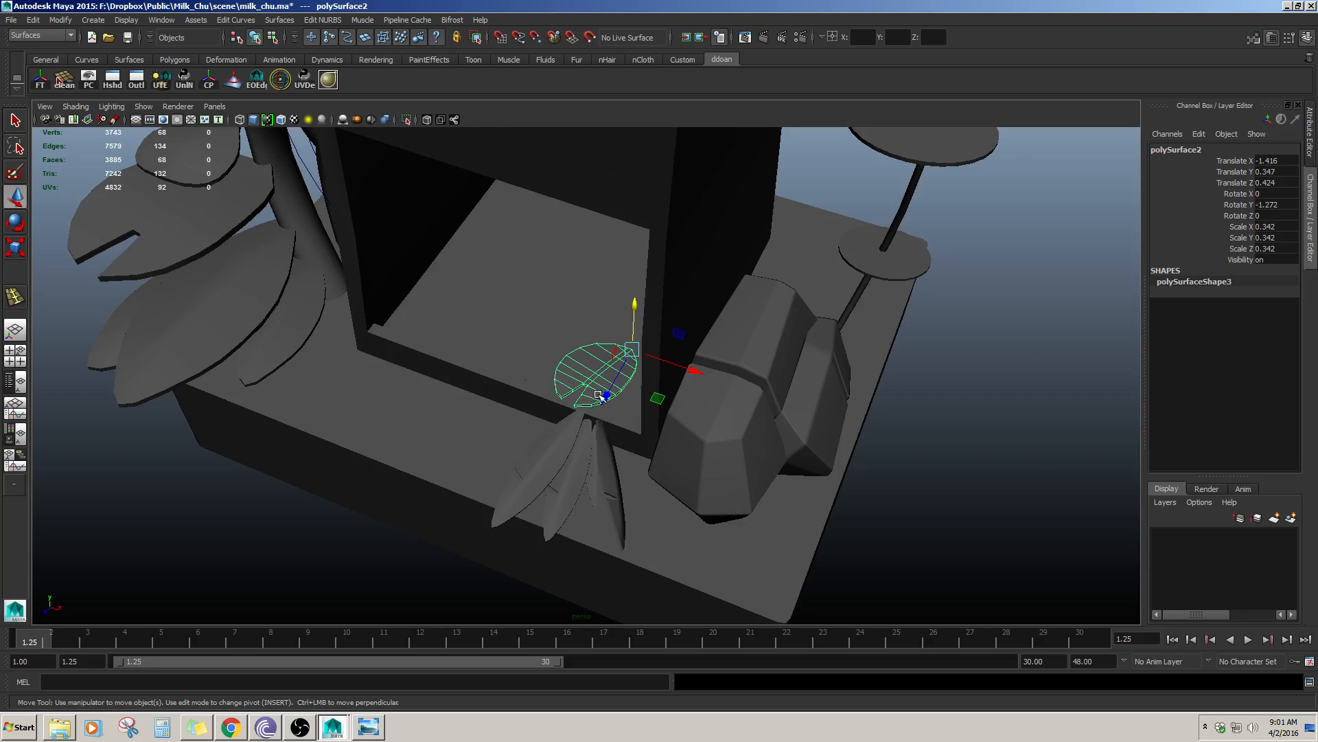
left_click_drag(597, 362, 597, 356)
left_click_drag(593, 388, 562, 321, "alt")
right_click_drag(562, 321, 398, 377, "alt")
left_click_drag(397, 377, 595, 389, "alt")
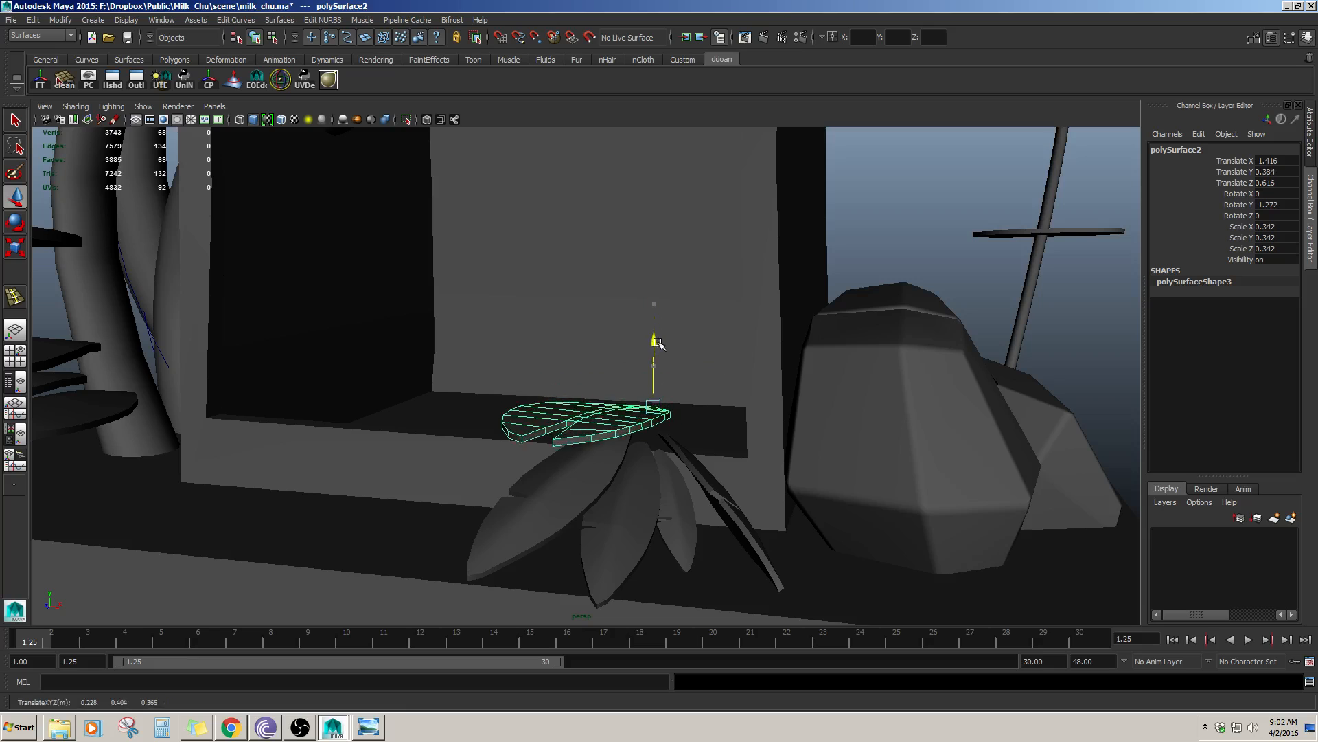
left_click_drag(658, 344, 658, 344)
mouse_move(658, 344)
left_mouse_down("alt")
mouse_move(636, 414)
mouse_move(670, 359)
mouse_move(665, 330)
mouse_move(655, 341)
left_mouse_up("alt")
key("w")
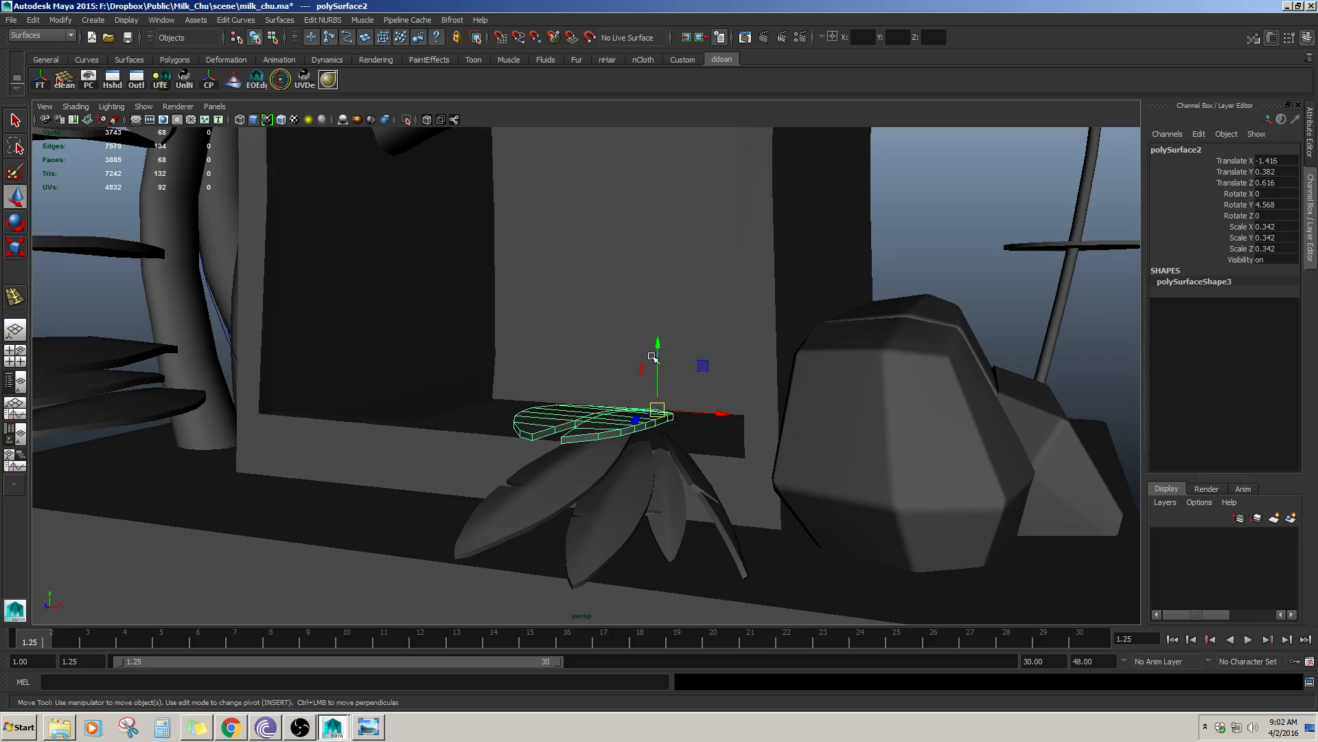
- Rotate the small leaf to -1.848, 0.586, 1.935 and scale it uniformly to 0.248
left_click_drag(664, 403, 579, 390)
key("w")
key("r")
middle_click_drag(579, 390, 583, 373)
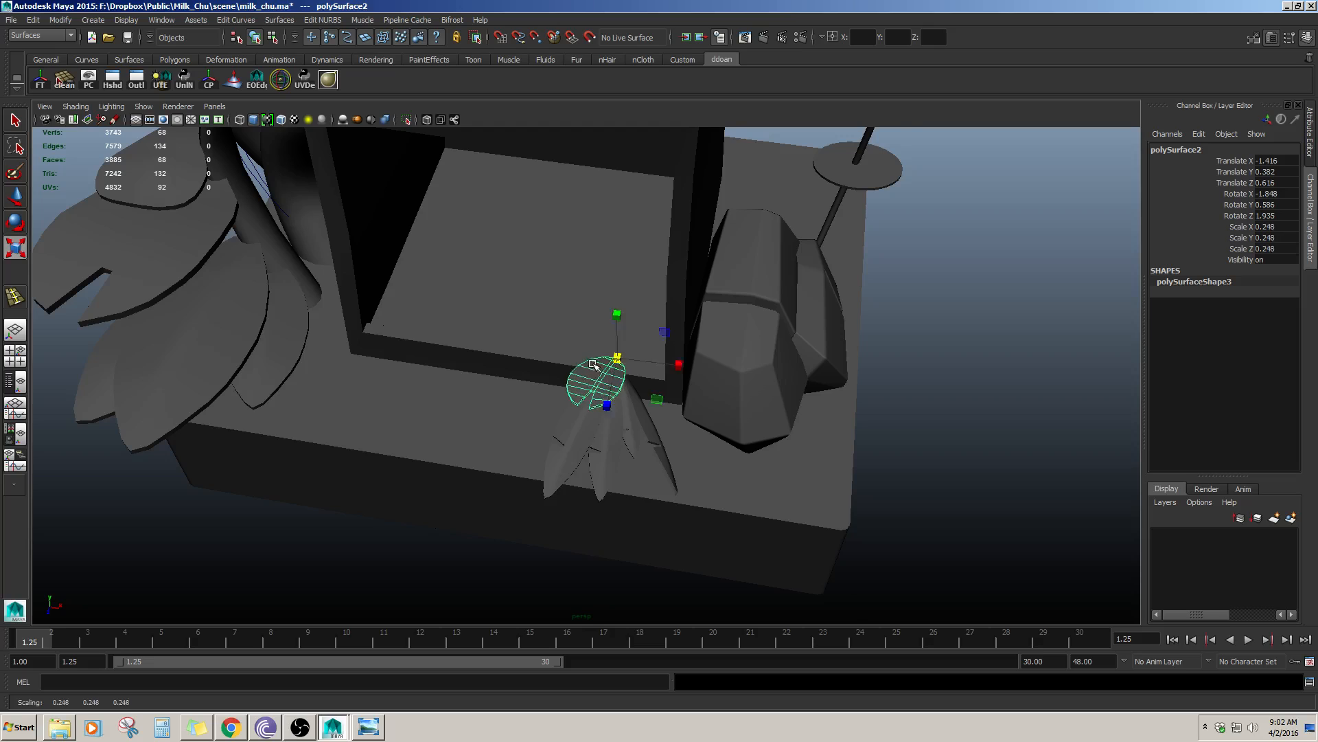
left_click_drag(592, 364, 599, 302, "alt")
- Raise the small leaf above the pointed leaves to Y 0.404 and deselect it to inspect its placement
key("w")
left_click(1000, 364)
left_click_drag(769, 377, 673, 418, "alt")
scroll(612, 407, "up", 3)
left_click(610, 393)
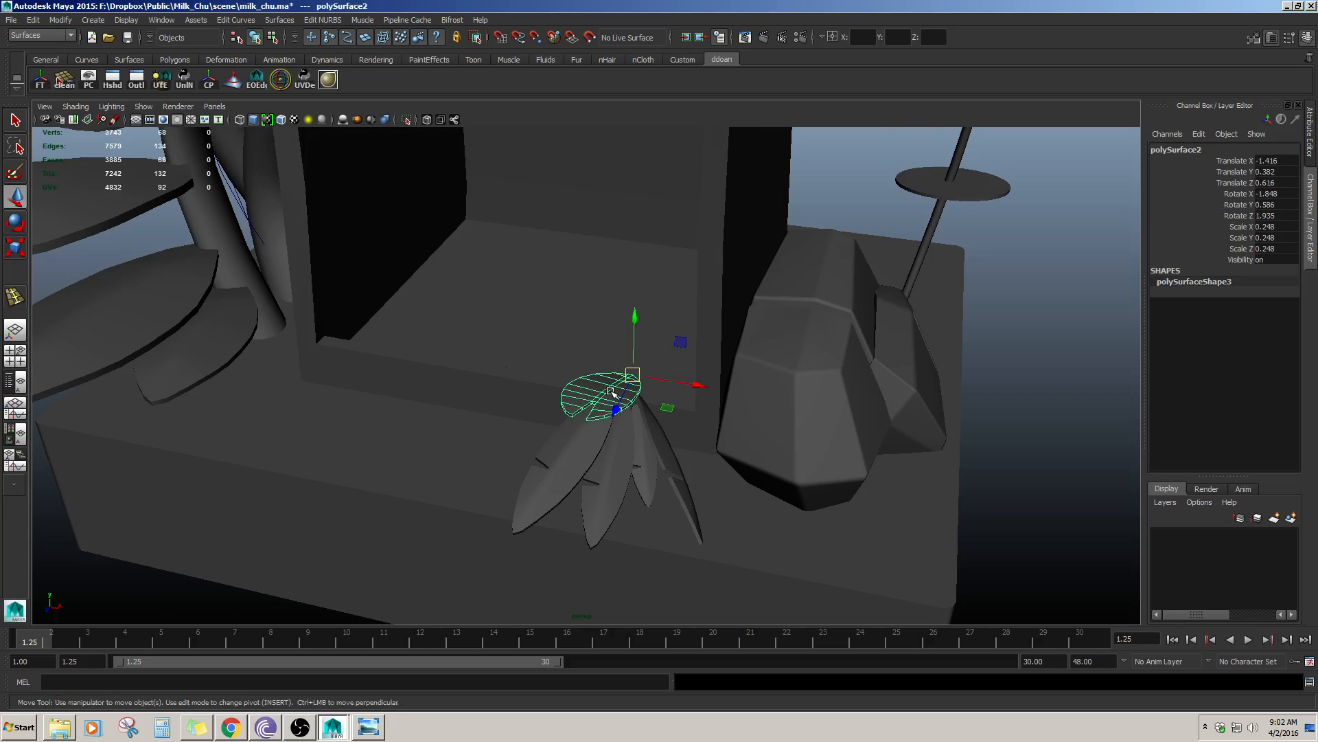
left_click_drag(634, 316, 633, 310)
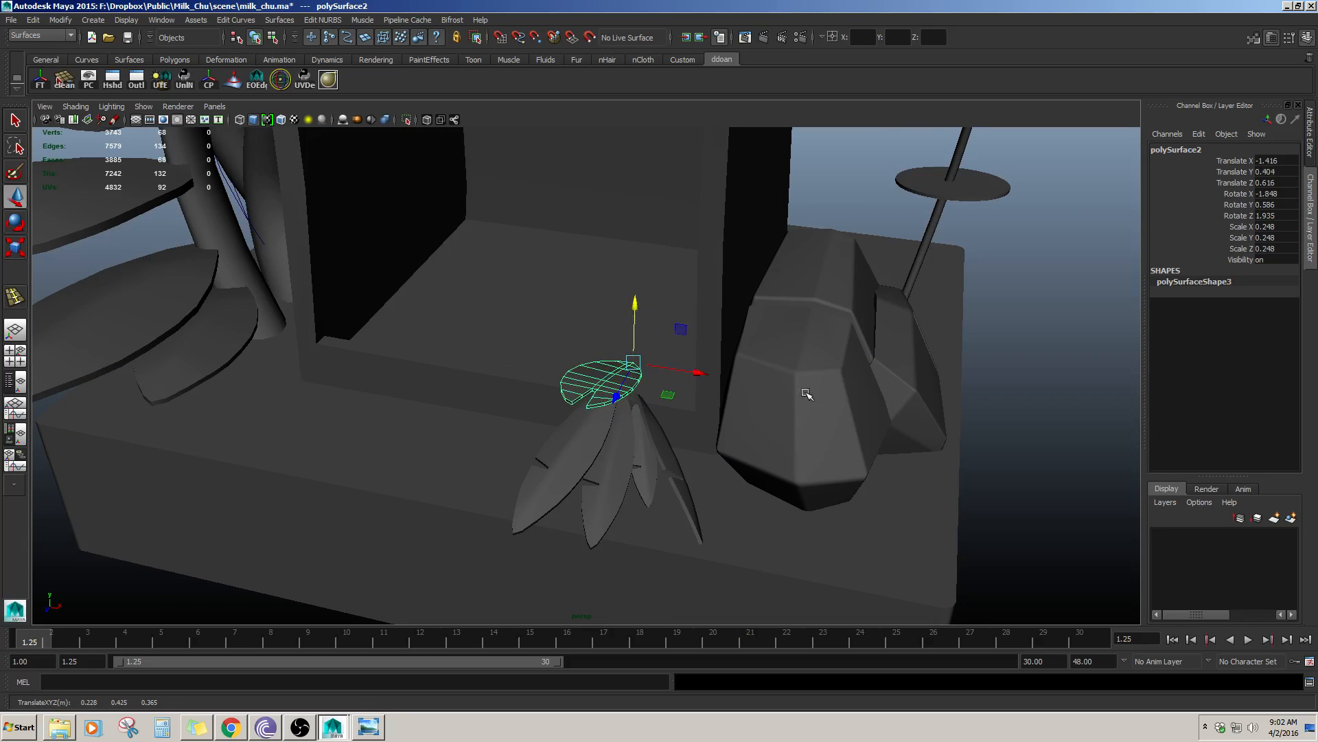
left_click(1004, 383)
left_click_drag(833, 406, 712, 387, "alt")
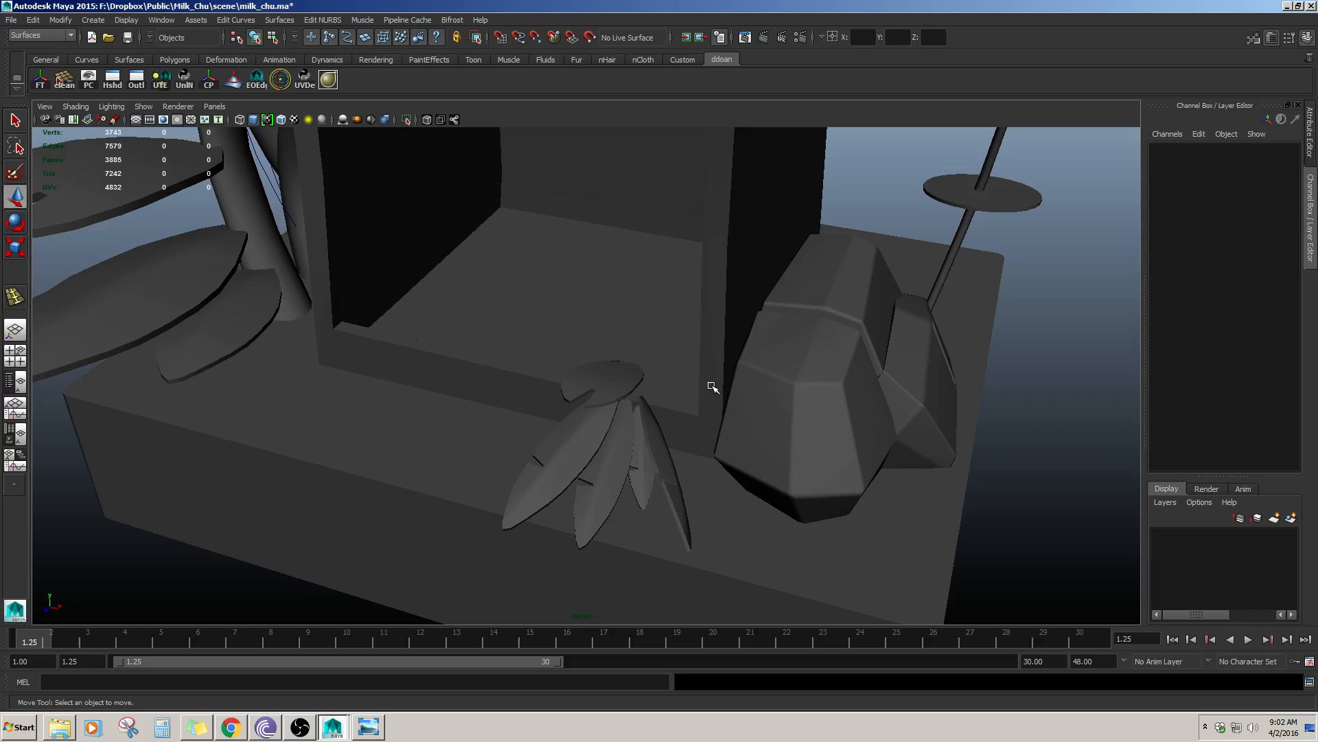
- Duplicate the small leaf and place the copy nearer the rocks at X -1.373, Y 0.43, with a Y rotation of 18.886
left_click(603, 386)
left_click_drag(603, 385, 697, 368, "alt")
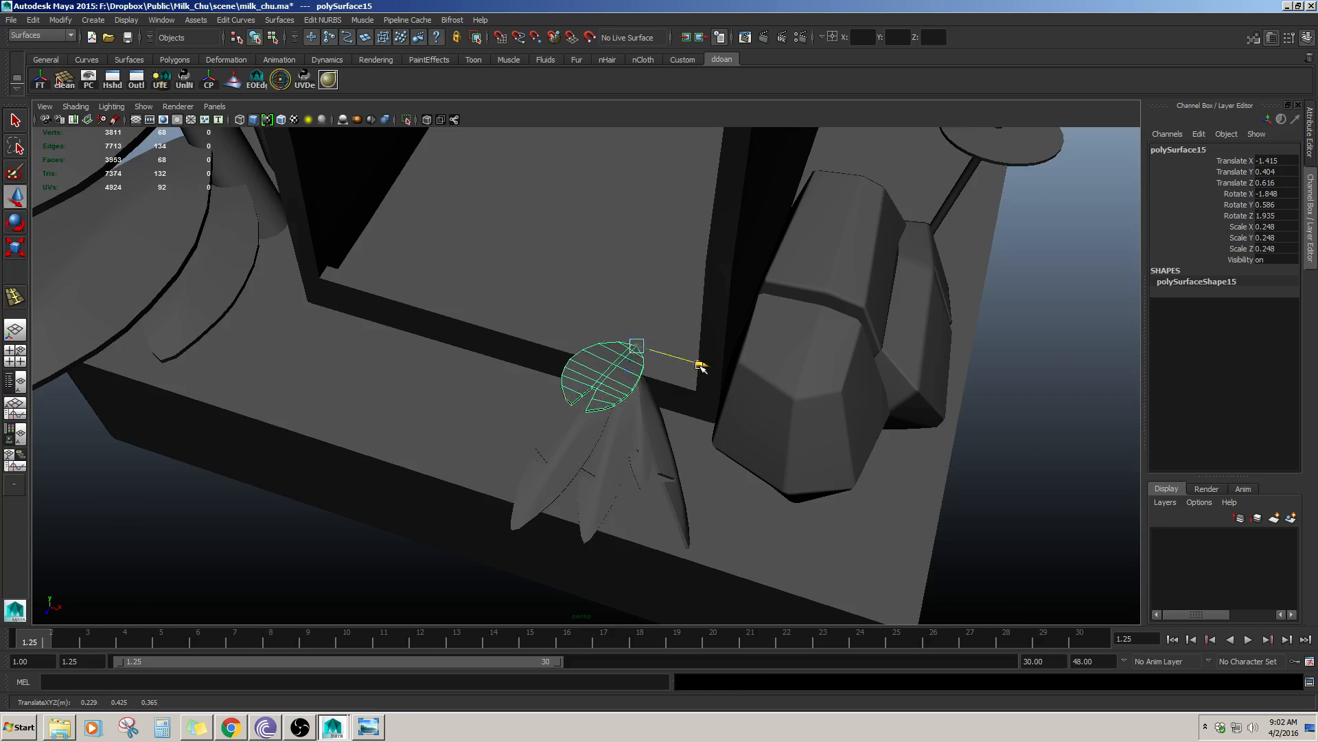
key("e")
mouse_move(676, 317)
left_mouse_down("alt")
mouse_move(711, 393)
mouse_move(741, 359)
mouse_move(670, 294)
mouse_move(665, 306)
left_mouse_up("alt")
key("w")
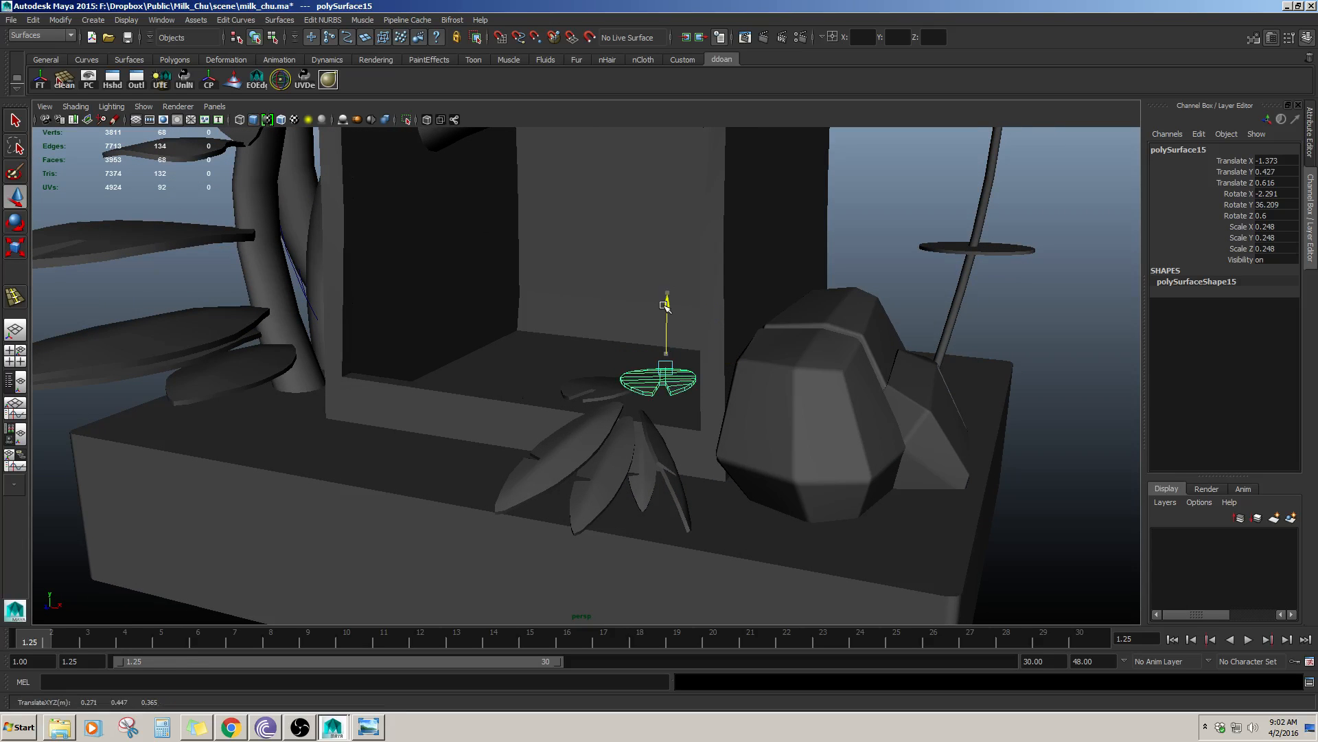
key("e")
left_click_drag(687, 377, 812, 447)
key("w")
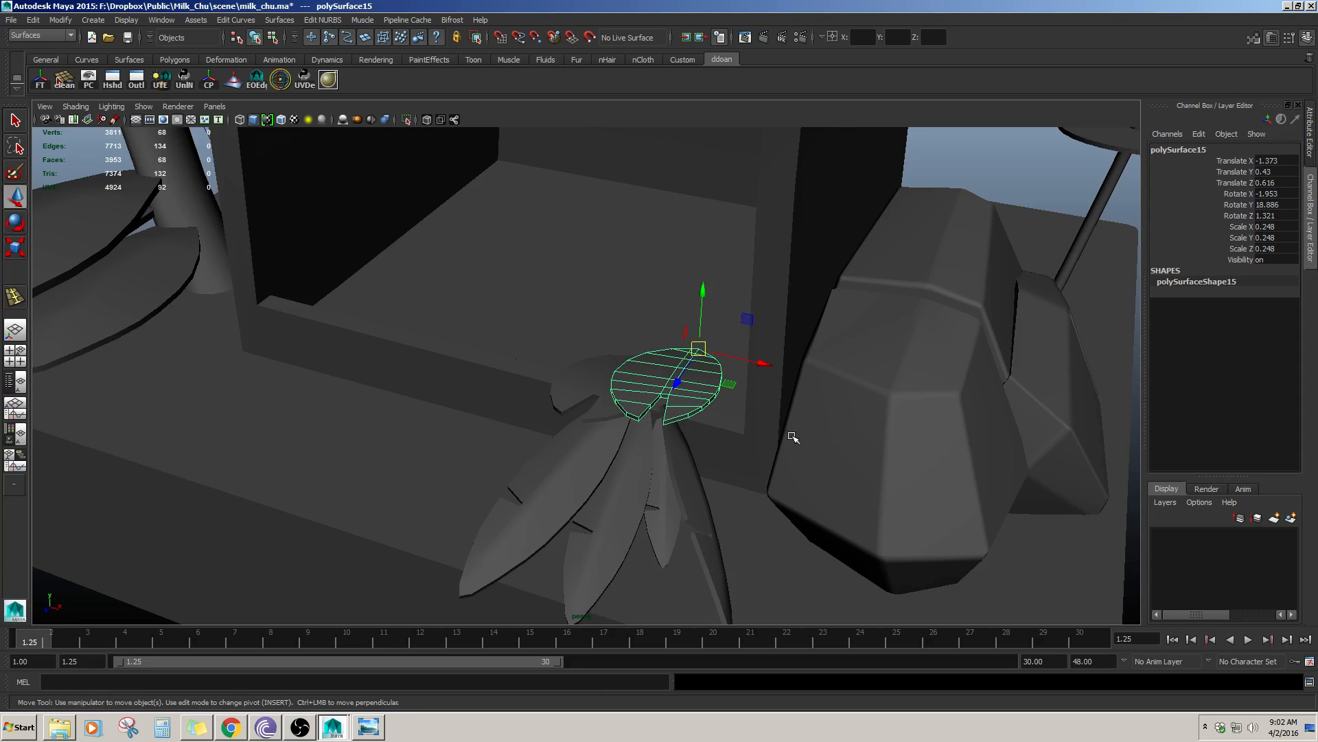
- Tilt the copied leaf to -4.305, 18.202, -5.691 and lower it to Y 0.42 so it overlaps the first small leaf
left_click_drag(807, 366, 724, 351, "alt")
key("e")
key("w")
left_click_drag(694, 306, 686, 342)
left_click(965, 324)
right_click_drag(686, 341, 656, 392, "alt")
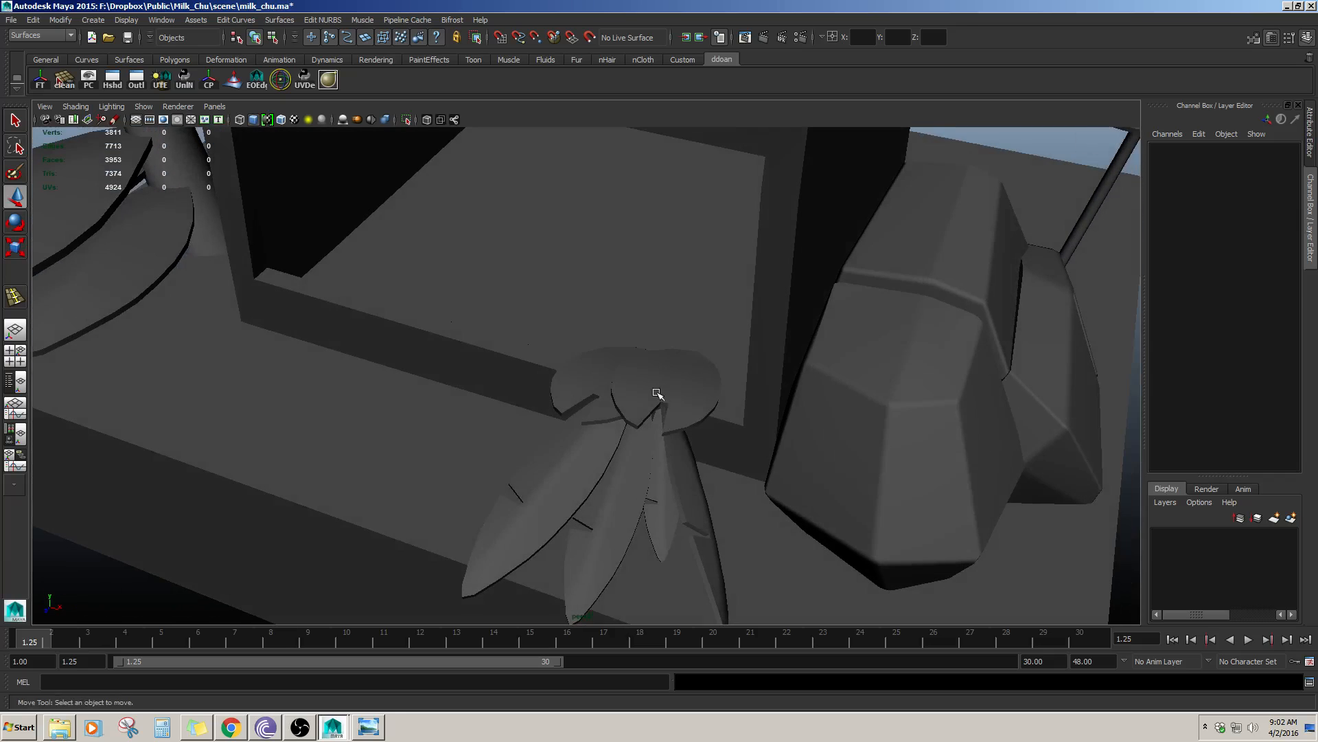
- Duplicate both small notched leaves and raise the copies to form an upper tier, with the first copy at Y 0.455
left_click(657, 393)
left_click_drag(657, 392, 705, 338, "alt")
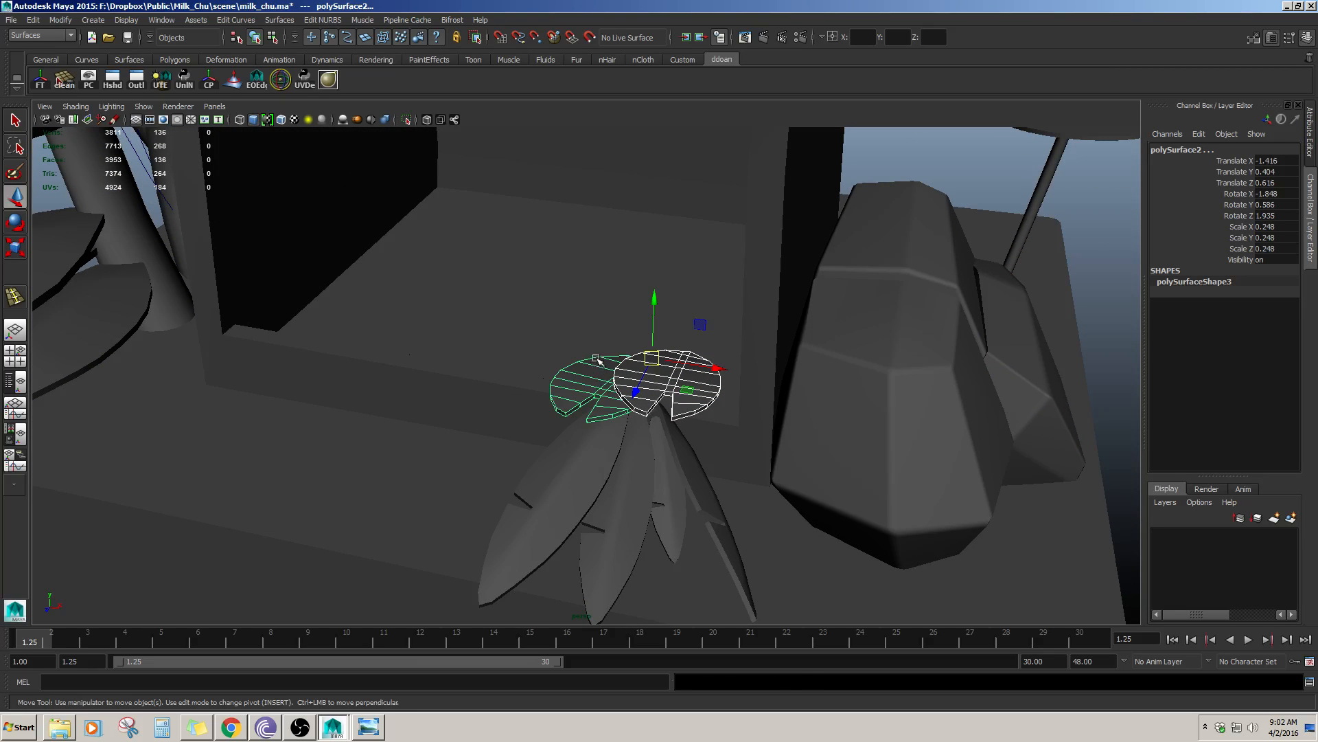
key("ctrl+d")
left_click_drag(654, 300, 653, 258)
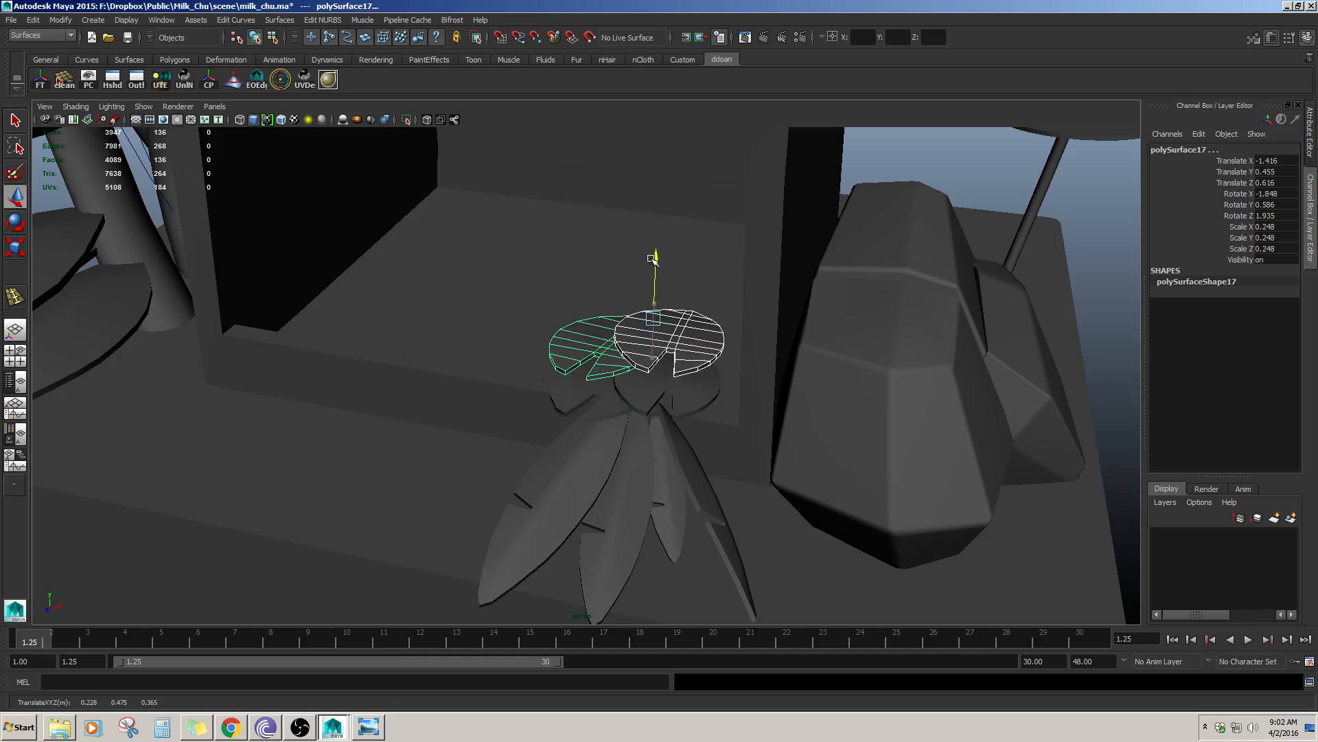
- Scale down the two upper leaves, to 0.176 for the one nearer the rocks and 0.193 for the other
left_click(708, 343)
key("r")
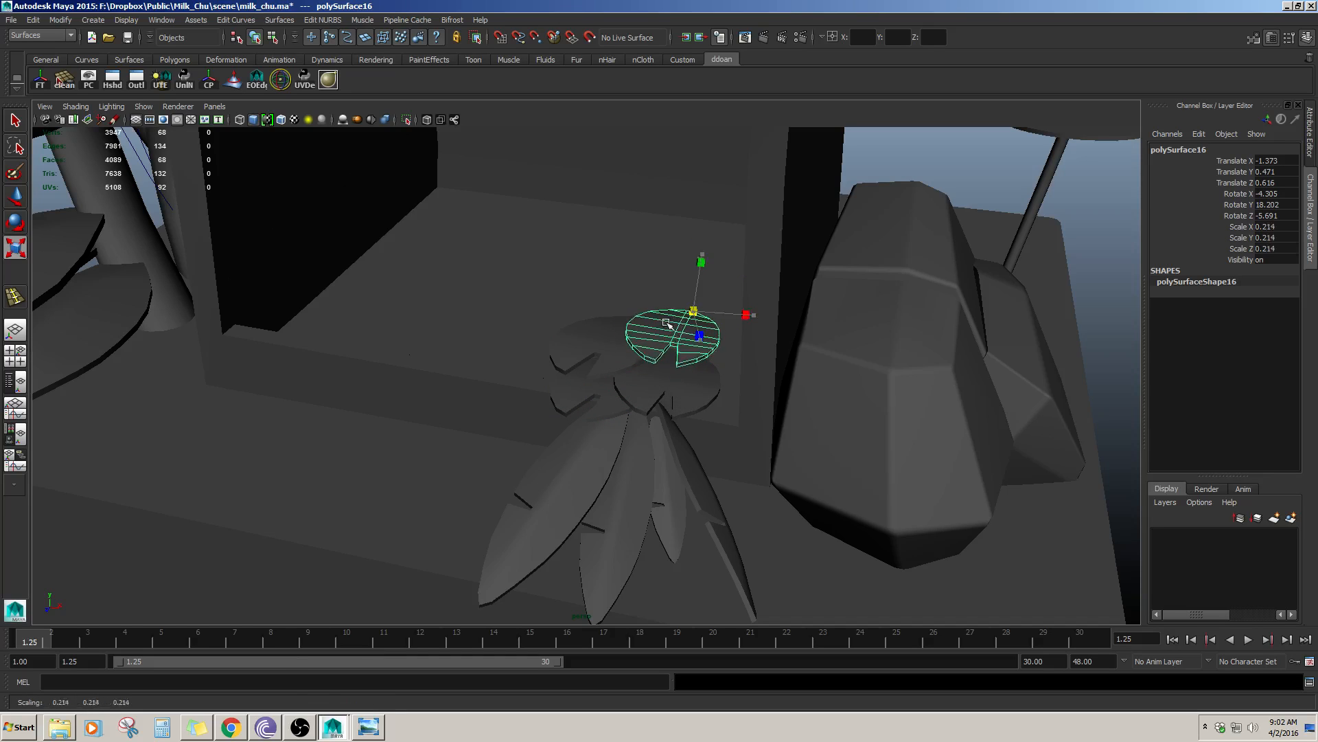
left_click(637, 335)
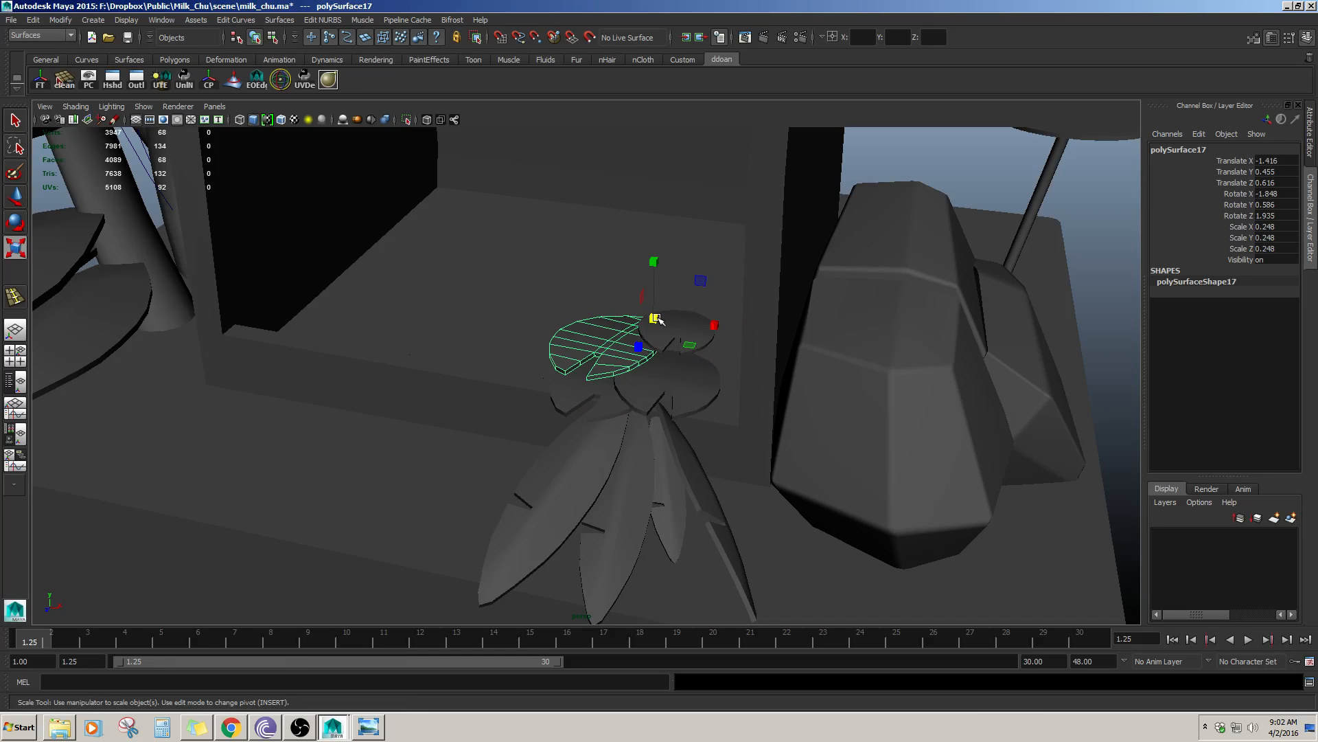
left_click_drag(656, 319, 630, 327)
key("w")
left_click_drag(712, 373, 707, 403, "alt")
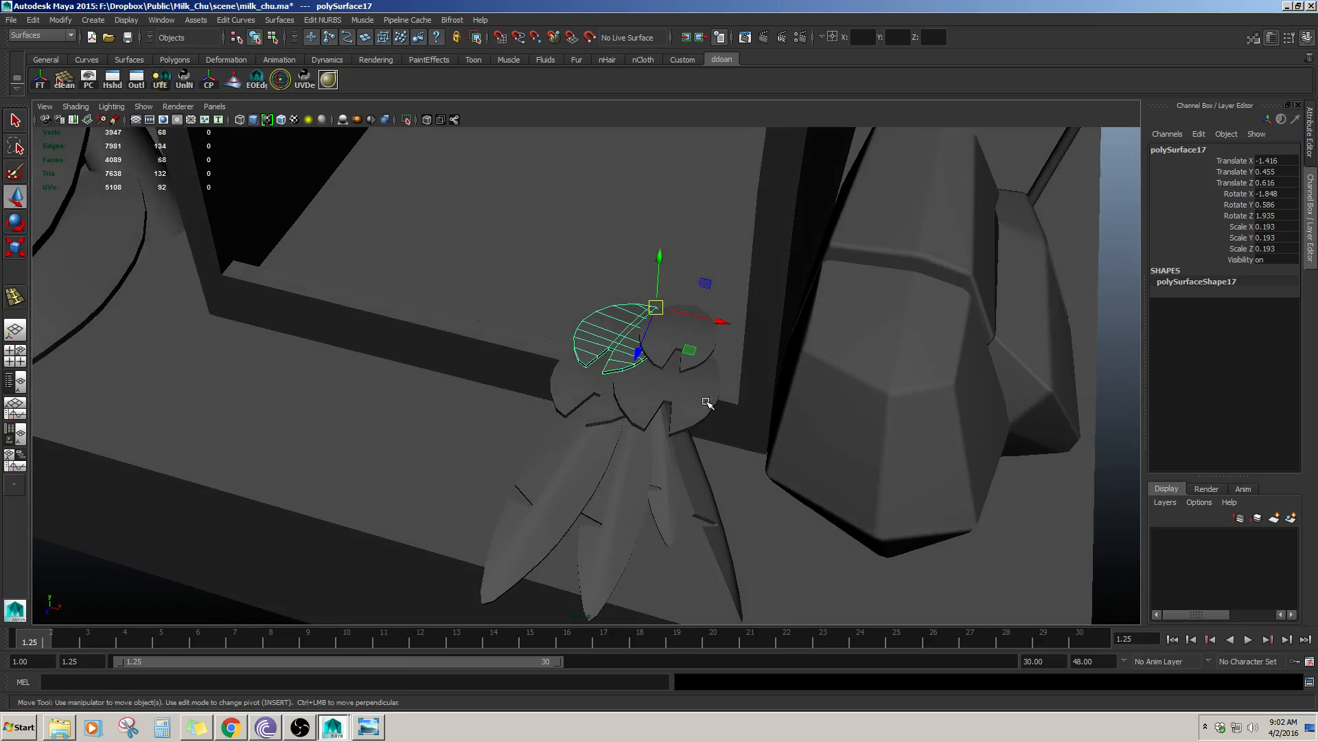
- Fine-tune the uniform scale of the lower small leaf nearer the rocks
left_click(707, 403)
key("r")
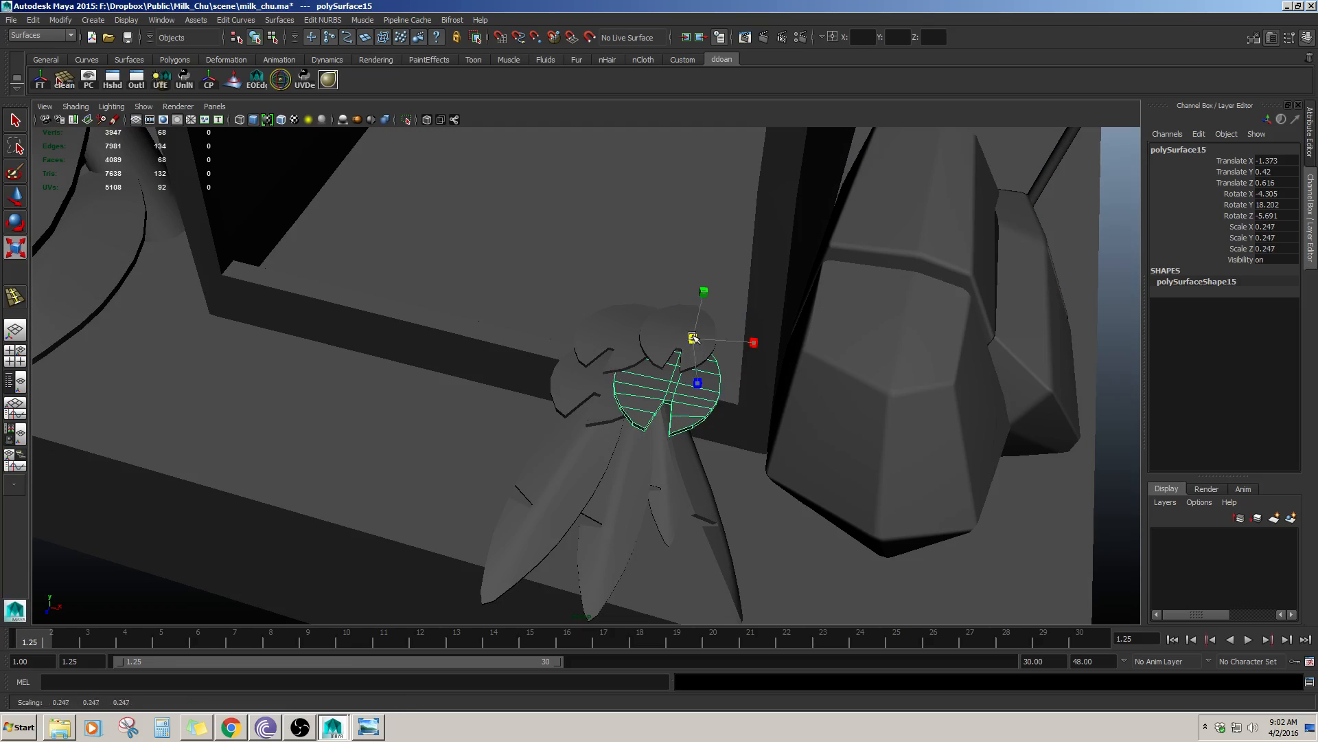
key("w")
- Lower the upper leaf nearer the rocks to Y 0.444
left_click(638, 336)
left_click_drag(714, 405, 714, 357, "alt")
scroll(582, 397, "up", 3)
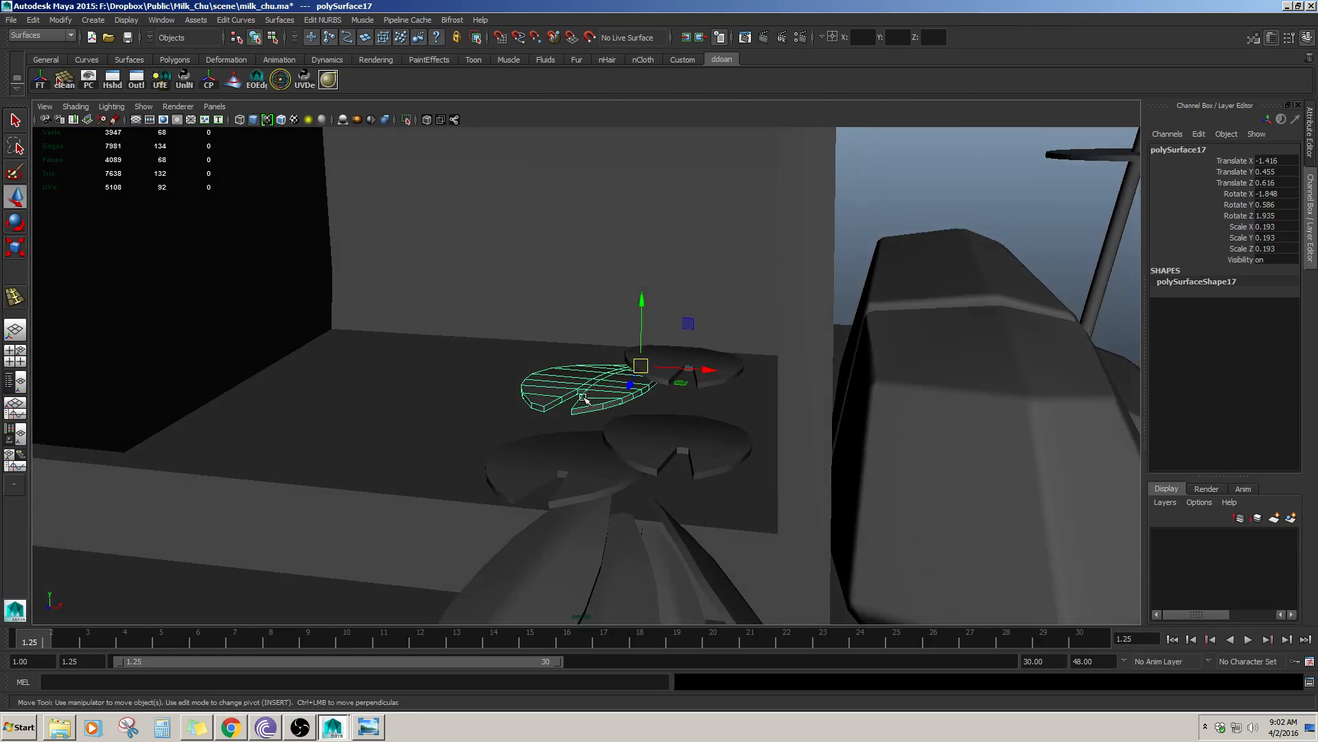
left_click_drag(633, 402, 633, 384, "alt")
left_click(705, 351)
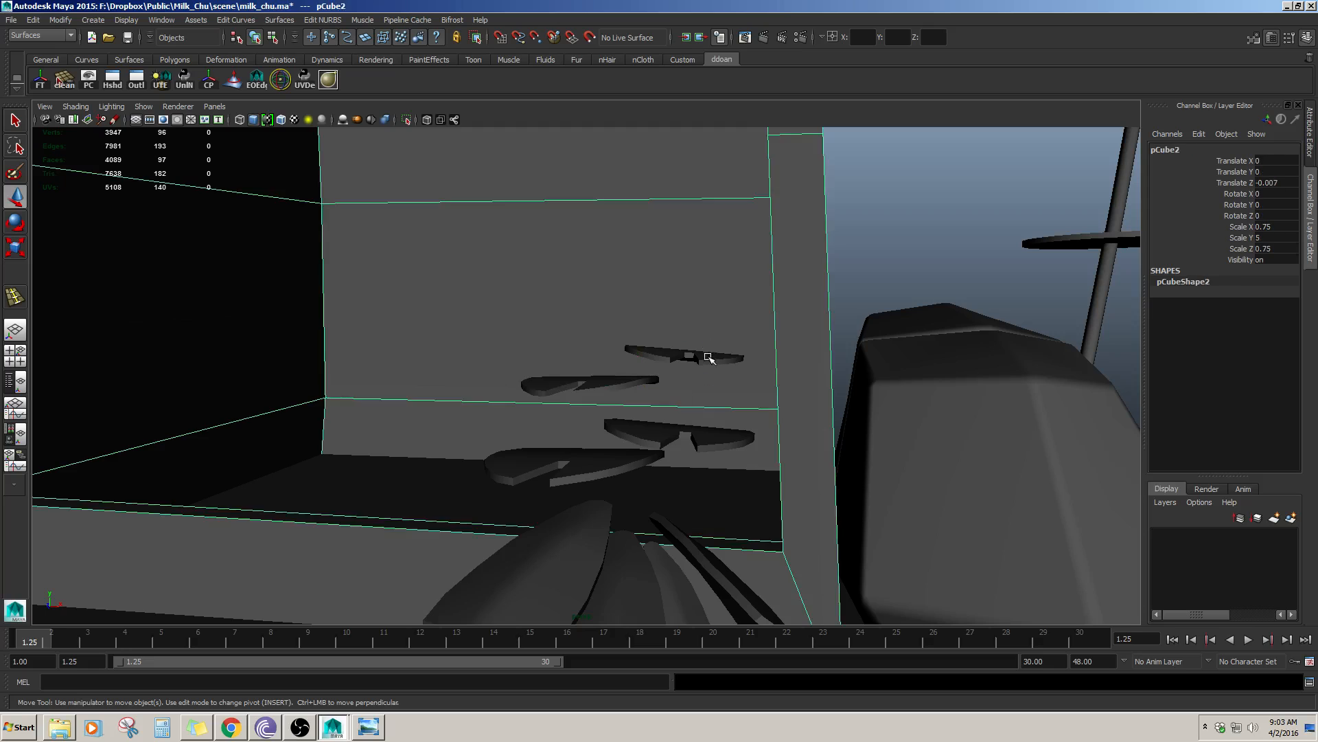
left_click(705, 356)
left_click_drag(702, 295, 599, 388)
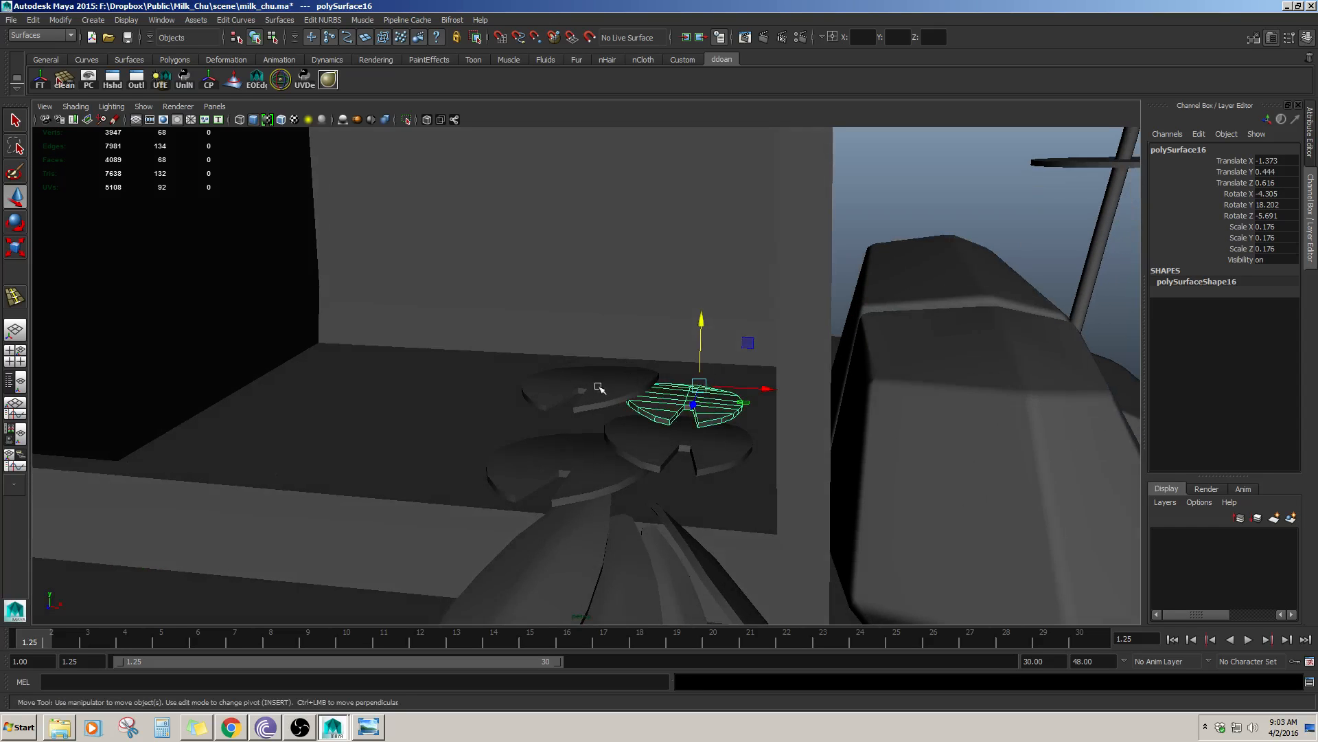
left_click_drag(722, 393, 674, 435, "alt")
- Adjust the scale and rotation of the upper leaf nearer the rocks
left_click(492, 390)
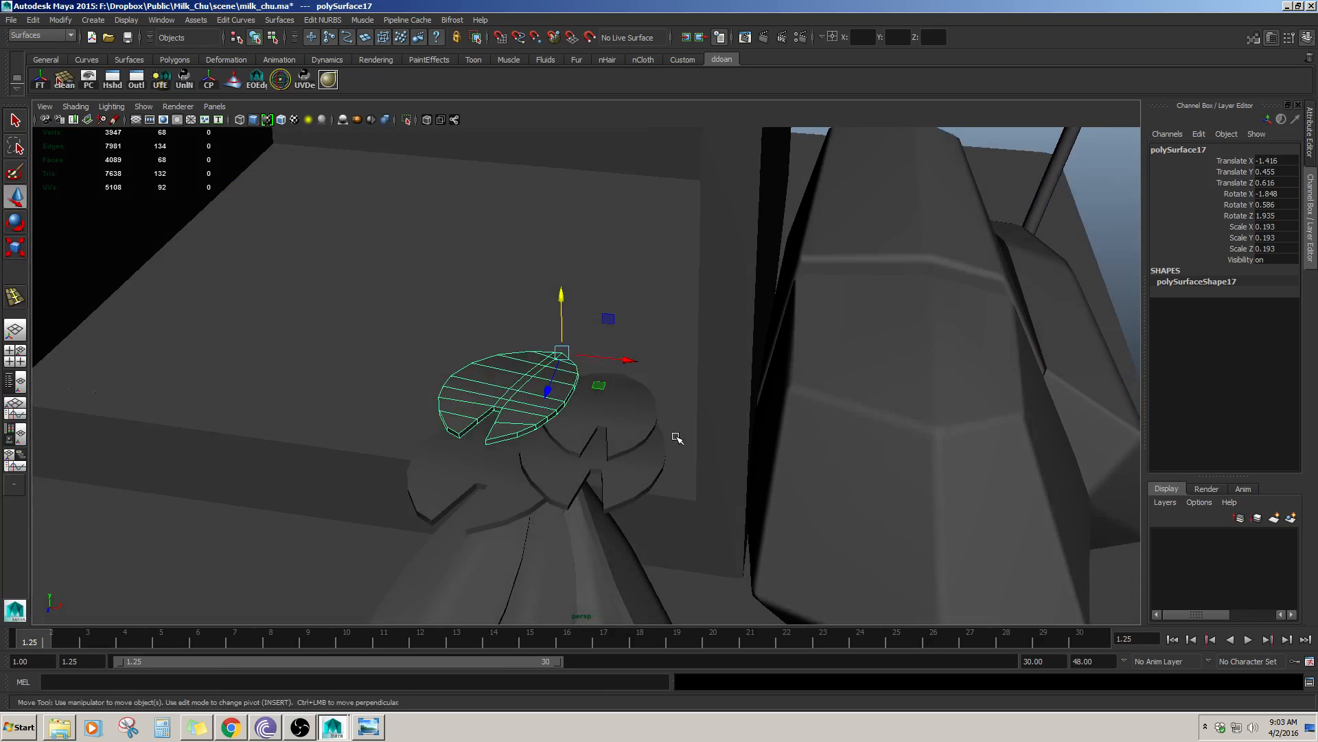
left_click(652, 413)
key("r")
left_click_drag(623, 374, 658, 406)
key("e")
key("w")
- Rotate the other upper leaf to -0.71, 21.243, 9.107 and shift it to X -1.43
left_click(508, 404)
left_click_drag(554, 364, 604, 415, "alt")
key("e")
key("w")
key("e")
key("w")
left_click_drag(620, 371, 605, 368)
- Examine the two tiers of small leaves against the carton, pointed leaves and rocks from several angles
mouse_move(605, 415)
left_mouse_down("alt")
mouse_move(569, 431)
mouse_move(639, 417)
mouse_move(597, 451)
mouse_move(623, 427)
mouse_move(548, 392)
mouse_move(588, 398)
left_mouse_up("alt")
scroll(638, 418, "down", 5)
scroll(626, 429, "up", 5)
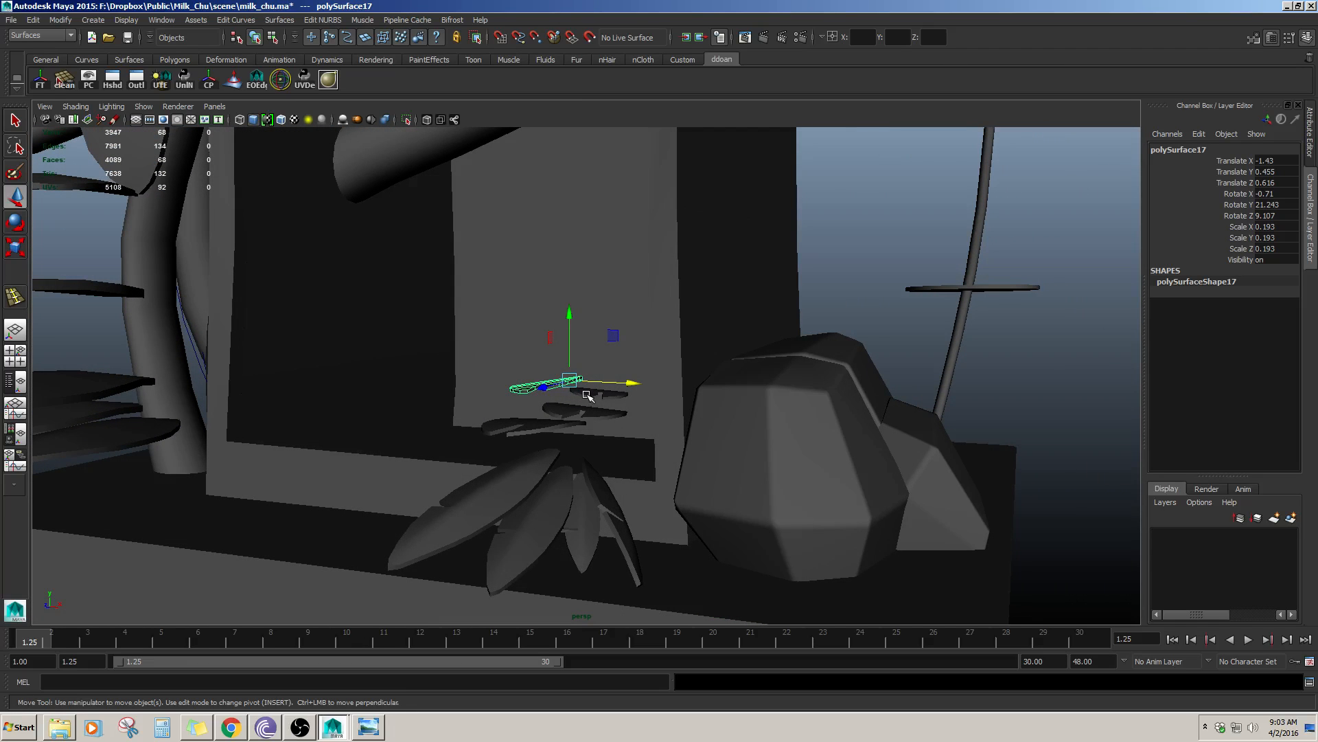
scroll(633, 435, "down", 3)
left_click(942, 467)
scroll(942, 467, "down", 3)
left_click_drag(941, 466, 851, 463, "alt")
scroll(851, 463, "up", 3)
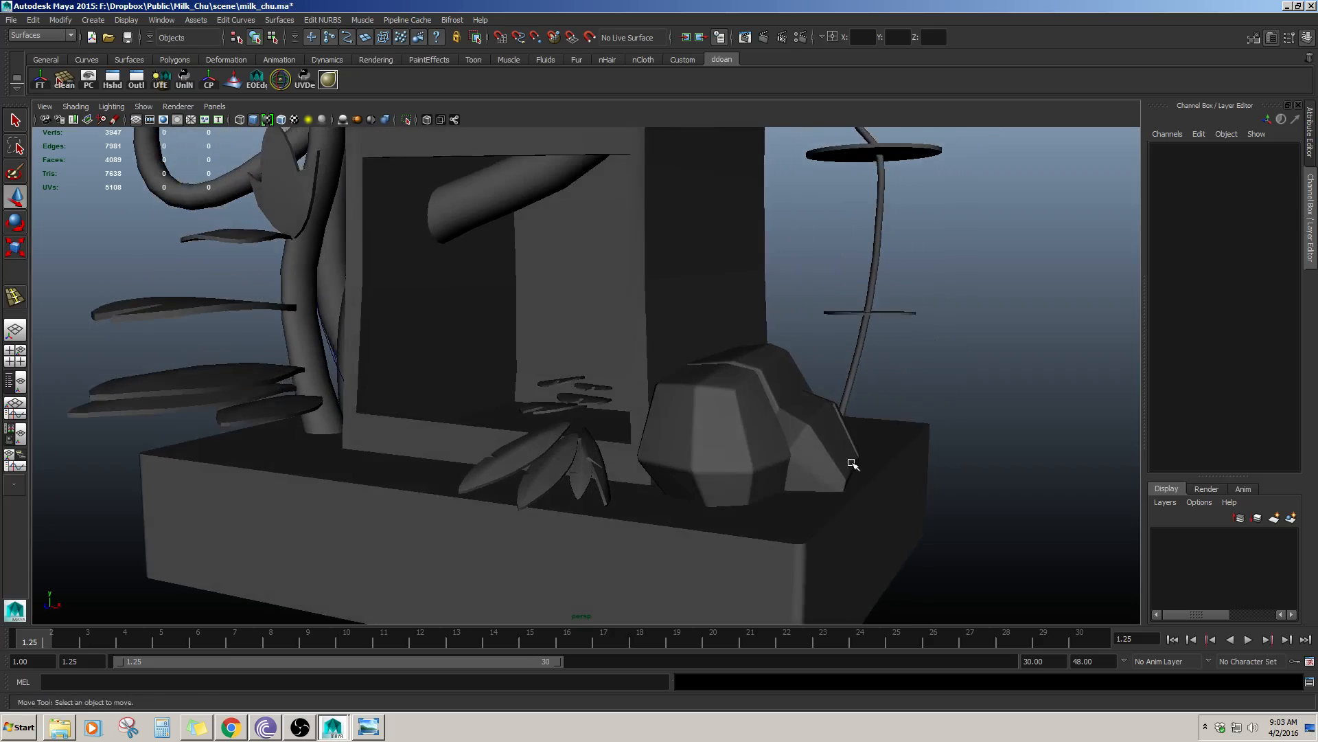
middle_click_drag(852, 464, 864, 443, "alt")
left_click_drag(850, 428, 616, 417, "alt")
- Select all the small notched and pointed leaves in front of the opening, together with the base block and carton
left_click(603, 369)
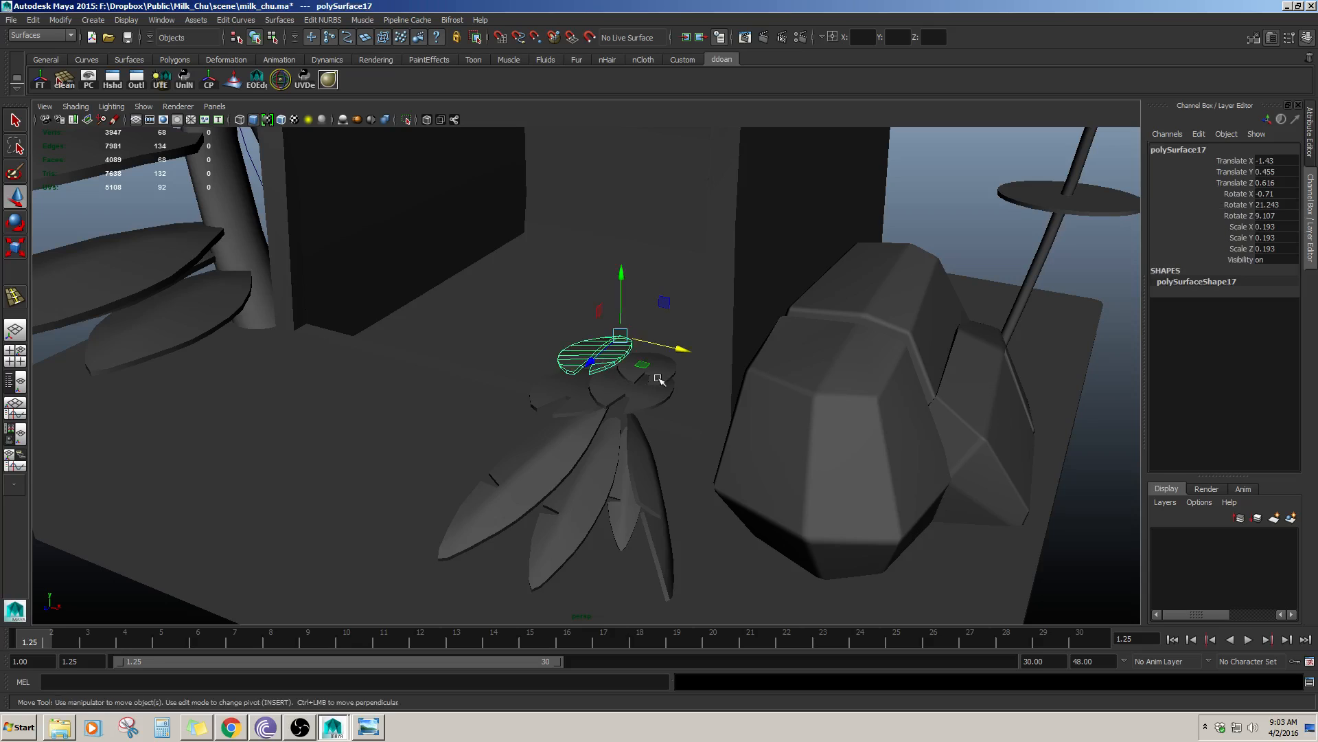
left_click(585, 447, "shift")
left_click(589, 507, "shift")
left_click(624, 523, "shift")
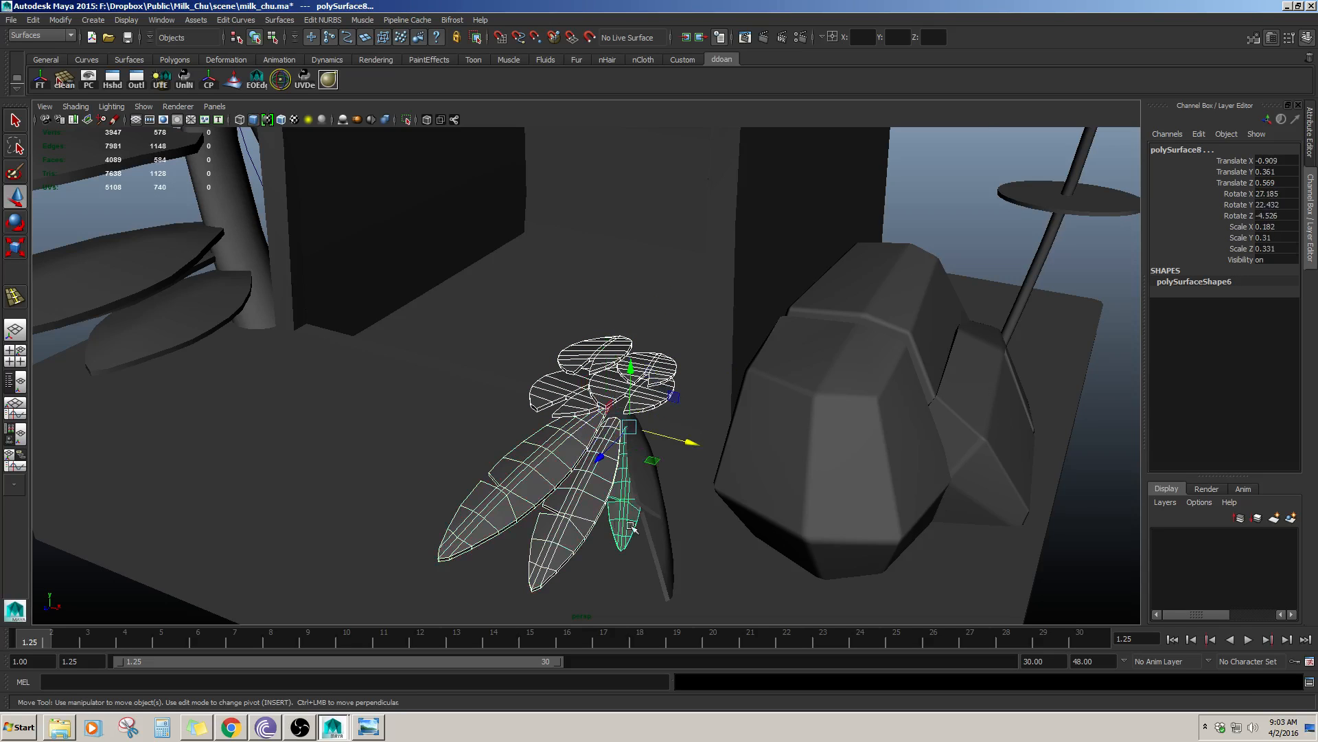
left_click(656, 525, "shift")
left_click_drag(604, 561, 824, 496, "alt")
left_click(763, 514, "shift")
left_click(522, 446, "shift")
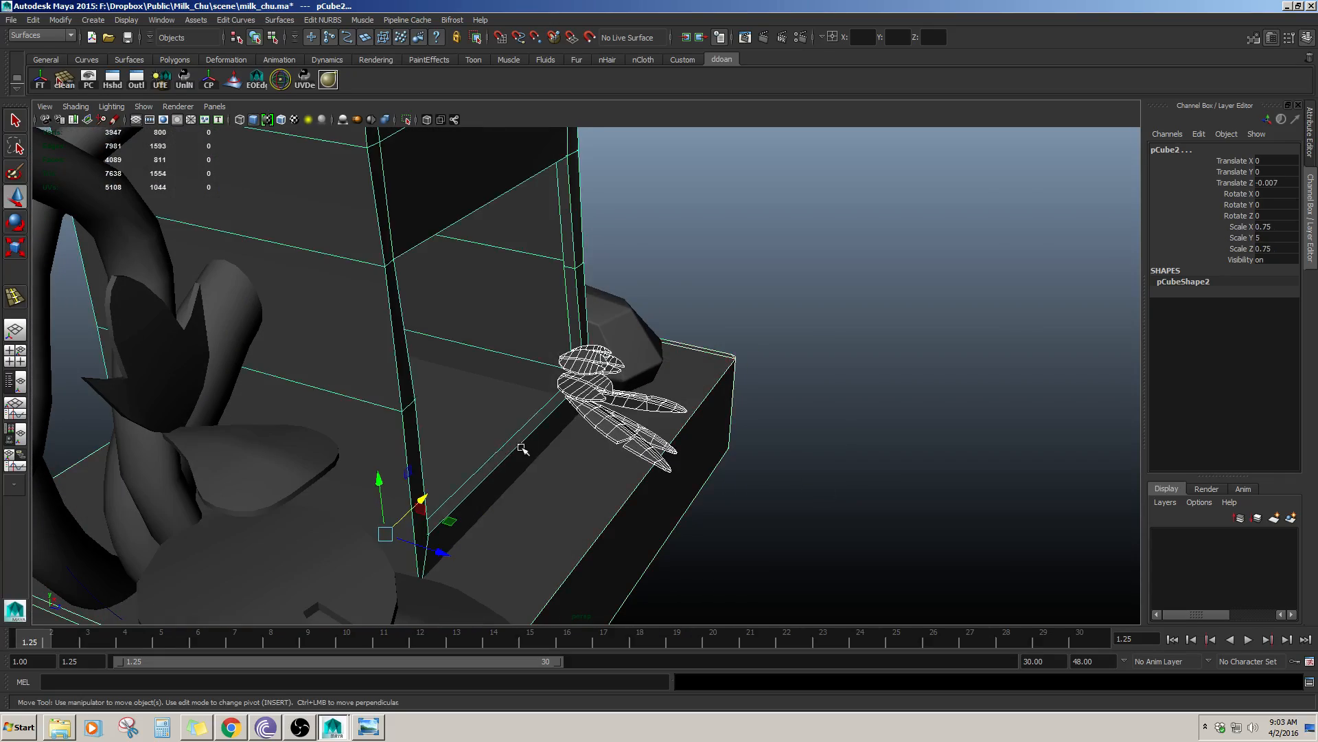
- Isolate the selected leaves, carton and base in the side view, shown as wireframe in a single full-size view
mouse_move(521, 446)
left_mouse_down("alt")
mouse_move(735, 412)
mouse_move(525, 472)
mouse_move(477, 442)
mouse_move(526, 438)
left_mouse_up("alt")
key("space")
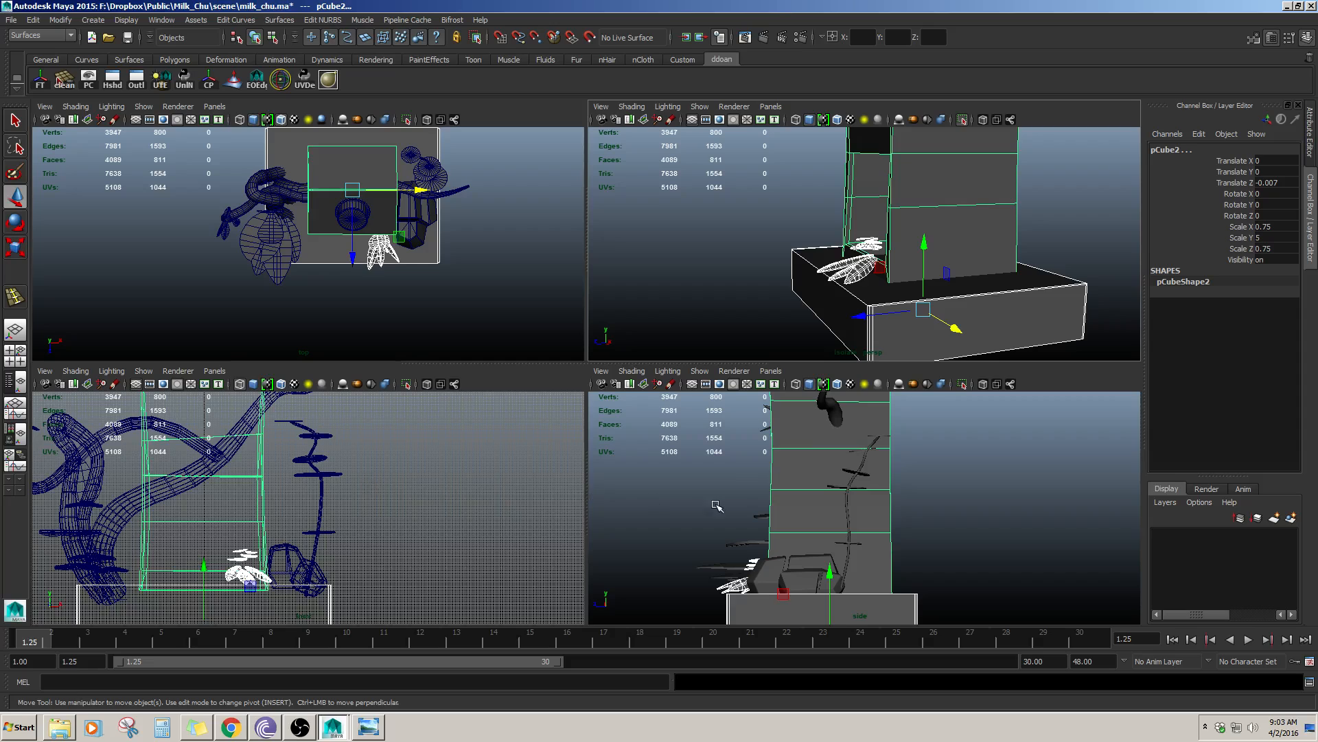
middle_click_drag(710, 507, 758, 492, "alt")
key("shift+i")
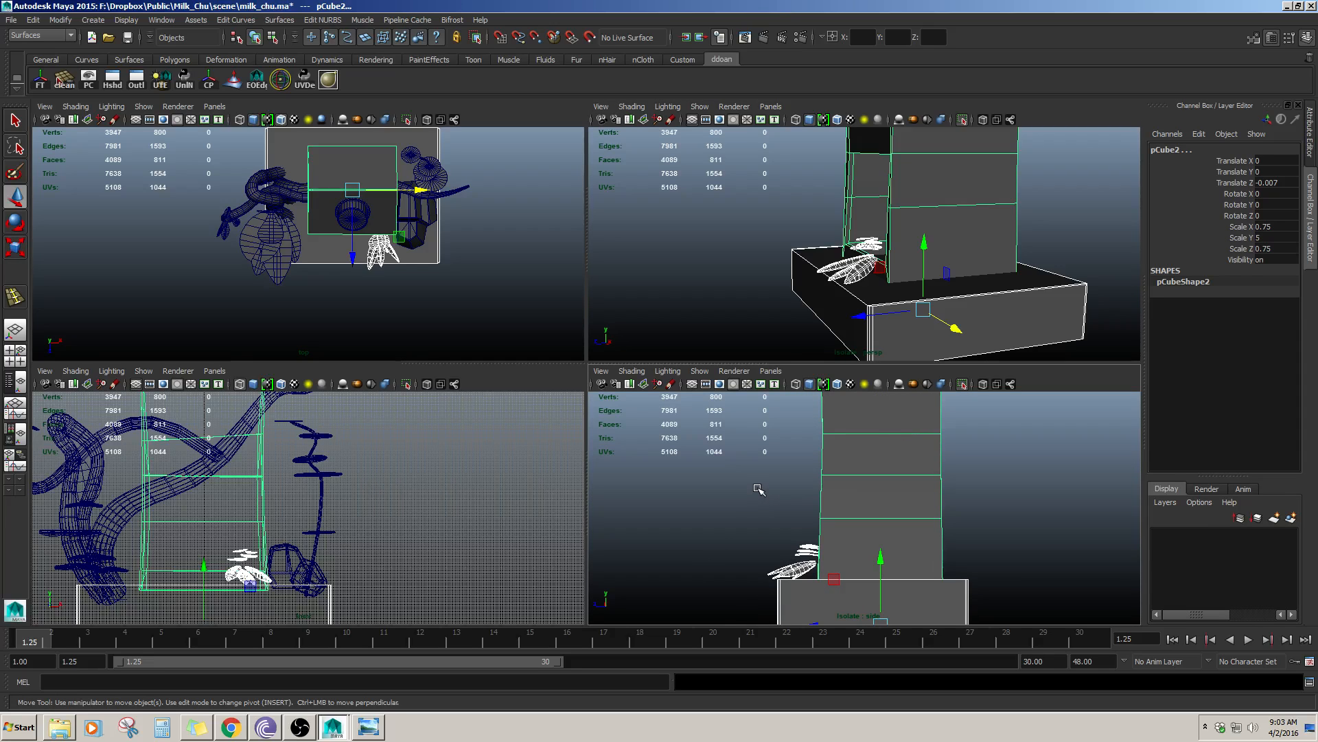
scroll(755, 491, "up", 5)
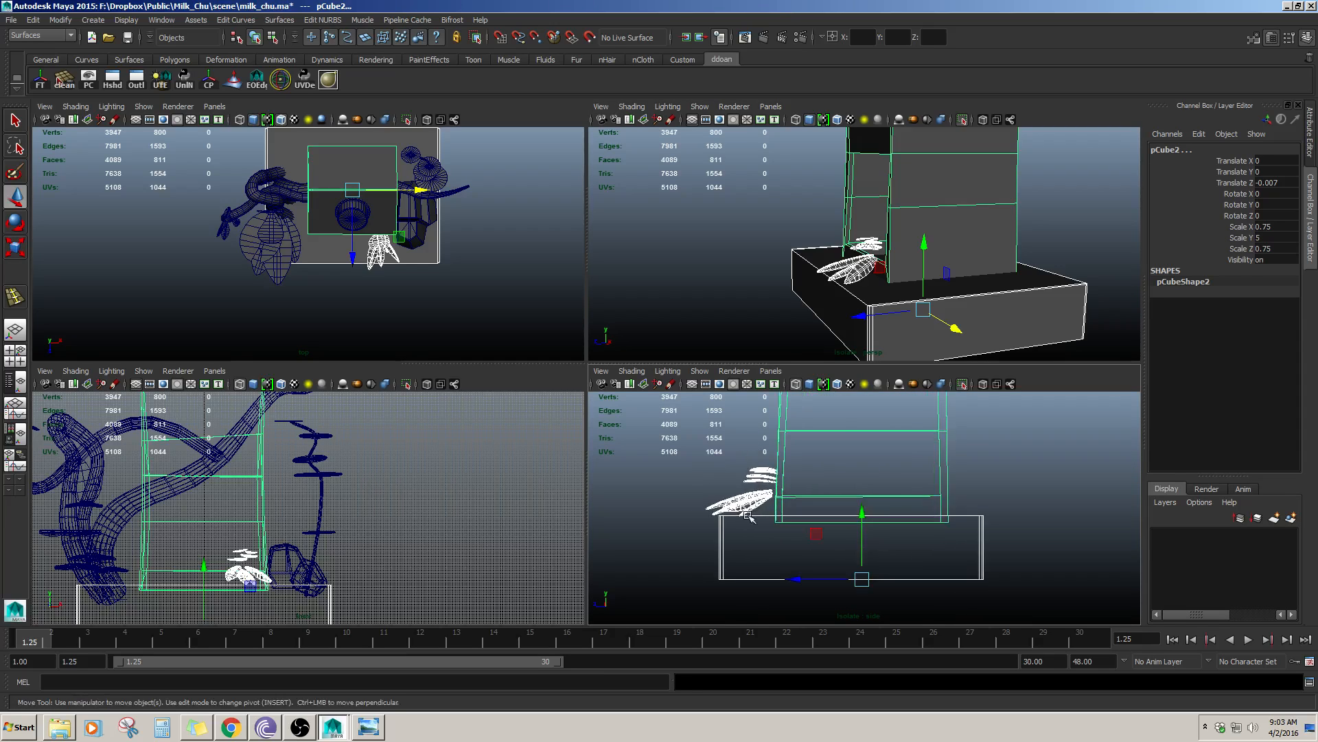
key("space")
- Try to start a CV curve at the base of the upper small leaves in the side view, and undo its point
middle_click_drag(428, 364, 641, 480, "alt")
scroll(734, 505, "up", 2)
middle_click_drag(740, 532, 715, 486, "alt")
scroll(714, 485, "up", 1)
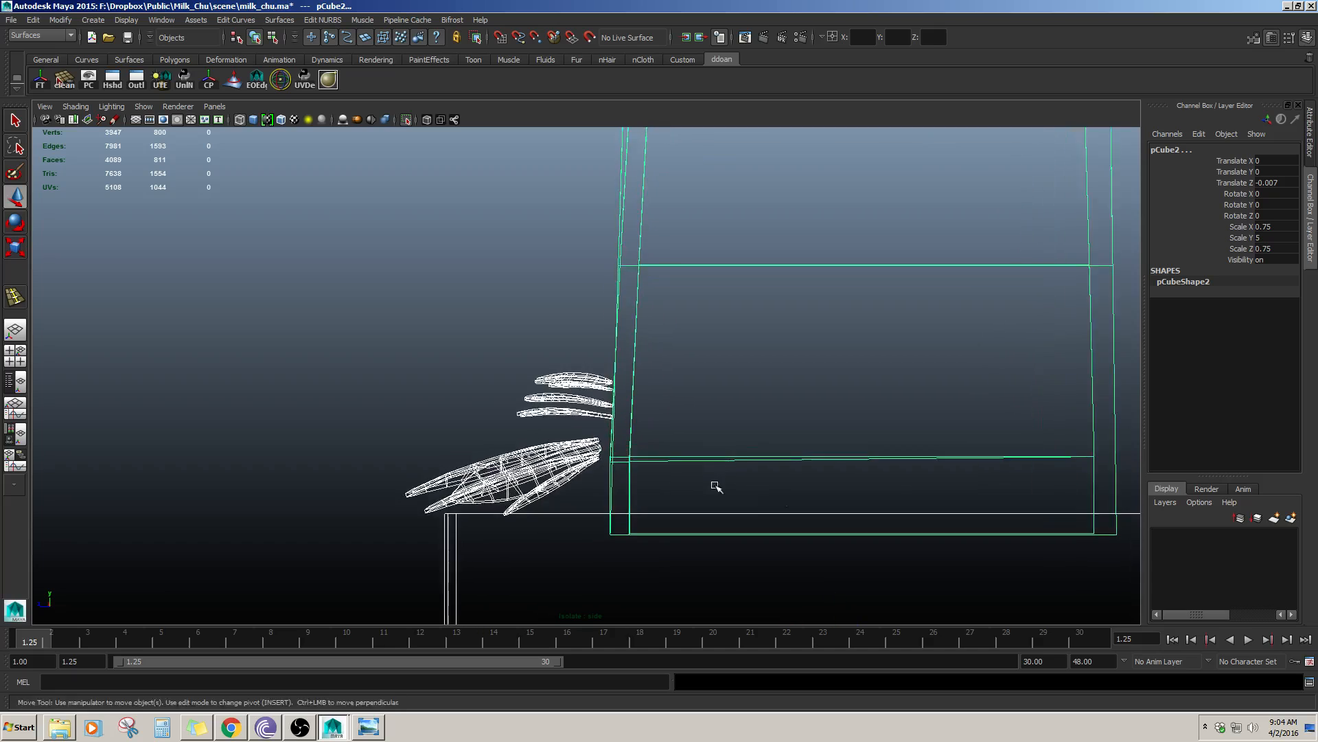
scroll(715, 485, "up", 1)
middle_click_drag(621, 474, 611, 389, "alt")
left_click(391, 341)
middle_click_drag(405, 303, 405, 347, "alt")
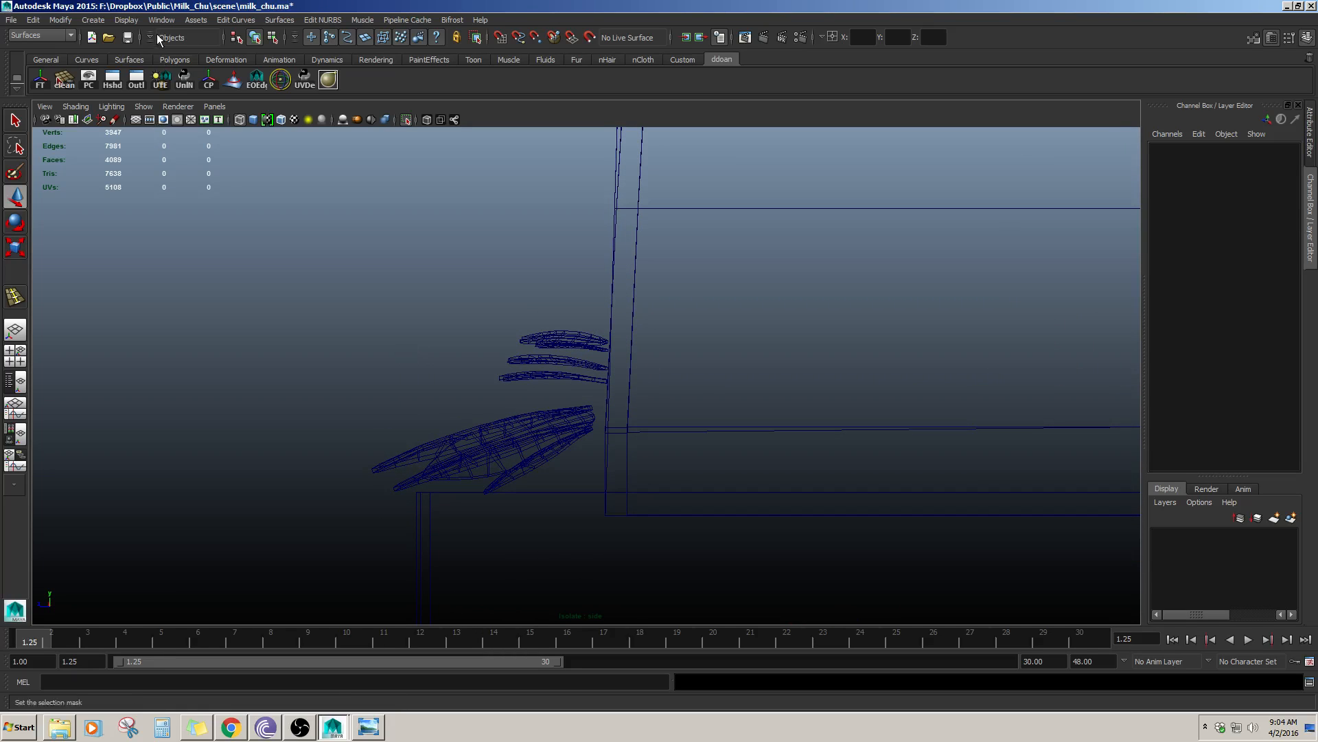
left_click(98, 21)
left_click(118, 106)
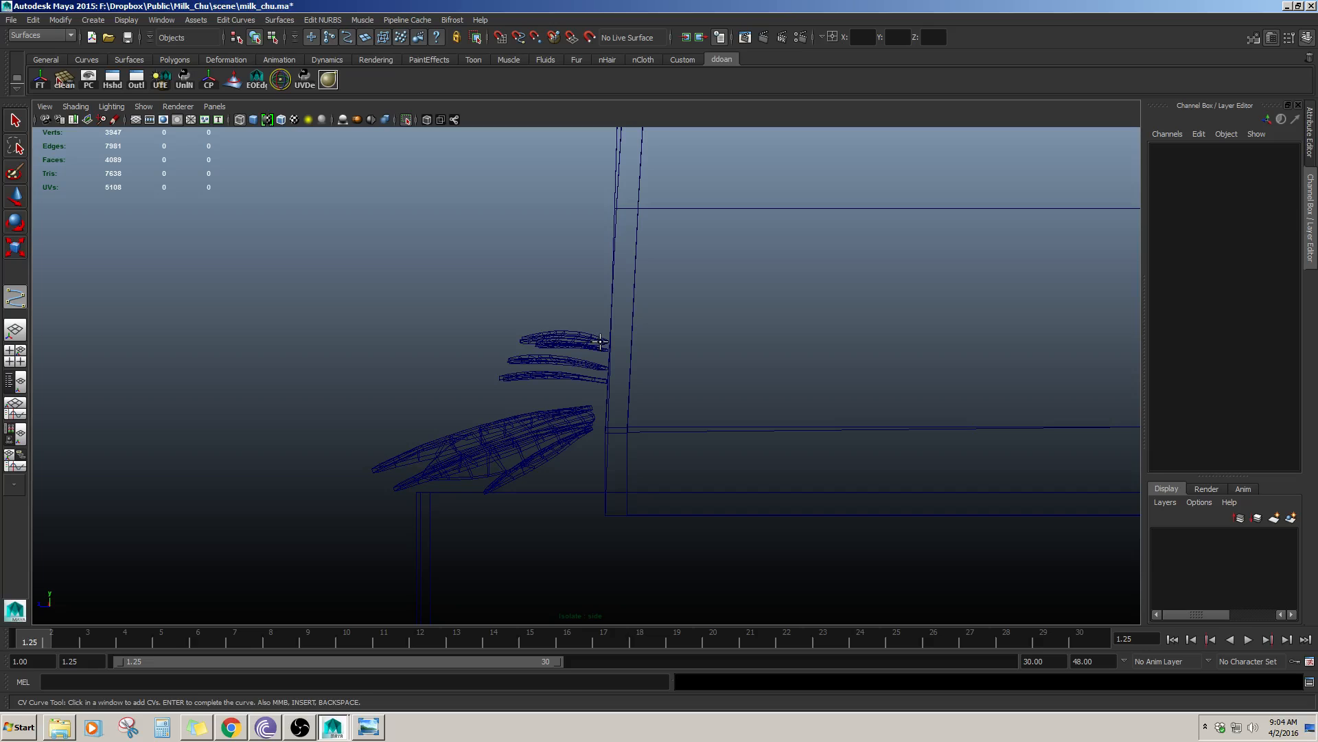
left_click(600, 341)
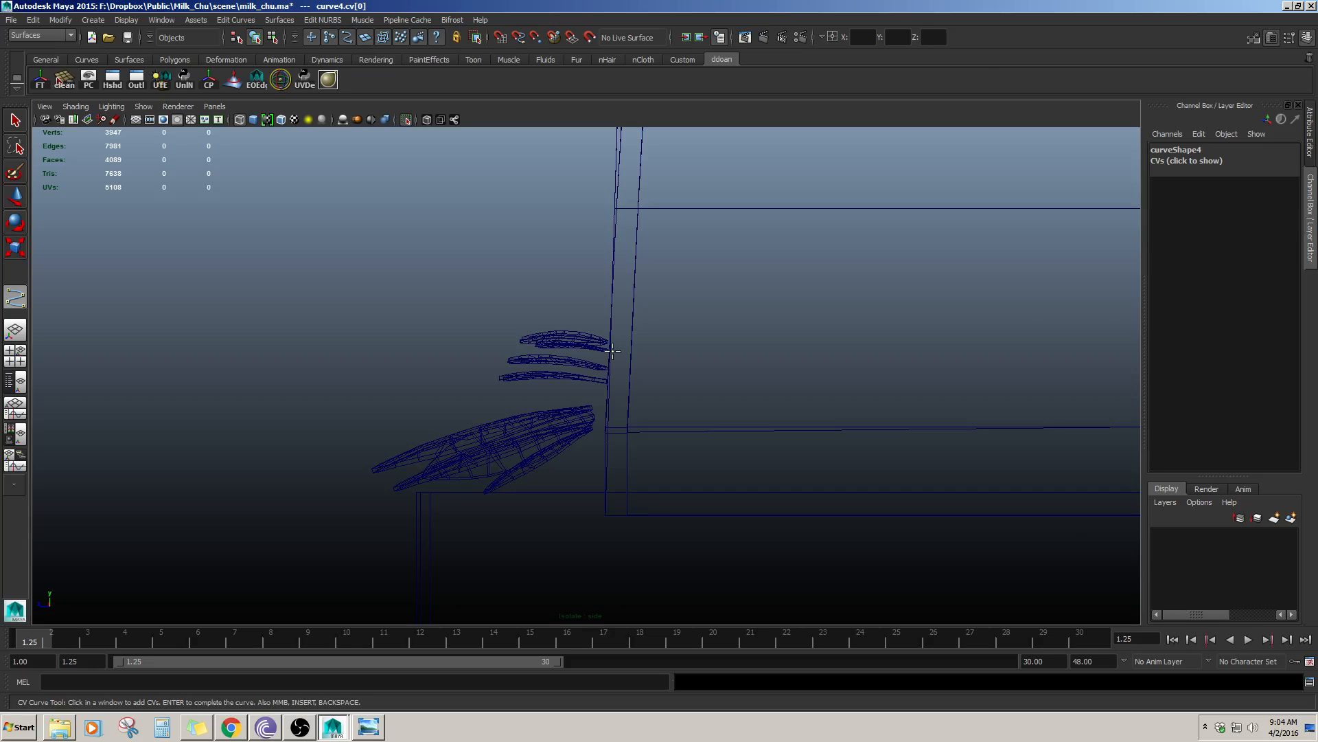
key("ctrl+z")
- Enable Auto Load New Objects for Isolate Select in the side view
left_click(214, 107)
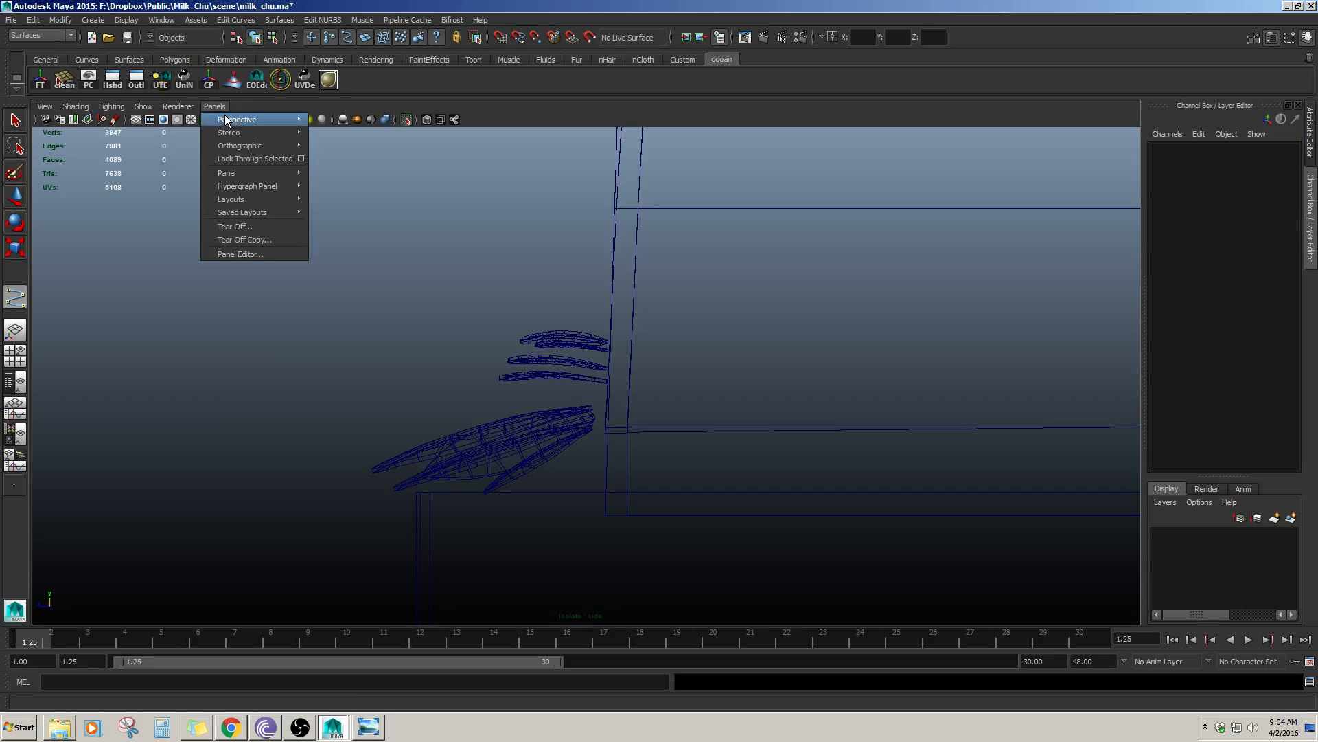
mouse_move(239, 139)
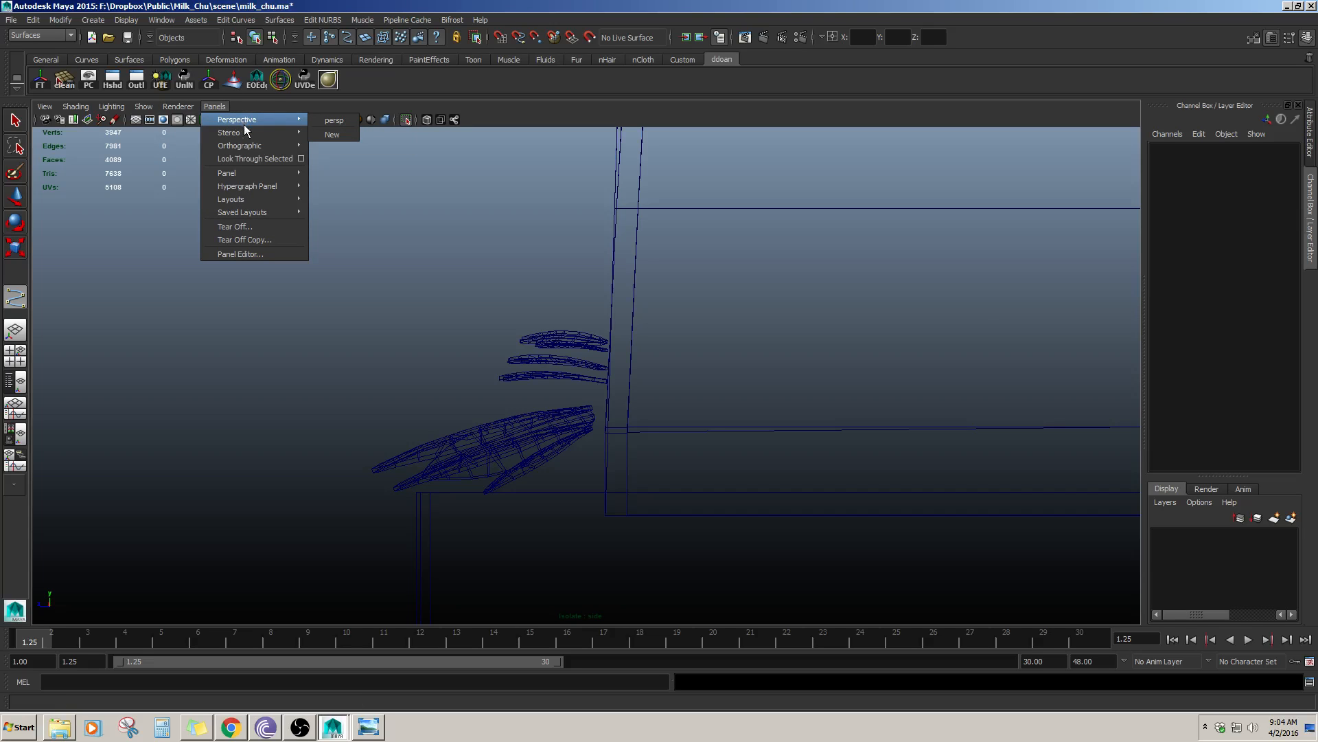
left_click(214, 106)
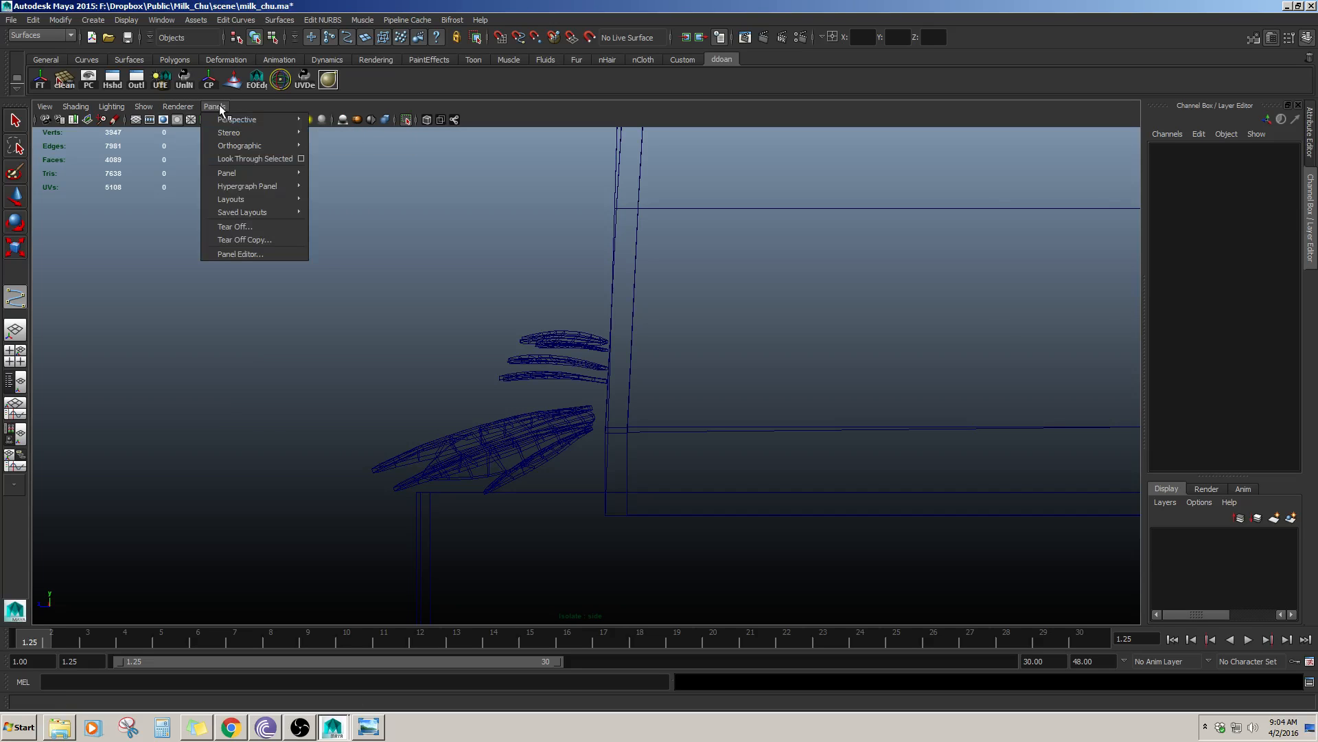
left_click(144, 106)
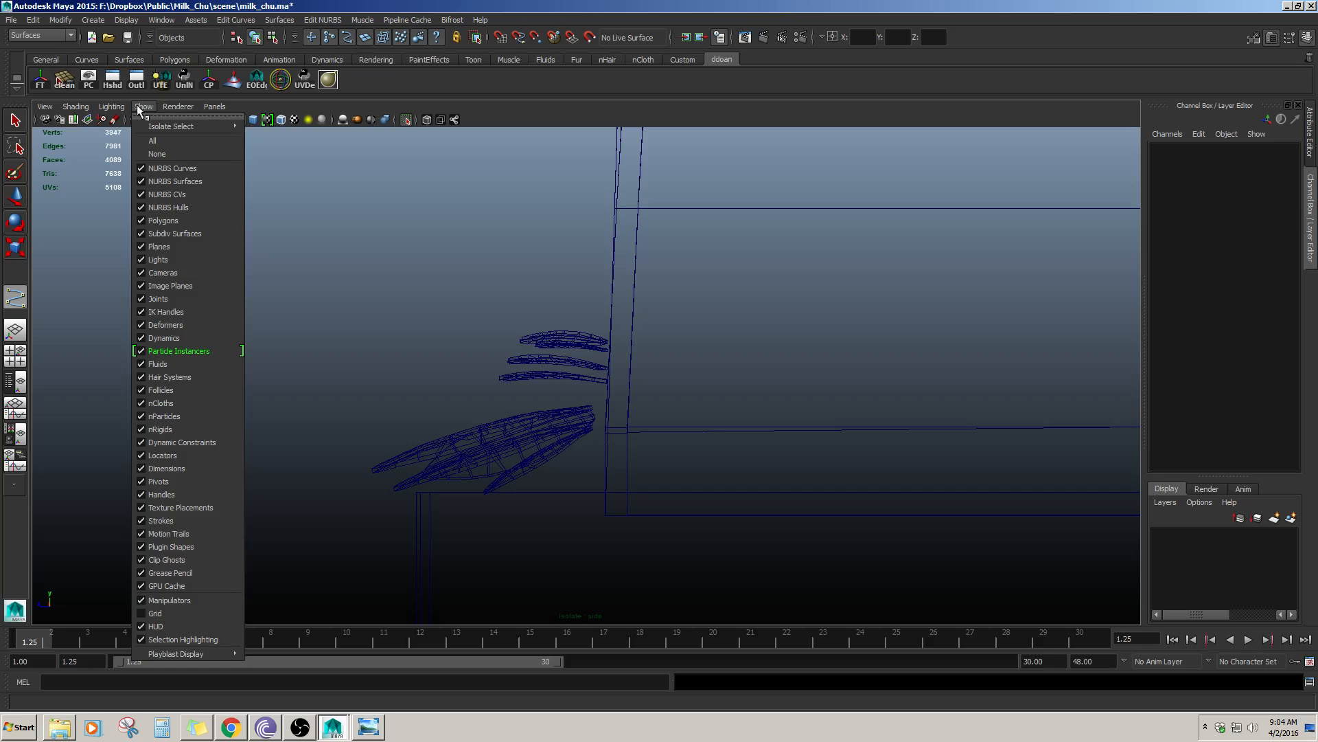
mouse_move(165, 125)
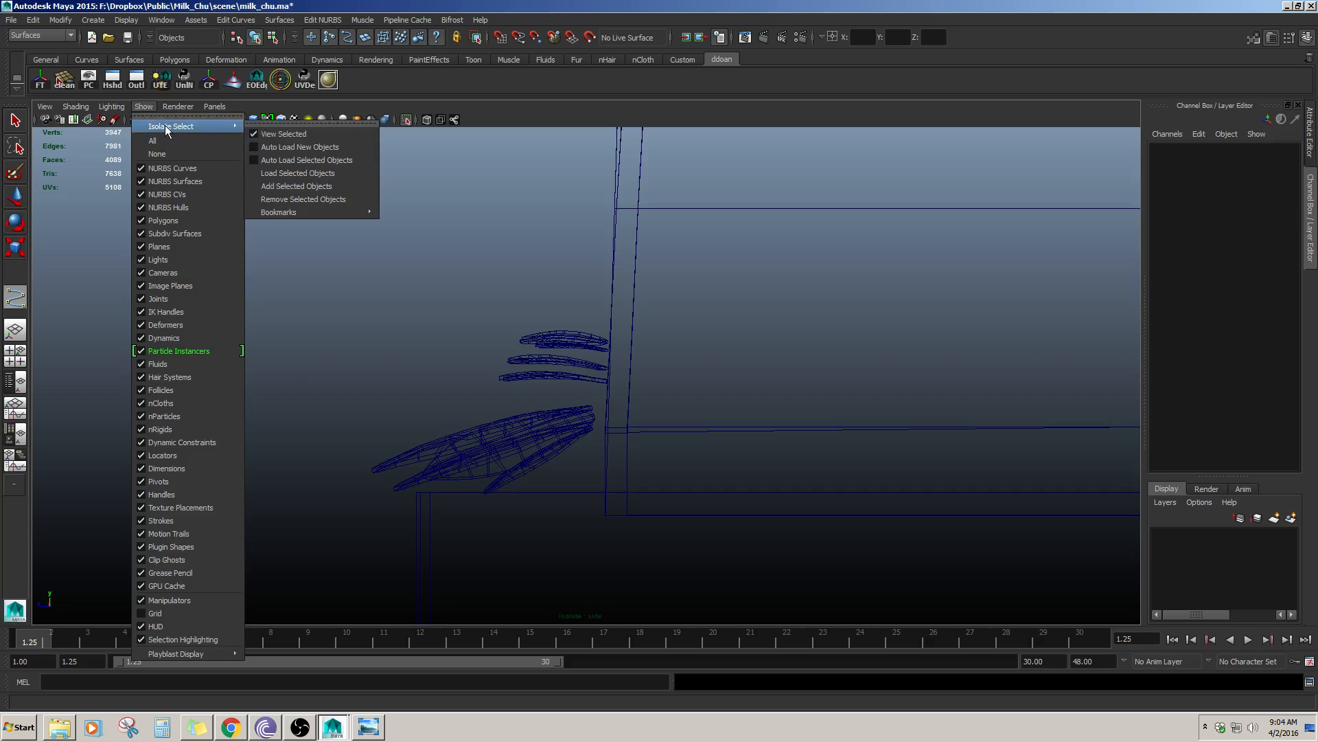
left_click(326, 147)
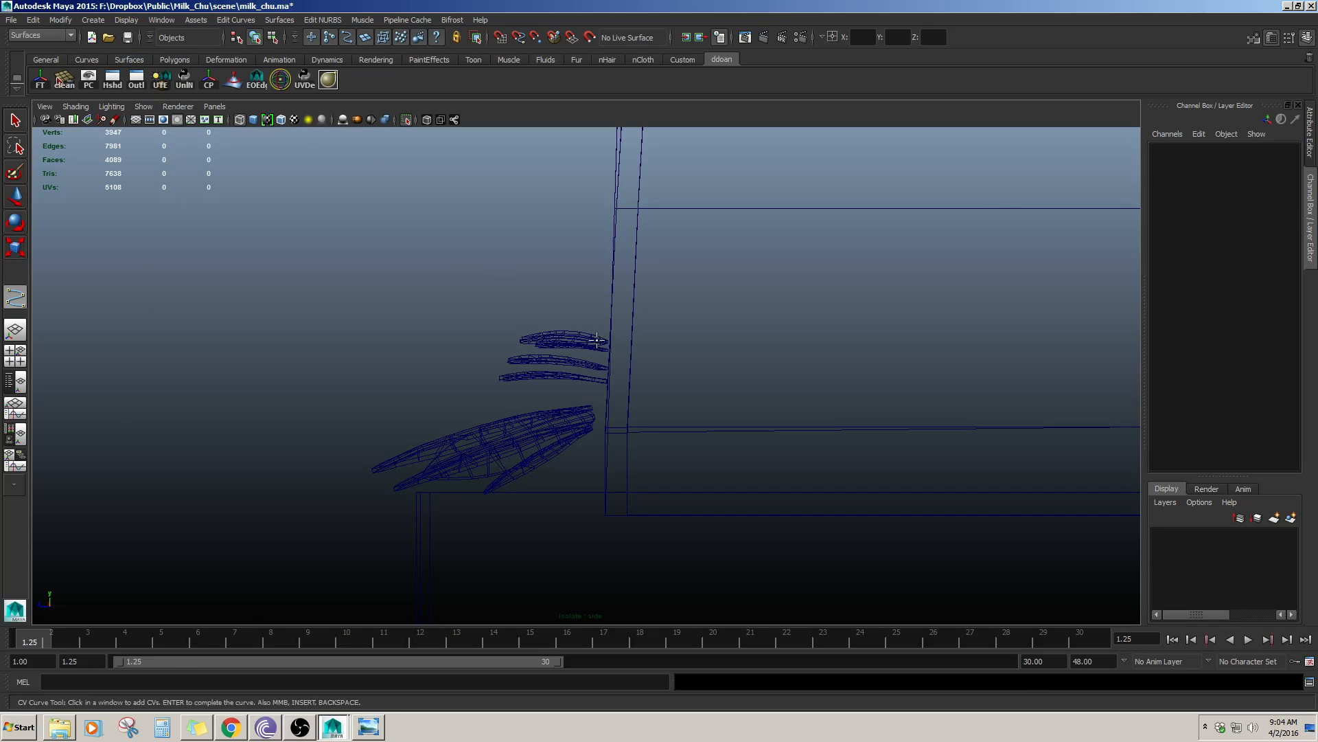
- Try to draw a CV curve from the upper small leaves' base down past the base of the pointed leaves
left_click(604, 339)
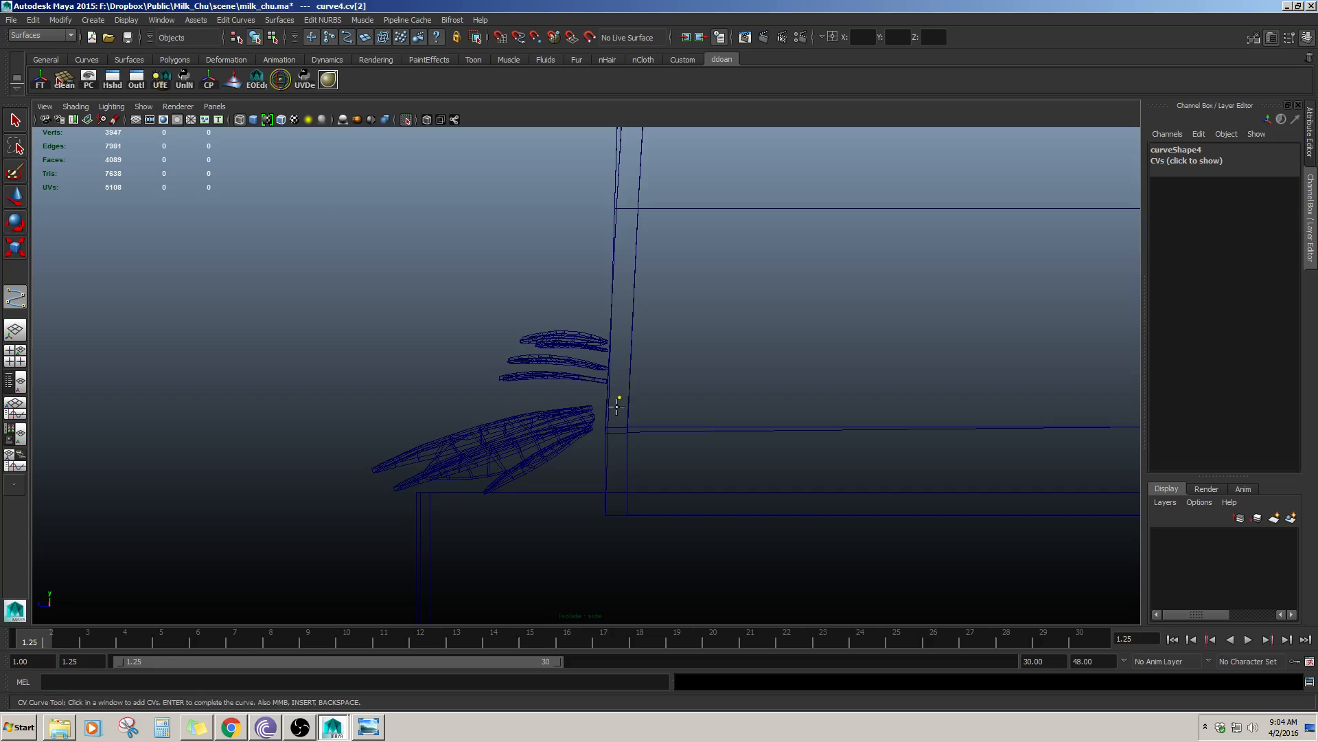
left_click(592, 427)
left_click(583, 467)
key("w")
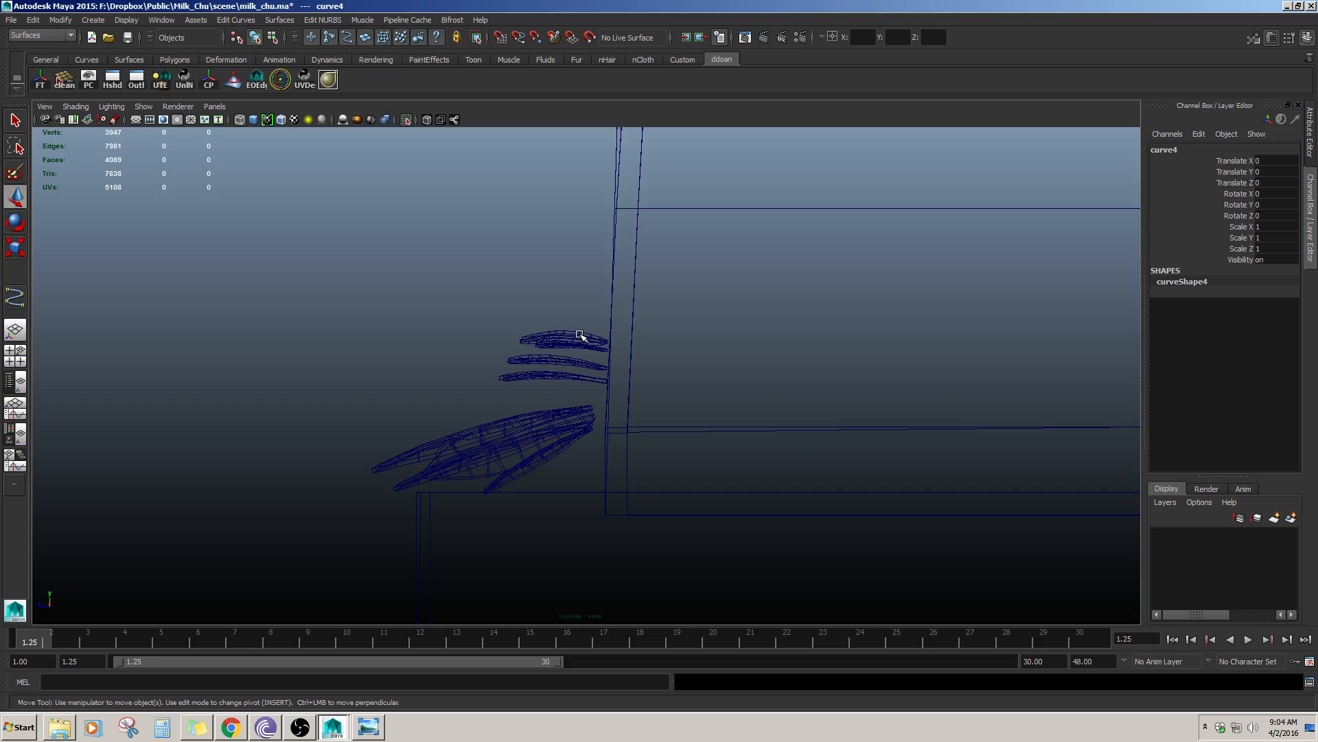
- Add the new curve to the side view's isolated objects and return to the four-view layout
left_click(183, 106)
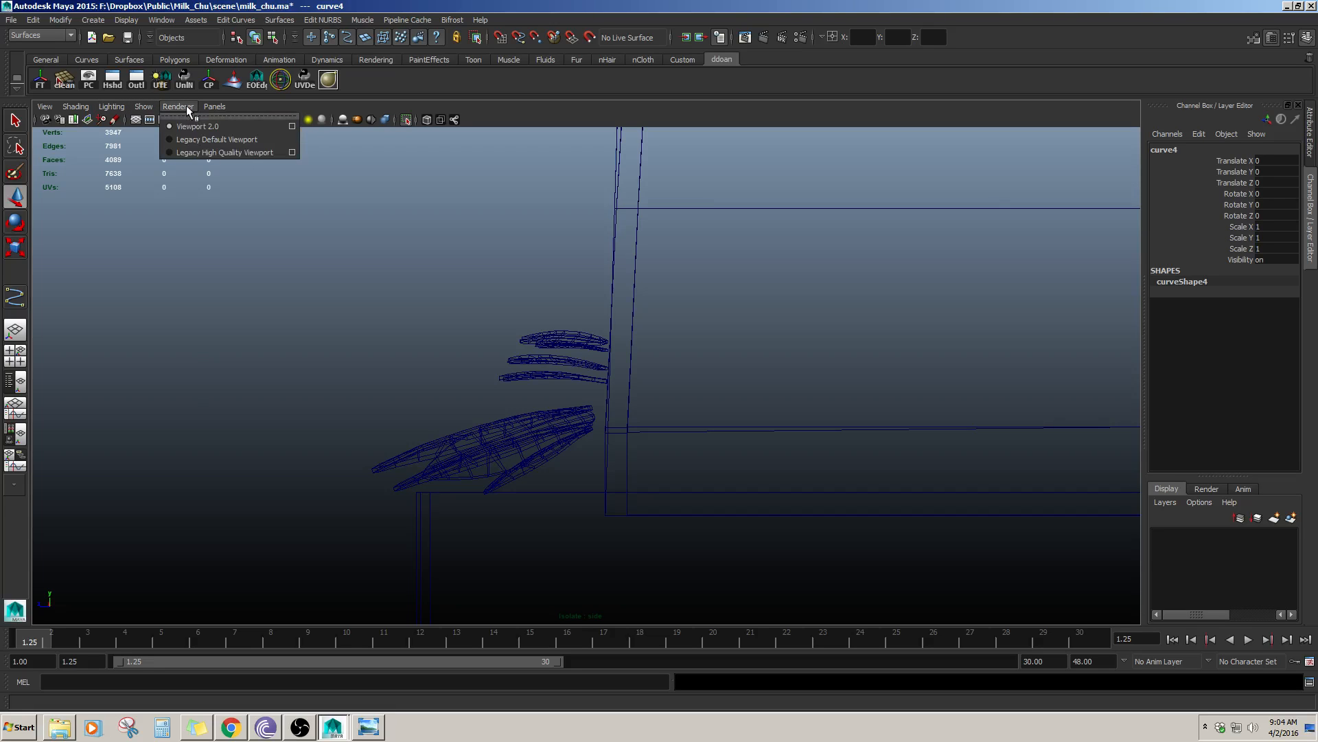
left_click(144, 106)
mouse_move(162, 127)
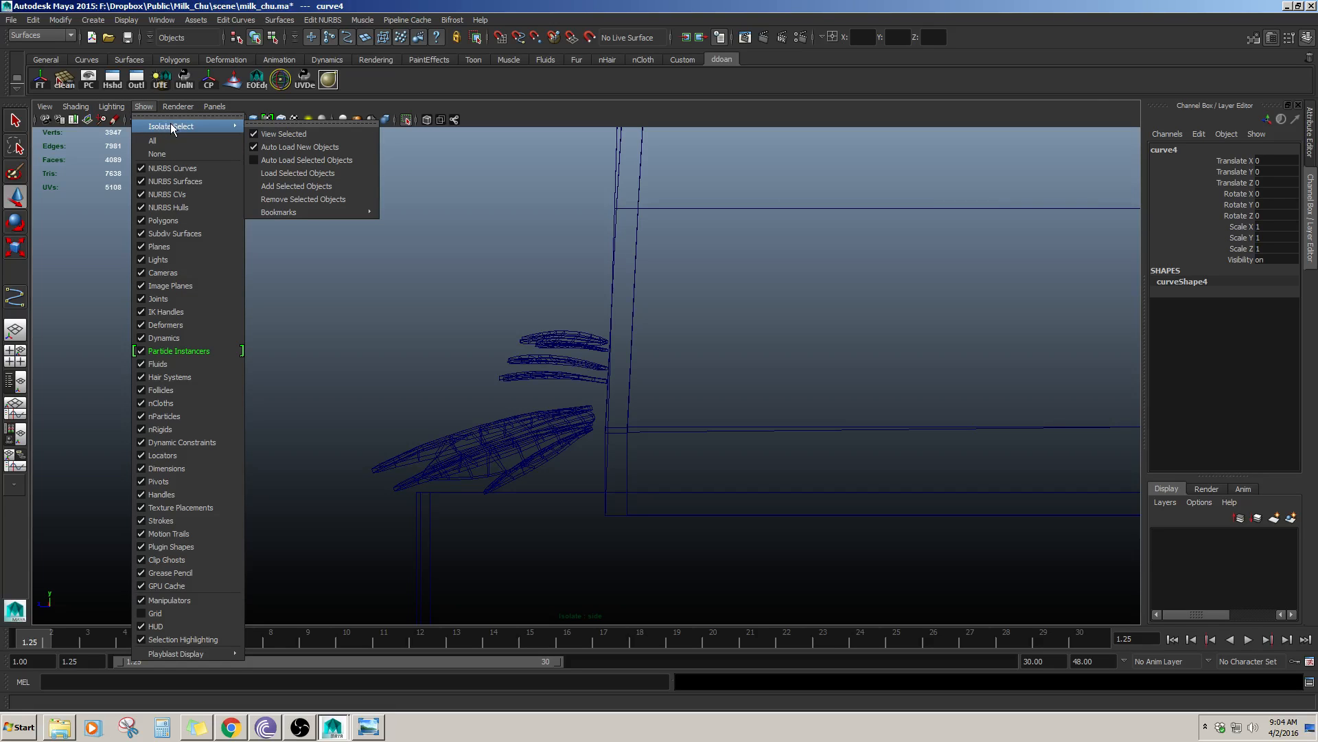
left_click(319, 180)
key("space")
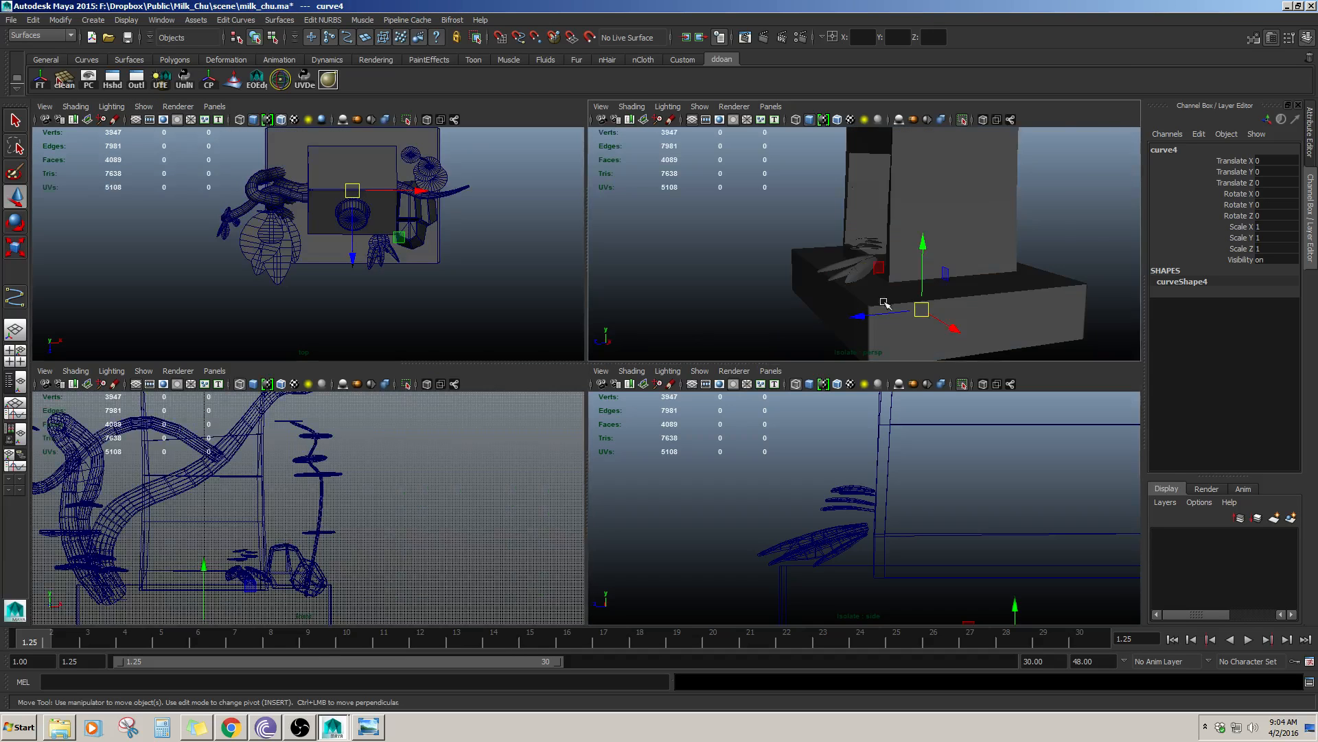
- Look for the new curve in the perspective and side views, discard it and return to the full-size side view
left_click_drag(886, 303, 869, 251, "alt")
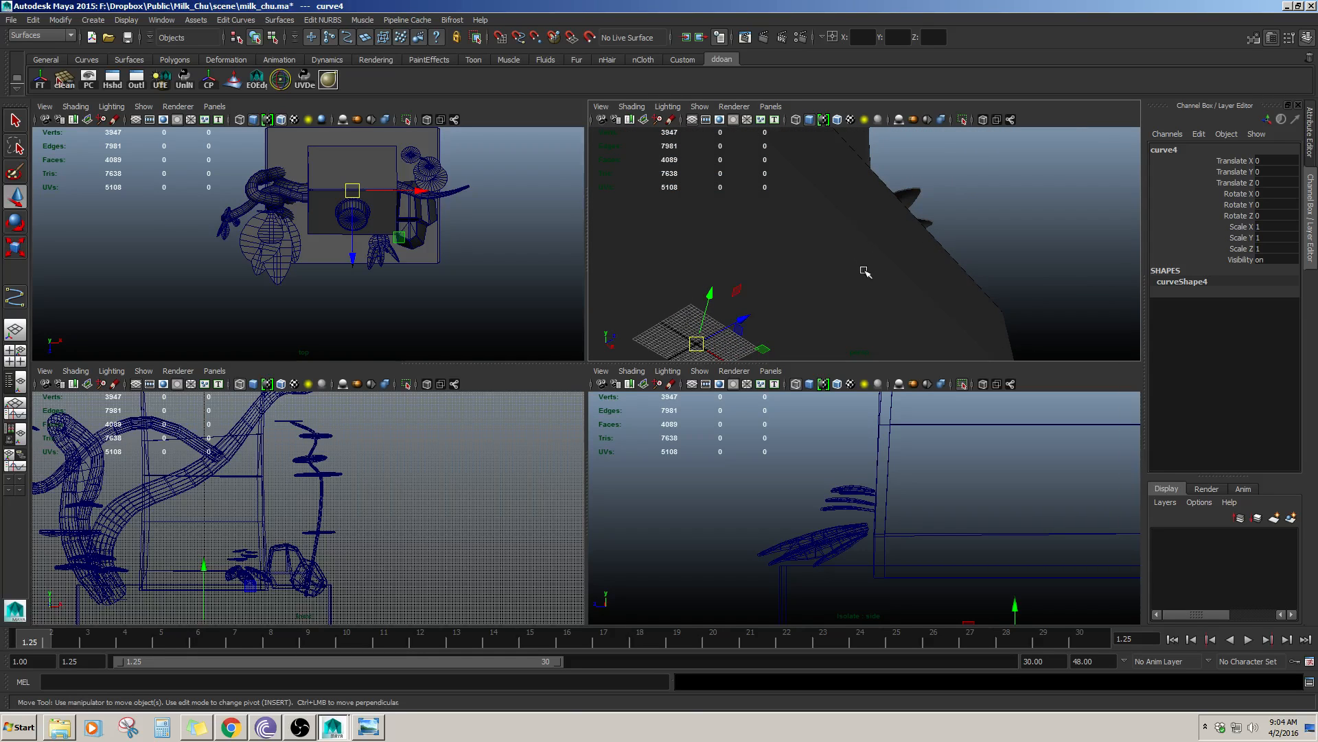
middle_click(947, 494)
middle_click_drag(929, 514, 762, 439, "alt")
scroll(818, 486, "down", 6)
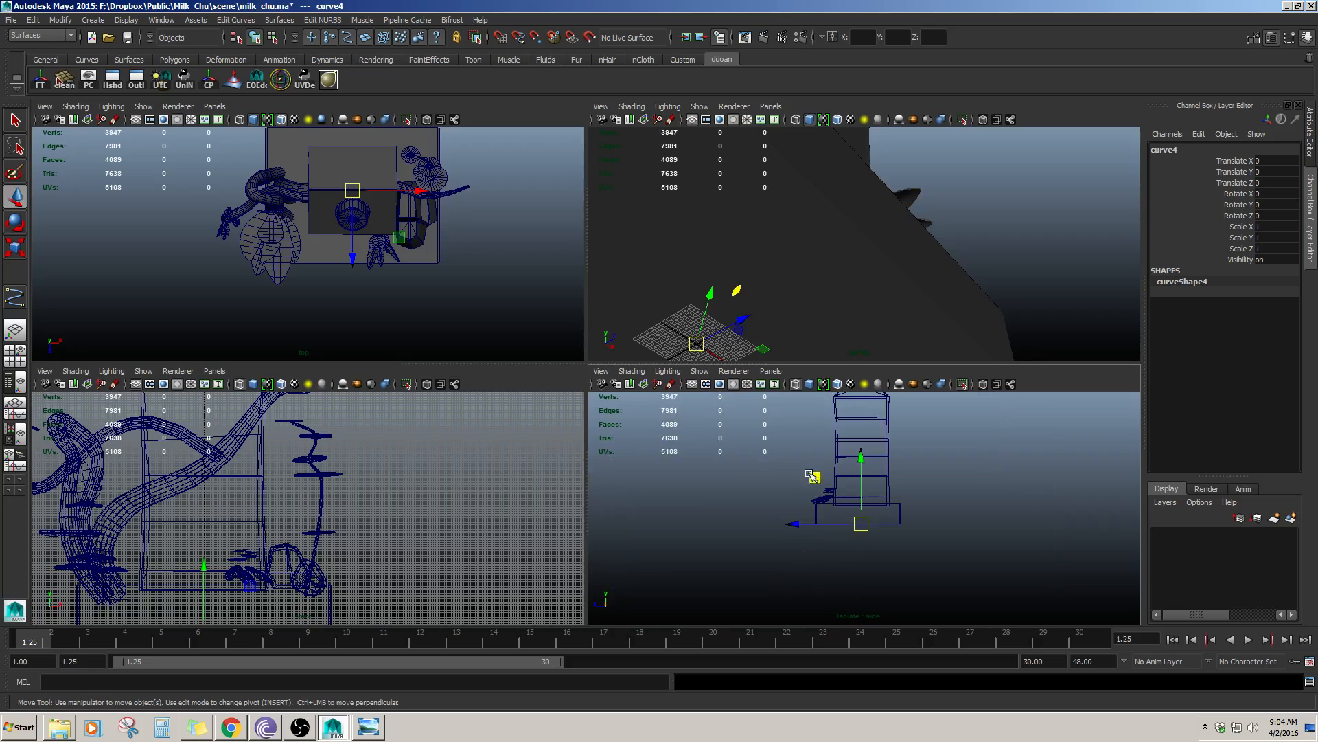
left_click(159, 81)
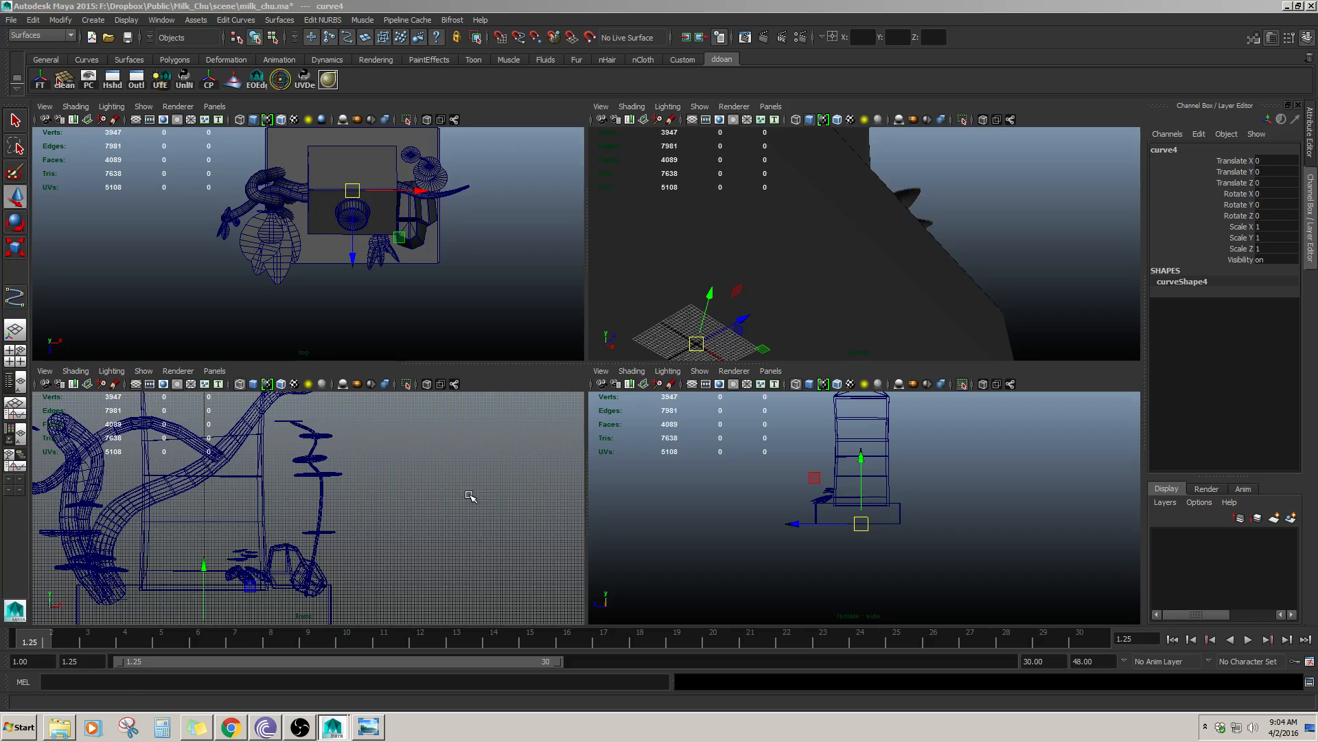
left_click(471, 496)
key("space")
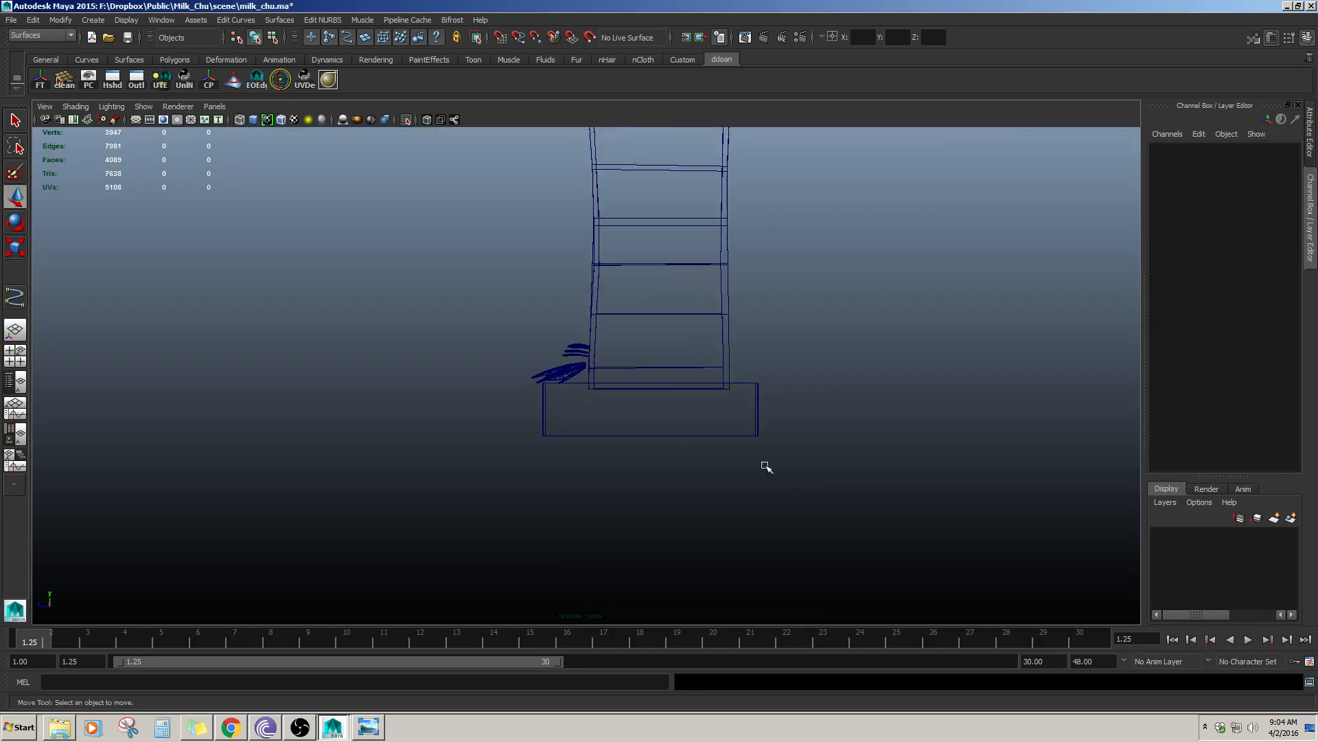
- Activate the CV Curve tool in the side view, undo the trial point and turn off isolation to show the whole scene
scroll(763, 453, "up", 10)
middle_click_drag(620, 378, 521, 383, "alt")
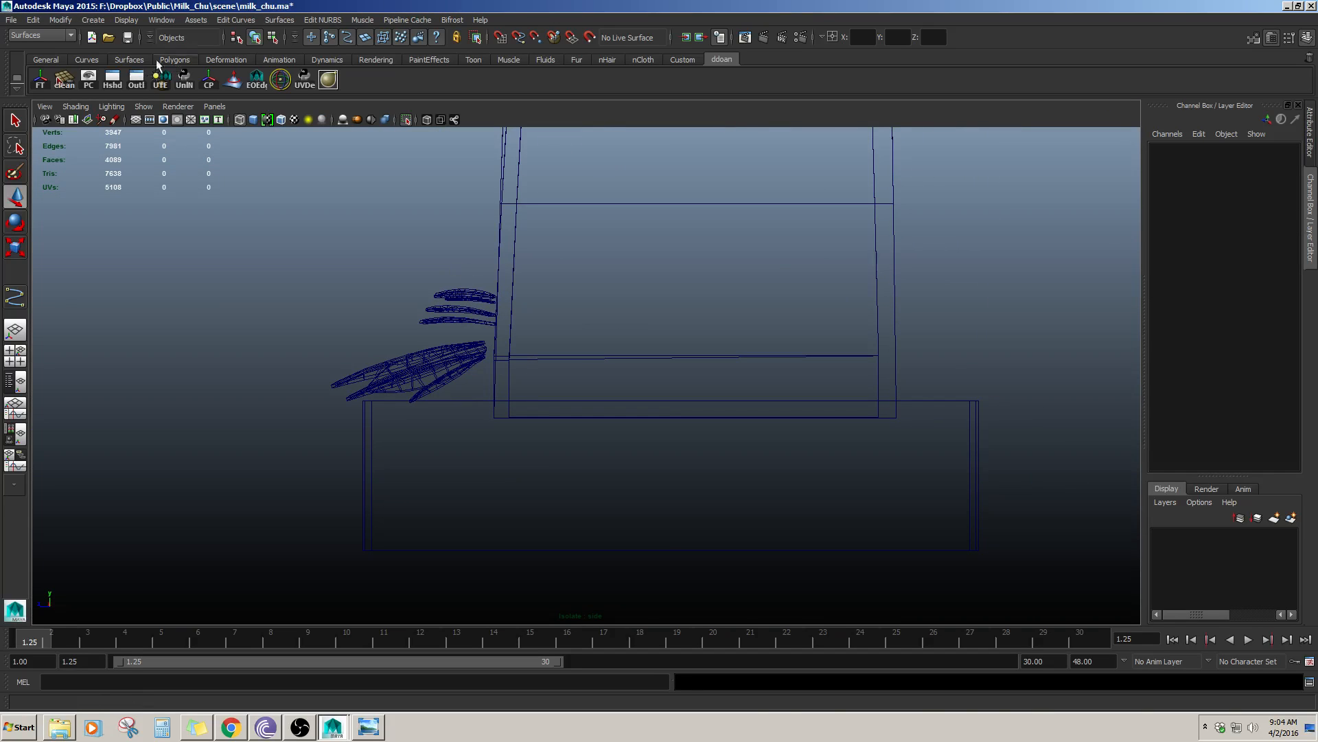
left_click(94, 20)
left_click(124, 107)
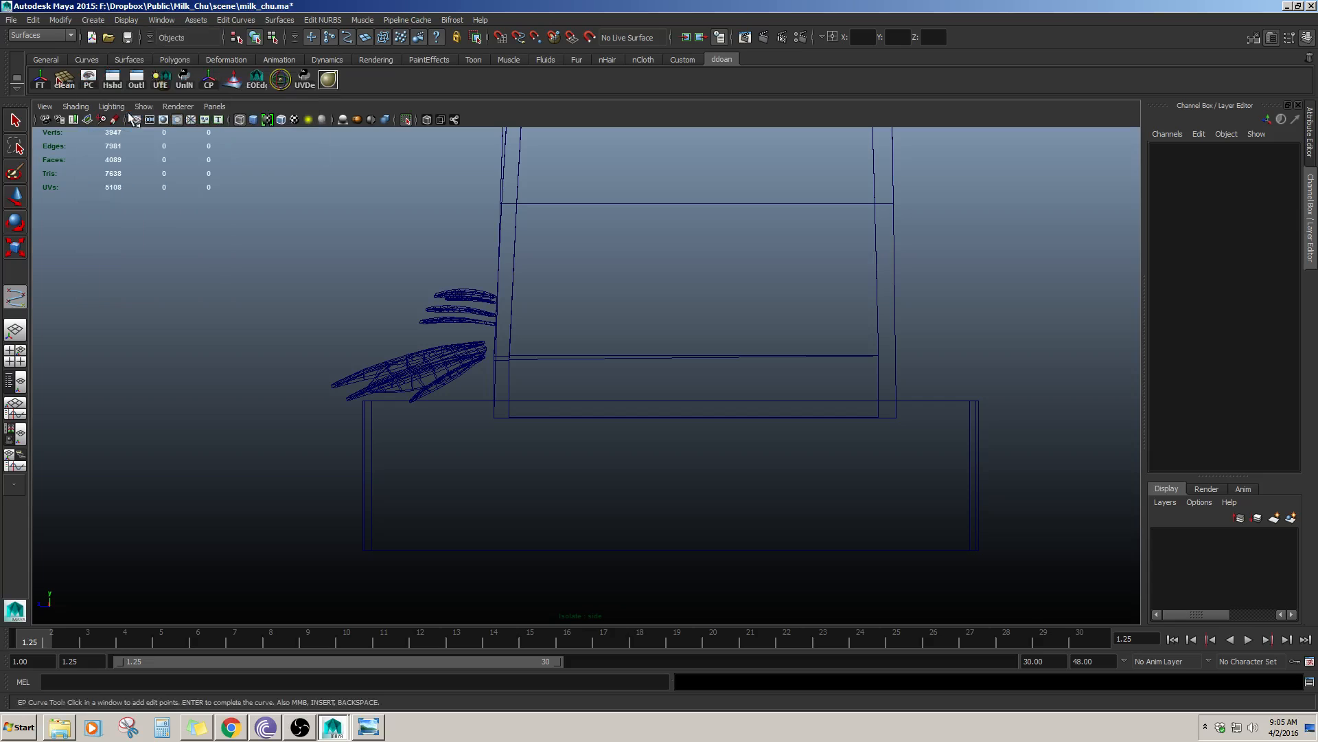
left_click(93, 20)
left_click(123, 107)
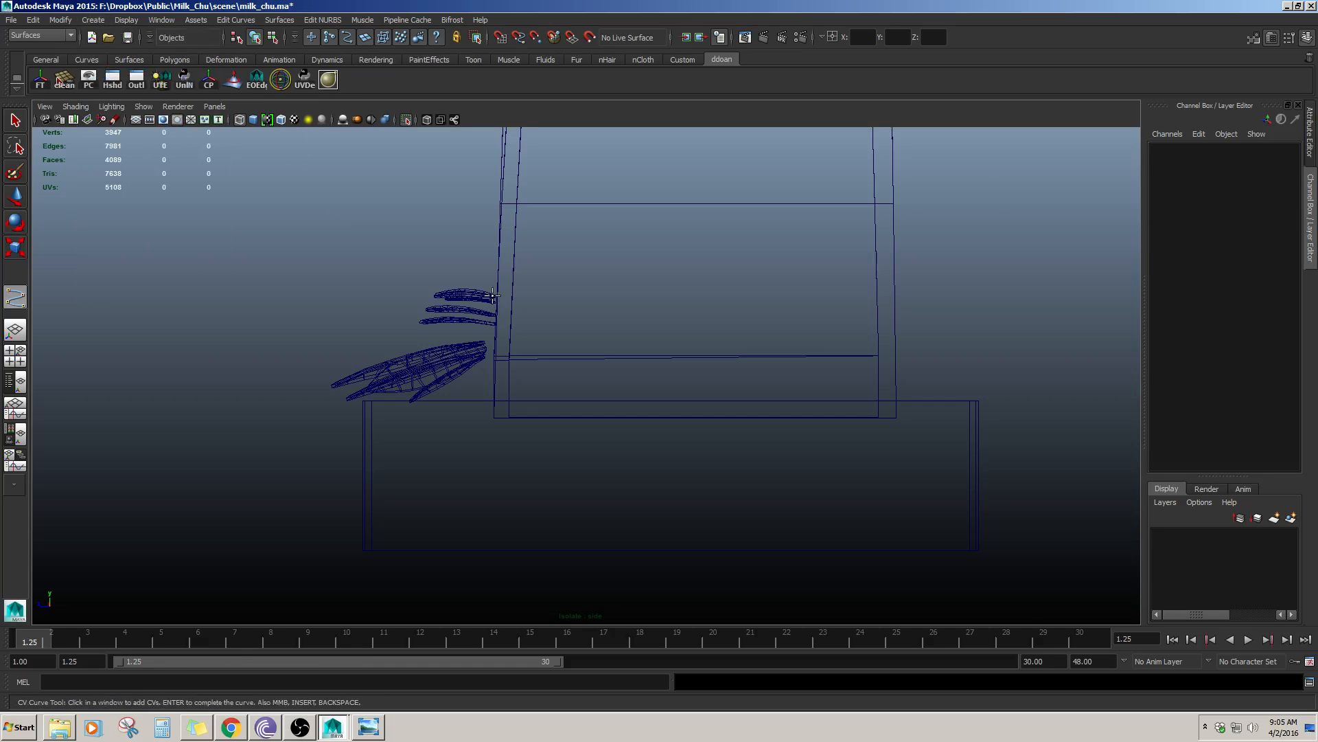
left_click(506, 313)
key("ctrl+z")
key("shift+i")
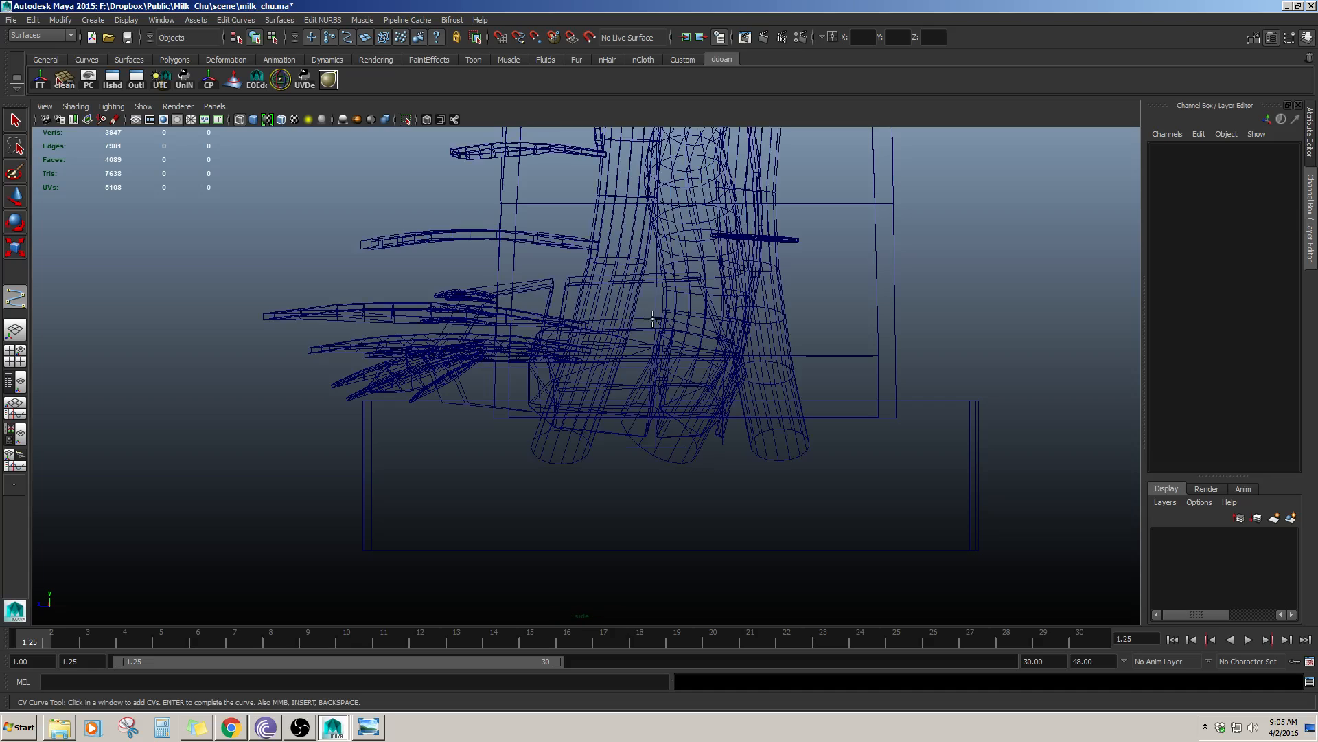
- Draw the stem as a CV curve from the upper small leaves' base, bending inward, down past the pointed leaves into the base block
middle_click_drag(537, 304, 598, 333, "alt")
scroll(597, 333, "up", 1)
left_click(555, 319)
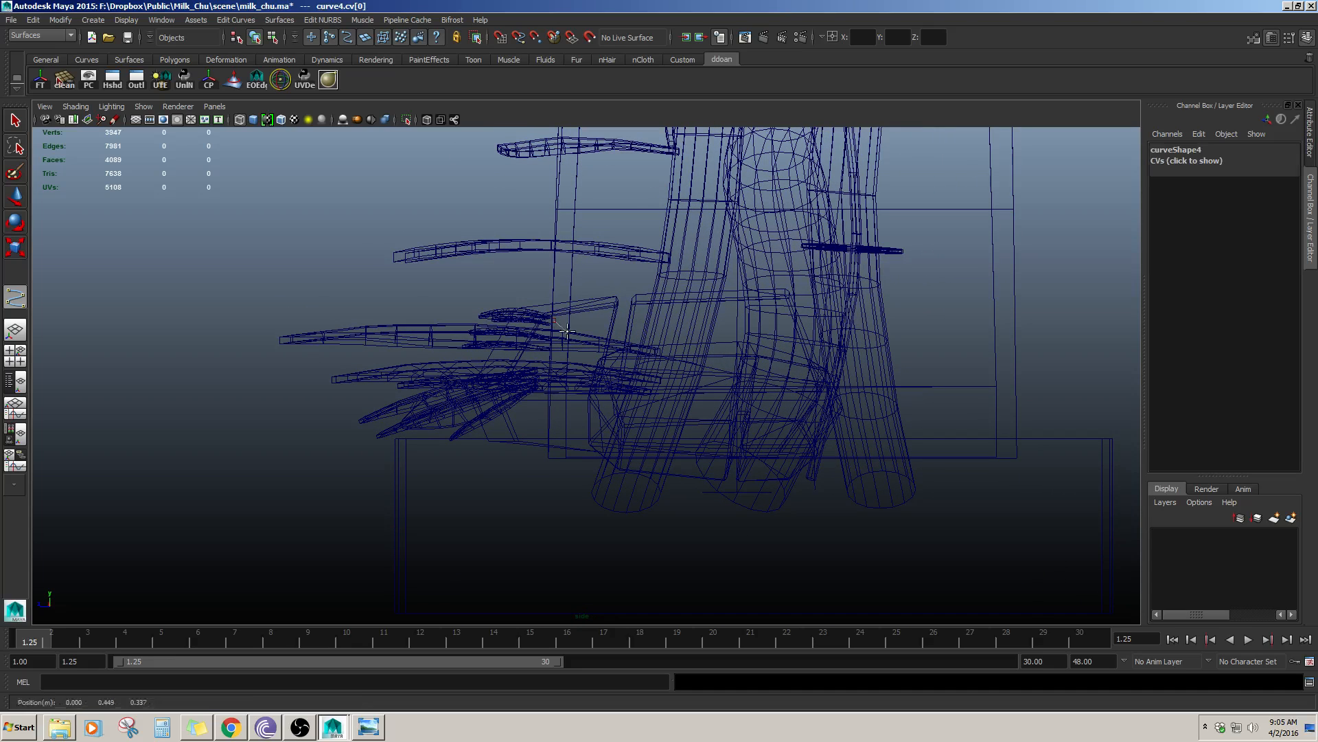
left_click(568, 336)
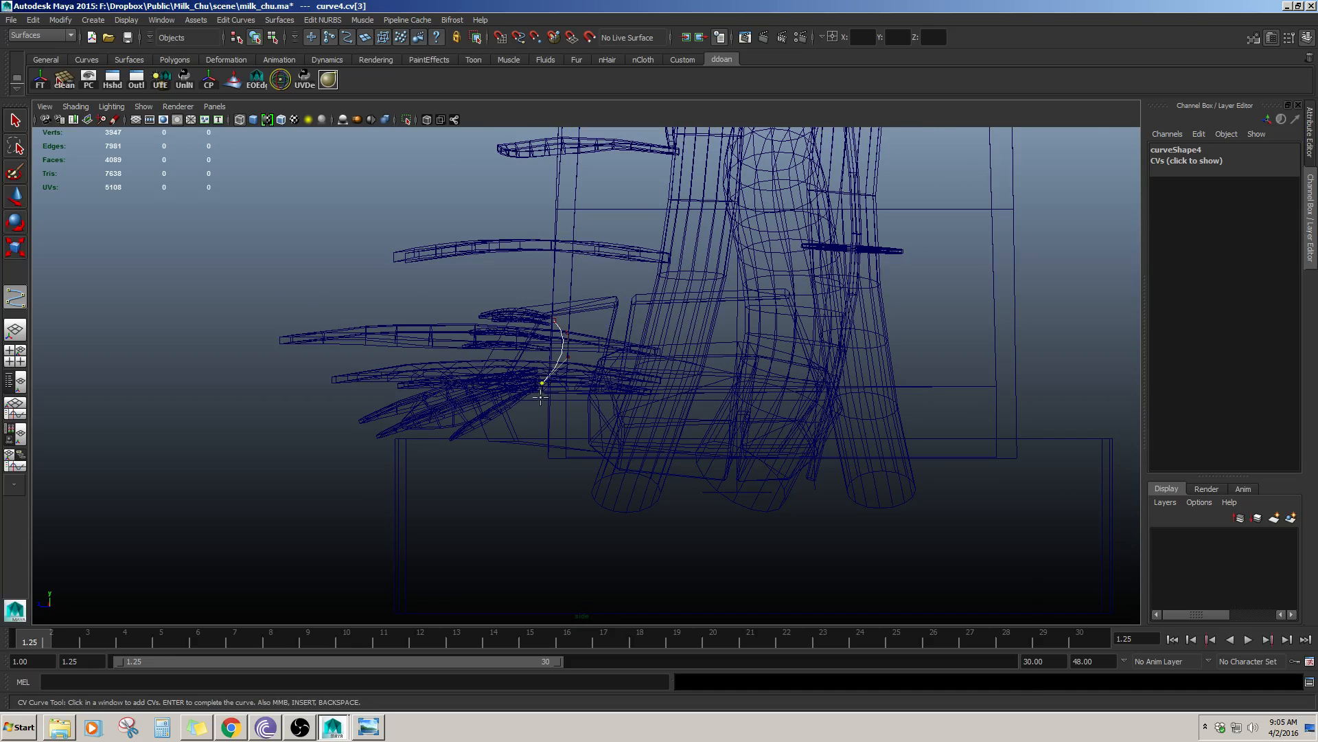
left_click(531, 416)
key("w")
scroll(584, 332, "up", 3)
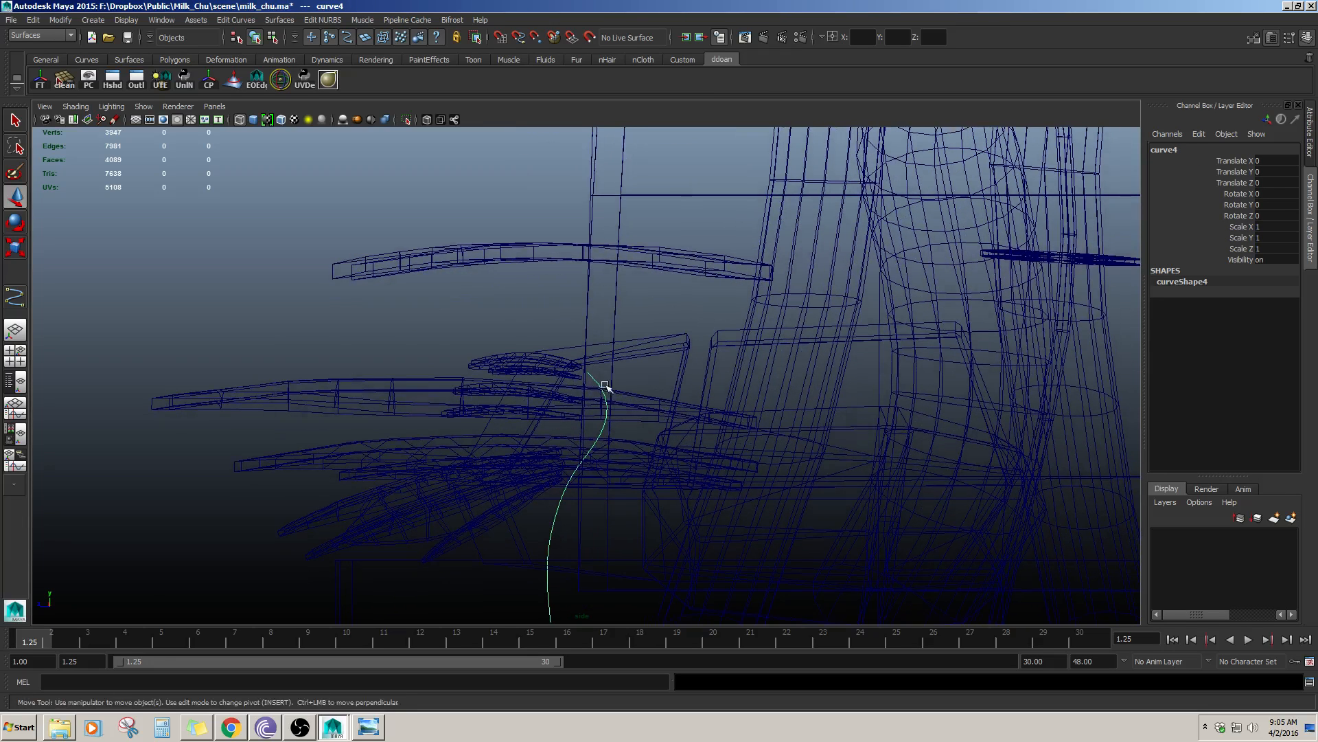
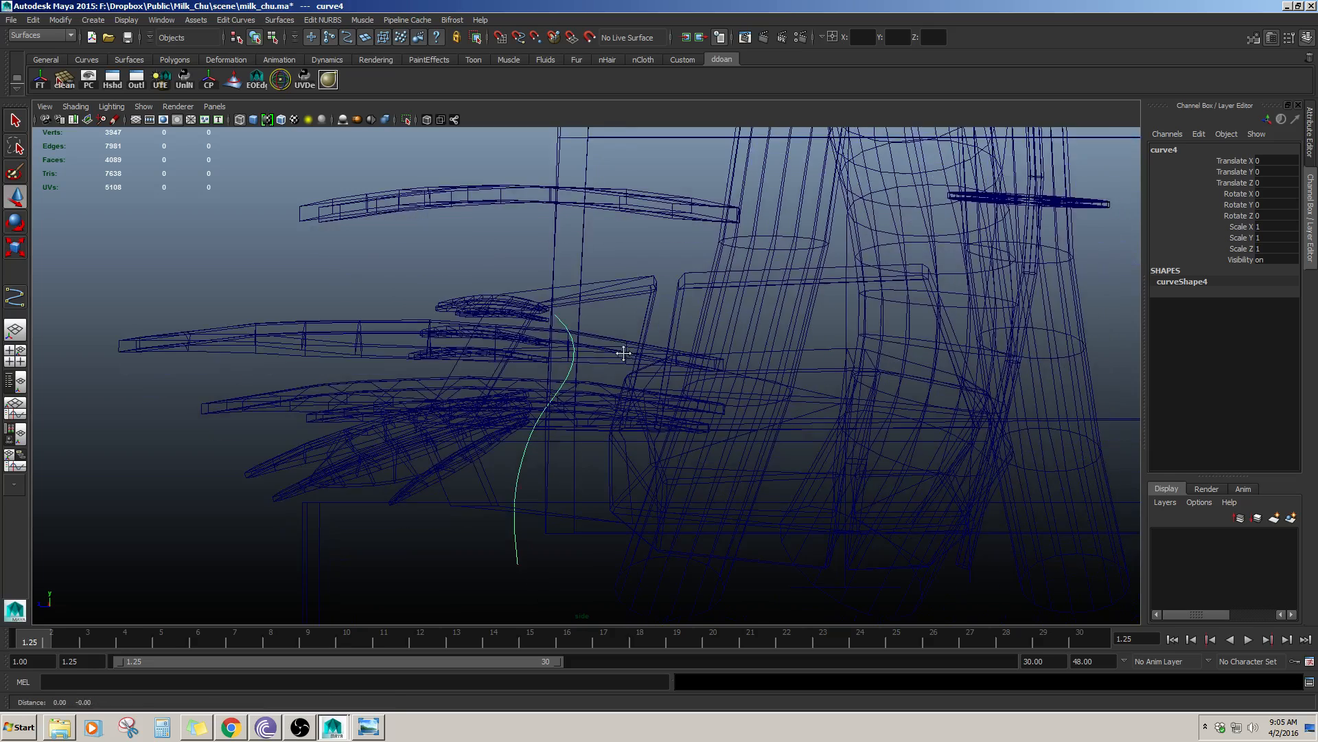
- Move the stem curve sideways to Translate X 0.222, in line with the front leaf cluster
key("space")
key("space")
left_click_drag(812, 279, 656, 362, "alt")
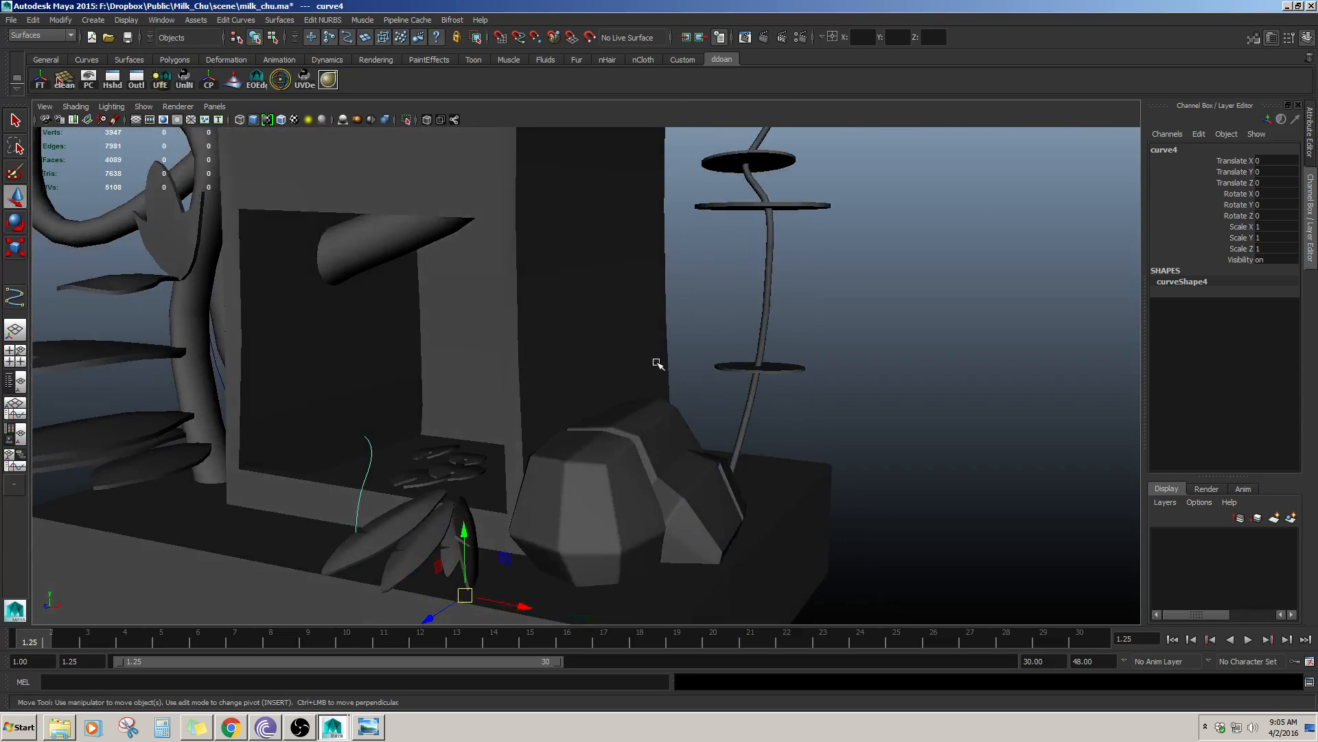
scroll(657, 362, "down", 3)
middle_click_drag(656, 362, 768, 315, "alt")
left_click_drag(768, 315, 579, 217, "alt")
left_click(209, 80)
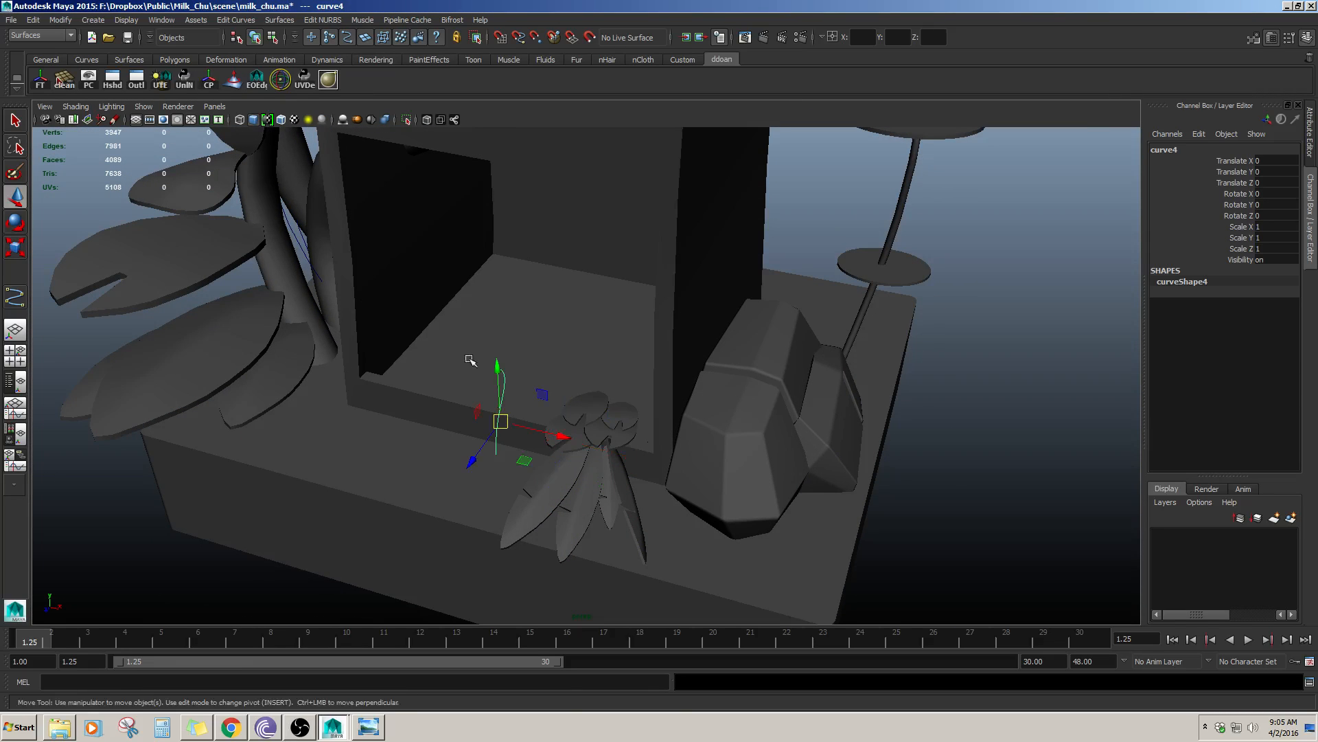
left_click_drag(569, 439, 664, 481)
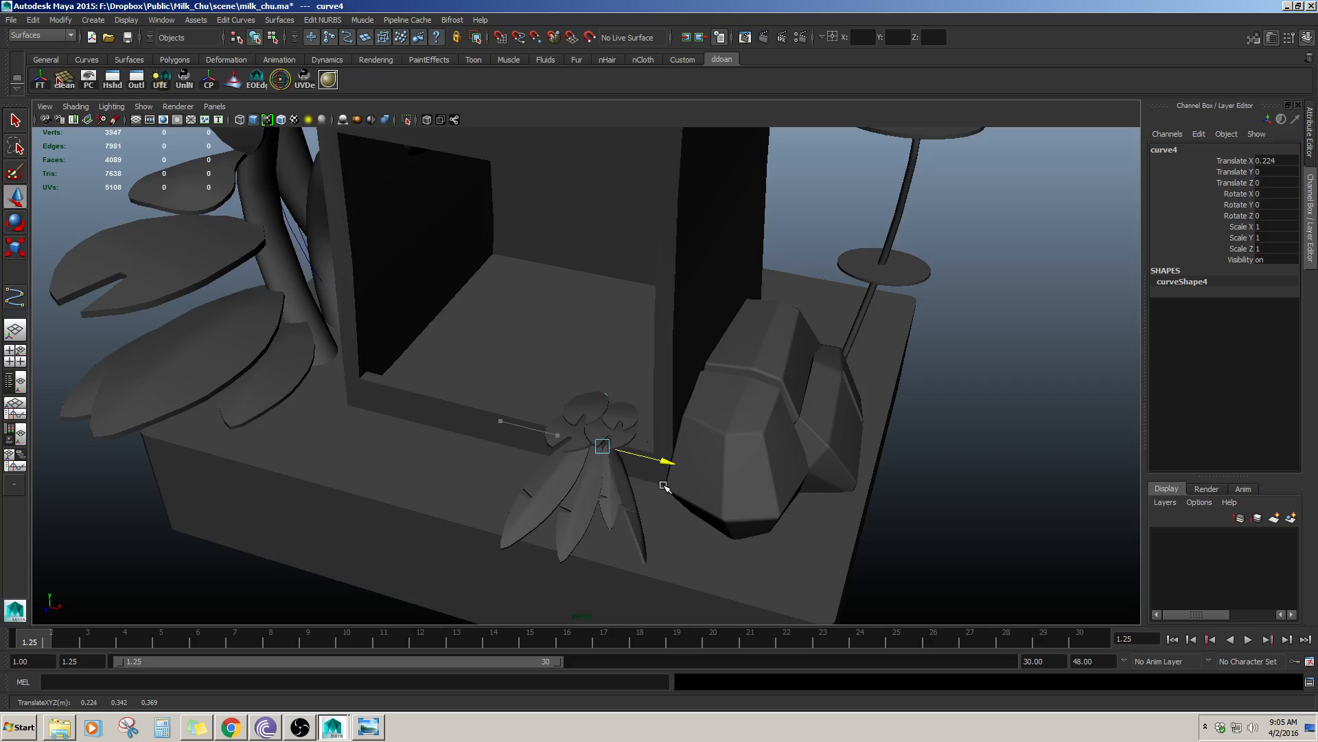
- Move the stem curve's fourth control vertex outward along Z so the curve meets the pointed leaves' base
key("f")
left_click_drag(591, 370, 539, 444, "alt")
left_click_drag(525, 439, 857, 368, "alt")
left_click_drag(695, 349, 673, 384, "alt")
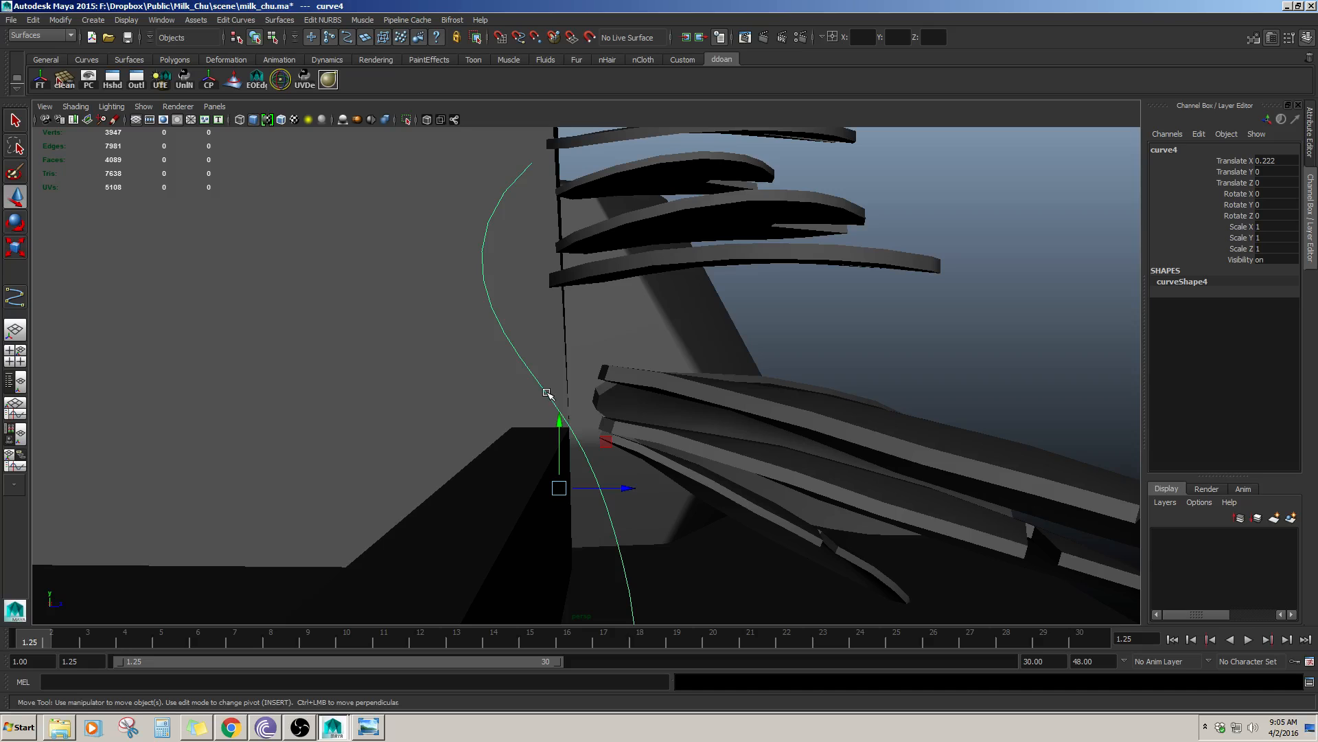
key("F8")
left_click_drag(533, 409, 640, 451)
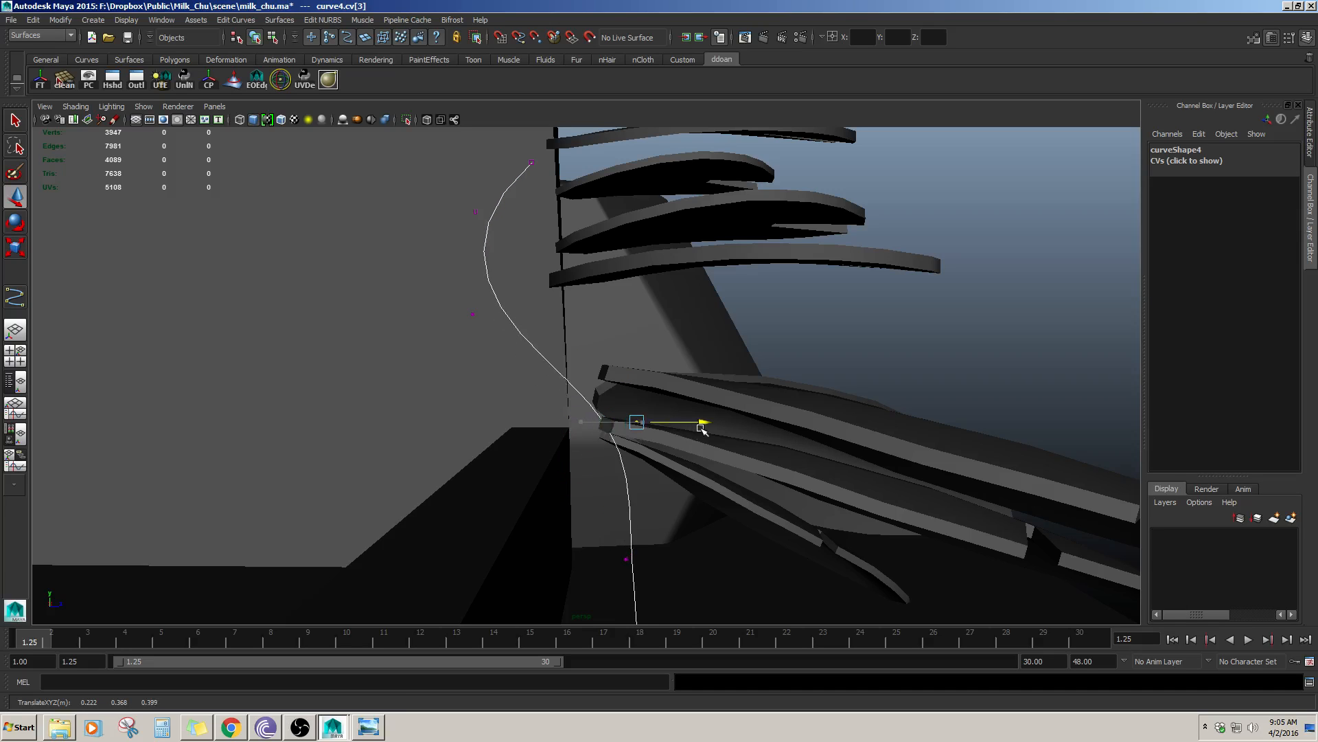
left_click_drag(713, 427, 718, 427)
- Move the stem curve's uppermost control vertex toward the base of the upper small leaves and return to object mode
mouse_move(592, 355)
left_mouse_down("alt")
mouse_move(588, 398)
mouse_move(589, 350)
left_mouse_up("alt")
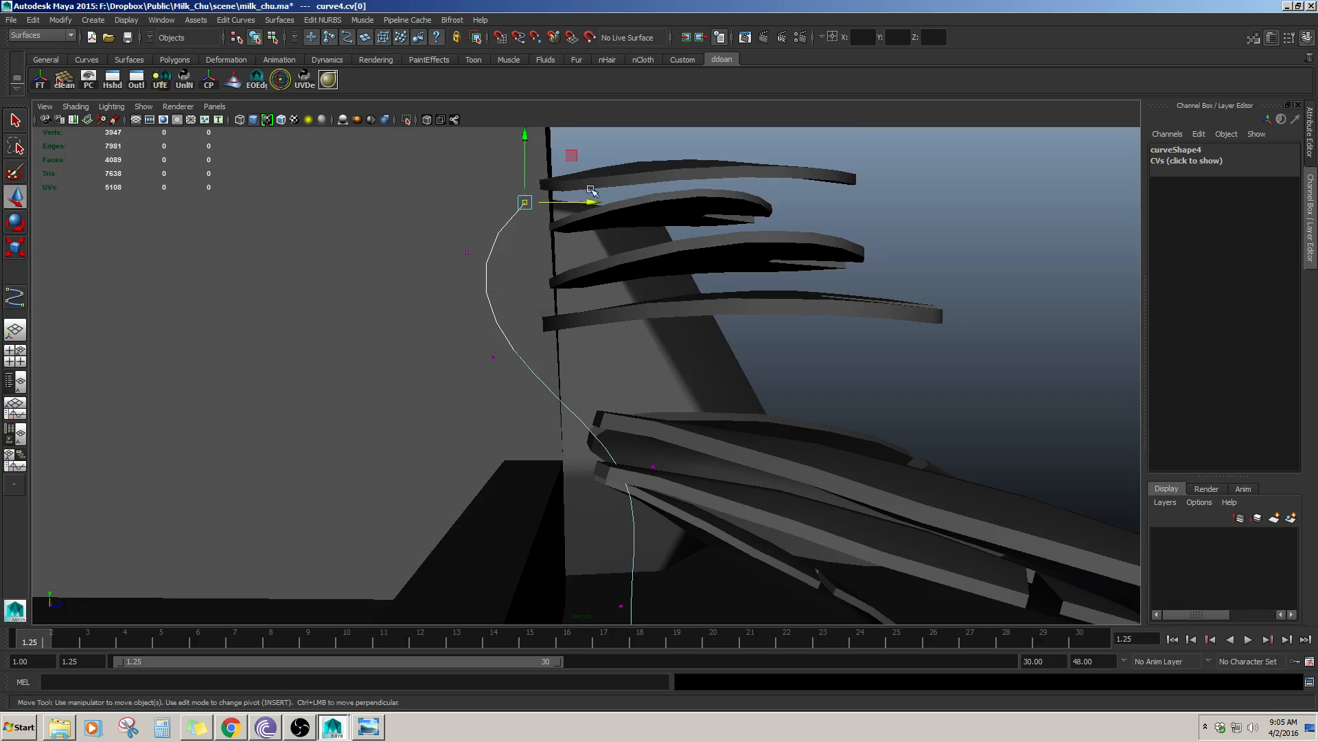
left_click_drag(591, 189, 604, 317, "alt")
left_click(629, 340)
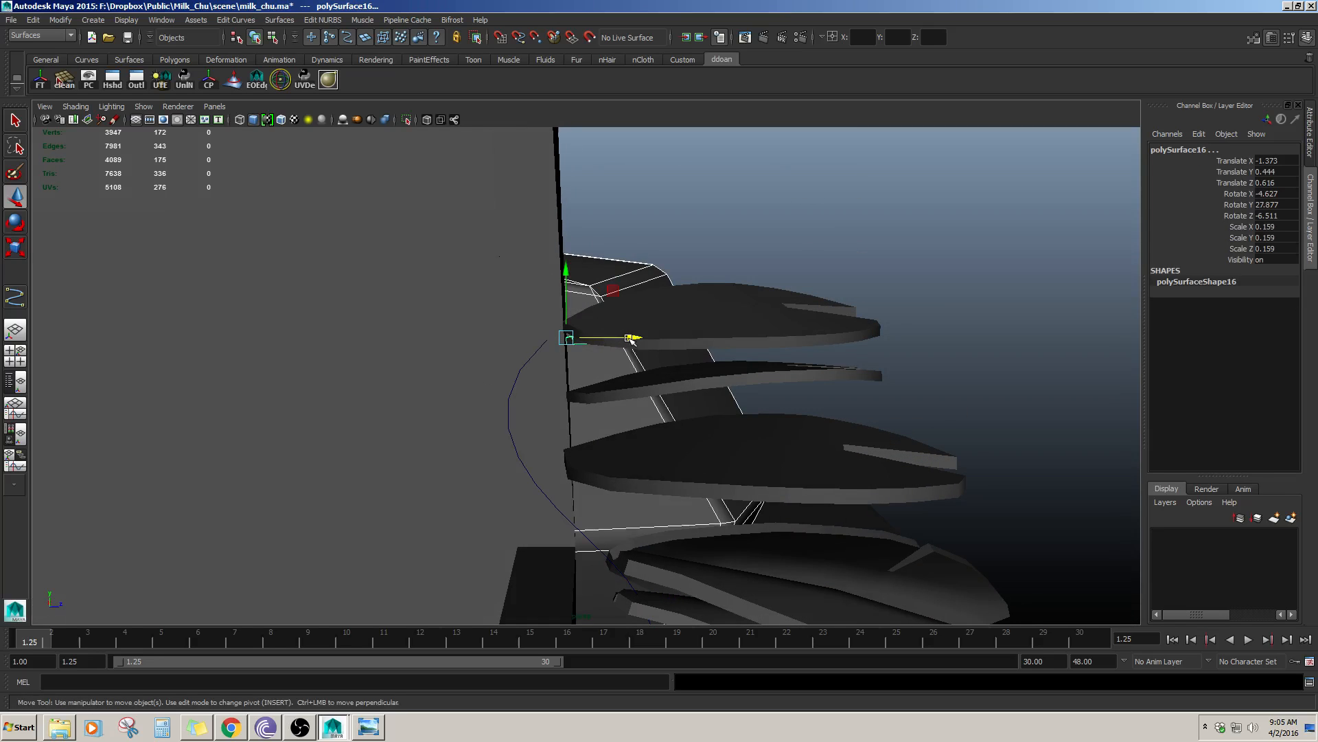
left_click(535, 353)
right_click_drag(533, 353, 494, 348)
left_click(547, 341)
left_click_drag(611, 338, 692, 366)
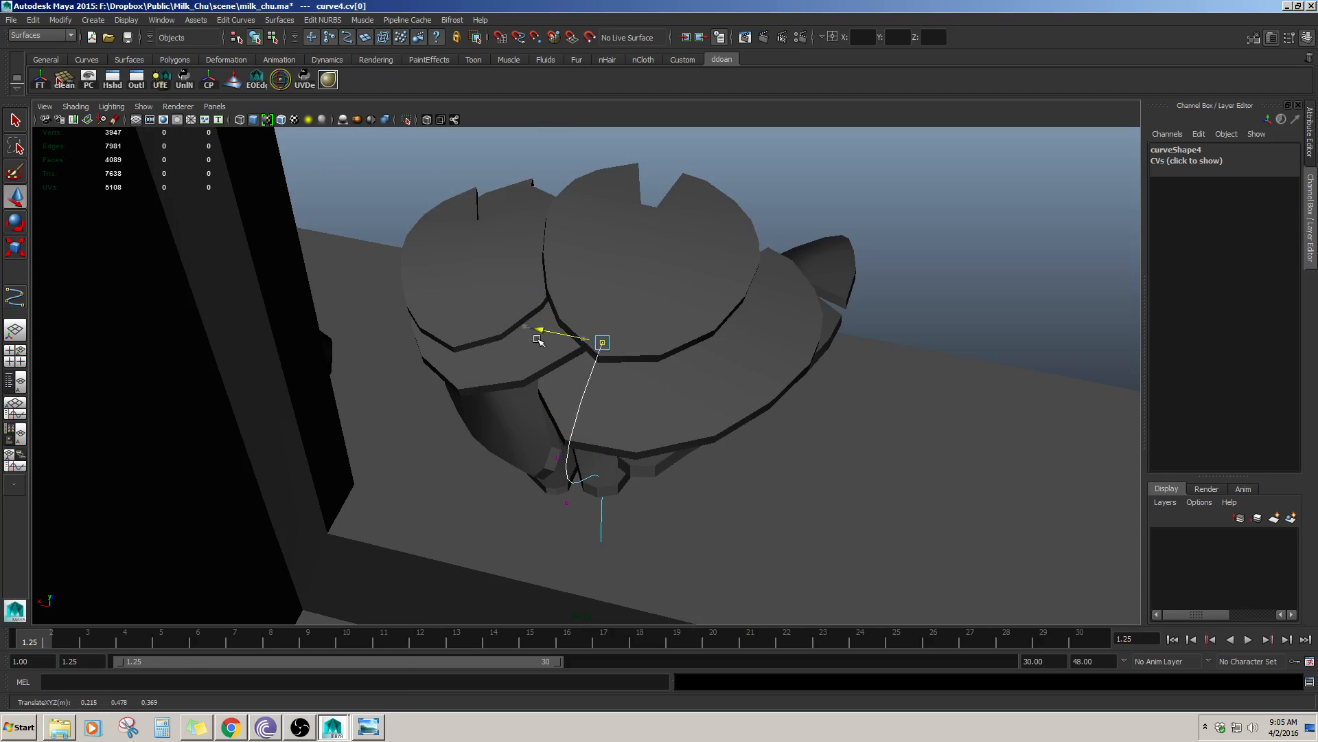
left_click_drag(578, 375, 656, 411, "alt")
key("F8")
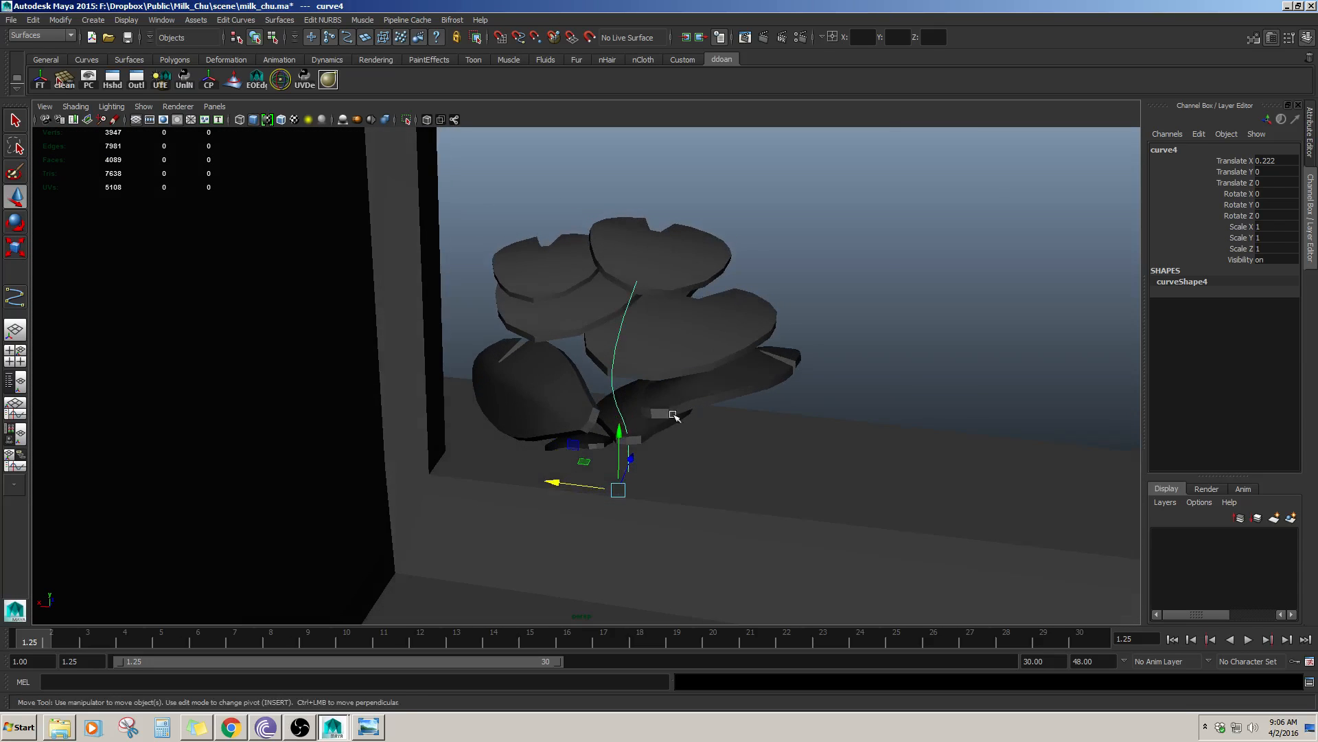
- Turn the small upper leaf nearest the carton to Rotate Y 43.24 and shift it to Translate X -1.391
left_click(655, 411)
scroll(689, 432, "up", 3)
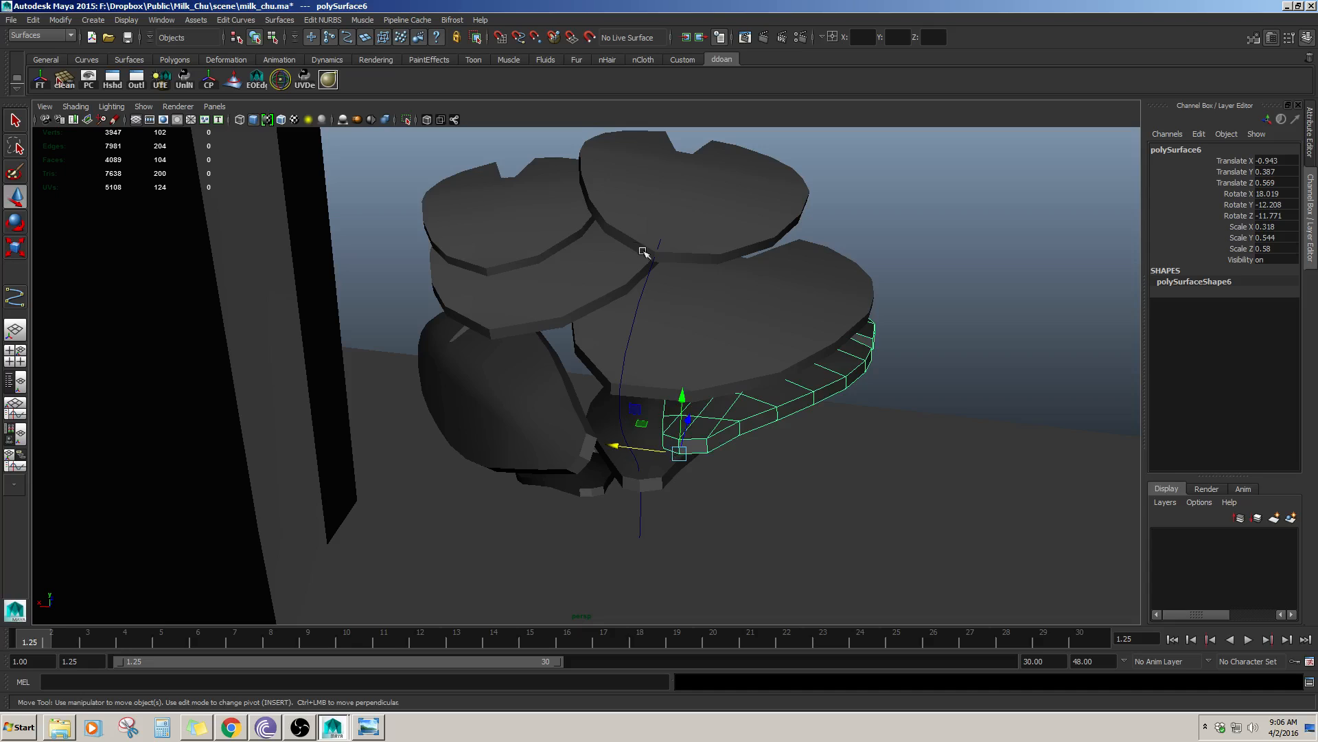
left_click_drag(644, 252, 610, 348, "alt")
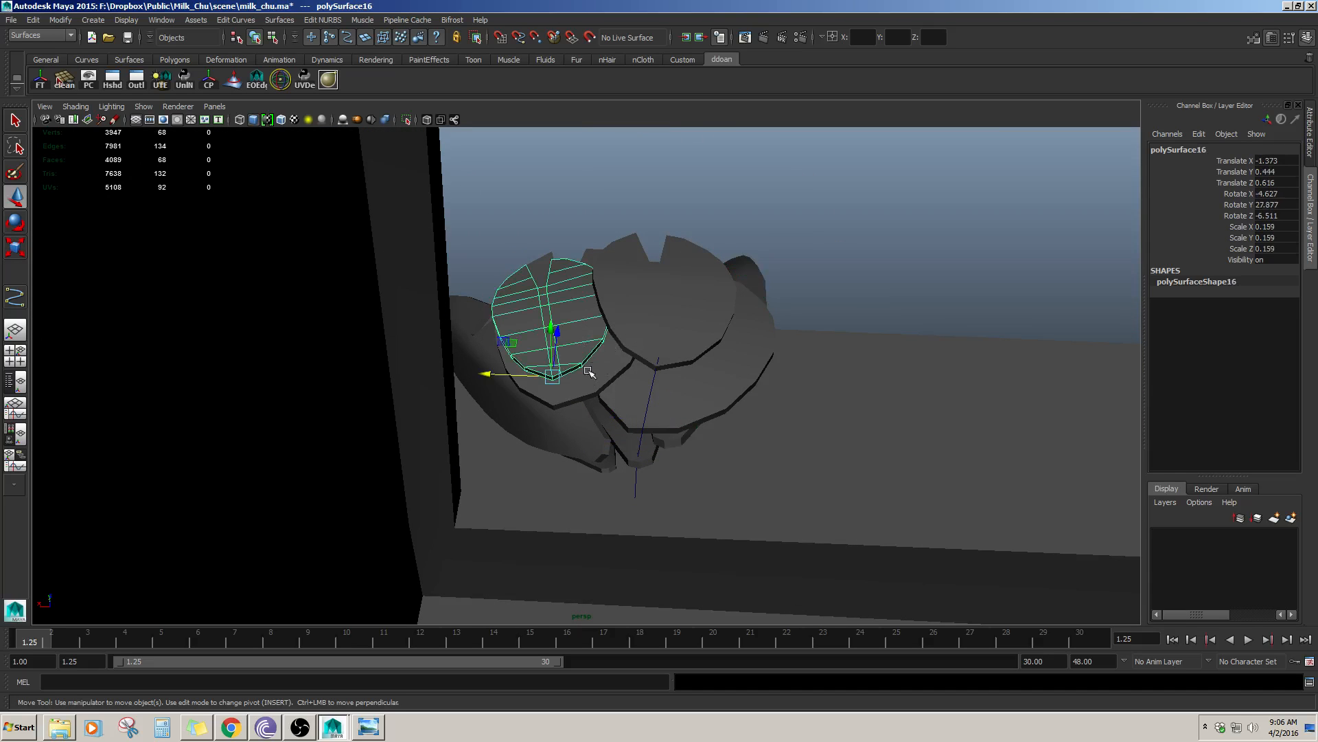
key("e")
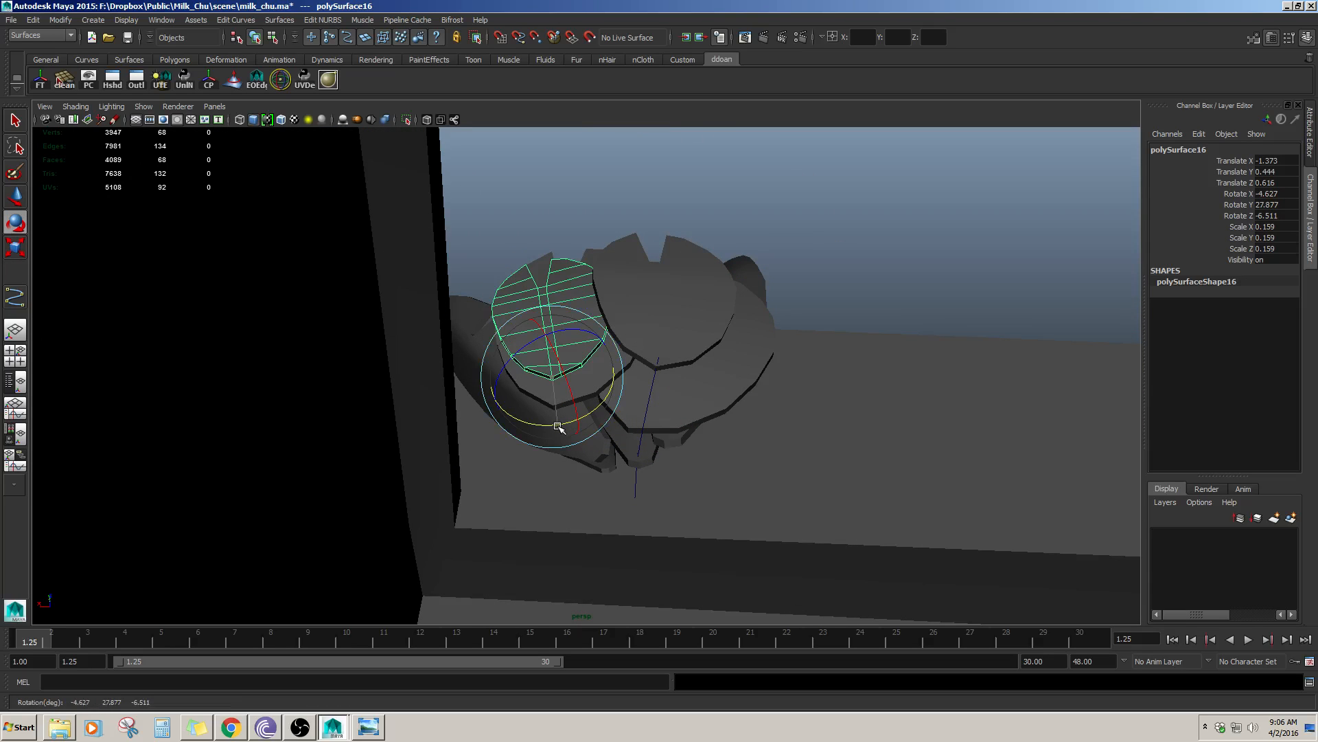
key("w")
left_click_drag(579, 420, 598, 359)
key("e")
key("w")
left_click_drag(534, 324, 526, 379)
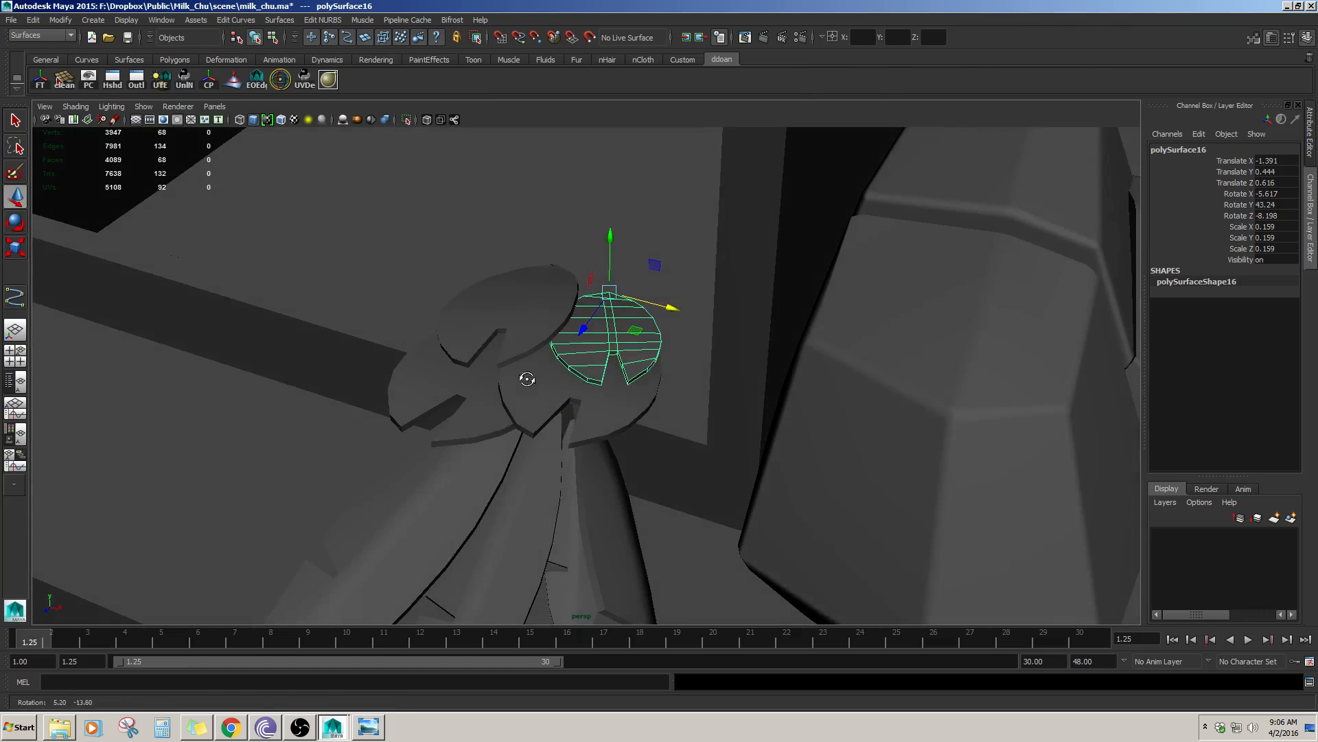
left_click_drag(605, 324, 580, 304, "alt")
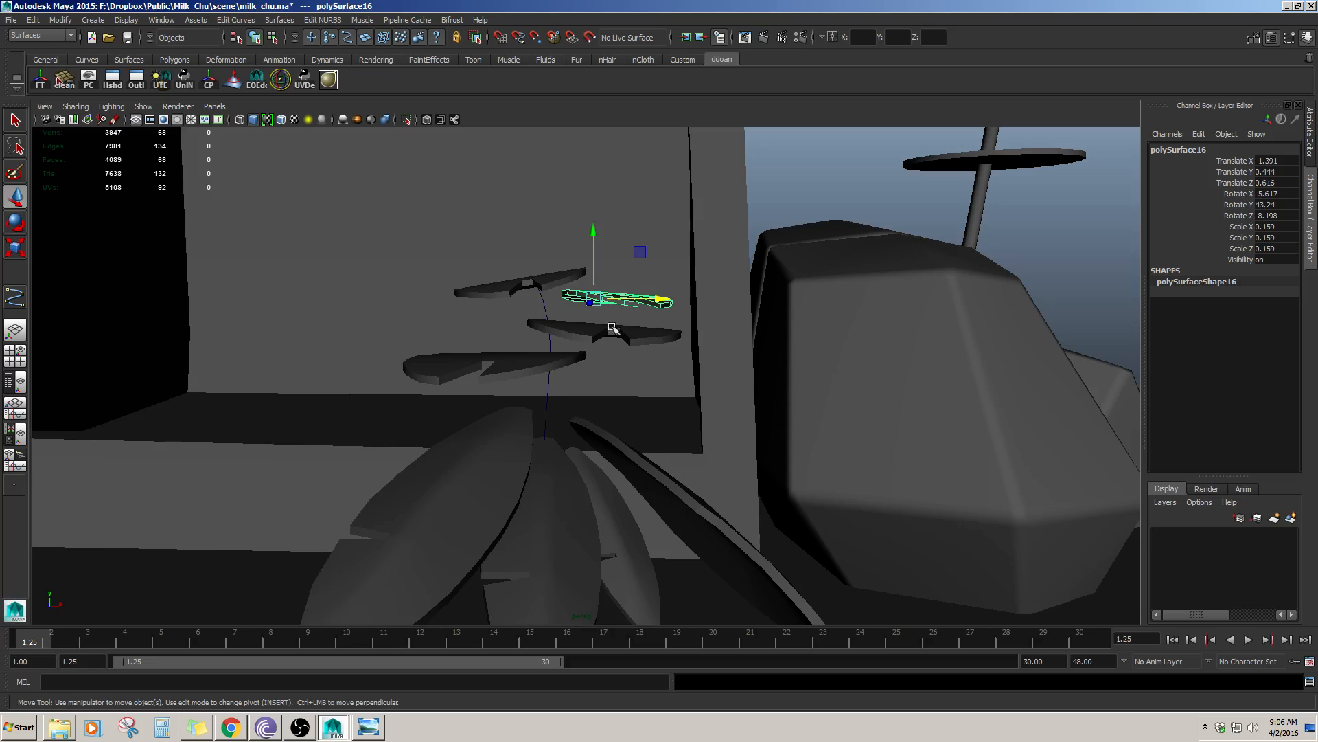
- Show the scene in wireframe and select only the small NURBS profile circle beneath the faceted rock
left_click_drag(612, 327, 814, 339, "alt")
left_click(652, 307)
left_click_drag(652, 307, 520, 232, "alt")
left_click_drag(501, 289, 646, 363, "alt")
left_click_drag(534, 168, 687, 312, "alt")
key("4")
mouse_move(788, 318)
left_mouse_down("alt")
mouse_move(380, 355)
mouse_move(490, 332)
left_mouse_up("alt")
left_click(587, 325)
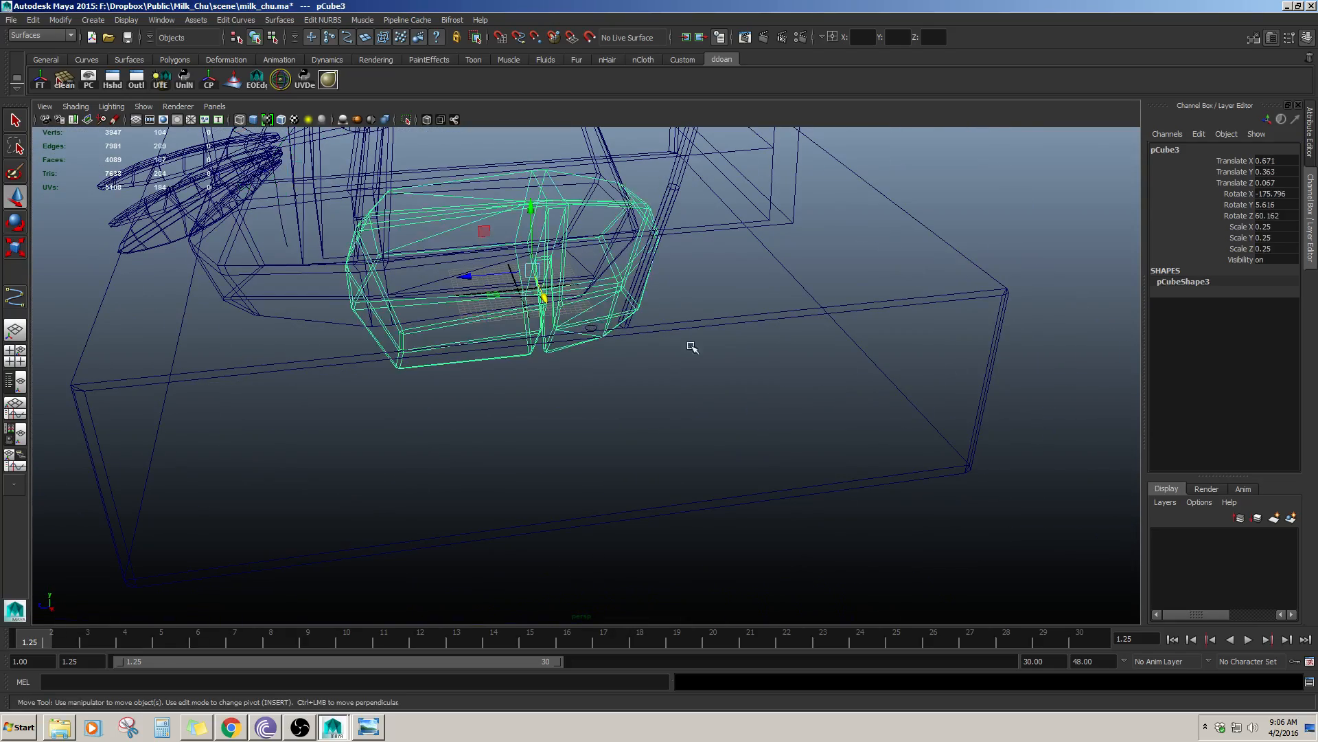
left_click(601, 336)
left_click(594, 341)
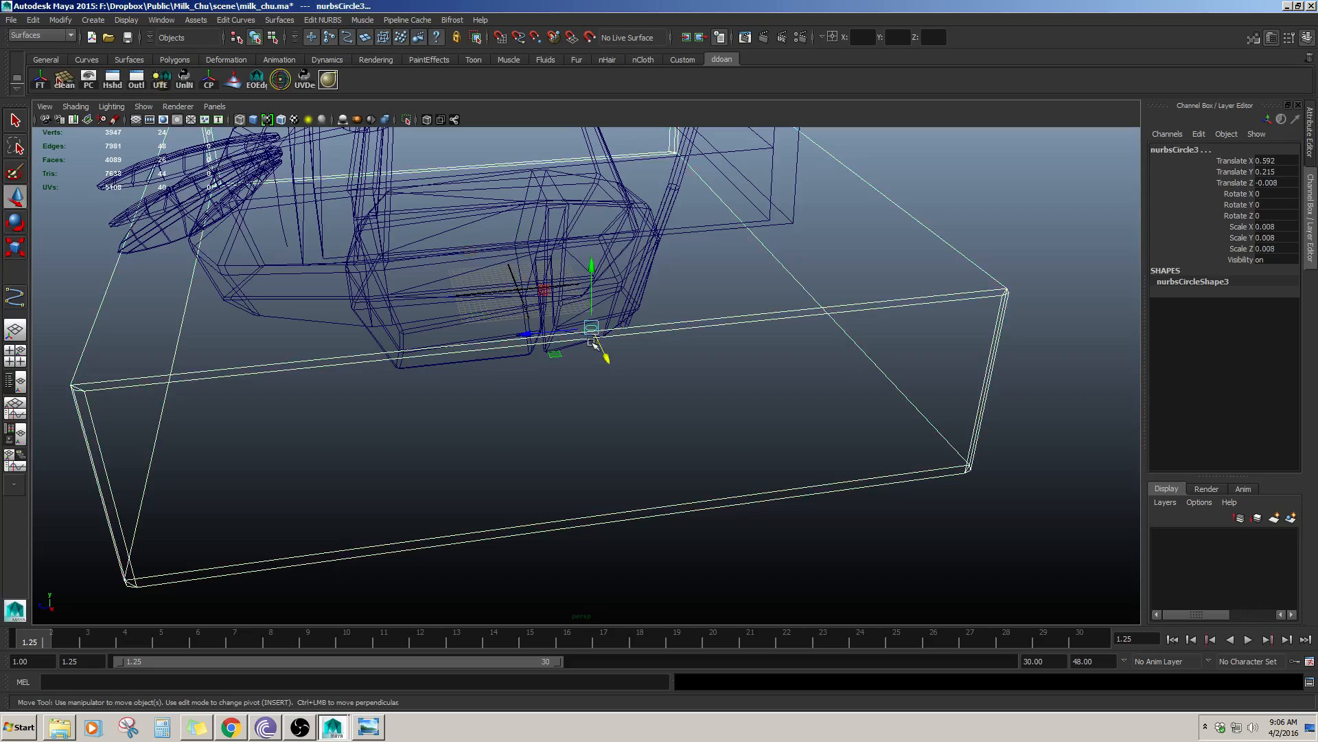
left_click_drag(738, 272, 628, 346, "alt")
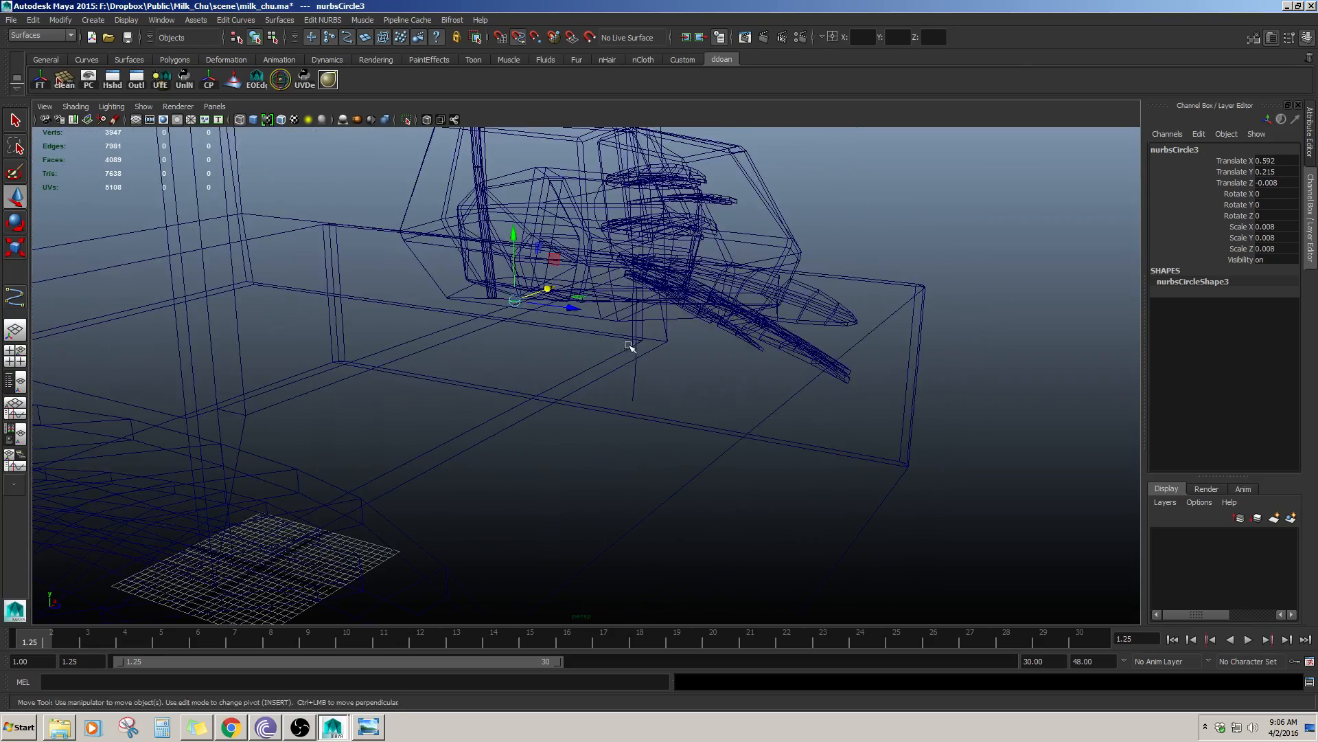
- Snap the profile circle to the stem curve's lower end at X 0.222, Y 0.216, Z 0.396 and restore shaded display
middle_click_drag(638, 371, 633, 405)
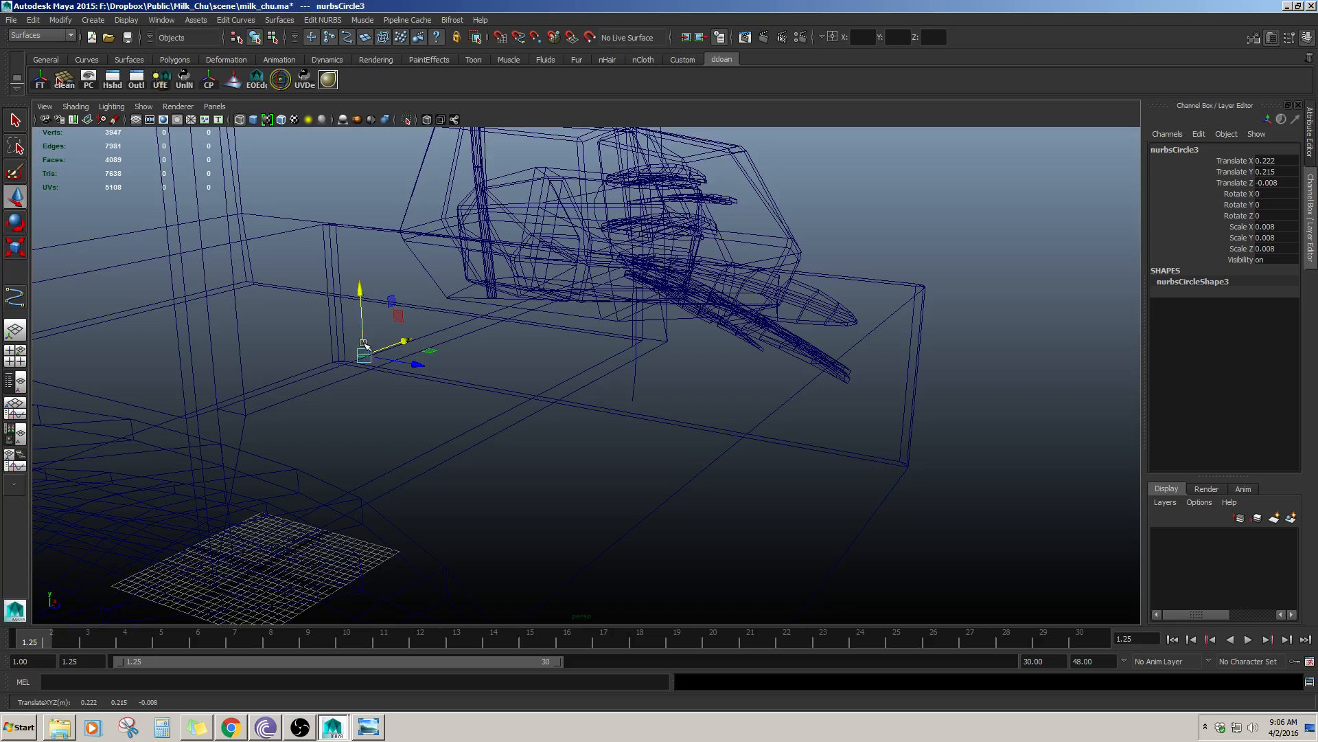
mouse_move(640, 428)
left_mouse_down("alt")
mouse_move(707, 323)
mouse_move(671, 318)
mouse_move(671, 266)
mouse_move(693, 276)
left_mouse_up("alt")
key("5")
scroll(682, 284, "up", 5)
key("[")
scroll(741, 289, "down", 5)
left_click(776, 332)
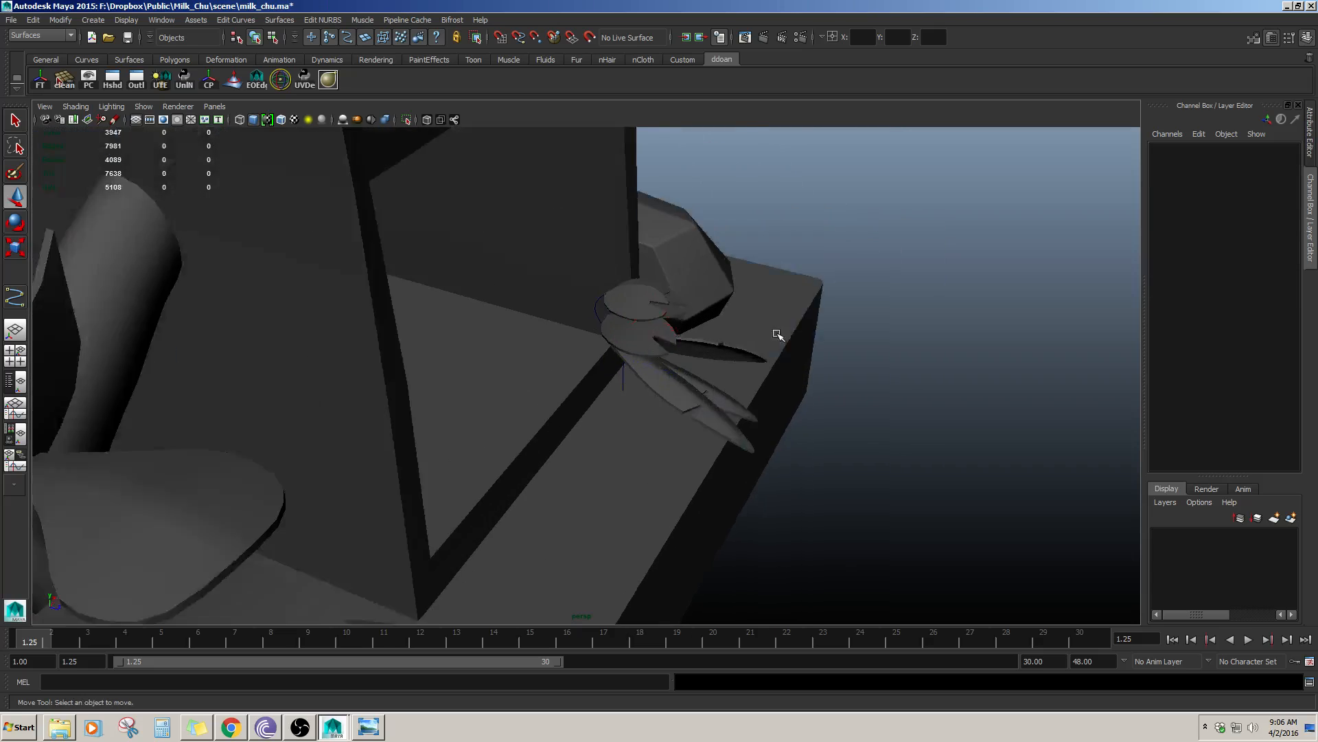
- Try extruding the profile circle along the stem curve as a tube, and undo the extrusion
scroll(790, 302, "up", 5)
middle_click_drag(819, 267, 771, 274, "alt")
left_click_drag(771, 274, 841, 220, "alt")
middle_click_drag(841, 220, 848, 274, "alt")
right_click_drag(848, 274, 767, 402, "alt")
left_click(528, 502)
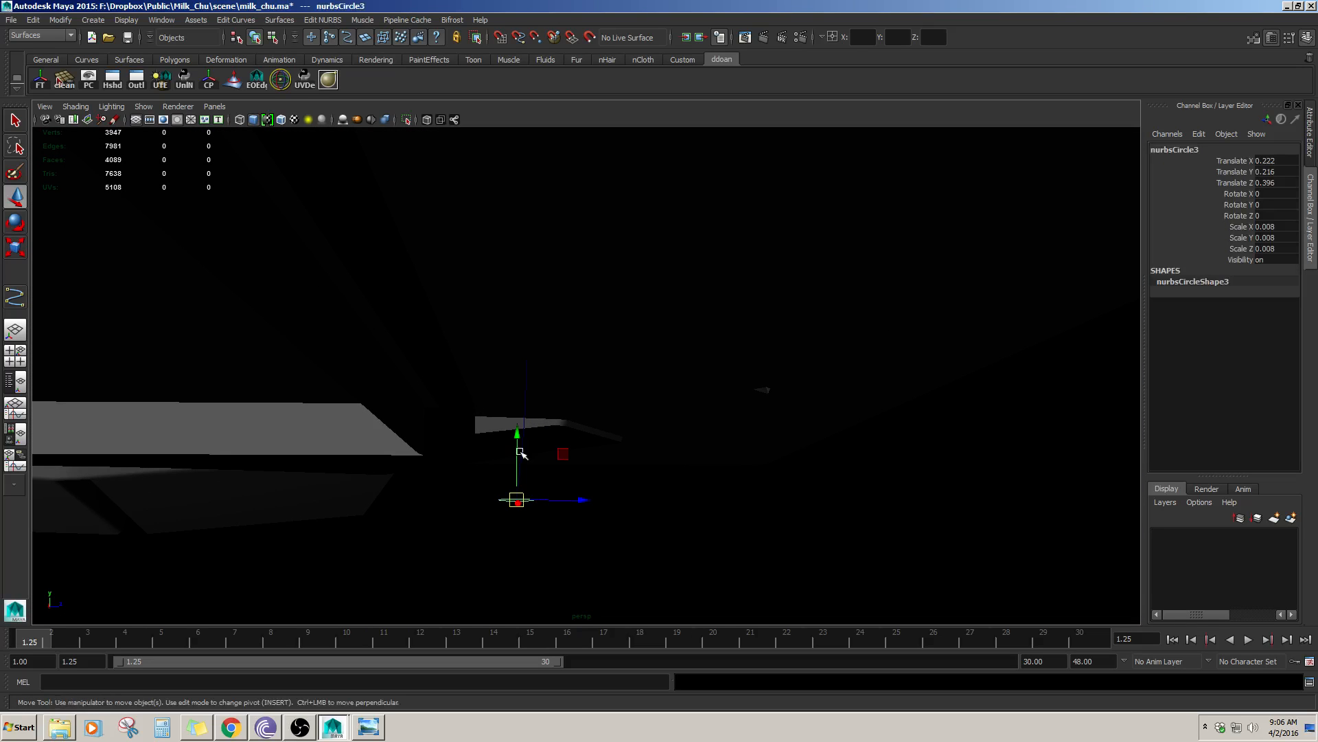
left_click(523, 439)
left_click_drag(524, 436, 557, 283, "alt")
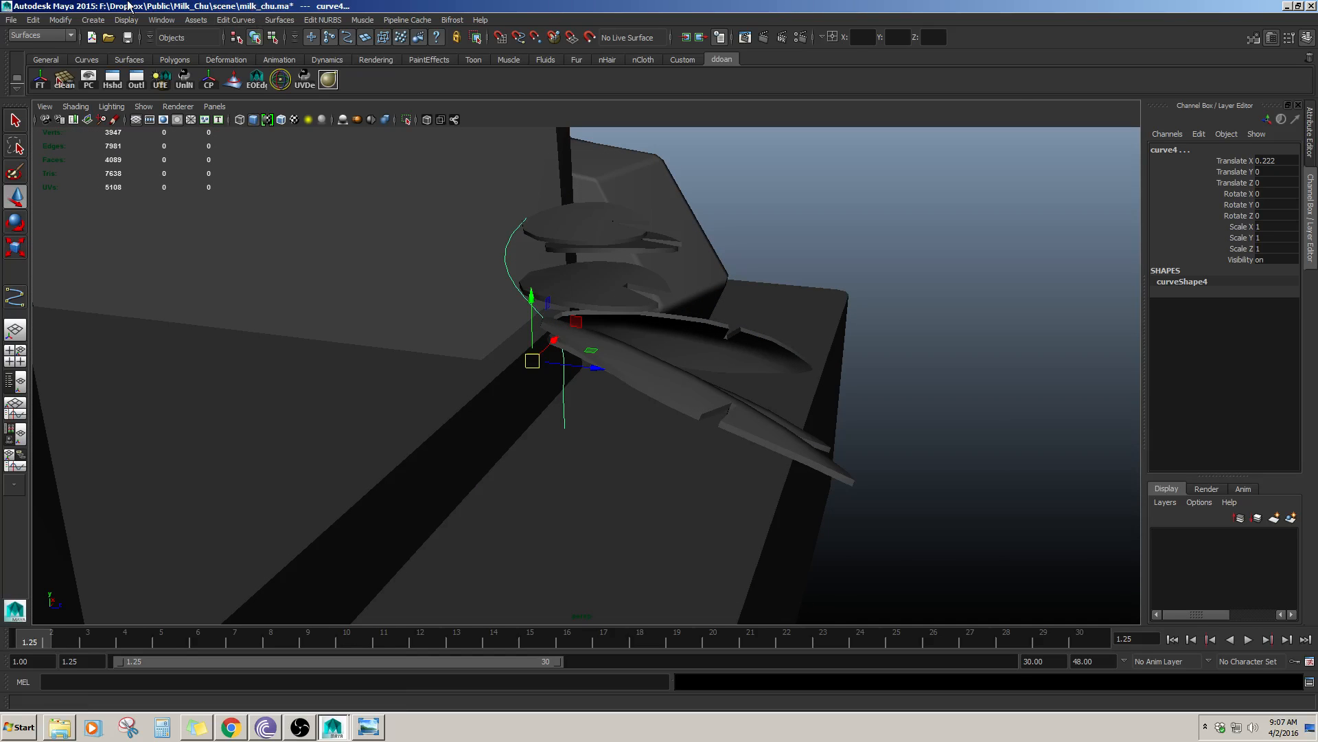
left_click(278, 20)
left_click(293, 81)
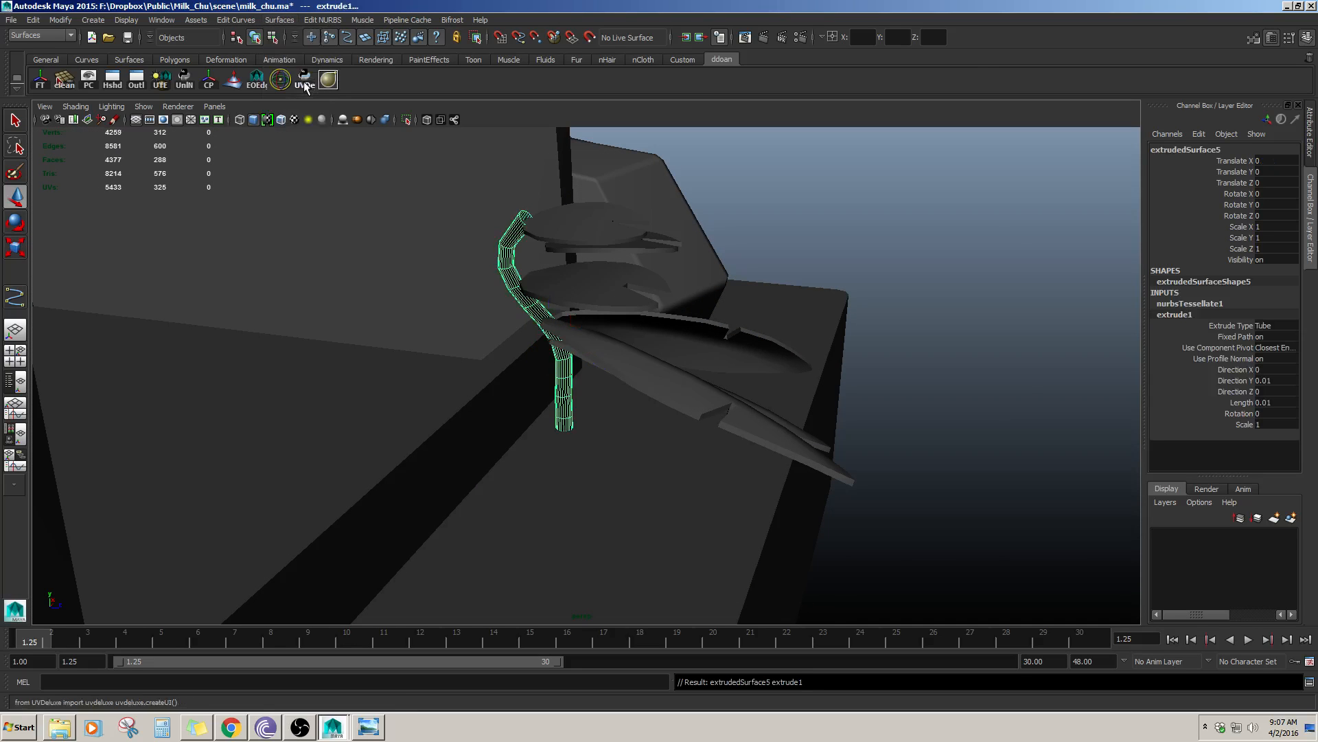
left_click_drag(551, 319, 719, 351, "alt")
key("ctrl+z")
- Scale the profile circle at the stem curve's lower end down to 0.005 on all axes
middle_click_drag(685, 413, 720, 337, "alt")
right_click_drag(720, 336, 785, 388, "alt")
left_click_drag(786, 389, 799, 269, "alt")
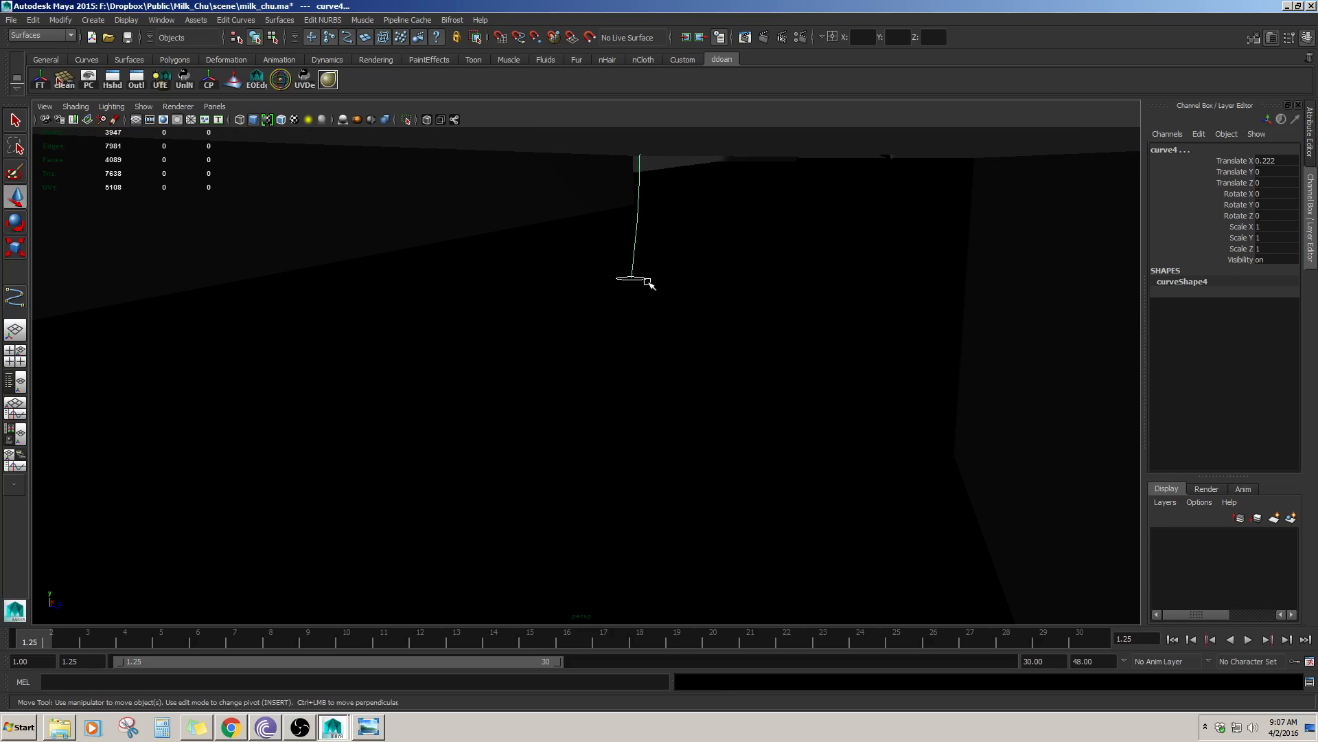
key("r")
left_click_drag(623, 280, 620, 283)
key("w")
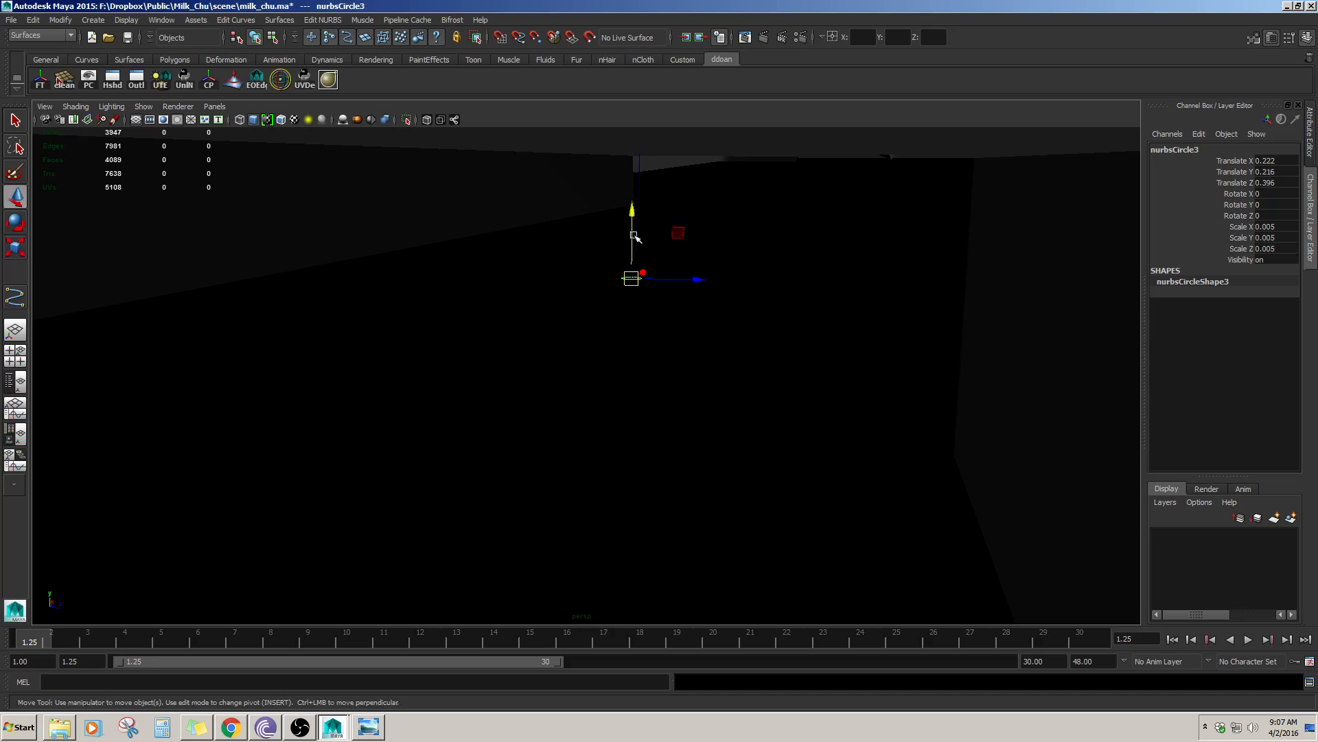
key("f")
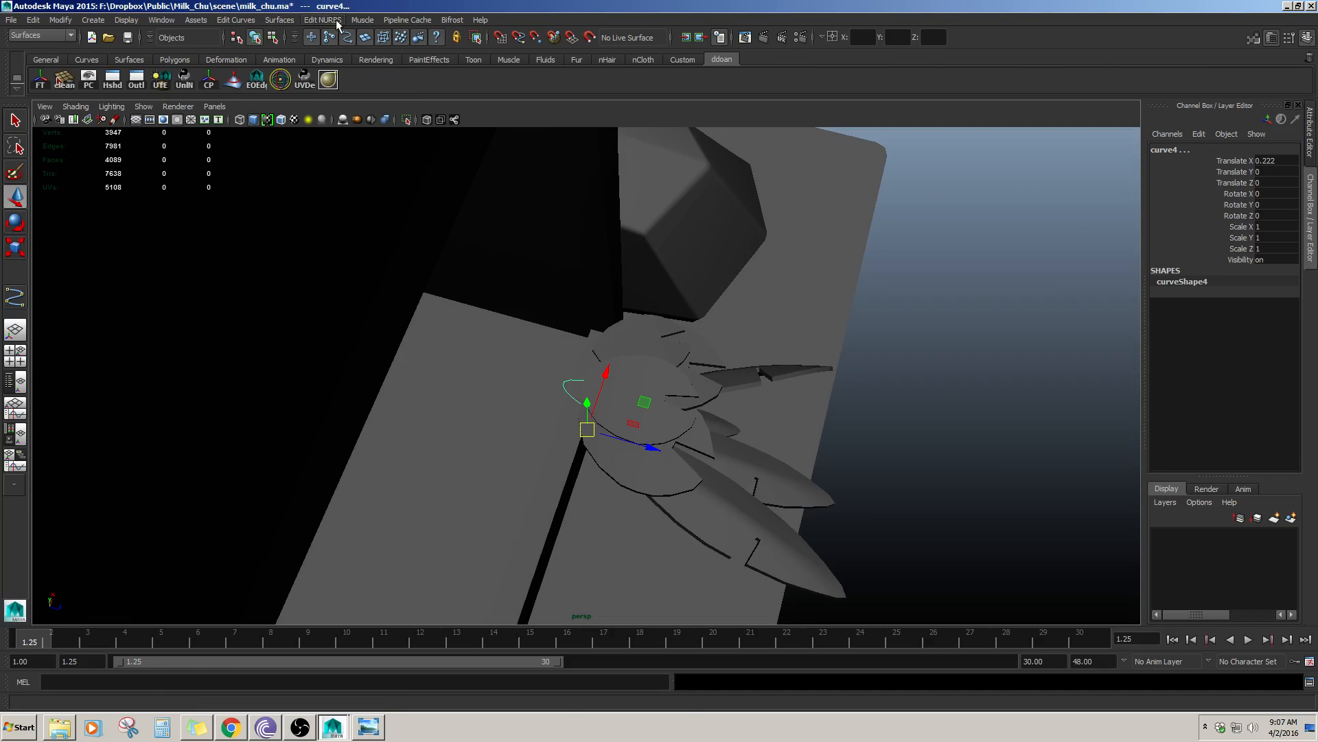
- Extrude the selected profile curve along the stem path curve into a polygon tube beside the leaves
left_click(322, 20)
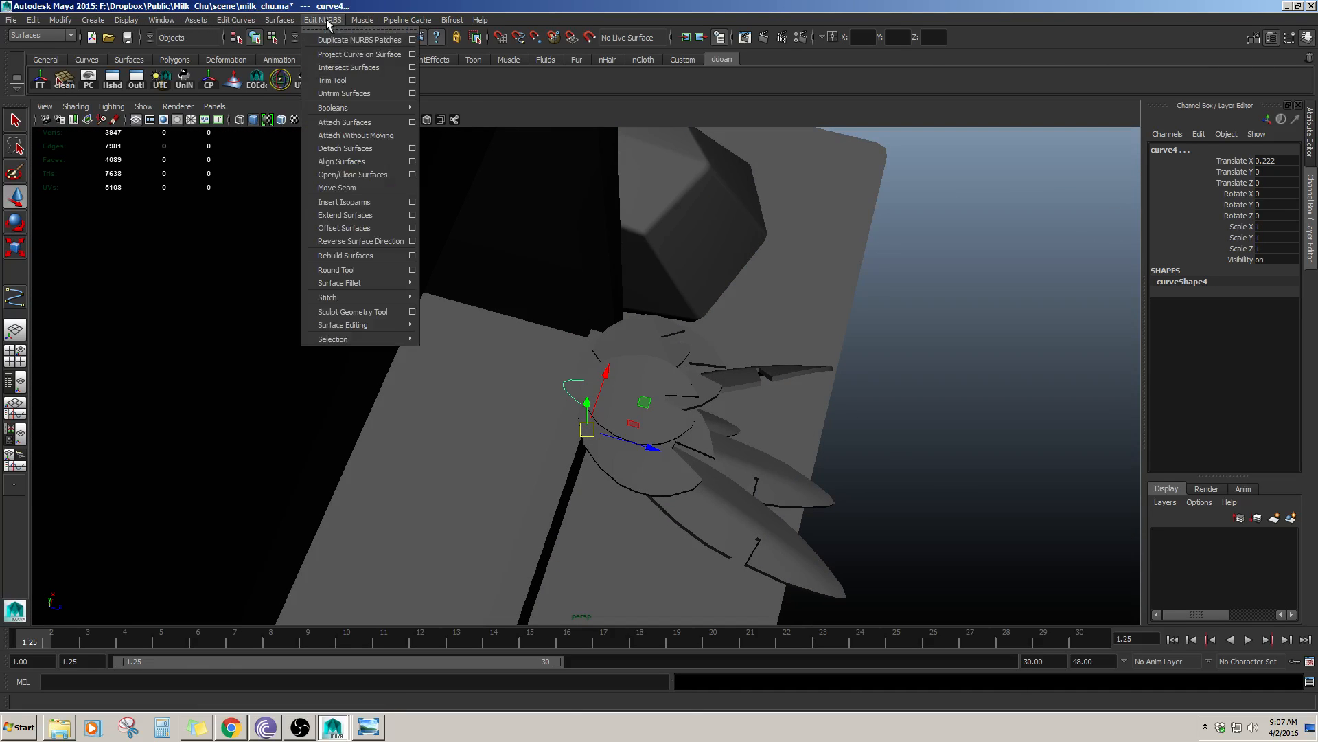
mouse_move(275, 21)
left_click(291, 81)
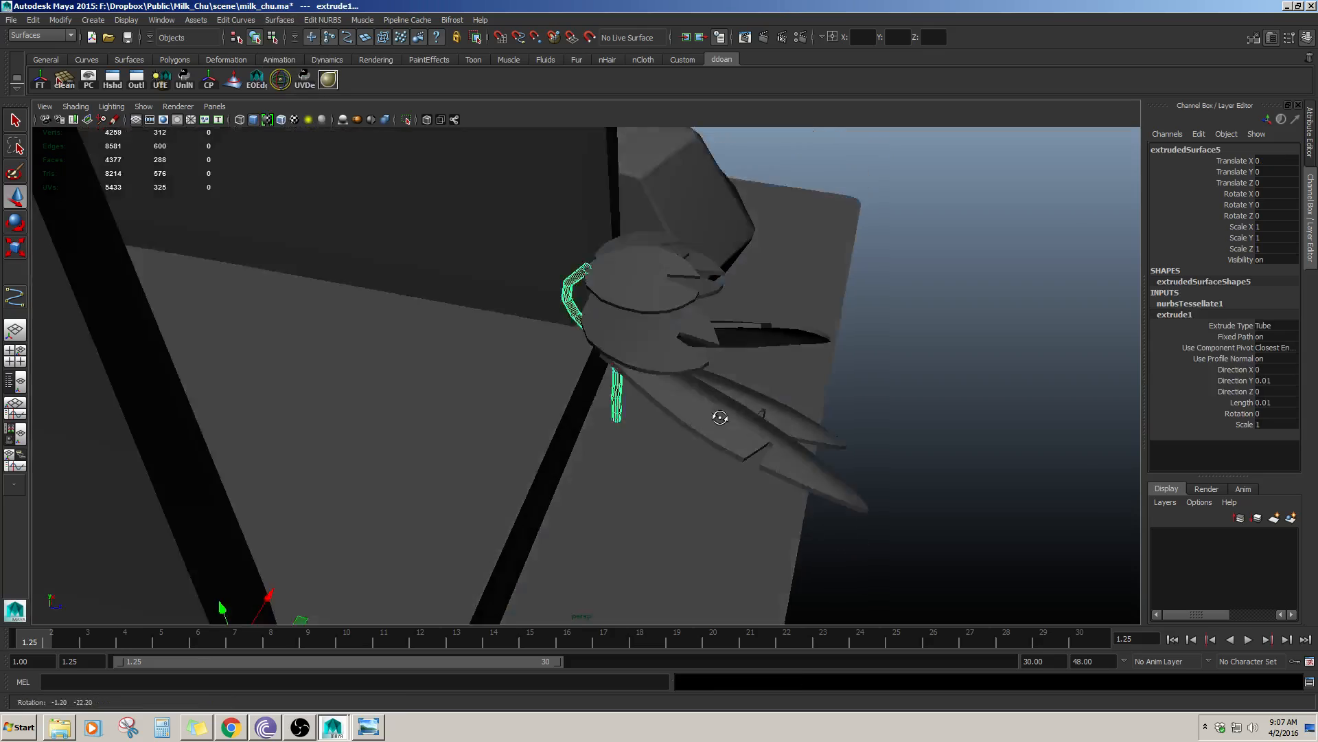
left_click_drag(715, 412, 333, 427, "alt")
right_click_drag(332, 426, 545, 454, "alt")
left_click_drag(545, 453, 855, 464, "alt")
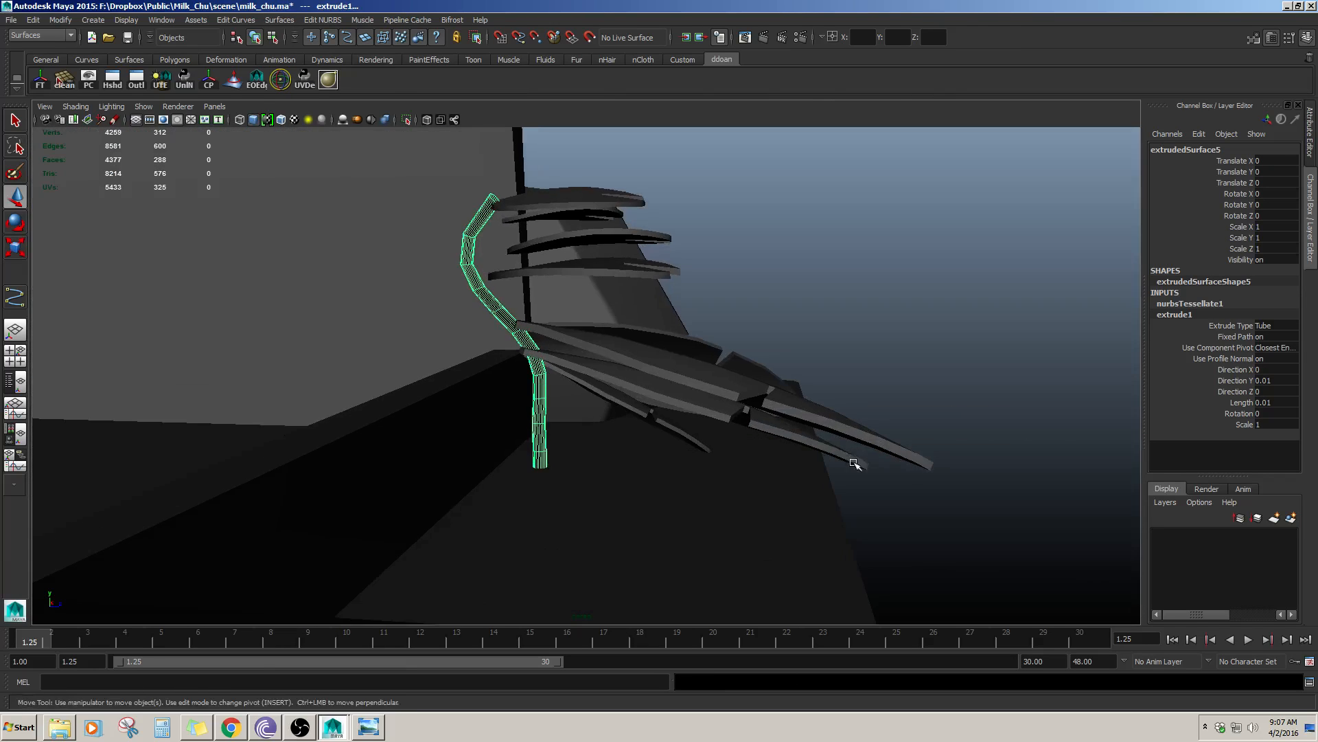
- Set the stem tube's tessellation U Number to 1 and check the simplified mesh in smooth preview
left_click(1213, 304)
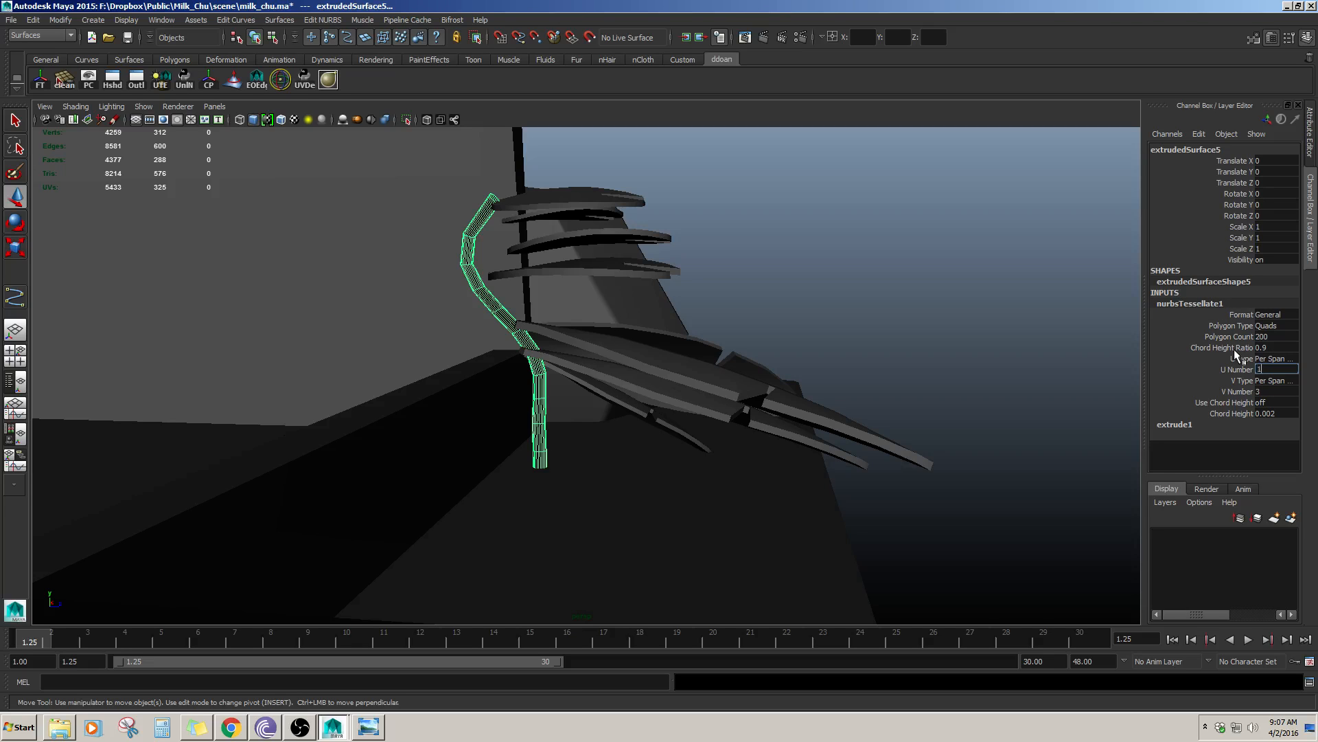
key("Return")
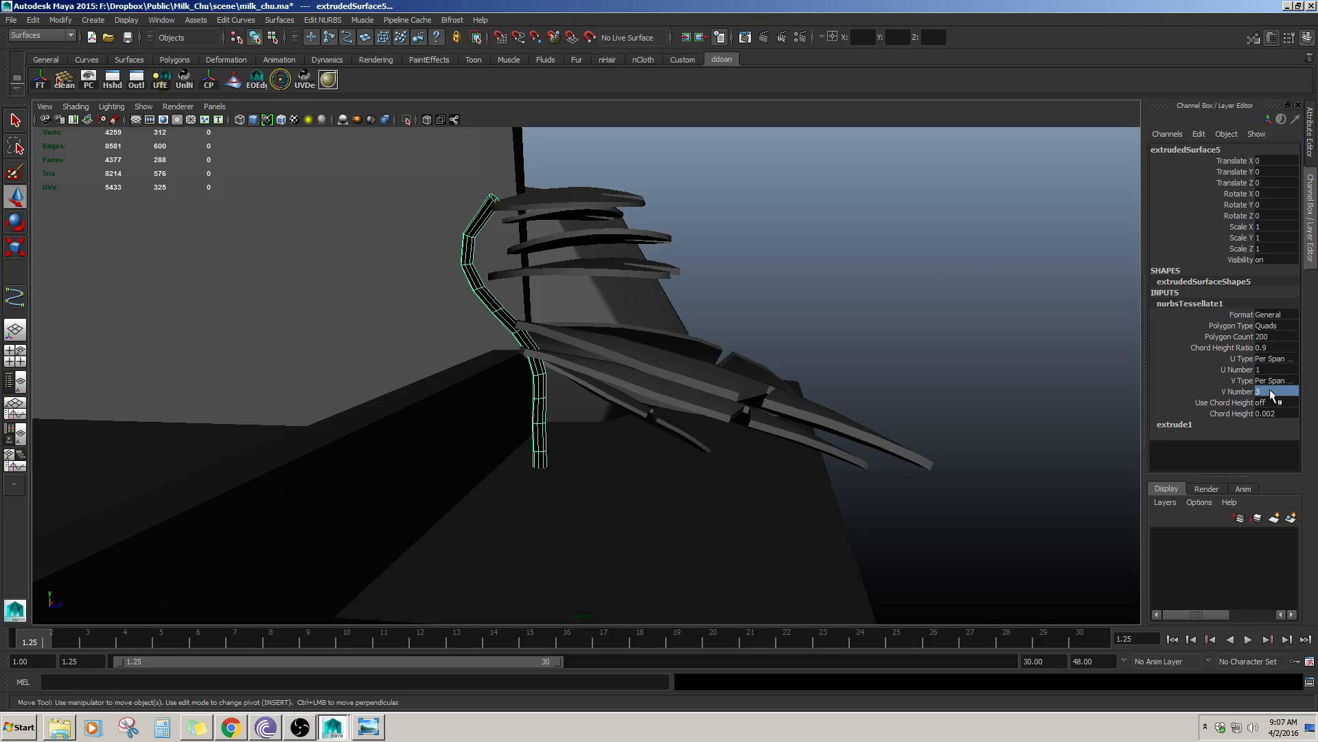
left_click_drag(790, 292, 710, 251, "alt")
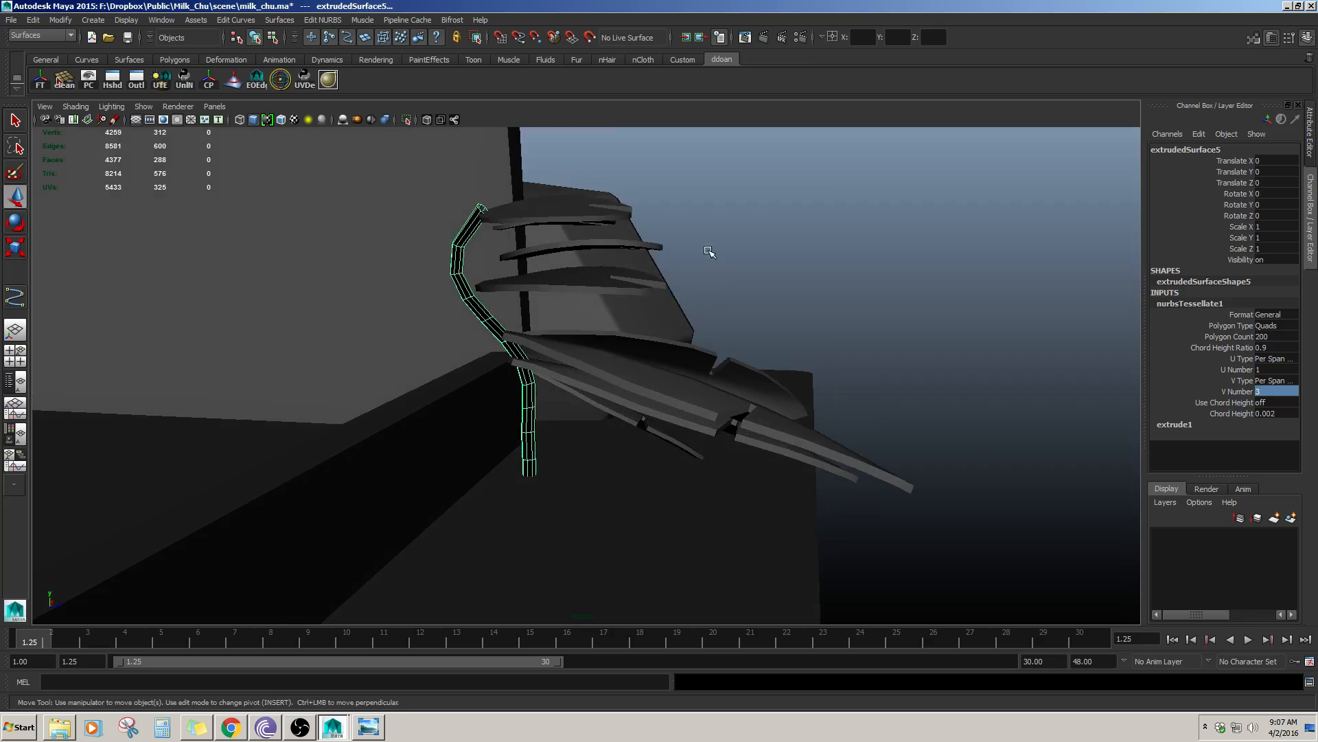
key("2")
left_click_drag(492, 259, 511, 309, "alt")
right_click_drag(511, 309, 565, 320, "alt")
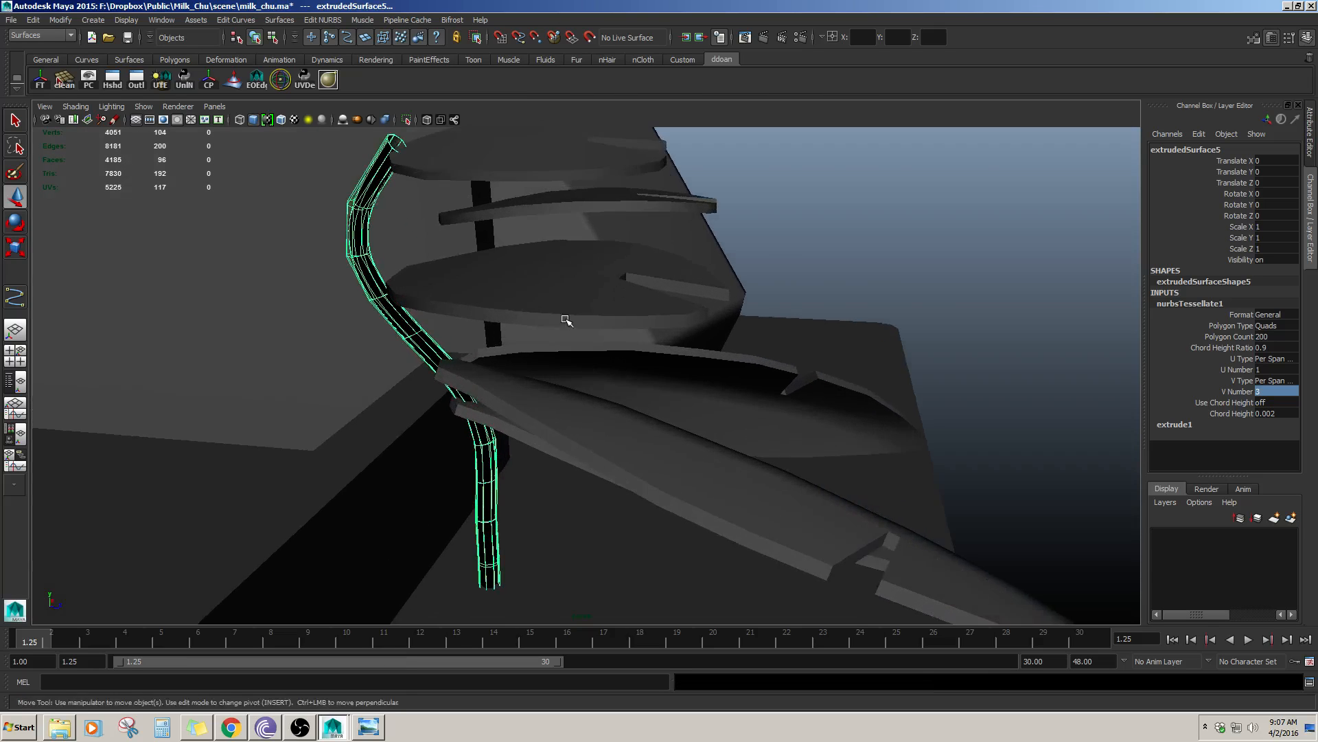
left_click_drag(565, 321, 568, 303, "alt")
right_click_drag(568, 303, 623, 335, "alt")
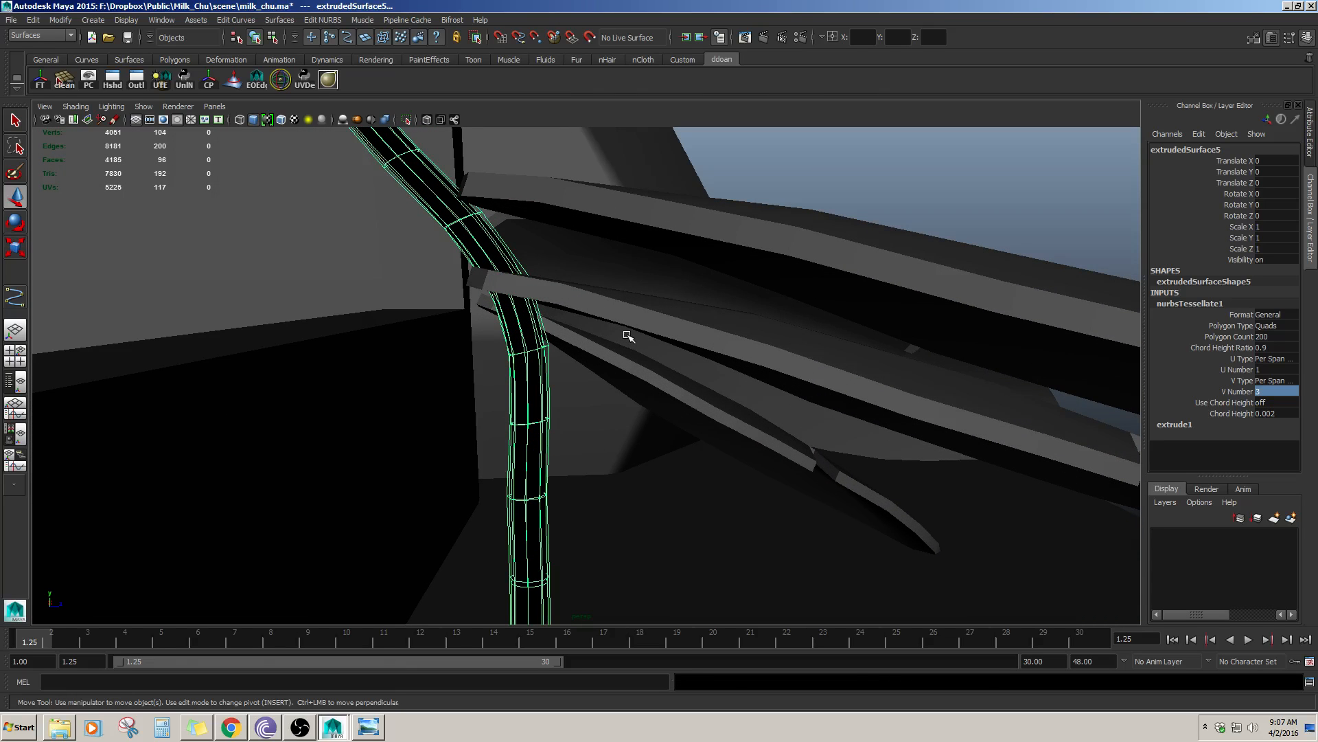
key("1")
- Try a tessellation V Number of 2 on the stem tube
double_click(1270, 390)
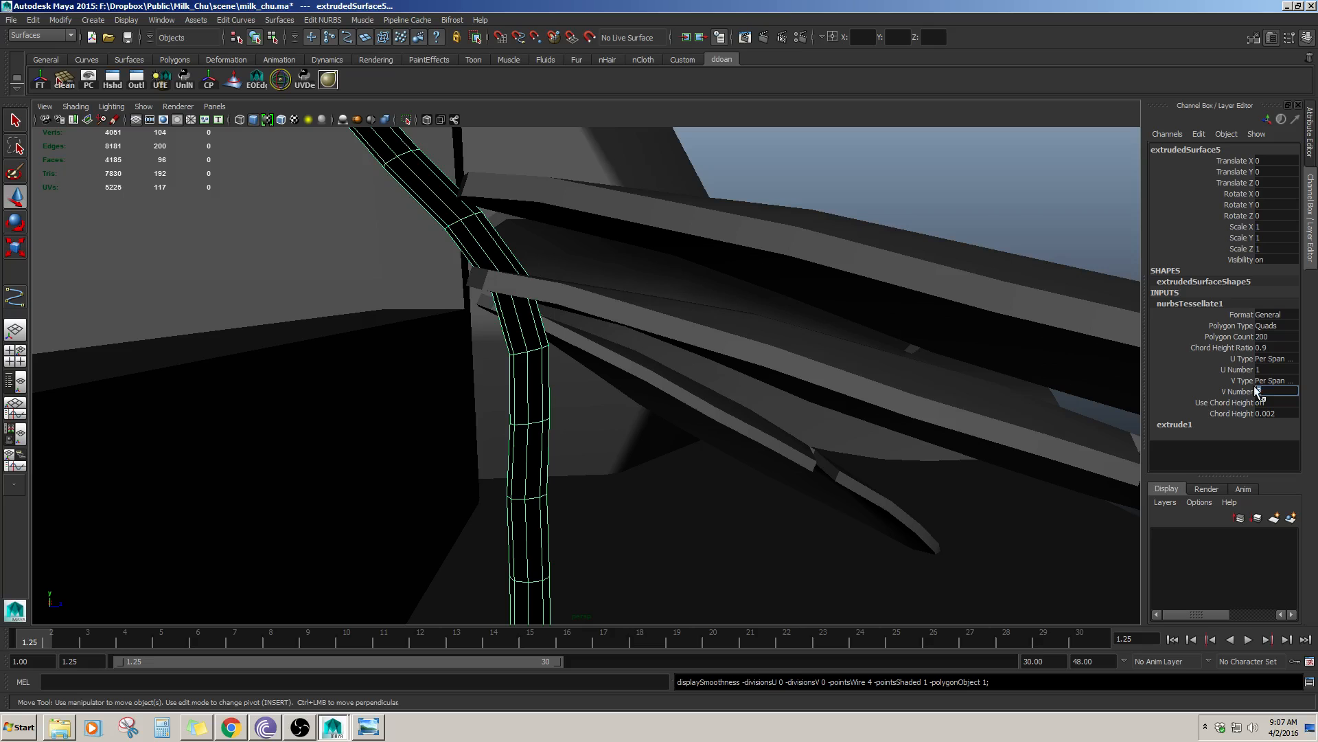
type("2")
key("Return")
right_click_drag(873, 351, 706, 347, "alt")
left_click_drag(707, 348, 615, 347, "alt")
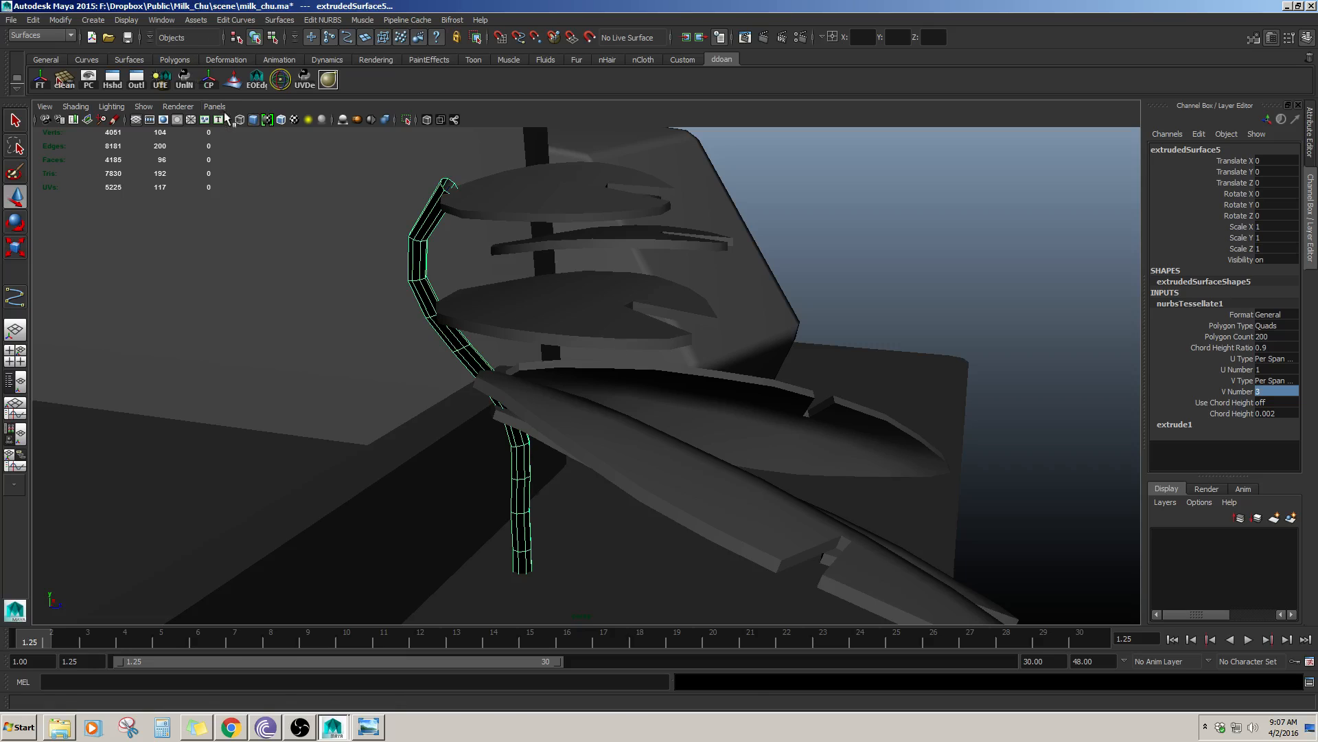
- Isolate the stem tube, reverse the normals of all its faces, and bring the rest of the scene back
scroll(532, 275, "down", 3)
left_click_drag(537, 276, 581, 285, "alt")
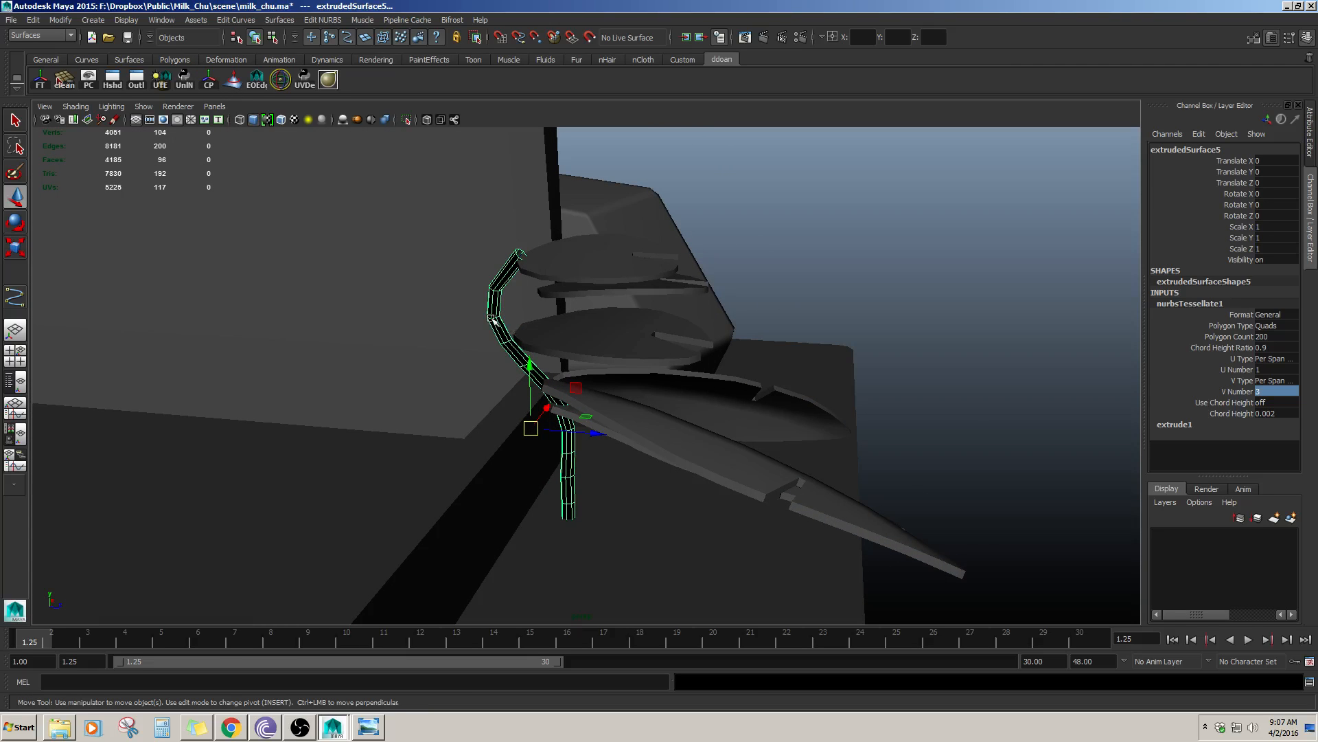
key("ctrl+1")
left_click_drag(600, 370, 594, 353, "alt")
right_click_drag(592, 308, 592, 321)
left_click_drag(463, 173, 770, 659)
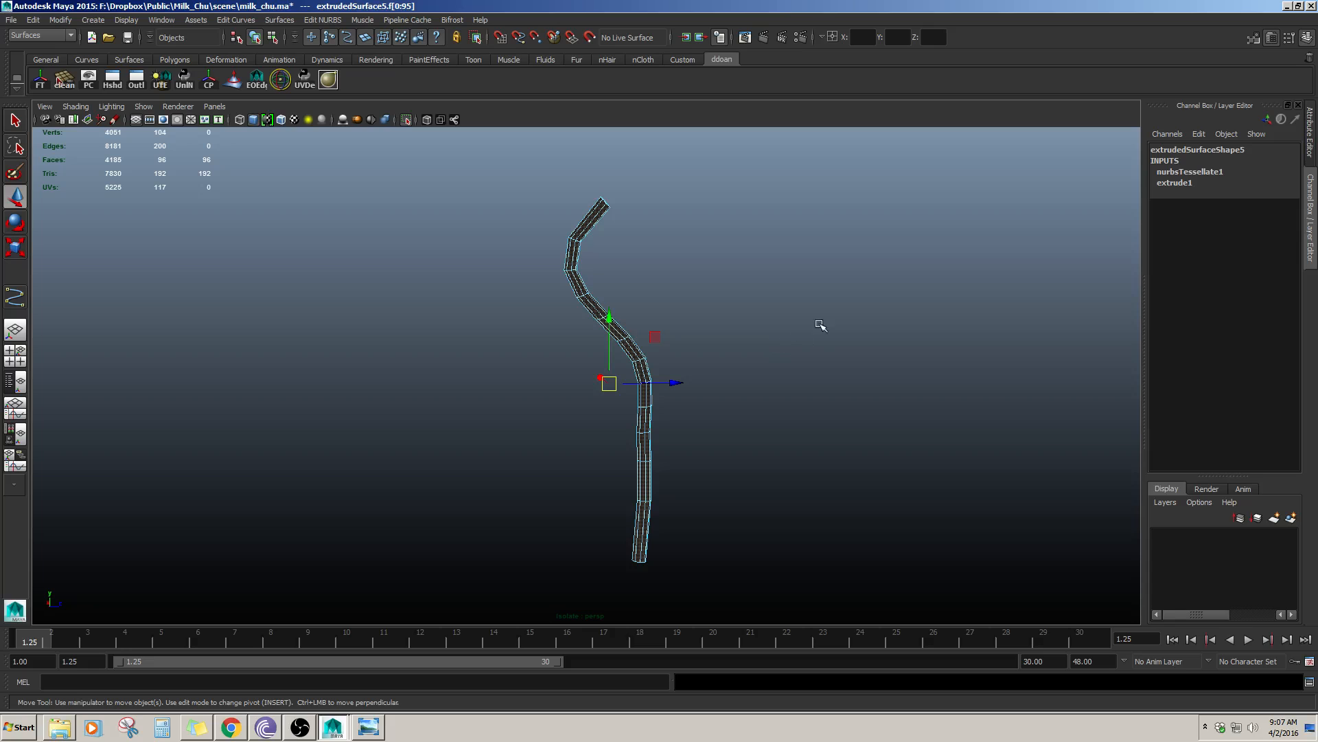
key("g")
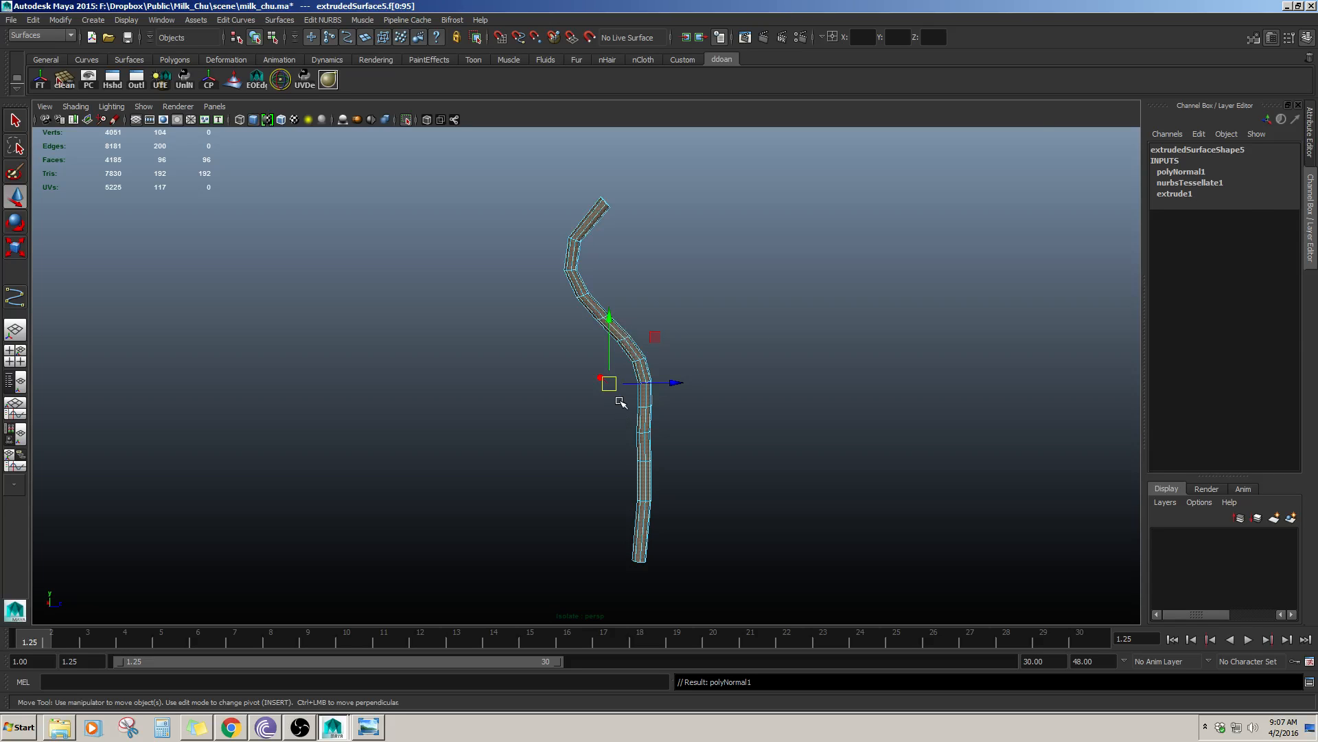
key("F8")
key("ctrl+1")
scroll(620, 393, "down", 3)
mouse_move(621, 393)
left_mouse_down("alt")
mouse_move(578, 412)
mouse_move(611, 393)
mouse_move(664, 277)
mouse_move(700, 391)
mouse_move(621, 382)
left_mouse_up("alt")
left_click(811, 319)
- Insert an edge loop around the stem tube just below its upper open end
scroll(620, 383, "up", 3)
left_click(577, 328)
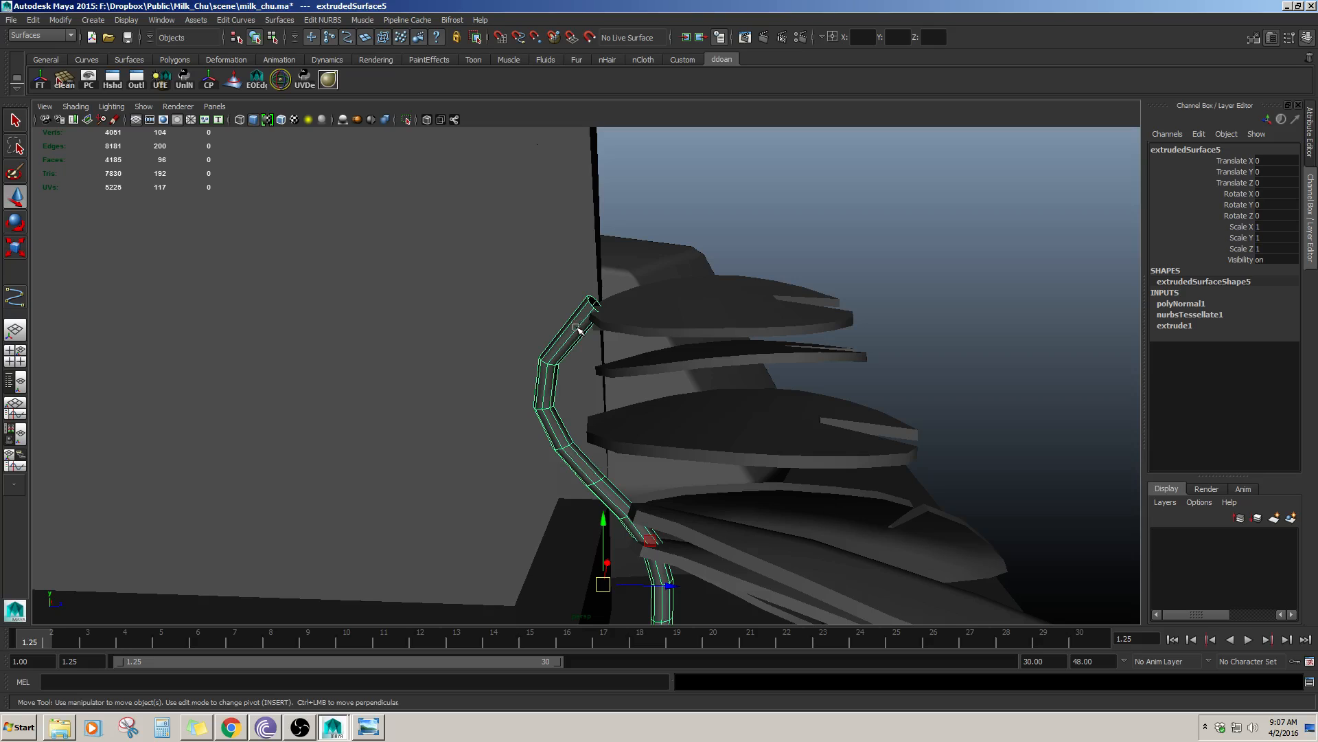
right_click_drag(576, 328, 552, 319)
left_click_drag(542, 264, 622, 322)
key("f")
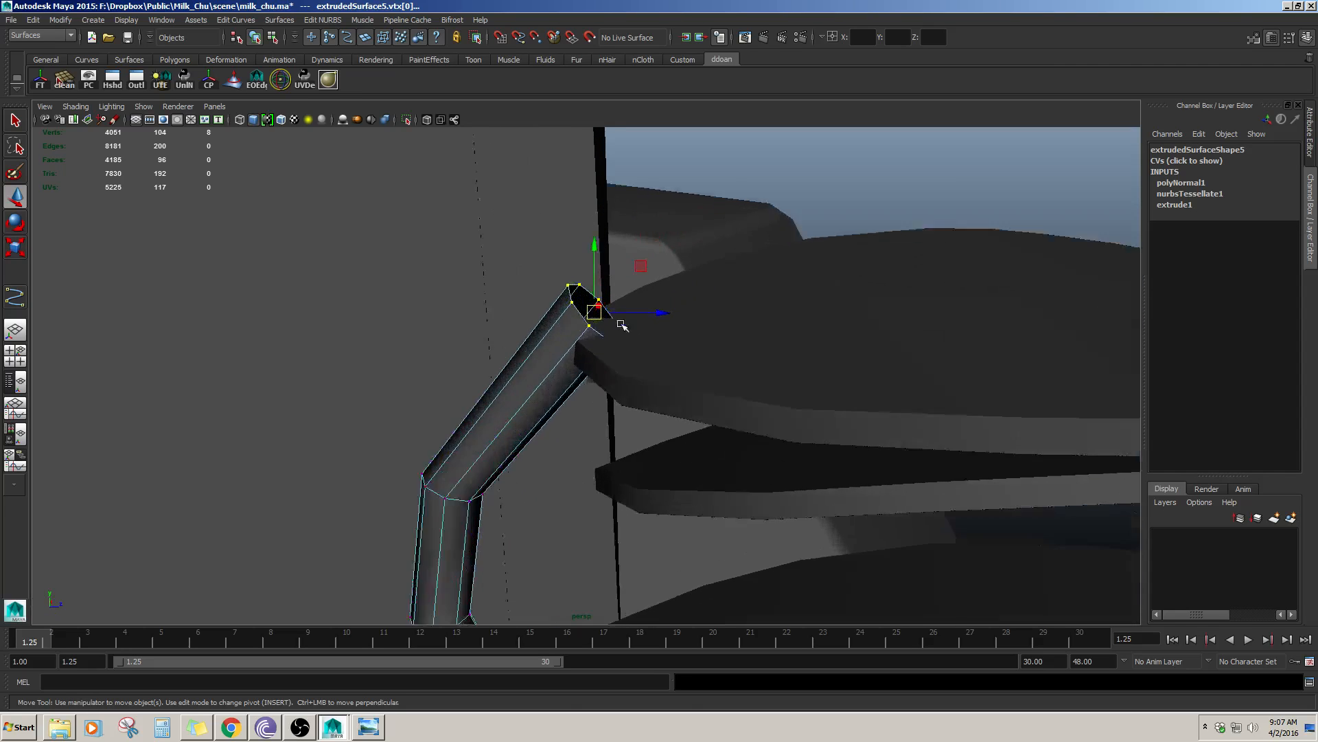
right_click_drag(624, 350, 623, 415, "alt")
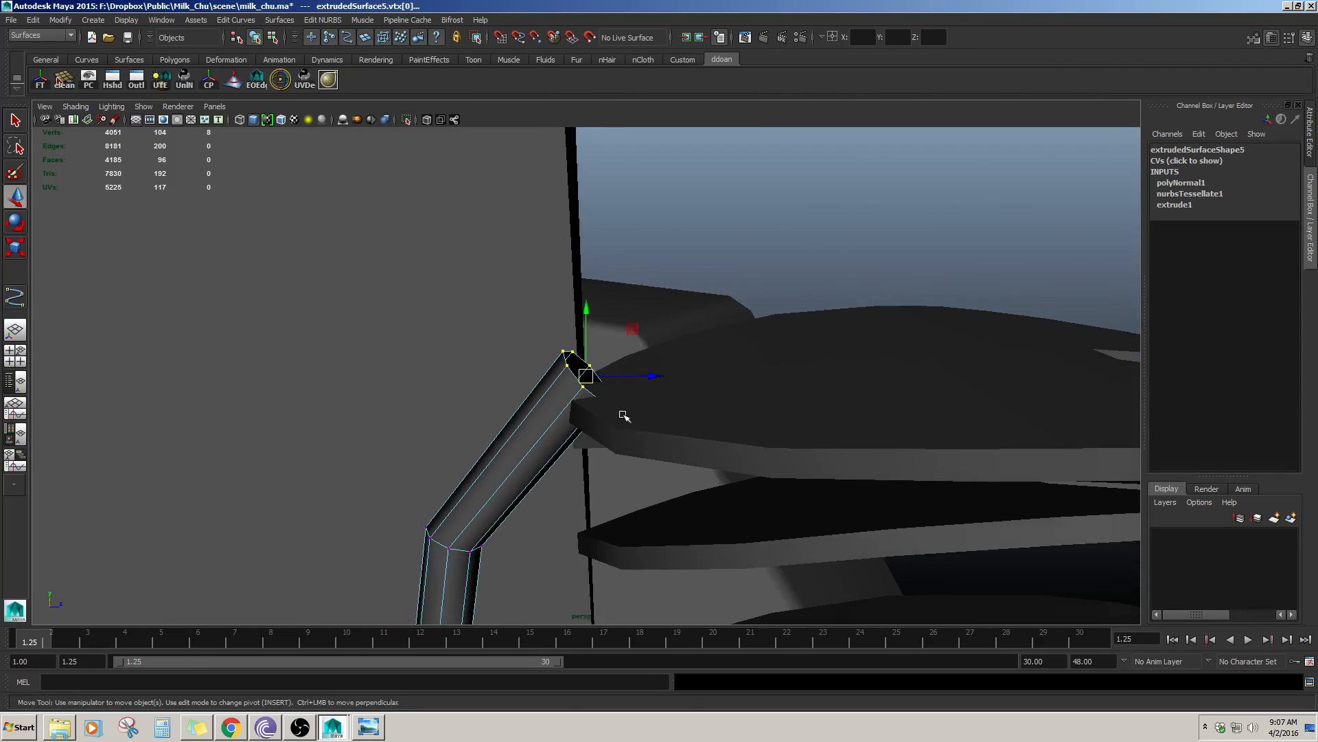
left_click_drag(515, 417, 519, 417, "alt")
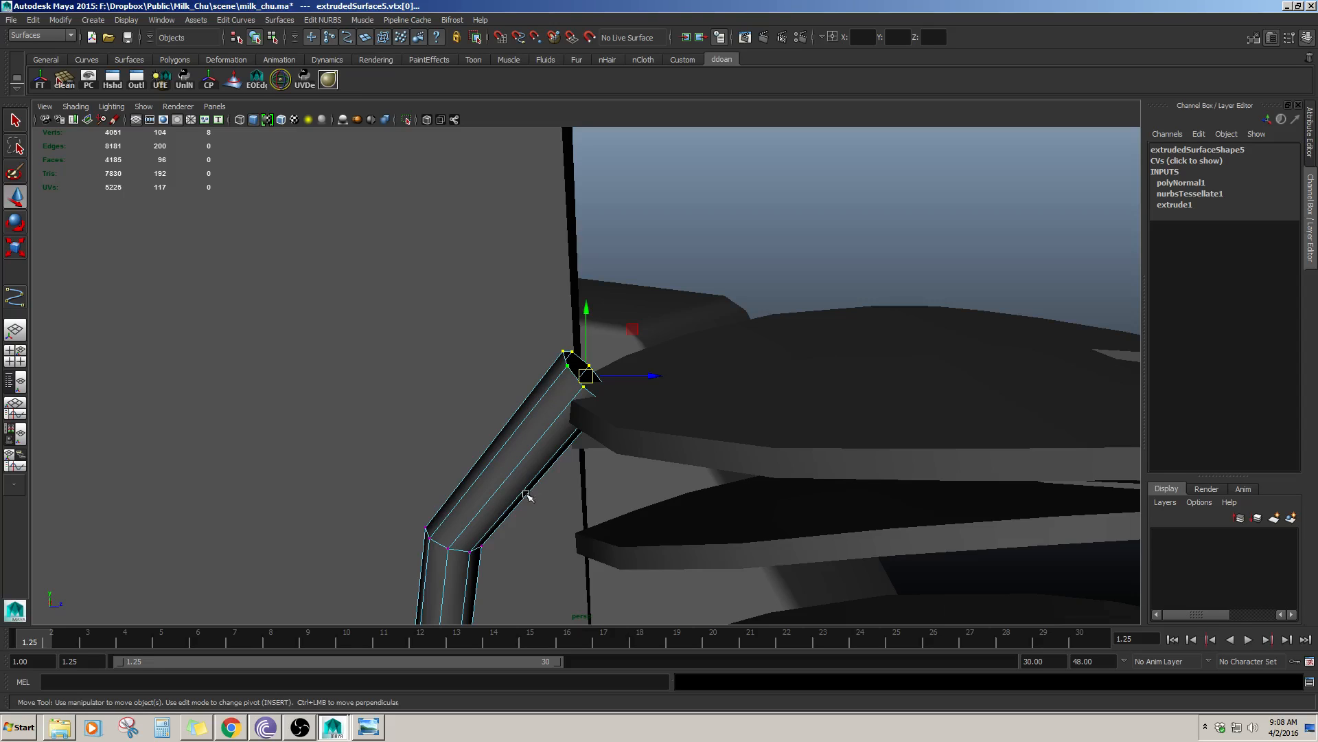
key("F8")
right_click_drag(485, 443, 535, 420, "shift")
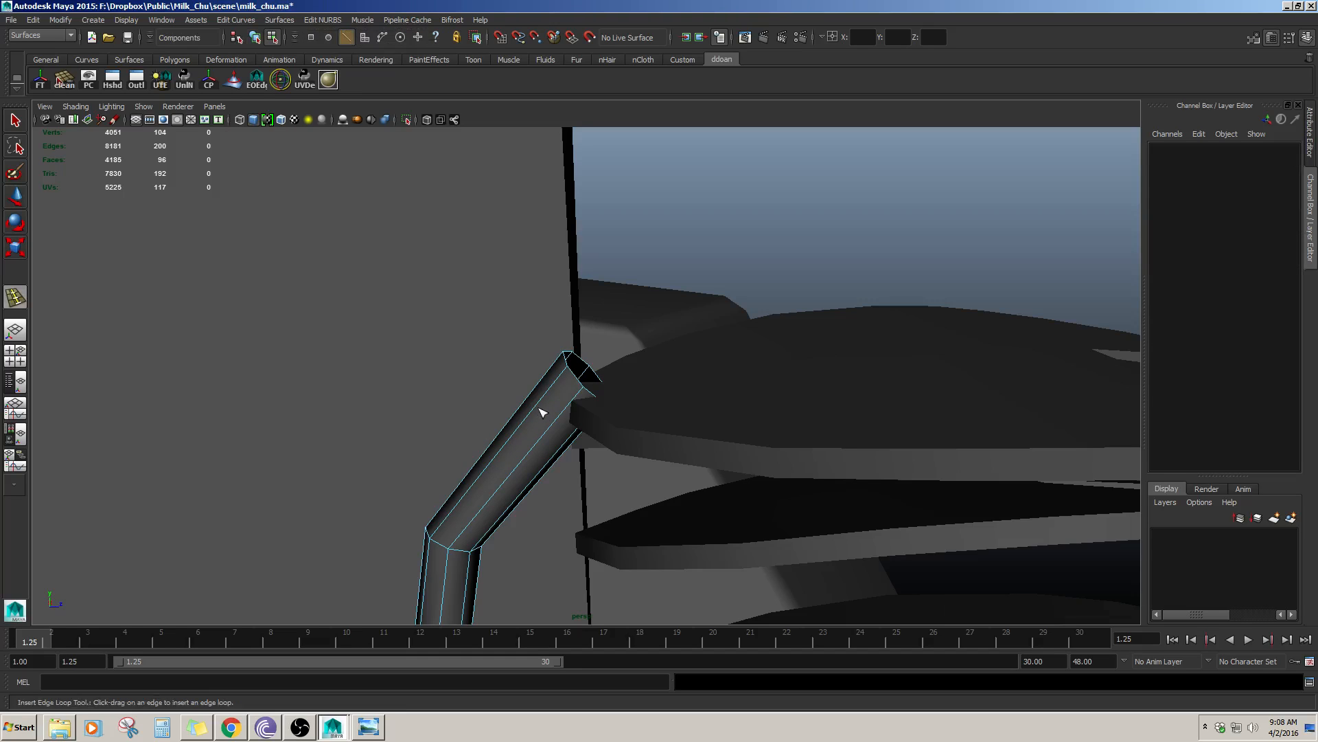
left_click(542, 401)
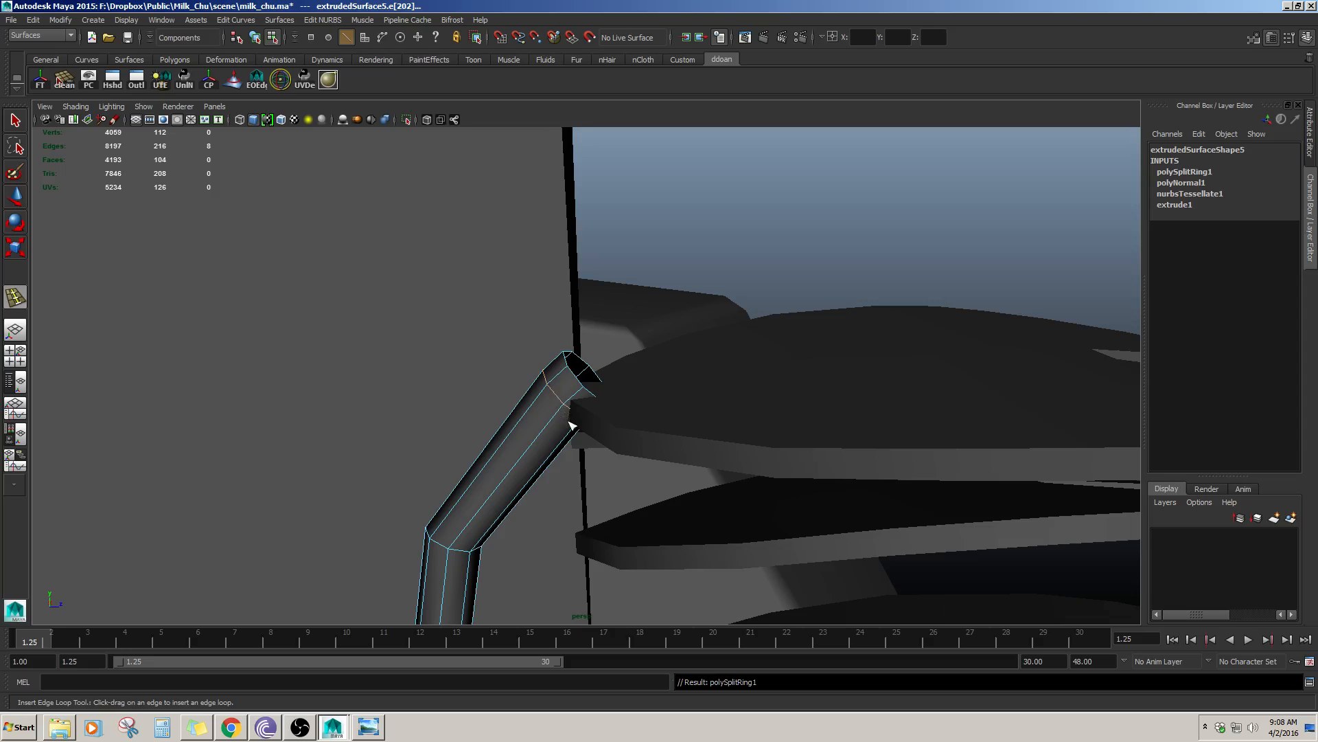
- Merge the vertices of the stem's upper open end into a single tip point, declining the autosave
key("w")
mouse_move(581, 371)
left_mouse_down("alt")
mouse_move(597, 354)
mouse_move(601, 369)
left_mouse_up("alt")
key("4")
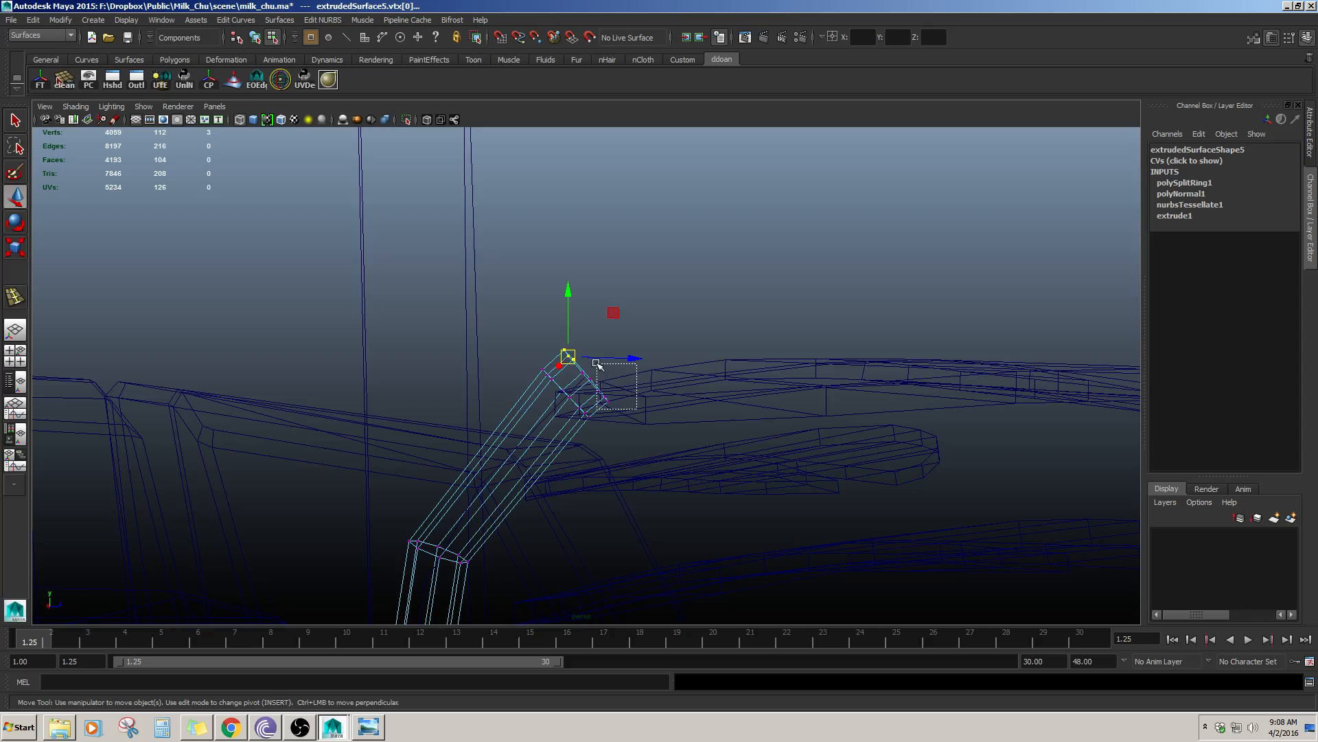
left_click_drag(594, 382, 622, 351, "alt")
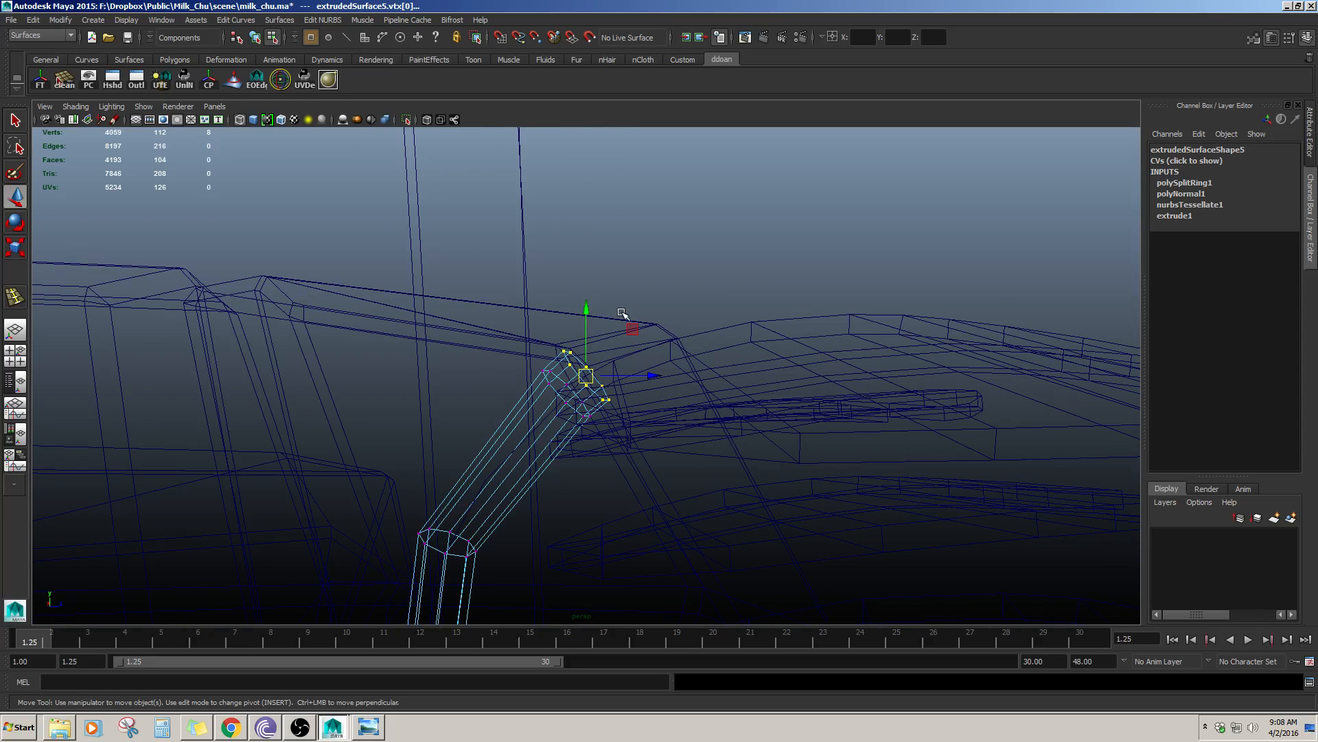
right_click_drag(621, 280, 620, 276, "shift")
left_click_drag(586, 404, 583, 373, "alt")
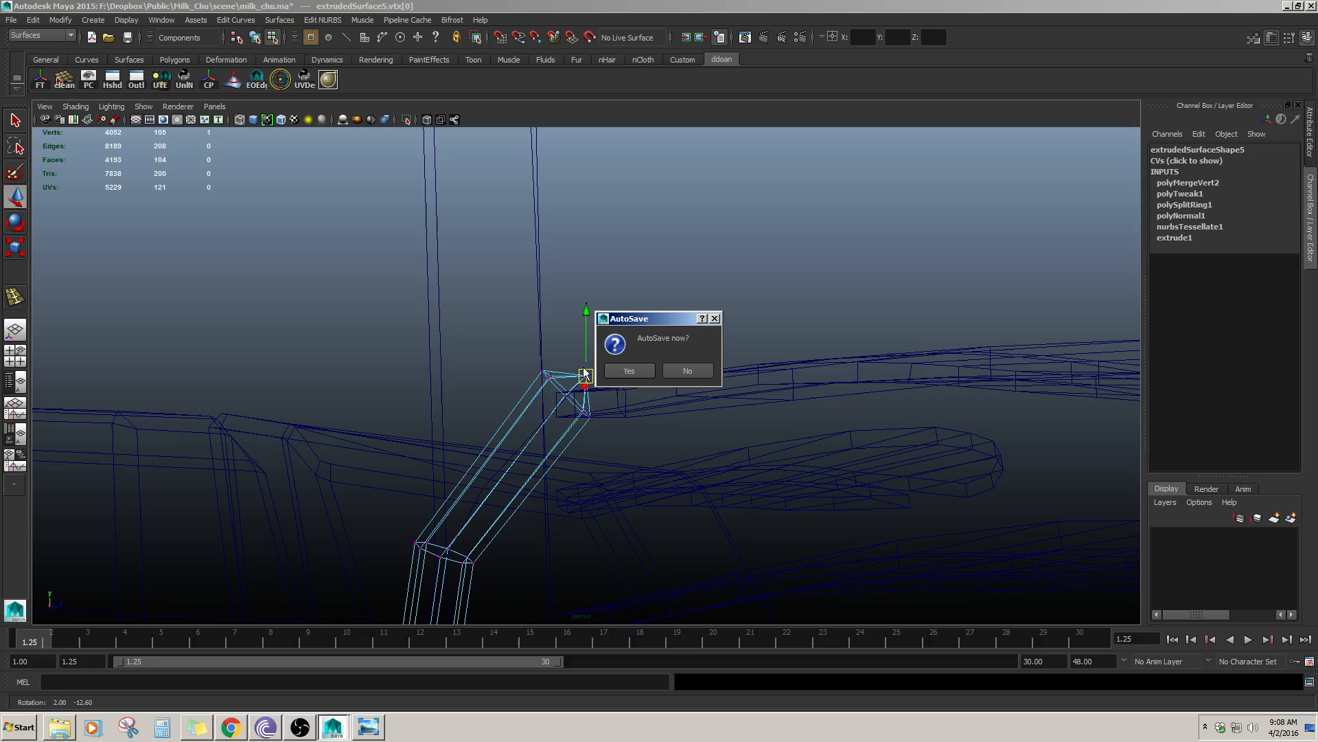
left_click(687, 371)
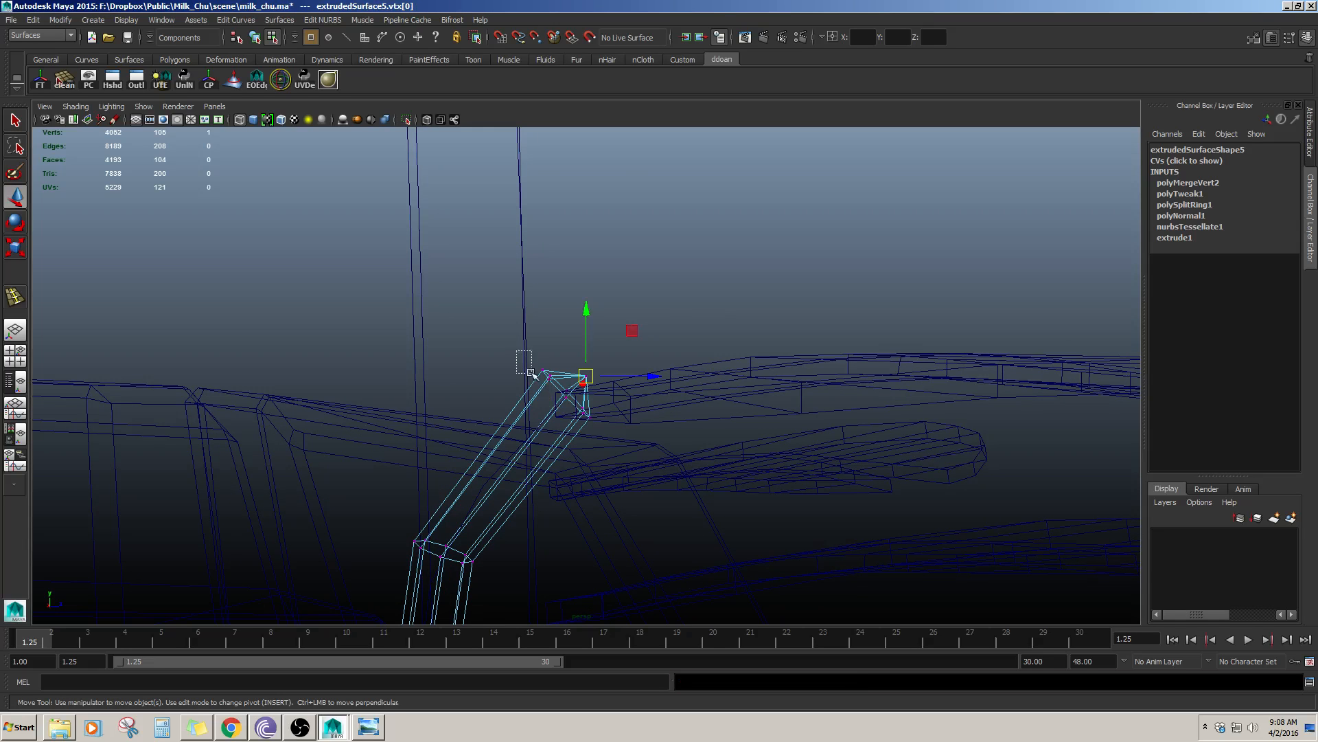
- Scale down the edge loop just below the stem's tip to taper the upper end
key("F10")
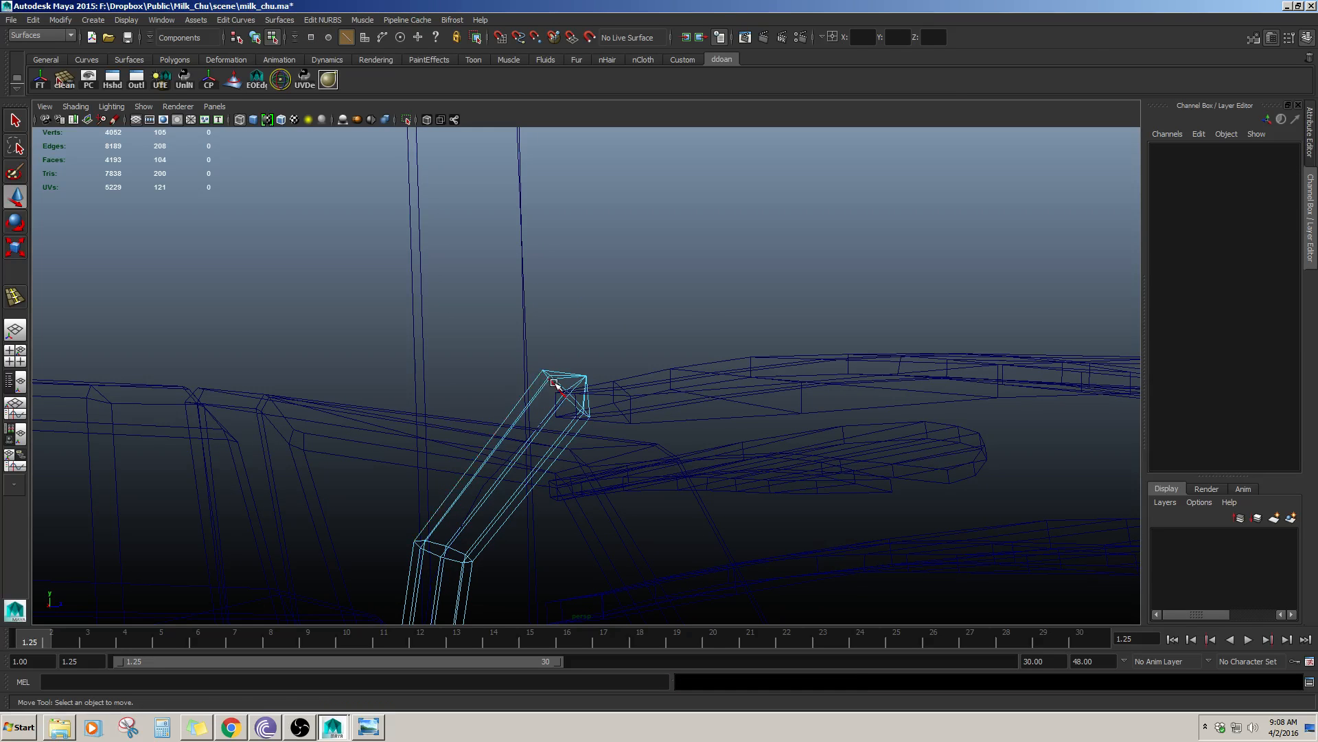
left_click(586, 390)
key("r")
left_click_drag(567, 393, 637, 424)
key("w")
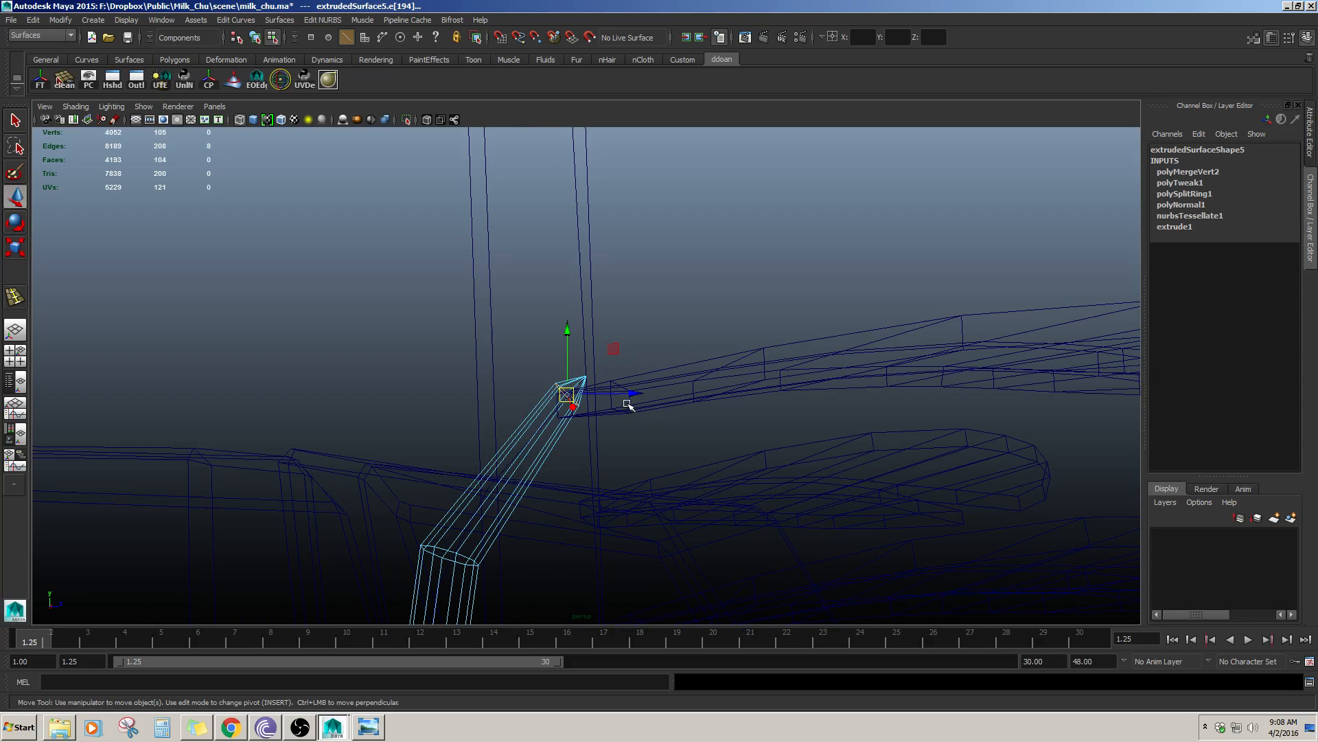
key("5")
left_click_drag(626, 406, 589, 480, "alt")
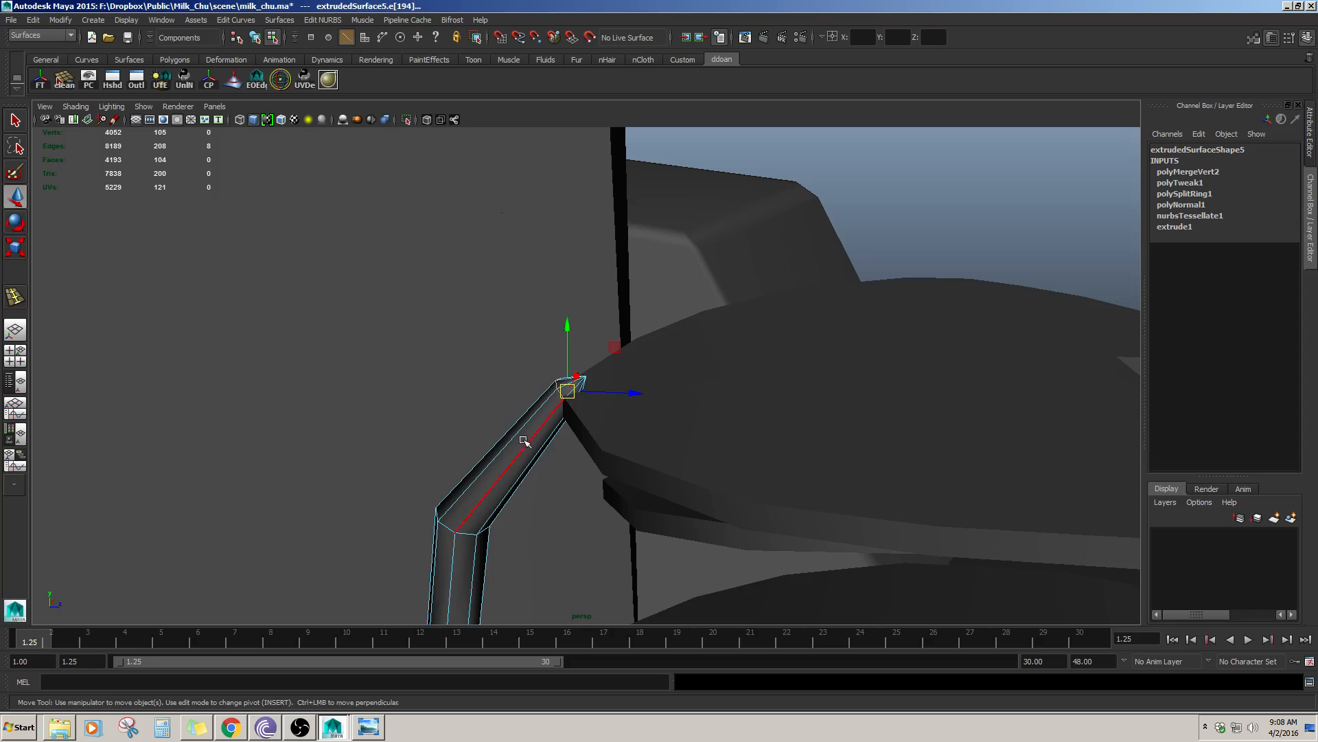
key("F8")
left_click_drag(505, 488, 582, 467, "alt")
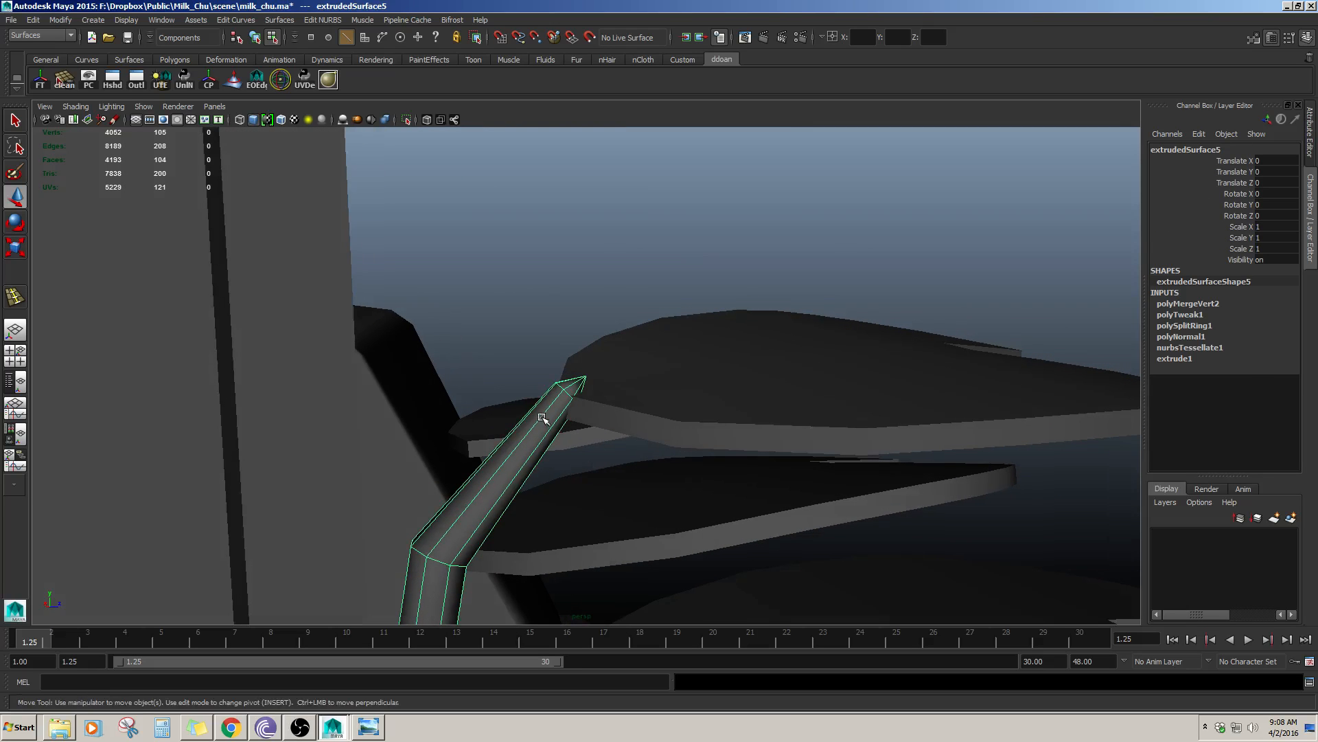
- Move the stem's tip vertices slightly down so they meet the base of the uppermost leaf
key("F9")
left_click_drag(567, 394, 661, 443)
left_click_drag(660, 444, 651, 393, "alt")
left_click_drag(570, 324, 567, 338)
left_click_drag(608, 347, 543, 388, "alt")
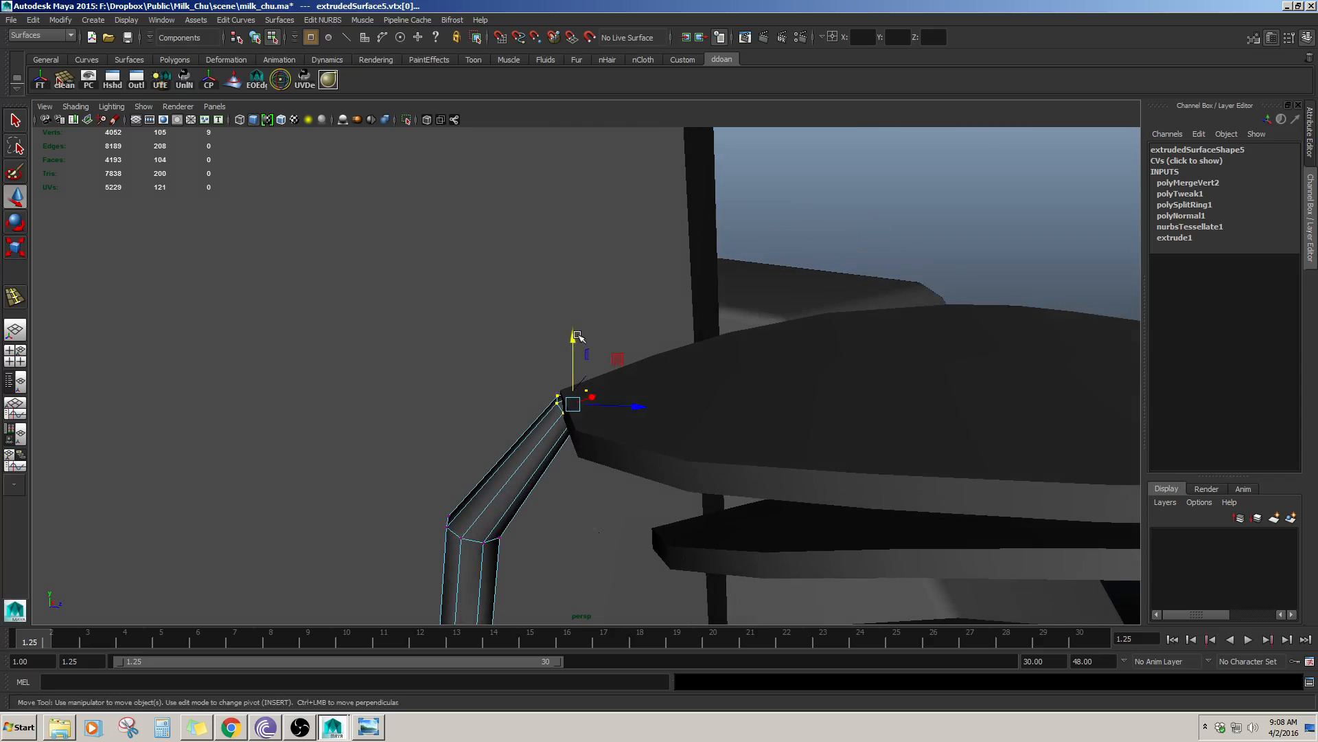
left_click_drag(570, 336, 570, 339)
left_click_drag(755, 467, 773, 430, "alt")
- Return to object mode and examine the small plant within the whole milk carton scene
left_click(896, 326)
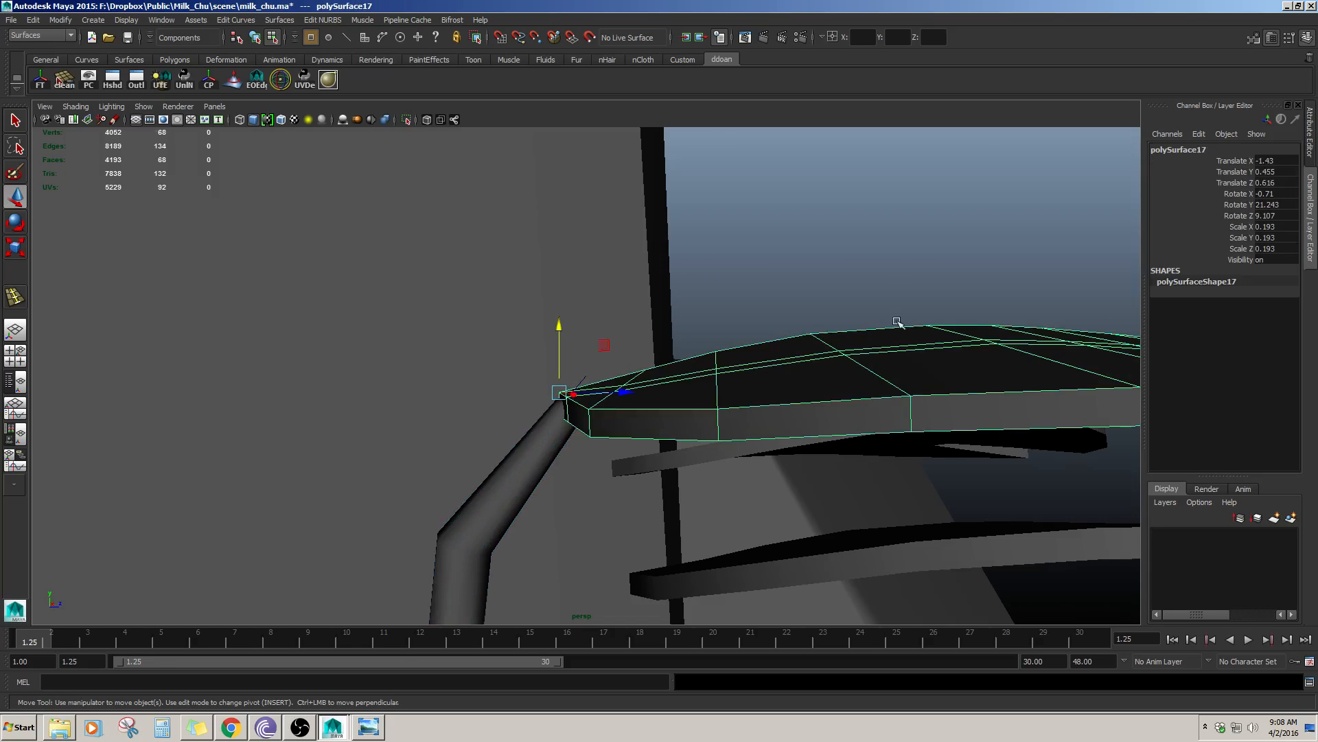
left_click(897, 309)
left_click_drag(897, 313, 579, 412, "alt")
left_click(578, 412)
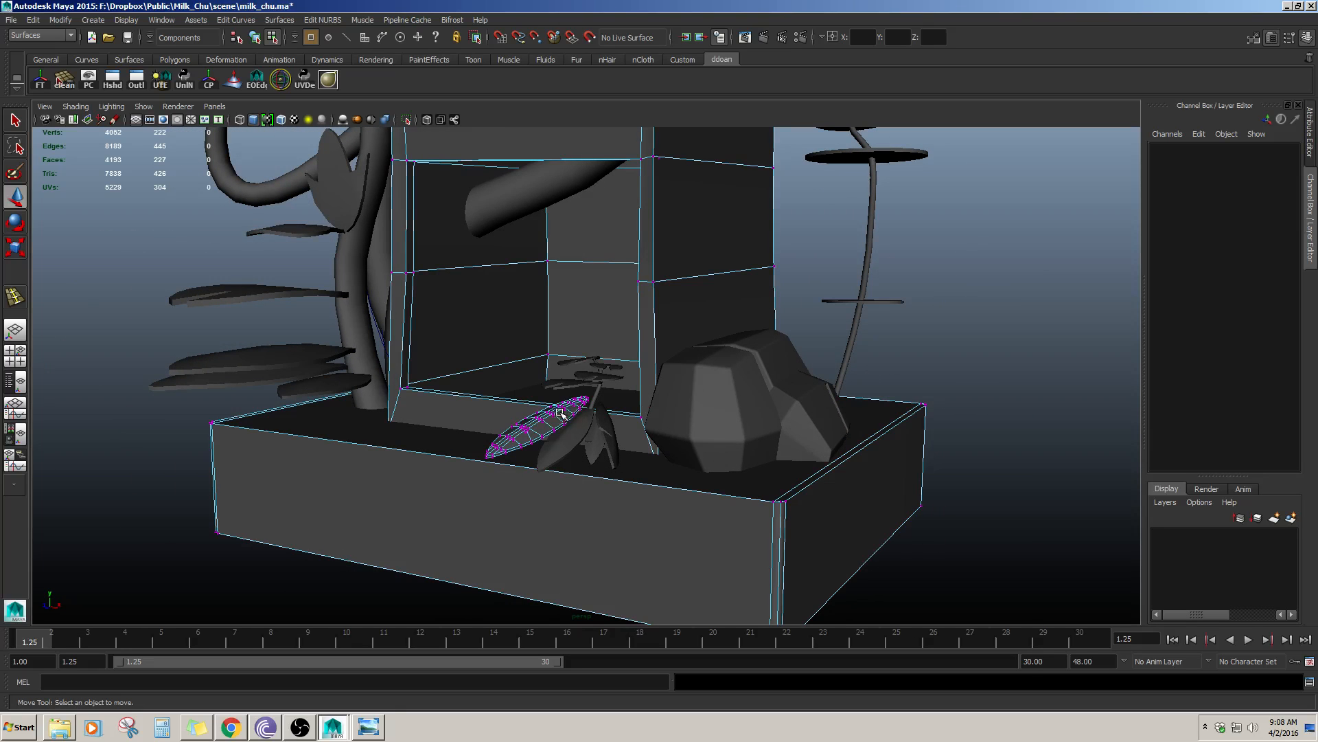
key("F8")
key("f")
middle_click_drag(575, 479, 595, 375, "alt")
left_click(784, 432)
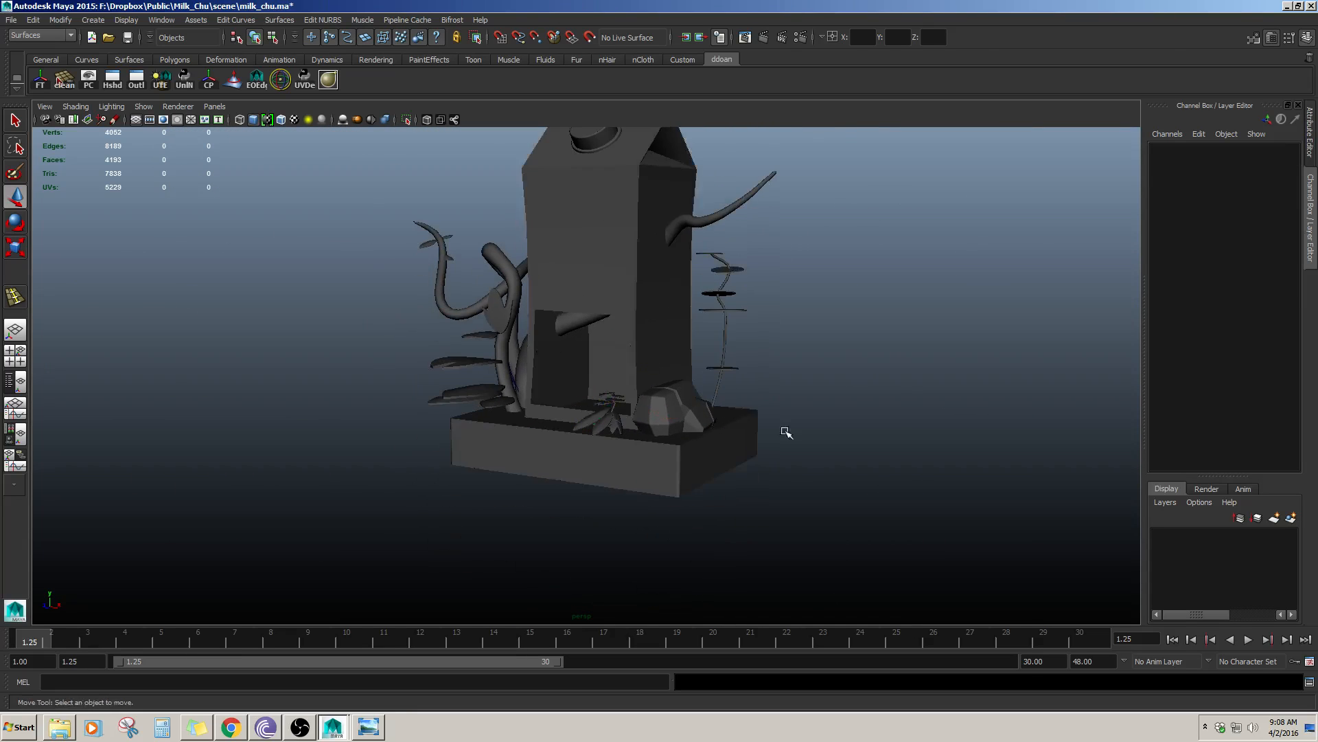
- Move the broad lower leaf against the stem, to about X -0.93, Y 0.381, Z 0.565
scroll(784, 431, "up", 4)
left_click(605, 441)
key("f")
left_click_drag(581, 482, 804, 417, "alt")
right_click_drag(805, 418, 836, 427, "alt")
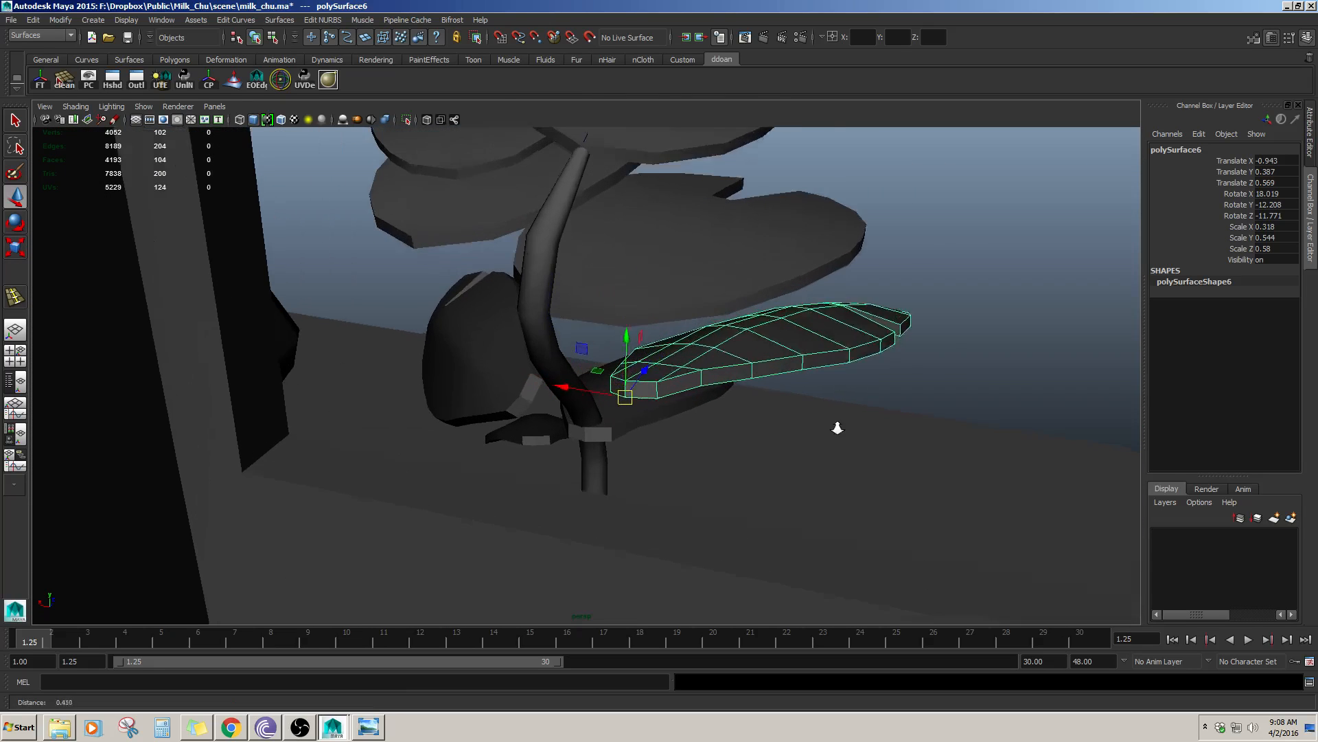
left_click_drag(835, 426, 739, 433, "alt")
key("v")
left_click_drag(638, 411, 540, 437)
key("v")
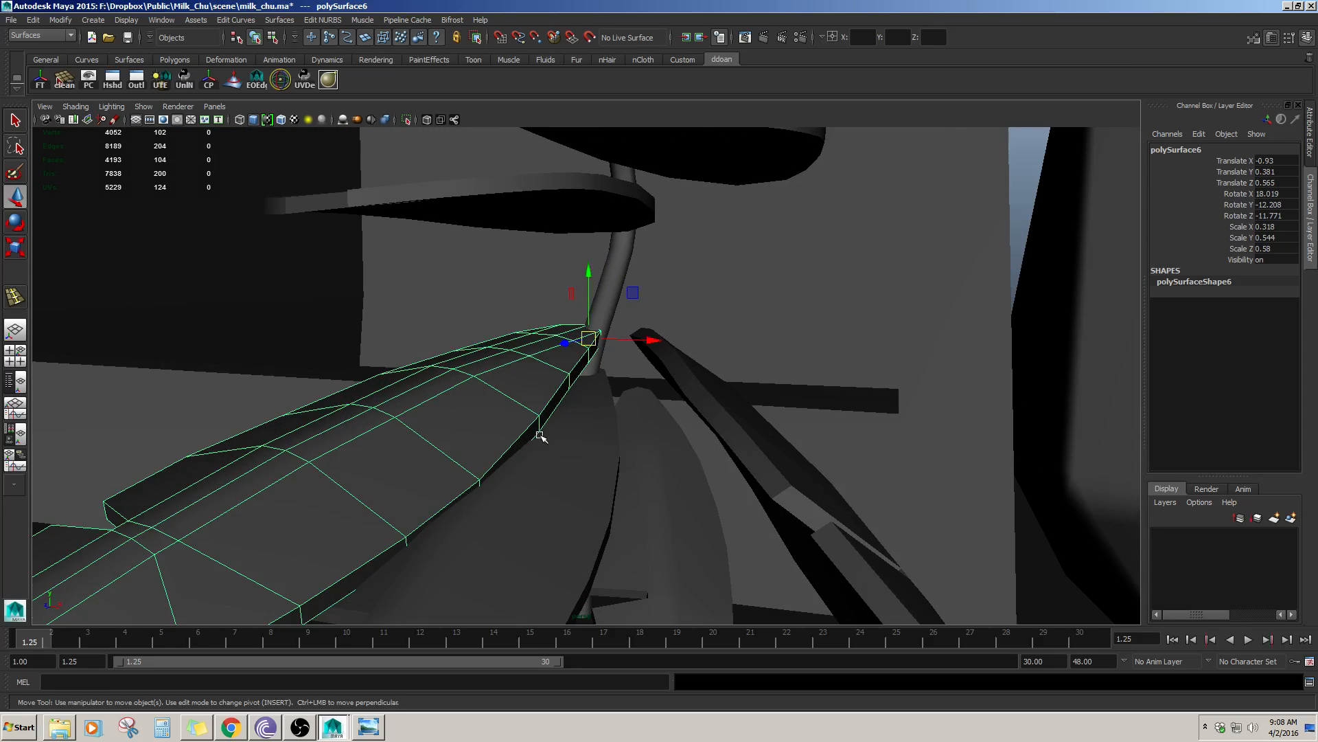
- Rotate the short lower leaf slightly to adjust its angle against the small plant's stem
left_click(647, 405)
left_click_drag(647, 405, 582, 441, "alt")
key("e")
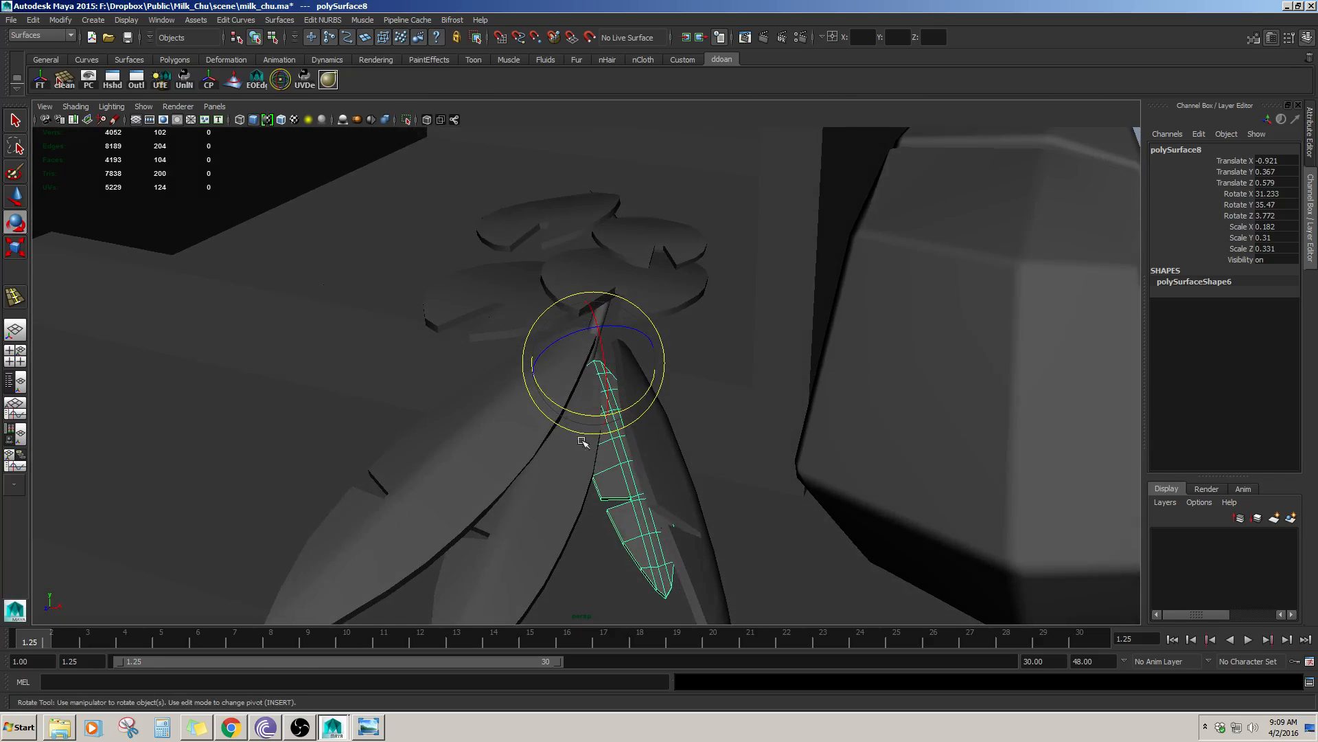
left_click_drag(606, 383, 639, 447)
- Move the long lower leaf nearest the rocks against the stem, to about X -0.926, Y 0.38, Z 0.563
left_click(644, 455)
scroll(644, 454, "up", 3)
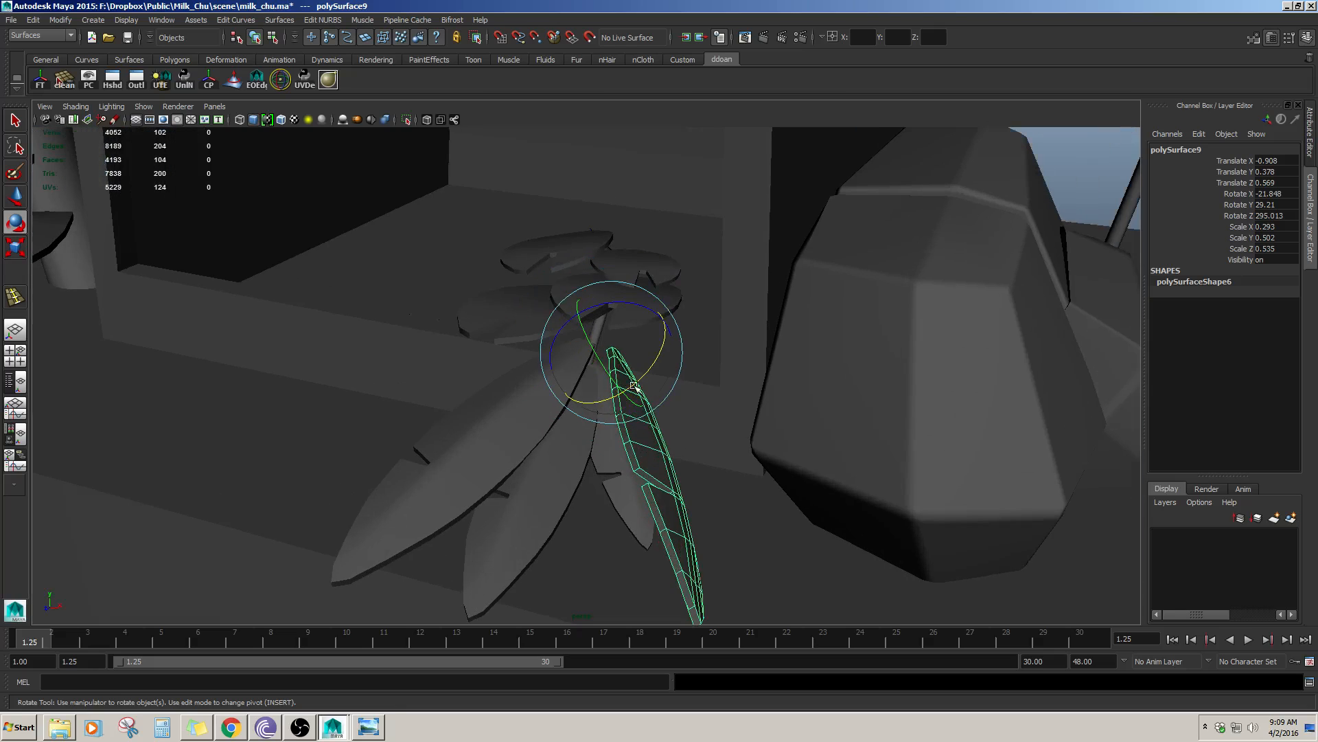
key("w")
key("v")
left_click_drag(614, 349, 604, 346)
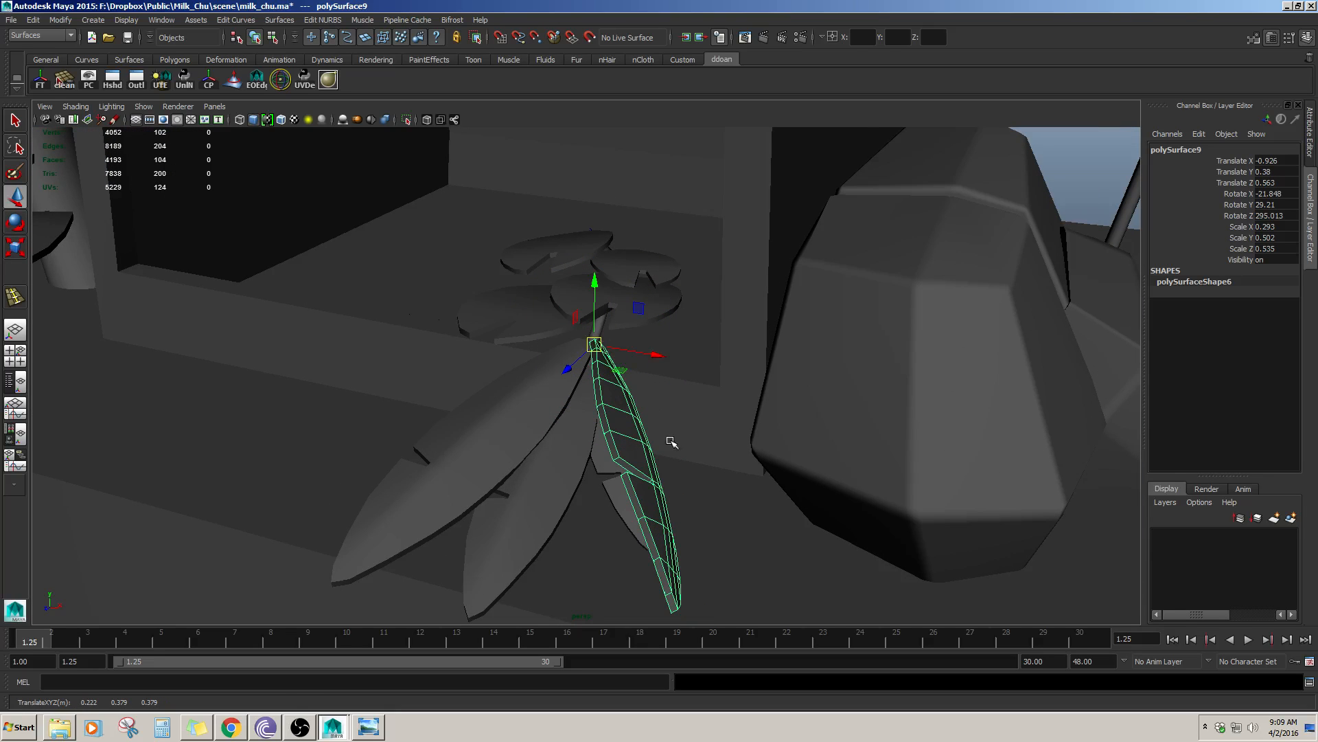
- Rotate the long leaf nearest the rocks so it fans outward from the stem
key("e")
left_click_drag(651, 402, 655, 347)
left_click_drag(657, 336, 727, 368)
scroll(727, 368, "down", 3)
key("w")
left_click(965, 376)
scroll(863, 378, "down", 4)
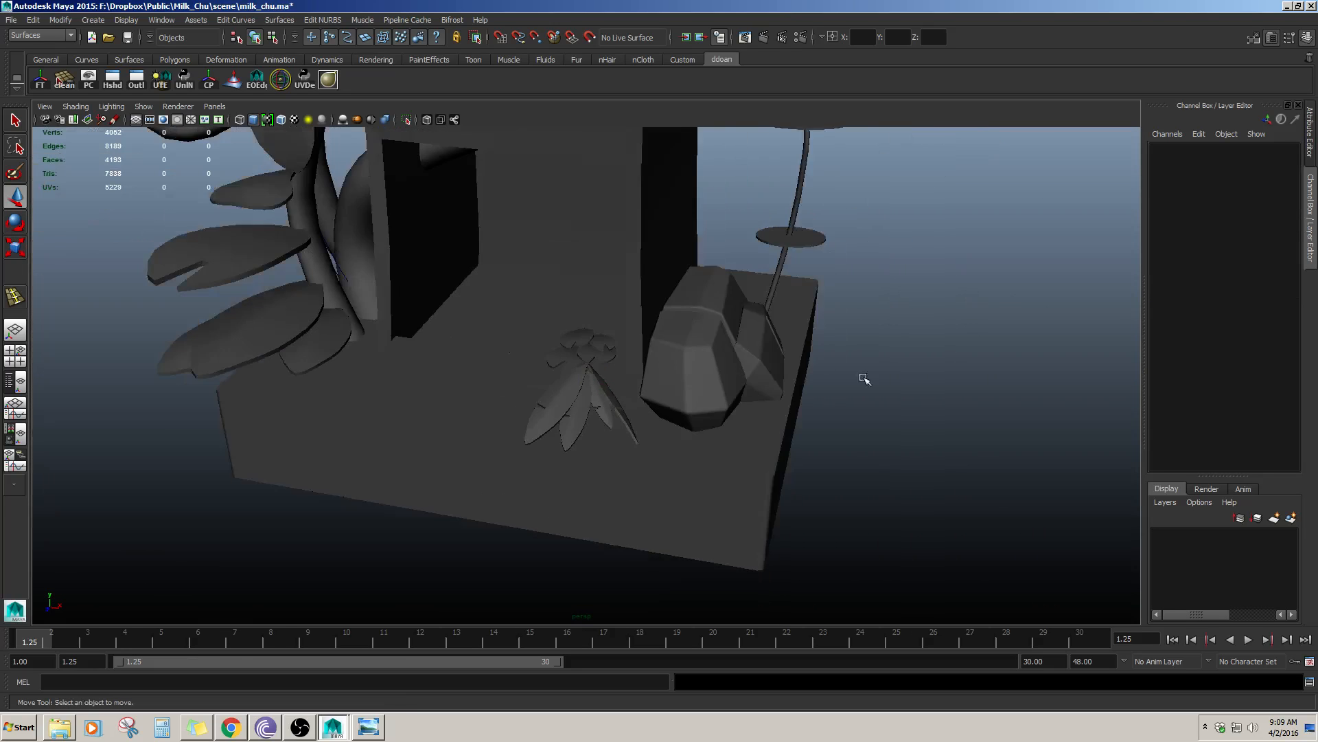
- Select the small plant's leaves and stem together and shift the whole plant slightly along X toward the rocks
left_click_drag(865, 379, 665, 391, "alt")
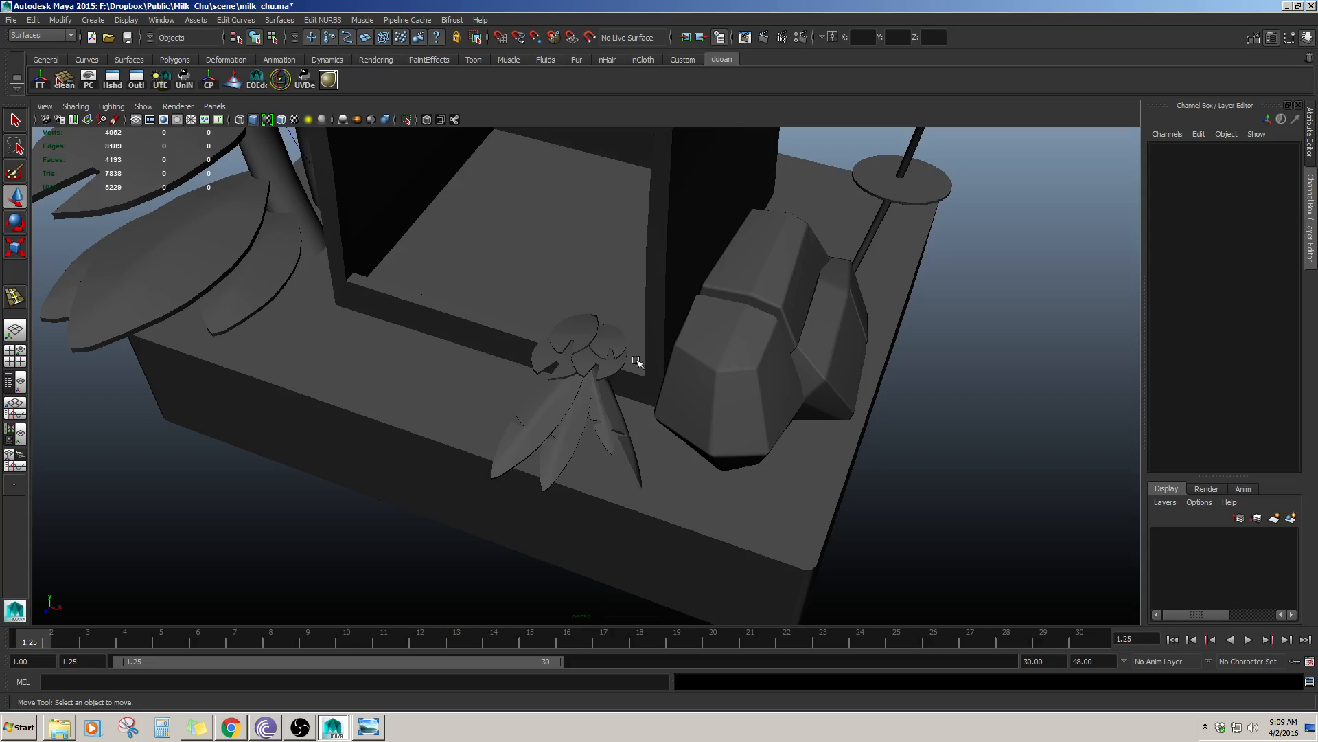
left_click_drag(580, 348, 575, 359, "alt")
left_click(574, 363)
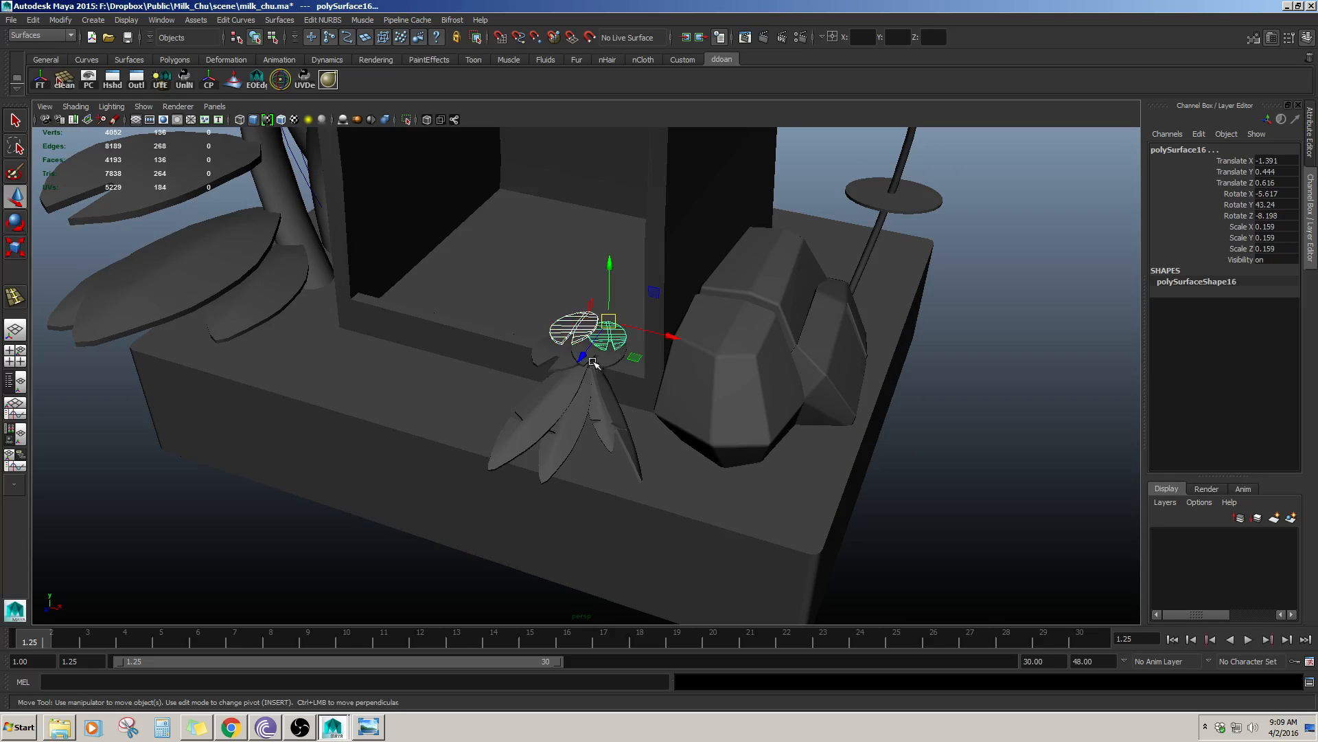
left_click(552, 360, "shift")
left_click(552, 405, "shift")
left_click(563, 434, "shift")
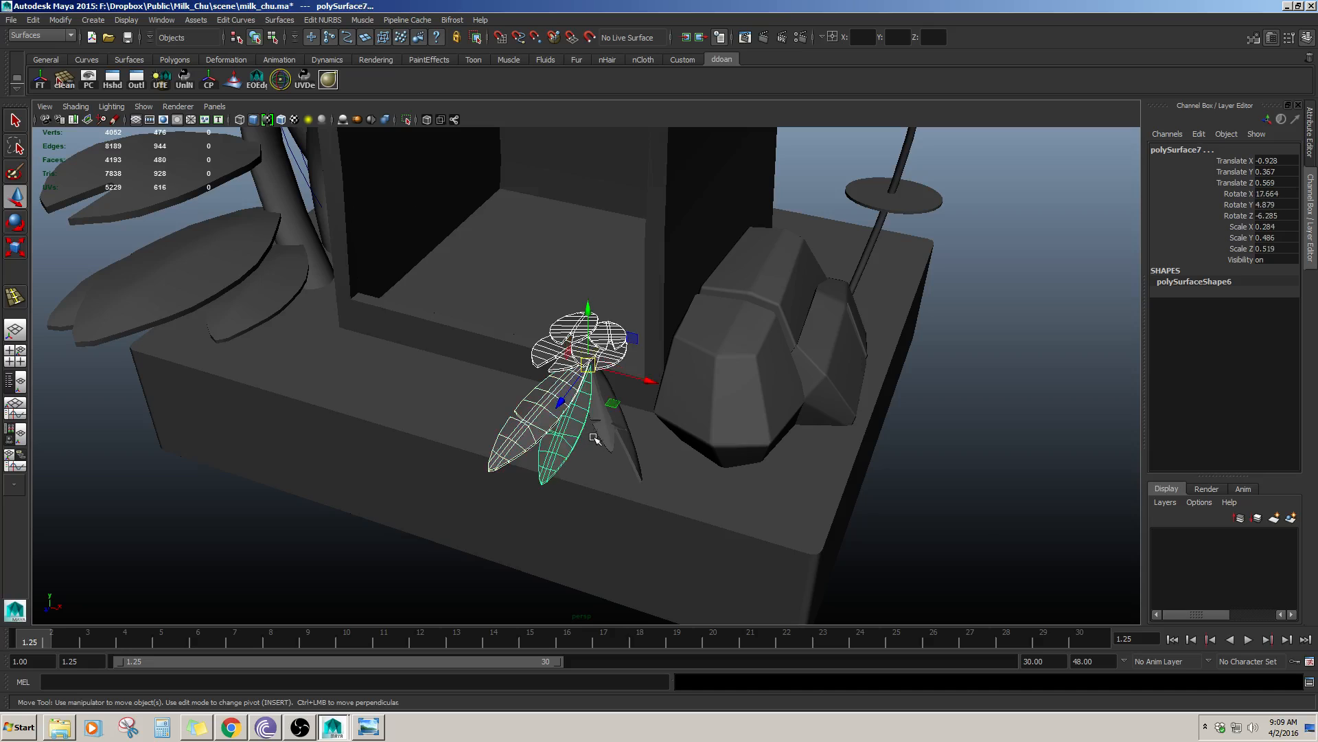
left_click(603, 433, "shift")
left_click(637, 439, "shift")
left_click_drag(652, 378, 569, 446)
left_click(596, 474, "shift")
scroll(604, 454, "down", 3)
left_click(893, 423)
- Try to delete the path curve beside the small plant's stem and undo the deletion
scroll(886, 422, "down", 2)
left_click_drag(886, 439, 821, 461, "alt")
scroll(578, 440, "up", 4)
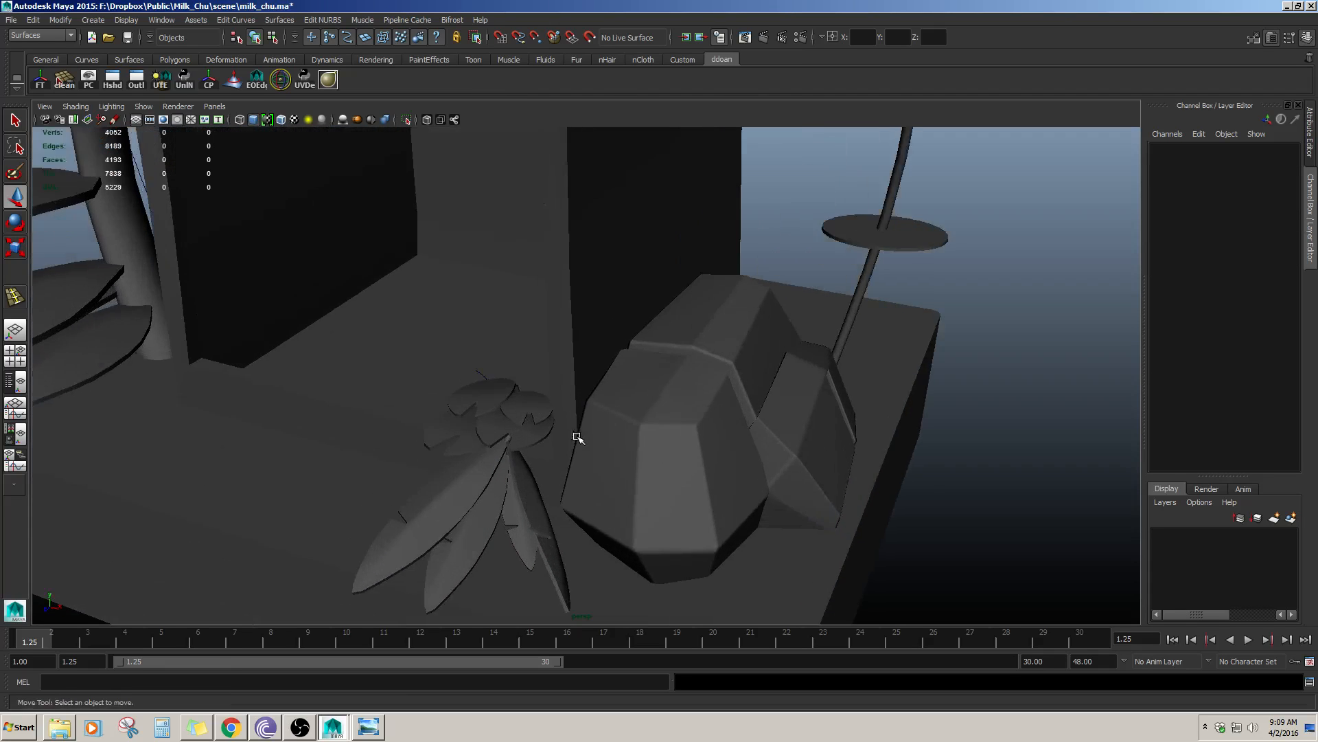
left_click_drag(525, 462, 659, 394, "alt")
left_click(511, 439)
key("Delete")
key("ctrl+z")
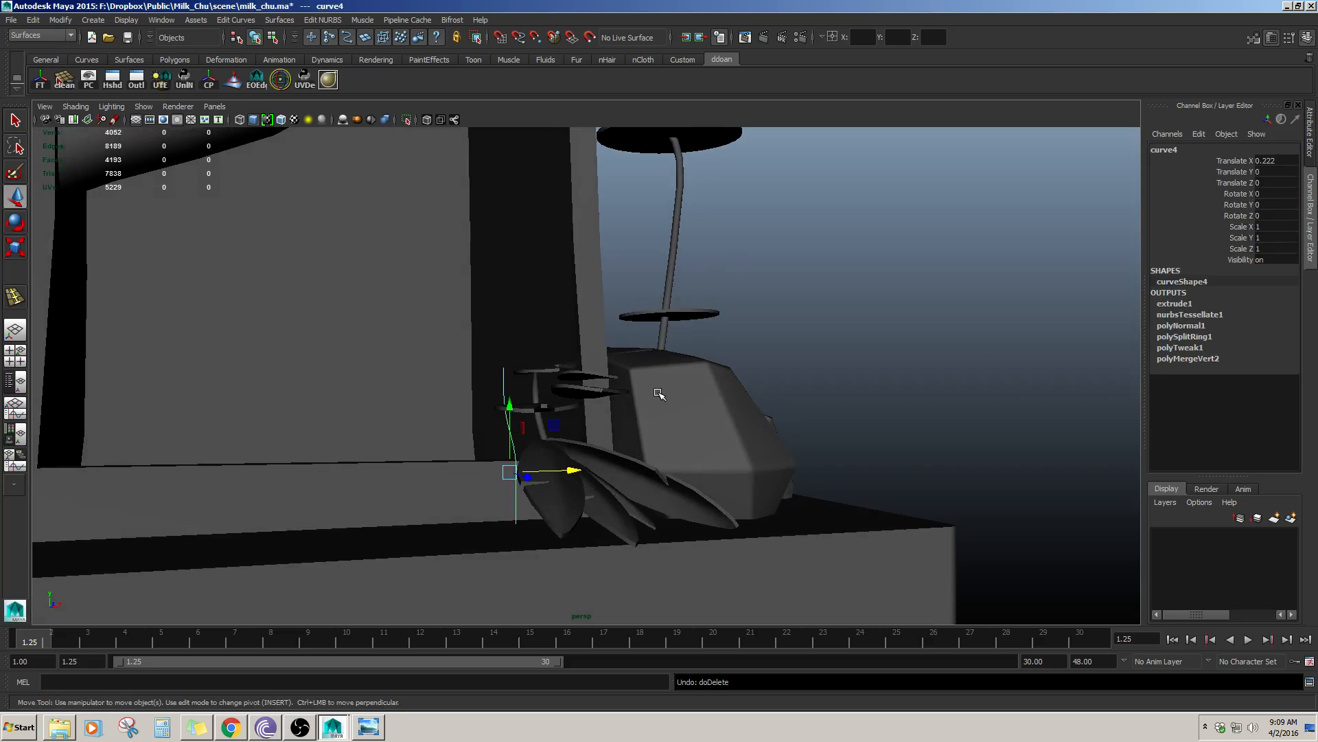
- Delete the small plant stem's construction history and remove its leftover path curve
left_click(543, 427)
key("alt+shift+d")
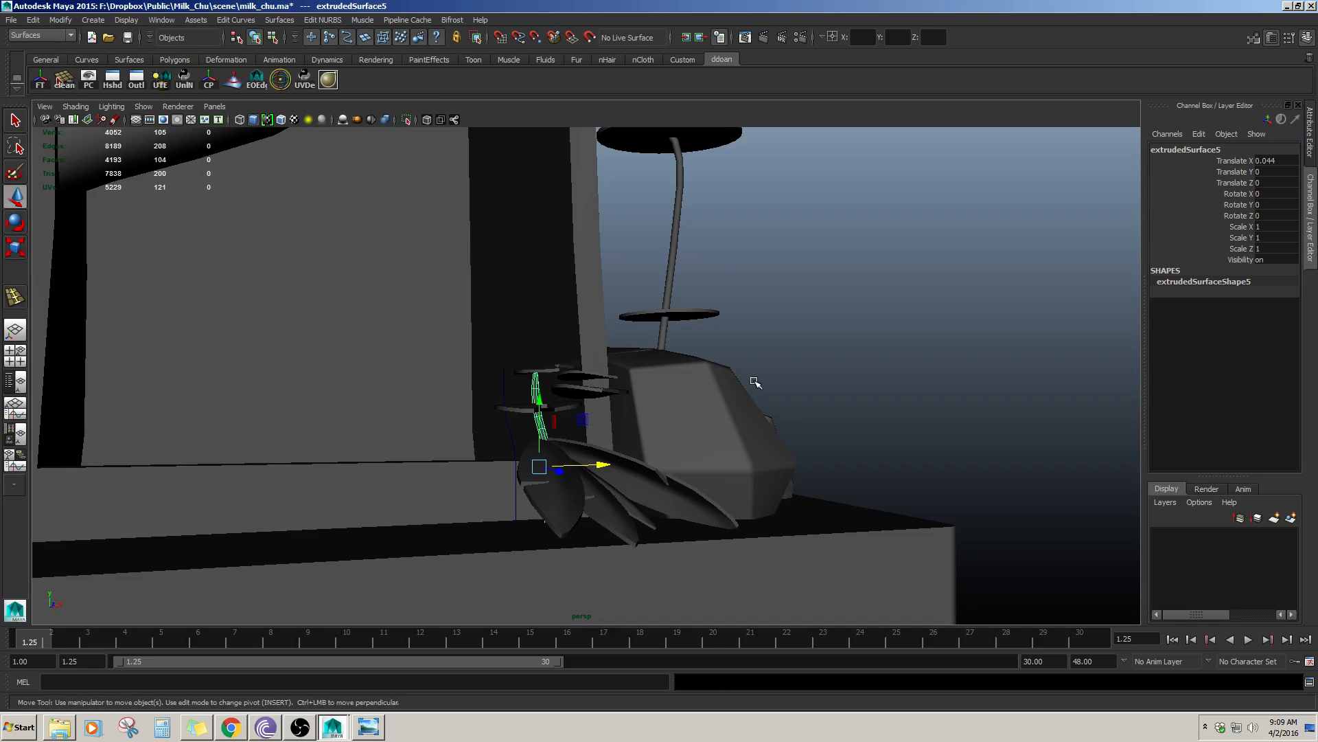
left_click(520, 424)
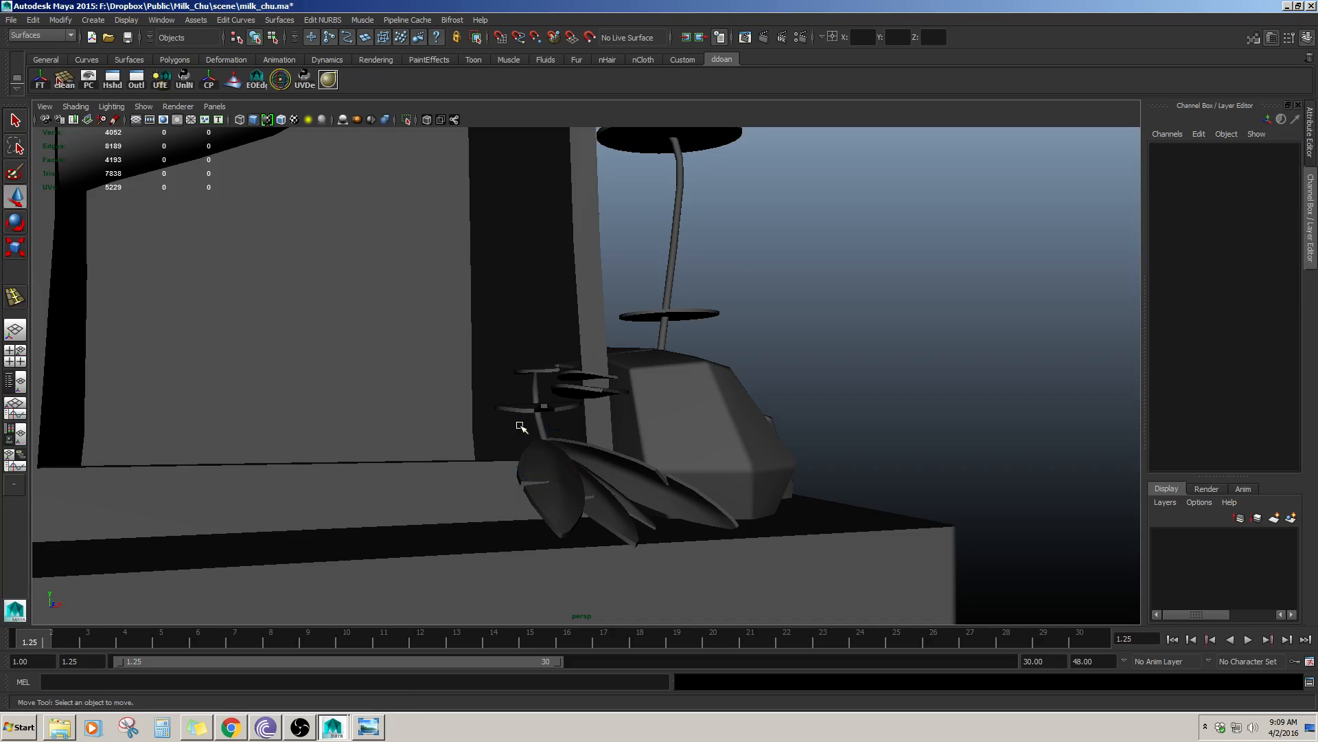
- Examine the small plant's placement against the carton, trunk and rocks from near and far angles
left_click_drag(518, 421, 465, 409, "alt")
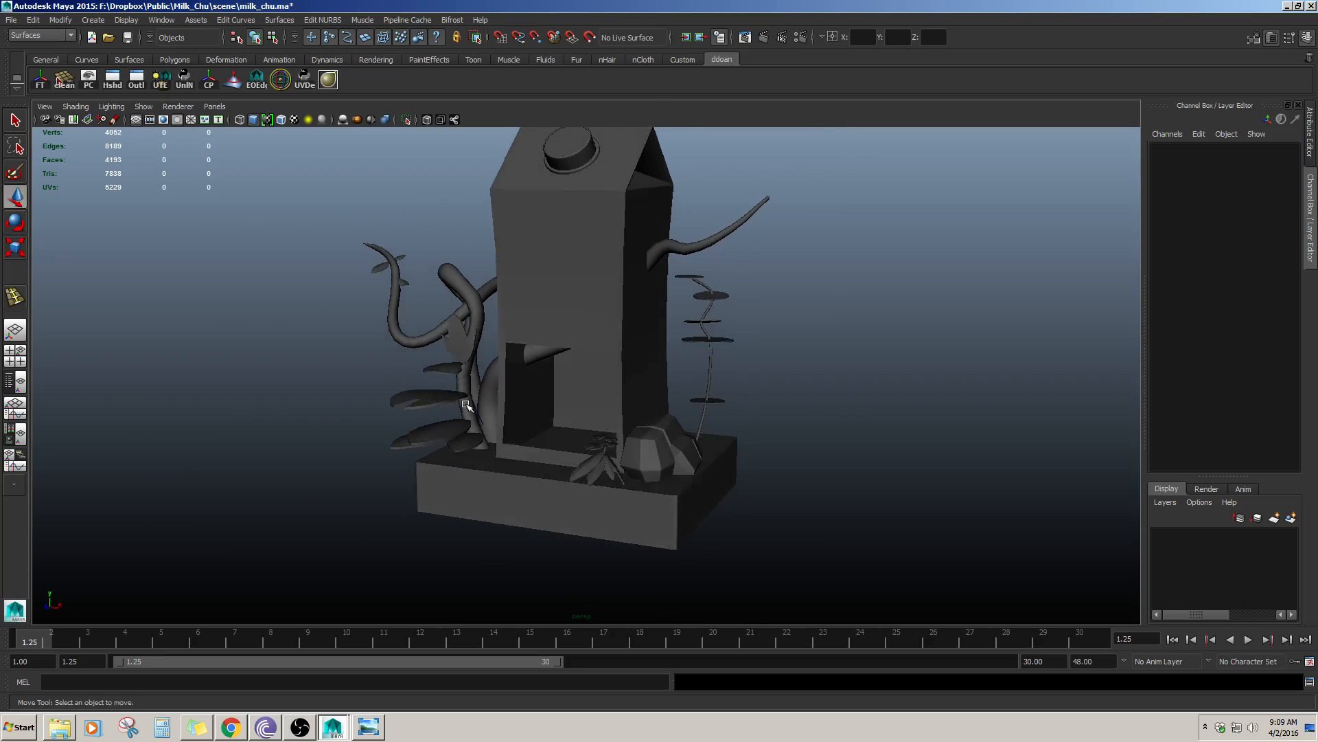
scroll(473, 396, "up", 3)
left_click(427, 437)
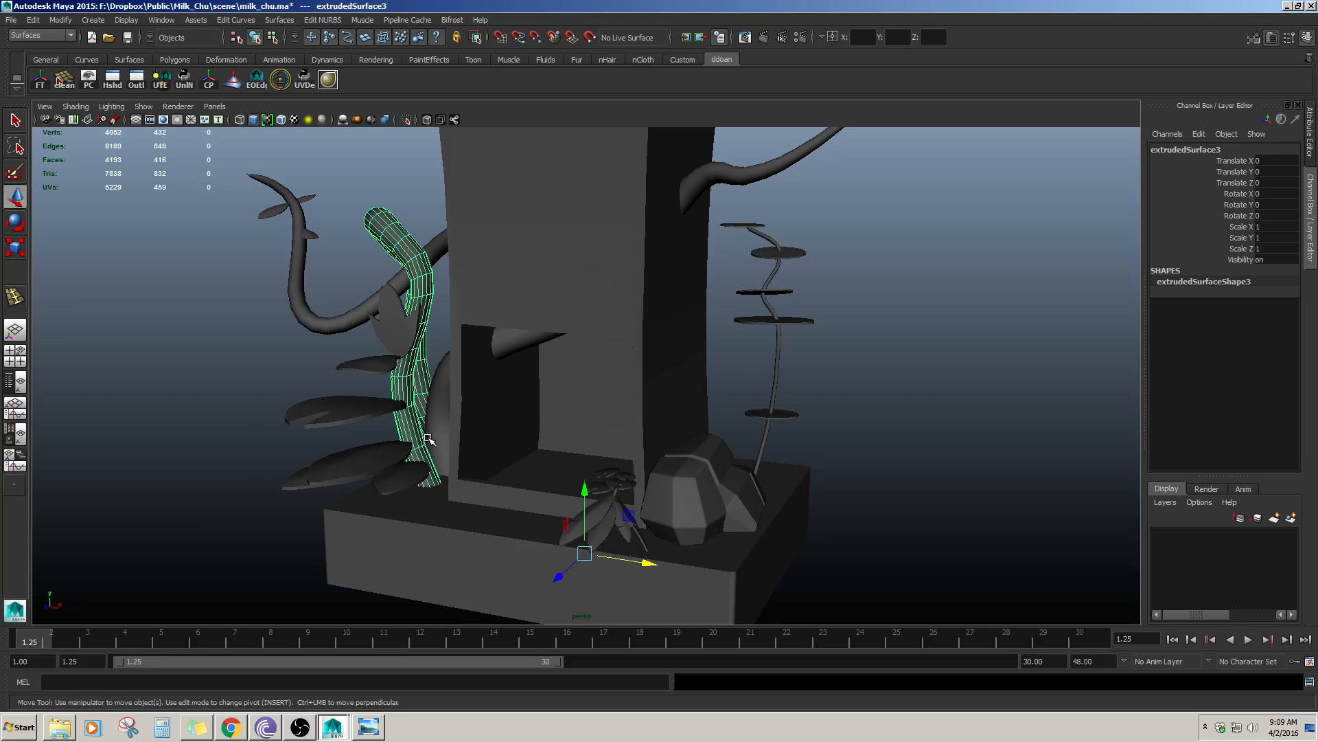
left_click(428, 438)
left_click(459, 444)
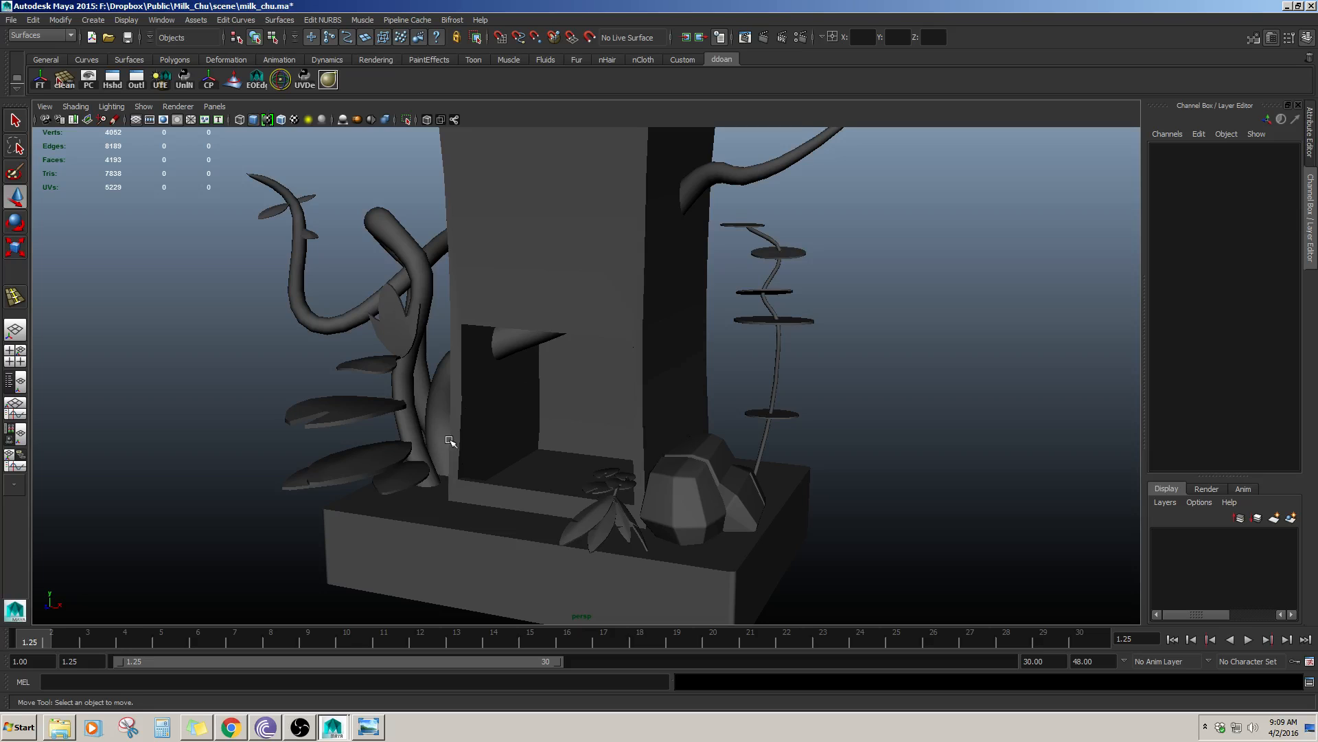
left_click_drag(450, 440, 427, 426, "alt")
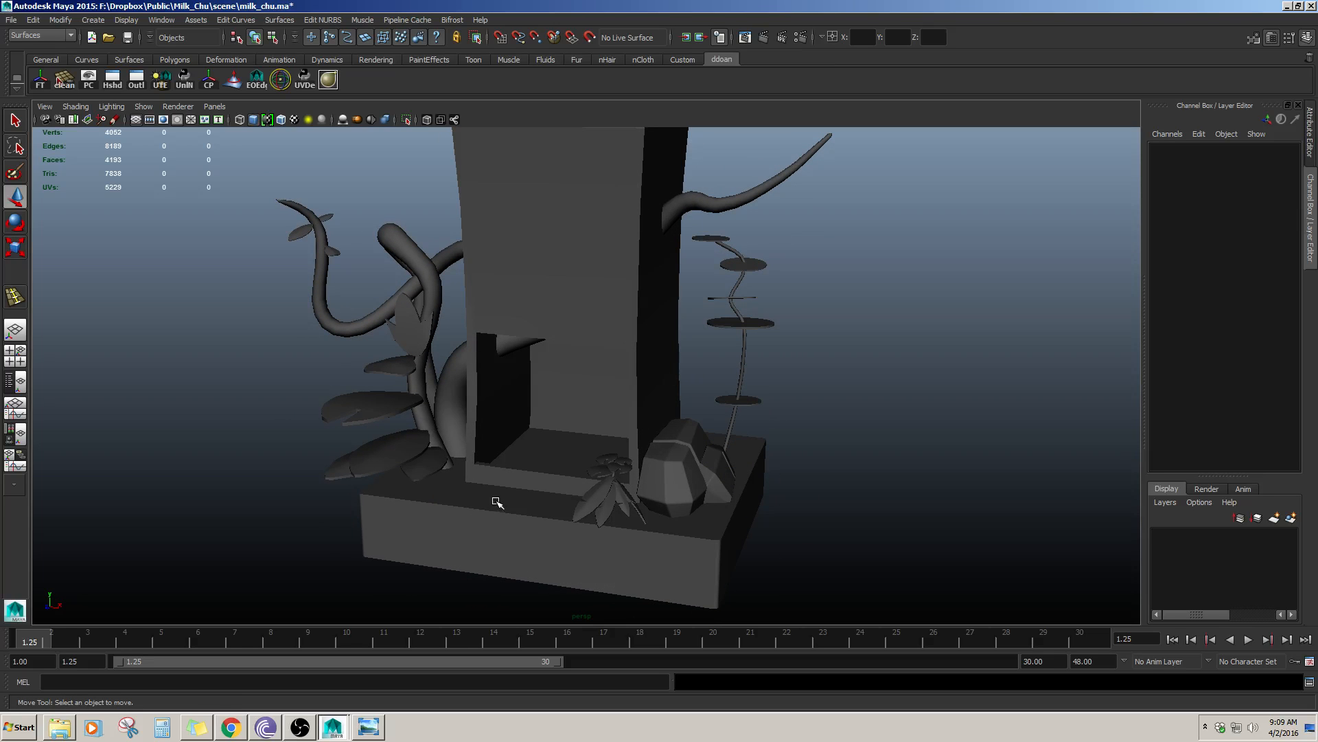
right_click_drag(570, 487, 680, 530, "alt")
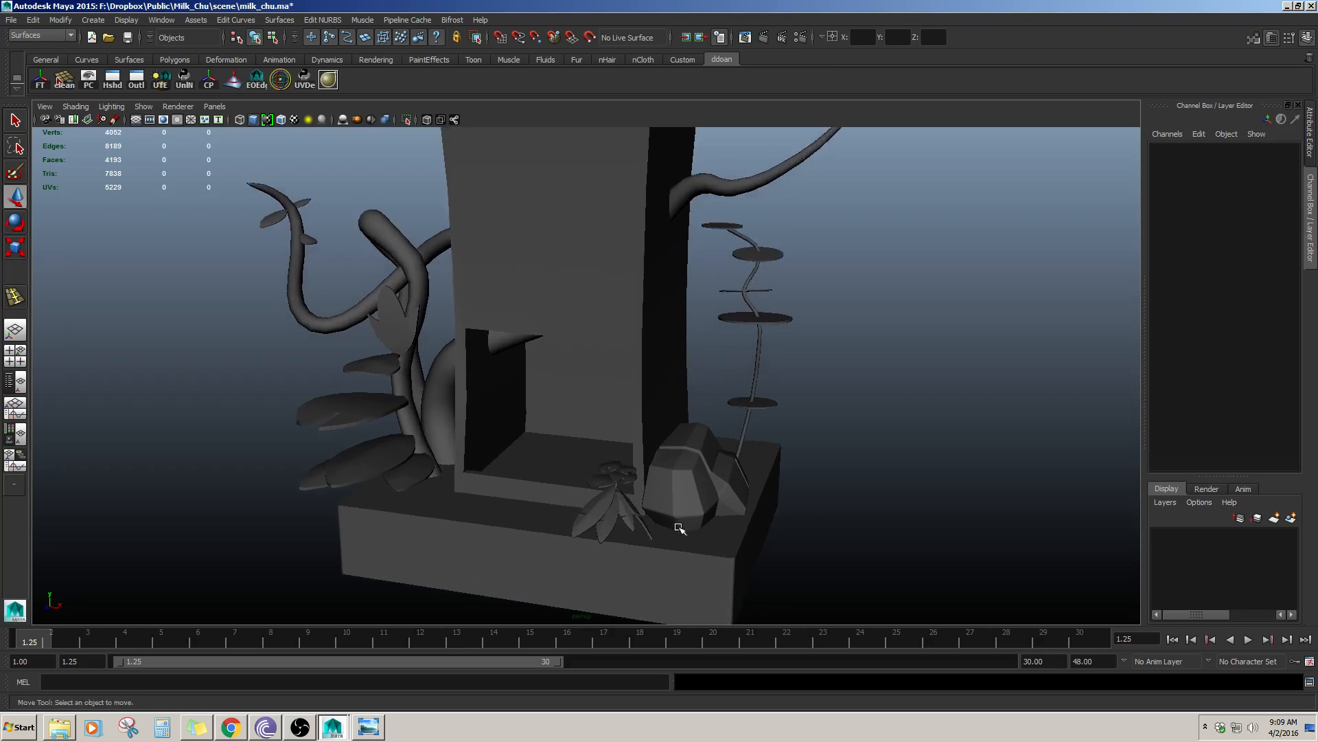
middle_click_drag(680, 529, 592, 407, "alt")
right_click_drag(591, 406, 672, 468, "alt")
mouse_move(672, 468)
left_mouse_down("alt")
mouse_move(671, 435)
mouse_move(674, 471)
left_mouse_up("alt")
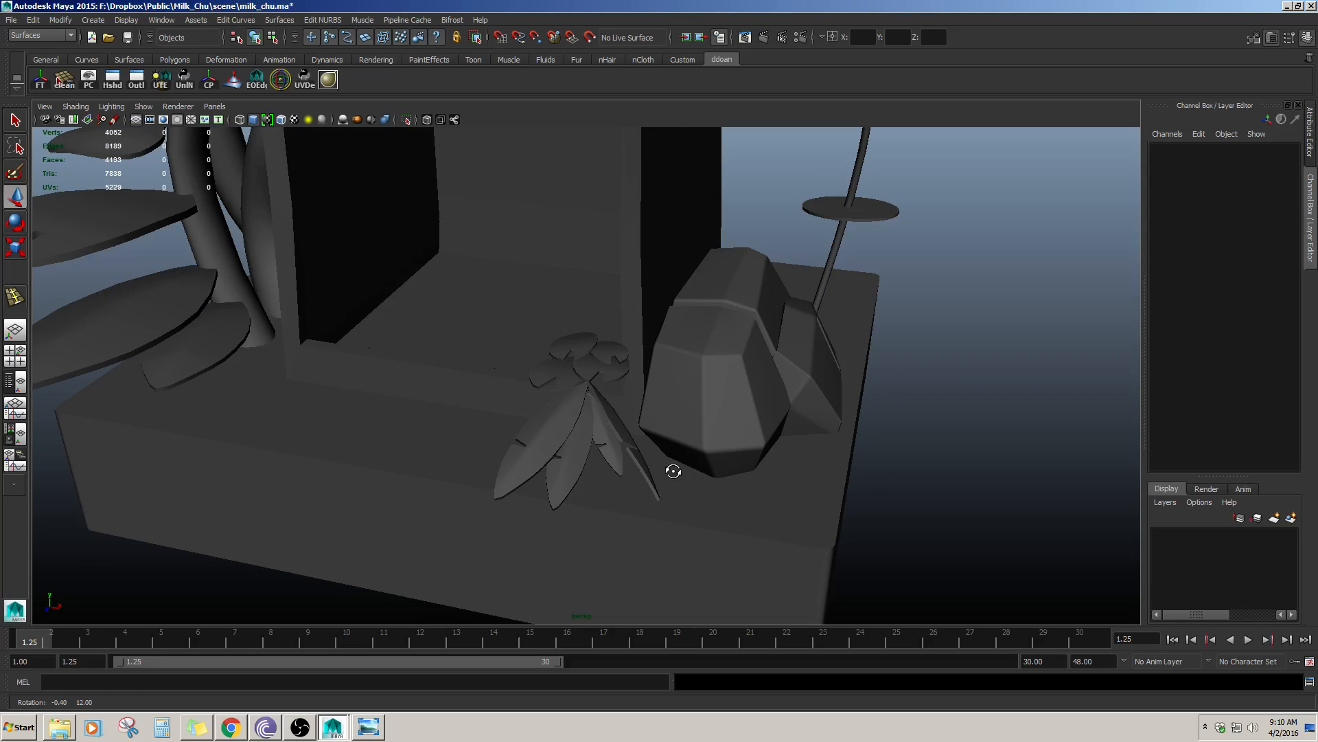
mouse_move(617, 426)
left_mouse_down("alt")
mouse_move(589, 404)
mouse_move(604, 432)
mouse_move(593, 420)
left_mouse_up("alt")
scroll(639, 412, "down", 3)
middle_click_drag(639, 412, 678, 526, "alt")
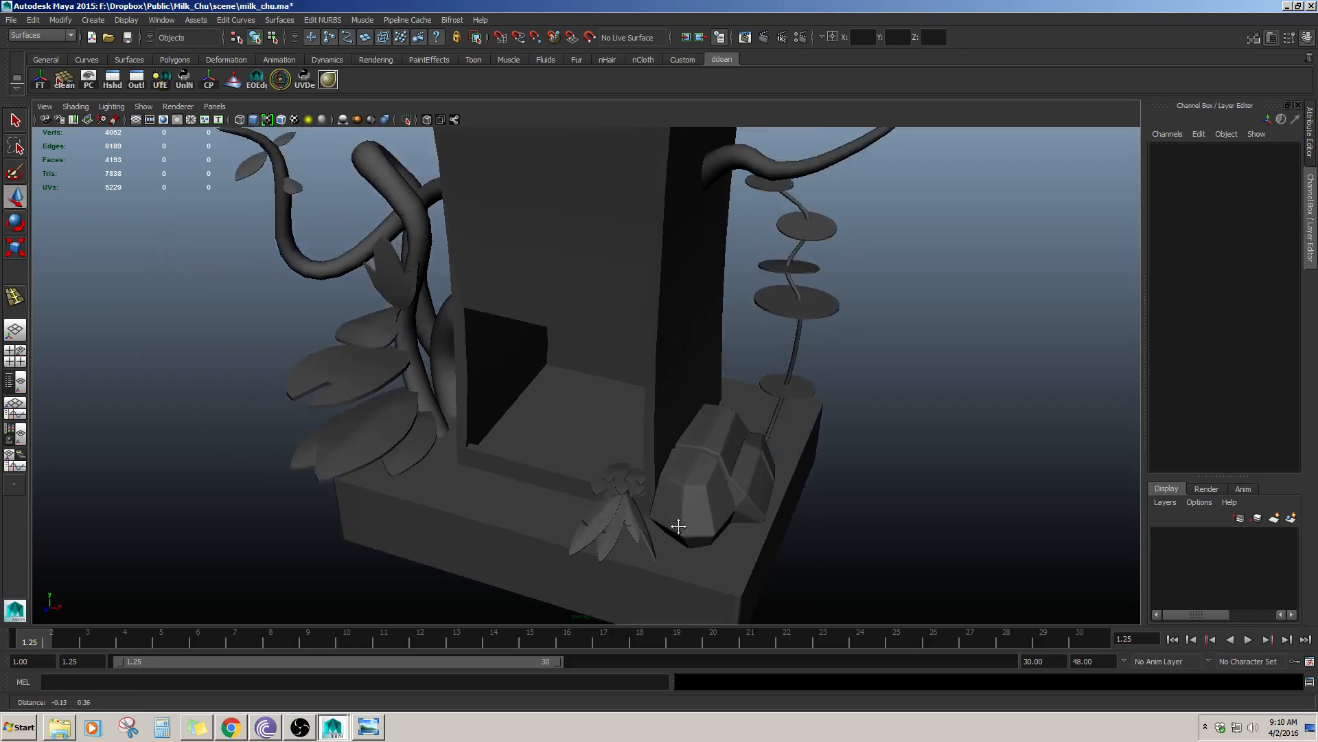
left_click_drag(678, 526, 565, 445, "alt")
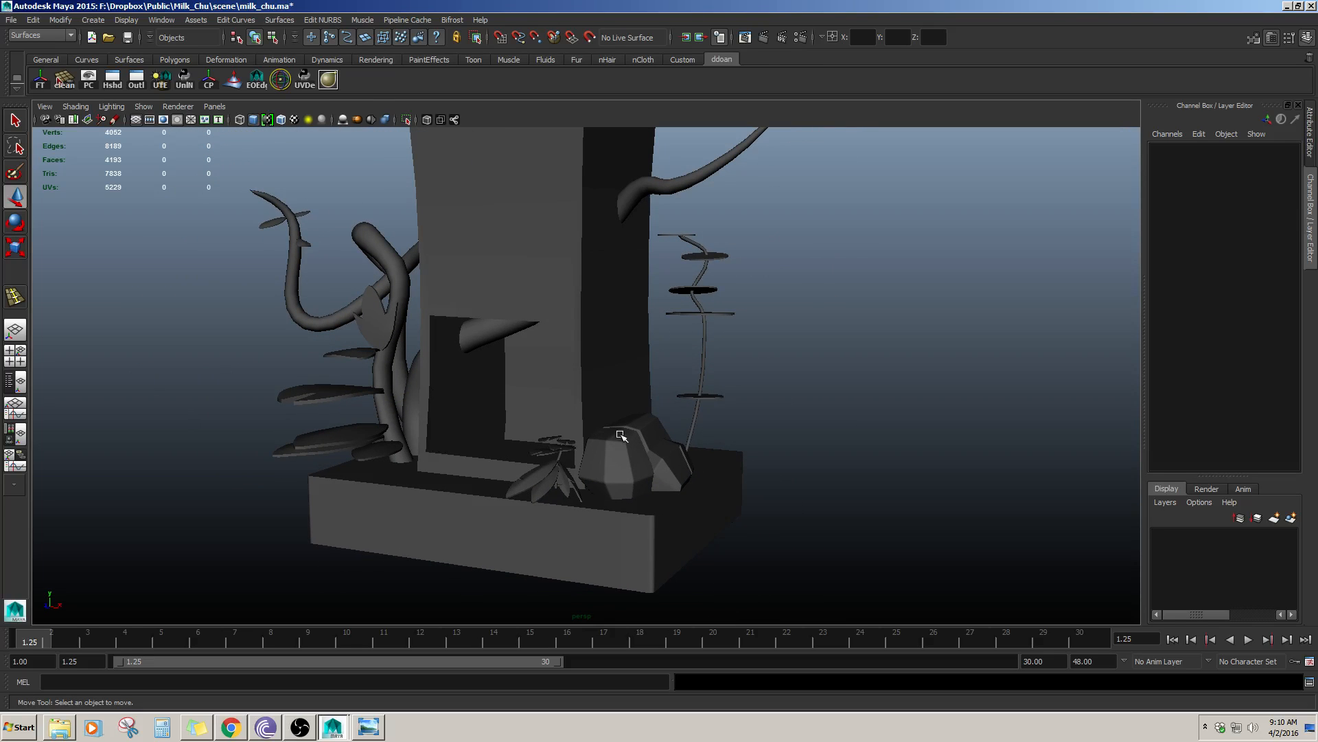
left_click_drag(670, 398, 707, 435, "alt")
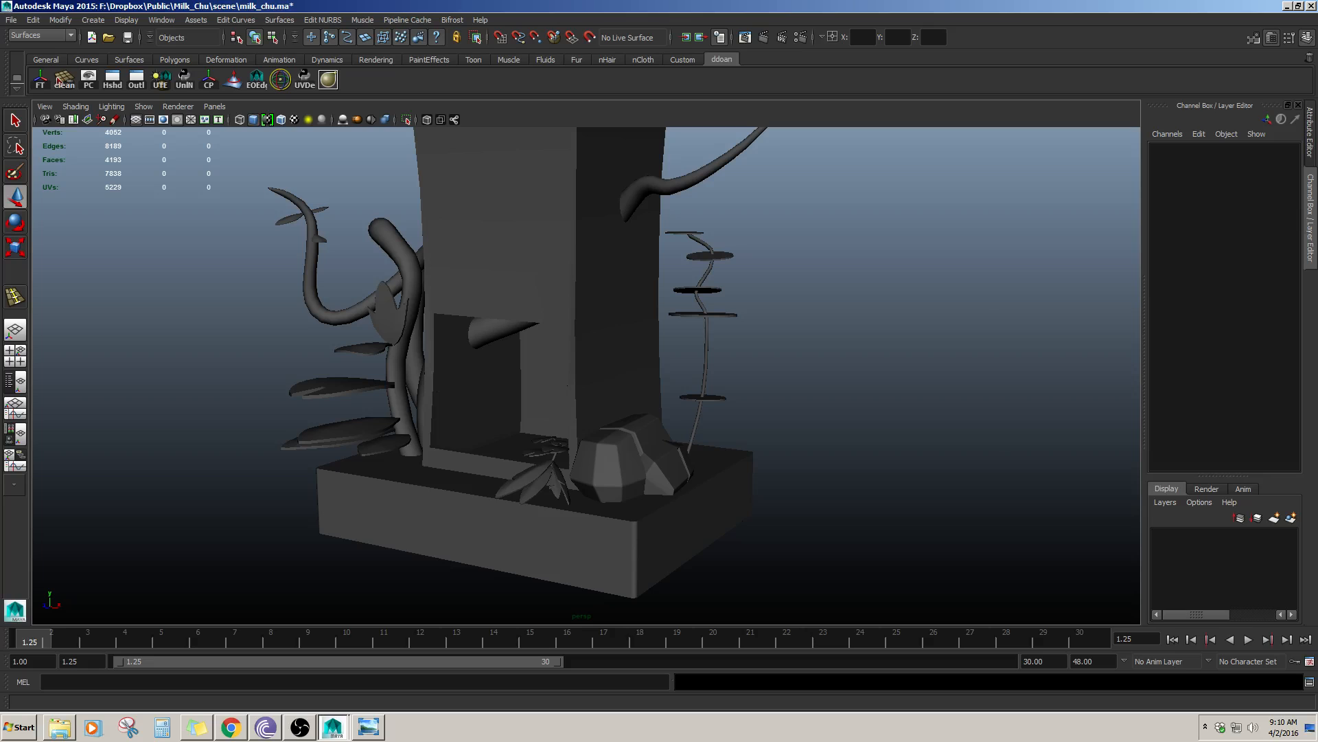
- Inspect the base around the carton's opening and rocks, comparing it with the full scene
key("alt+Tab")
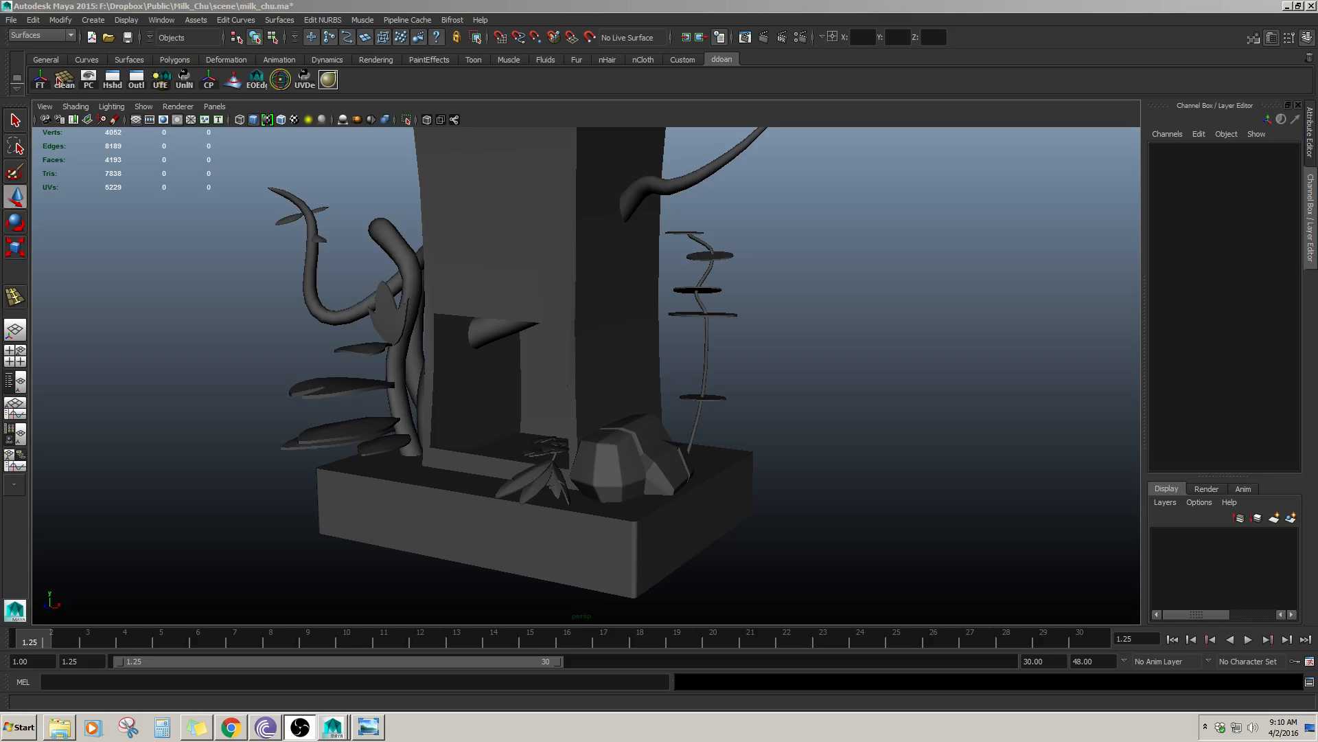
left_click_drag(690, 437, 704, 468, "alt")
mouse_move(450, 552)
left_mouse_down("alt")
mouse_move(471, 571)
mouse_move(459, 533)
left_mouse_up("alt")
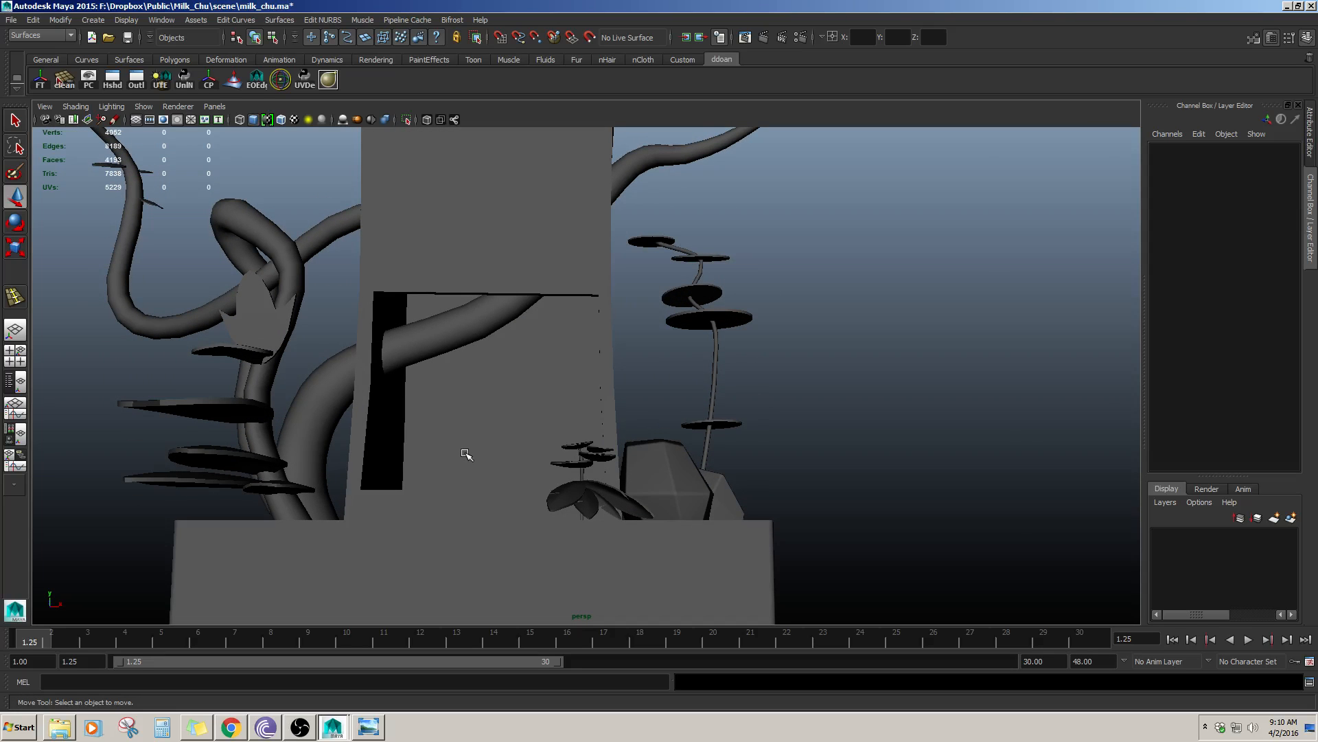
left_click_drag(606, 482, 488, 462, "alt")
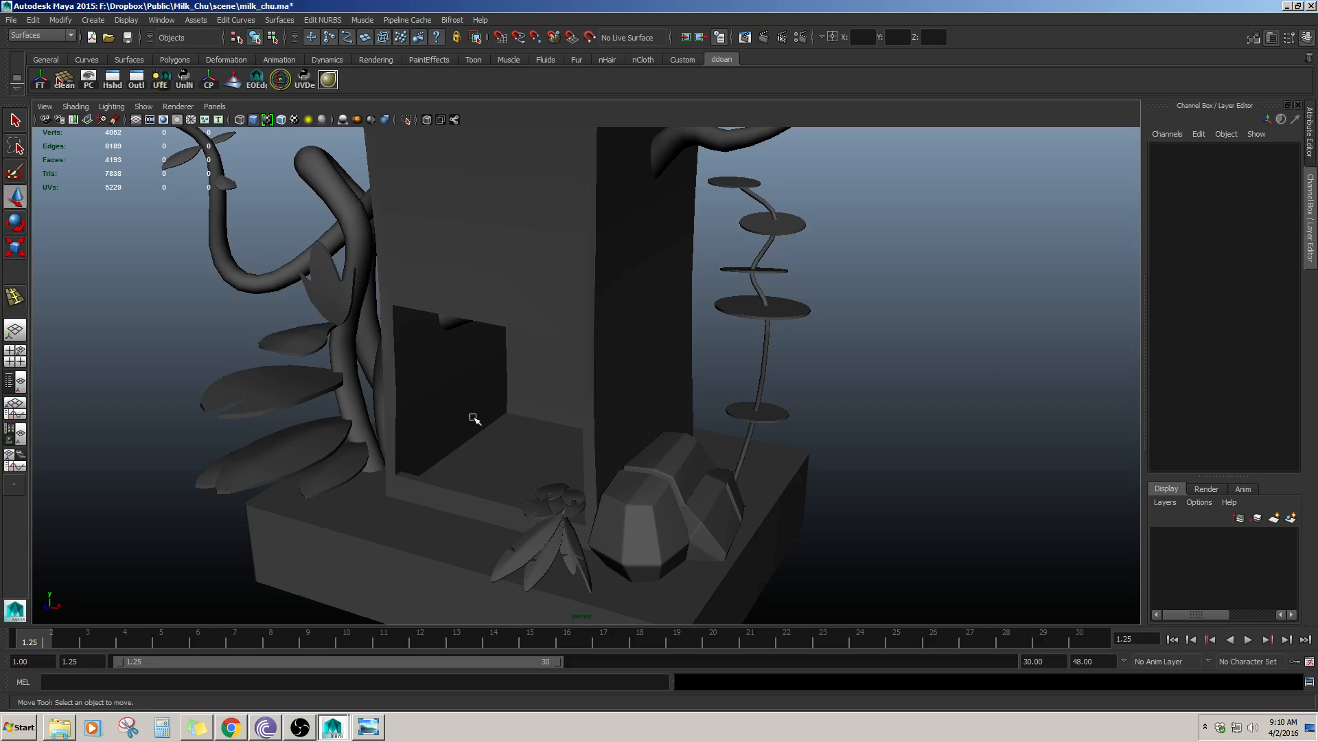
right_click_drag(462, 417, 347, 433, "alt")
middle_click_drag(481, 385, 504, 474, "alt")
left_click_drag(505, 474, 604, 471, "alt")
middle_click_drag(604, 470, 606, 456, "alt")
left_click_drag(606, 456, 537, 435, "alt")
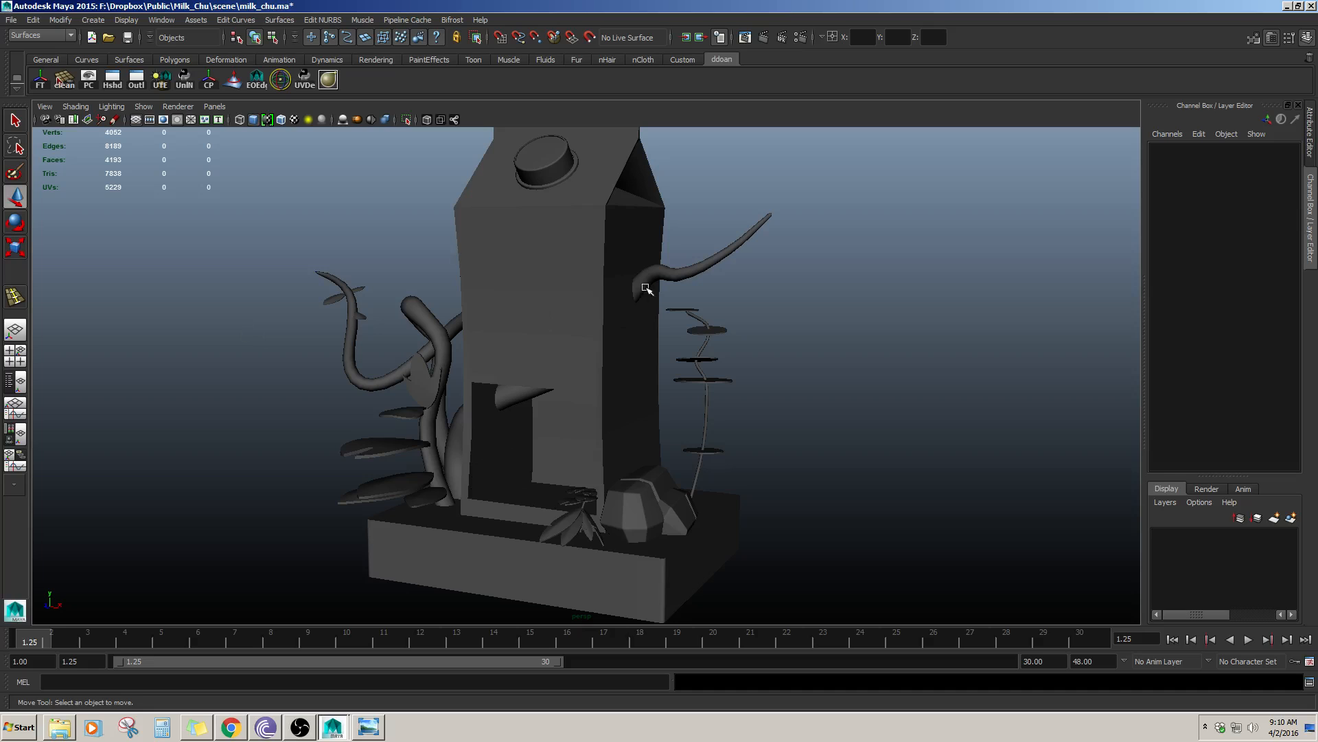
left_click_drag(645, 288, 623, 311, "alt")
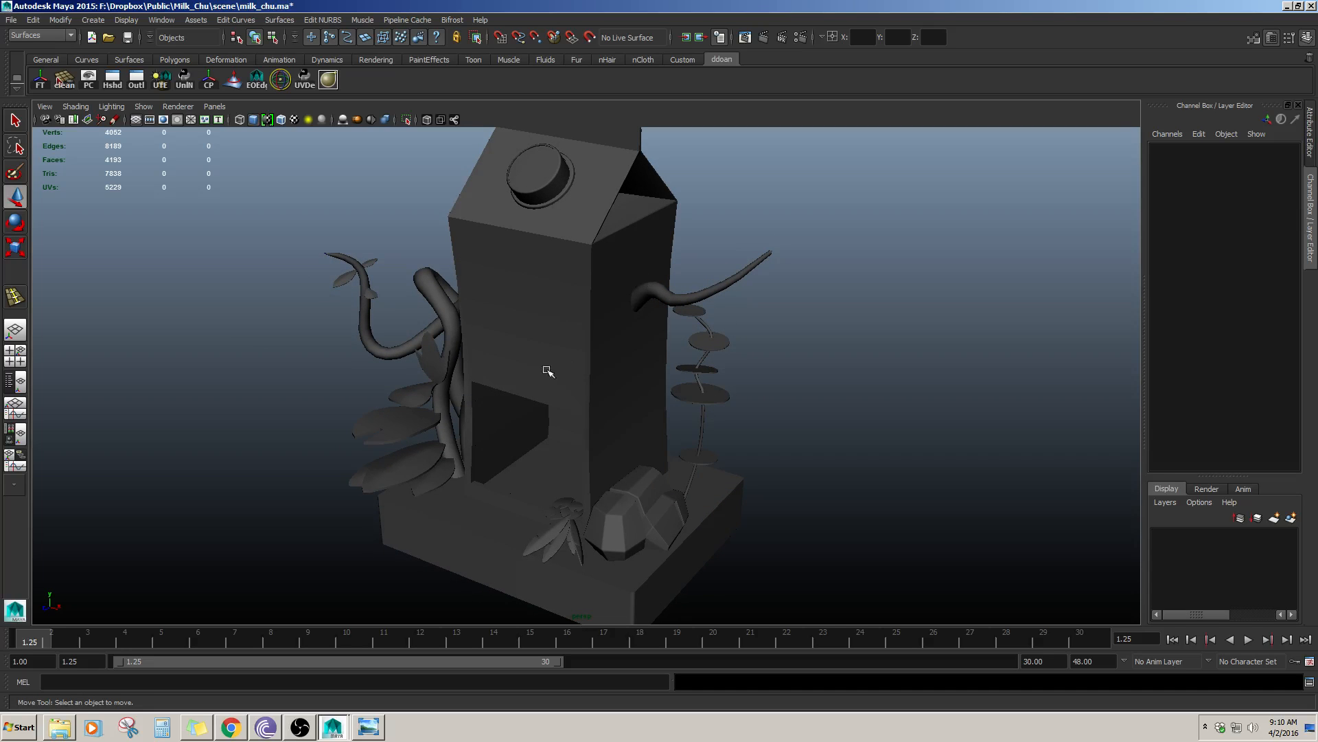
left_click_drag(547, 371, 604, 344, "alt")
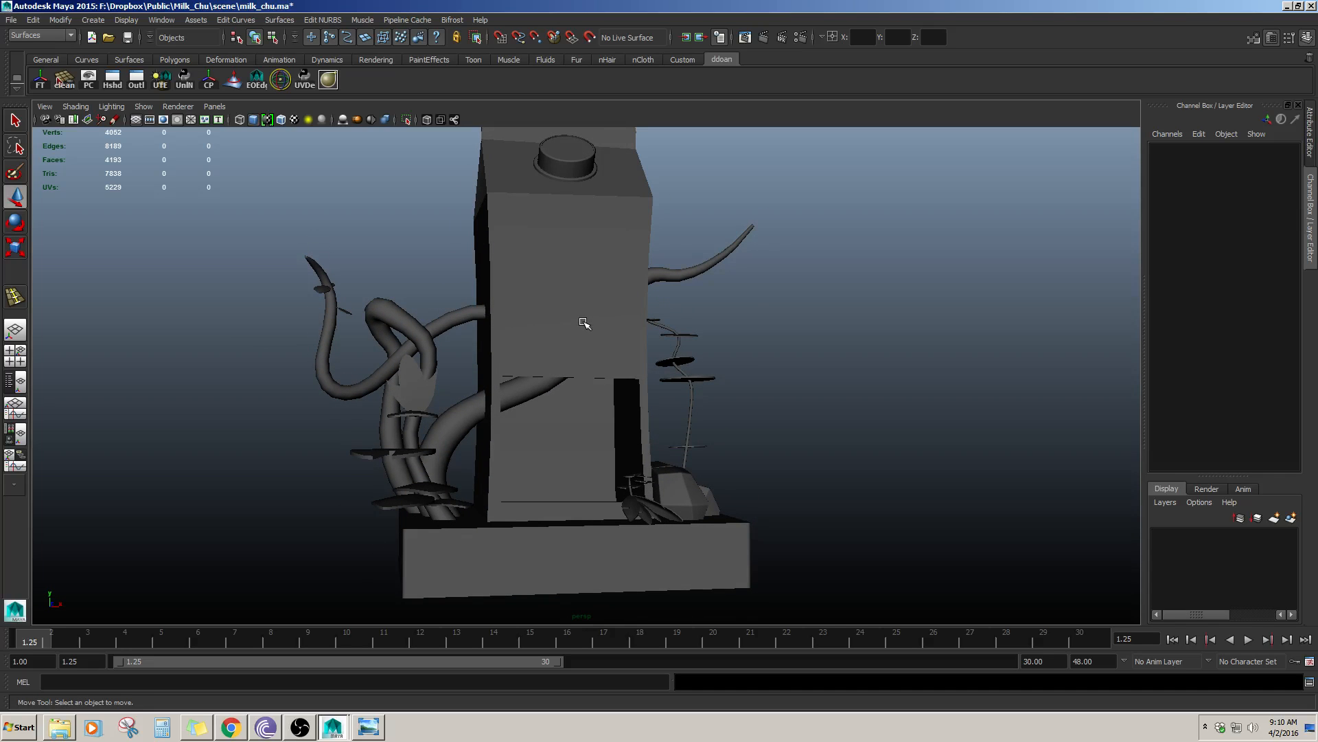
left_click_drag(545, 323, 665, 490, "alt")
middle_click_drag(666, 490, 643, 375, "alt")
right_click_drag(643, 375, 674, 407, "alt")
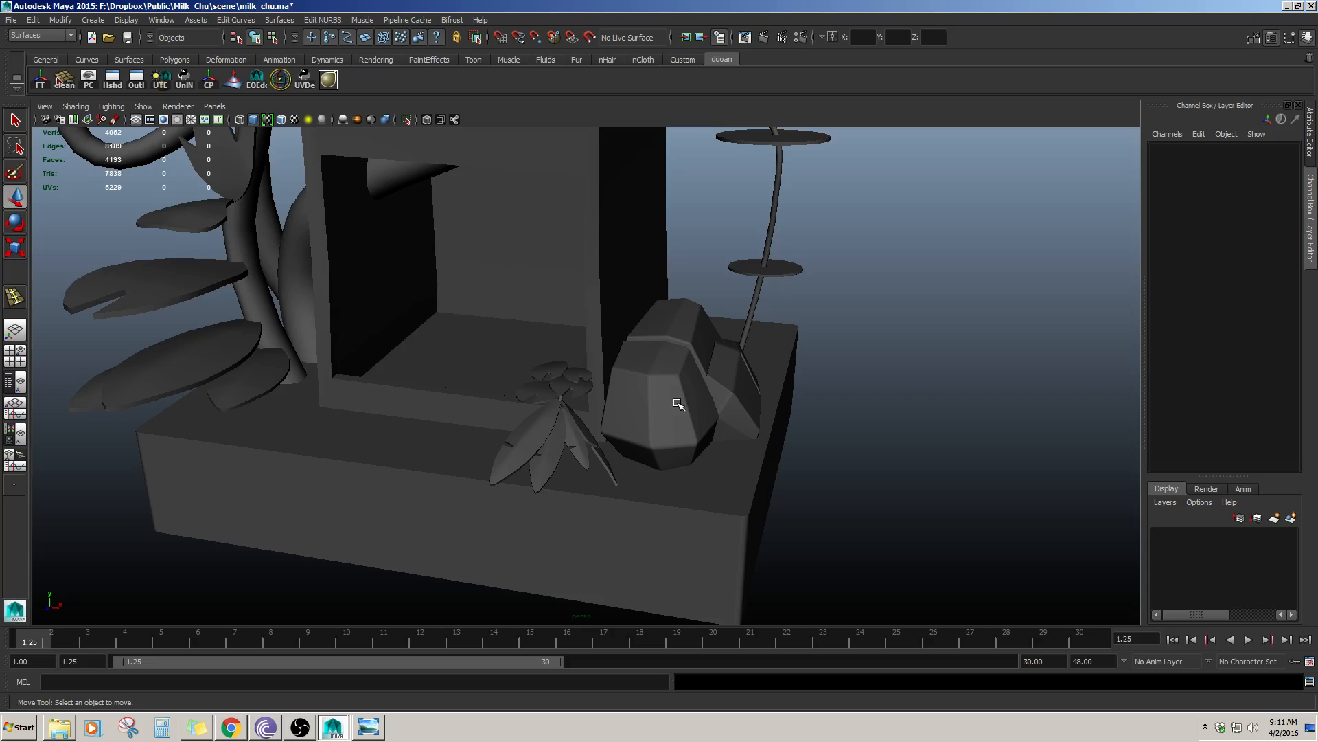
mouse_move(700, 377)
left_mouse_down("alt")
mouse_move(638, 356)
mouse_move(697, 368)
mouse_move(707, 353)
mouse_move(711, 387)
mouse_move(707, 344)
mouse_move(700, 368)
left_mouse_up("alt")
right_click_drag(700, 368, 565, 353, "alt")
middle_click_drag(565, 353, 553, 405, "alt")
left_click_drag(553, 405, 471, 357, "alt")
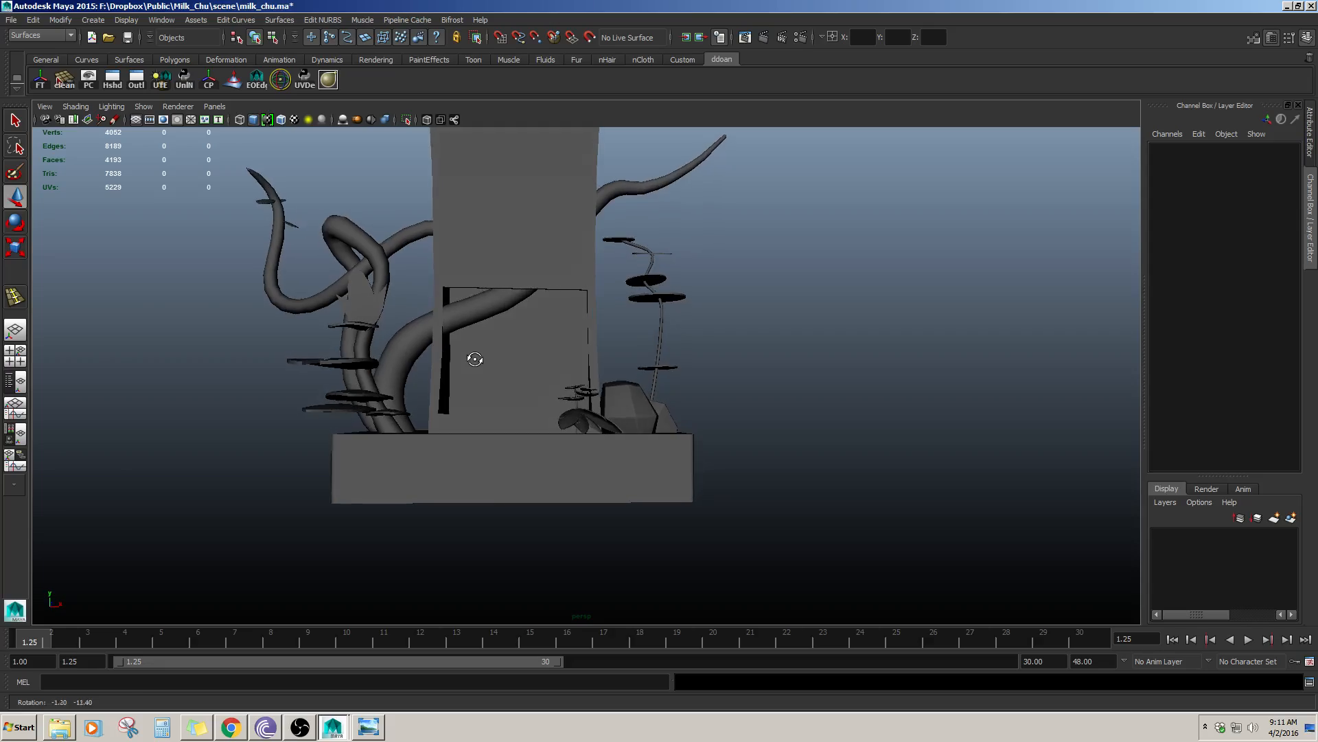
- Switch to the front wireframe view, hide its grid and frame the area around the rocks
key("space")
key("space")
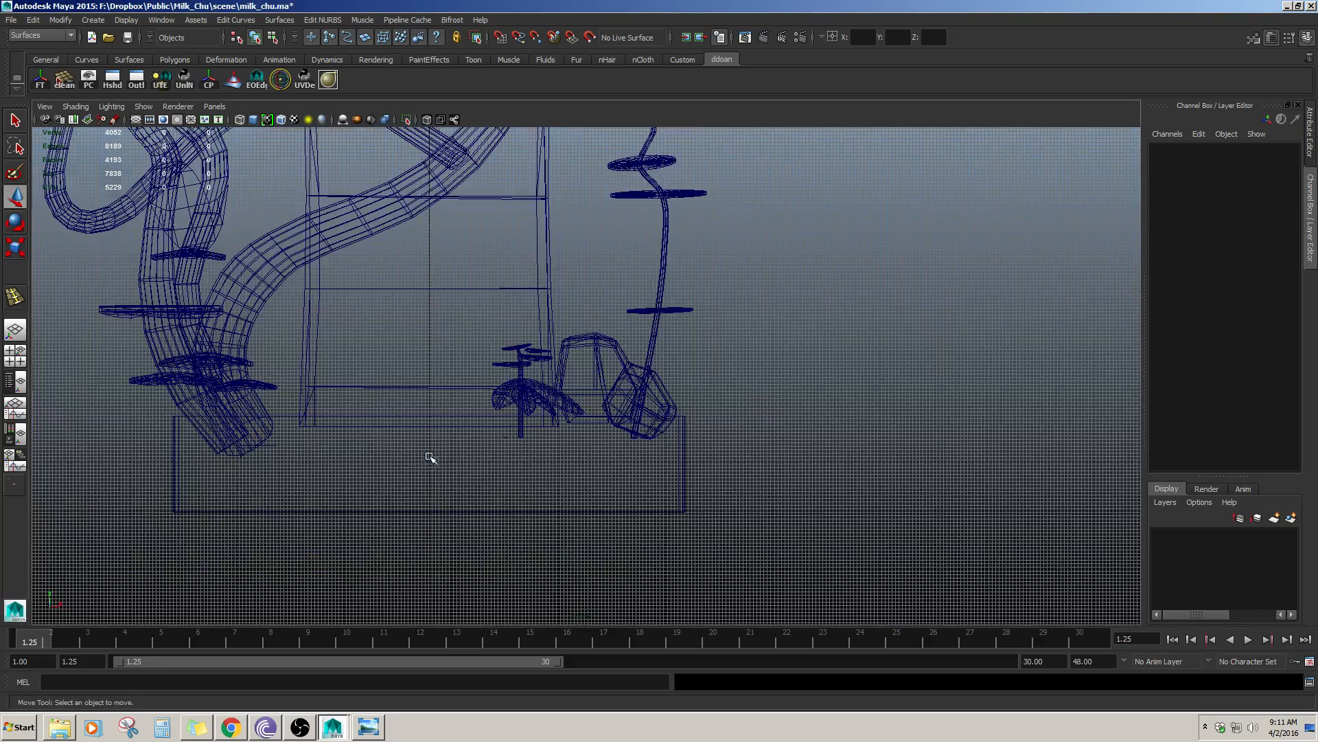
scroll(396, 471, "up", 2)
middle_click_drag(396, 471, 547, 423, "alt")
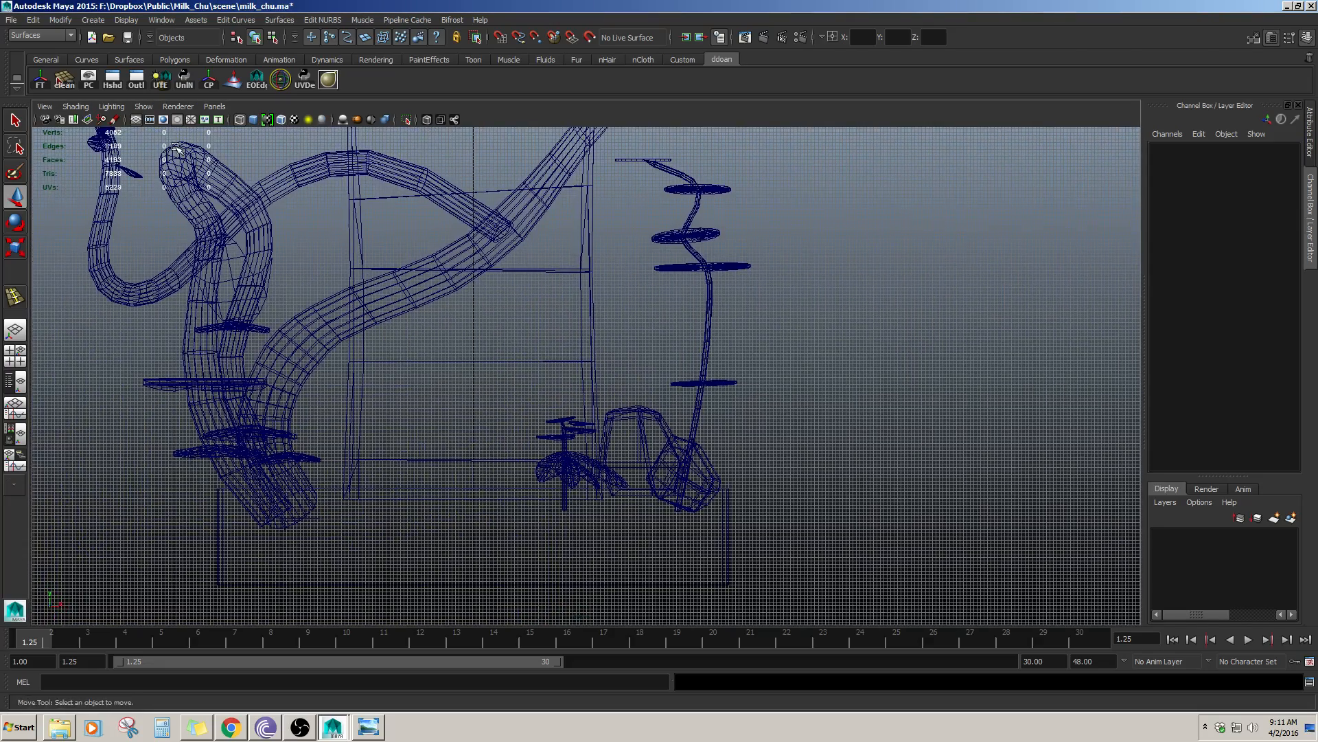
left_click(135, 120)
middle_click_drag(774, 428, 624, 430, "alt")
scroll(760, 462, "up", 6)
scroll(588, 399, "up", 1)
middle_click_drag(496, 411, 659, 414, "alt")
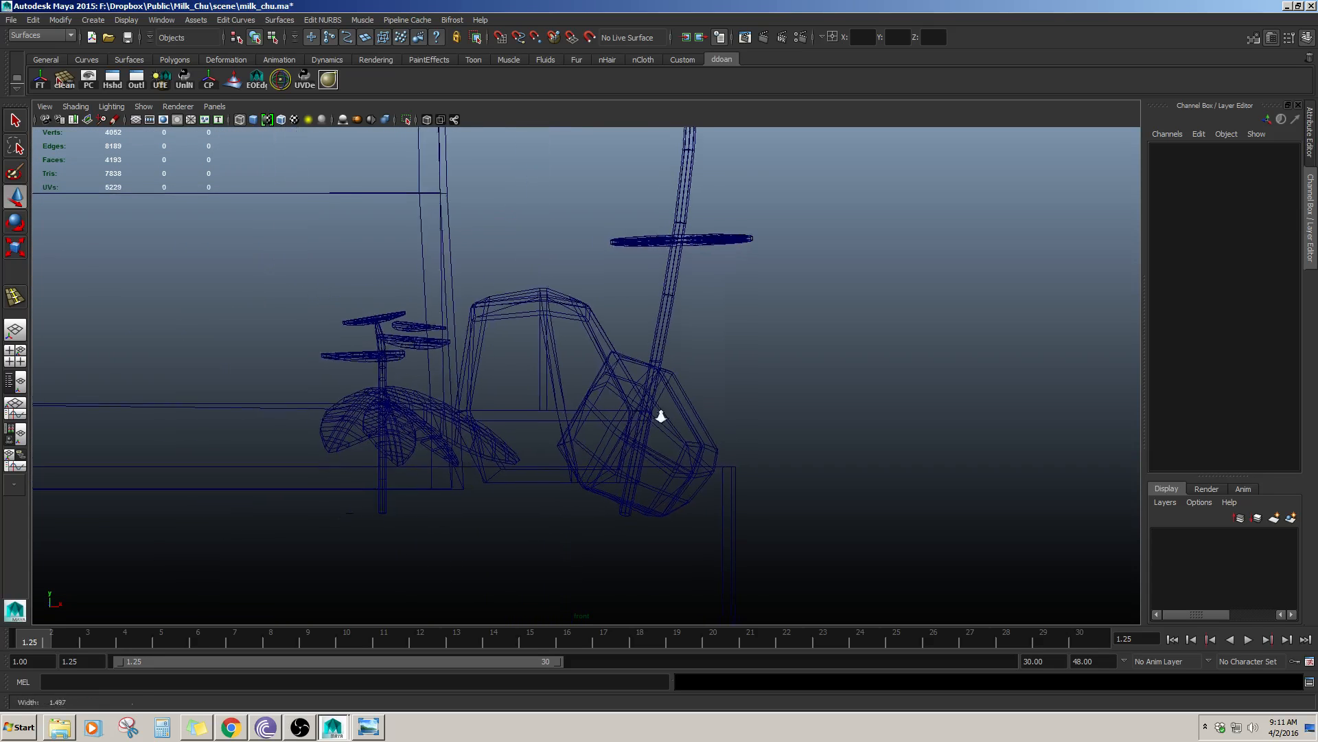
scroll(738, 431, "up", 1)
- Draw a thin, slightly curved blade-shaped polygon with a pointed tip over the large rock using the Create Polygon Tool
key("y")
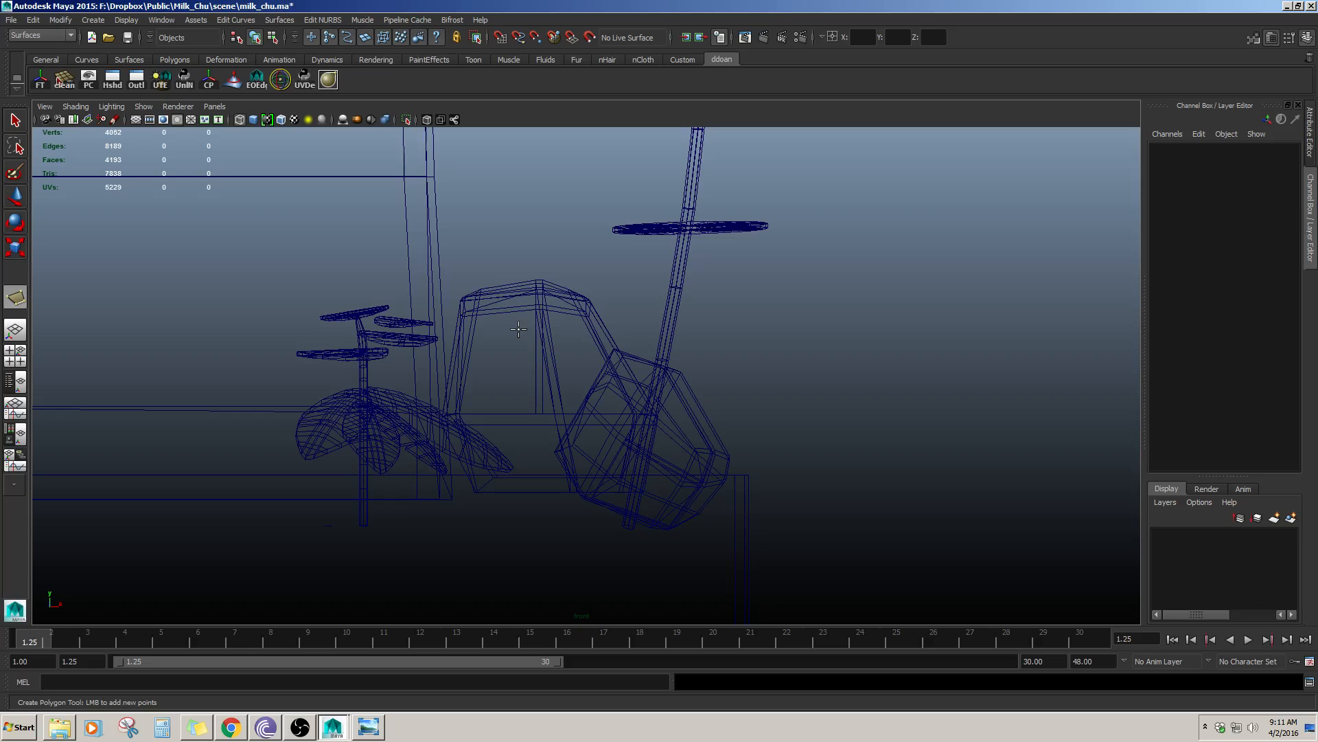
left_click(522, 332)
left_click(517, 429)
left_click(531, 471)
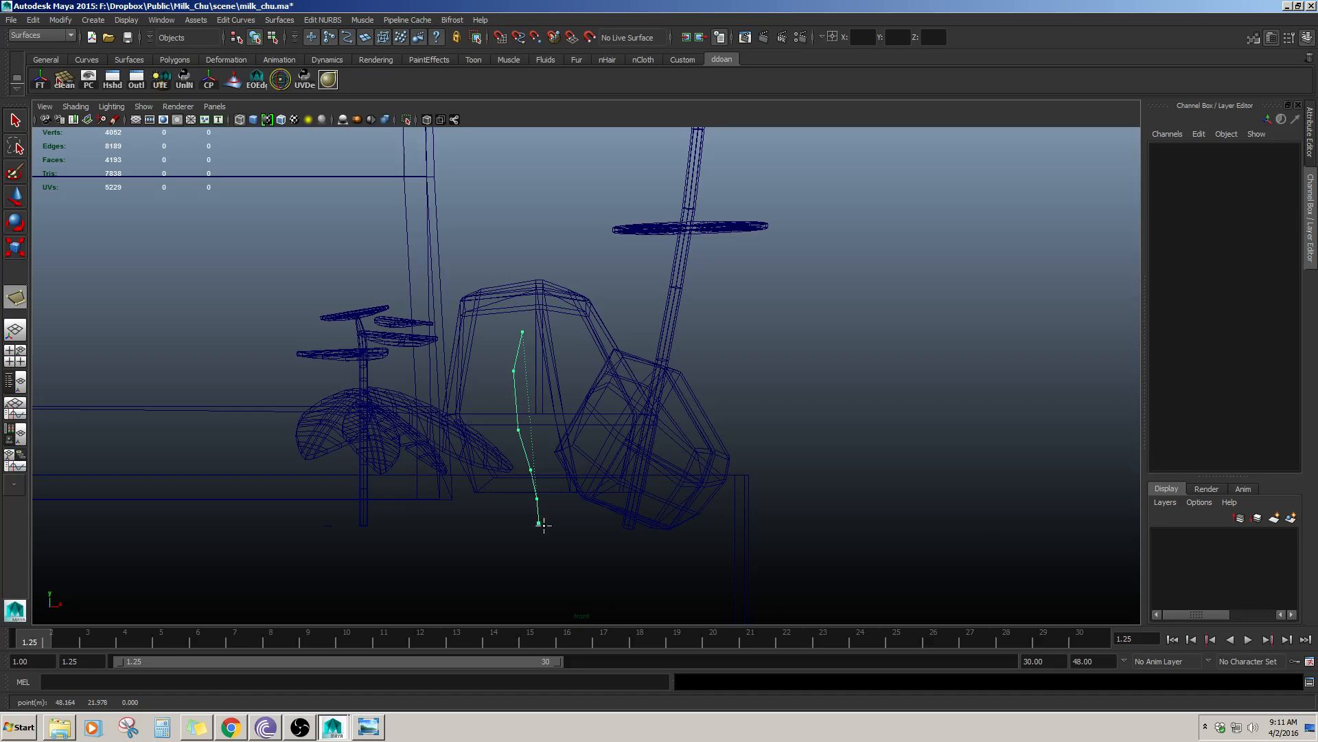
left_click(545, 497)
left_click(541, 467)
left_click(530, 424)
key("Return")
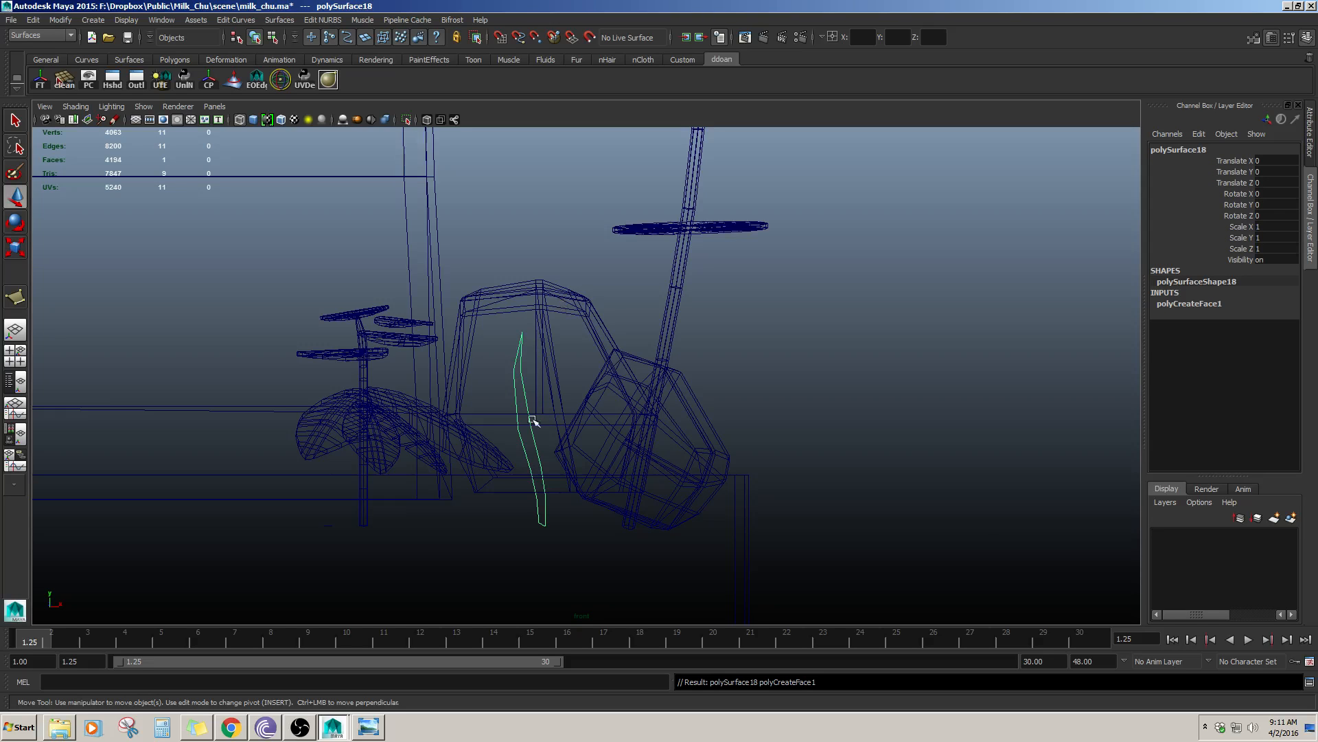
- Cut two edges across the upper part of the blade polygon, joining opposite vertices below its tip and at mid-height
right_click_drag(533, 421, 654, 440, "alt")
right_click_drag(491, 384, 439, 373)
middle_click_drag(512, 432, 512, 392, "alt")
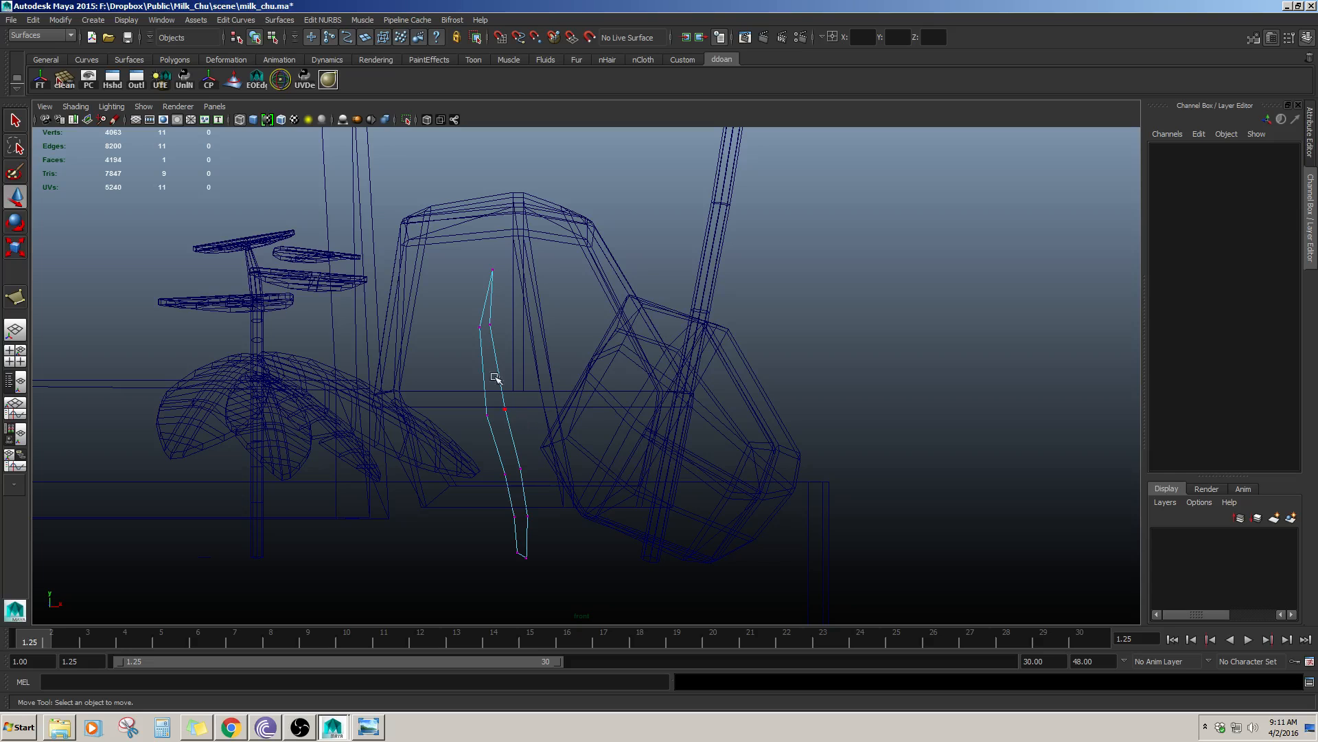
scroll(490, 352, "up", 2)
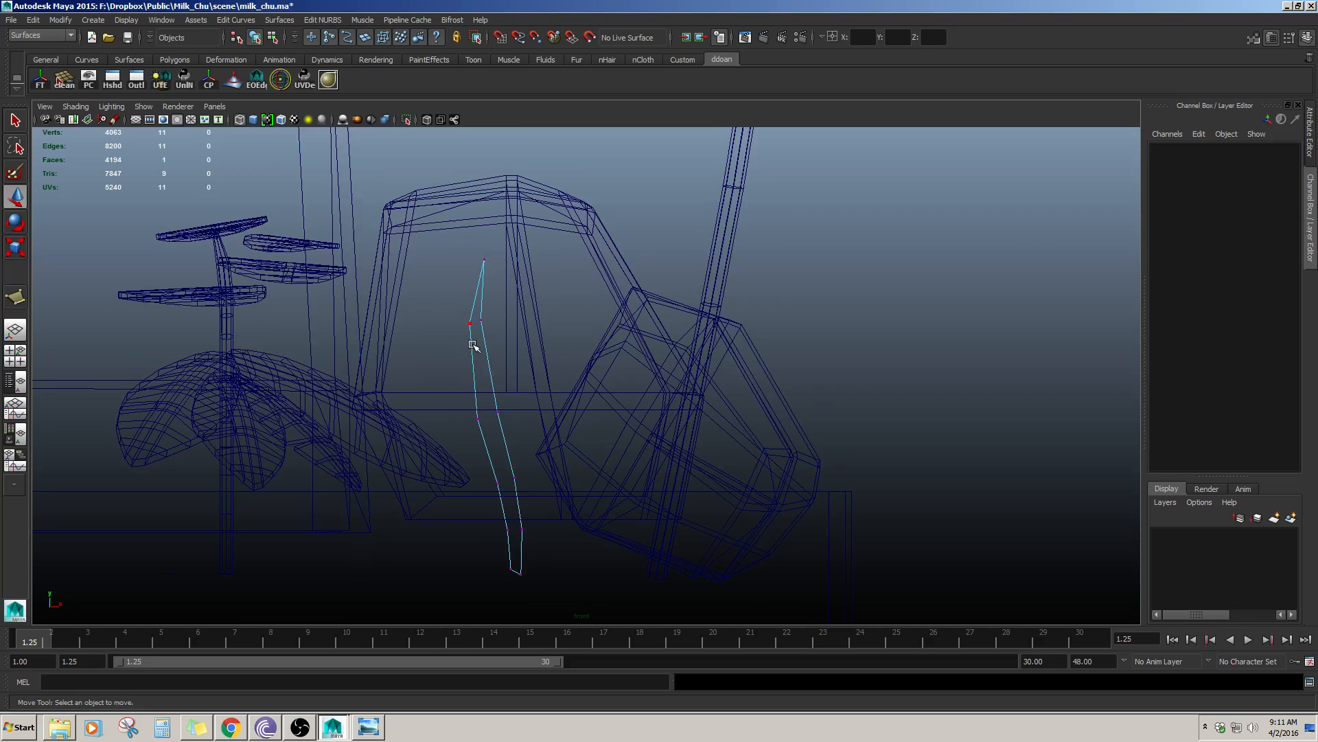
key("y")
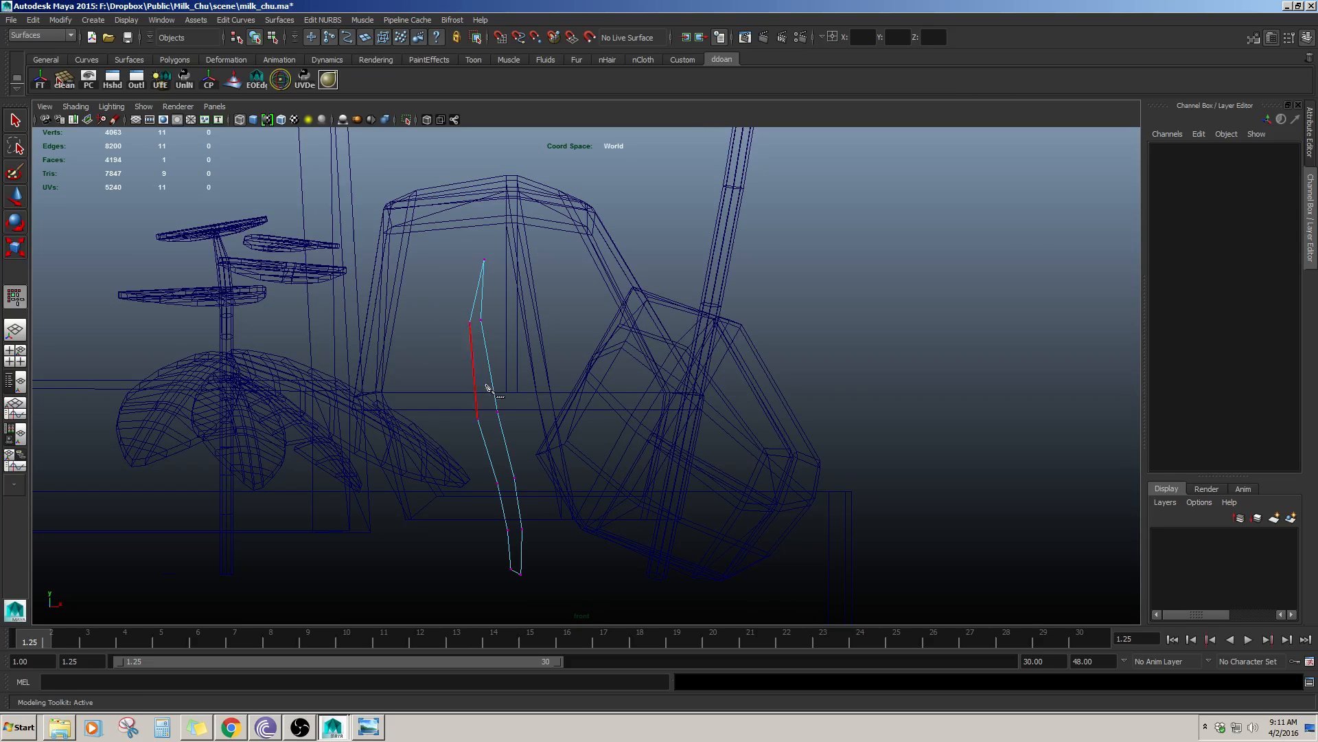
left_click_drag(475, 305, 465, 355)
left_click_drag(482, 308, 496, 371)
key("Return")
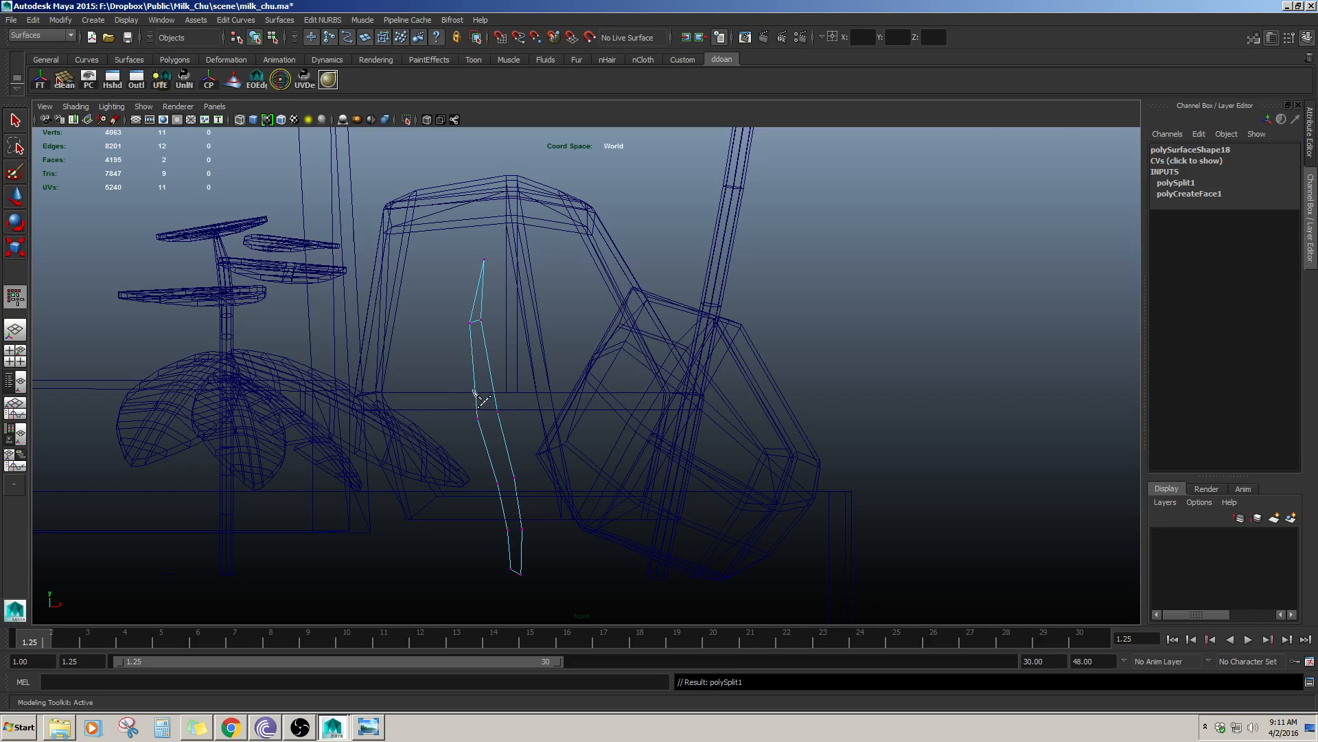
left_click(478, 415)
left_click(497, 412)
key("Return")
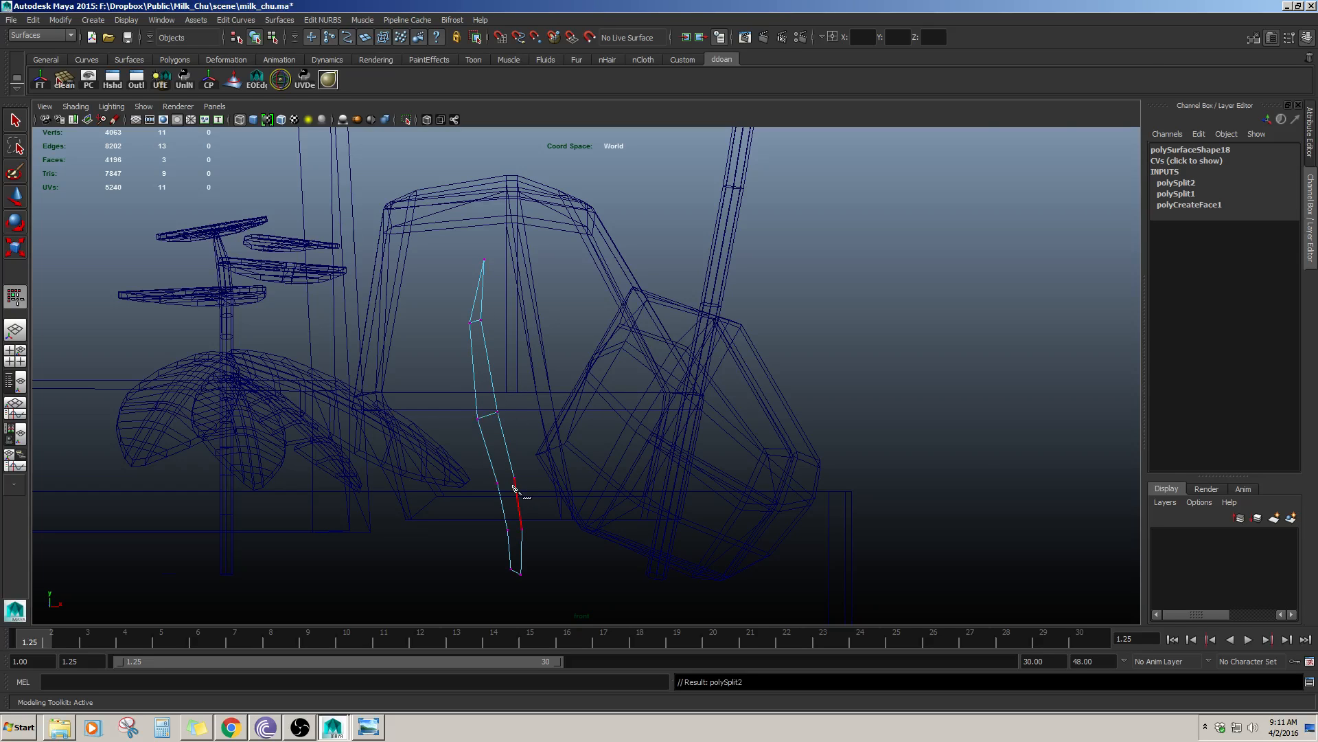
- Cut two more edges across the lower part of the blade polygon, joining the opposite vertices above its base
left_click(499, 482)
left_click(514, 477)
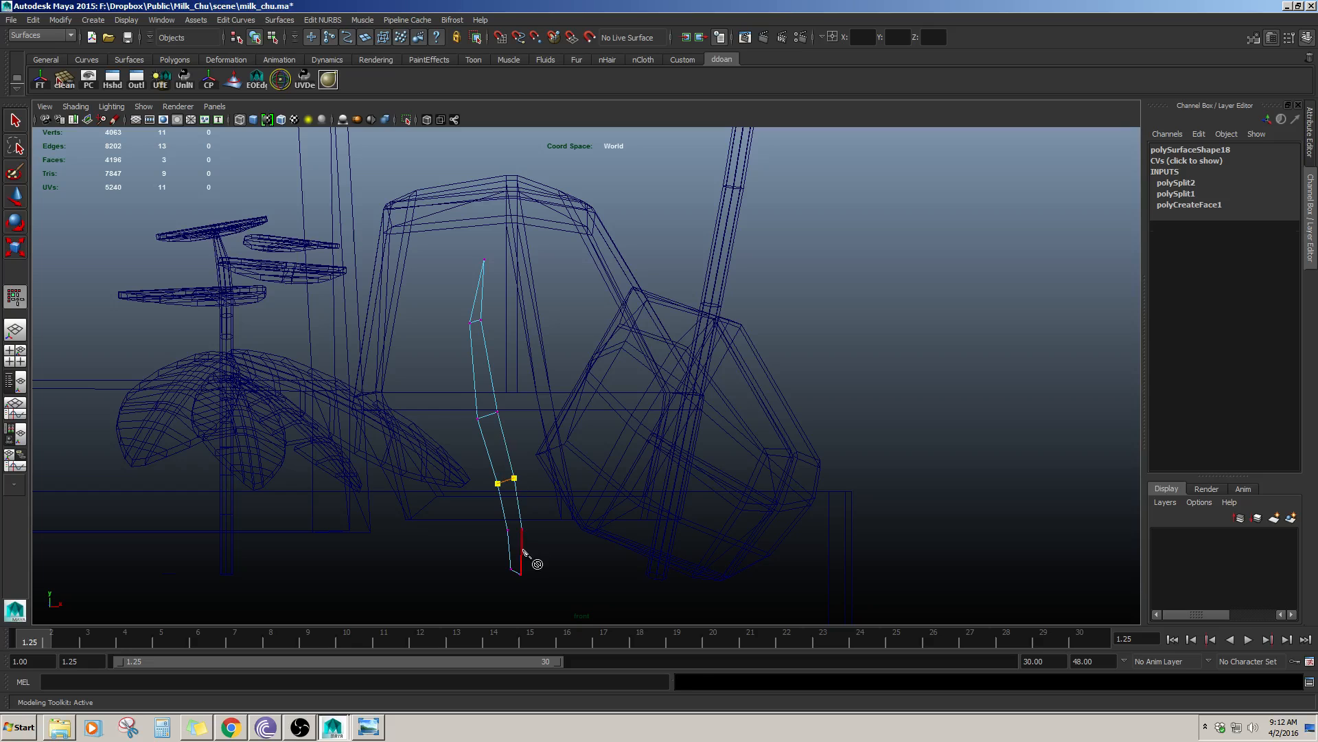
key("Return")
left_click(507, 530)
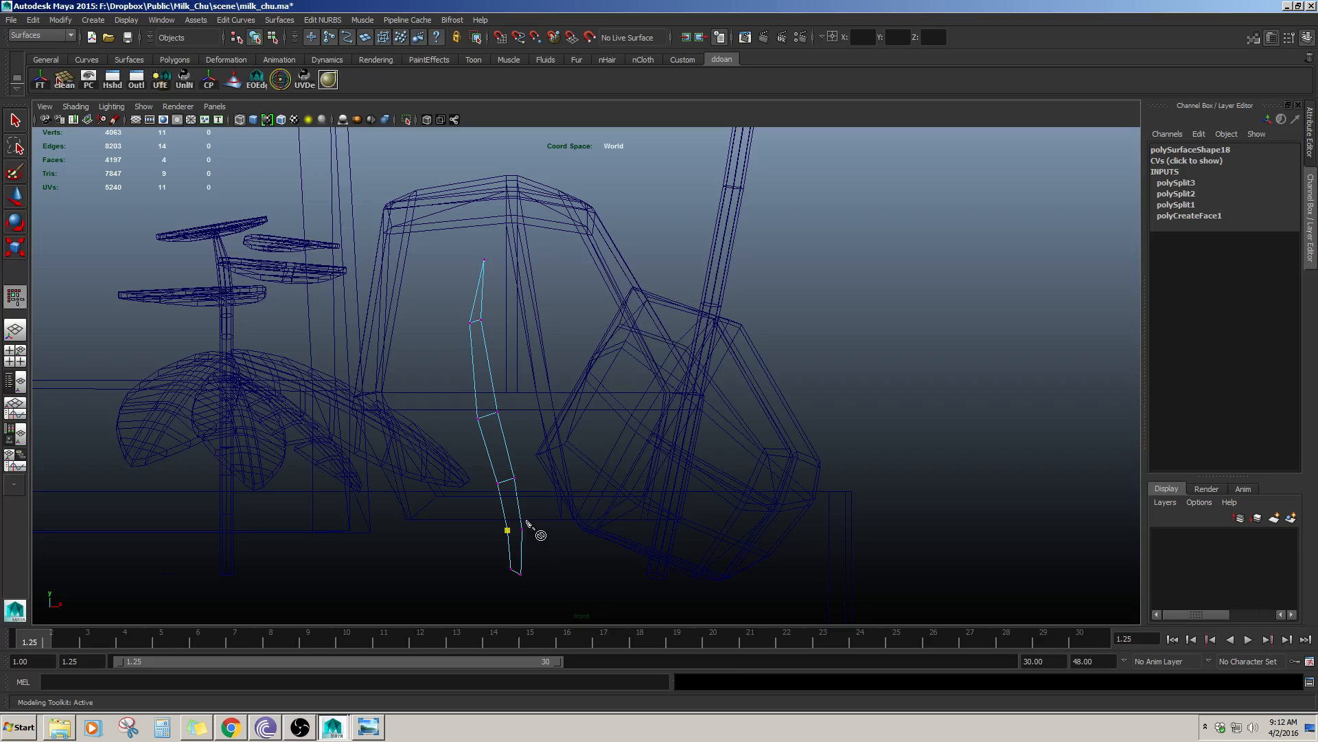
key("Return")
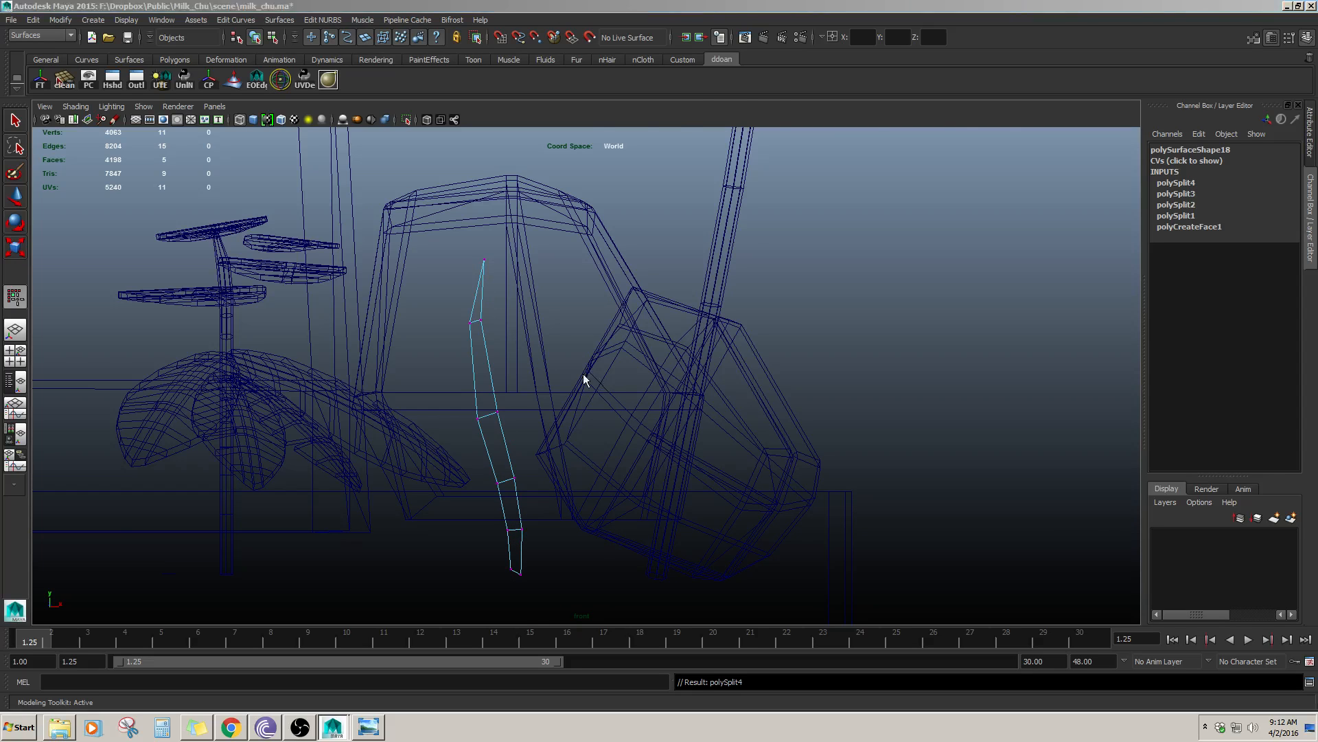
- Center the blade's pivot in the perspective view and move it out in front of the large rock to about Z 0.482
key("space")
key("space")
scroll(690, 436, "up", 3)
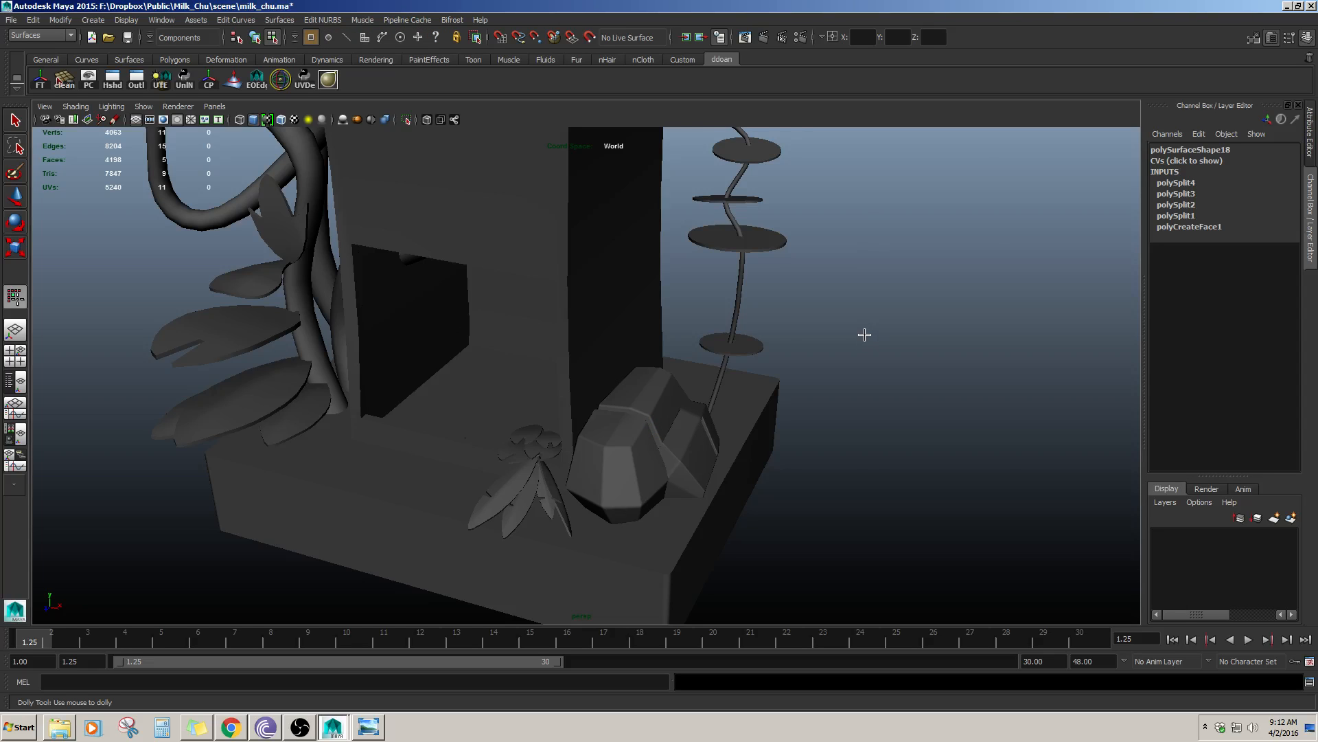
key("4")
key("F8")
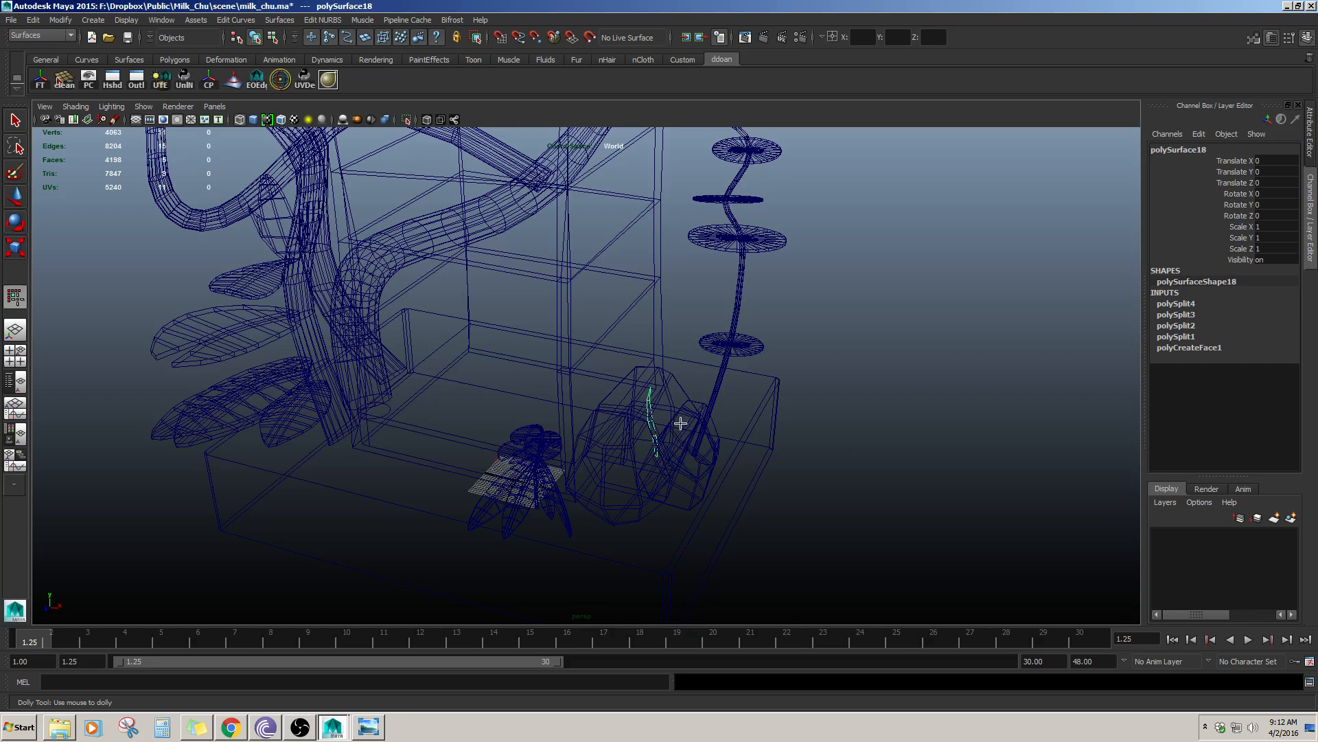
key("w")
left_click(209, 79)
left_click_drag(629, 456, 568, 547)
key("f")
key("5")
scroll(662, 442, "down", 5)
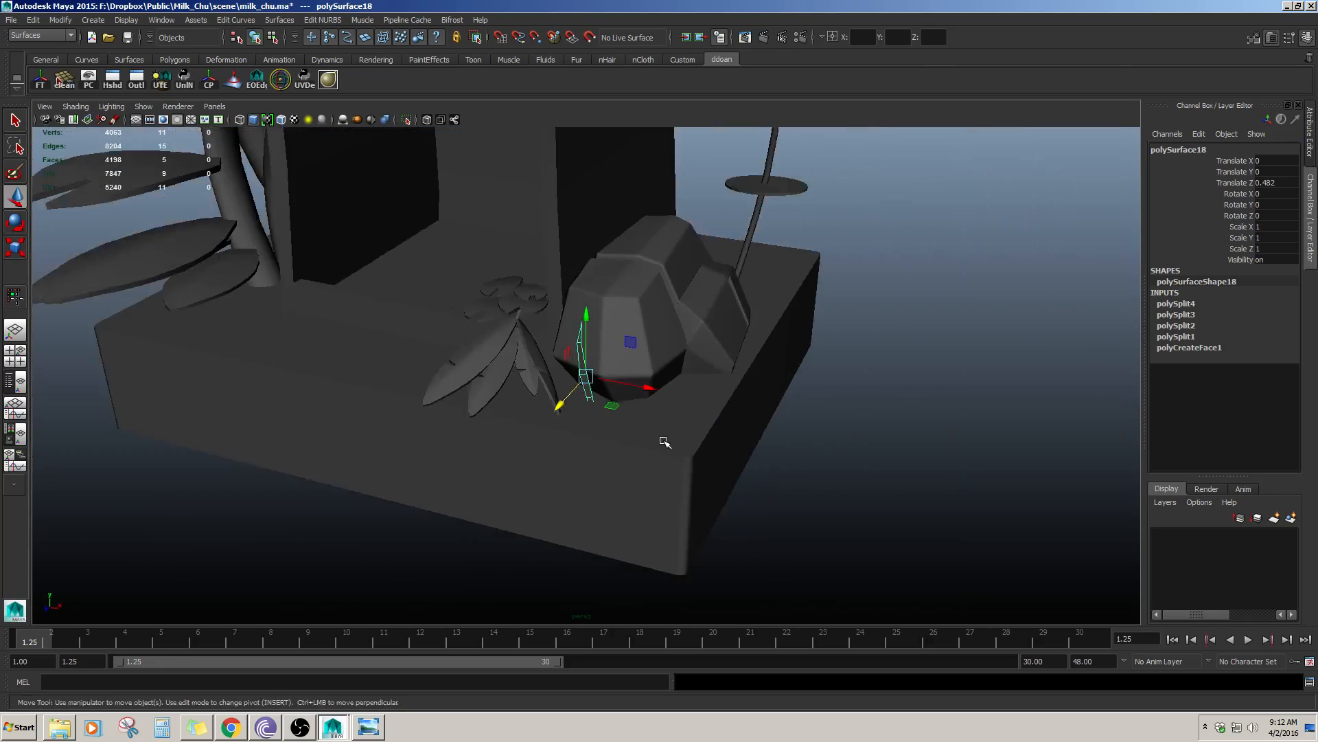
- Add three edge loops across the longer segments of the blade with the Insert Edge Loop Tool
left_click_drag(664, 441, 707, 381, "alt")
left_click(902, 357)
left_click_drag(796, 374, 759, 388, "alt")
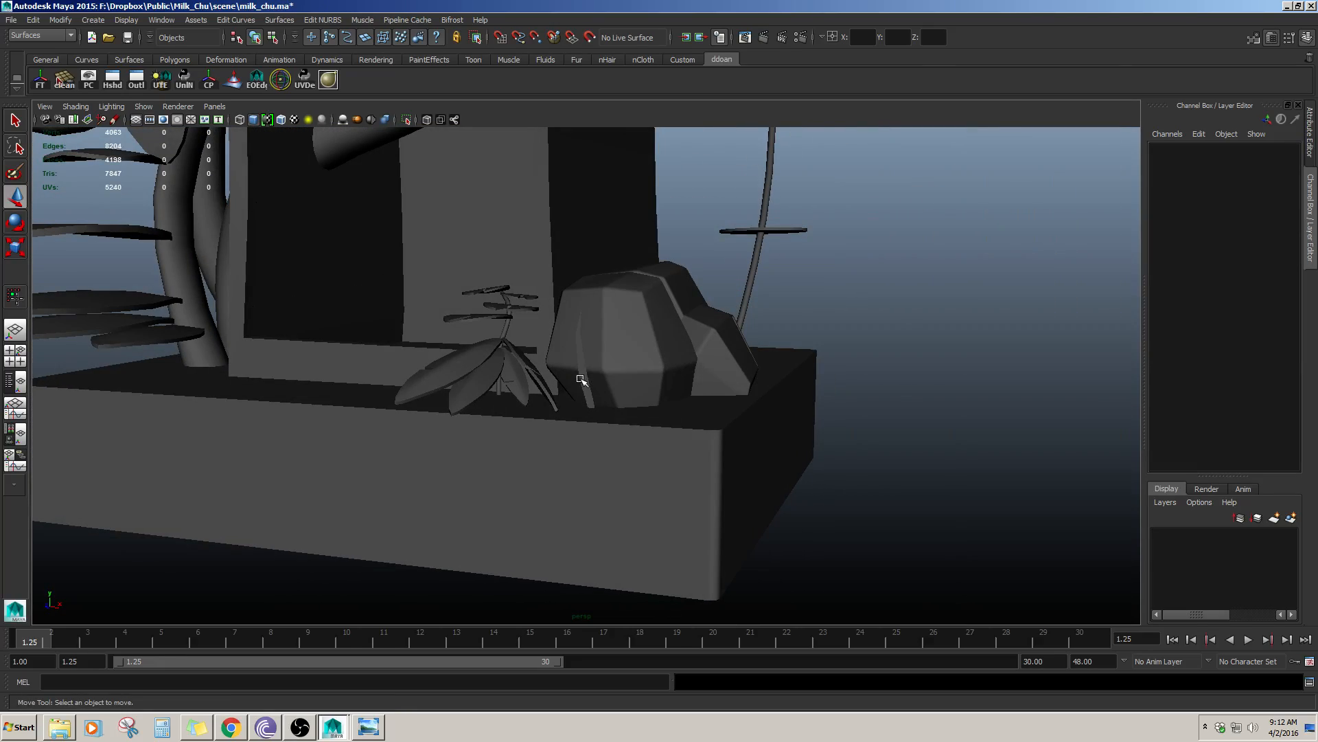
left_click(581, 380)
scroll(582, 381, "up", 5)
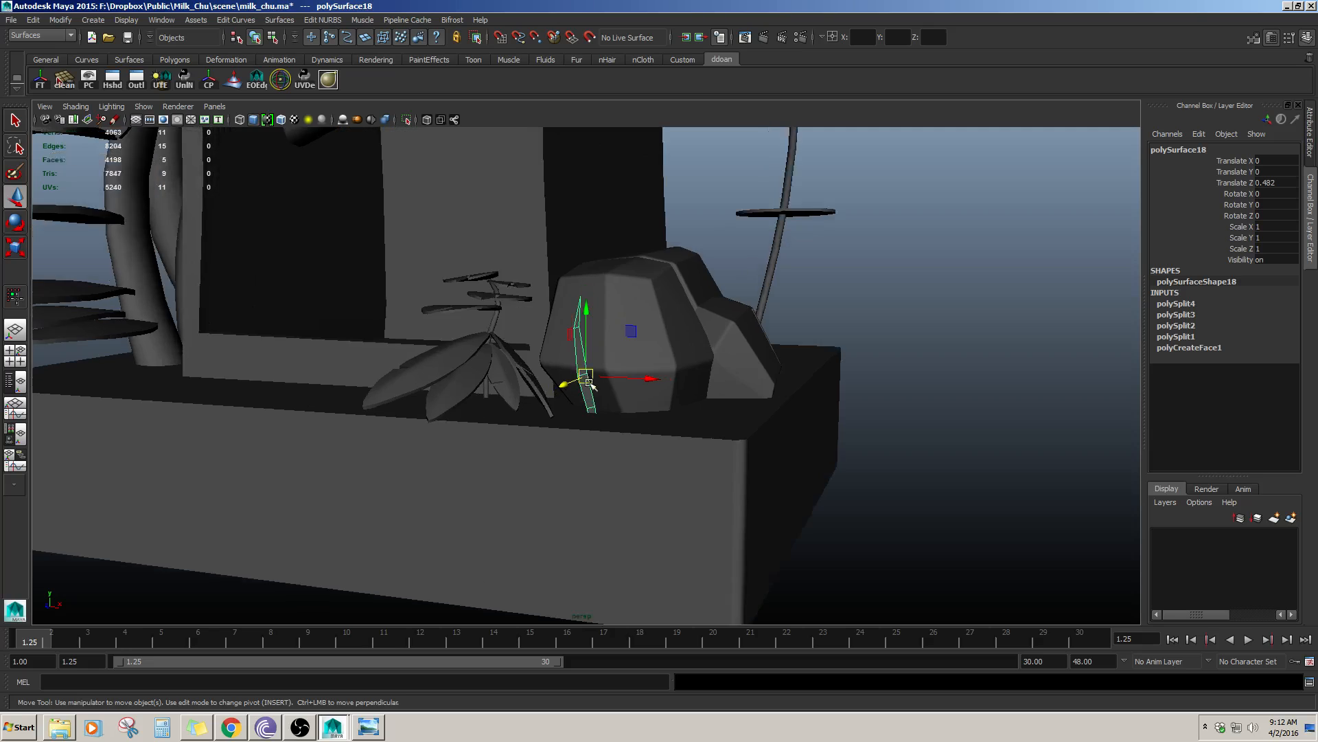
left_click_drag(589, 391, 610, 365, "alt")
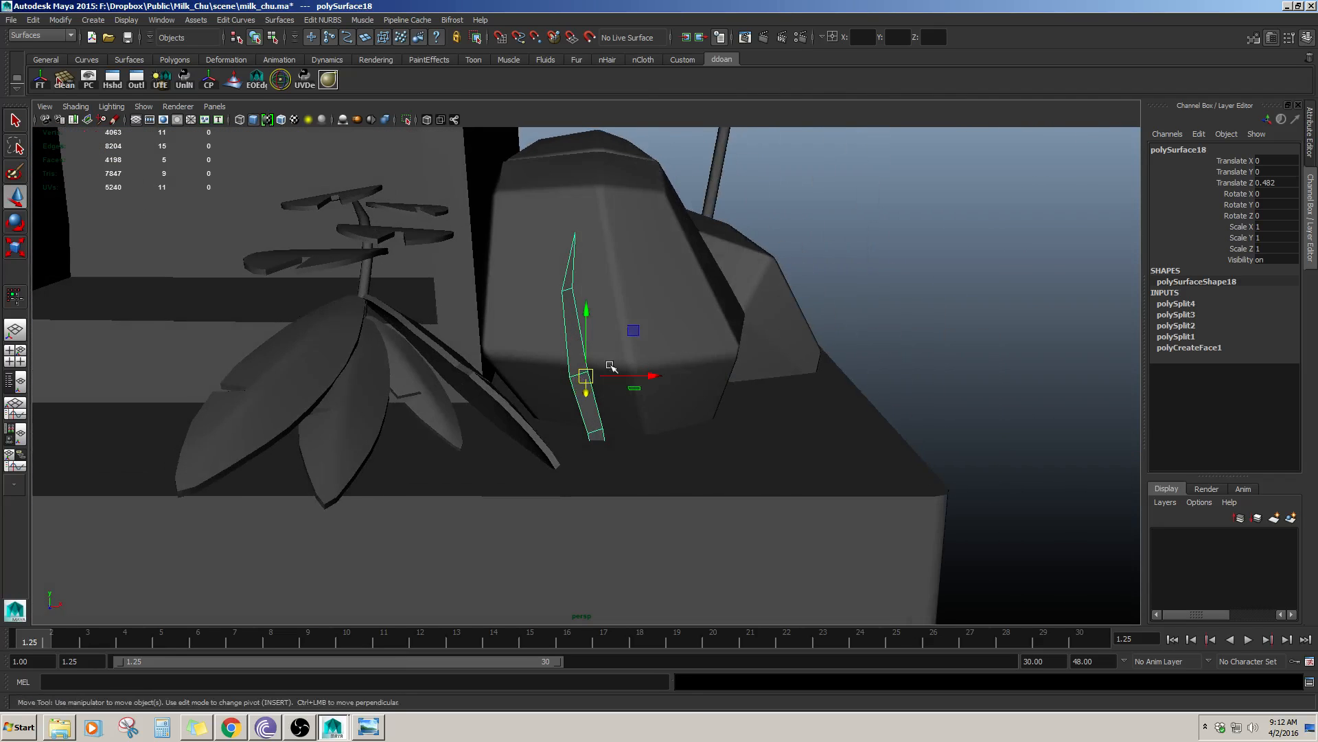
scroll(610, 365, "up", 5)
right_click_drag(543, 264, 486, 274, "shift")
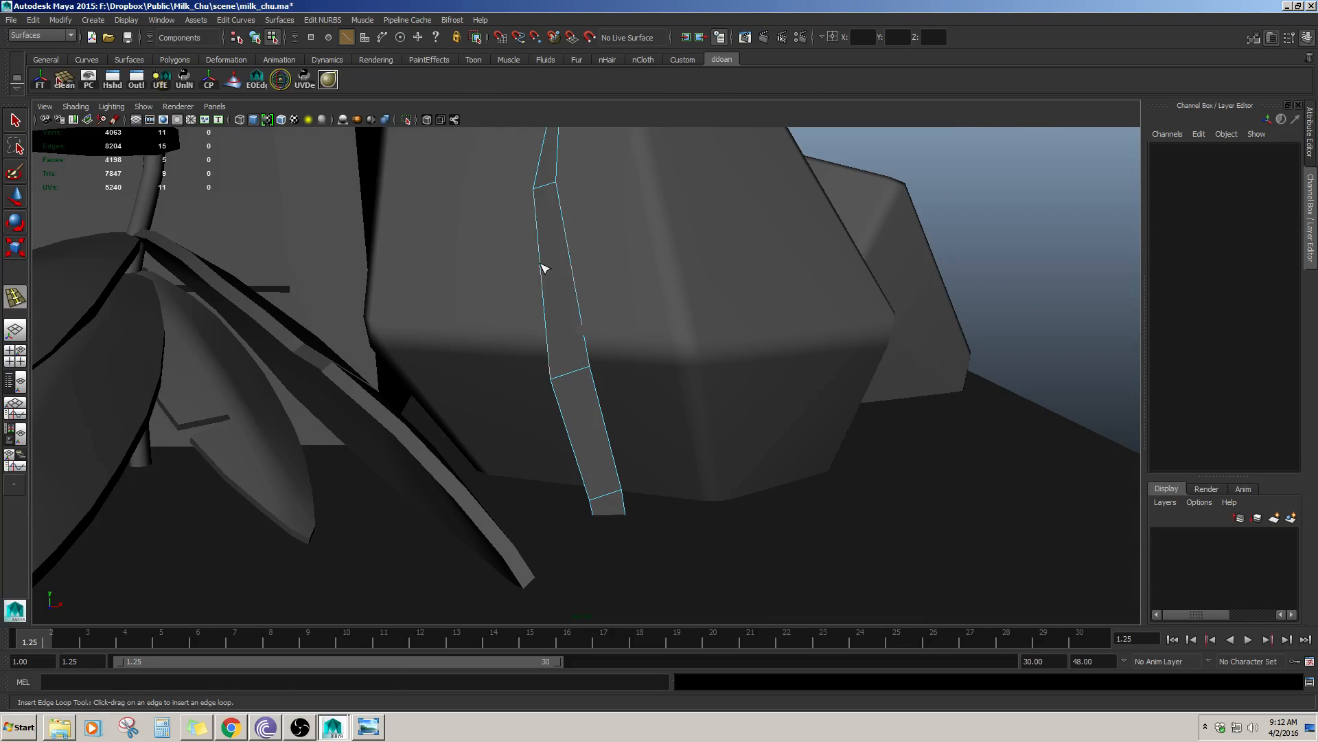
left_click(545, 273)
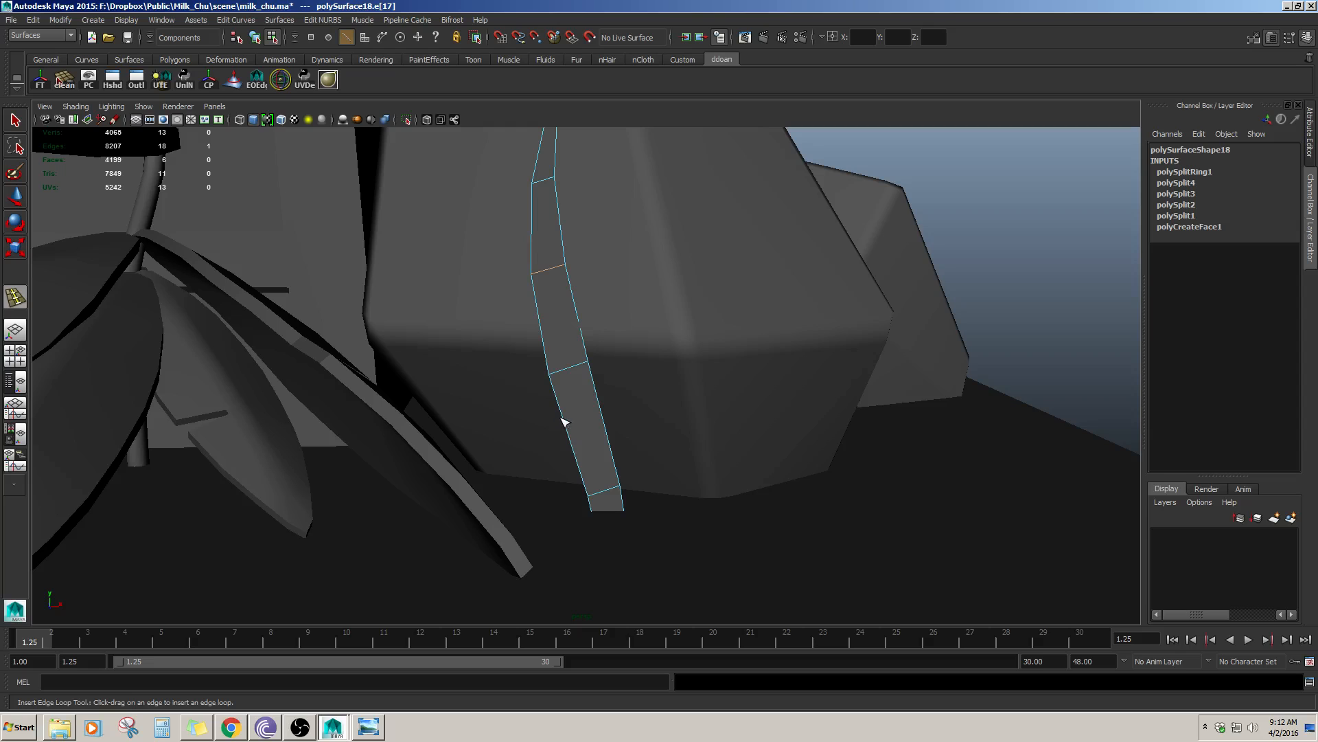
left_click(569, 431)
left_click_drag(612, 409, 570, 391, "alt")
left_click(559, 349)
key("w")
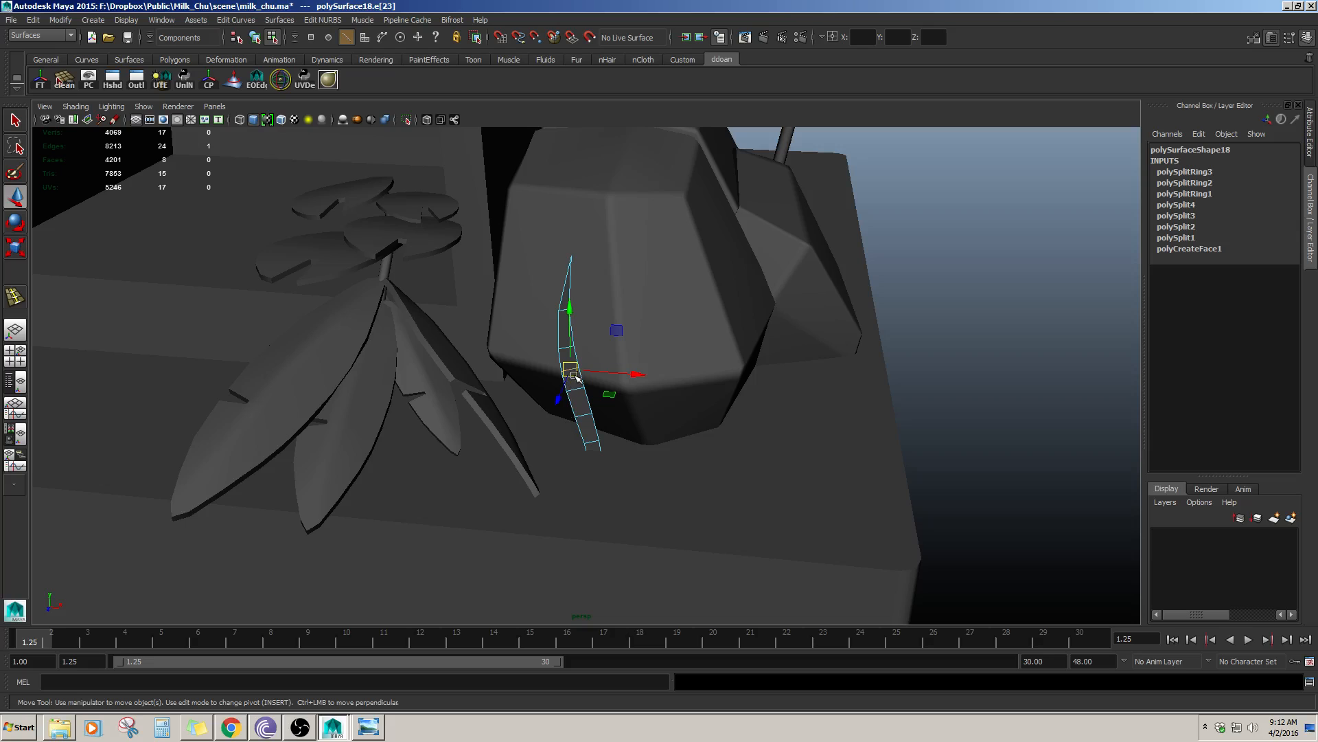
- Move the blade slightly farther forward from the rock to about Z 0.512
mouse_move(569, 466)
left_mouse_down("alt")
mouse_move(574, 438)
mouse_move(528, 473)
mouse_move(553, 485)
left_mouse_up("alt")
key("F8")
left_click_drag(554, 440, 533, 456)
right_click_drag(533, 456, 550, 378, "alt")
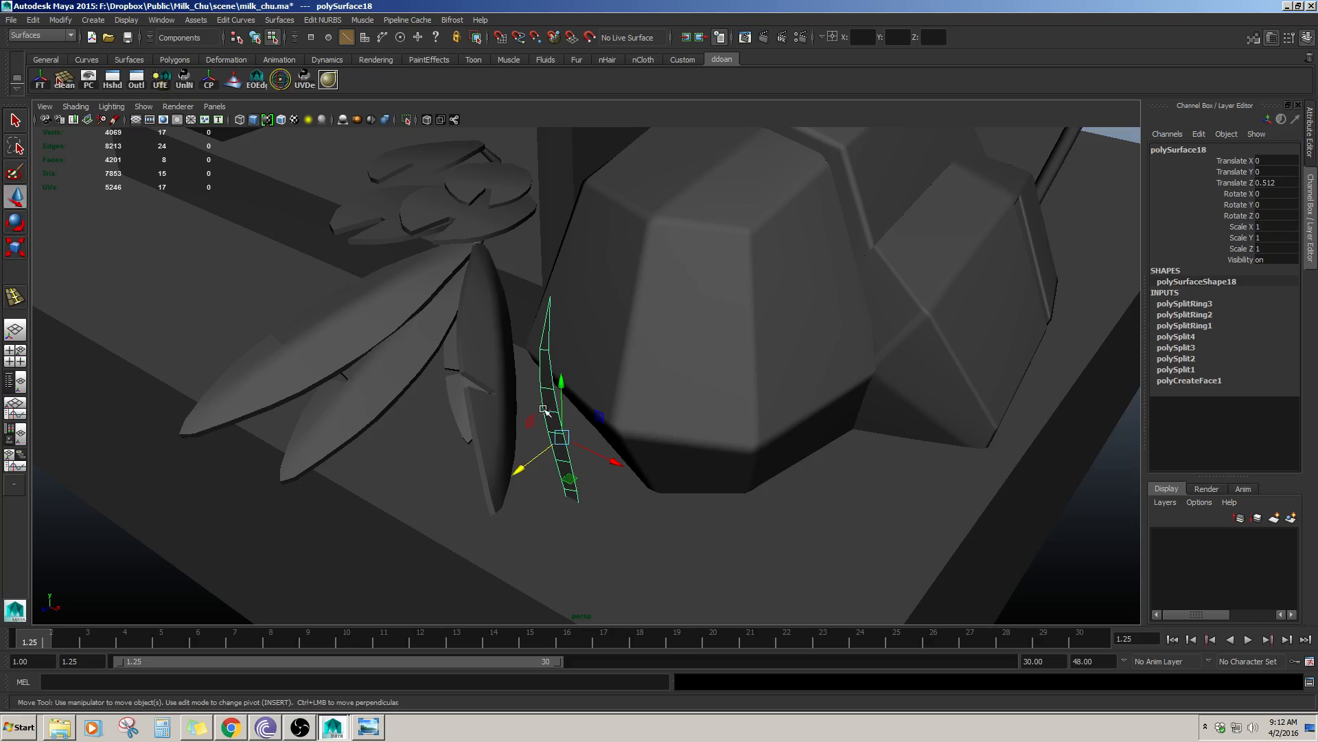
- Extrude all of the blade's faces by a local Z translation of about 0.003 to give it thickness
key("F11")
left_click_drag(498, 265, 607, 504)
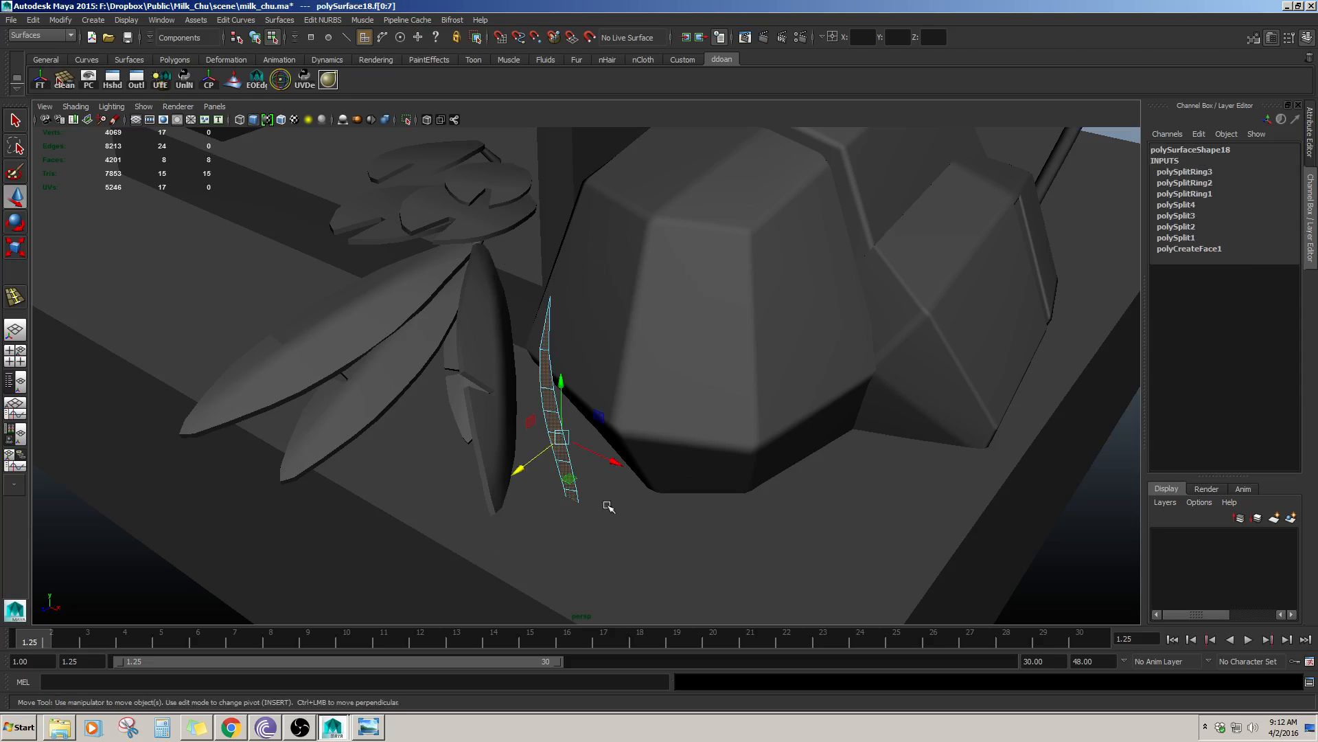
key("ctrl+e")
left_click_drag(539, 419, 549, 427, "alt")
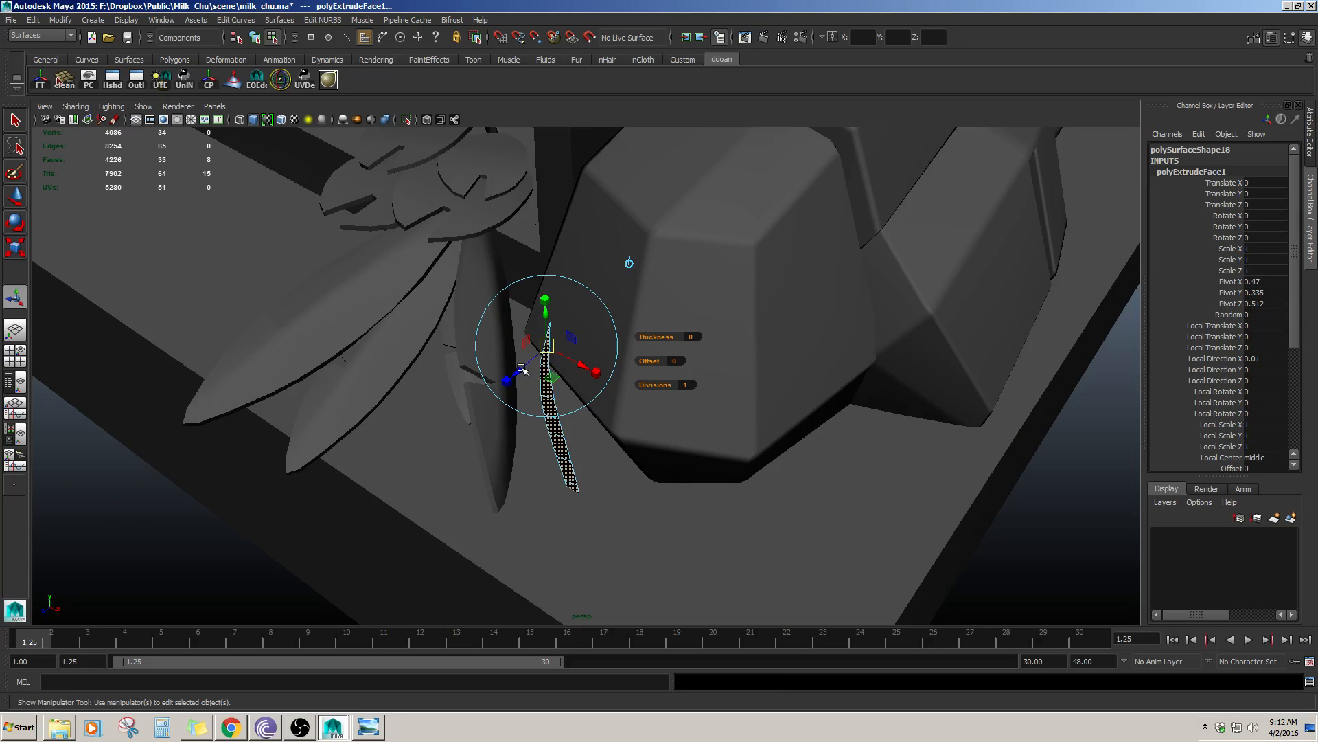
left_click_drag(521, 370, 536, 410)
key("t")
left_click_drag(494, 313, 565, 425)
key("w")
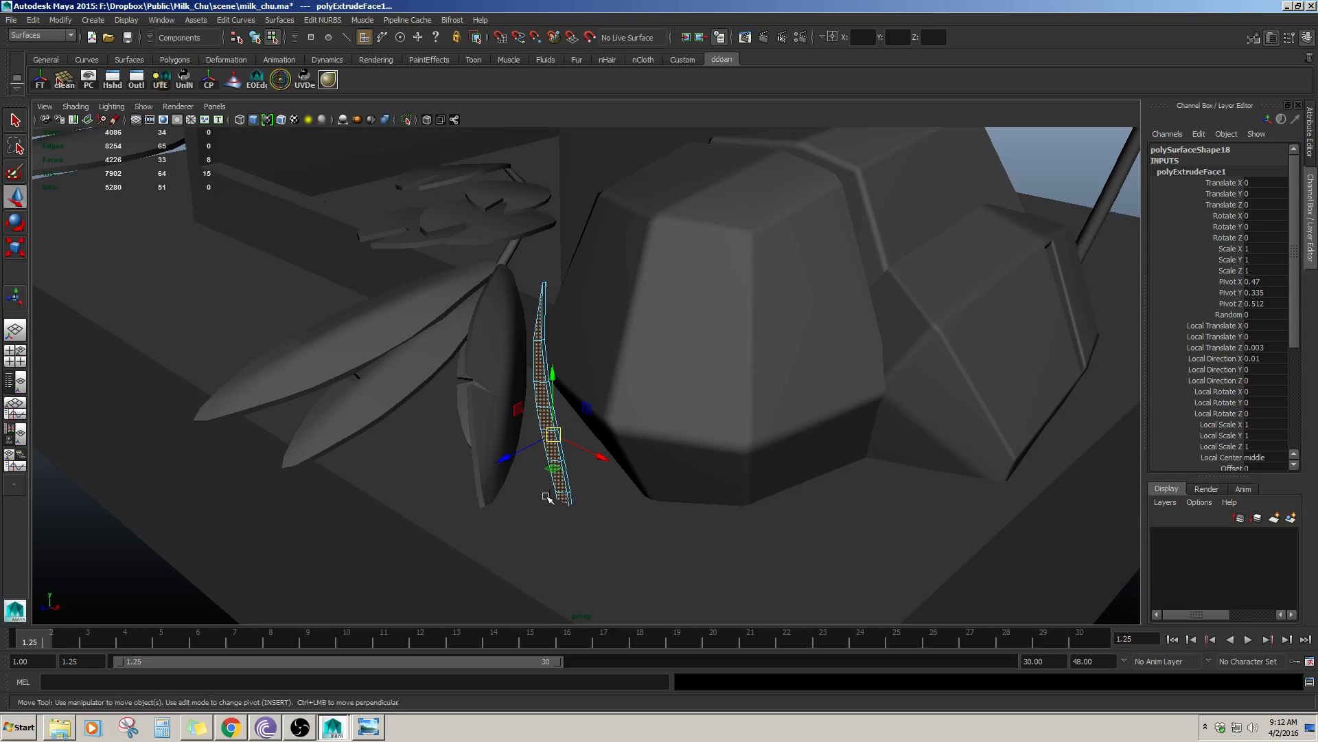
- Examine the thickened blade from several angles, comparing it with the large rock and the leafy plant
key("F8")
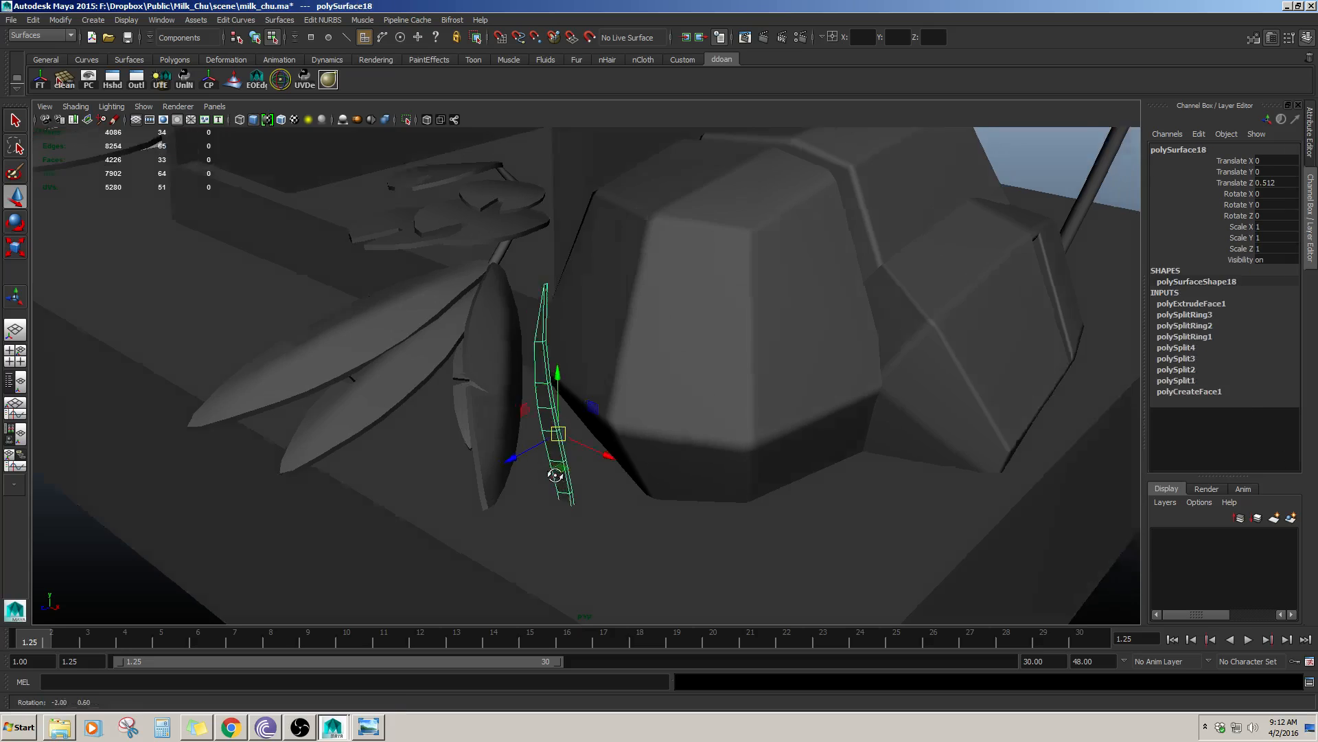
left_click_drag(532, 475, 601, 463, "alt")
left_click(701, 502)
left_click(582, 432)
scroll(584, 426, "up", 5)
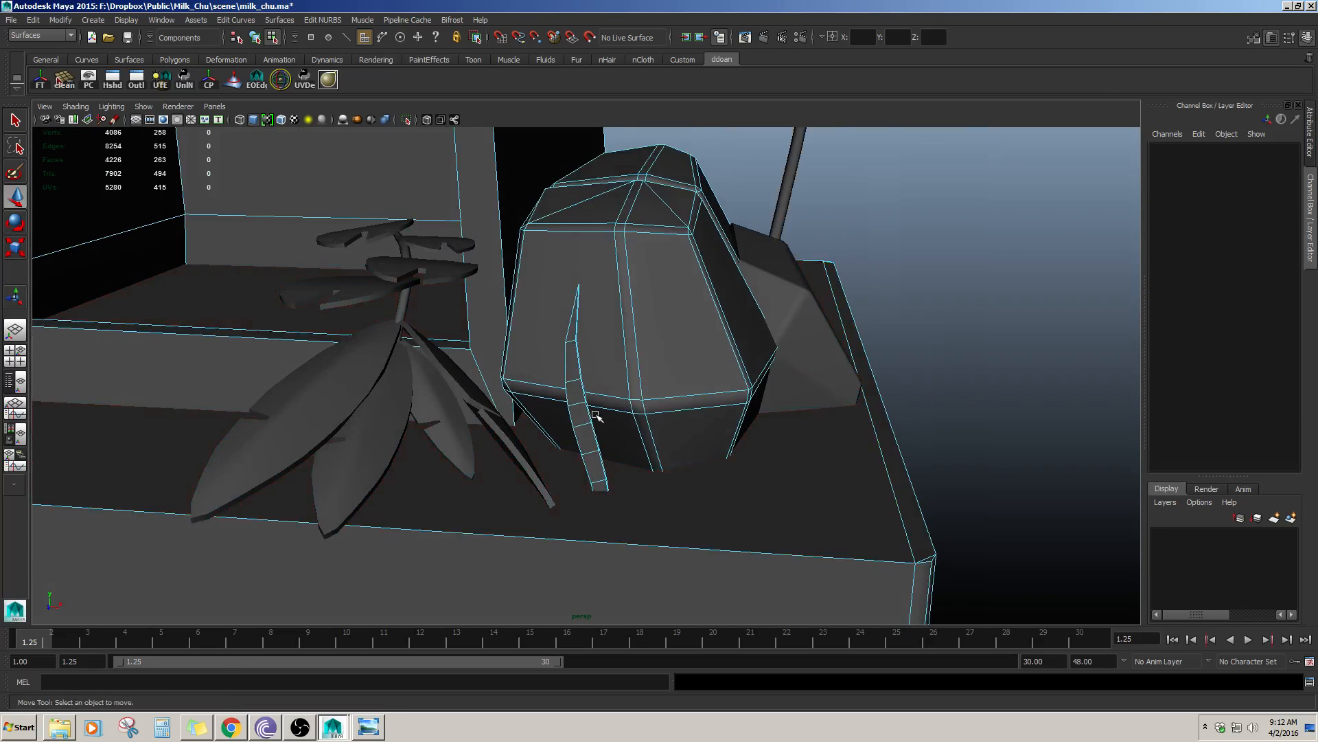
left_click(540, 420)
scroll(541, 420, "down", 5)
left_click_drag(541, 421, 576, 385, "alt")
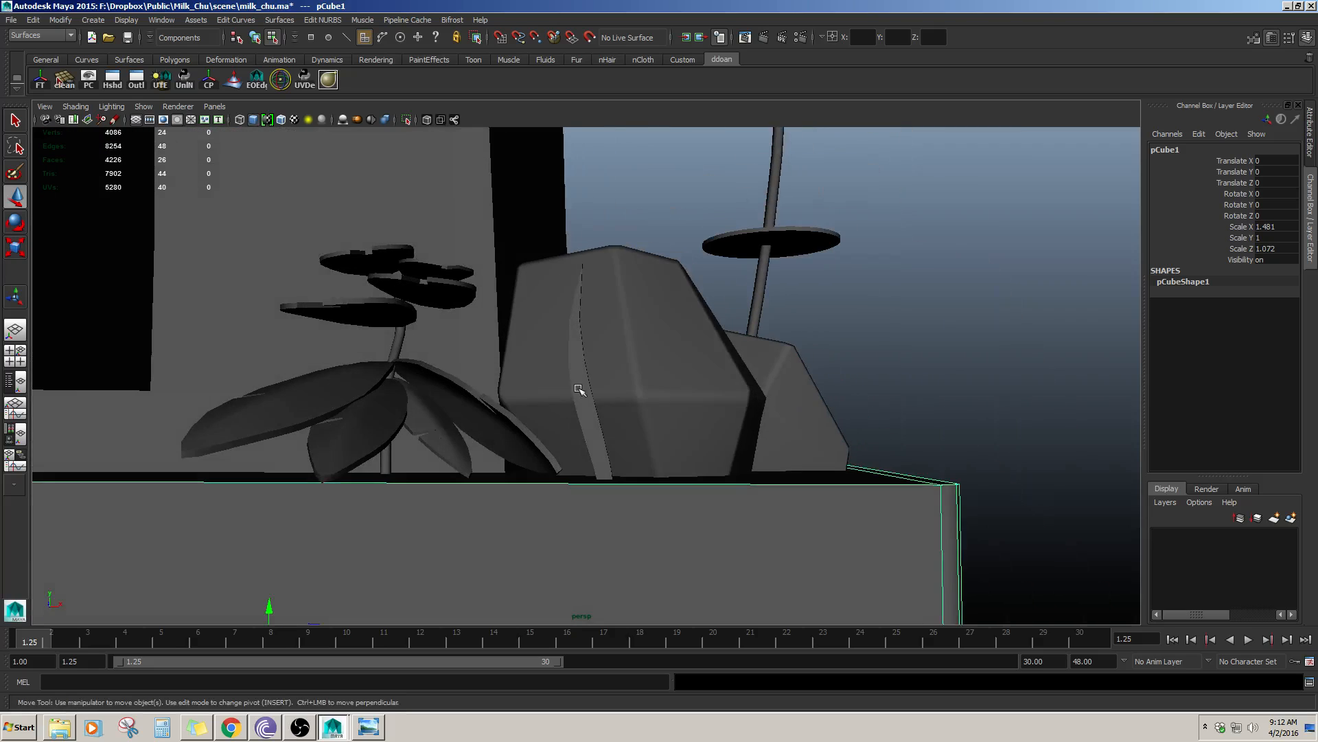
key("F8")
left_click(565, 459)
scroll(568, 458, "down", 5)
left_click_drag(568, 458, 585, 413, "alt")
key("F8")
key("F8")
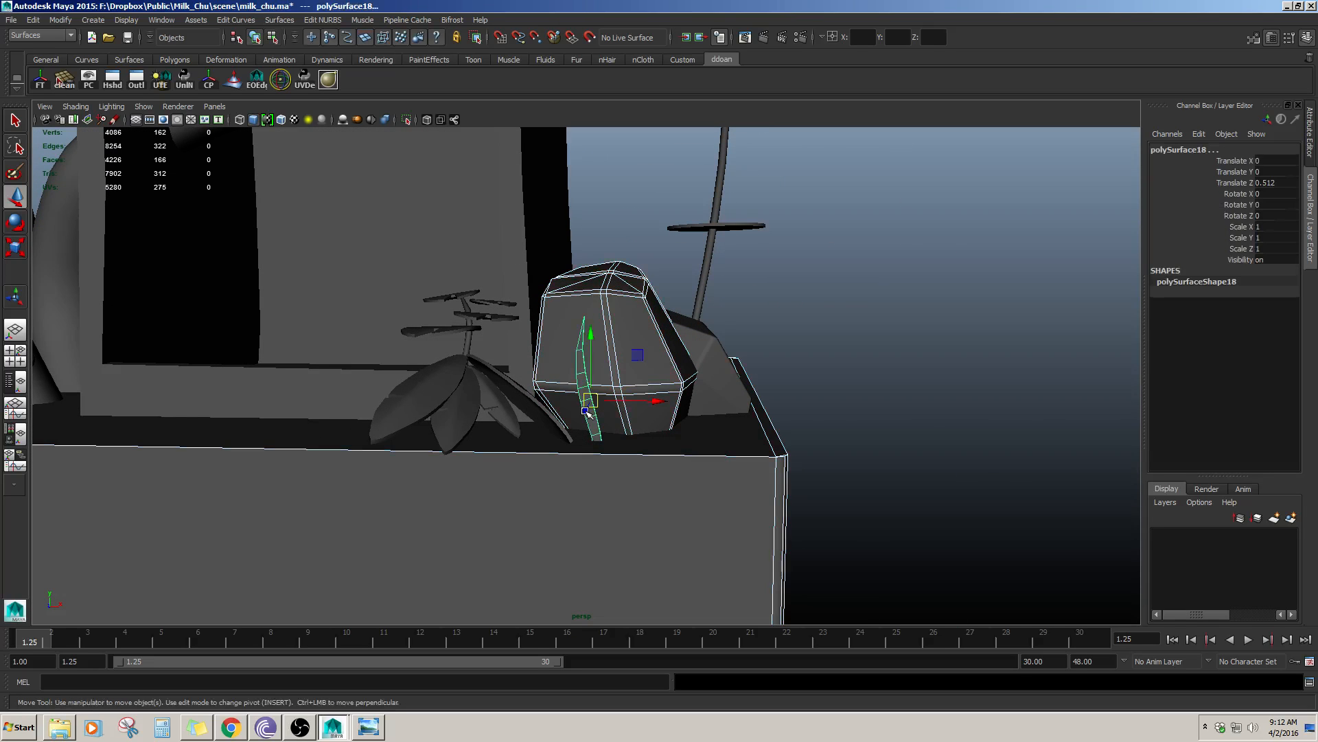
- Select only the blade and raise it to about Y 0.018 so its base rests at ground level
left_click(894, 340)
left_click(585, 391)
left_click_drag(700, 385, 674, 424, "alt")
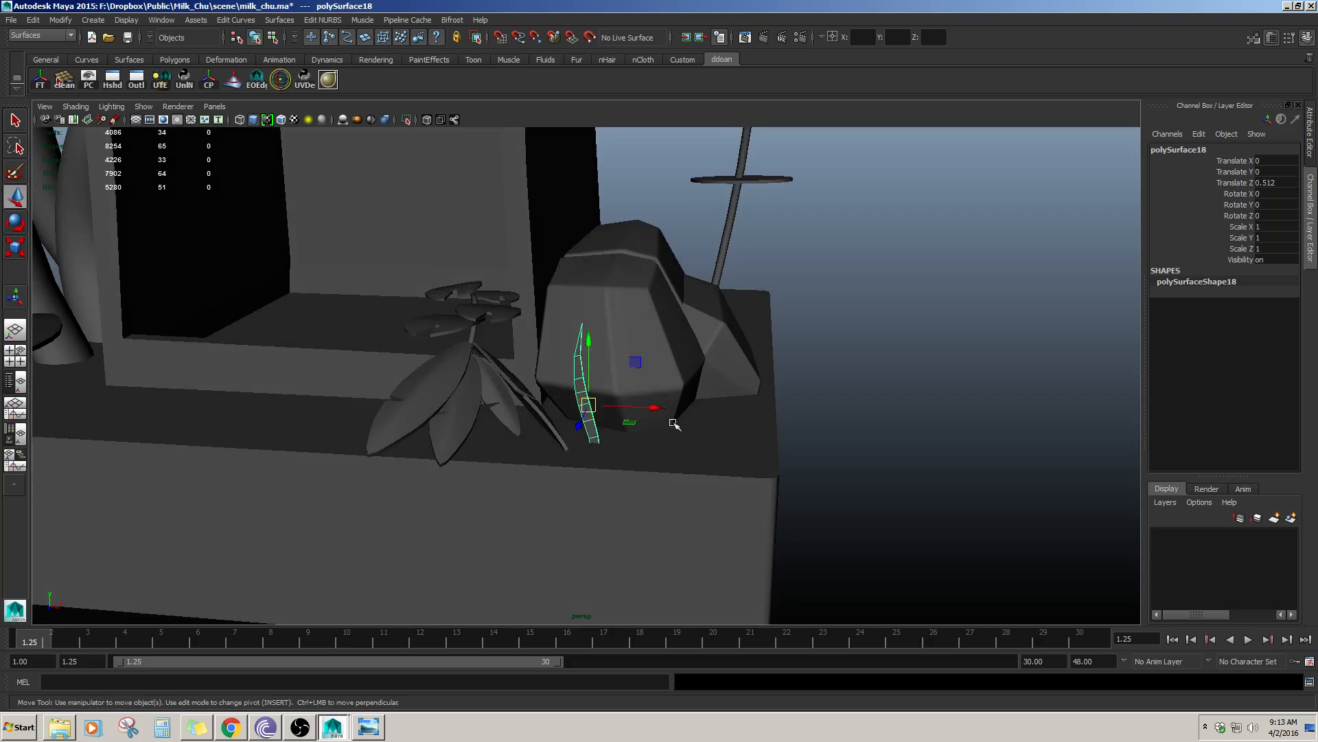
left_click_drag(593, 350, 587, 333)
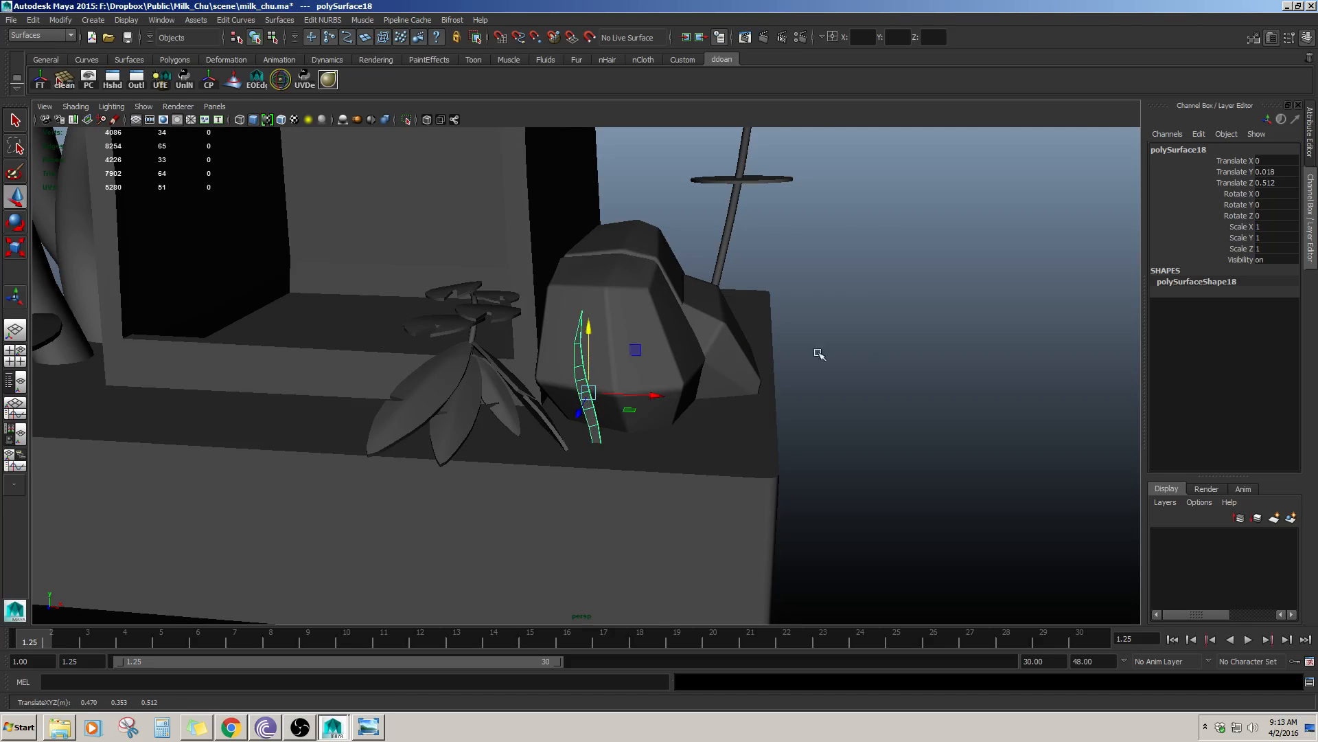
- Move the blade toward the leafy plant to about X -0.05, Z 0.463, rotate it about -8.554 in Y and undo the last small move
left_click_drag(819, 354, 674, 495, "alt")
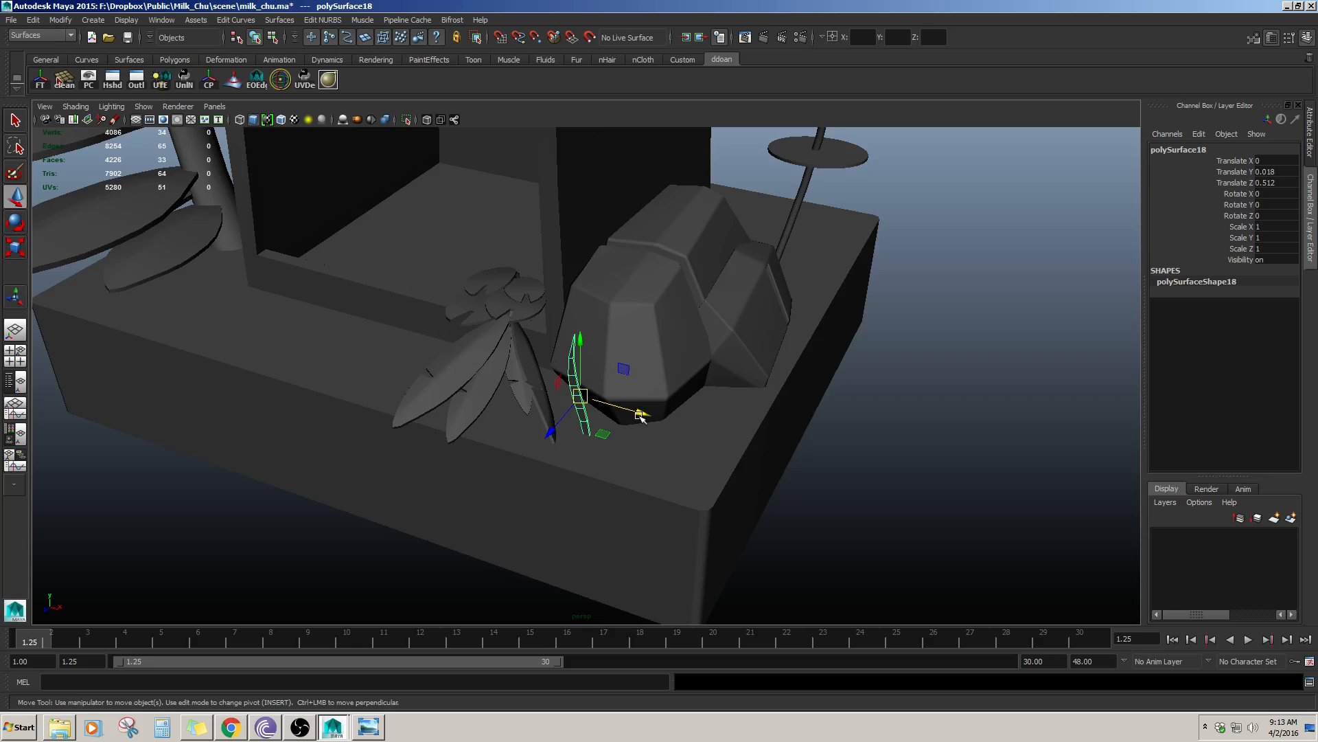
left_click_drag(640, 416, 720, 402)
key("e")
key("w")
key("ctrl+z")
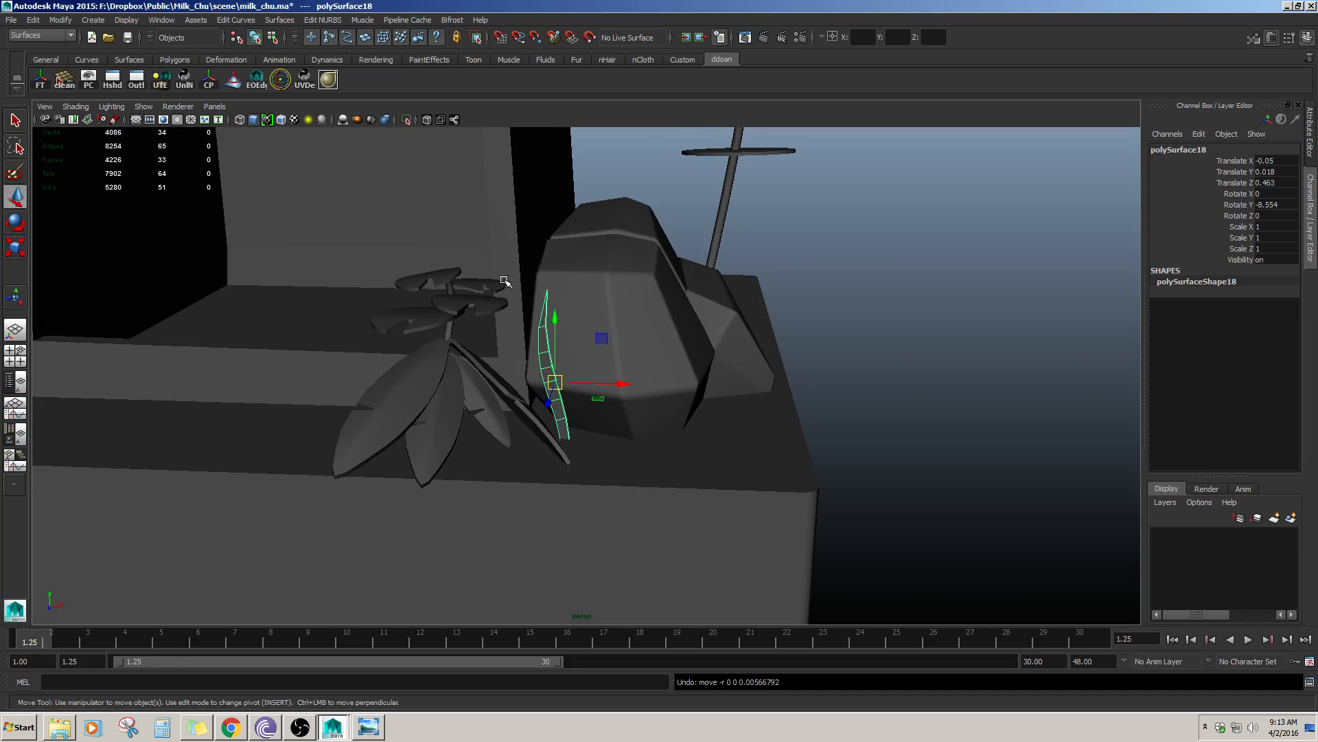
- Reset the blade's Y rotation to 0 and check its placement beside the rock
left_click_drag(647, 285, 918, 292, "alt")
left_click(1288, 206)
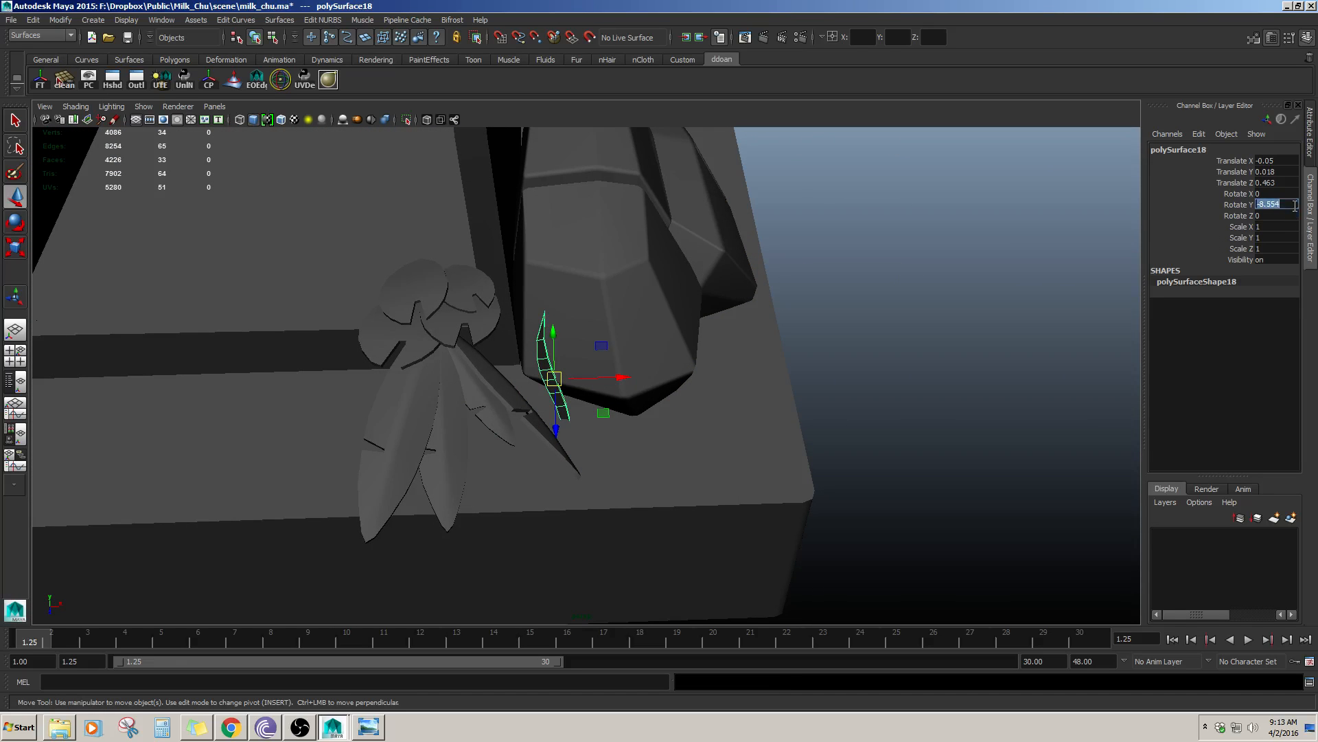
type("0")
key("Return")
left_click_drag(803, 429, 791, 368, "alt")
left_click(791, 368)
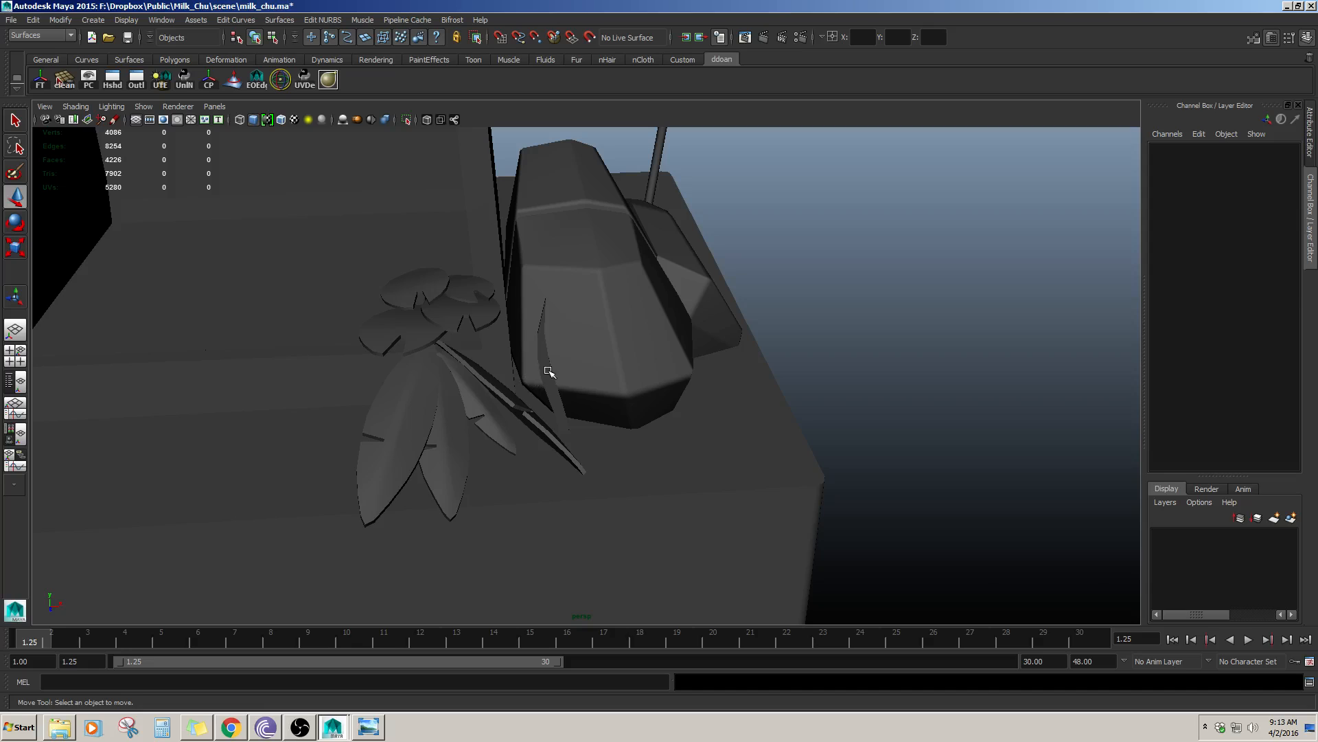
- Duplicate the thin blade as five instances with zero translation and rotation offsets
left_click(549, 371)
left_click_drag(549, 371, 434, 271, "alt")
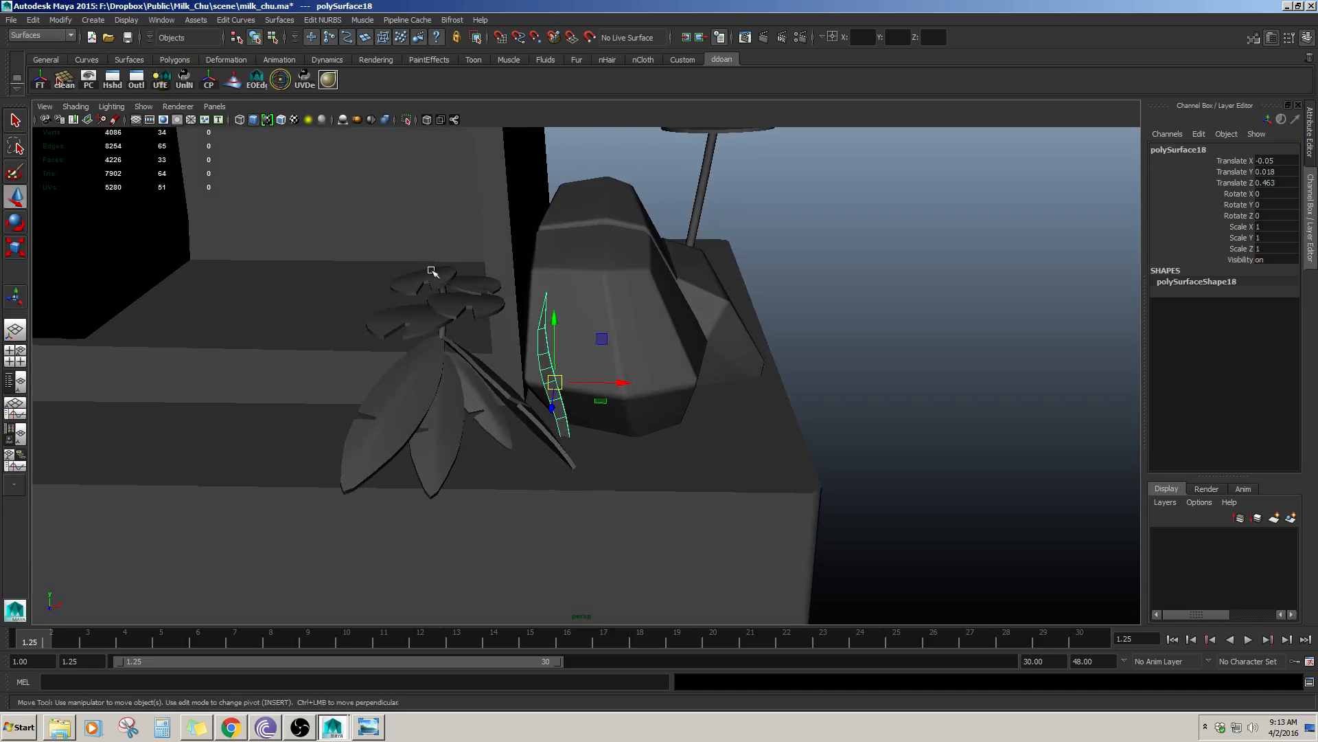
left_click(34, 21)
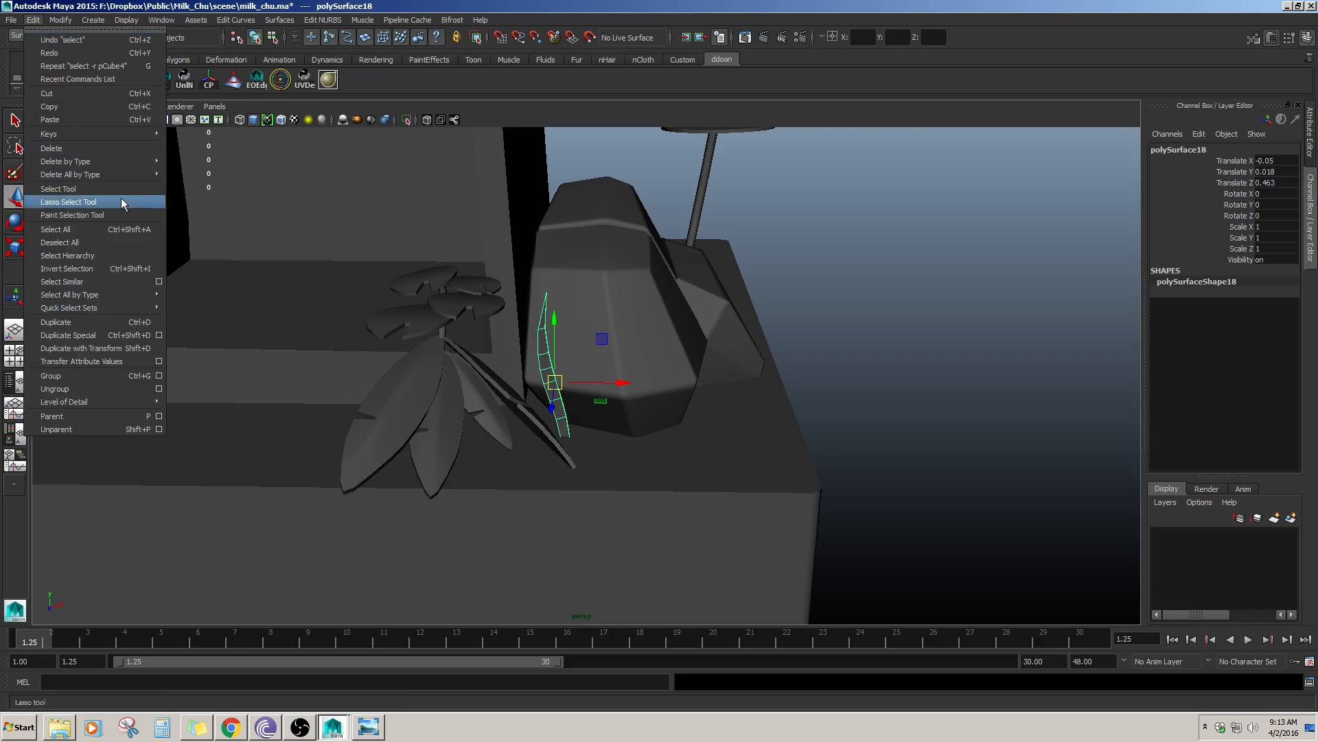
left_click(159, 335)
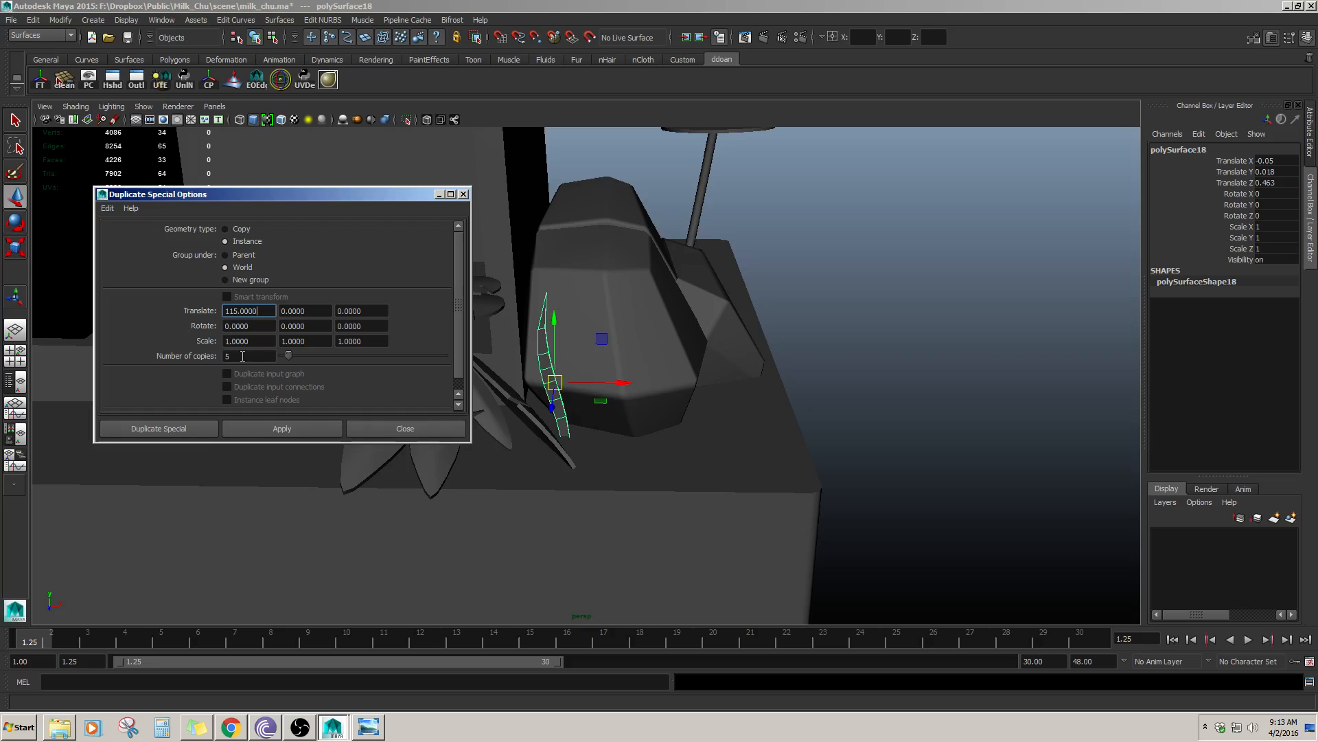
left_click_drag(263, 310, 222, 325)
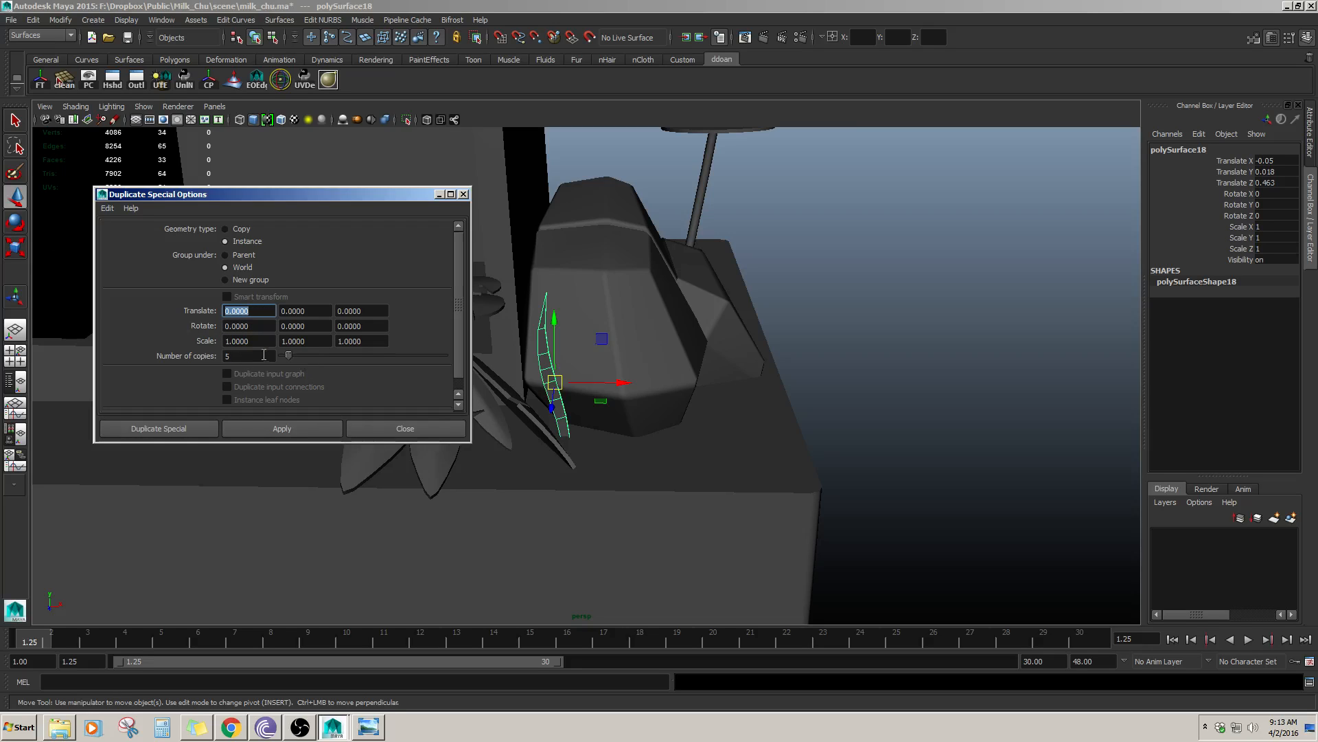
left_click(280, 428)
left_click(406, 428)
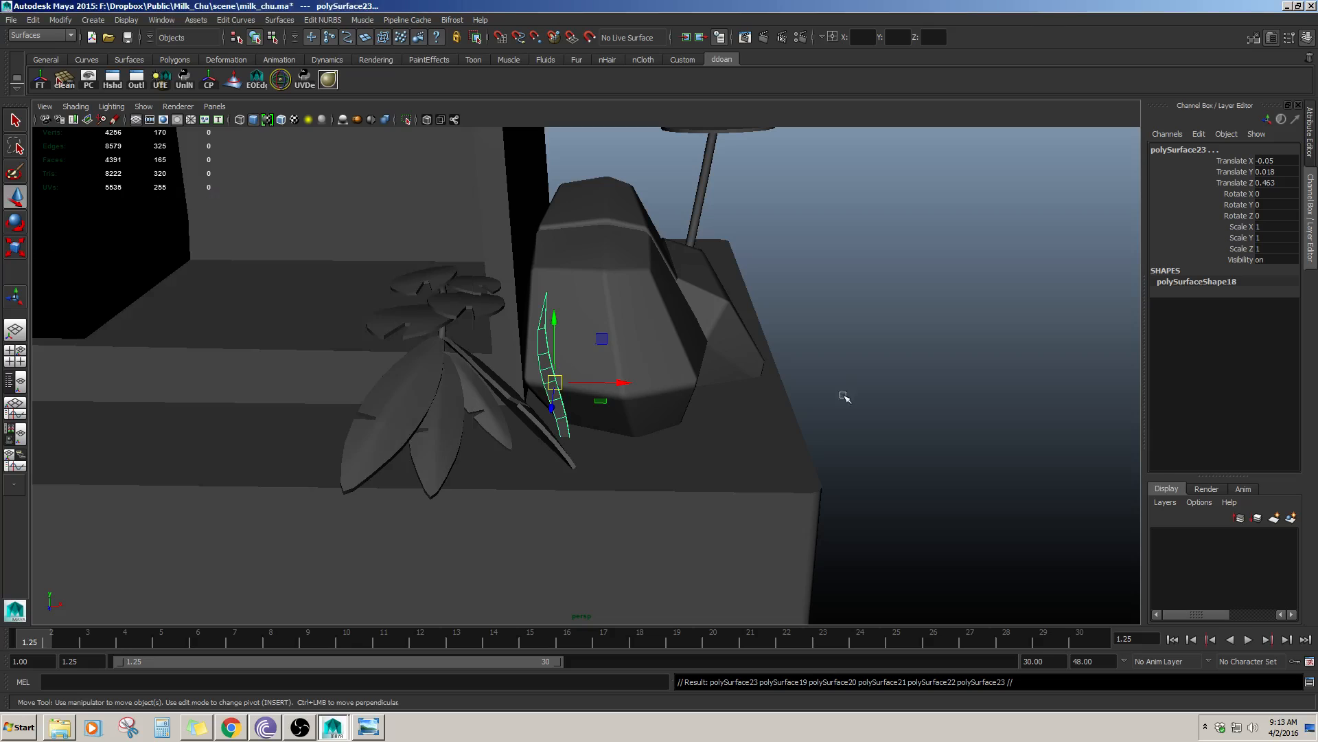
- Spread the stacked blade instances apart along X in front of the large rock, moving one to about X -0.087
left_click(844, 392)
left_click(556, 374)
left_click_drag(621, 383, 747, 394)
left_click(548, 379)
left_click(559, 403)
left_click(575, 398)
left_click_drag(746, 396, 515, 381, "alt")
right_click_drag(515, 381, 533, 391, "alt")
left_click(507, 383)
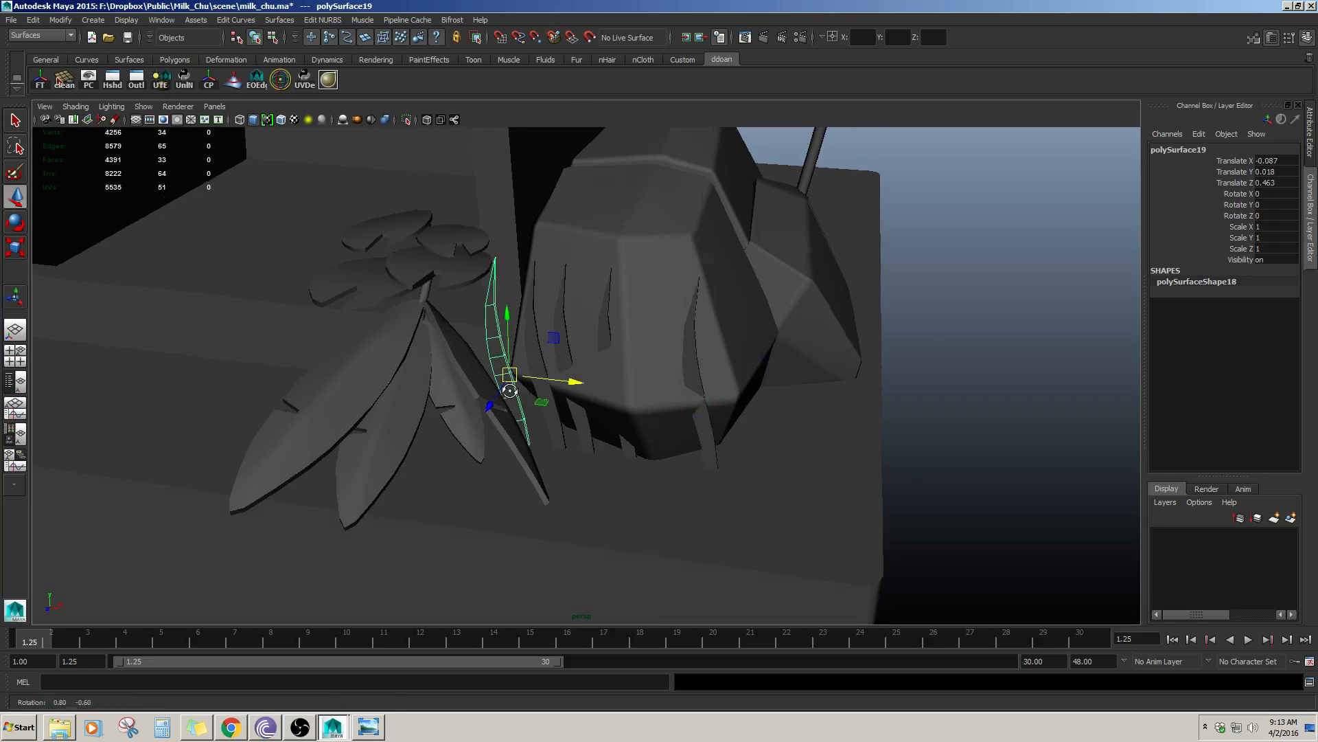
- Pull one more overlapping blade instance forward to about Z 0.497 and shift it along X toward the rock
left_click_drag(509, 386, 515, 437, "alt")
key("e")
key("w")
left_click(557, 419)
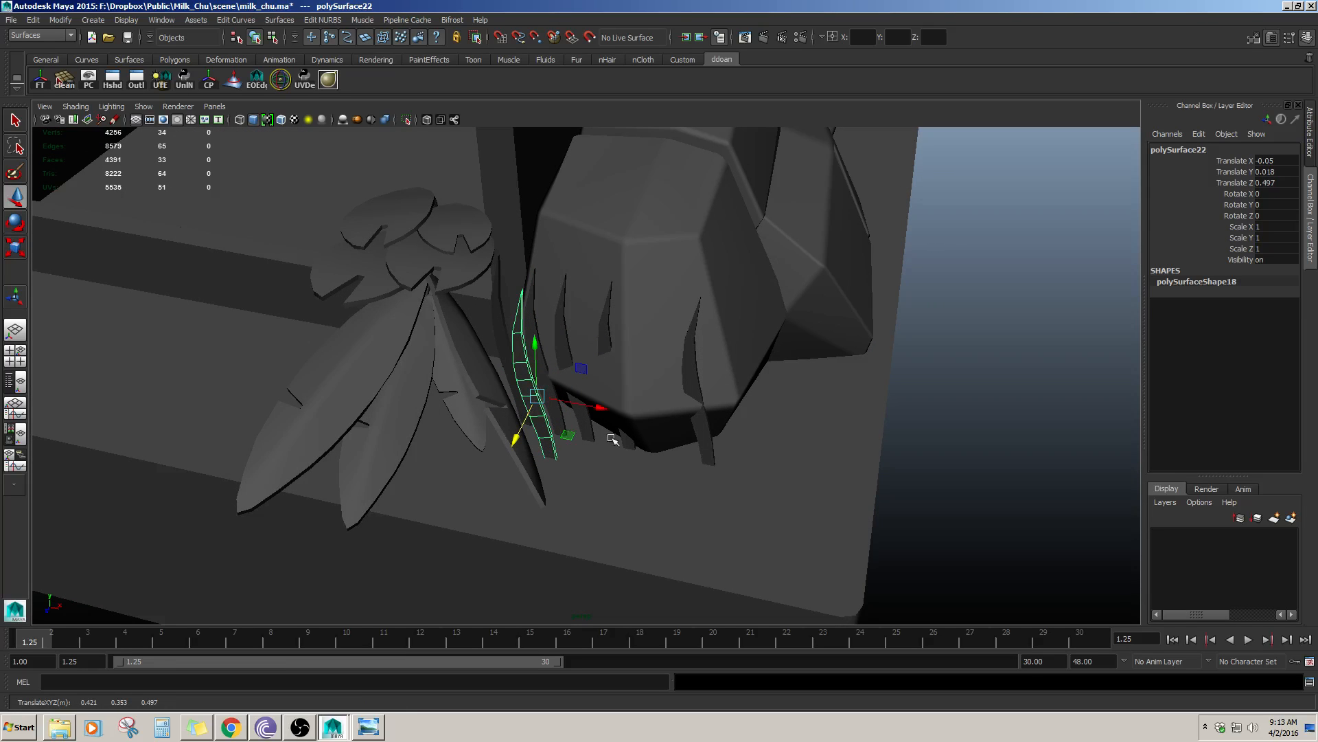
left_click_drag(584, 403, 719, 429)
- Rotate the instance nearest the leafy plant to about 4.954, -30.259, 12.423 and try adjusting its pivot point
left_click_drag(535, 386, 508, 358, "alt")
left_click(511, 358)
key("e")
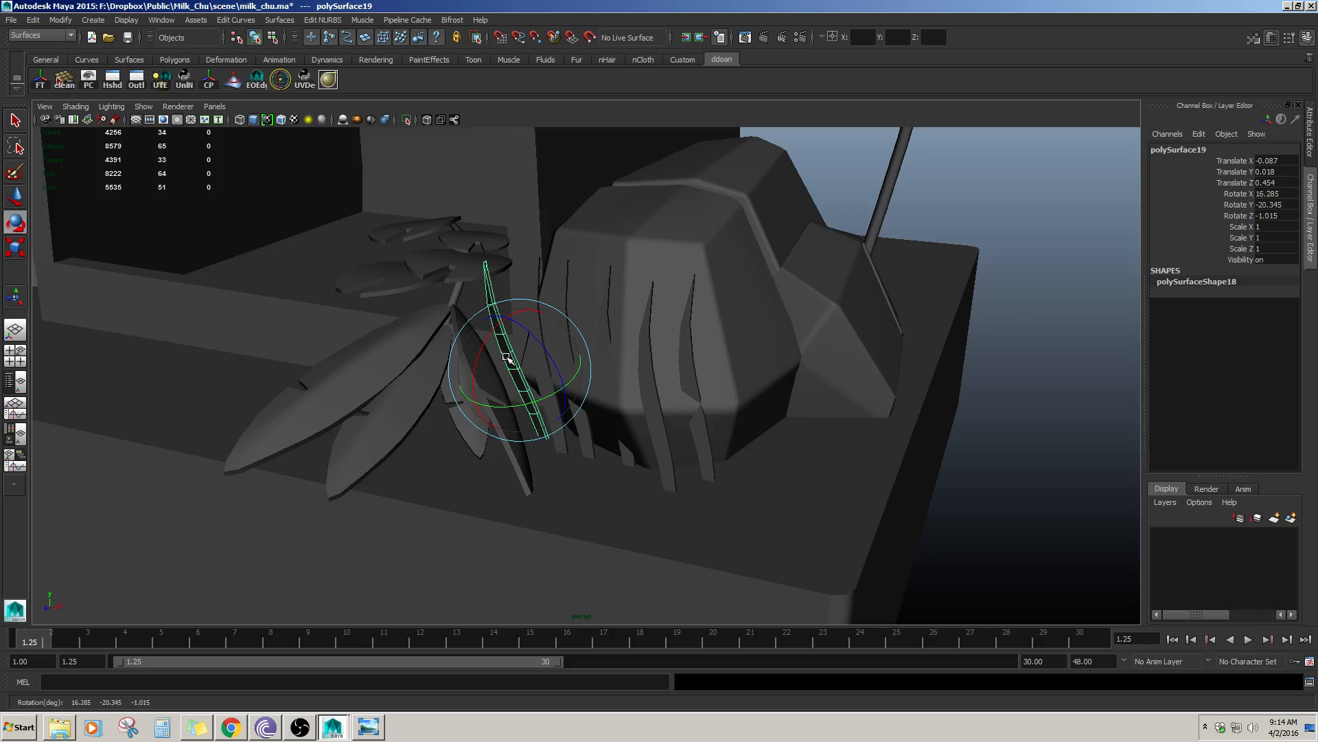
key("w")
left_click_drag(579, 377, 573, 423, "alt")
key("ctrl+z")
key("Insert")
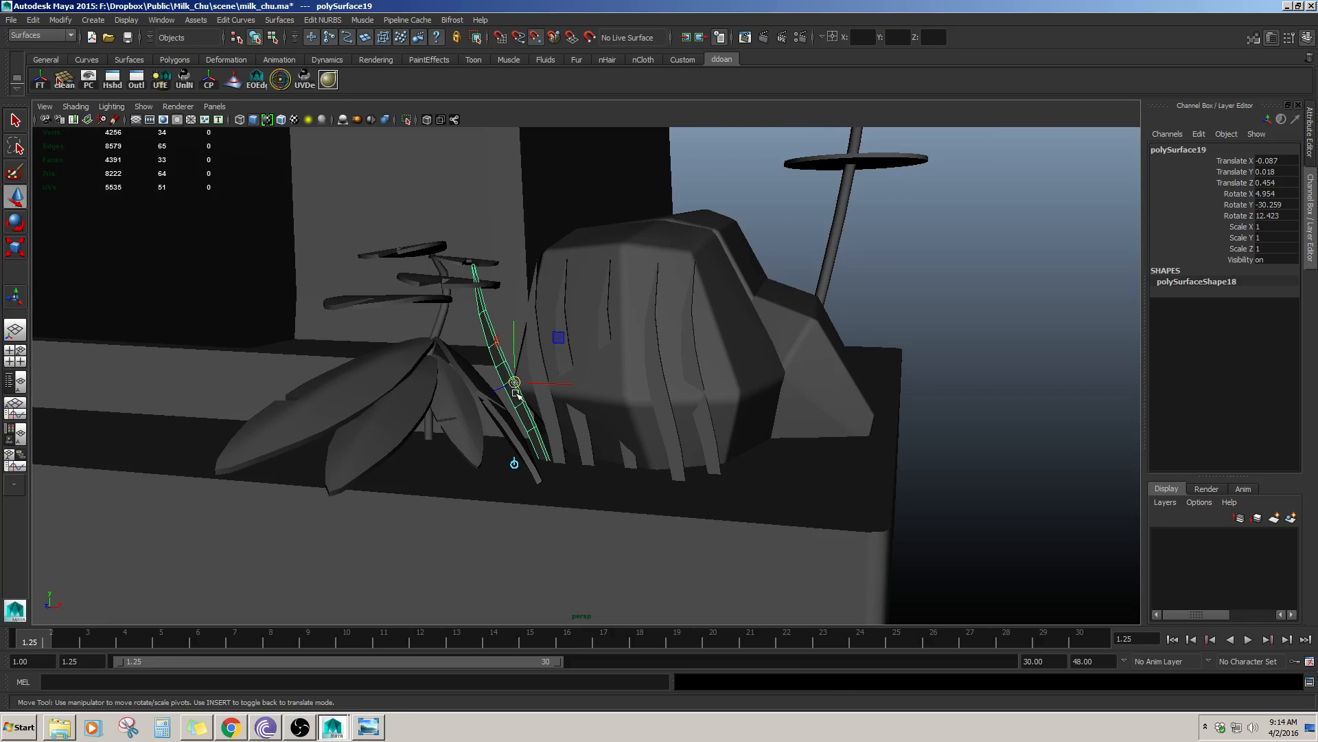
key("Insert")
scroll(568, 420, "up", 4)
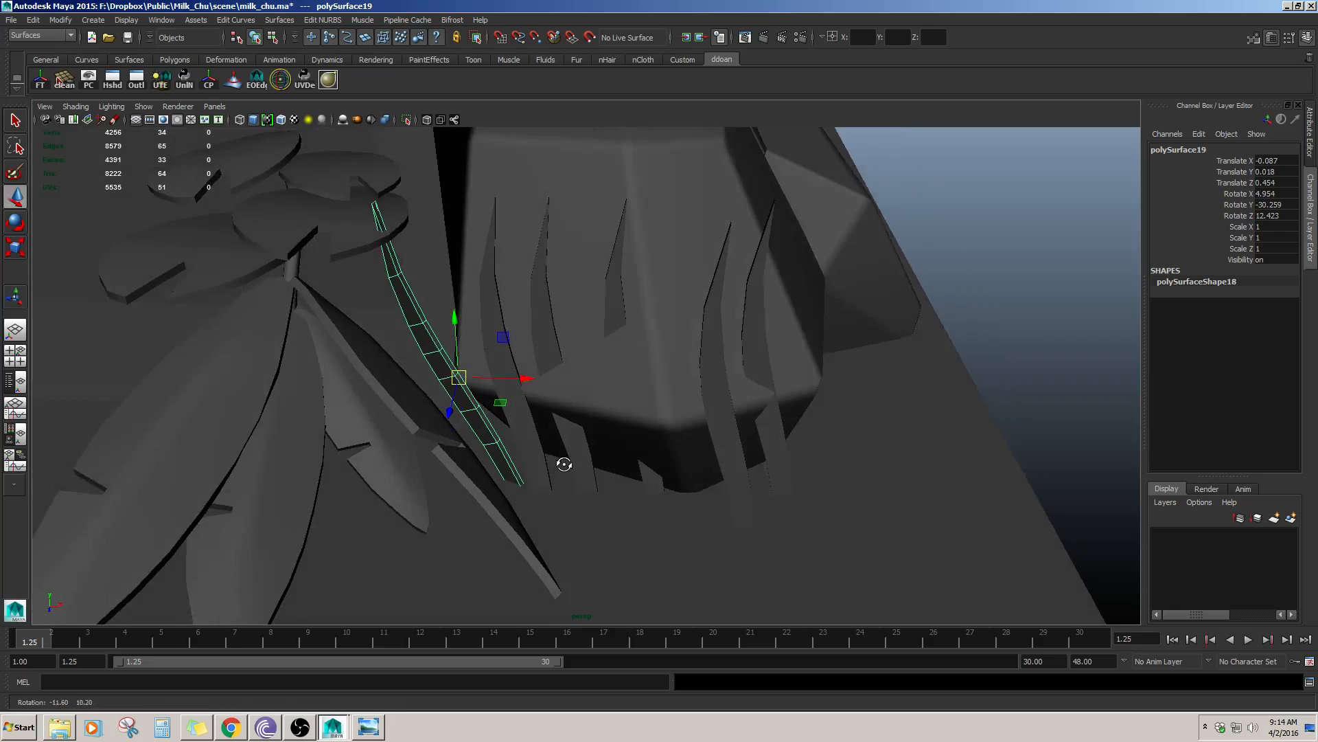
left_click(530, 440)
left_click(488, 434)
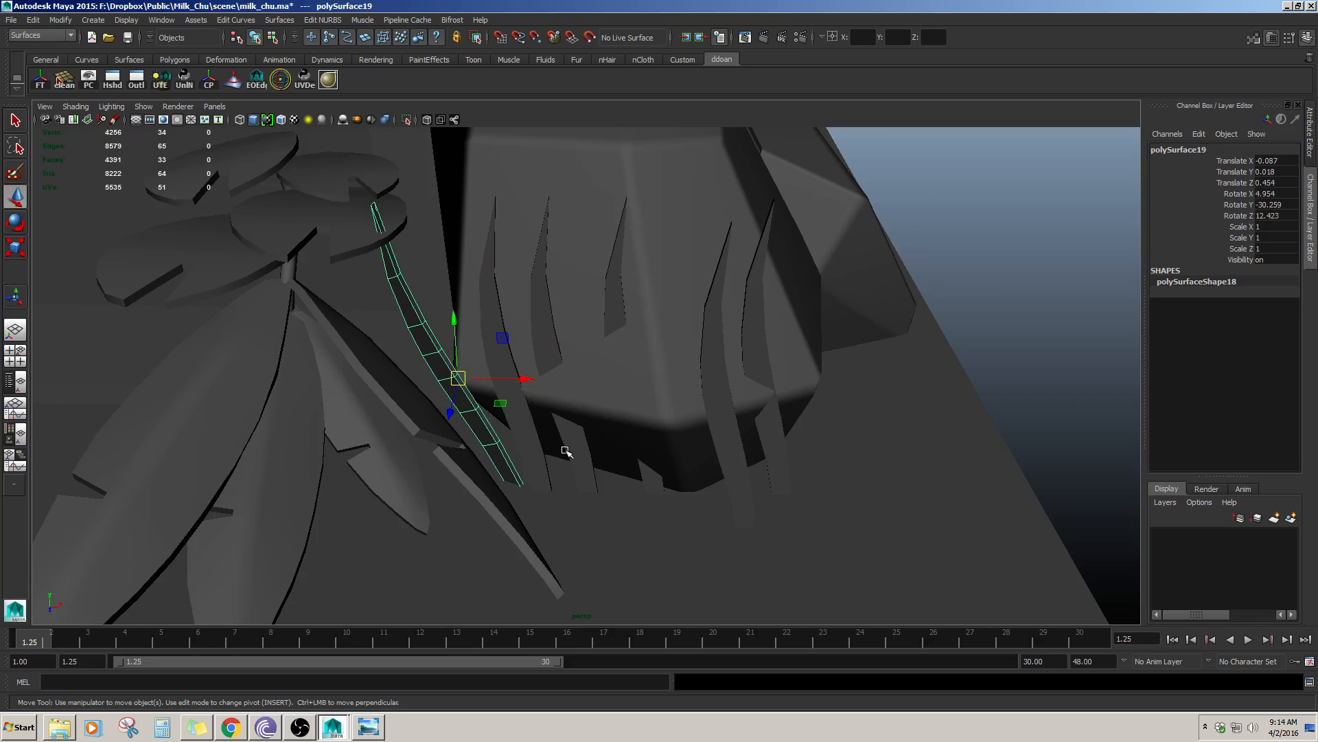
- Select all the spread-out blades except the upright one beside the leafy plant and delete them
left_click(569, 448)
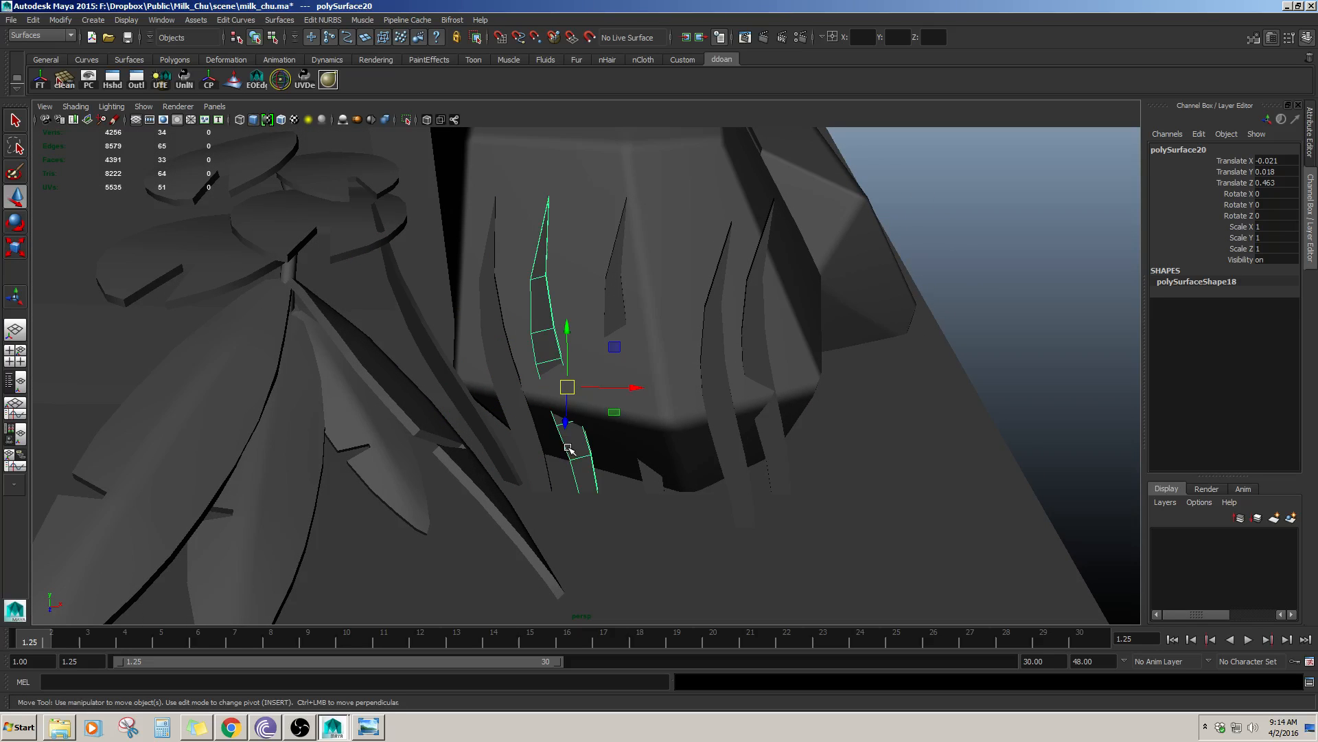
left_click(484, 438)
left_click(574, 441, "shift")
left_click(647, 476, "shift")
left_click(741, 476, "shift")
left_click(784, 469, "shift")
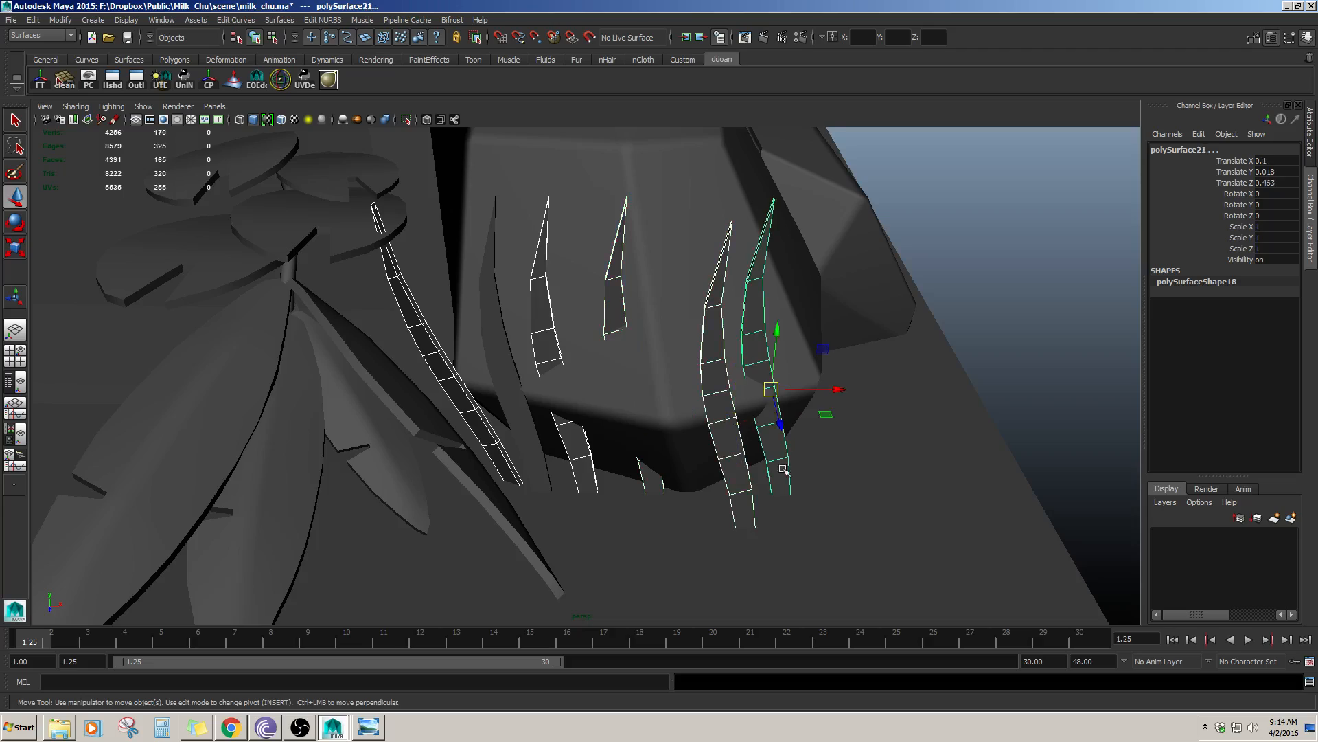
left_click_drag(783, 469, 828, 466, "alt")
key("Delete")
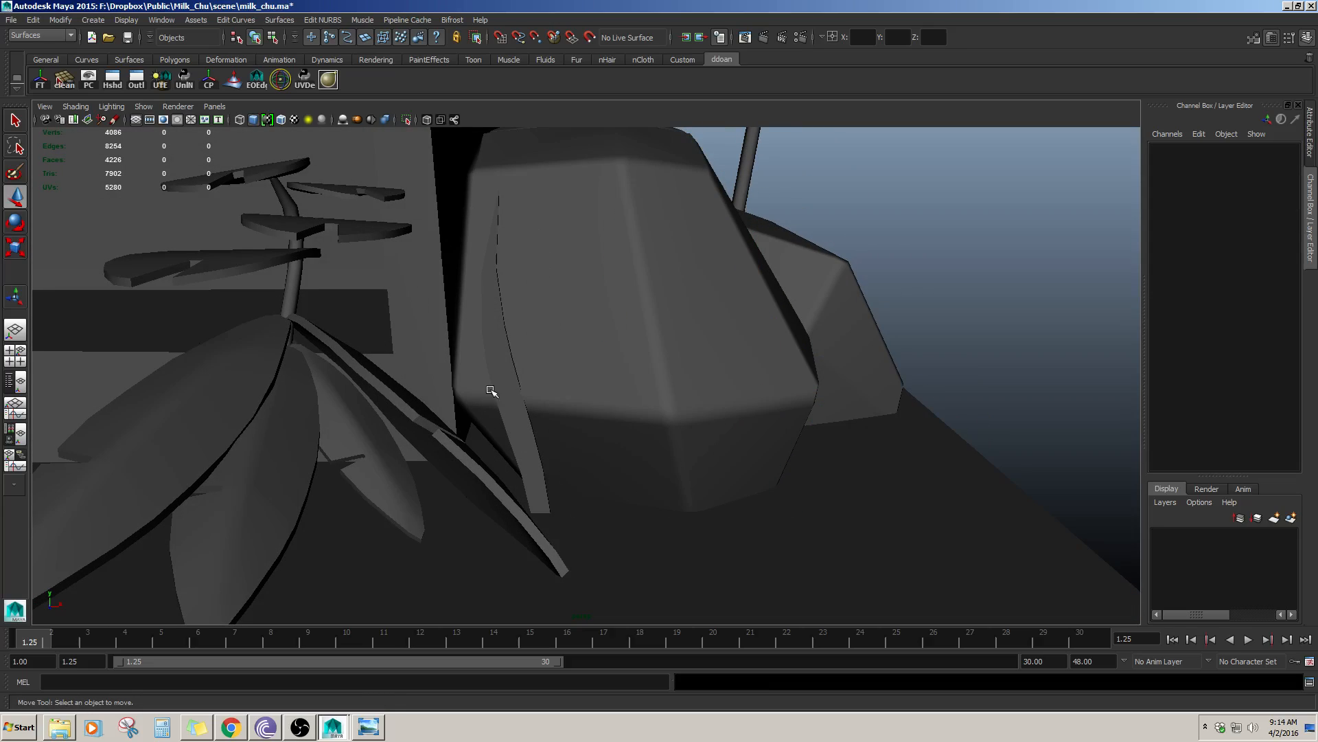
- Select the remaining blade and move its pivot down to the blade's base, working in wireframe
left_click(508, 424)
left_click_drag(508, 424, 573, 529, "alt")
key("4")
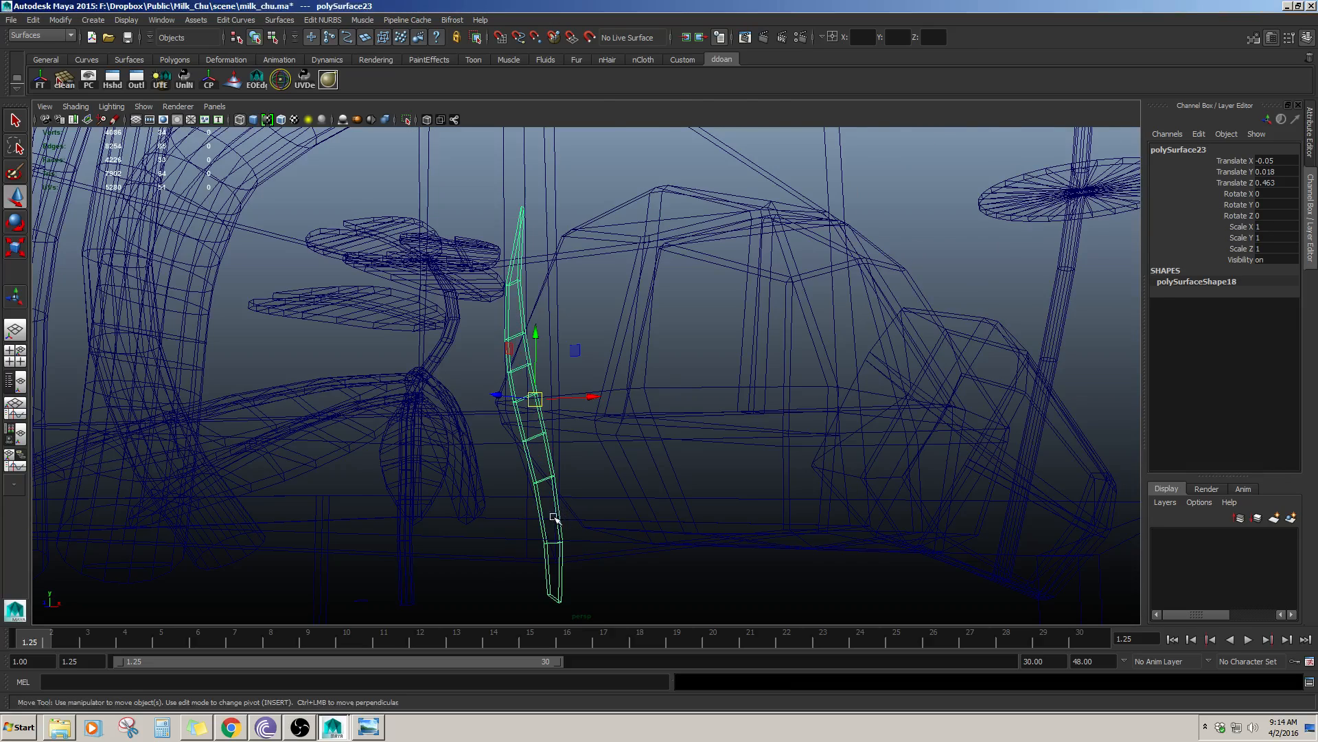
key("space")
key("space")
key("Insert")
left_click_drag(569, 445, 553, 623, "alt")
key("Insert")
right_click_drag(626, 505, 607, 500, "alt")
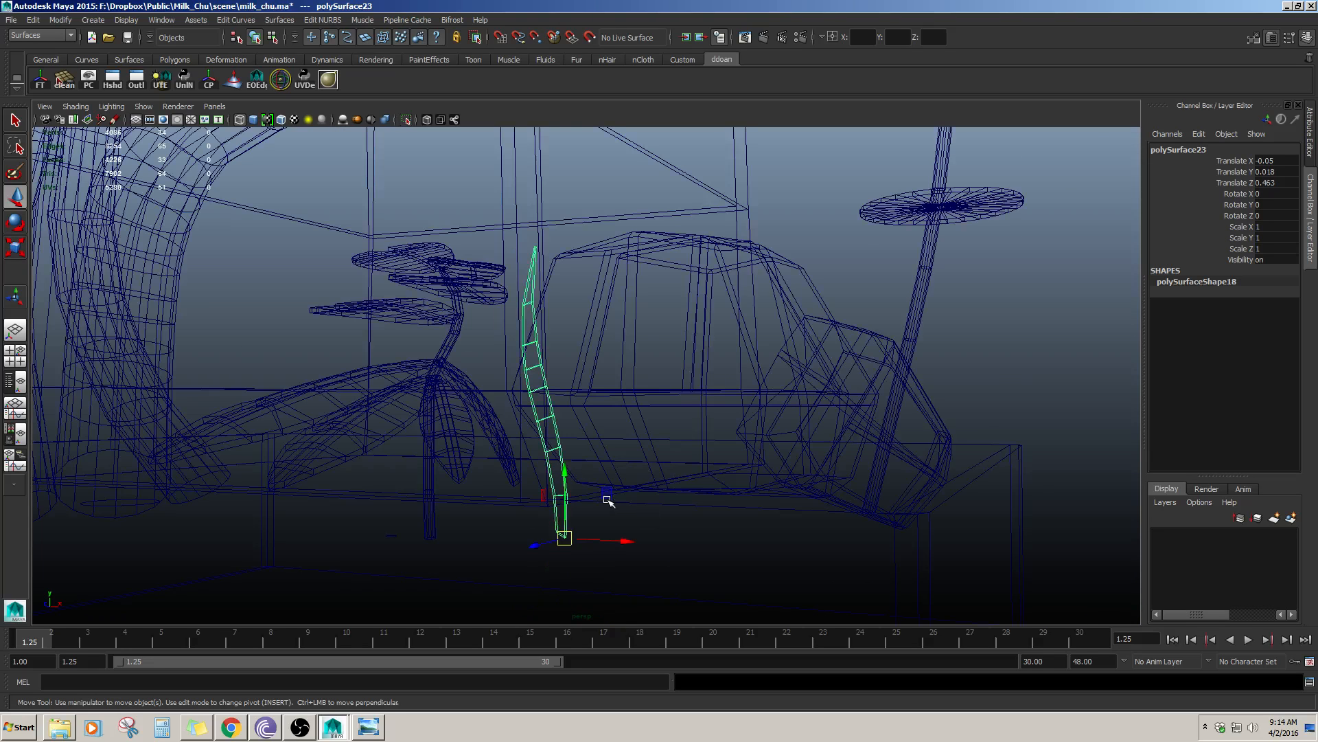
- Return to shaded display, raise the blade to about Y 0.042 and rotate it to about 8.986, -12.586, -3.709
key("5")
mouse_move(562, 459)
left_mouse_down()
mouse_move(567, 410)
mouse_move(591, 498)
mouse_move(616, 492)
mouse_move(548, 492)
mouse_move(534, 447)
mouse_move(547, 458)
left_mouse_up()
key("e")
mouse_move(628, 499)
left_mouse_down("alt")
mouse_move(657, 463)
mouse_move(592, 510)
mouse_move(645, 506)
mouse_move(595, 517)
mouse_move(618, 505)
left_mouse_up("alt")
- Duplicate the blade, shift the copy to about X -0.042 and rotate it away from the original
key("ctrl+d")
key("w")
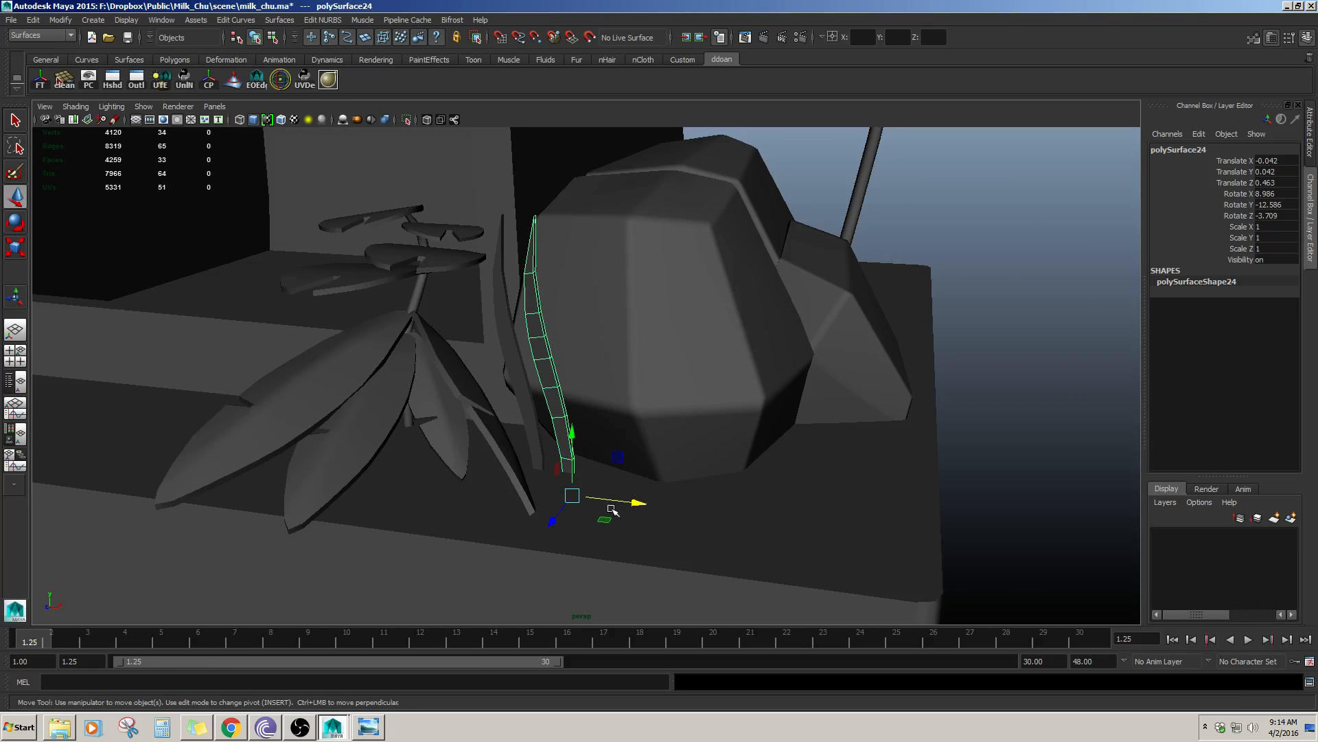
key("e")
left_click_drag(568, 536, 586, 490)
key("w")
left_click(580, 468)
left_click(620, 502)
left_click(576, 453)
- Refine the copied blade's rotation and position beside the original and scale it to about 0.857
left_click_drag(587, 489, 500, 478, "alt")
left_click_drag(499, 479, 533, 426, "alt")
key("e")
key("w")
key("r")
key("w")
- Duplicate the original tall blade again and move the copy along X to about -0.036 beside the large rock
left_click(927, 356)
left_click(535, 408)
left_click_drag(607, 489, 646, 497)
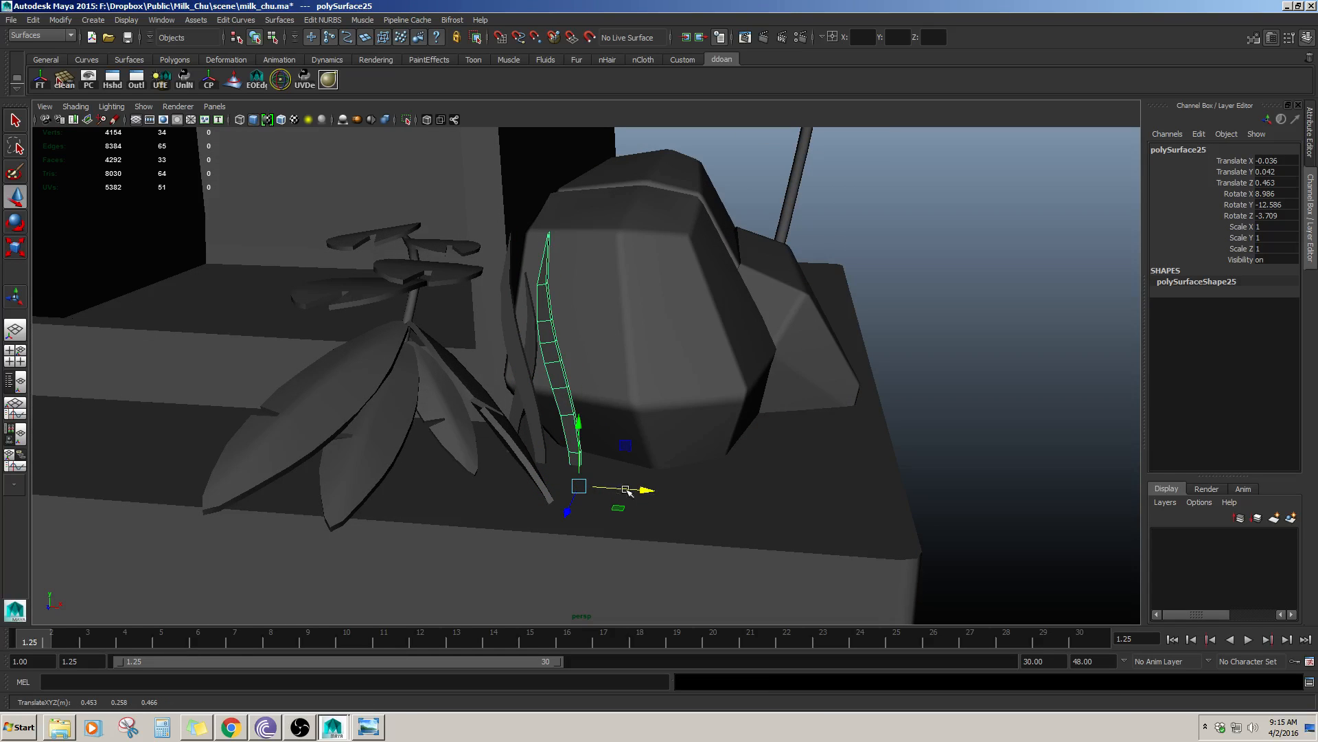
- Rotate the new blade upright, scale it to about 0.765 and reposition it in front of the rock
key("e")
left_click_drag(588, 521, 575, 484)
key("w")
key("e")
key("w")
key("r")
key("w")
- Duplicate the small blade and rotate the copy to about 156.702, 5.777, 166.237 so it leans toward the rock
key("ctrl+d")
key("e")
key("w")
key("e")
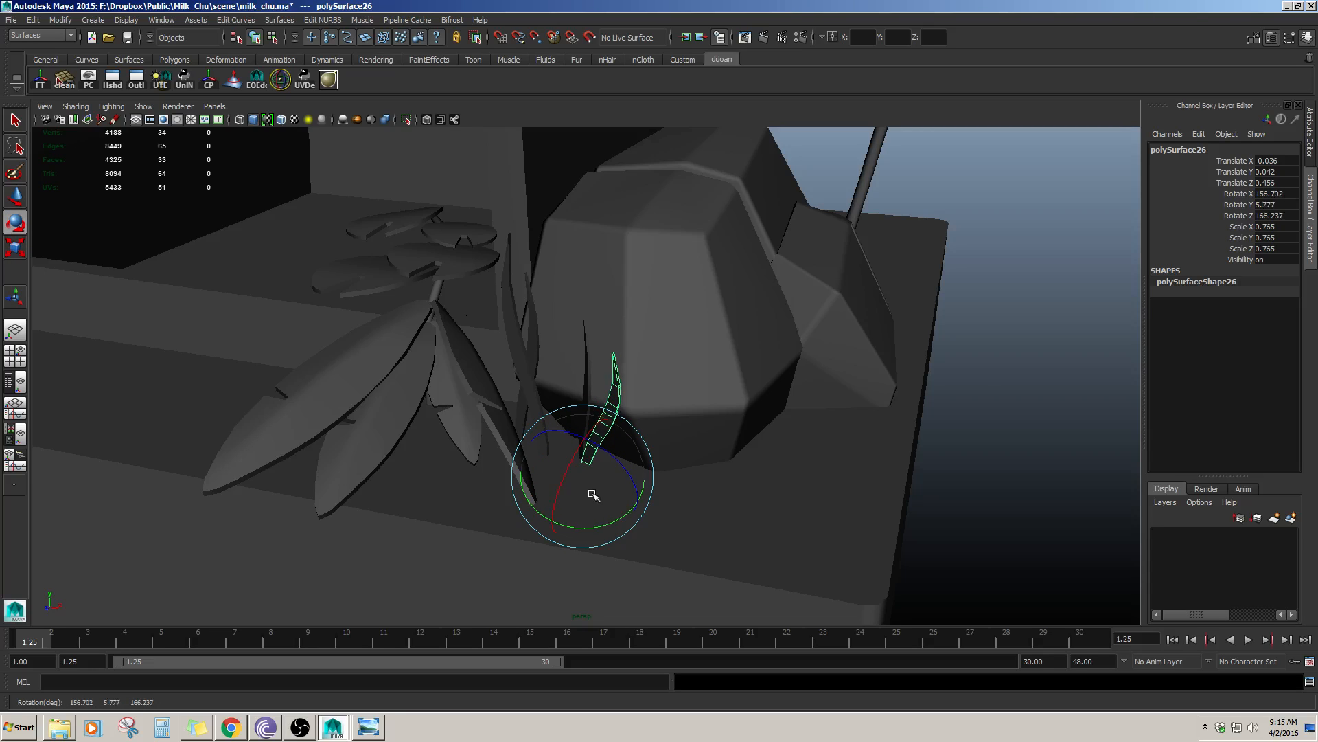
- Duplicate another small blade, rotate it to about 8.9, 58.078, 7.317, scale it to 0.581 and raise it to about Y 0.055
key("ctrl+d")
left_click_drag(600, 490, 570, 475)
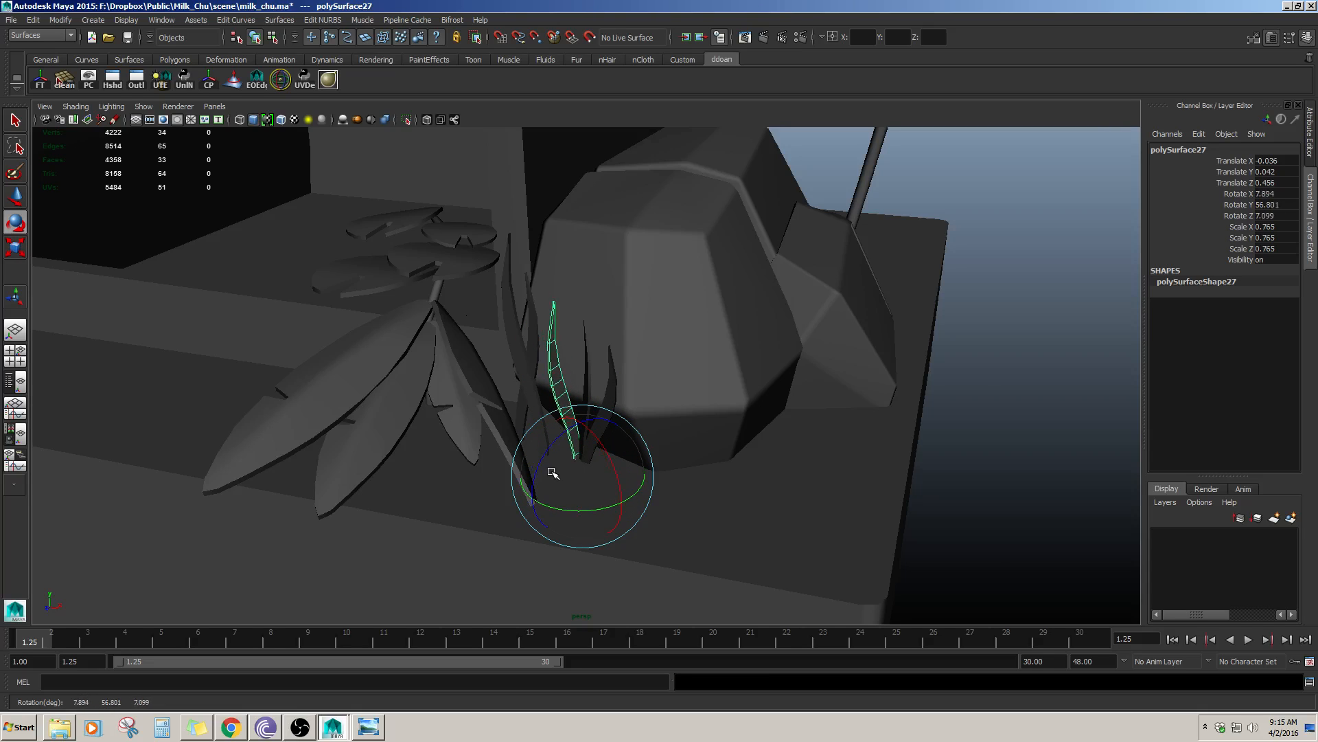
key("r")
left_click_drag(581, 474, 535, 499)
key("w")
left_click_drag(583, 426, 605, 466)
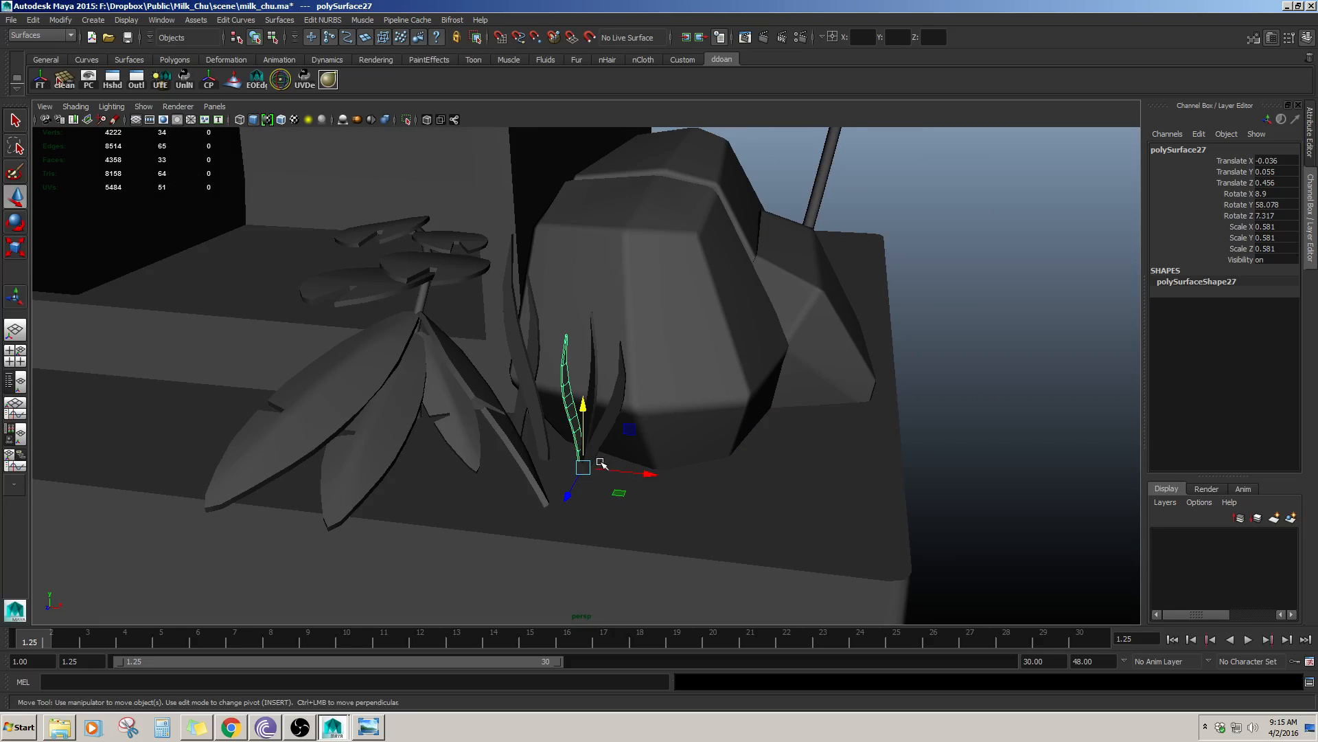
- Select the three small blades, move them to about Z 0.461 and rotate them slightly together
left_click(939, 418)
left_click_drag(886, 429, 659, 458, "alt")
left_click(570, 455)
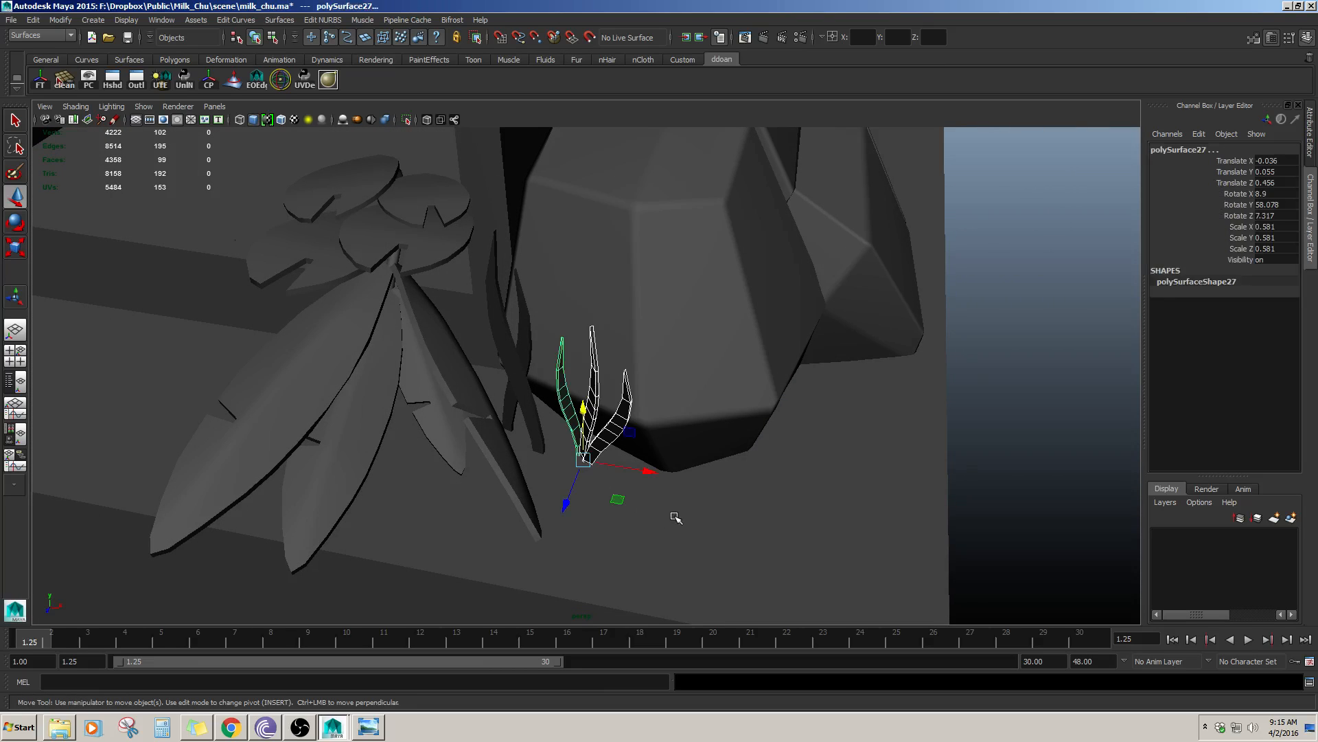
left_click_drag(676, 518, 544, 516, "alt")
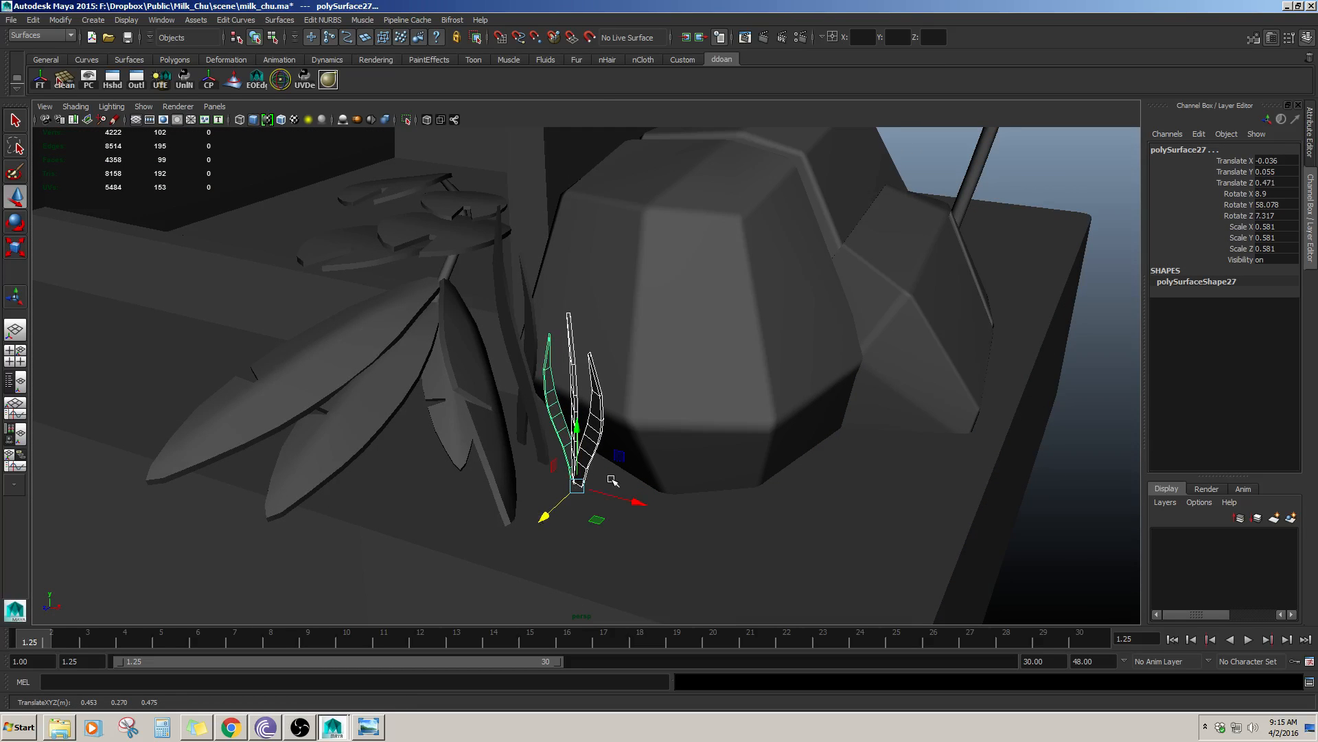
left_click_drag(605, 477, 552, 514, "alt")
key("e")
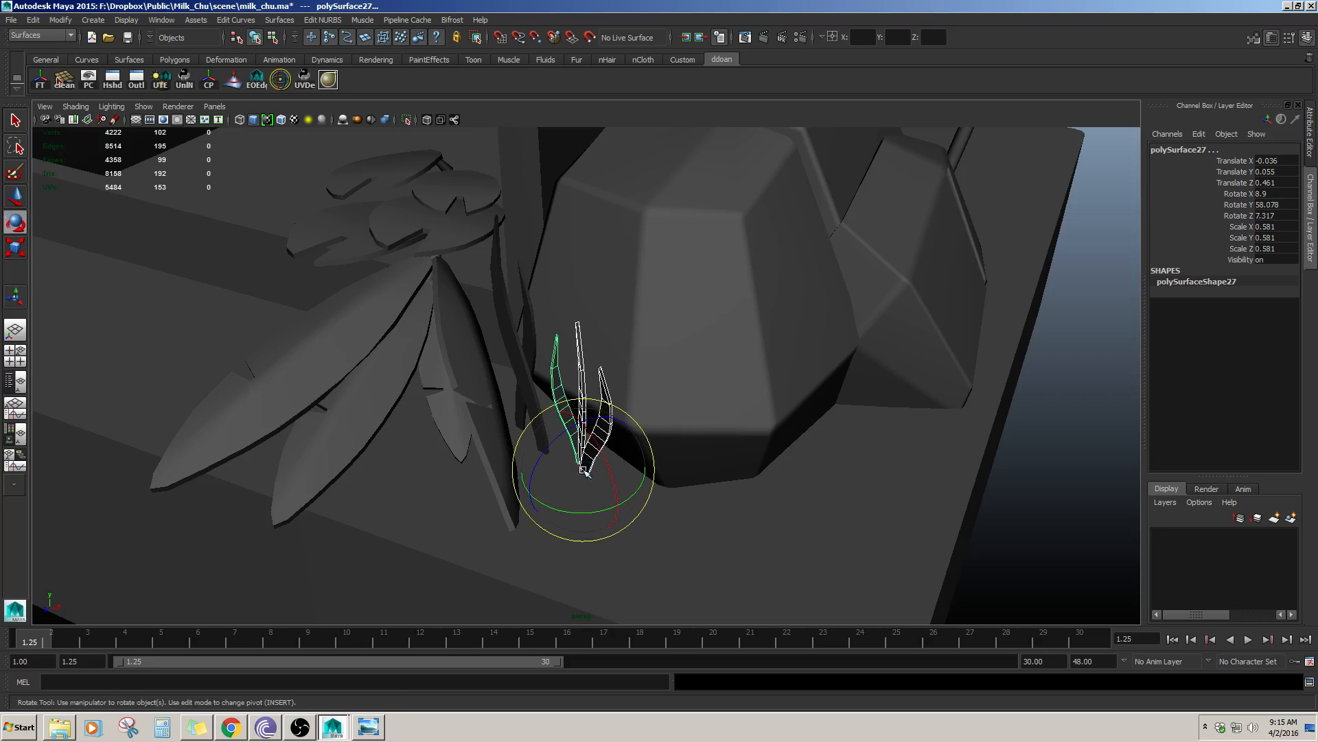
left_click_drag(585, 472, 535, 508)
left_click(549, 481)
key("w")
- Rotate the 0.857-scale blade to about 39.355, 63.241, 38.518 and move it close to the tall blade, about X -0.087, Z 0.412
left_click(532, 412)
left_click_drag(532, 412, 506, 464, "alt")
key("e")
key("w")
key("e")
key("w")
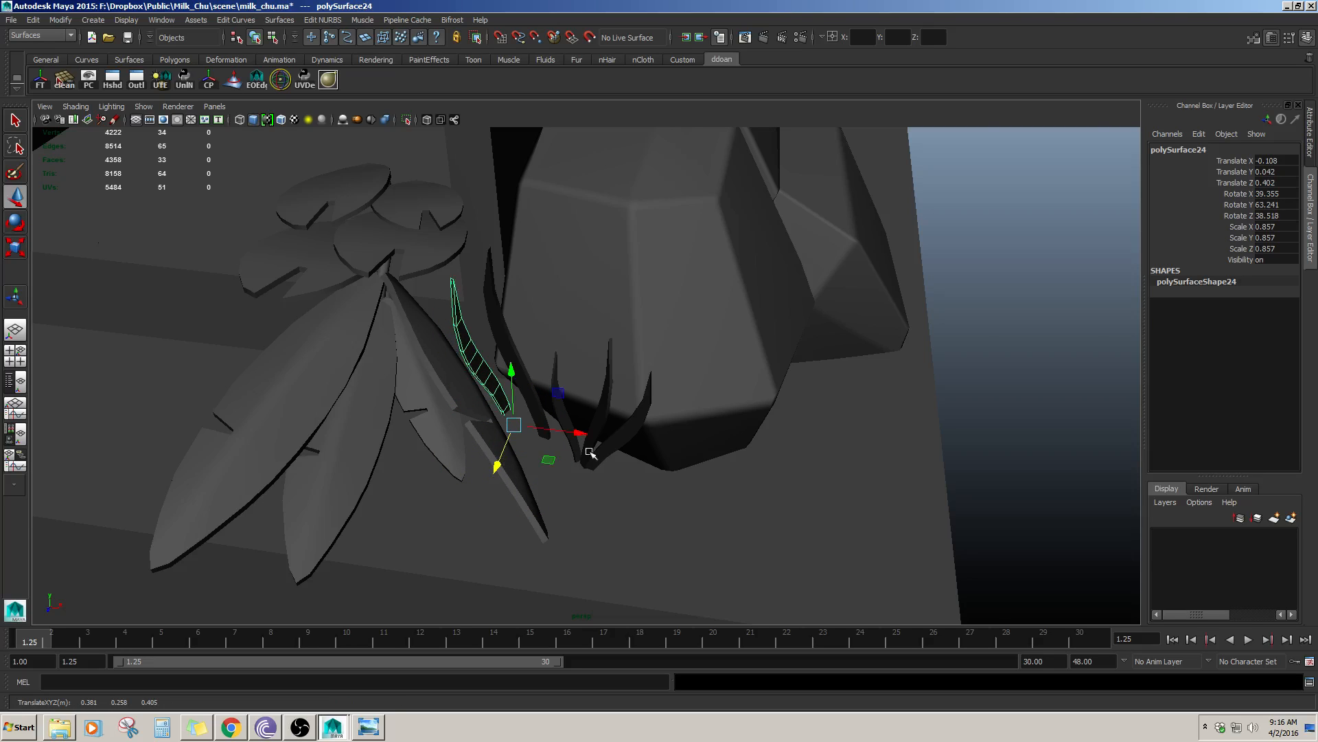
left_click_drag(583, 437, 598, 447)
left_click_drag(508, 472, 600, 449)
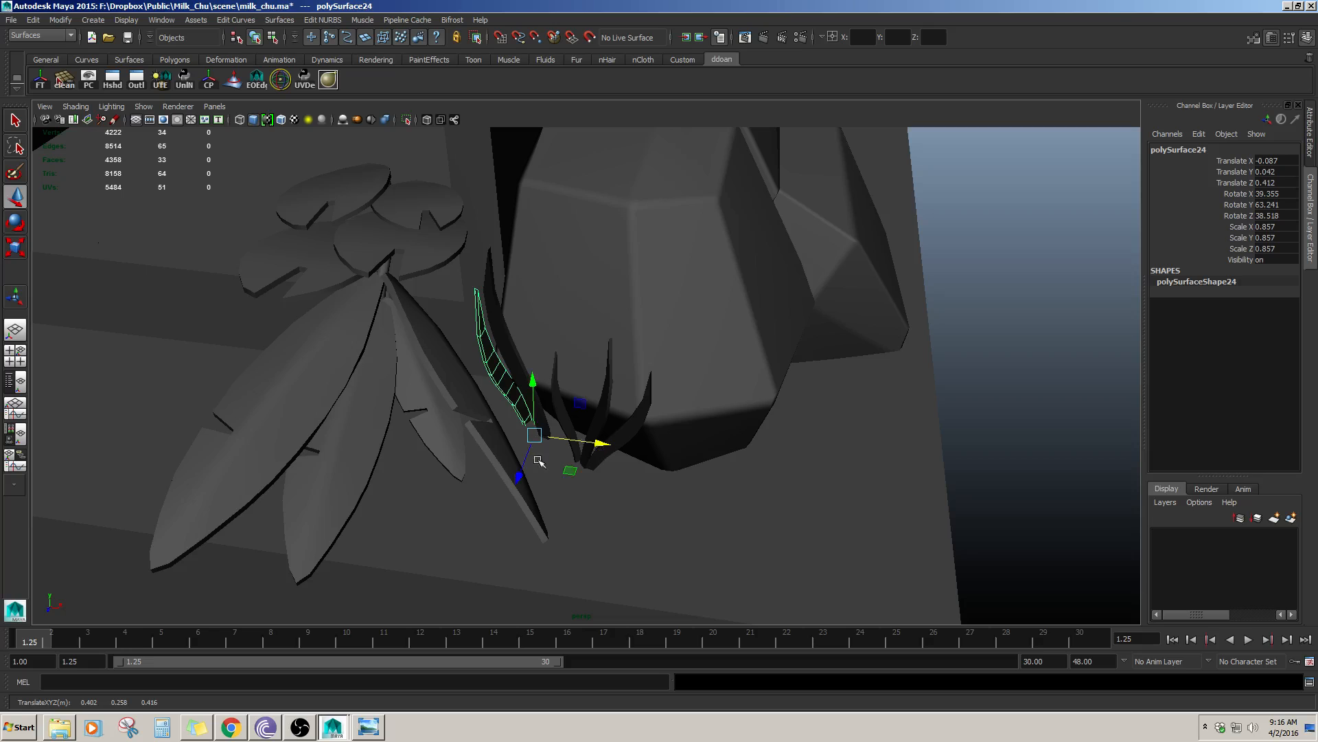
left_click_drag(524, 471, 662, 432)
- Duplicate the three small blades together and move the copies along X to about 0.068 in front of the large rock
left_click(1015, 403)
left_click_drag(1016, 403, 738, 416, "alt")
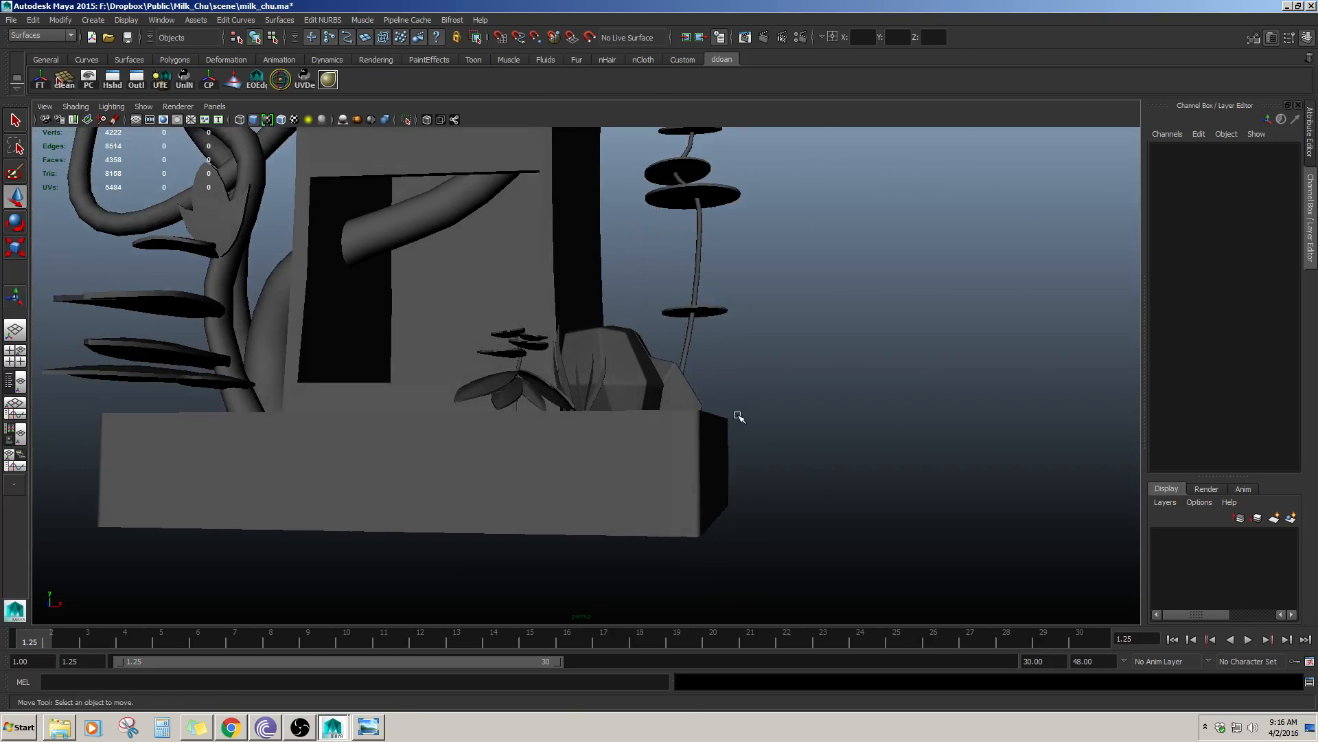
scroll(738, 416, "up", 10)
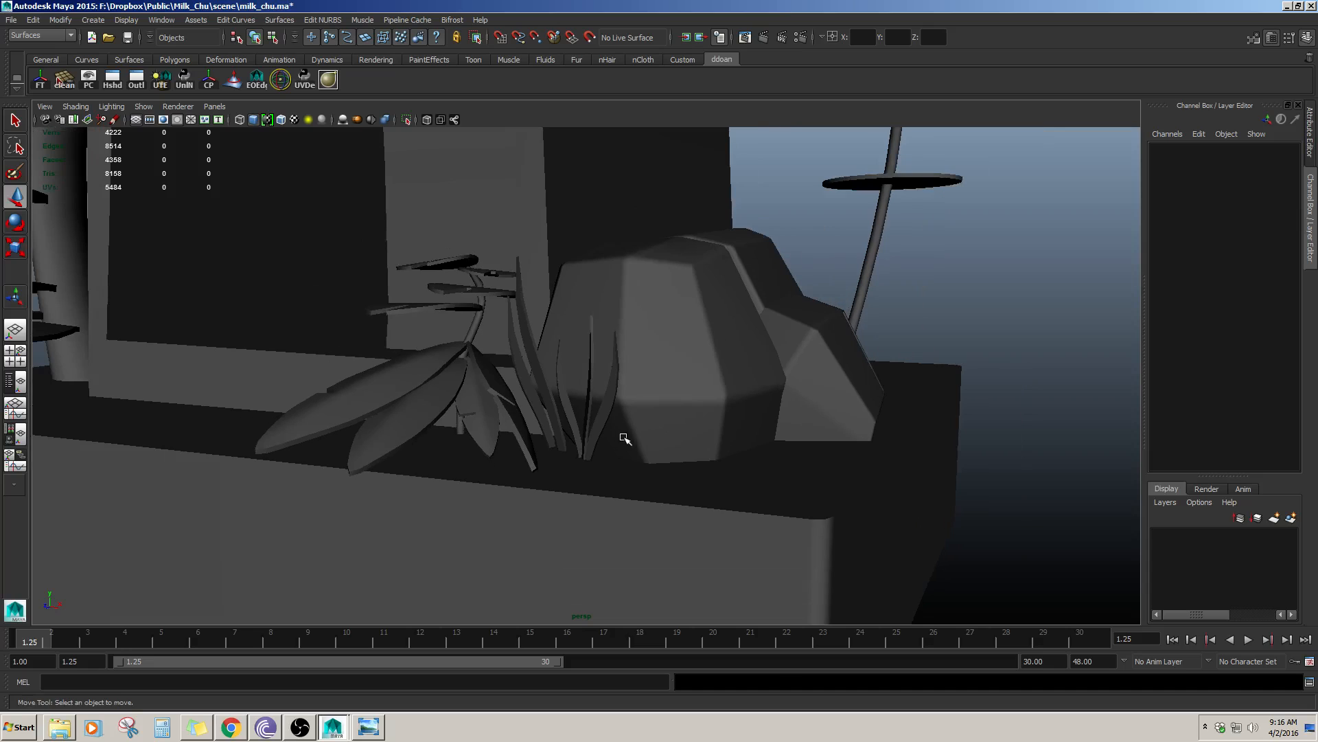
left_click(604, 421)
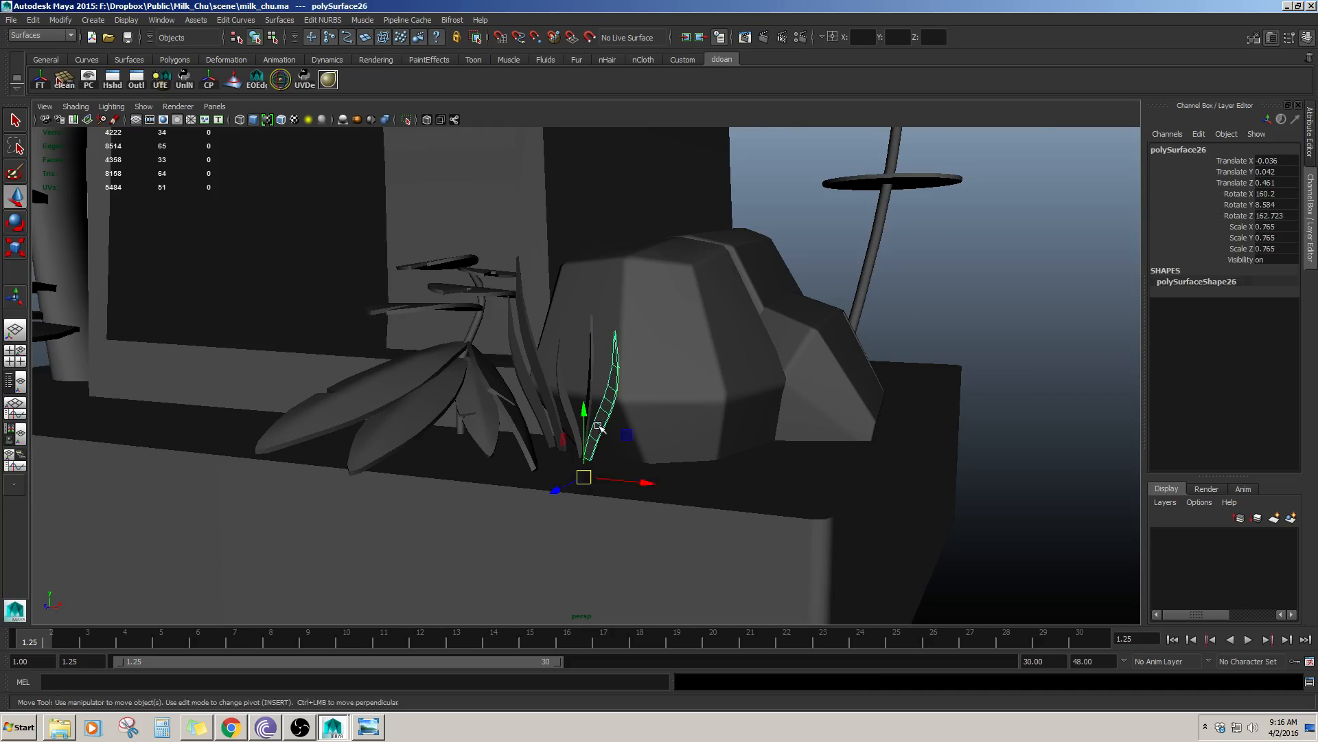
left_click_drag(618, 425, 630, 447, "alt")
left_click_drag(791, 445, 740, 473, "alt")
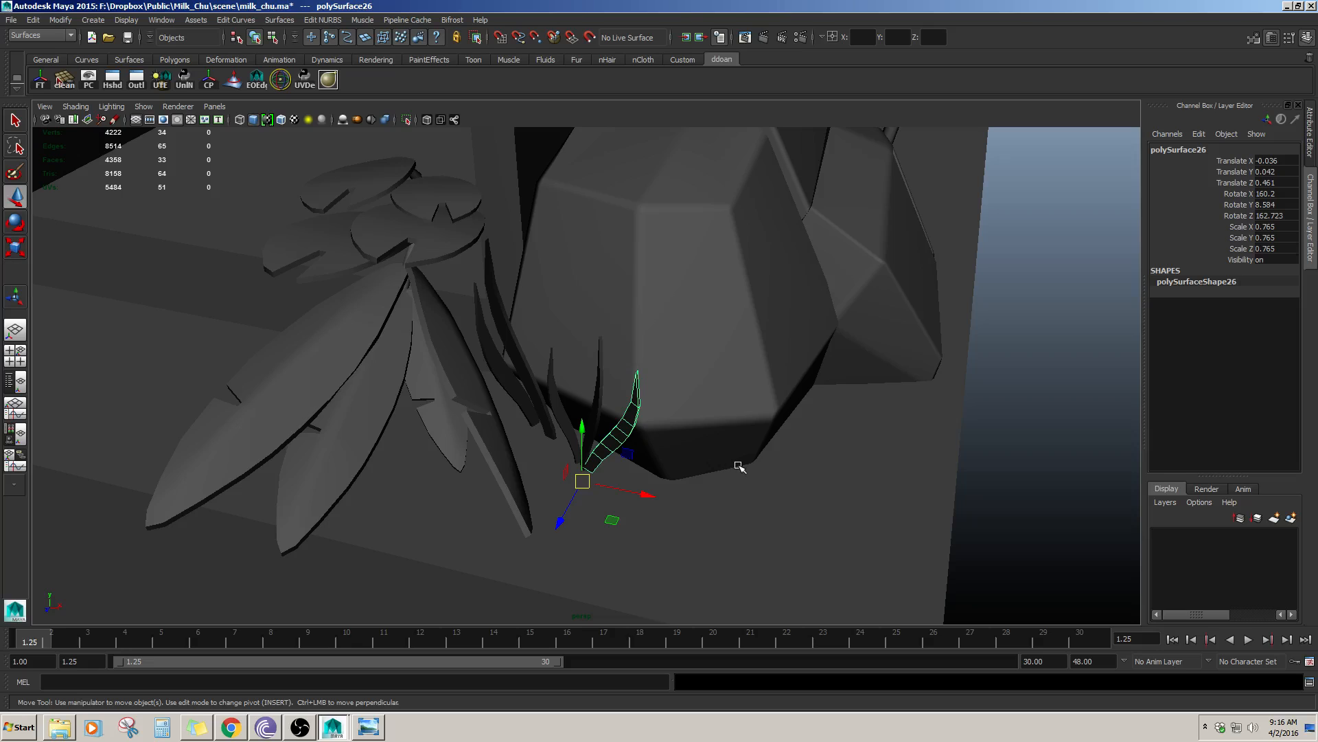
left_click(596, 416, "shift")
left_click(563, 414, "shift")
key("ctrl+d")
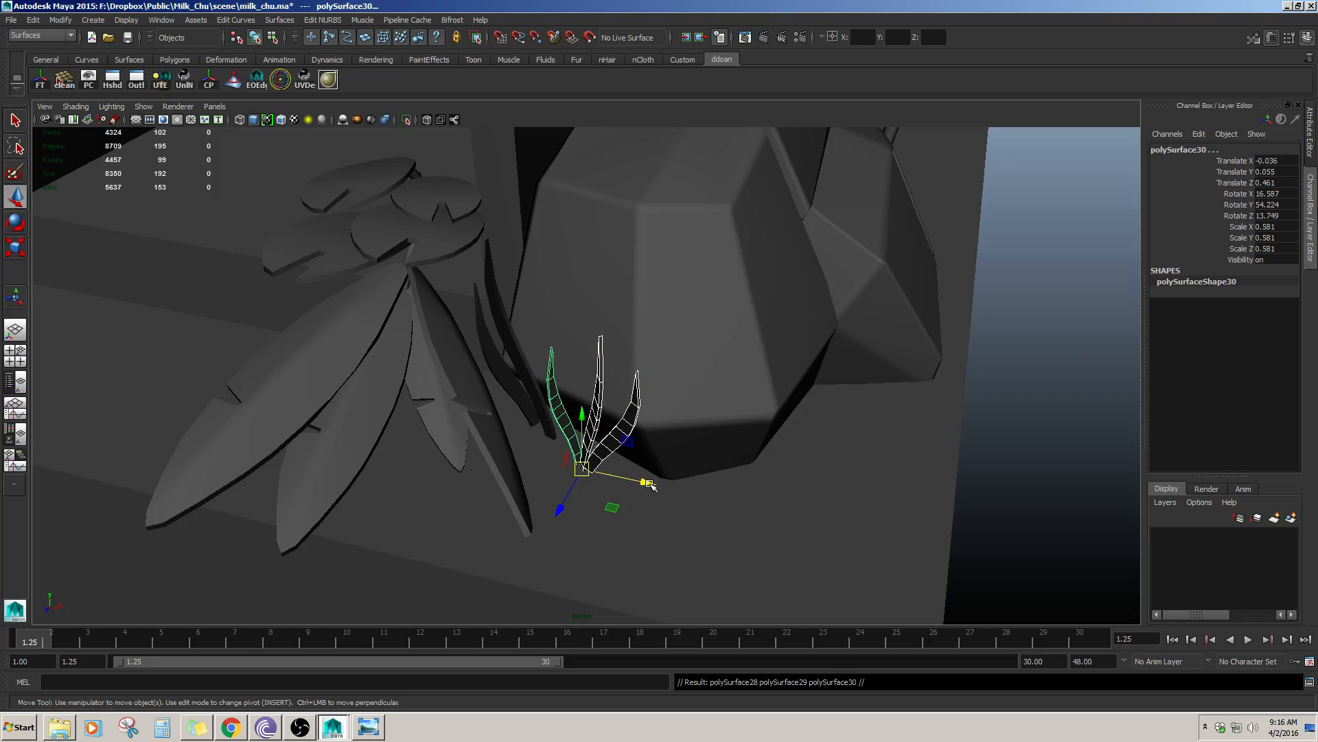
left_click_drag(647, 481, 782, 494)
- Rotate the three copied blades together to vary them from the first small tuft
key("e")
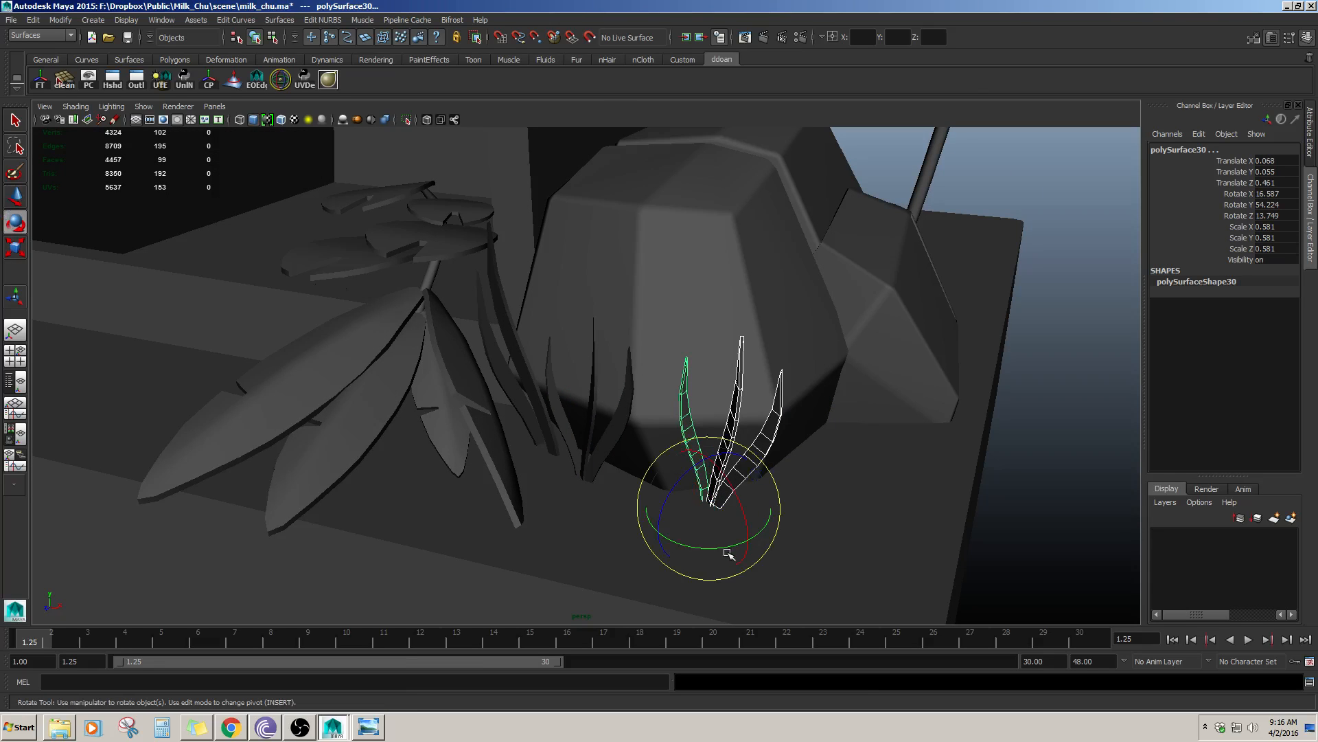
left_click_drag(726, 547, 765, 535)
key("w")
- Duplicate one blade of the new tuft, rotate it to about 29.872, 59.277, 26.289 and move it to X 0.079, Z 0.481
left_click(731, 479)
key("ctrl+d")
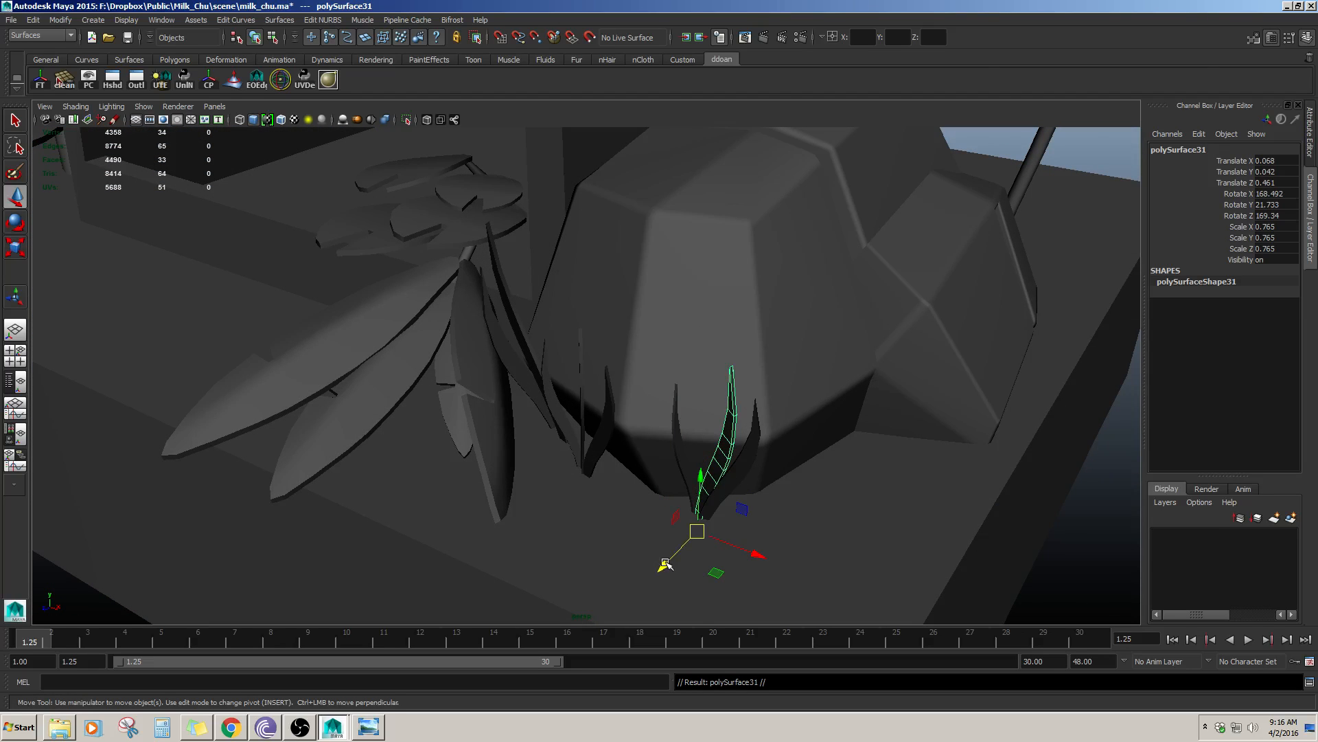
left_click_drag(665, 563, 723, 531)
key("e")
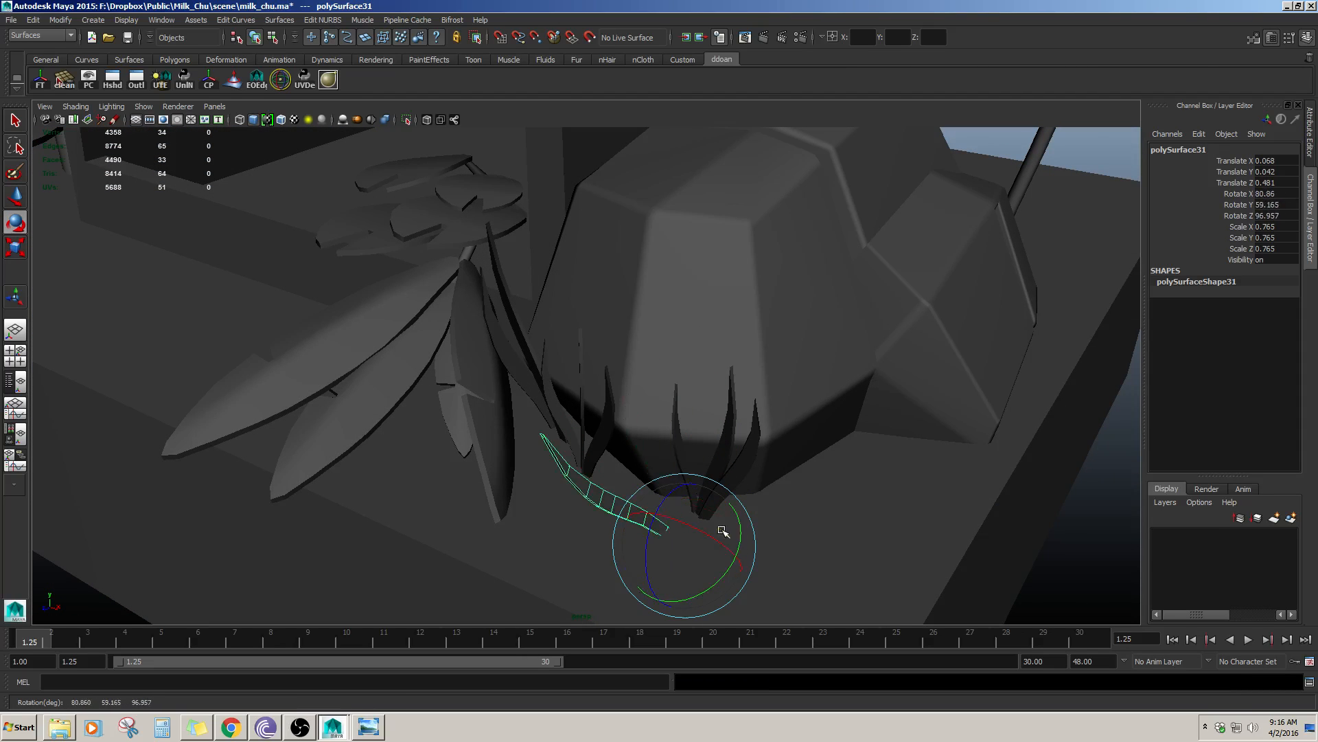
left_click_drag(731, 479, 646, 520)
key("w")
left_click_drag(750, 573, 760, 577)
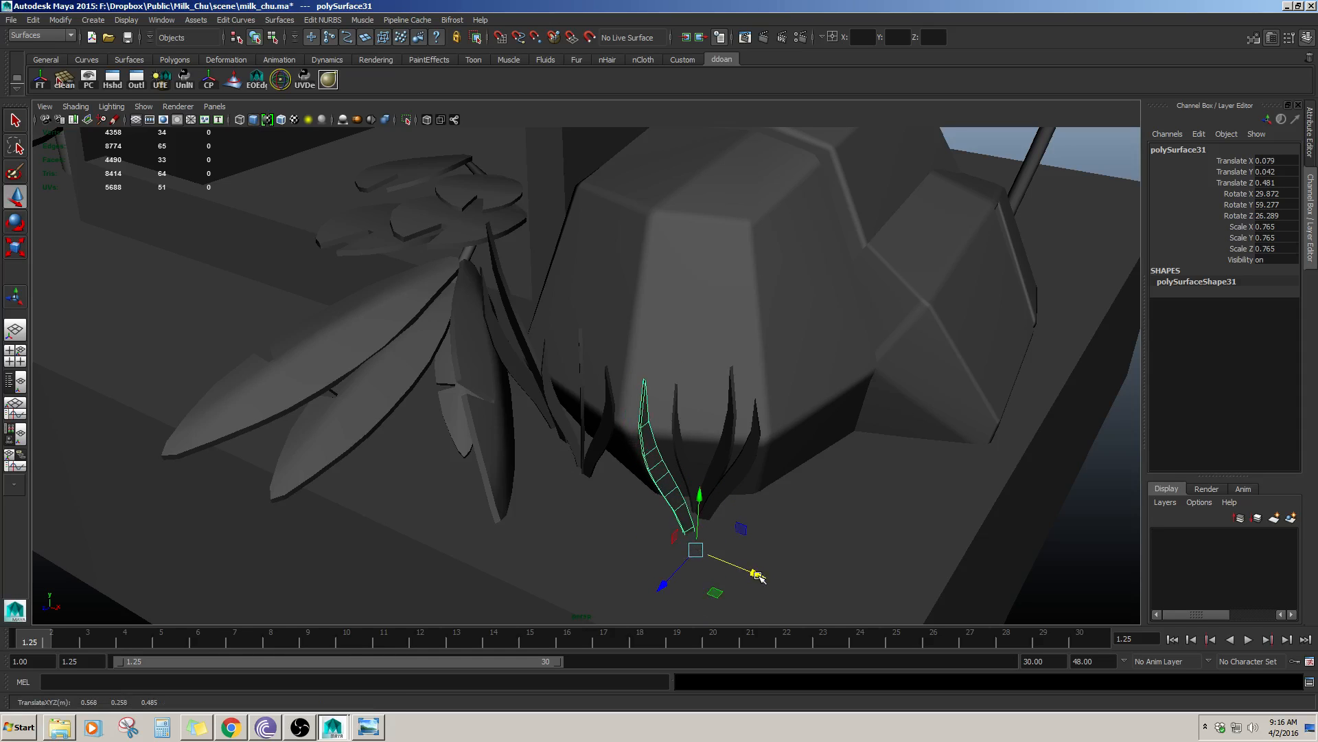
- Move the outer blade along Z into the second tuft and scale its four blades down together, the three longer ones to 0.594
left_click_drag(662, 588, 696, 437)
left_click(755, 425, "shift")
left_click(732, 412, "shift")
left_click(679, 395, "shift")
key("r")
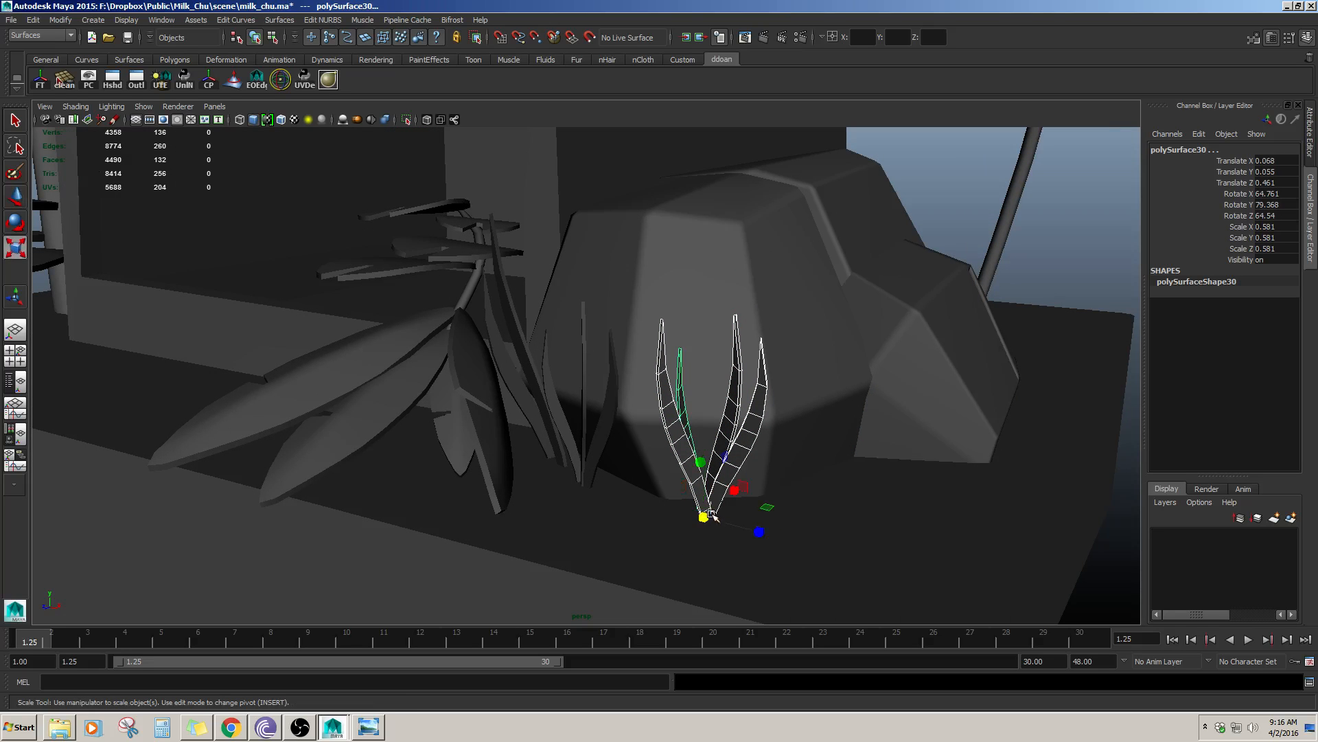
left_click_drag(712, 516, 683, 517)
key("w")
left_click_drag(801, 506, 700, 445, "alt")
left_click(882, 513)
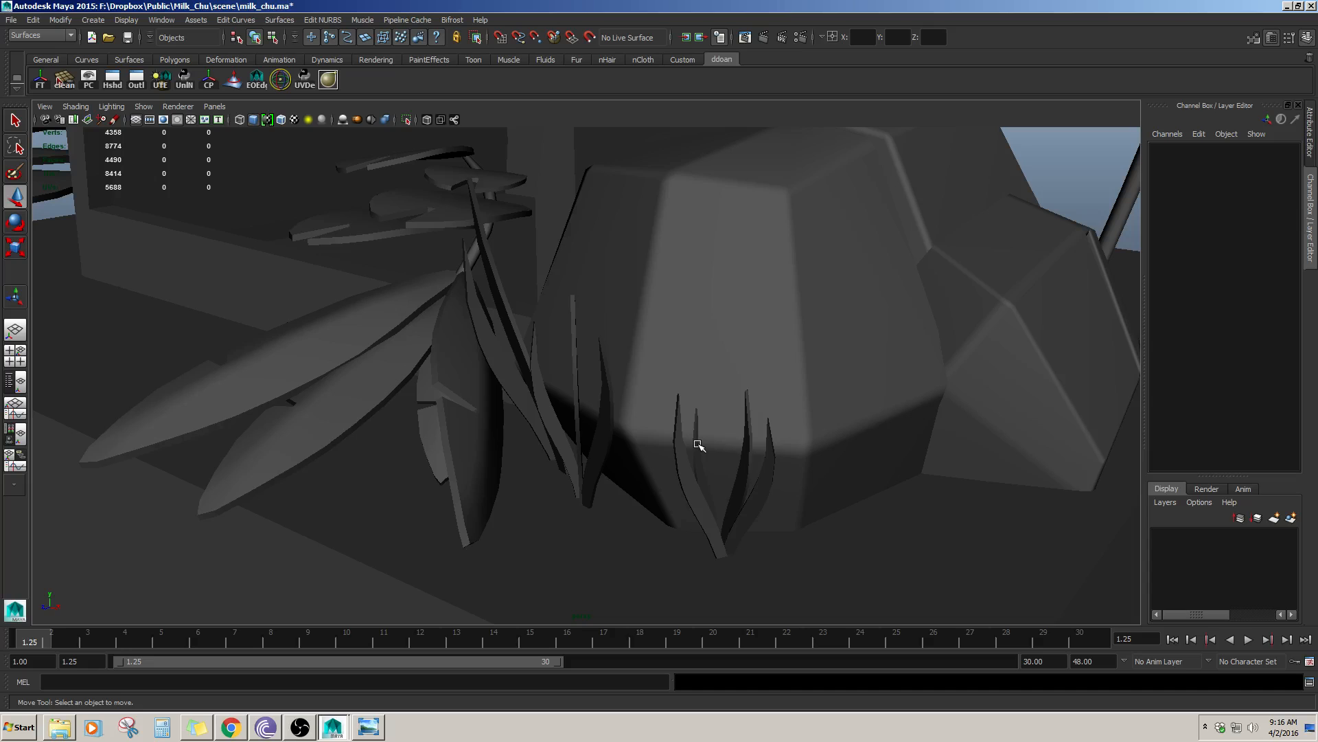
- Scale one curved blade of the second tuft up to about 0.696
left_click(699, 446)
left_click(747, 481)
key("r")
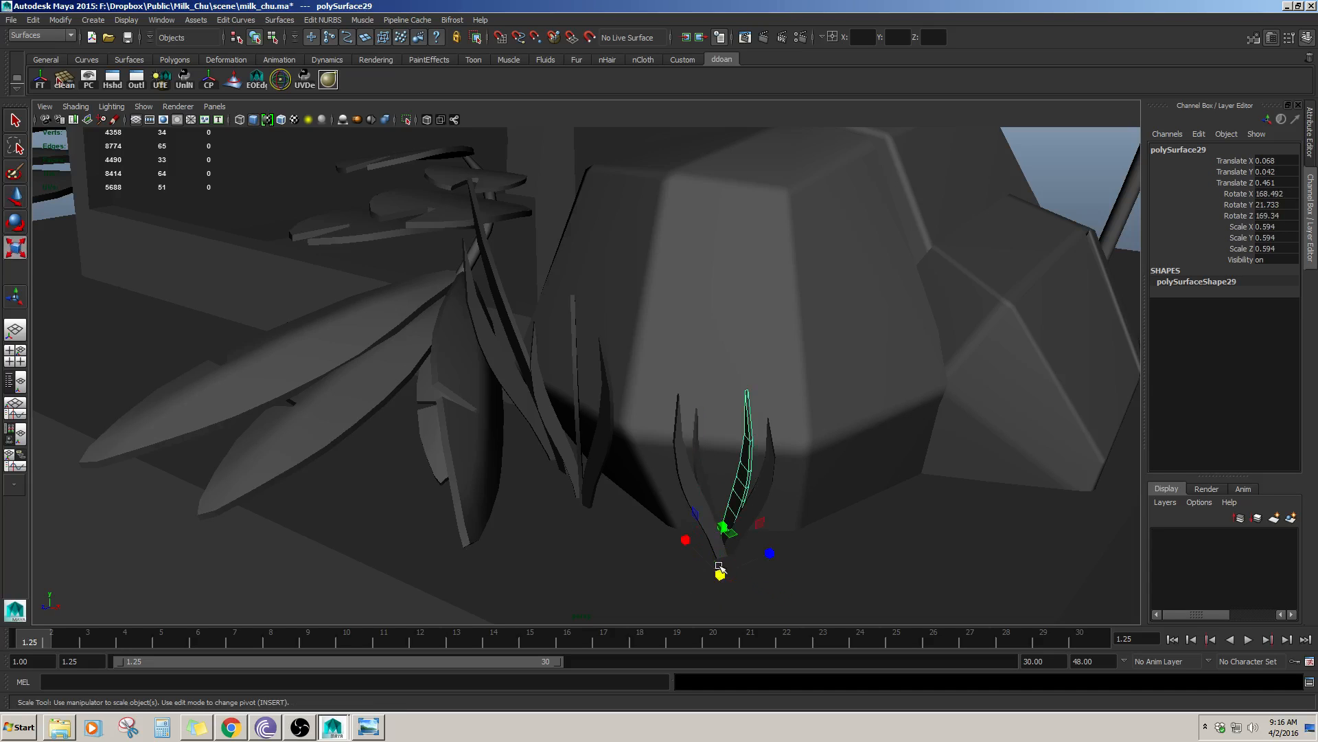
left_click_drag(720, 574, 780, 480)
key("w")
- Move the second tuft's blades together closer to the large rock, to about X 0.06, Z 0.447
left_click(701, 464, "shift")
left_click(701, 462, "shift")
left_click_drag(701, 464, 709, 599, "alt")
left_click_drag(781, 580, 741, 567)
key("e")
key("ctrl+z")
- Rotate the tuft's shortest blade to about 80.094, 72.253, 71.527 and its outer curved blade to about 153.069, -21.392, 169.589
left_click(708, 465)
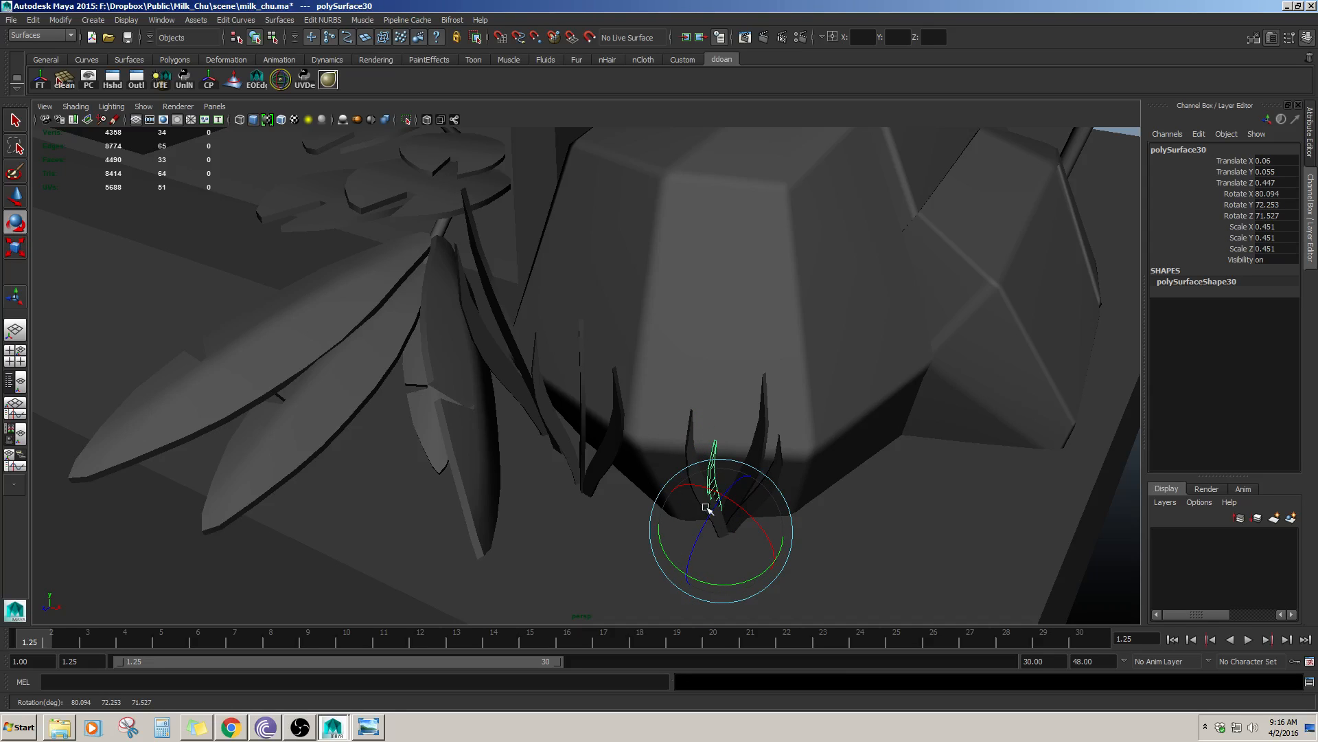
key("w")
key("e")
left_click(764, 458)
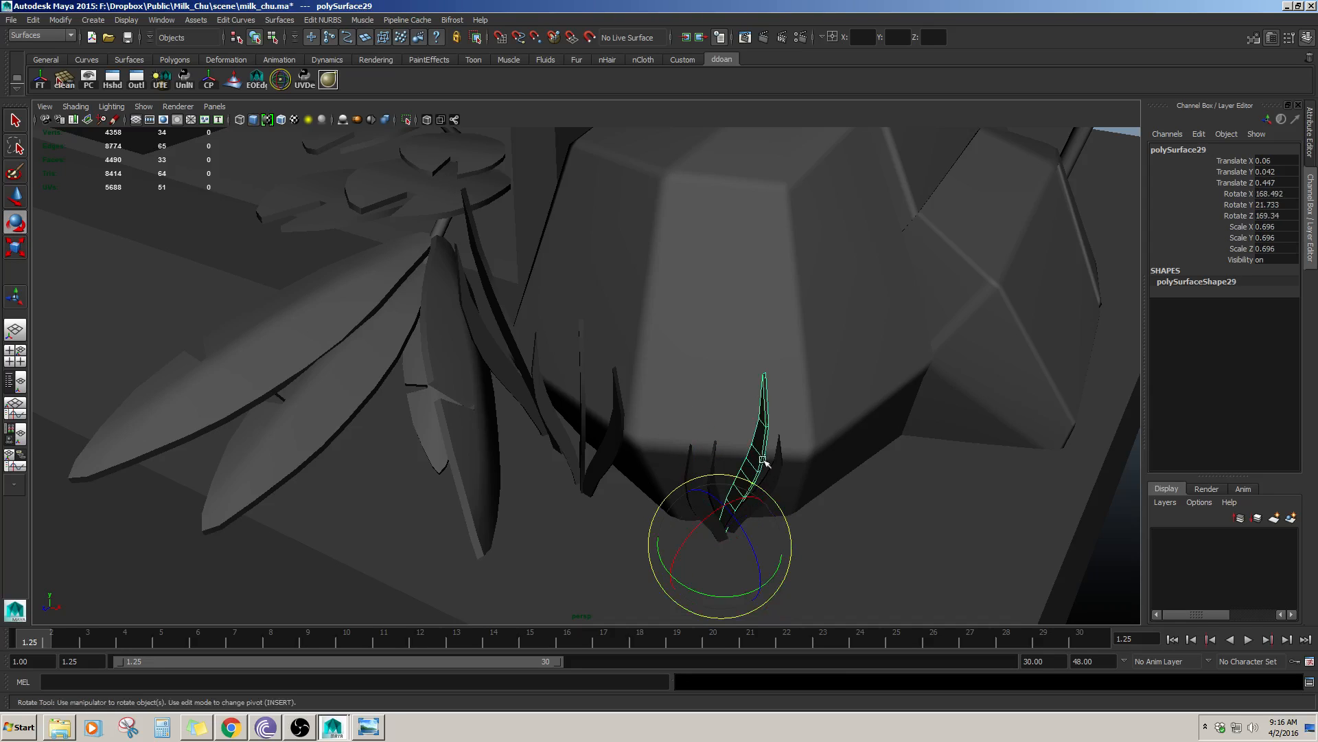
key("w")
key("e")
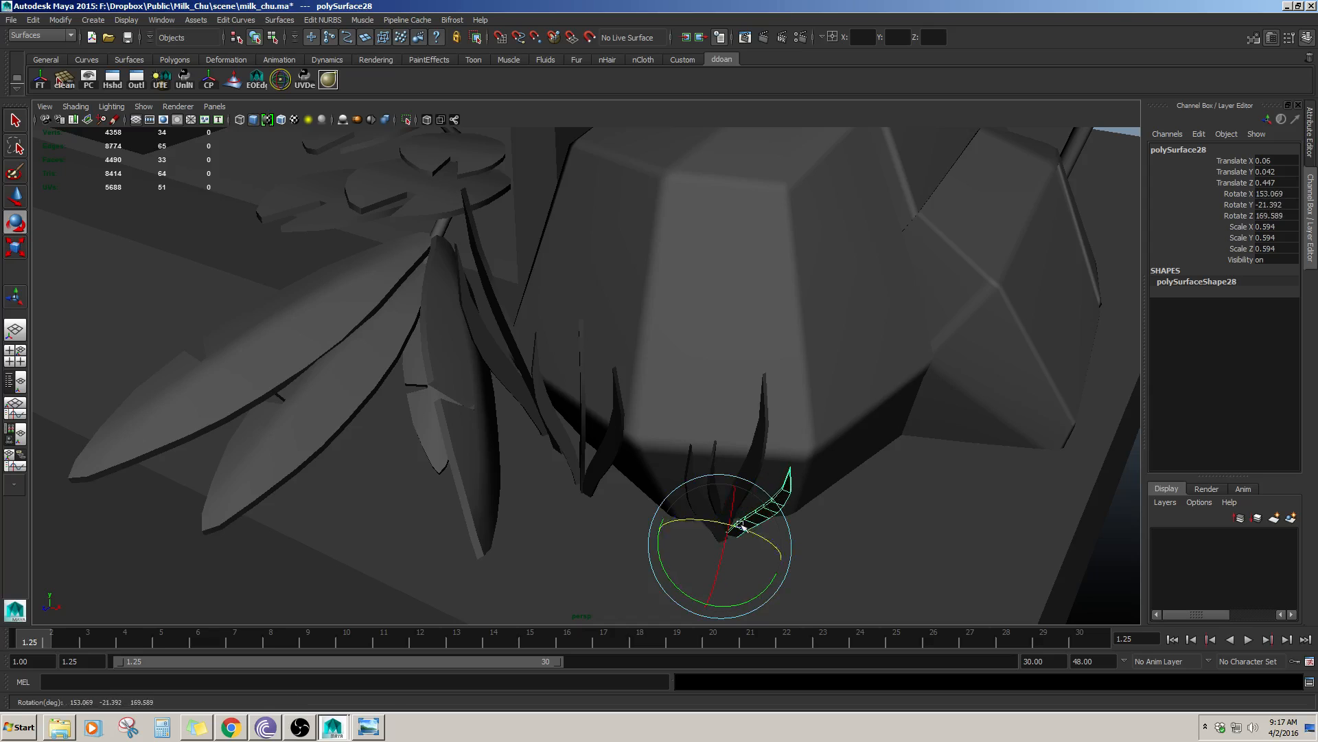
key("w")
left_click_drag(751, 455, 785, 464, "alt")
left_click(1023, 455)
right_click_drag(1023, 455, 768, 494, "alt")
left_click_drag(769, 494, 719, 473, "alt")
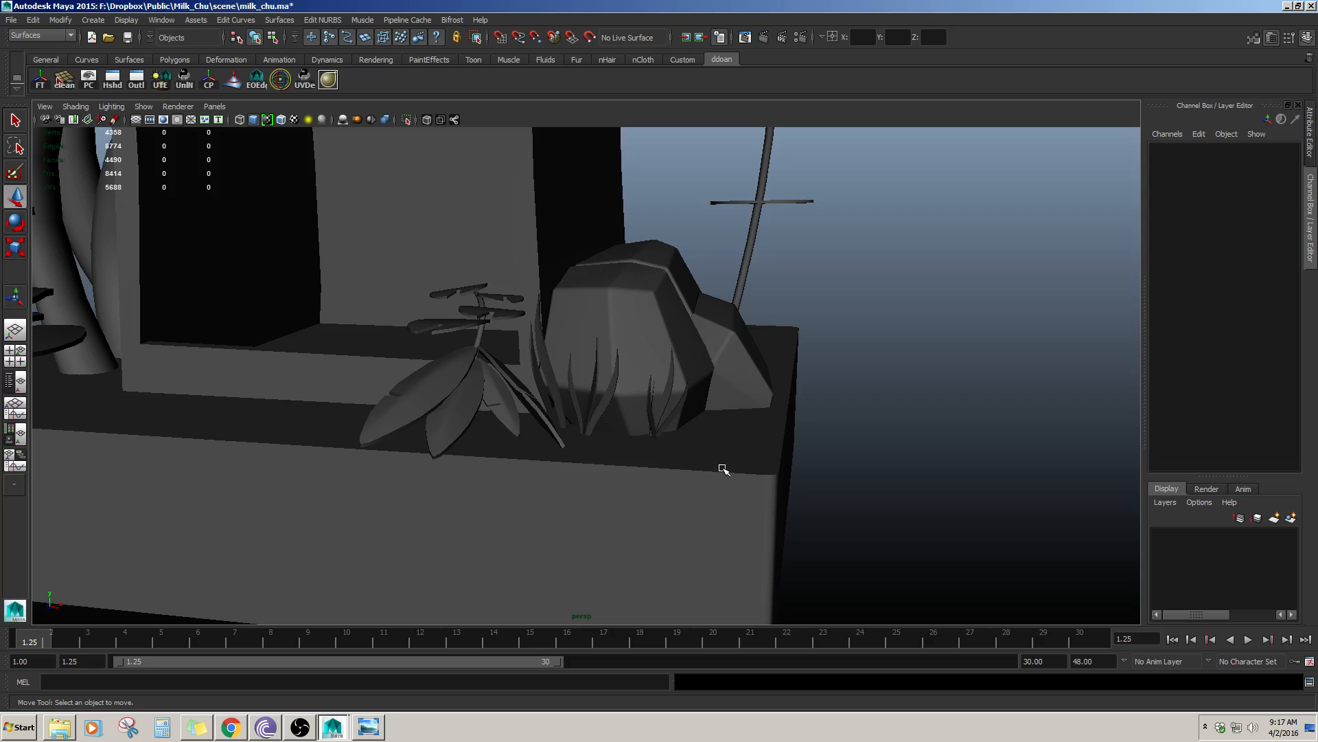
- Duplicate the tuft's shortest blade, move it between the two tufts to about X 0.031, Z 0.468, and rotate it to about 20.054, 28.878, 1.915
right_click_drag(665, 450, 697, 433, "alt")
left_click_drag(698, 433, 653, 429, "alt")
left_click(677, 437)
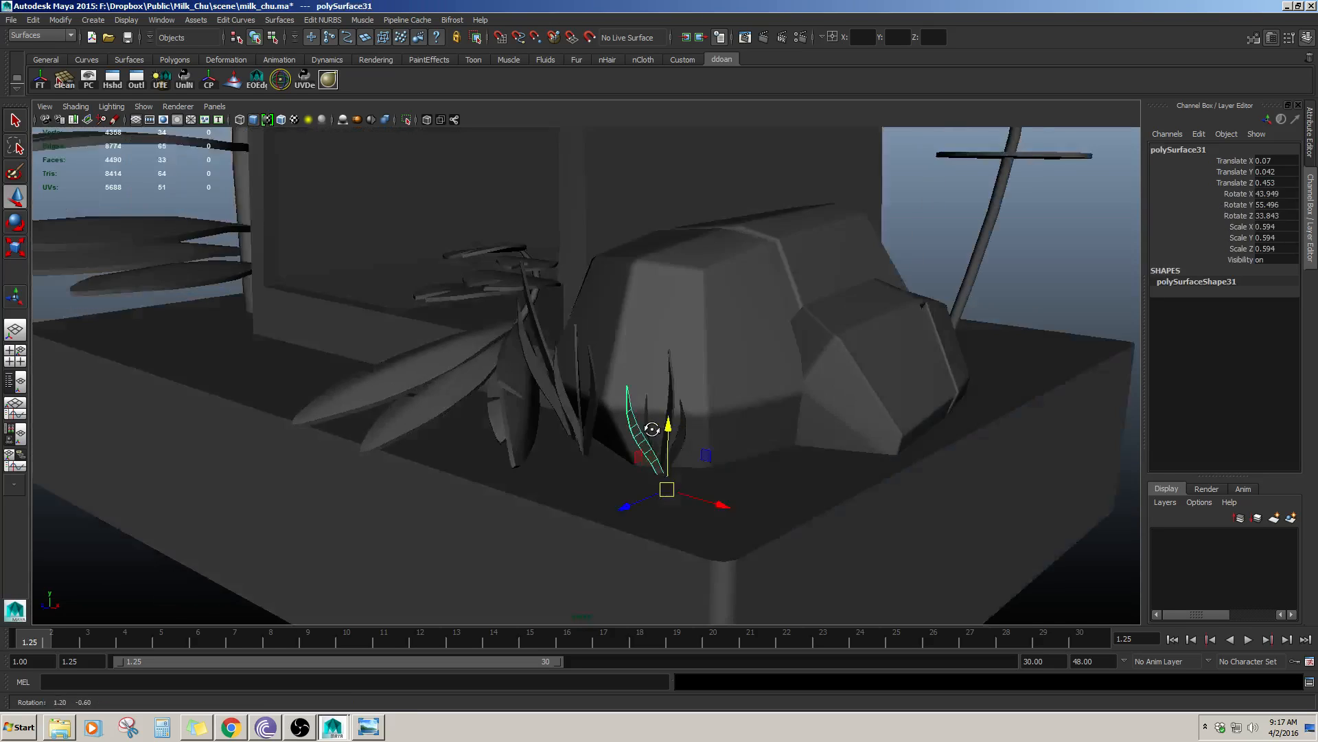
right_click_drag(653, 430, 692, 456, "alt")
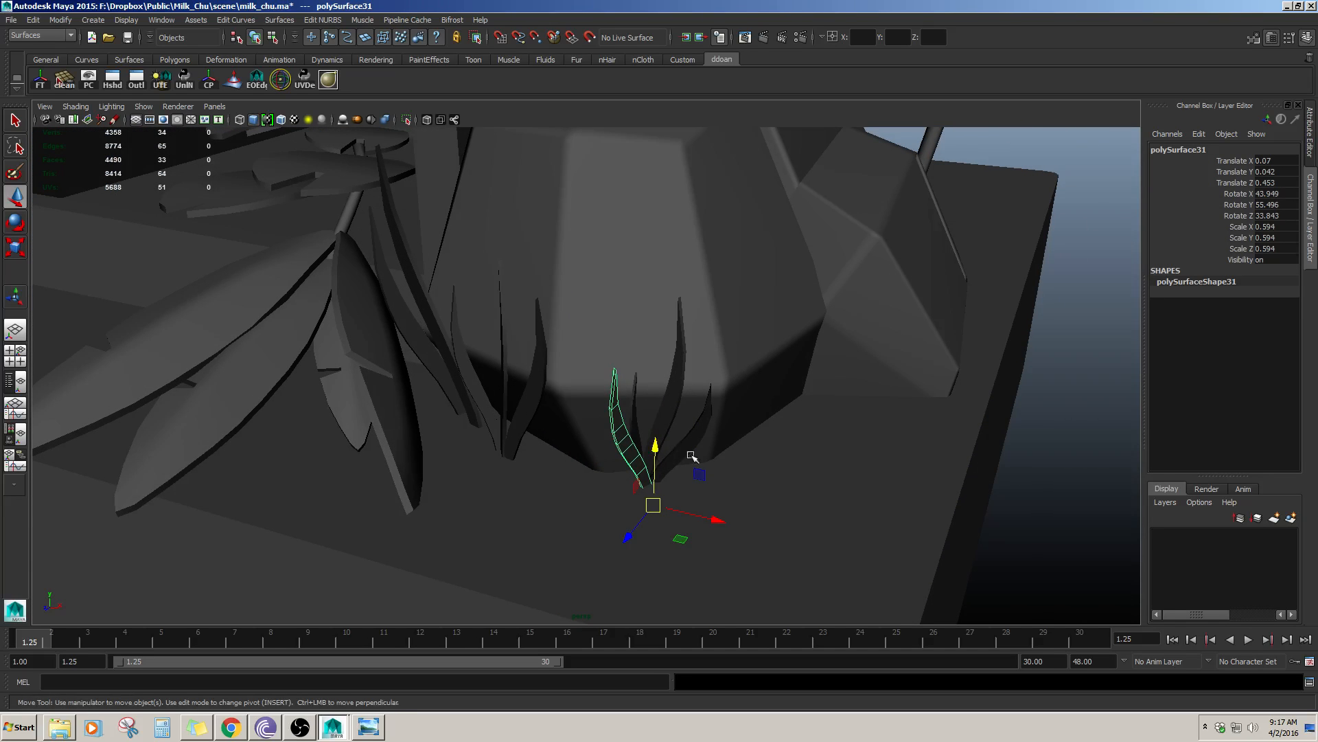
left_click(640, 430)
key("ctrl+d")
left_click_drag(703, 496, 665, 486)
left_click_drag(580, 497, 558, 537)
key("e")
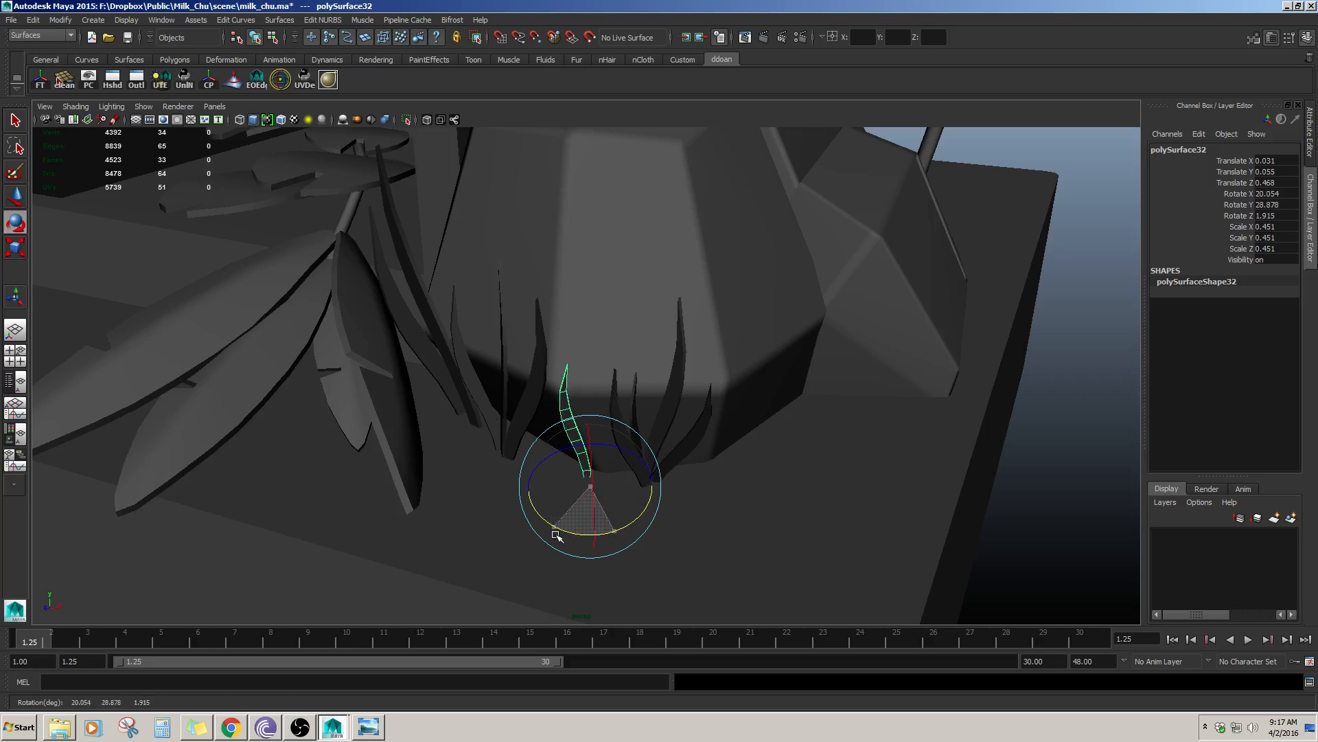
- Scale the copied blade between the tufts down to about 0.274
key("r")
left_click_drag(589, 487, 638, 458)
key("w")
key("f")
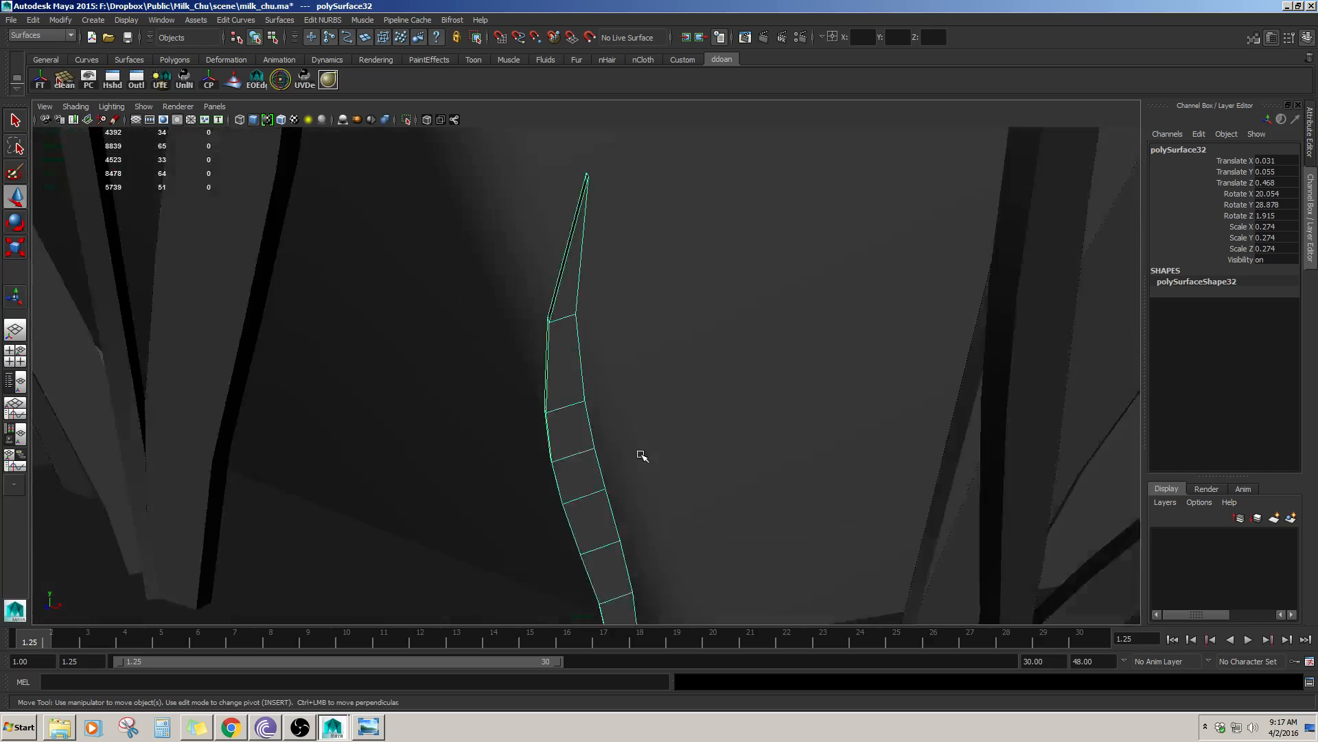
- Duplicate a curved blade of the second tuft, move it beside the tiny blade and scale it down to about 0.359
right_click_drag(641, 456, 576, 458, "alt")
left_click_drag(576, 459, 635, 458, "alt")
left_click_drag(711, 412, 713, 381, "alt")
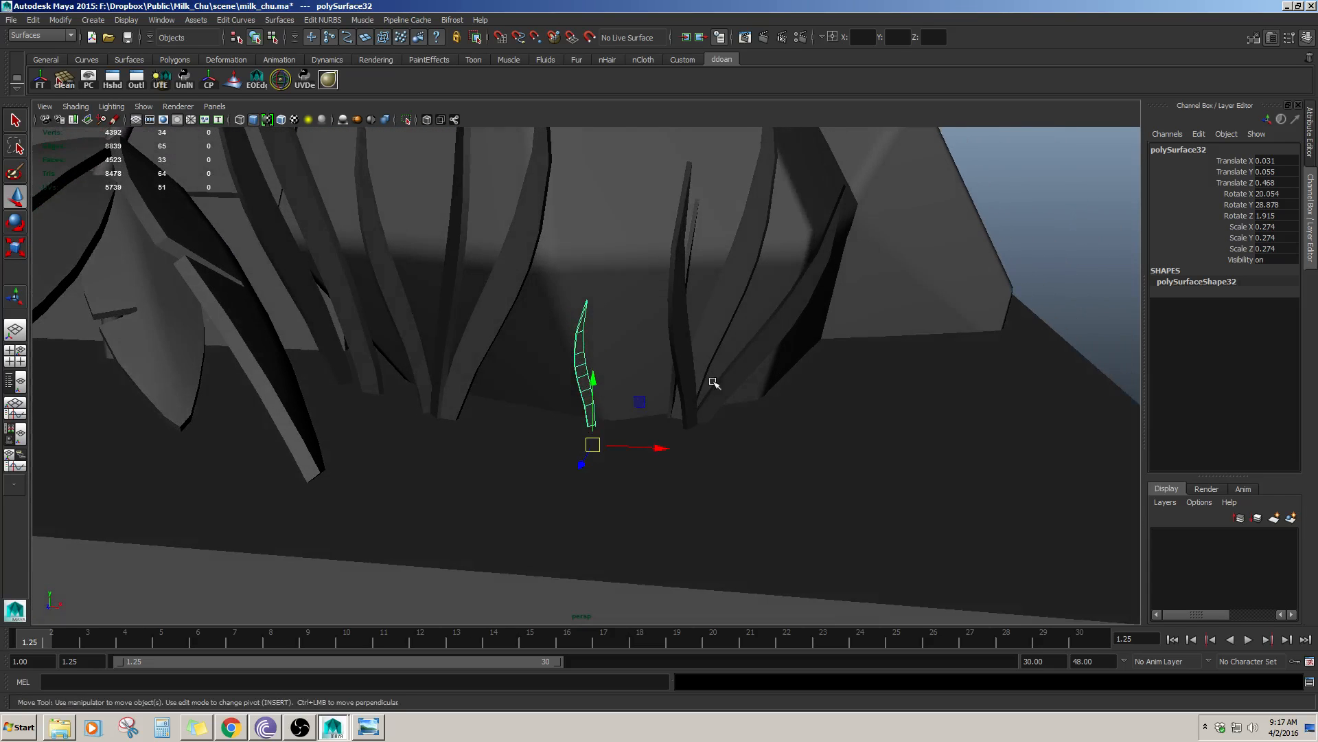
left_click(721, 402)
key("ctrl+d")
left_click_drag(732, 471, 610, 505)
left_click_drag(566, 444, 566, 469)
key("r")
left_click_drag(567, 417, 423, 453)
key("w")
- Rotate the 0.359-scale blade to about 146.099, -19.97, 188.488 and position it at about X 0.03, Z 0.461
left_click_drag(598, 416, 650, 463, "alt")
key("e")
key("w")
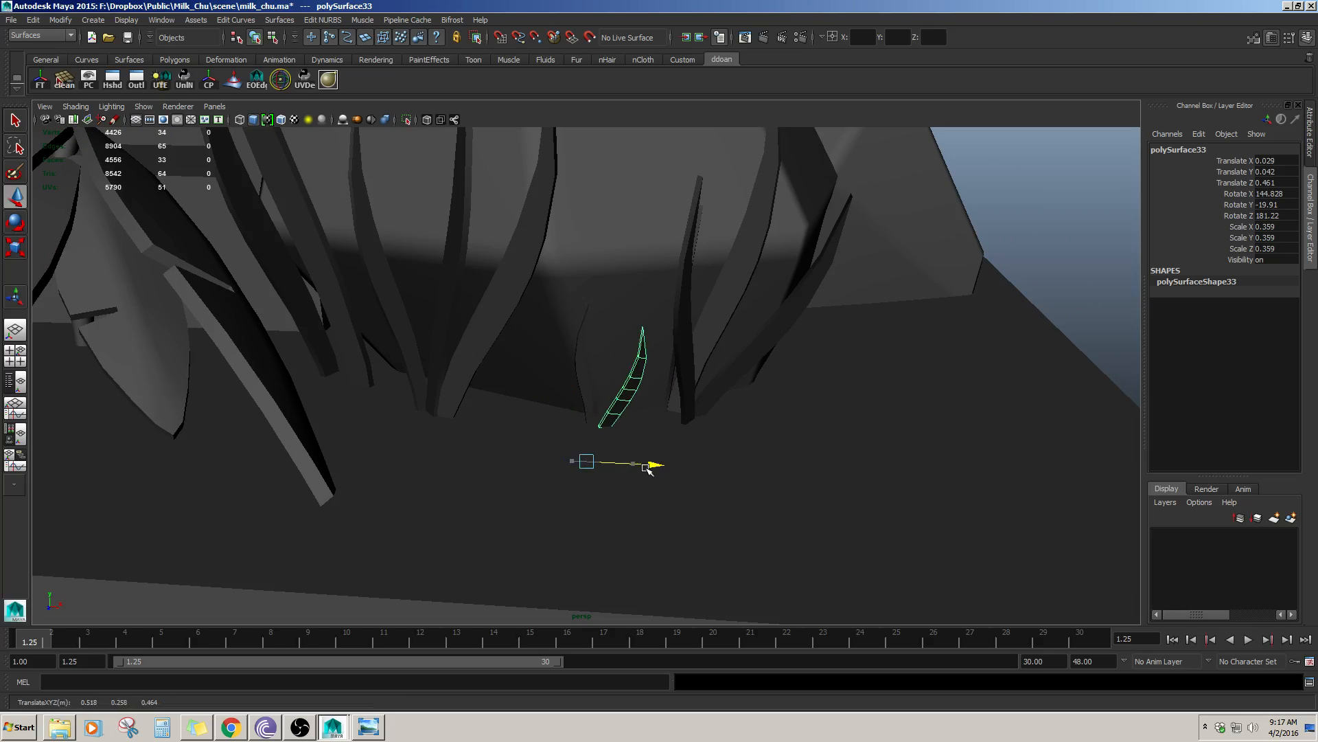
key("e")
left_click_drag(615, 410, 613, 412)
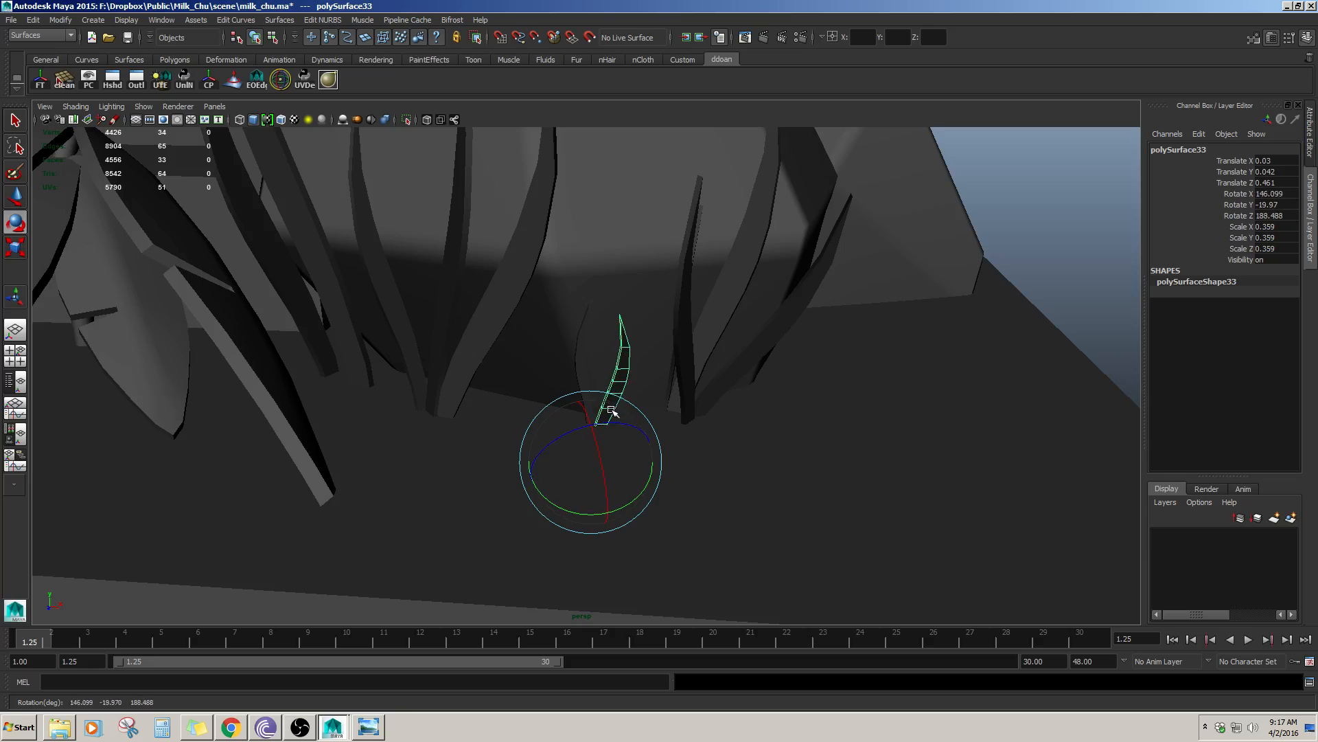
key("w")
scroll(728, 439, "down", 7)
left_click(915, 329)
left_click_drag(886, 398, 823, 447, "alt")
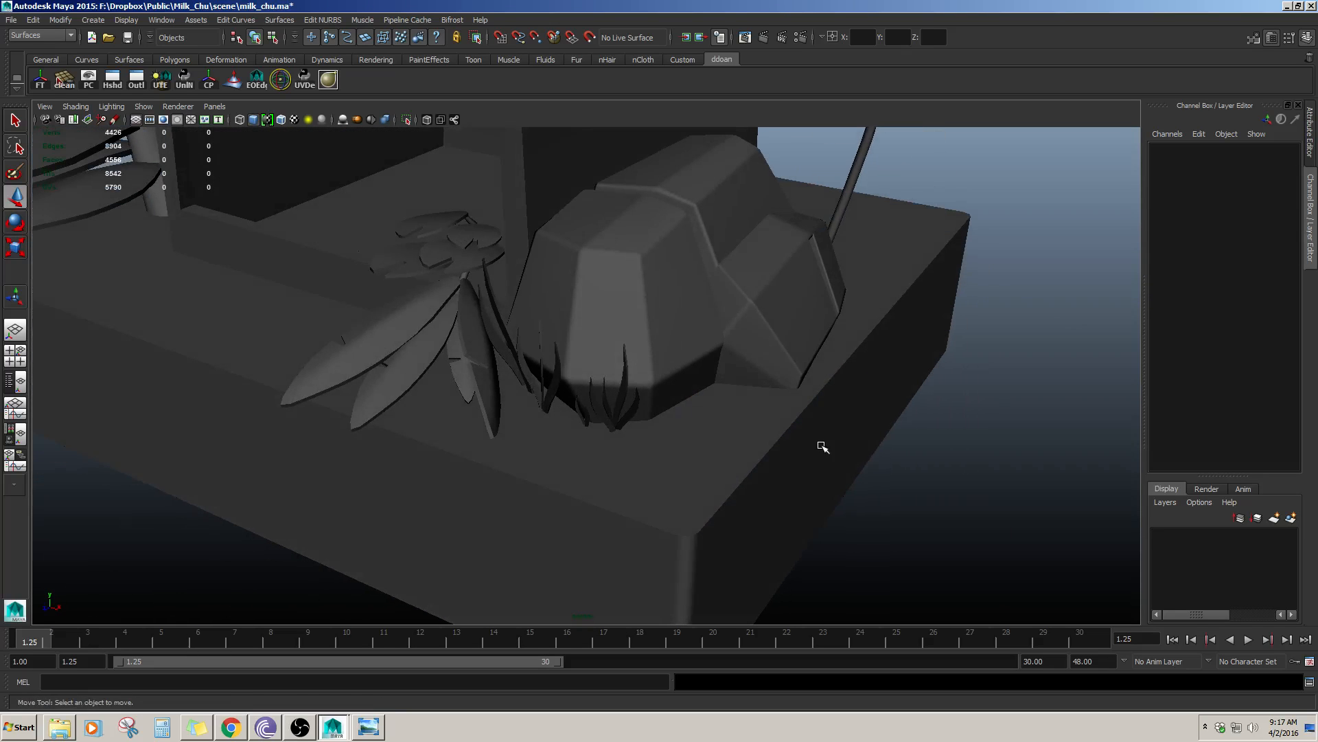
left_click_drag(780, 383, 768, 344, "alt")
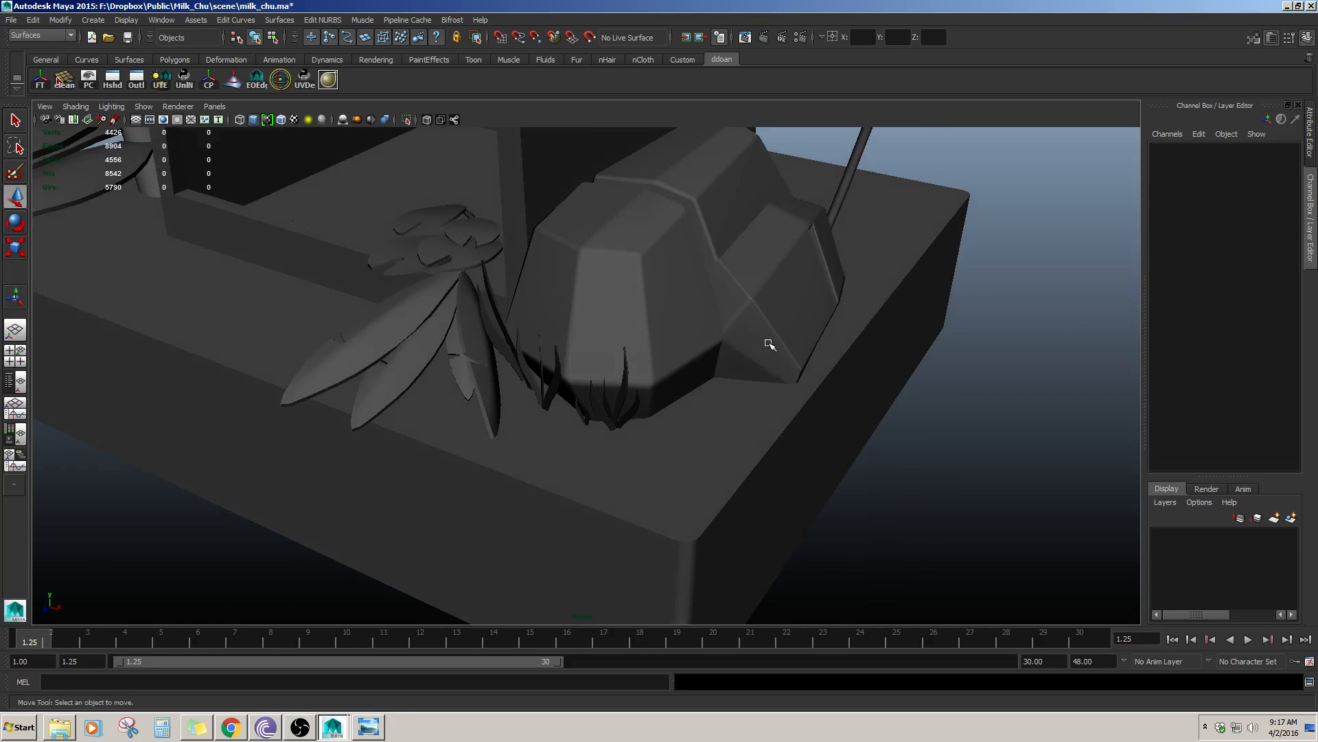
- Move the small rock beside the large rock along Z to about 0.108
left_click(770, 340)
key("alt+Tab")
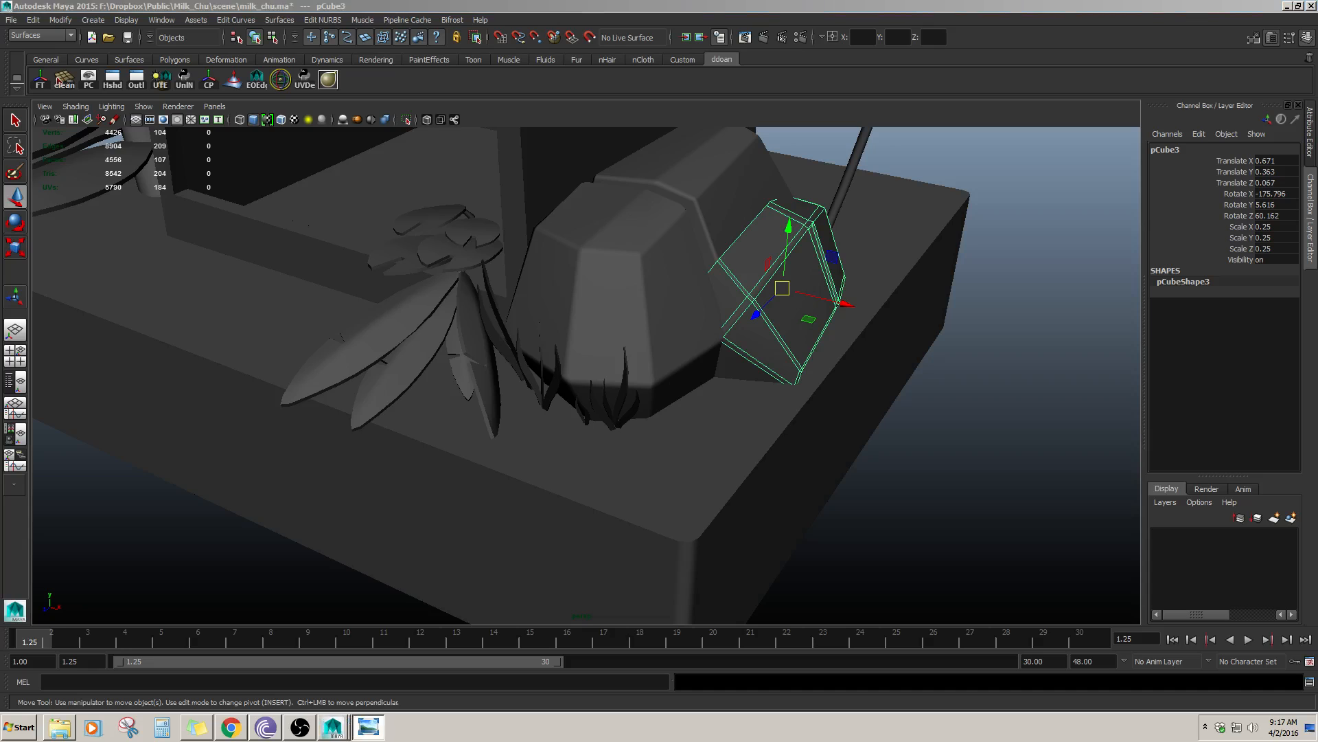
left_click_drag(689, 285, 330, 361, "alt")
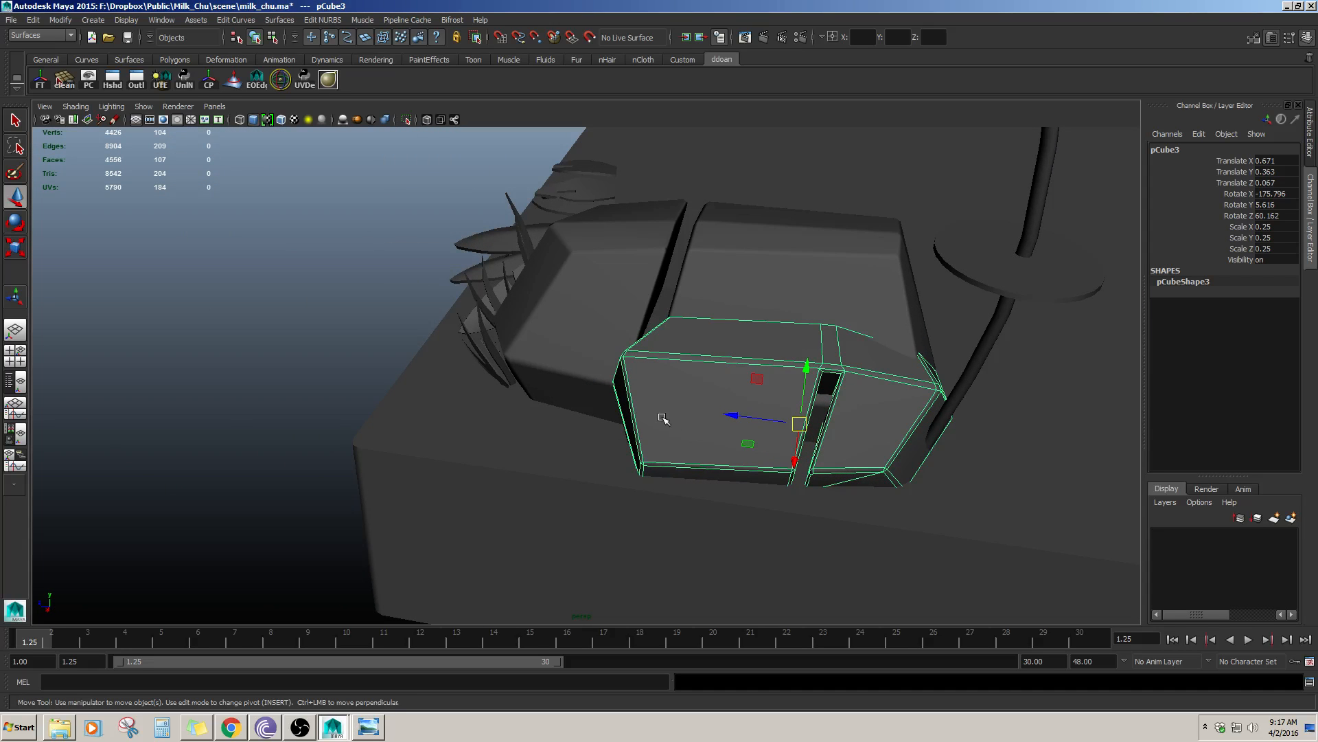
left_click_drag(728, 434, 675, 426, "alt")
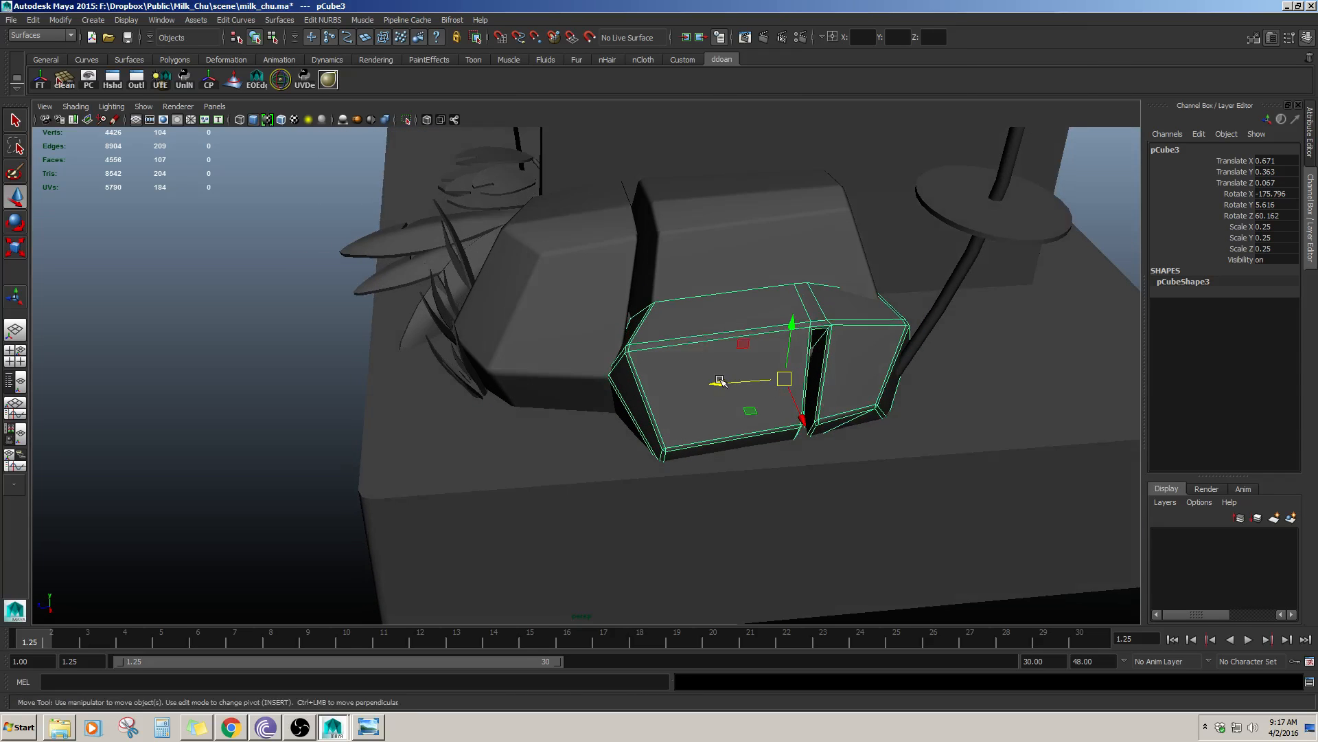
left_click_drag(719, 381, 689, 386)
left_click_drag(616, 406, 734, 377, "alt")
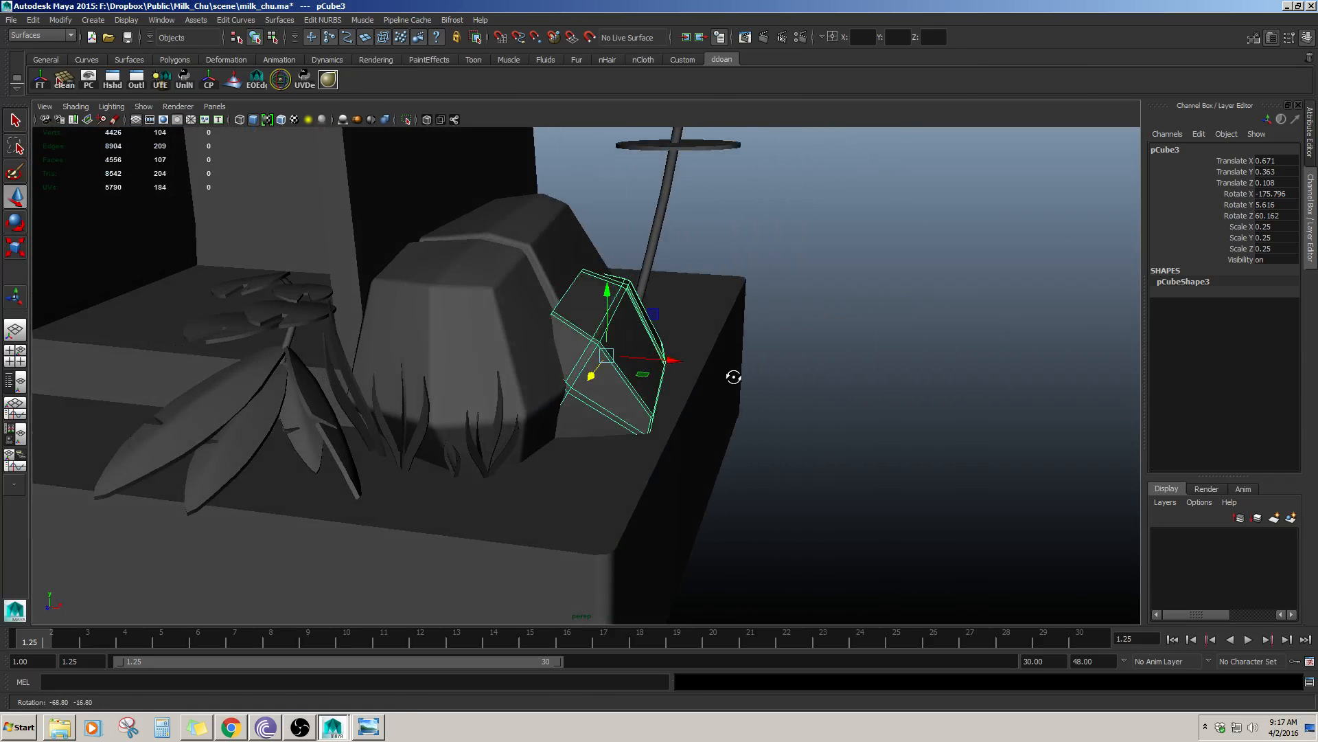
- Rotate the small rock to about -173.908, 3.477, 83.648 and nudge it along Z
key("e")
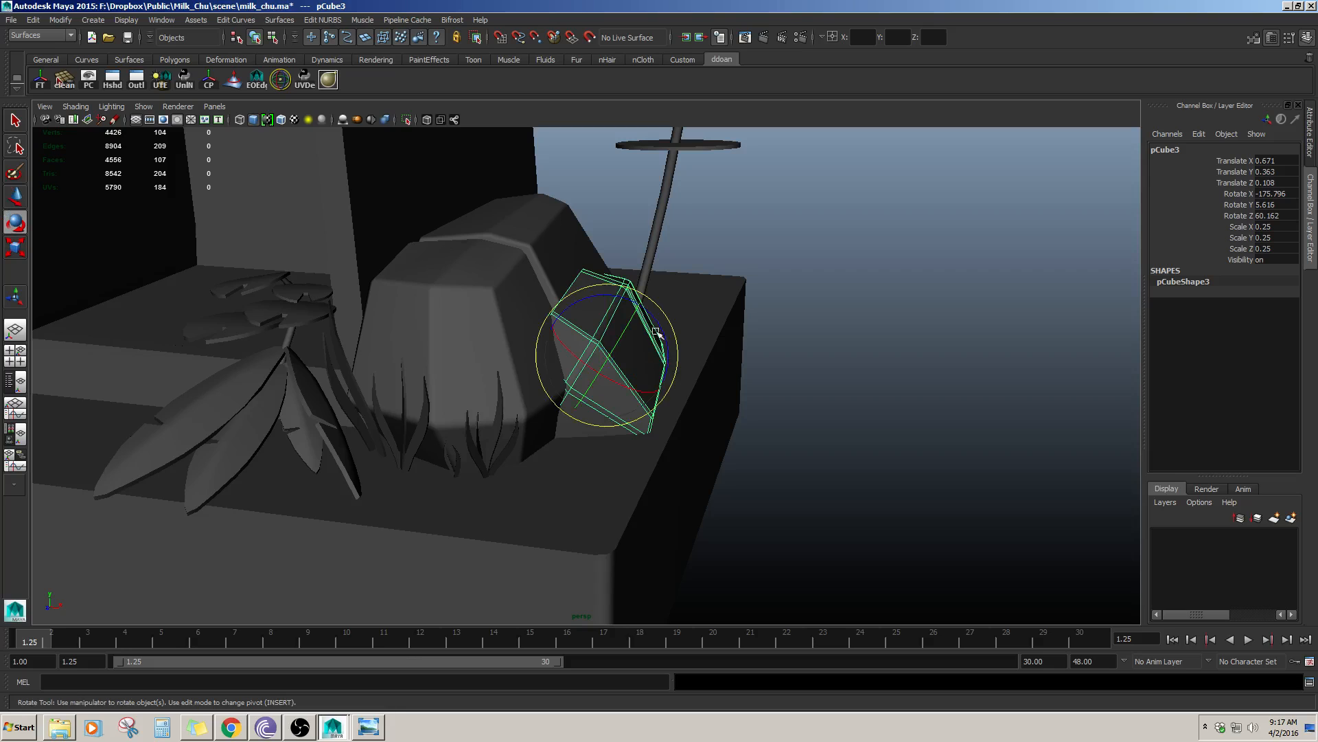
left_click_drag(656, 325, 633, 316)
key("w")
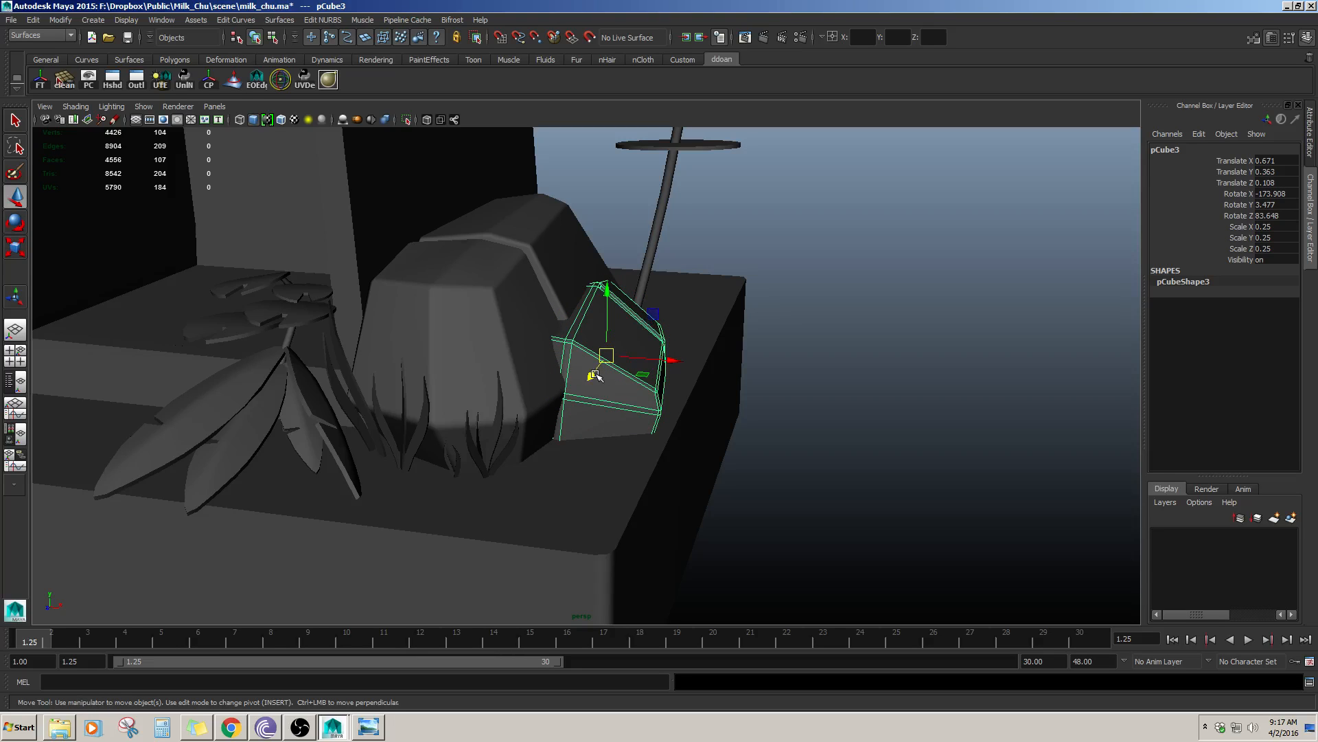
left_click_drag(594, 376, 791, 415)
left_click(802, 397)
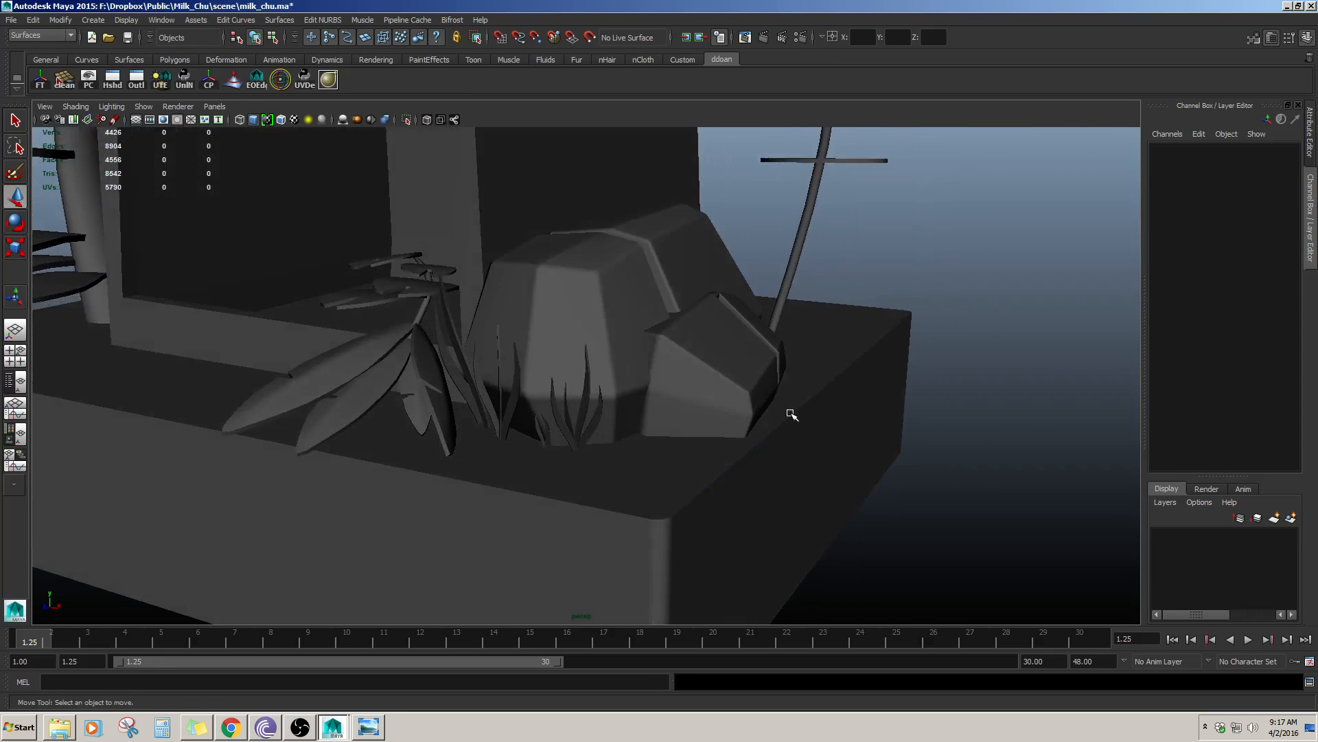
- Check the rocks and grass up close, then save the scene
right_click_drag(791, 414, 712, 453, "alt")
middle_click_drag(611, 393, 682, 478, "alt")
right_click_drag(705, 470, 607, 425, "alt")
middle_click_drag(607, 425, 615, 452, "alt")
right_click_drag(632, 469, 760, 515, "alt")
middle_click_drag(707, 511, 642, 402, "alt")
right_click_drag(642, 402, 388, 446, "alt")
left_click_drag(387, 446, 388, 429, "alt")
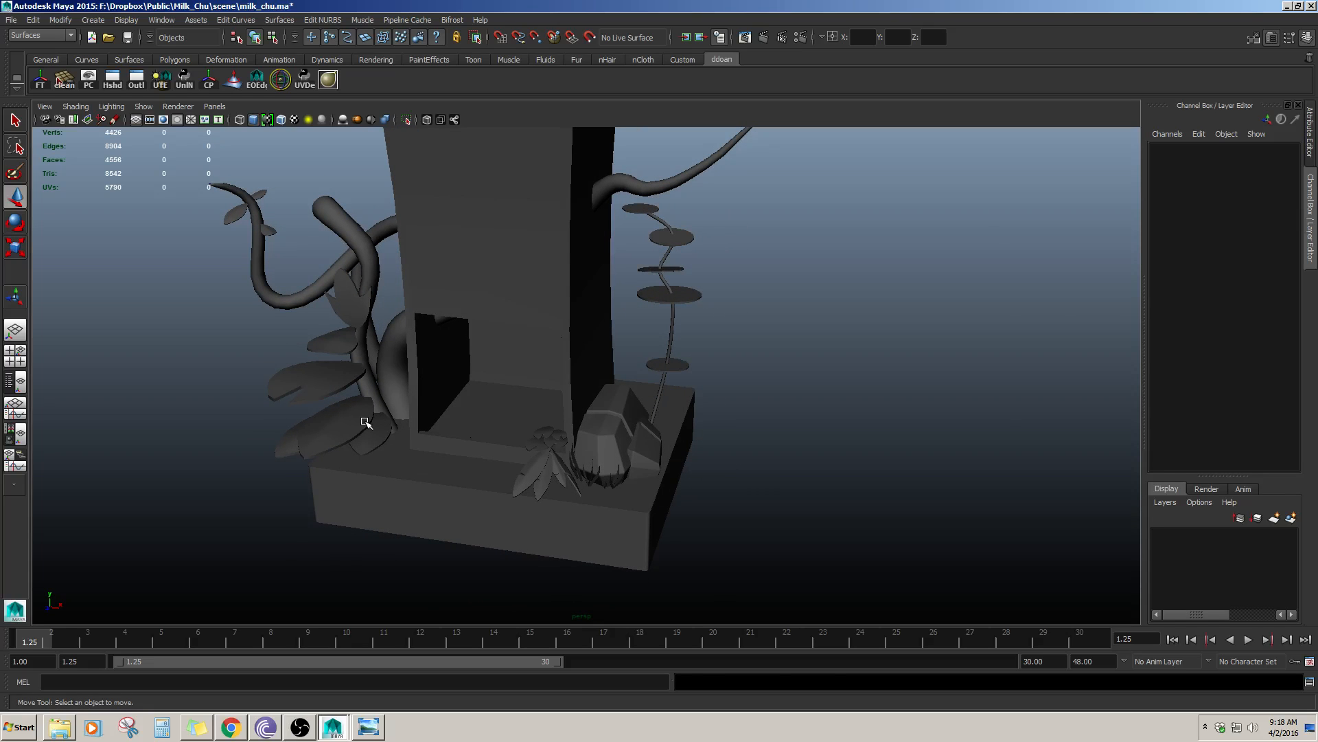
key("ctrl+s")
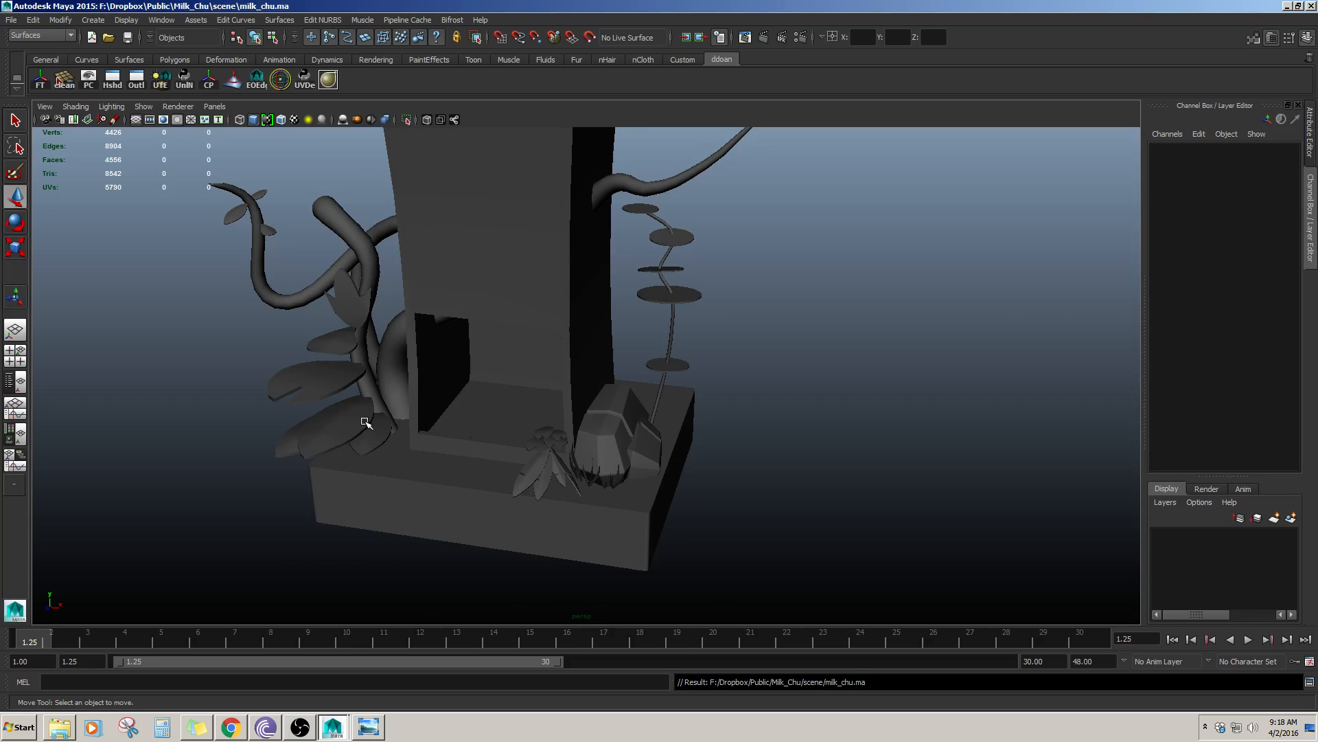
- Examine the whole milk carton, its base and the surrounding plants from several angles
right_click_drag(365, 422, 418, 388, "alt")
left_click_drag(534, 437, 494, 447, "alt")
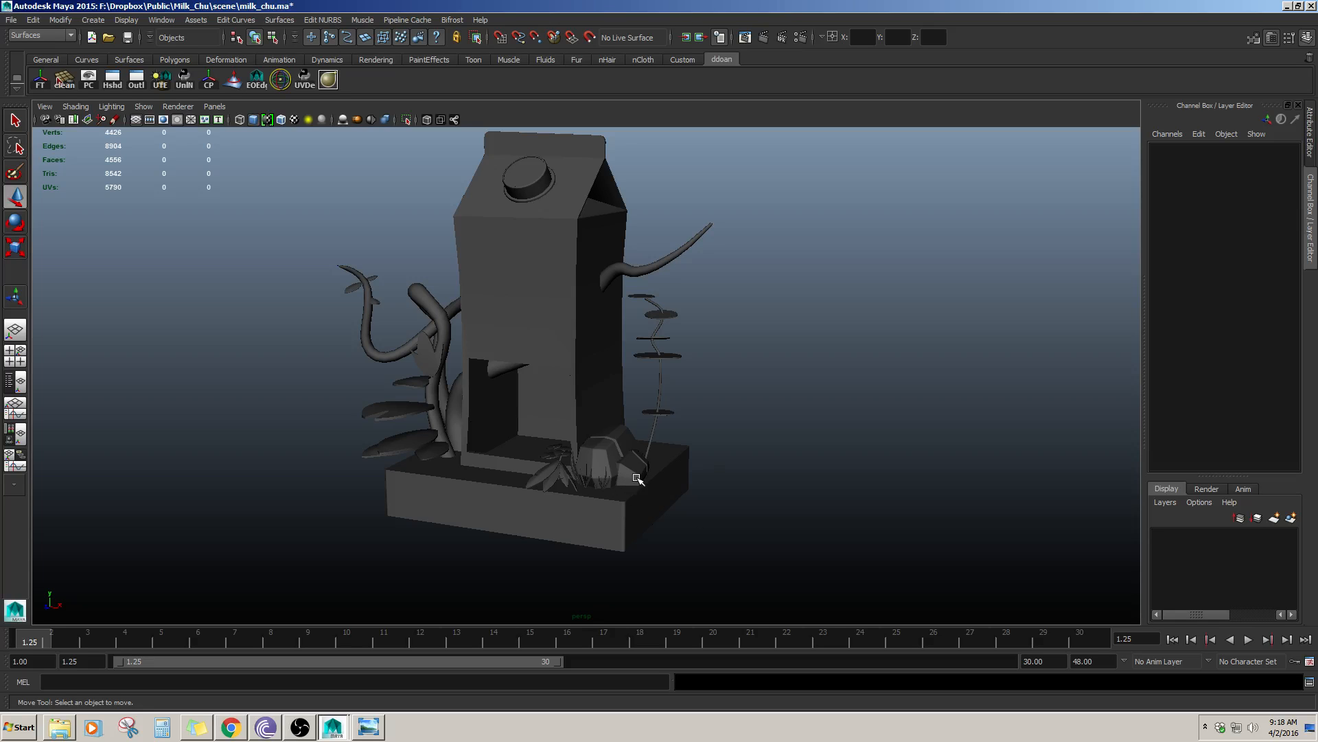
left_click_drag(747, 448, 694, 430, "alt")
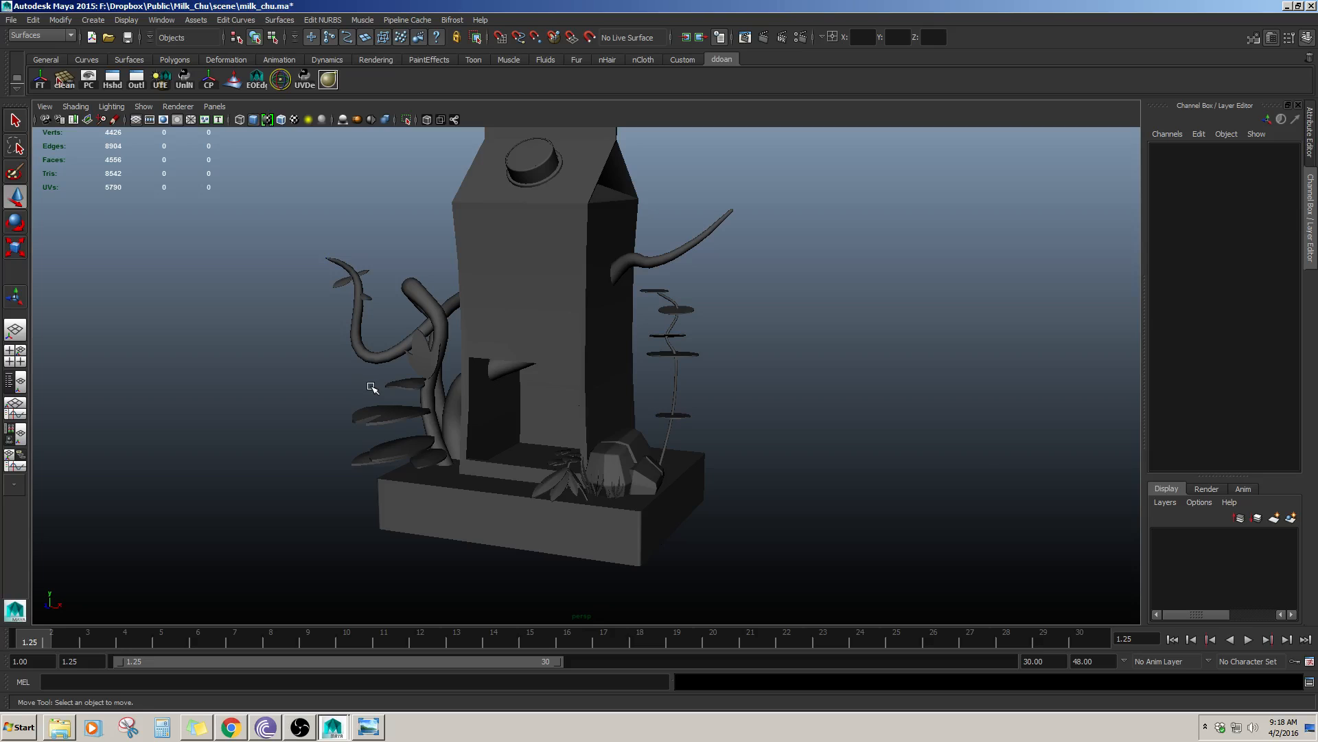
left_click_drag(483, 405, 633, 505, "alt")
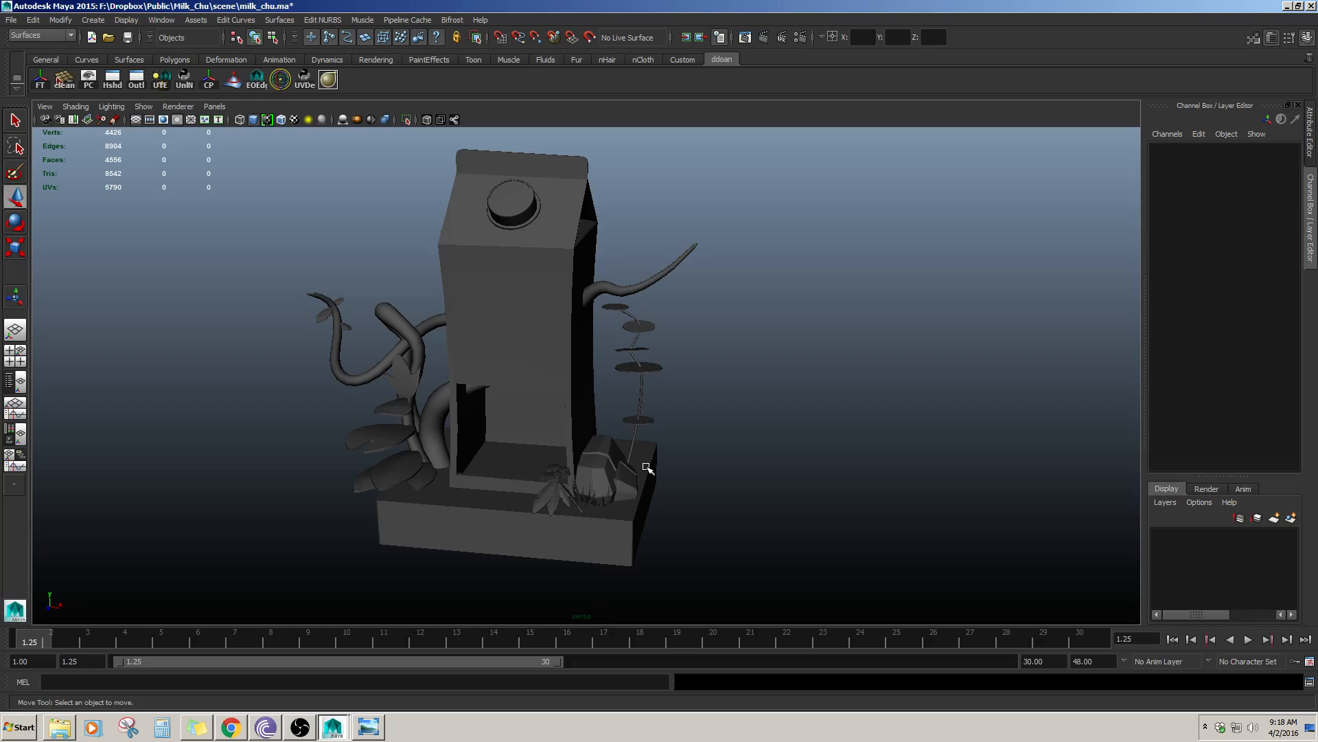
left_click_drag(627, 438, 617, 421, "alt")
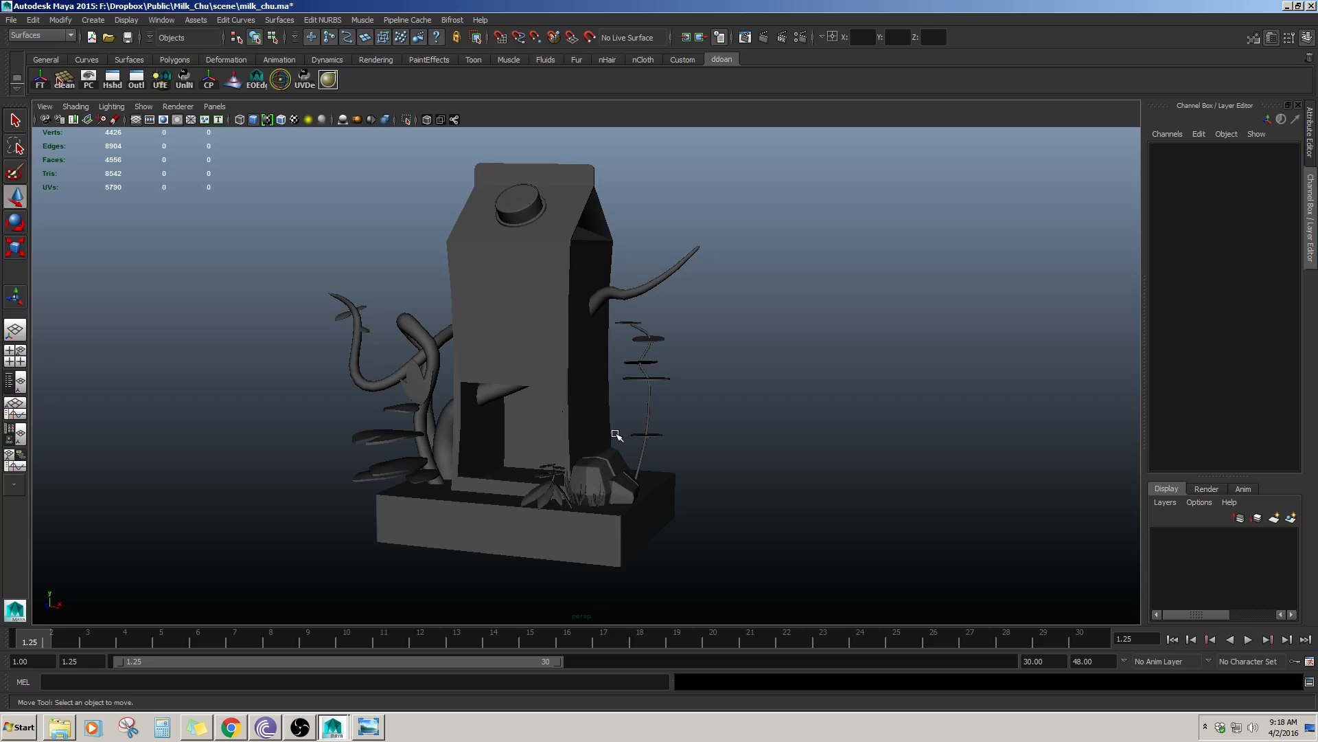
left_click_drag(616, 435, 654, 409, "alt")
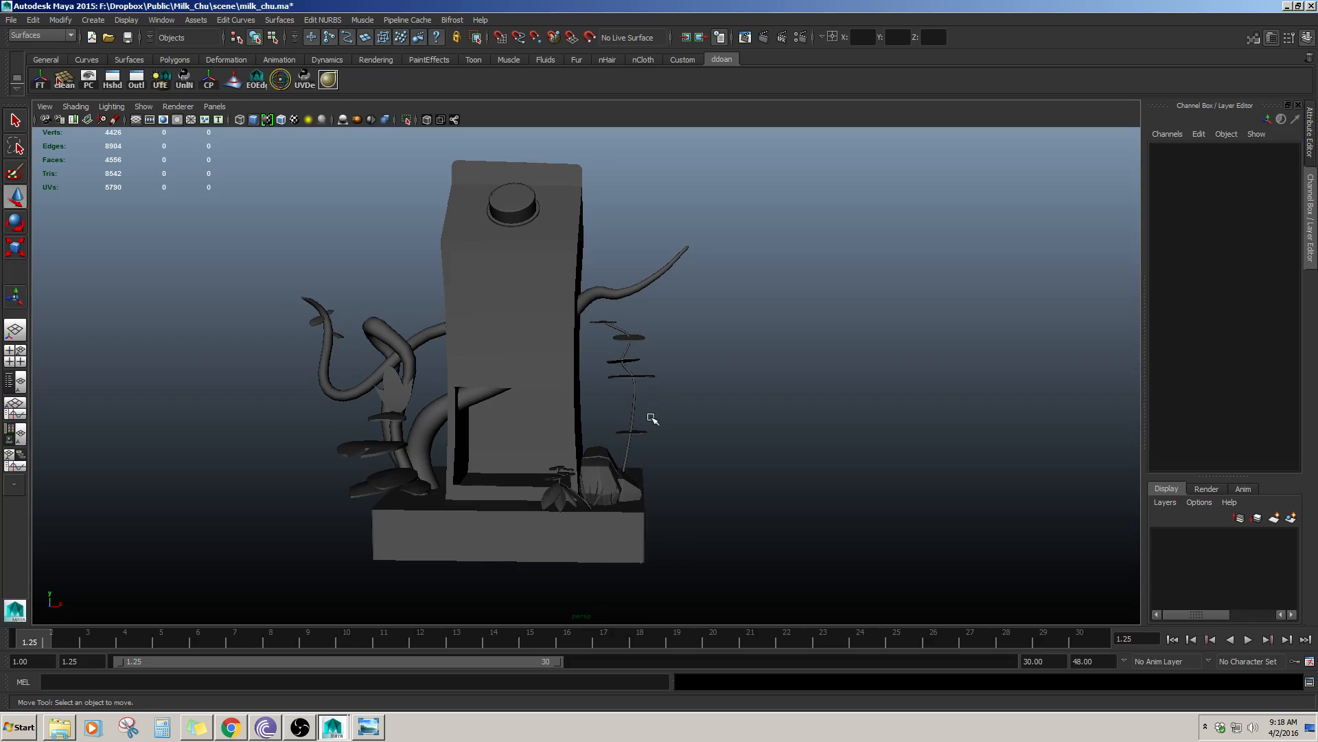
- Create a polygon sphere and set its axis and height subdivisions to 8
left_click(93, 20)
mouse_move(123, 55)
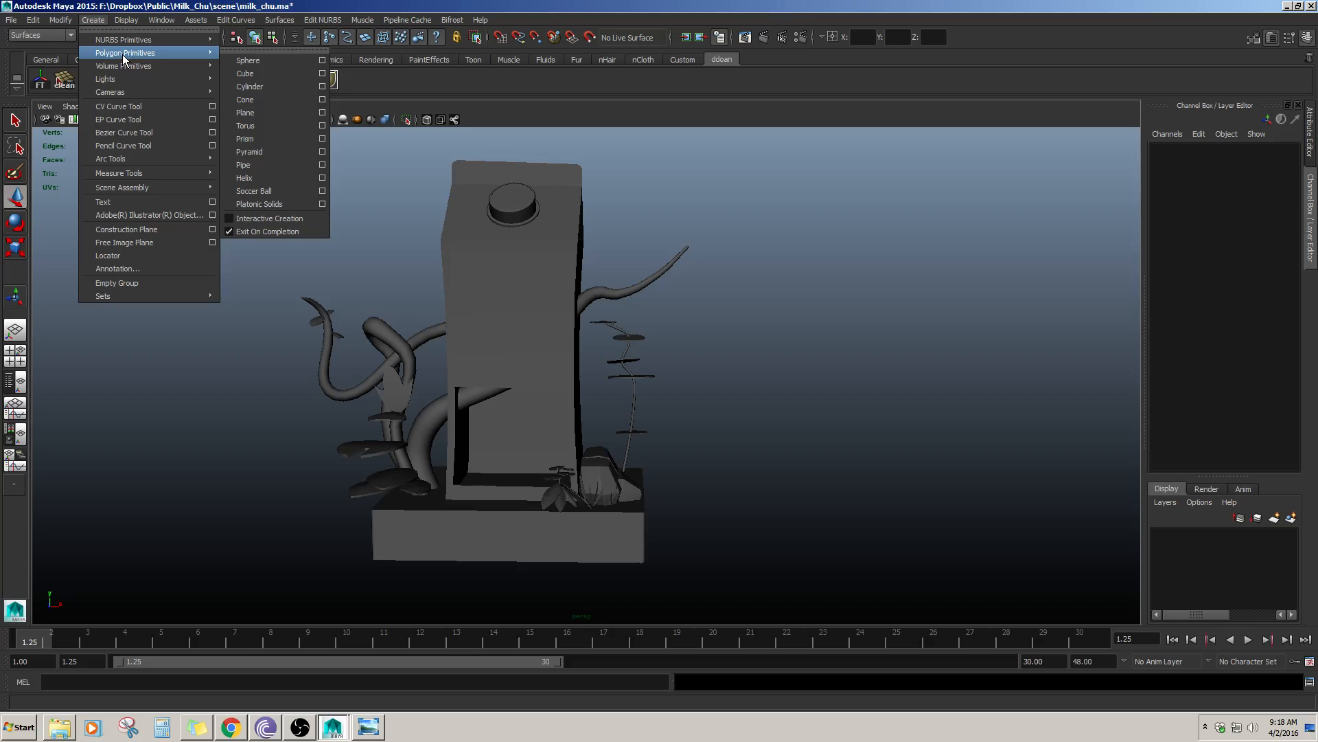
left_click(248, 60)
left_click_drag(678, 419, 645, 501, "alt")
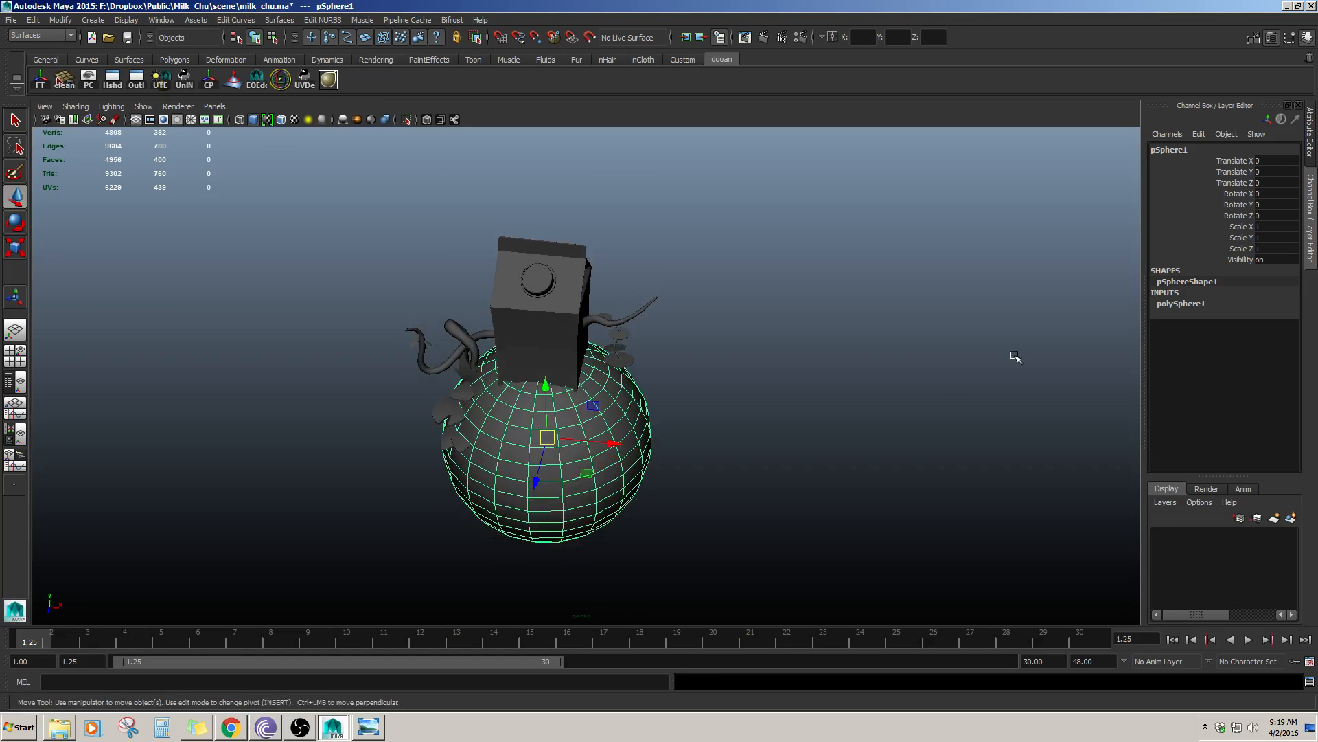
left_click(1216, 306)
left_click_drag(1269, 325, 1281, 337)
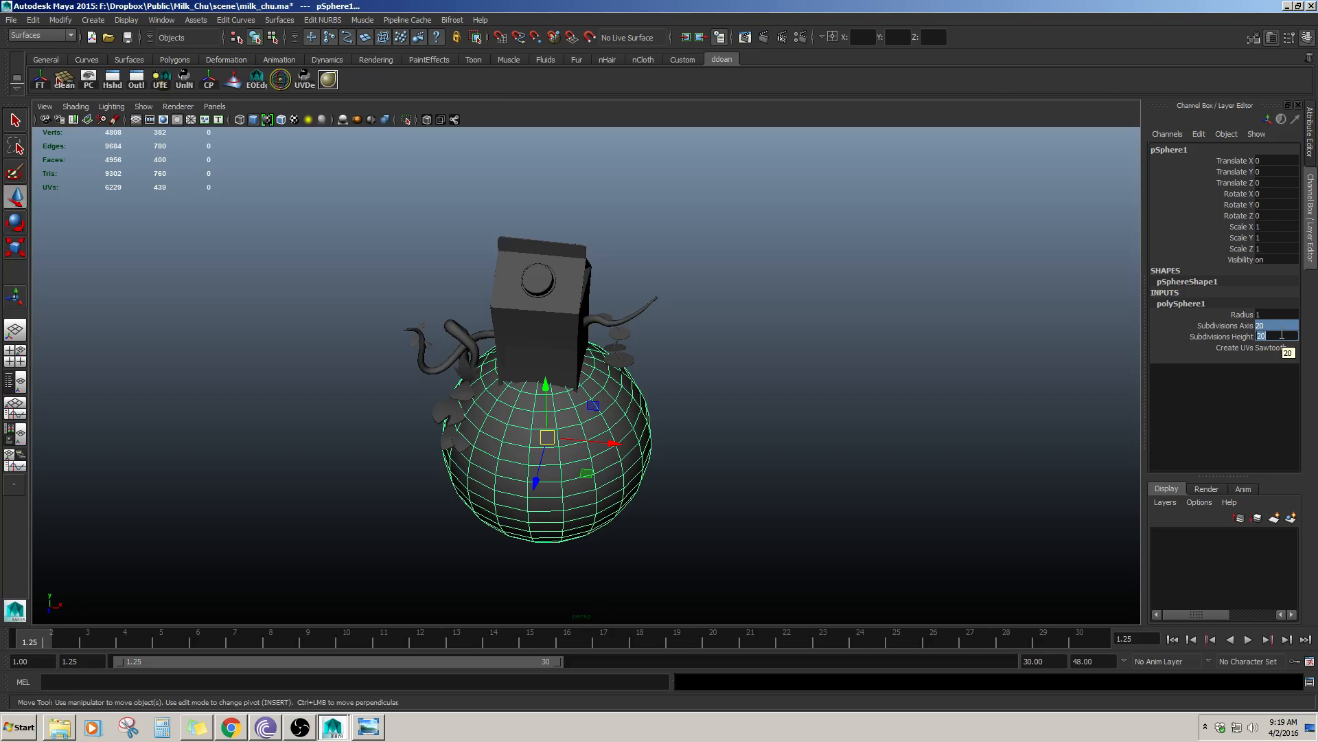
type("8")
key("Return")
- Set the polygon sphere's axis and height subdivisions to 6
left_click_drag(725, 504, 730, 427, "alt")
middle_click_drag(730, 434, 726, 360, "alt")
mouse_move(726, 360)
left_mouse_down("alt")
mouse_move(724, 344)
mouse_move(729, 378)
left_mouse_up("alt")
middle_click_drag(729, 374, 734, 392, "alt")
left_click_drag(734, 393, 745, 422, "alt")
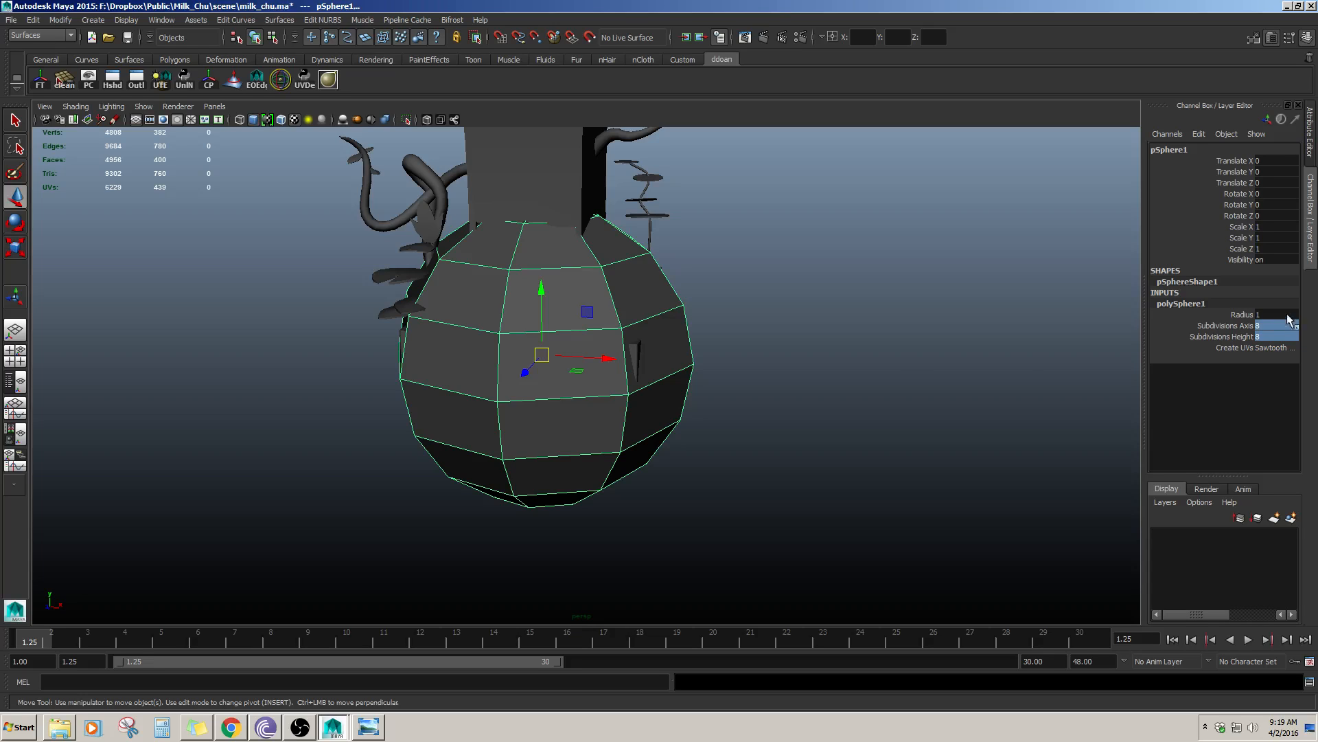
left_click(1274, 334)
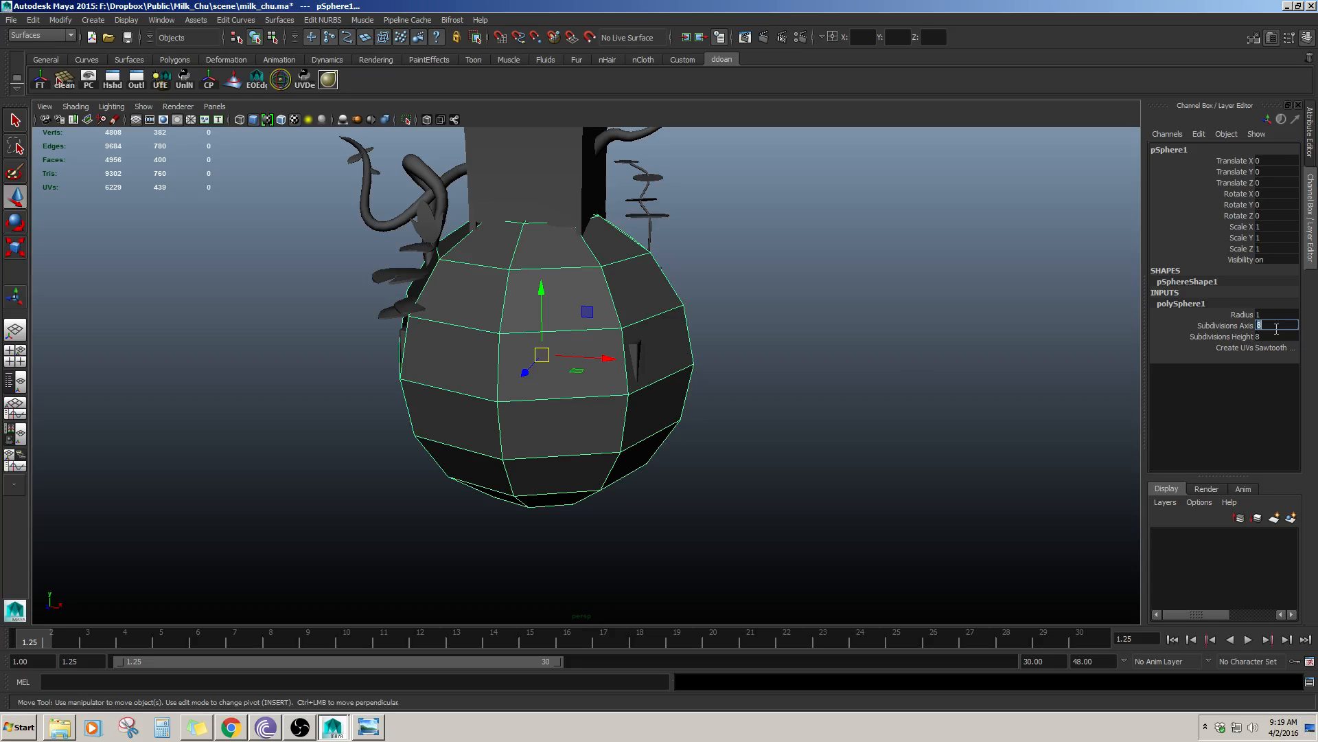
left_click(1041, 331)
left_click(678, 323)
left_click(1179, 304)
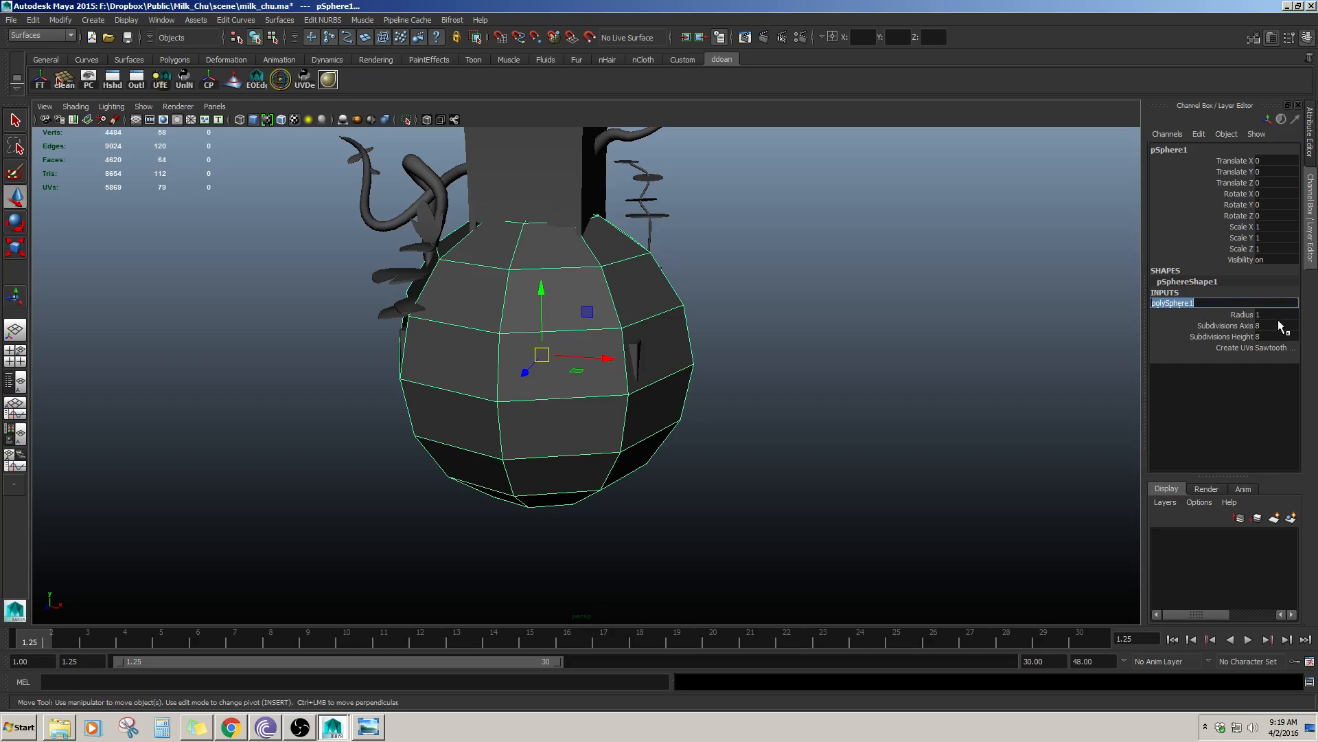
left_click_drag(1279, 325, 1277, 336)
type("6")
key("Return")
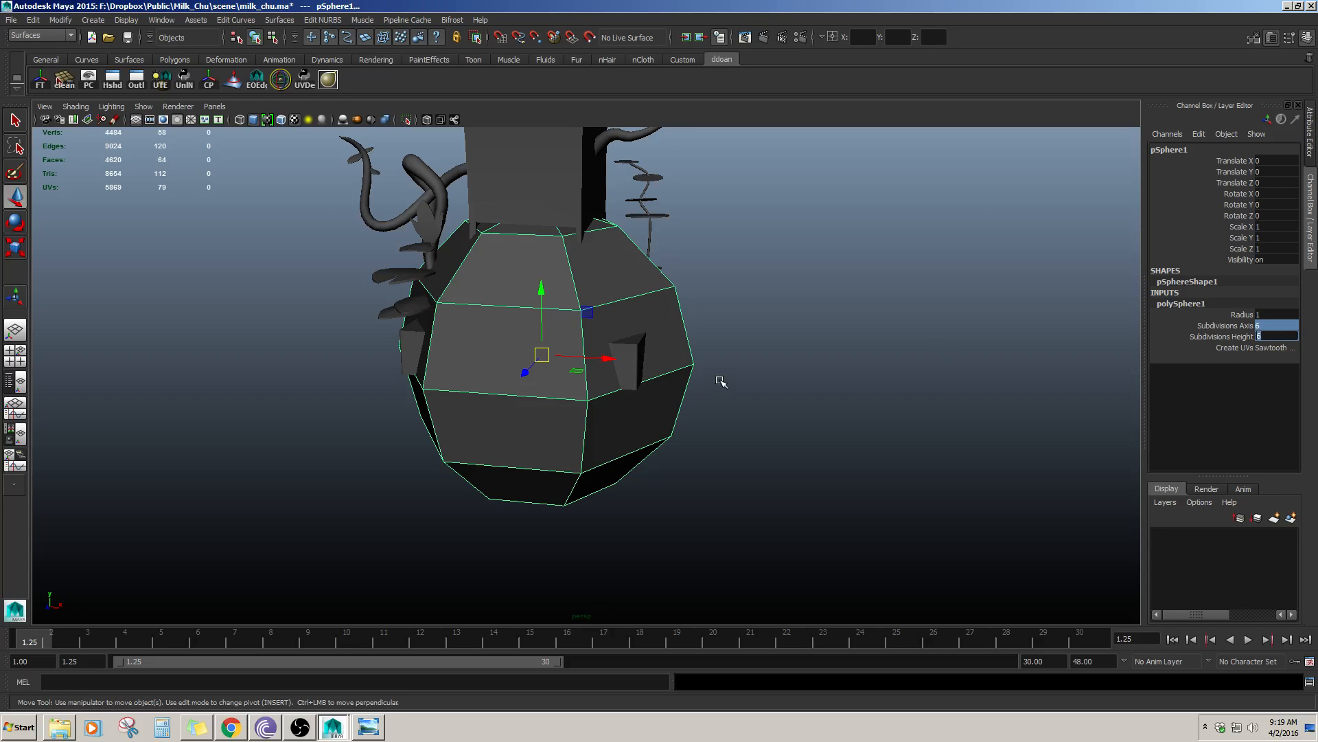
- Delete all faces of the sphere's lower half, leaving an open dome
left_click_drag(721, 381, 629, 409, "alt")
right_click_drag(629, 409, 624, 433)
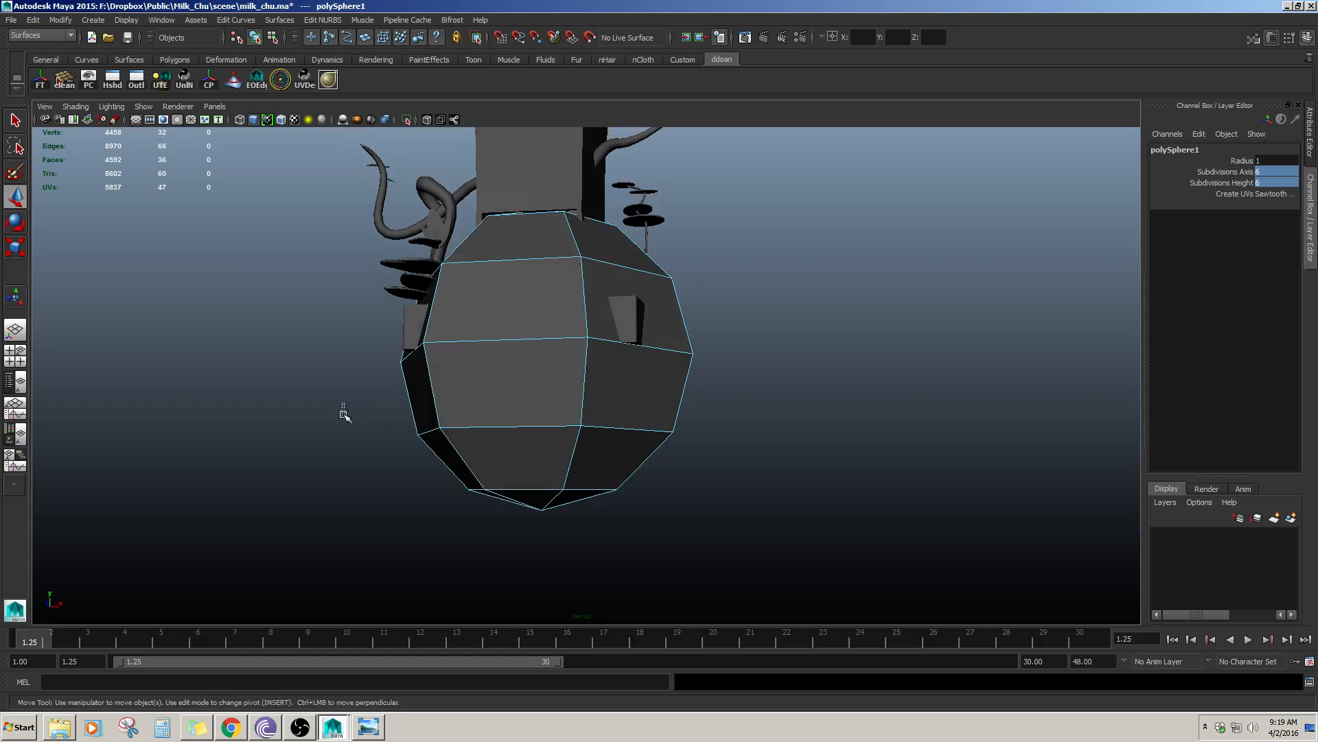
left_click_drag(344, 412, 576, 343)
key("Delete")
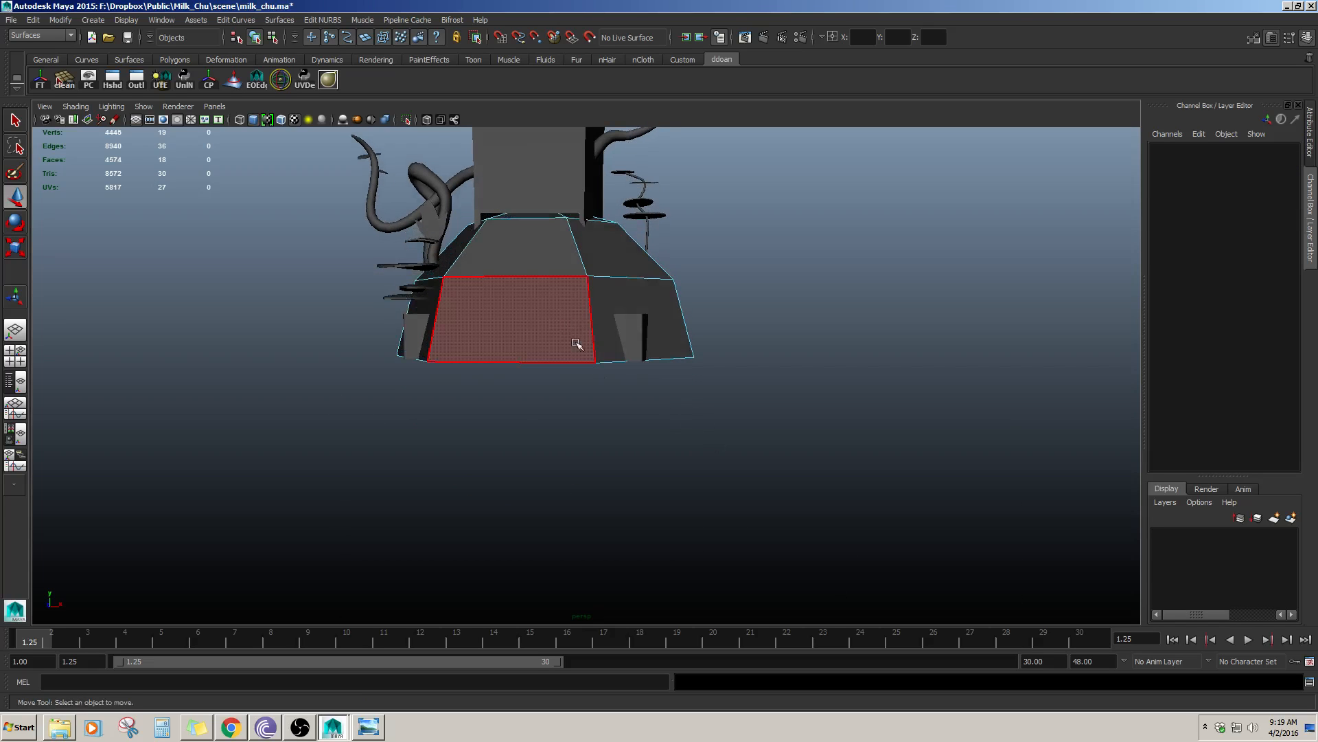
key("F8")
- Scale the dome uniformly to 0.434 and move it to X 1.775, clear of the carton's base
key("f")
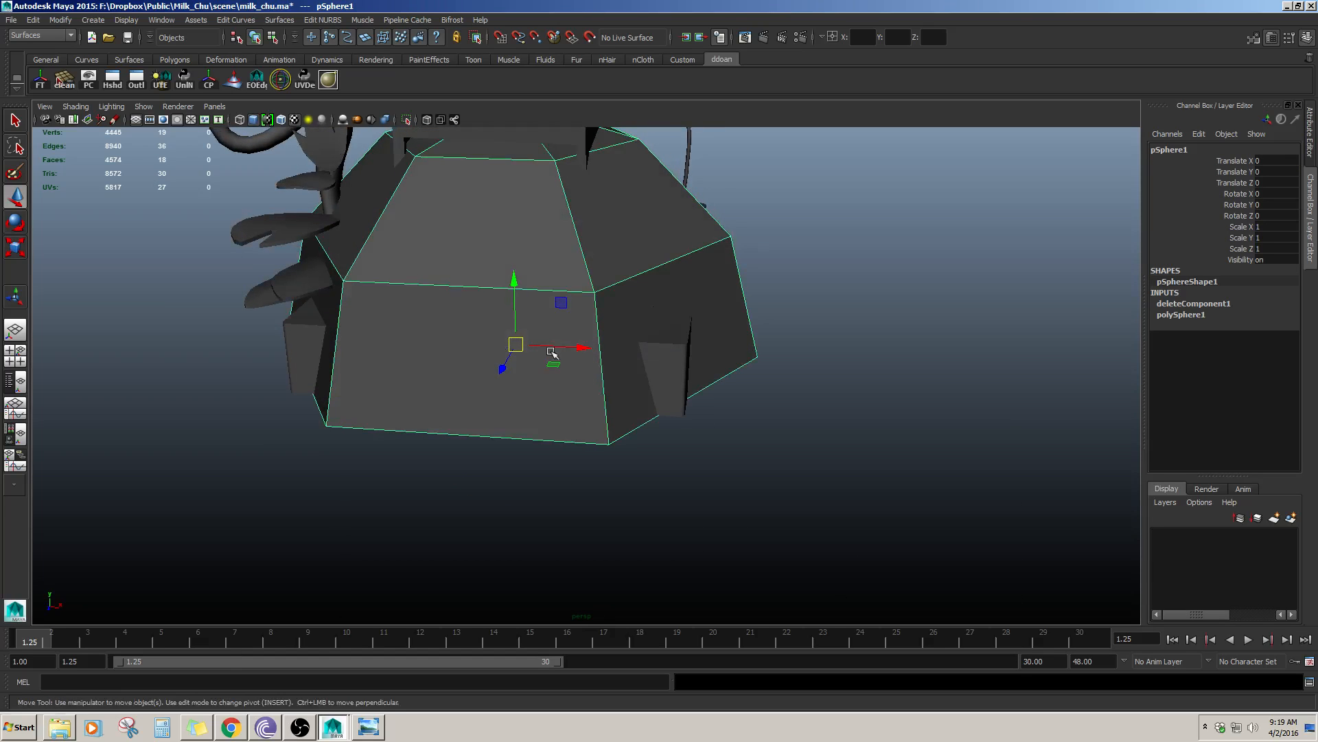
key("r")
left_click_drag(515, 343, 362, 370)
key("w")
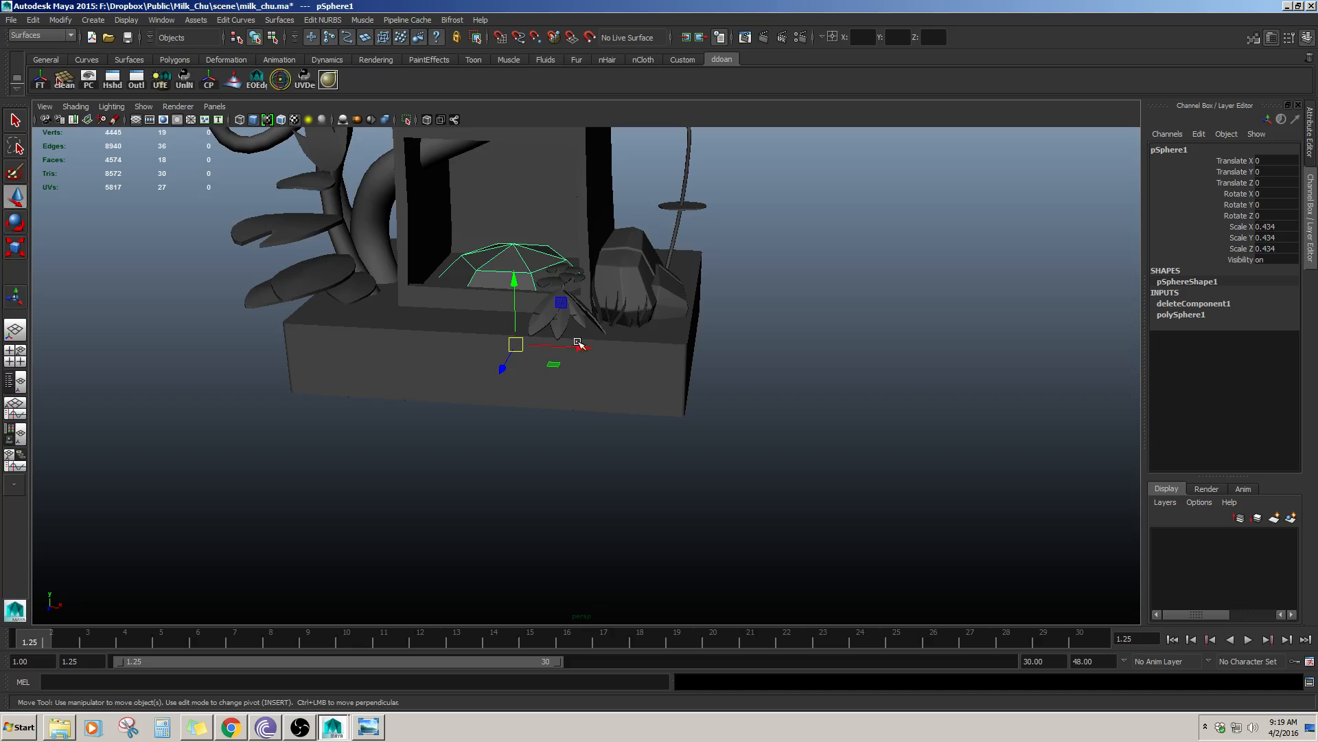
left_click_drag(578, 343, 1029, 371)
middle_click_drag(1029, 371, 771, 370, "alt")
- Soften all the edges of the dome and return to object selection
left_click_drag(771, 371, 728, 241, "alt")
key("F10")
left_click_drag(509, 184, 861, 299)
left_click_drag(860, 298, 853, 311, "alt")
right_click_drag(823, 281, 749, 280, "shift")
left_click_drag(748, 280, 739, 294, "alt")
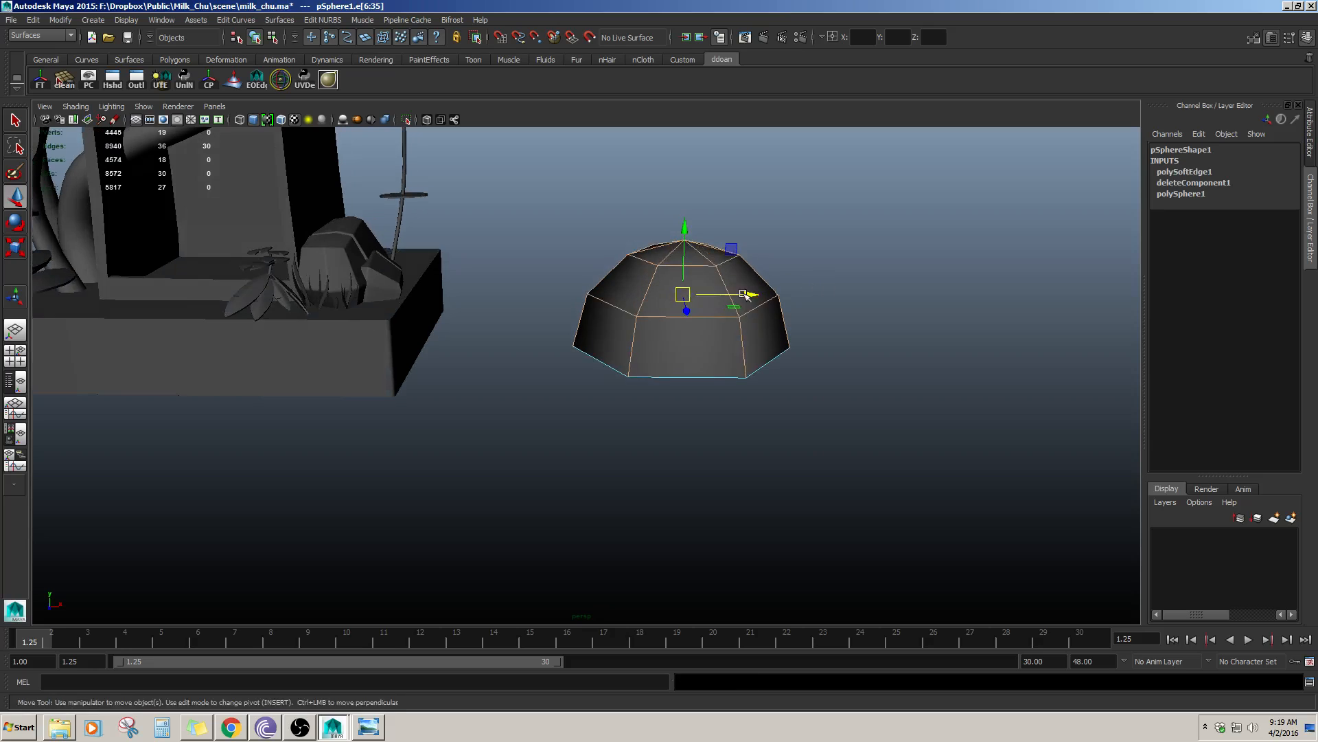
right_click_drag(730, 355, 759, 320)
- Bridge two opposite border edges across the dome's open underside
left_click_drag(759, 319, 687, 357, "alt")
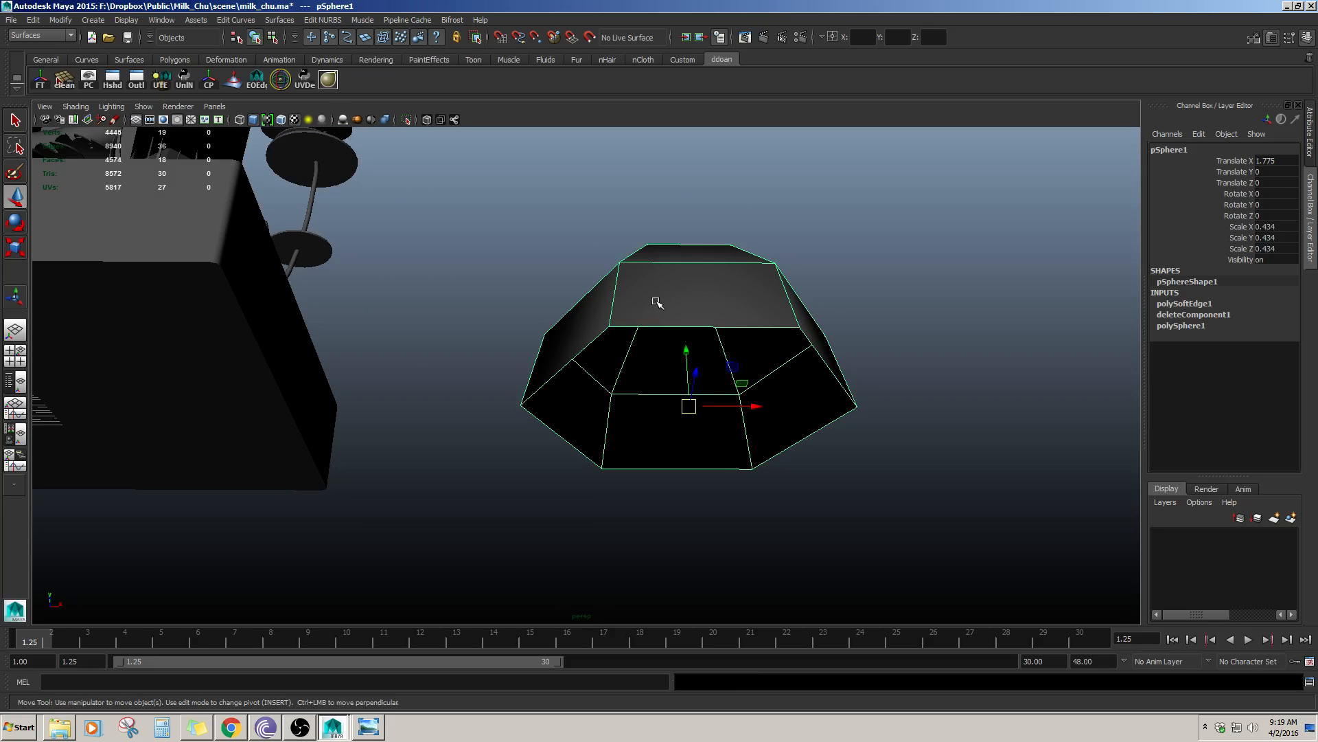
right_click_drag(657, 302, 656, 272)
left_click(654, 325)
left_click(679, 464, "shift")
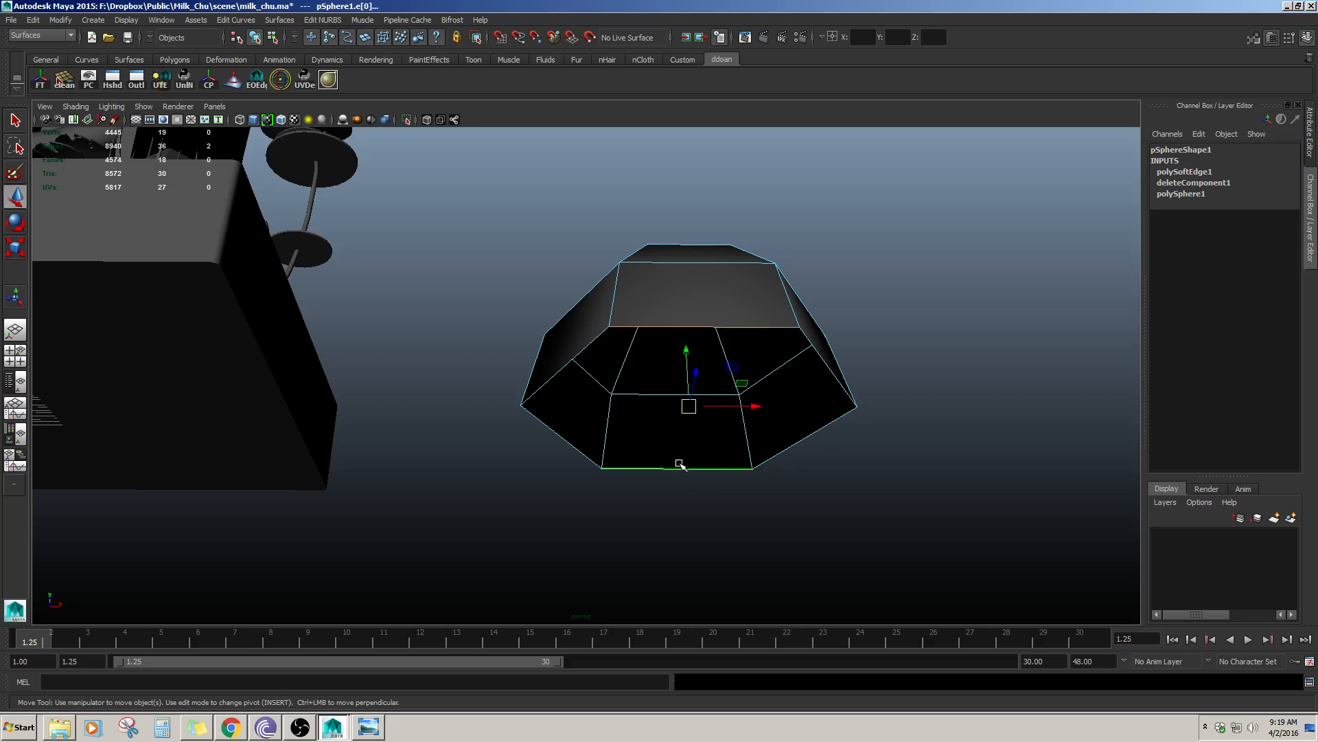
right_click_drag(745, 507, 744, 546, "shift")
- Fill the two remaining openings on either side of the bridged face under the dome
left_click(633, 471)
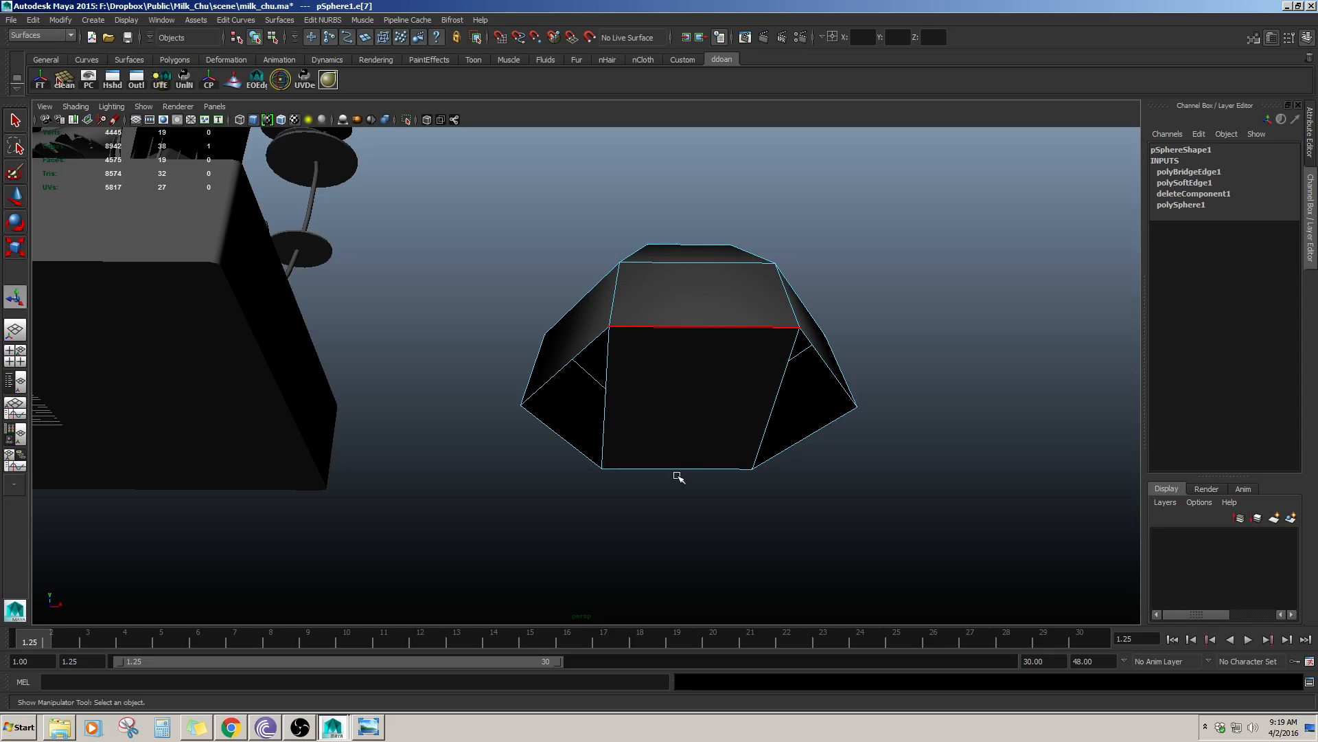
right_click_drag(678, 475, 680, 475, "shift")
left_click_drag(680, 475, 667, 443, "alt")
right_click_drag(561, 338, 559, 340, "shift")
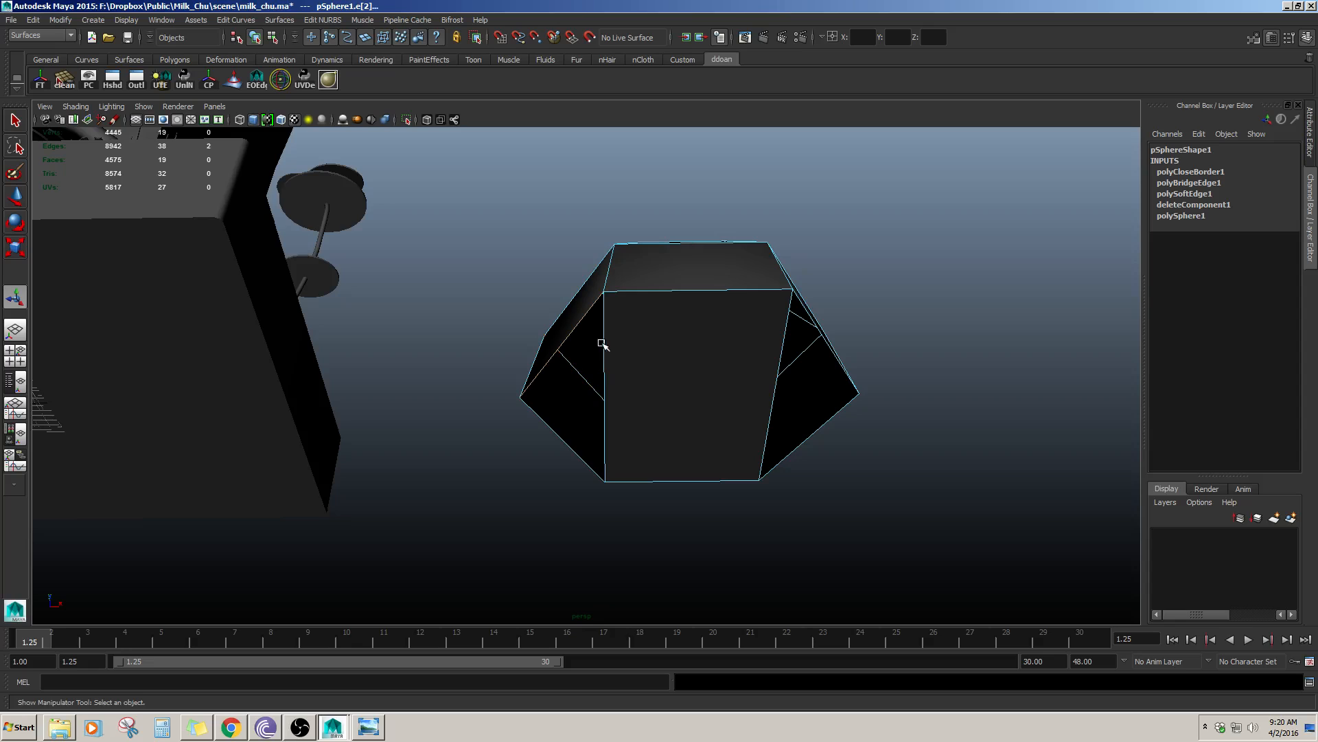
left_click_drag(602, 344, 645, 326, "alt")
left_click_drag(653, 401, 657, 348, "alt")
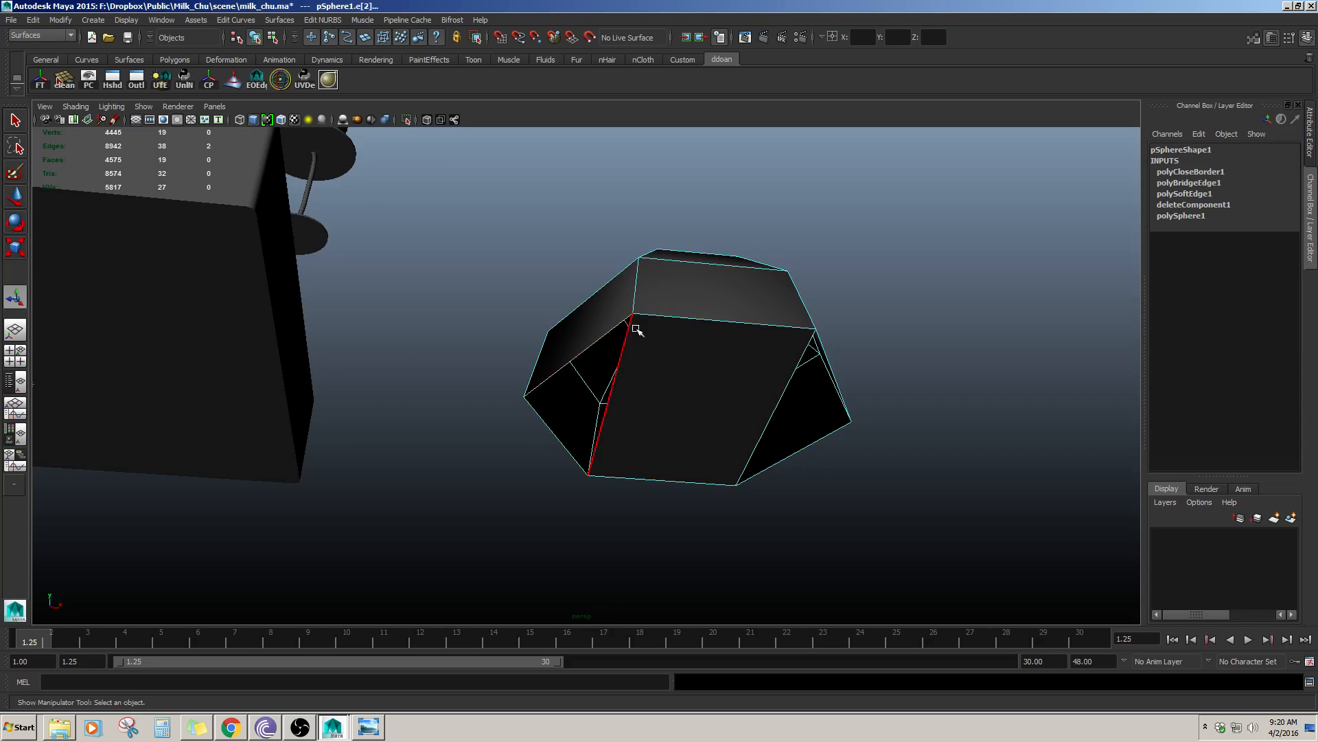
left_click(549, 417, "shift")
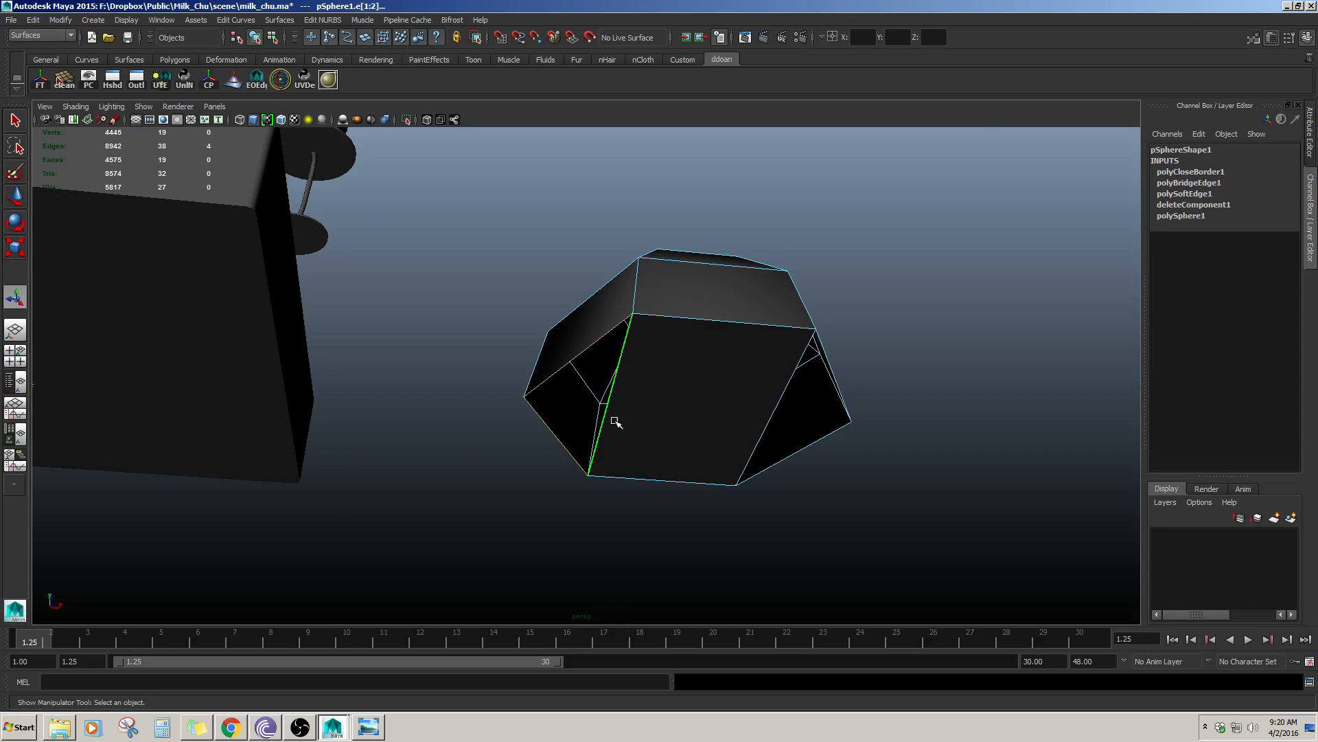
key("g")
left_click_drag(826, 453, 688, 371, "alt")
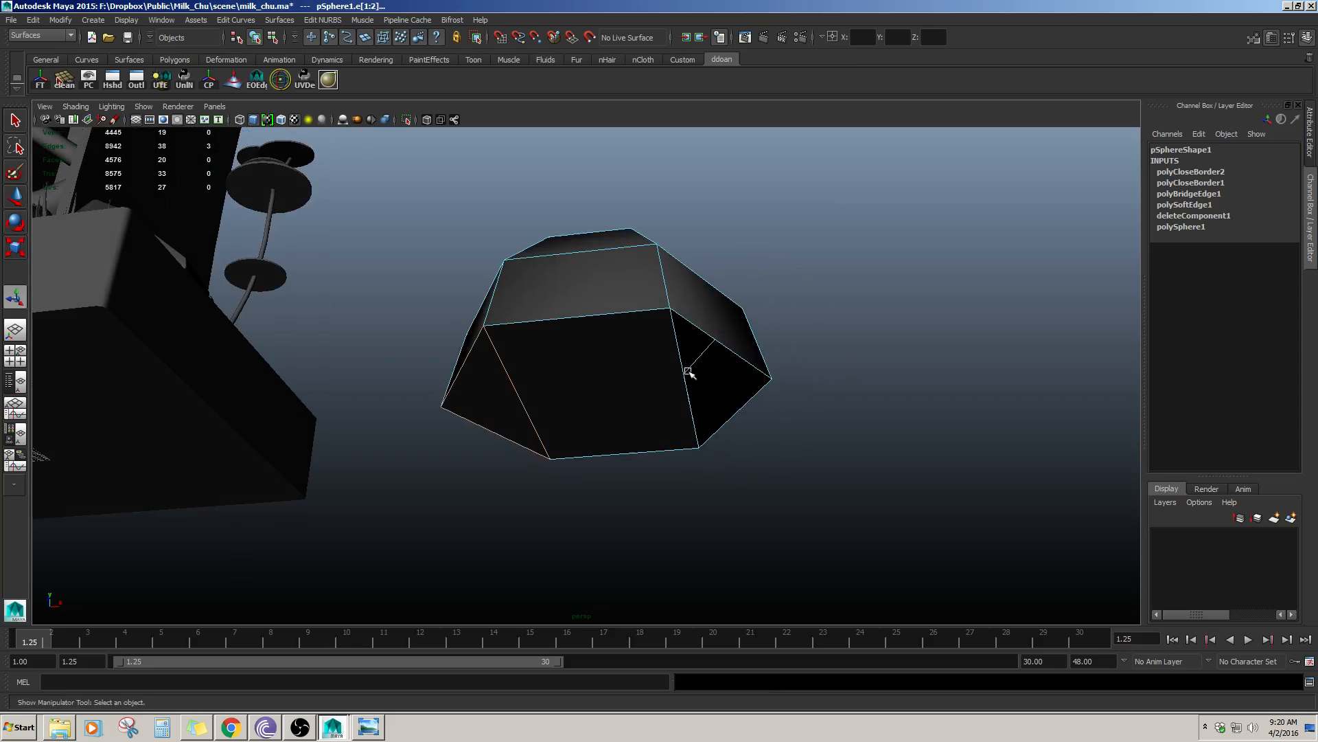
left_click(679, 353, "shift")
key("g")
- Scale the closed dome uniformly to 0.045 and move it to 0.541, 0.261, 0.147 near the rocks
left_click_drag(725, 484, 635, 381, "alt")
key("w")
scroll(625, 389, "down", 3)
right_click_drag(626, 385, 637, 372)
key("r")
left_click_drag(600, 401, 439, 433)
key("w")
left_click_drag(680, 403, 352, 384)
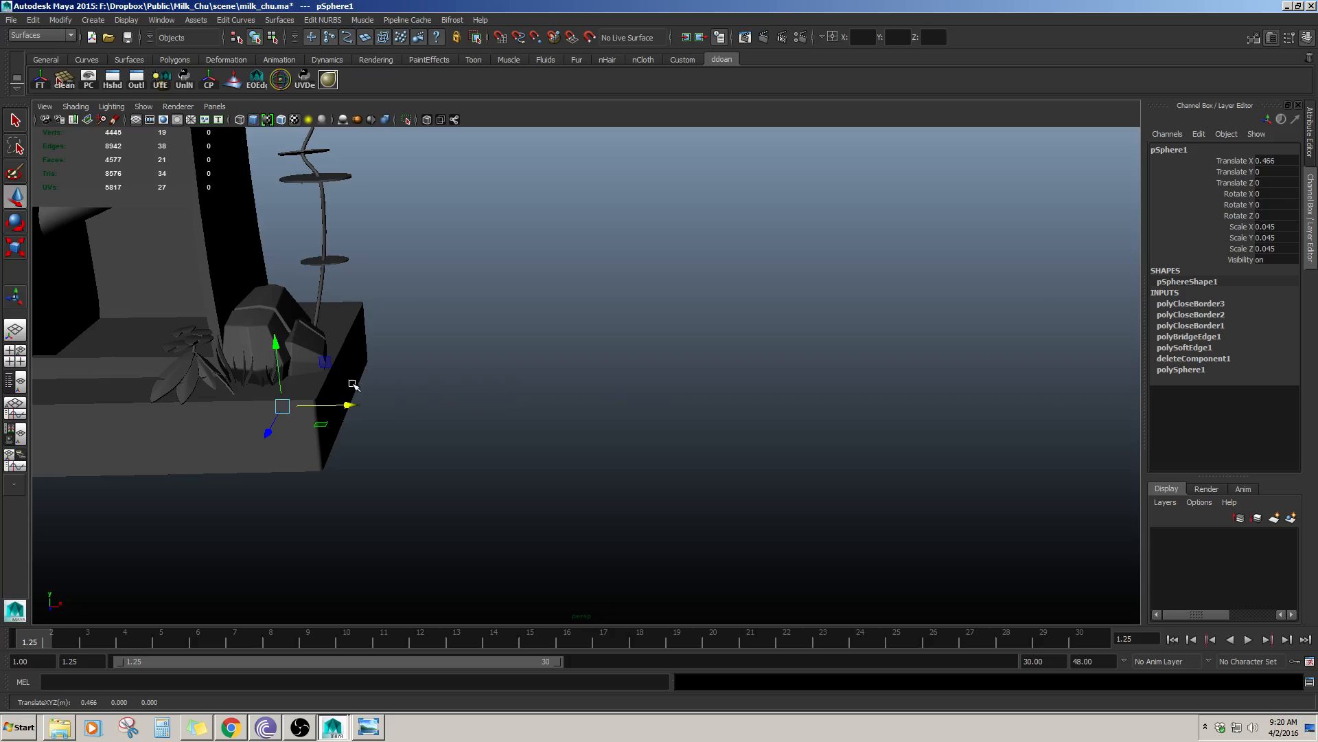
left_click_drag(274, 322, 273, 312)
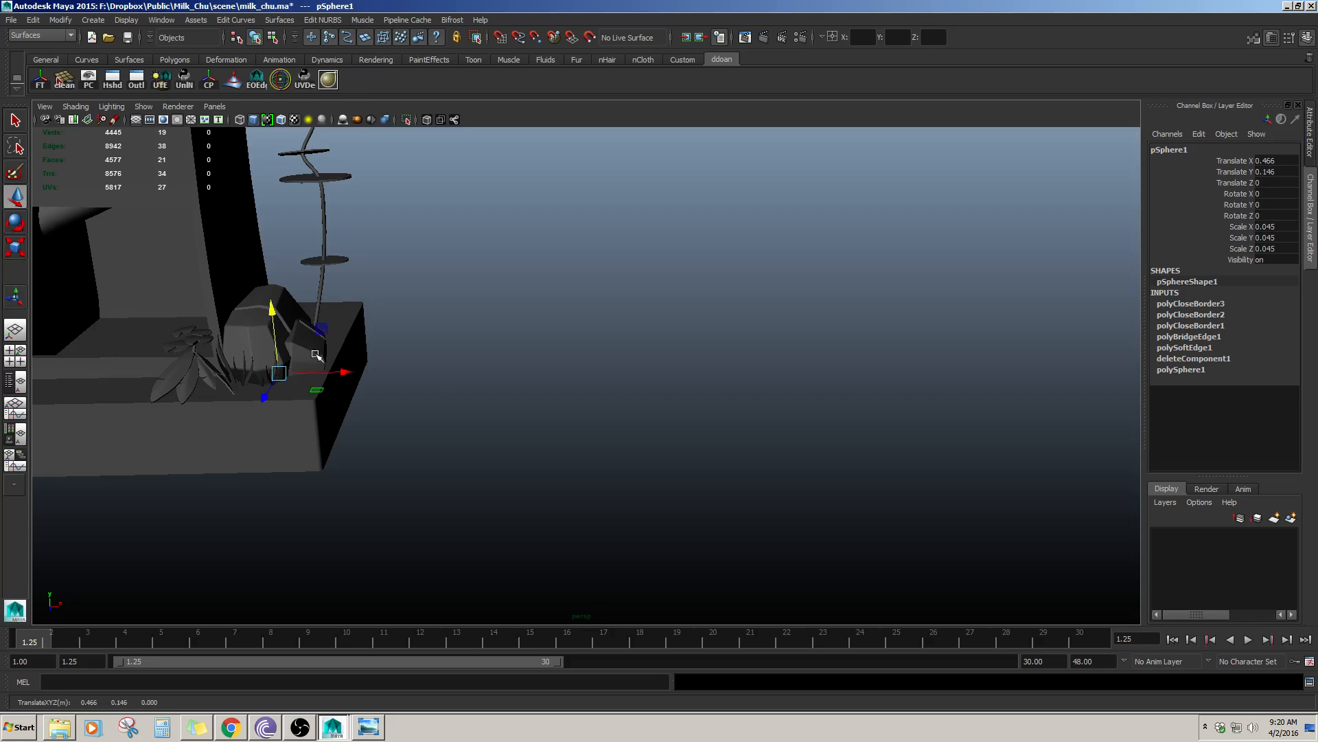
left_click_drag(347, 377, 365, 376)
left_click_drag(291, 392, 277, 406)
left_click_drag(285, 328, 284, 309)
- Move the dome to 0.628, 0.299, 0.452 in front of the rocks and scale it uniformly to 0.013
key("f")
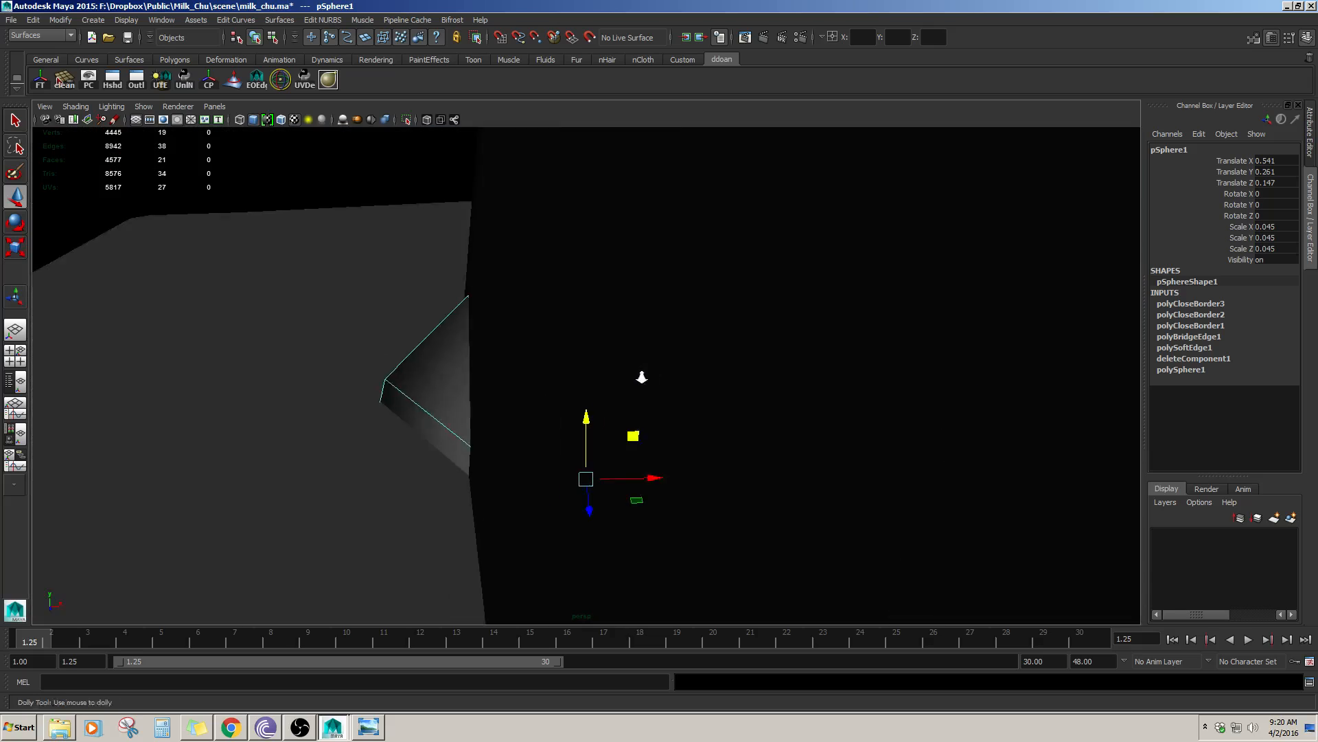
right_click_drag(641, 376, 406, 352, "alt")
left_click_drag(405, 353, 302, 346, "alt")
left_click_drag(532, 415, 251, 521)
left_click_drag(312, 480, 455, 317, "alt")
left_click_drag(454, 317, 459, 500, "alt")
key("r")
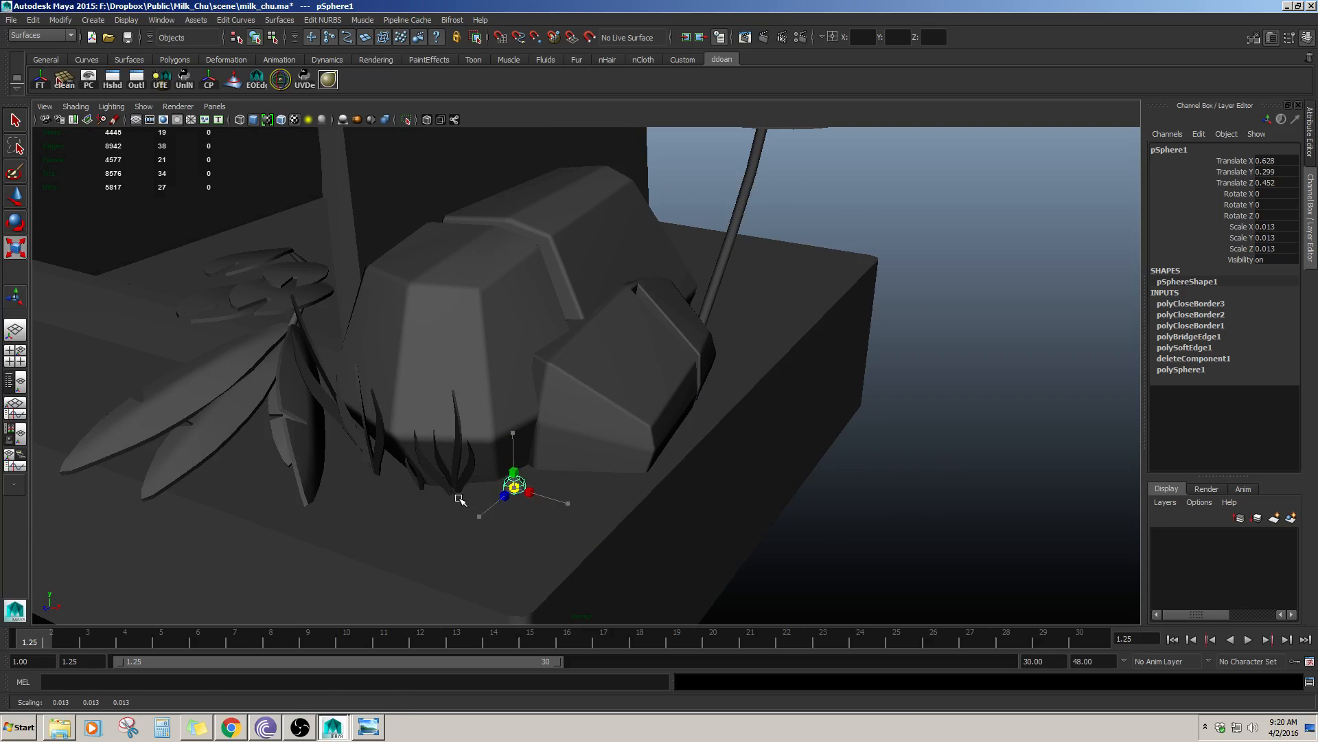
key("w")
- Move the tiny dome to X 0.761 beside the base's edge and delete its construction history
left_click(943, 484)
left_click_drag(943, 483, 378, 465, "alt")
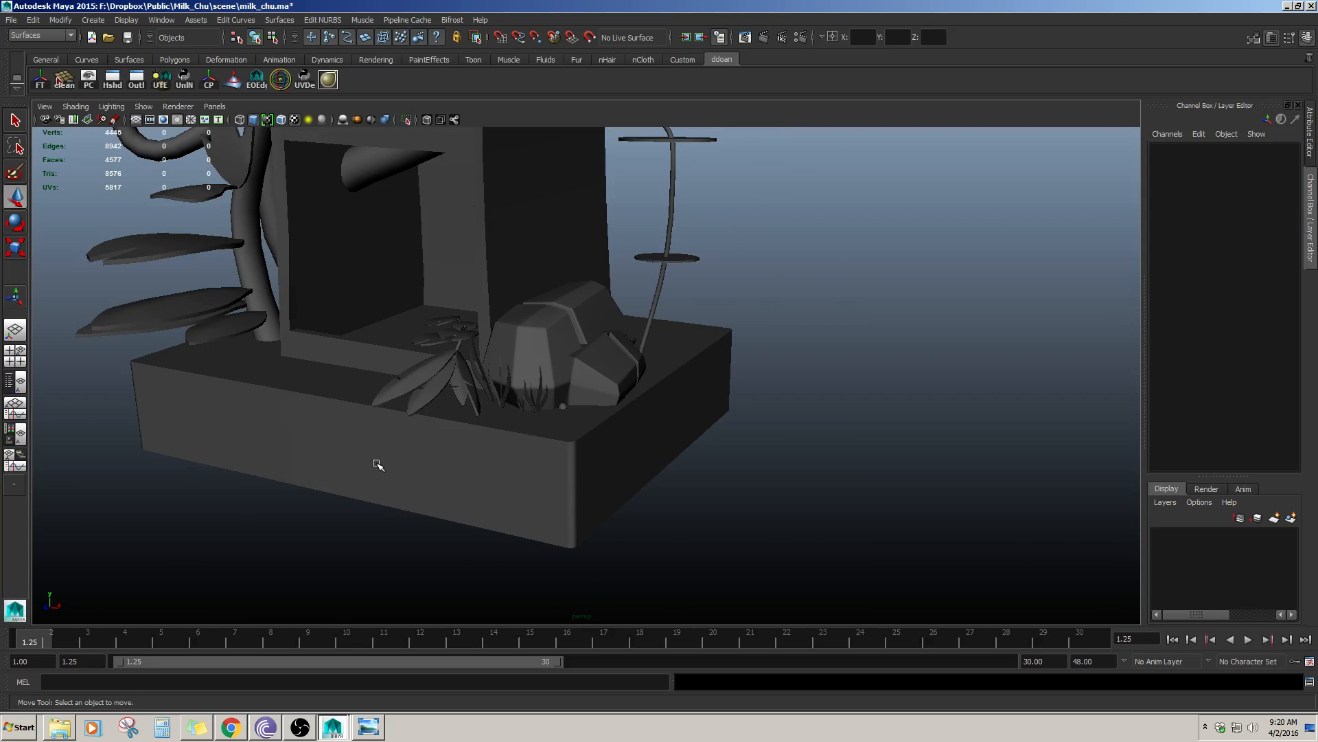
right_click_drag(581, 427, 607, 443, "alt")
left_click(546, 421)
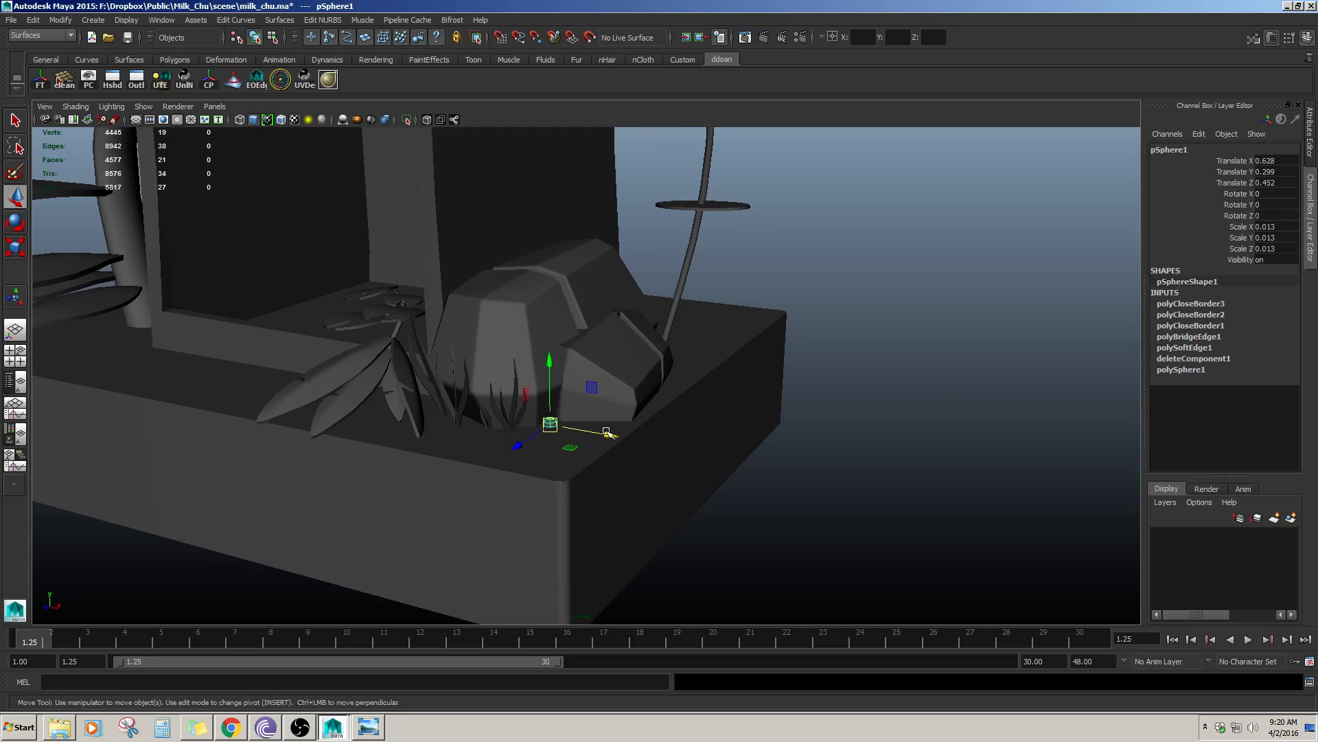
key("f")
right_click_drag(691, 436, 632, 412, "alt")
left_click_drag(632, 412, 1083, 375, "alt")
key("f")
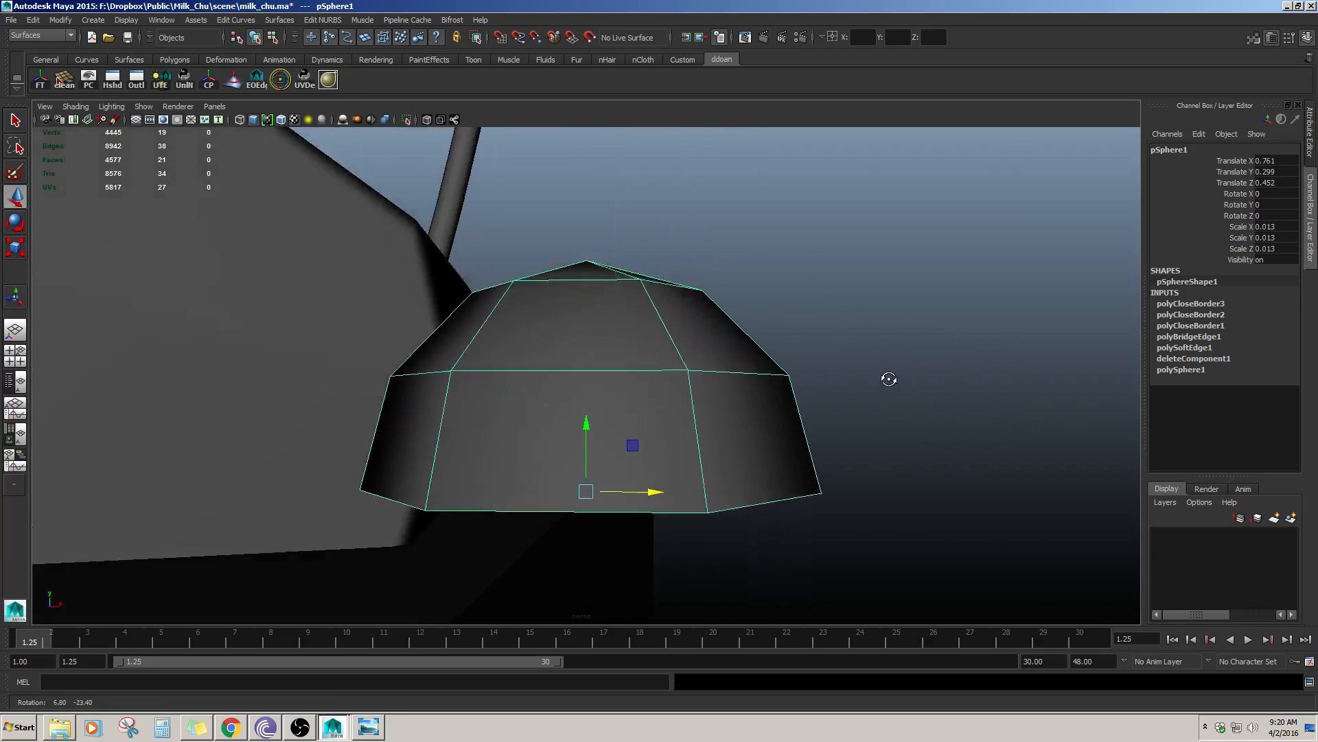
right_click_drag(885, 377, 821, 353, "alt")
key("alt+shift+d")
left_click_drag(820, 353, 817, 394, "alt")
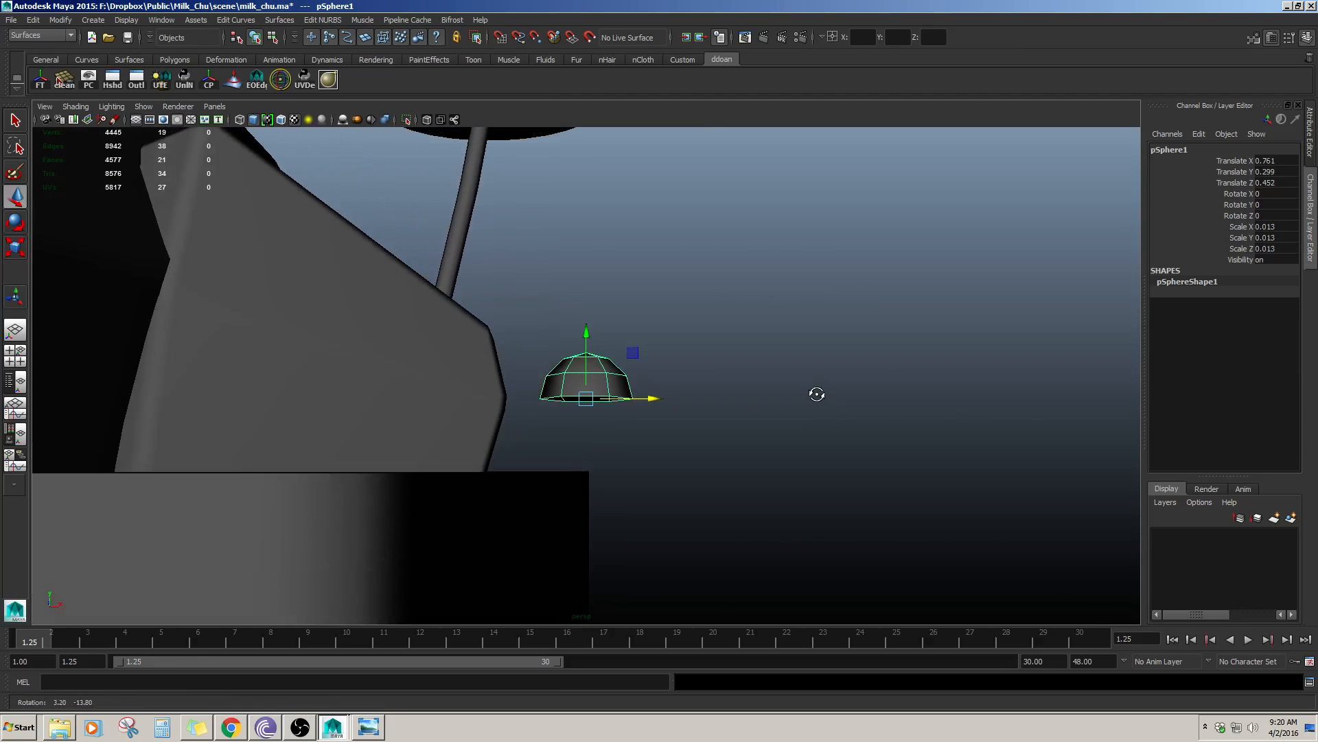
left_click(763, 364)
- Create a polygon cube, move it to X 1.256 beside the base and scale it uniformly to 0.445
left_click_drag(749, 359, 714, 375, "alt")
right_click_drag(750, 345, 680, 359, "alt")
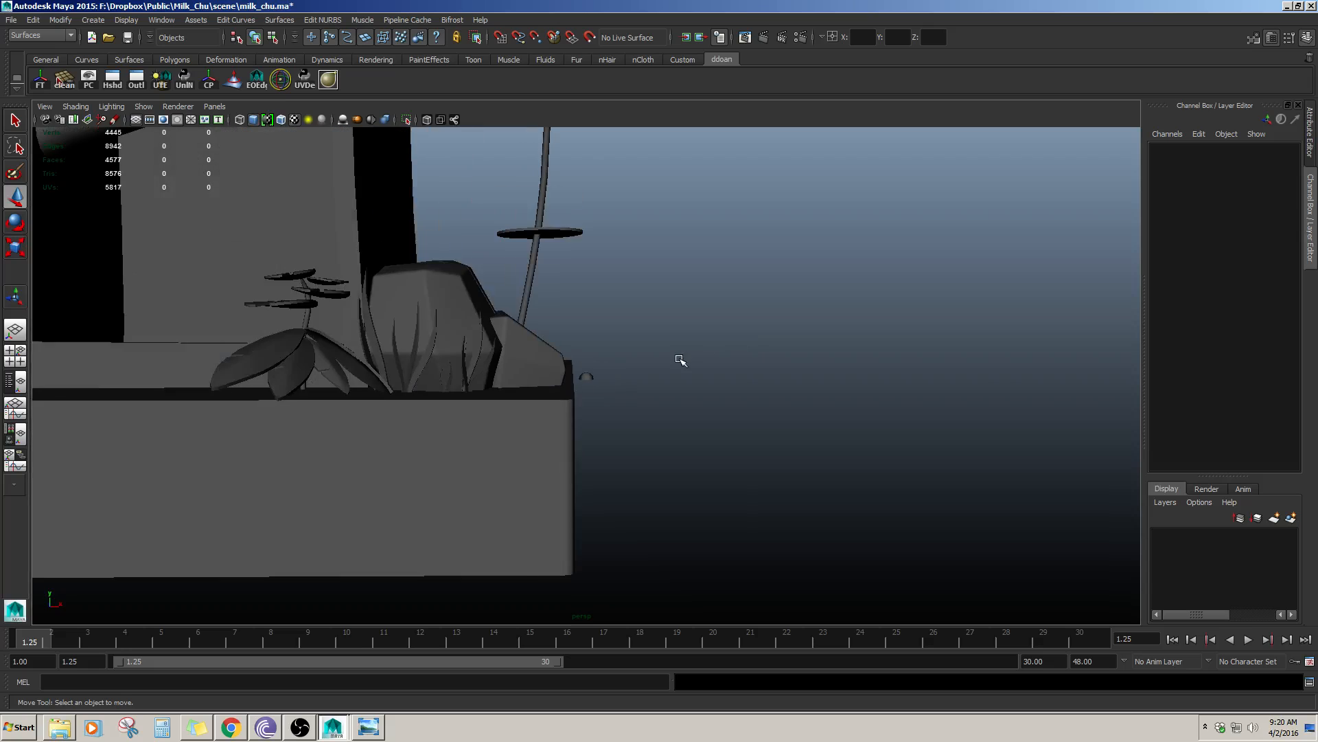
left_click_drag(679, 360, 676, 397, "alt")
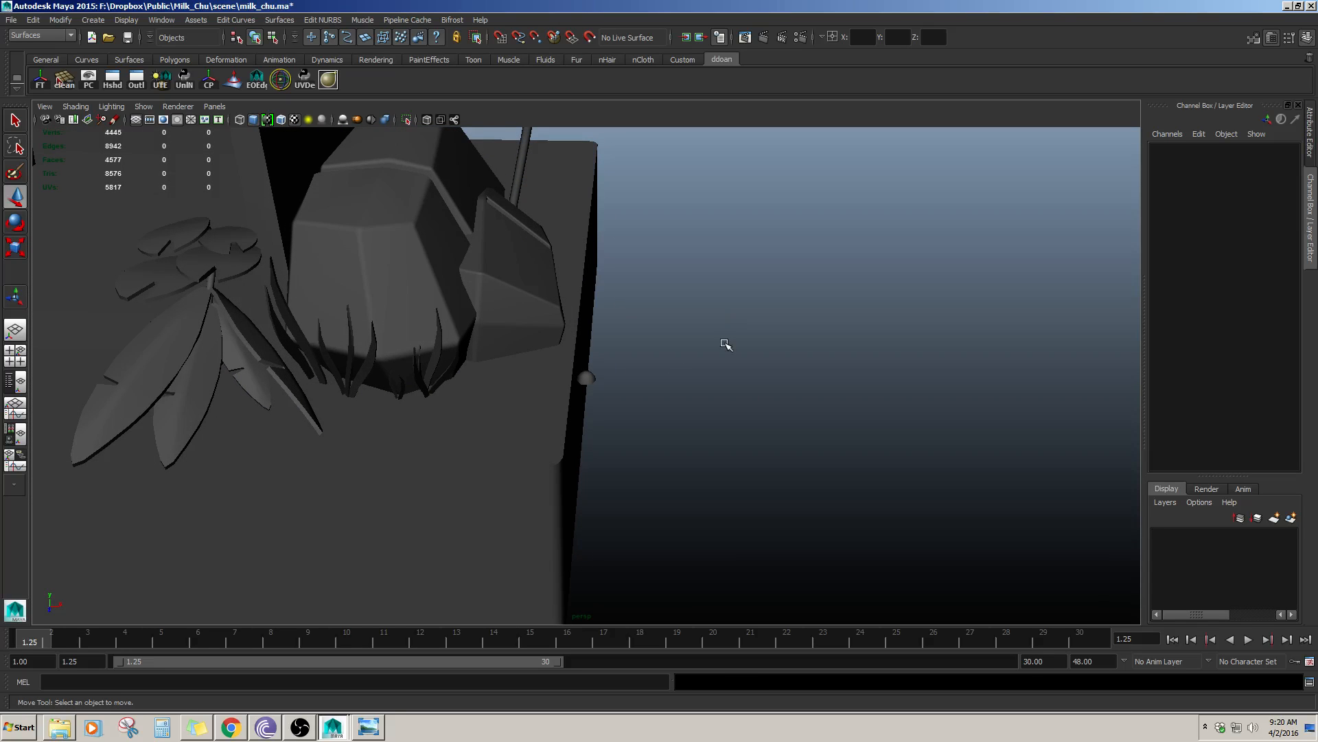
right_click_drag(725, 343, 723, 399, "shift")
right_click_drag(723, 398, 574, 403, "alt")
left_click_drag(393, 382, 690, 378)
key("r")
key("w")
- Delete the cube's top and bottom faces and return to object selection
right_click_drag(741, 314, 741, 340)
left_click(745, 341)
left_click_drag(750, 348, 780, 320, "alt")
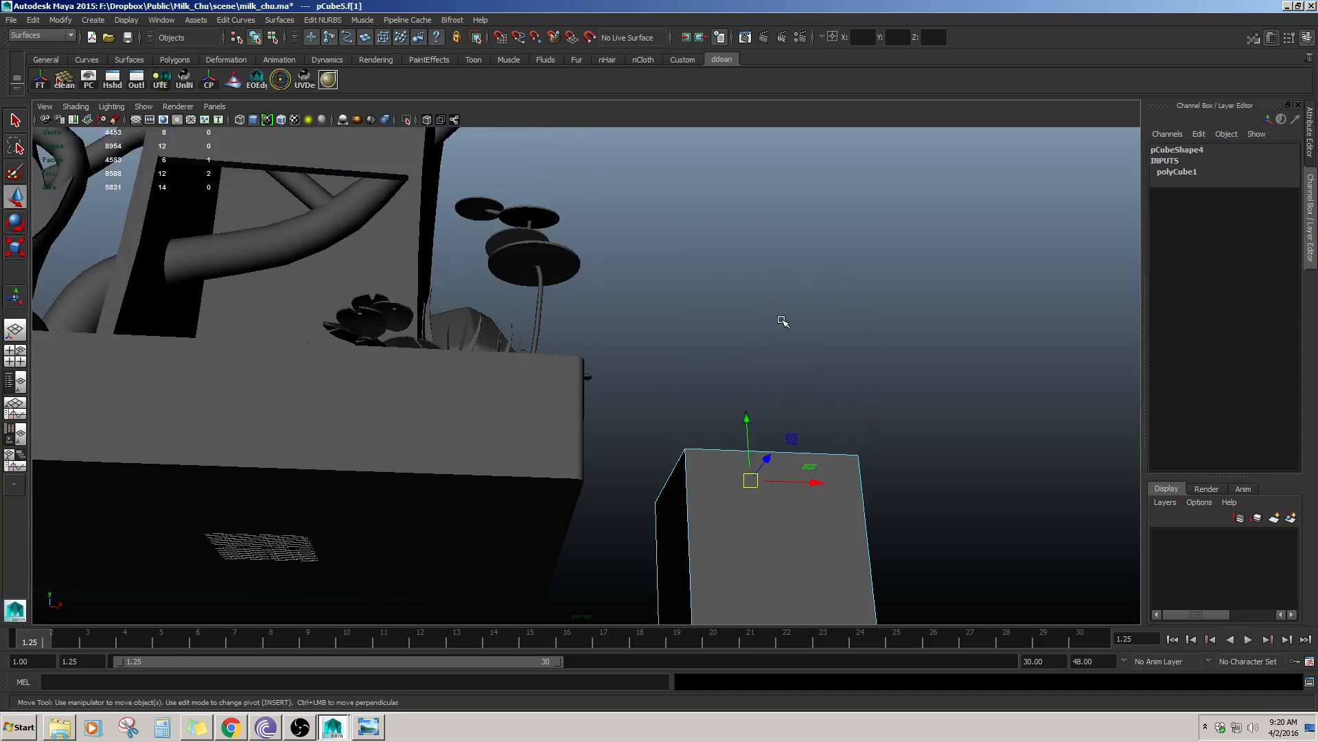
middle_click_drag(765, 461, 739, 199, "alt")
left_click(684, 413, "shift")
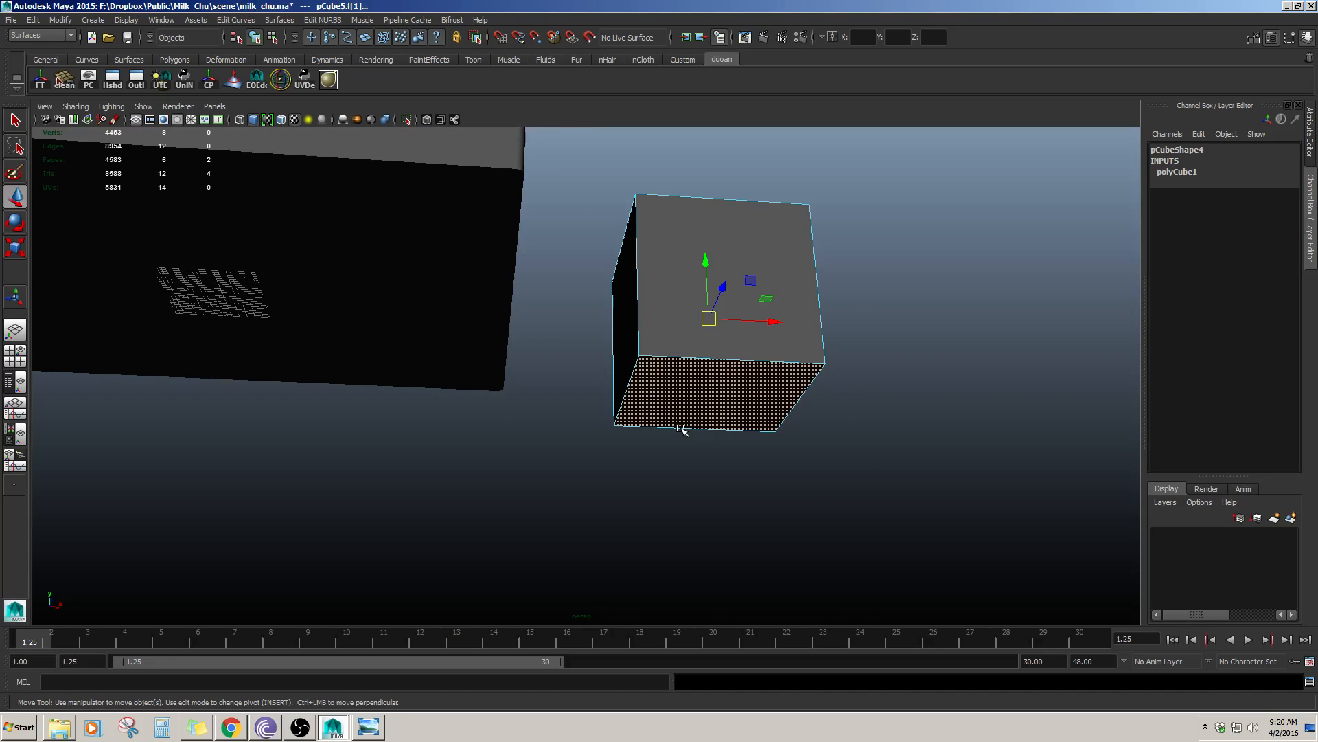
left_click(682, 430)
left_click_drag(683, 432, 671, 389, "alt")
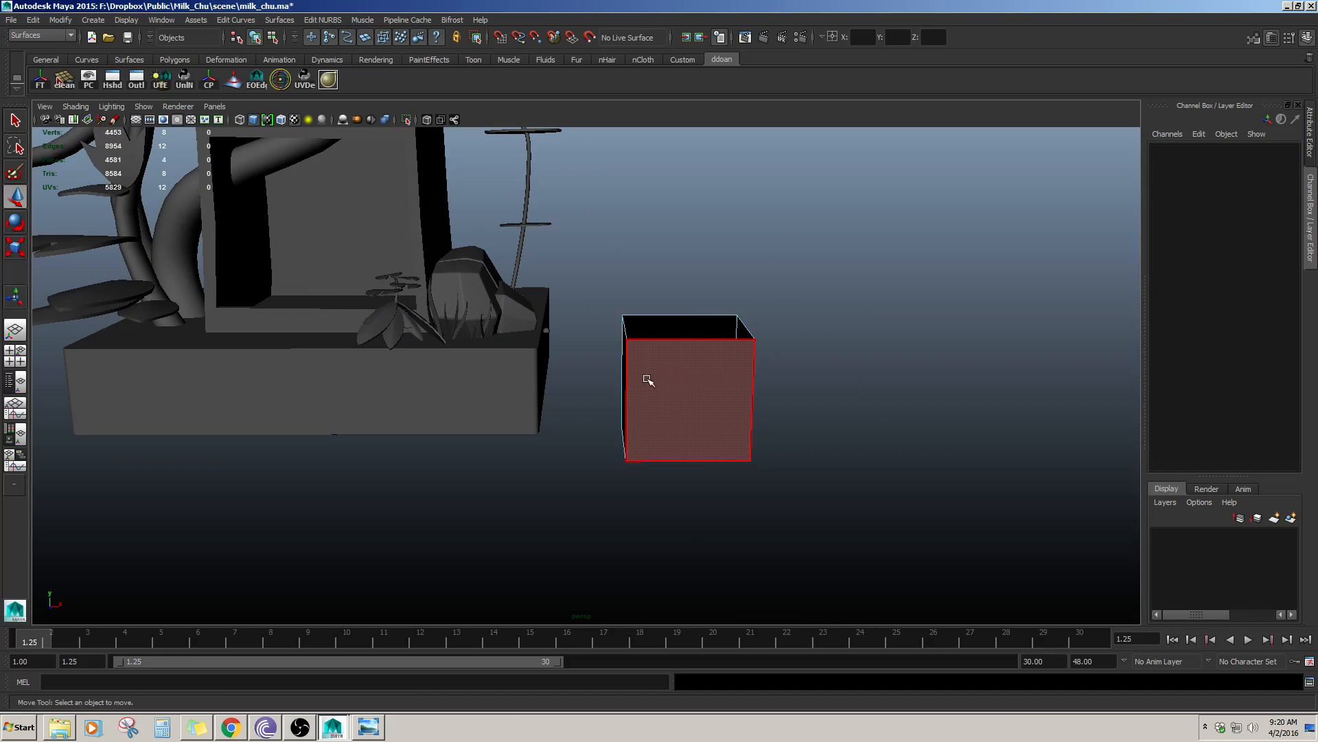
key("F8")
- Place the open cube at 0.768, 0.299, 0.463 next to the tiny dome and scale it uniformly to 0.006
left_click_drag(574, 259, 934, 609)
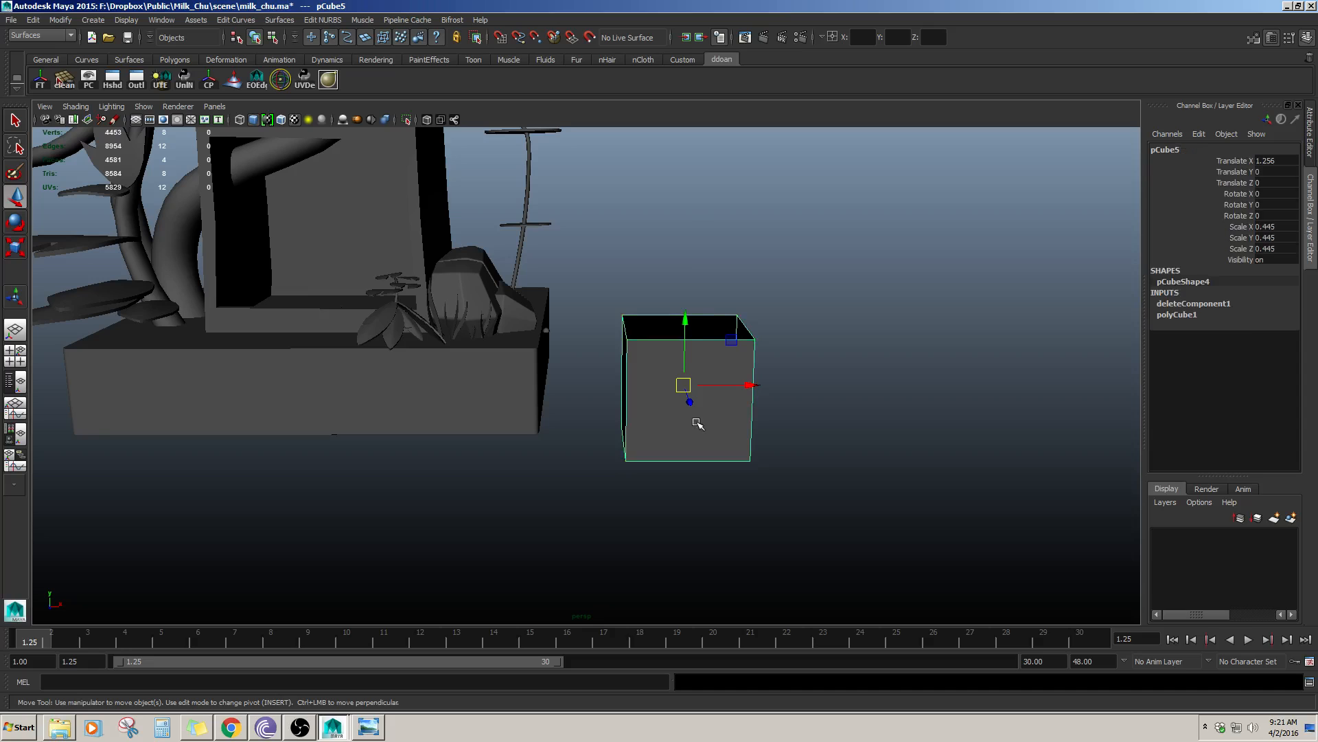
key("r")
left_click_drag(682, 383, 547, 332)
key("w")
key("f")
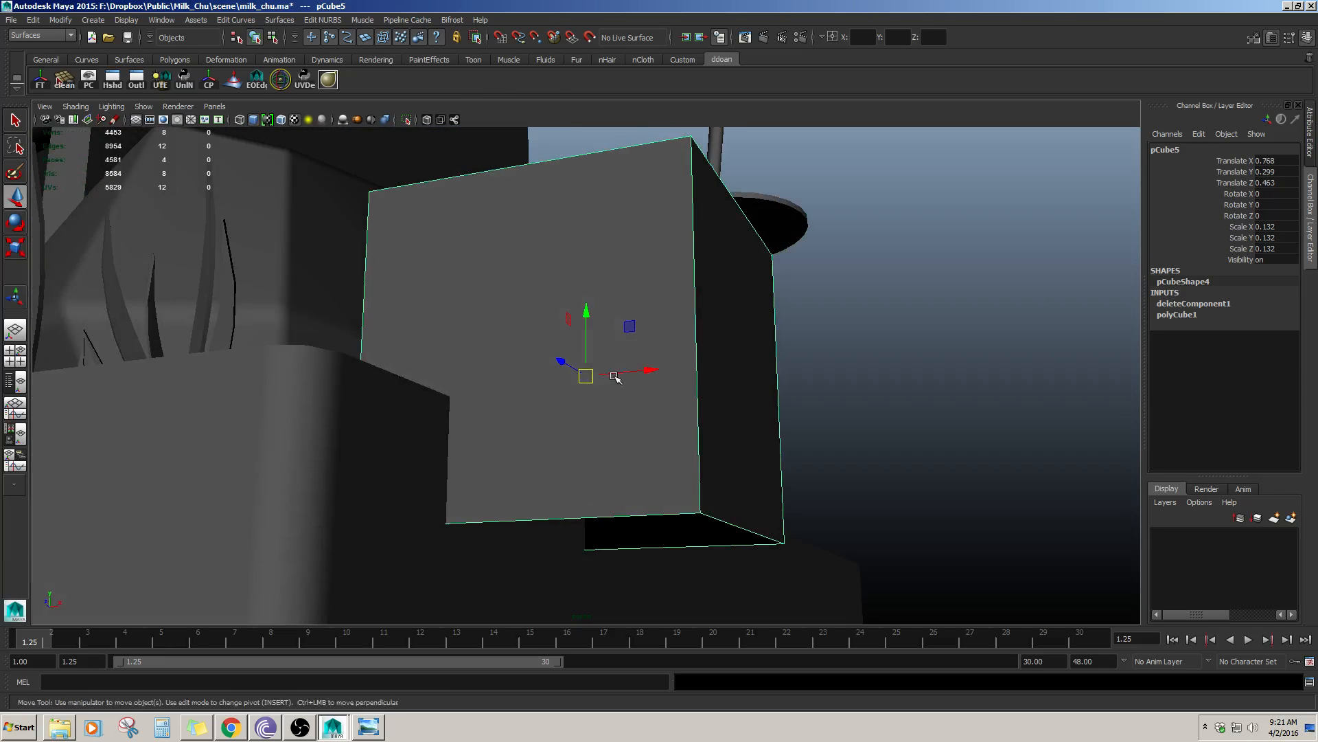
key("r")
left_click_drag(586, 376, 384, 481)
key("w")
right_click_drag(385, 480, 618, 461, "alt")
middle_click_drag(618, 461, 595, 386, "alt")
left_click_drag(595, 386, 503, 442, "alt")
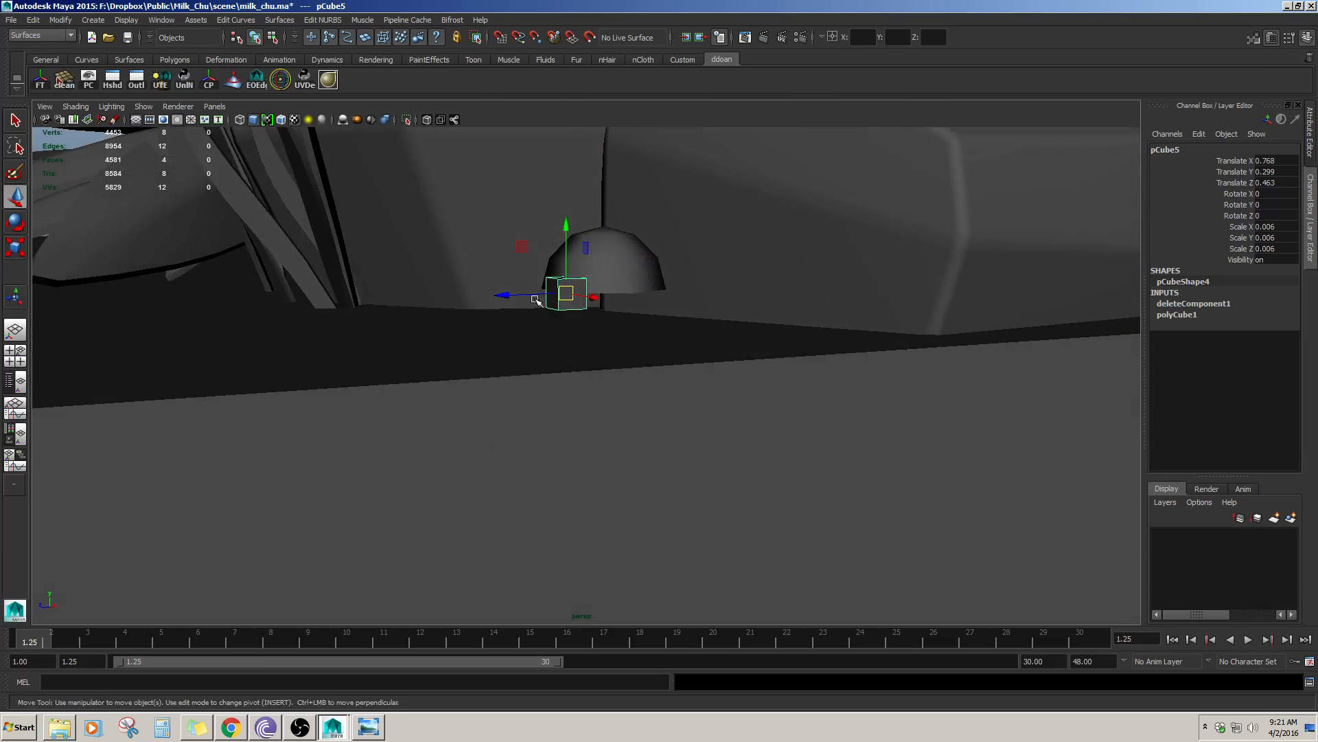
left_click_drag(597, 295, 585, 332, "alt")
key("f")
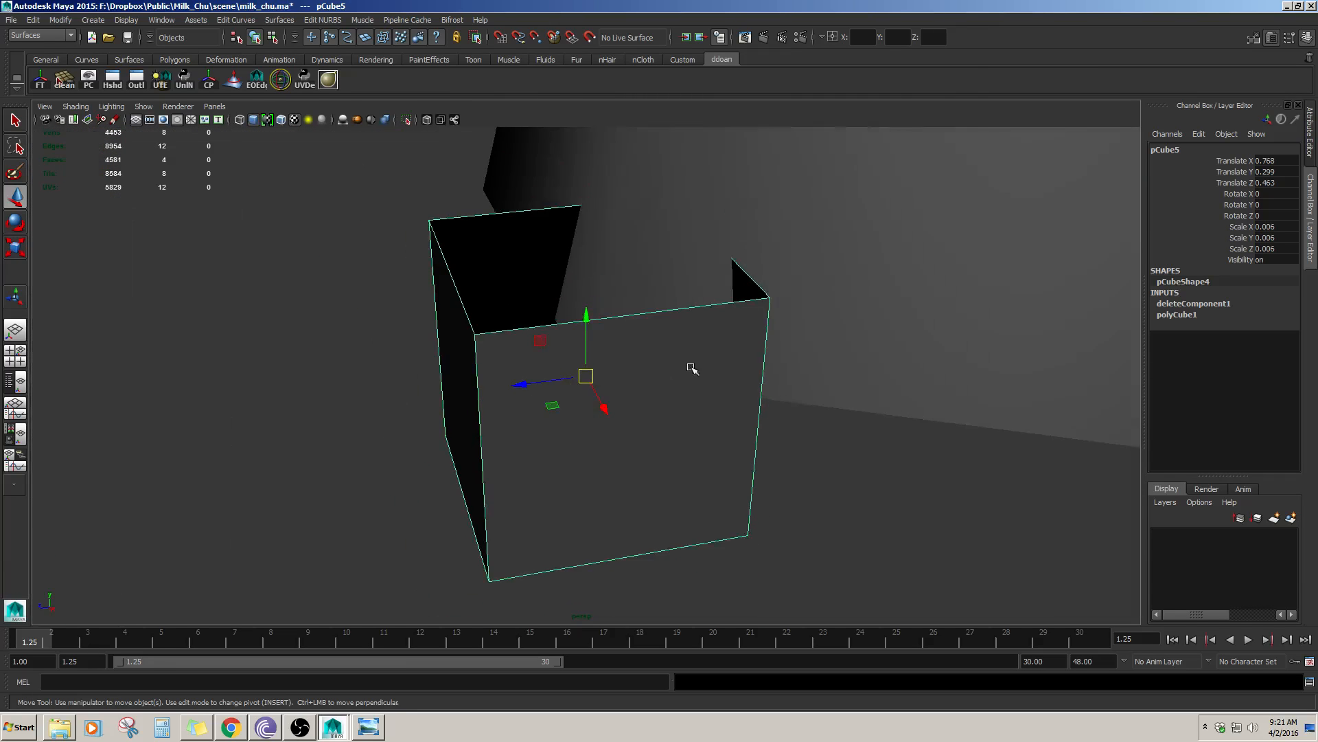
- Show the scene in wireframe and merge two adjacent upper corner vertices of the open cube
right_click_drag(691, 368, 715, 412, "alt")
left_click_drag(715, 411, 660, 354, "alt")
key("ctrl+F9")
key("4")
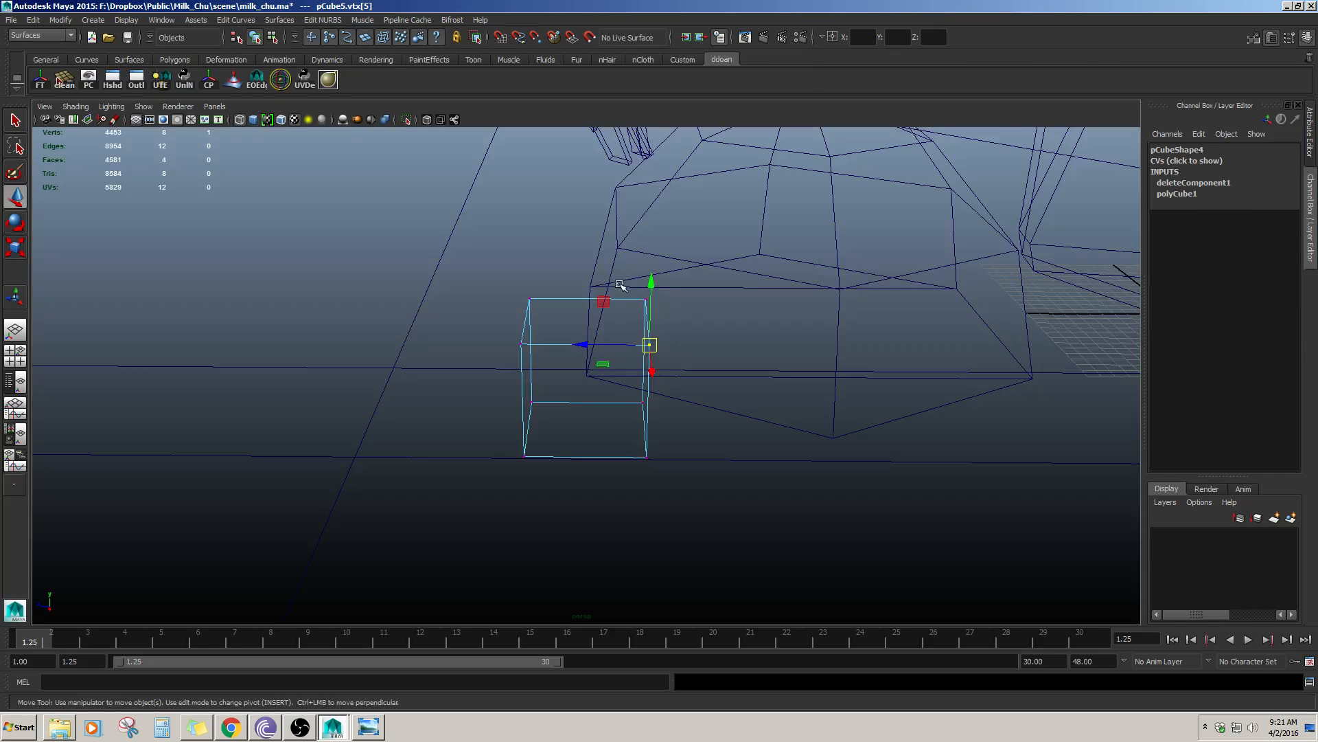
left_click_drag(624, 286, 665, 312, "shift")
left_click_drag(665, 312, 751, 382, "alt")
right_click_drag(629, 323, 631, 288, "shift")
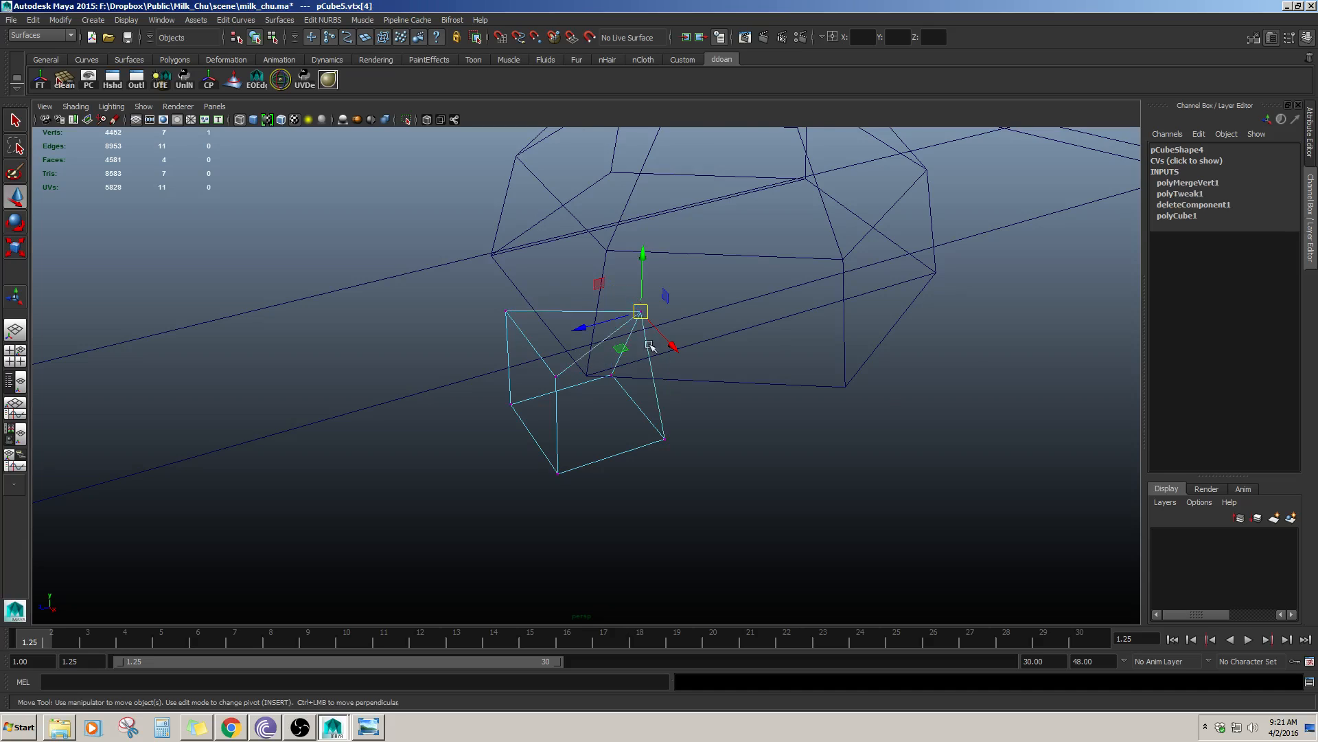
- Merge the matching two lower corner vertices so the open cube becomes three-sided, and show it shaded in object selection
left_click_drag(621, 417, 619, 385, "alt")
left_click(661, 444, "shift")
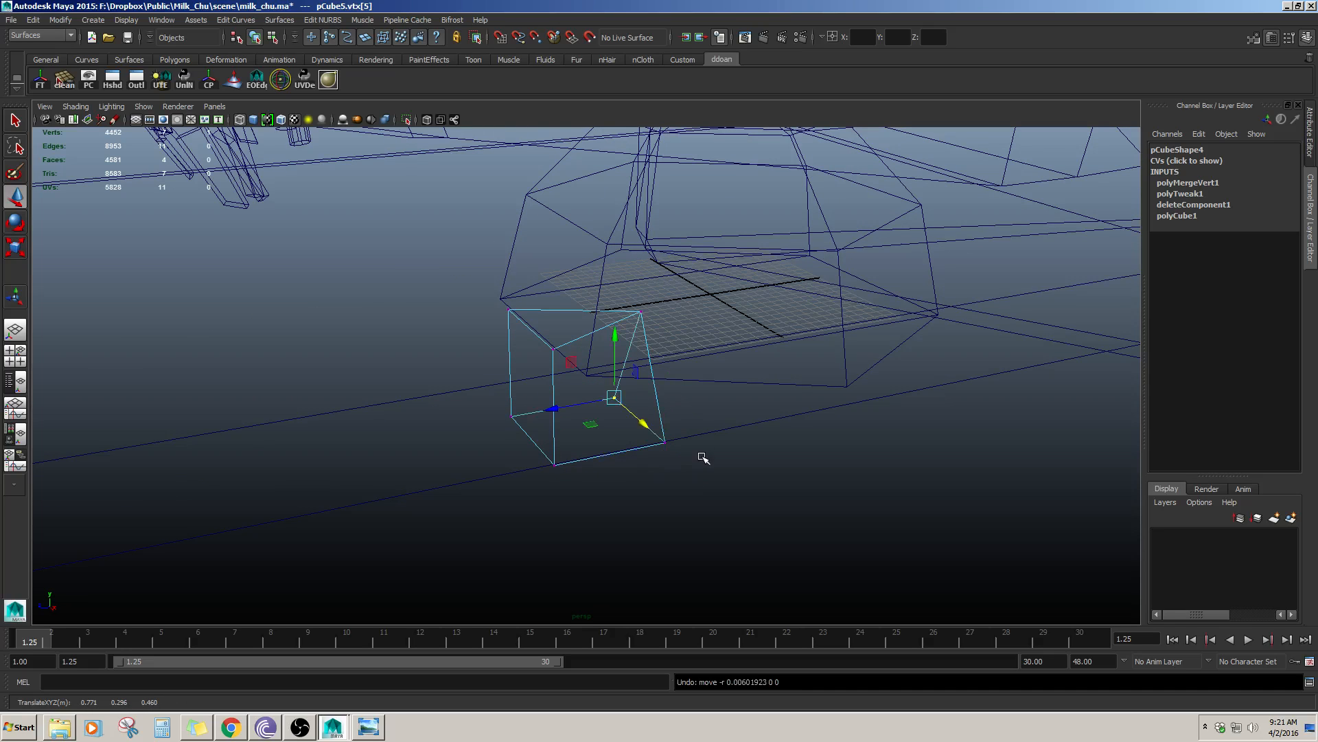
right_click_drag(708, 446, 680, 445, "shift")
left_click_drag(678, 443, 637, 481, "alt")
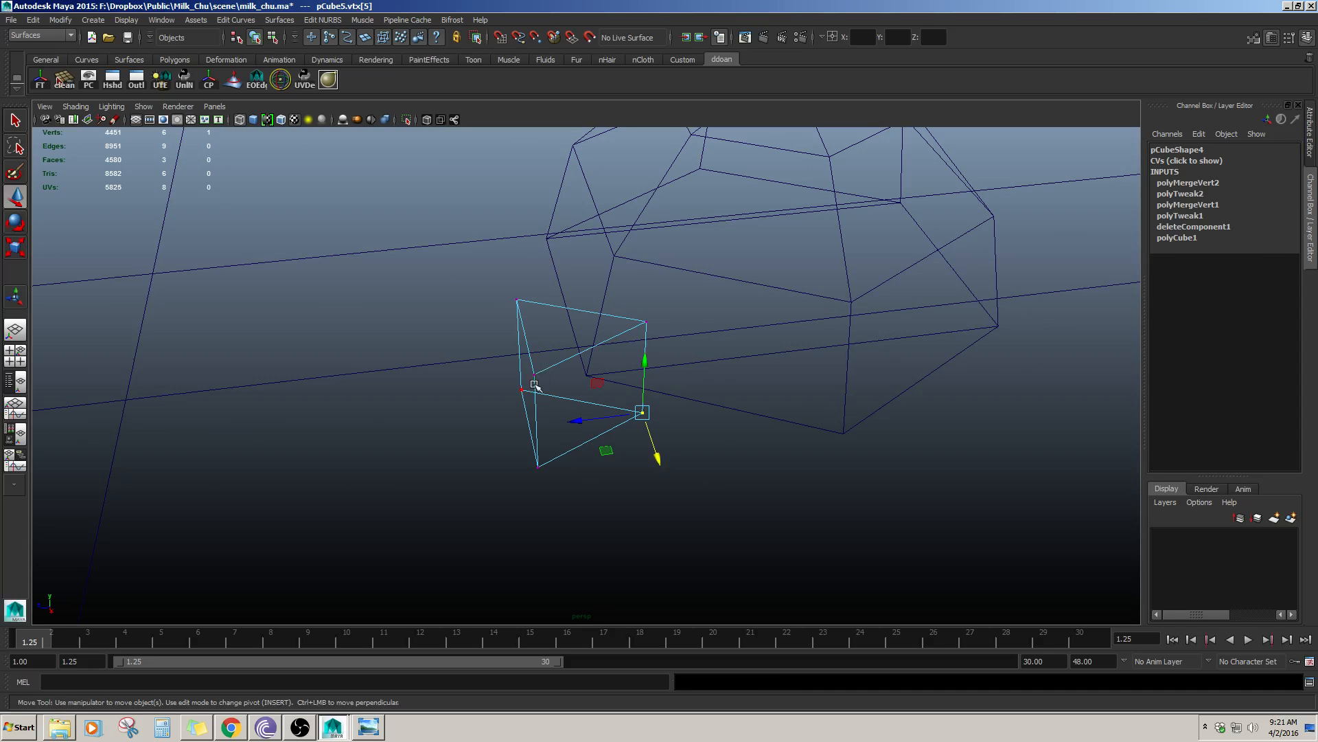
right_click_drag(522, 442, 528, 436)
mouse_move(529, 437)
left_mouse_down("alt")
mouse_move(591, 405)
mouse_move(588, 377)
mouse_move(543, 311)
mouse_move(756, 392)
left_mouse_up("alt")
key("5")
left_click(757, 392)
left_click(585, 389)
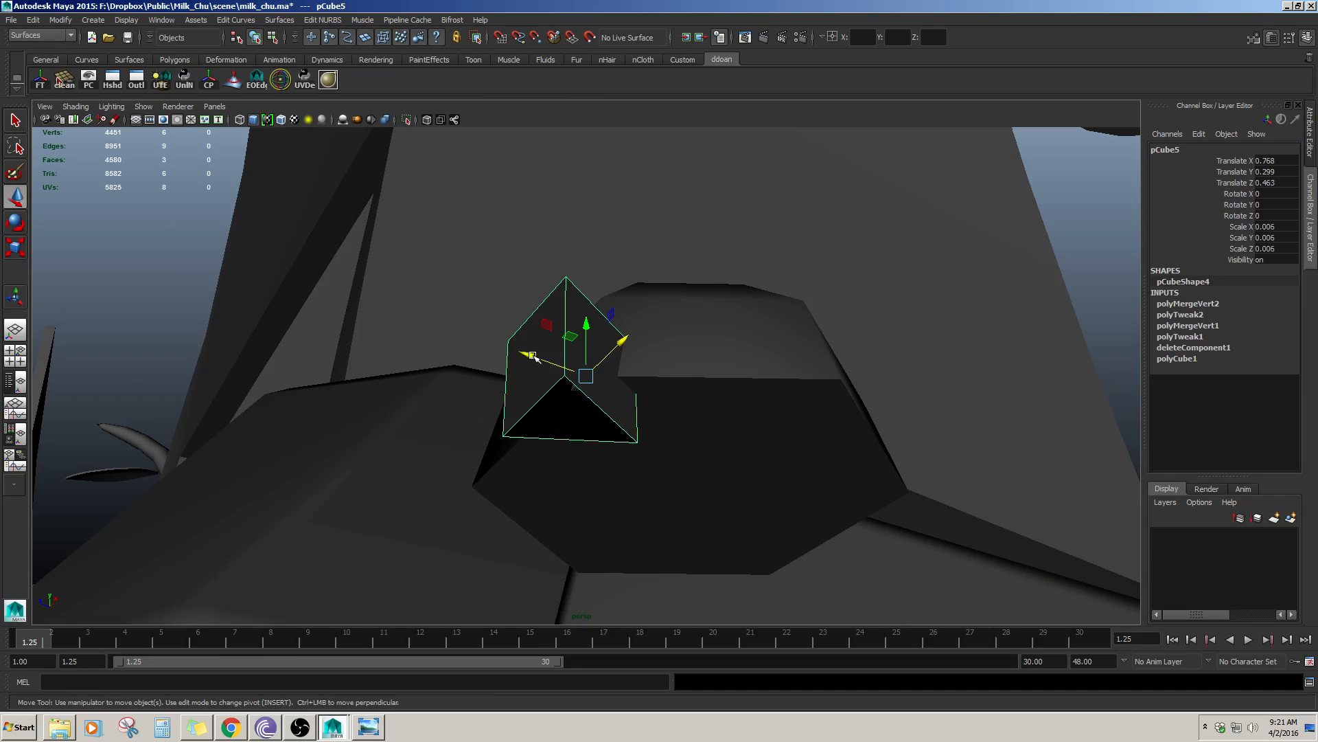
- Move the three-sided tube under the centre of the tiny dome, to 0.762, 0.299, 0.452
left_click_drag(532, 355, 733, 456)
scroll(728, 447, "down", 8)
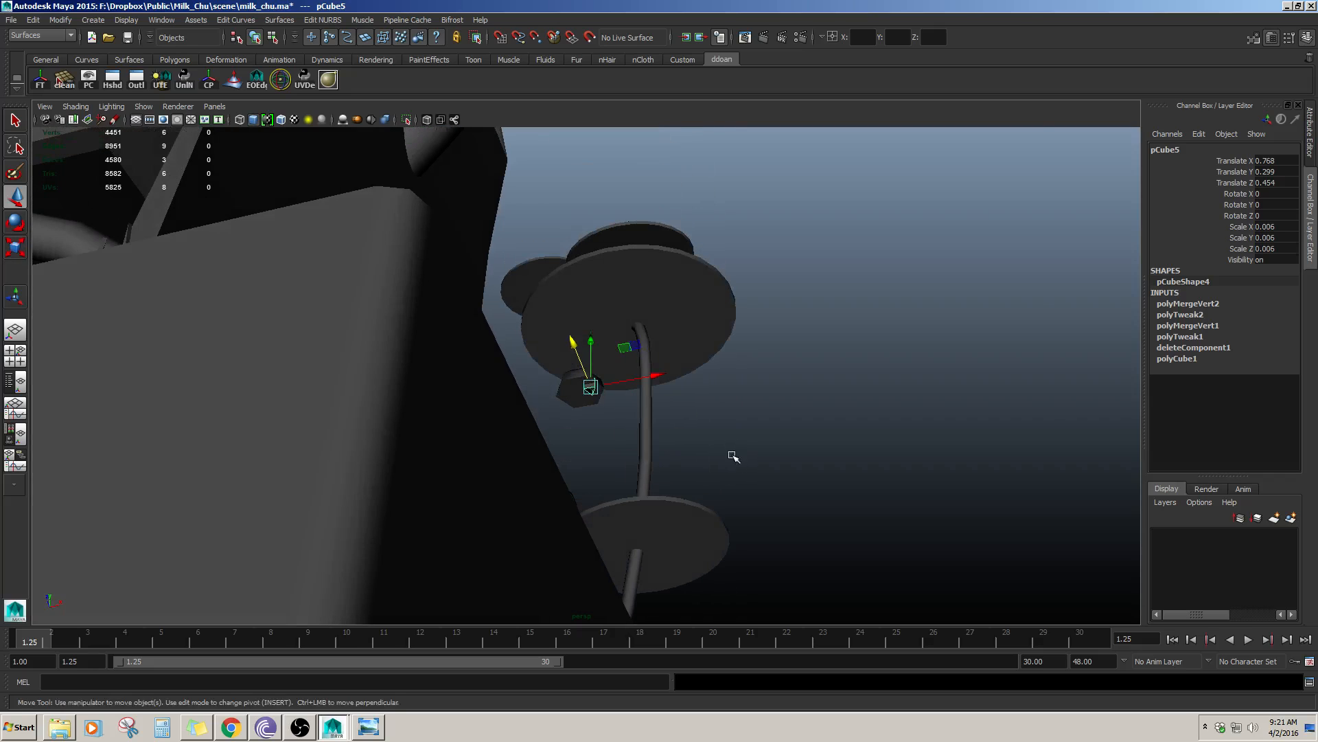
right_click_drag(660, 420, 741, 450, "alt")
left_click_drag(742, 450, 639, 439, "alt")
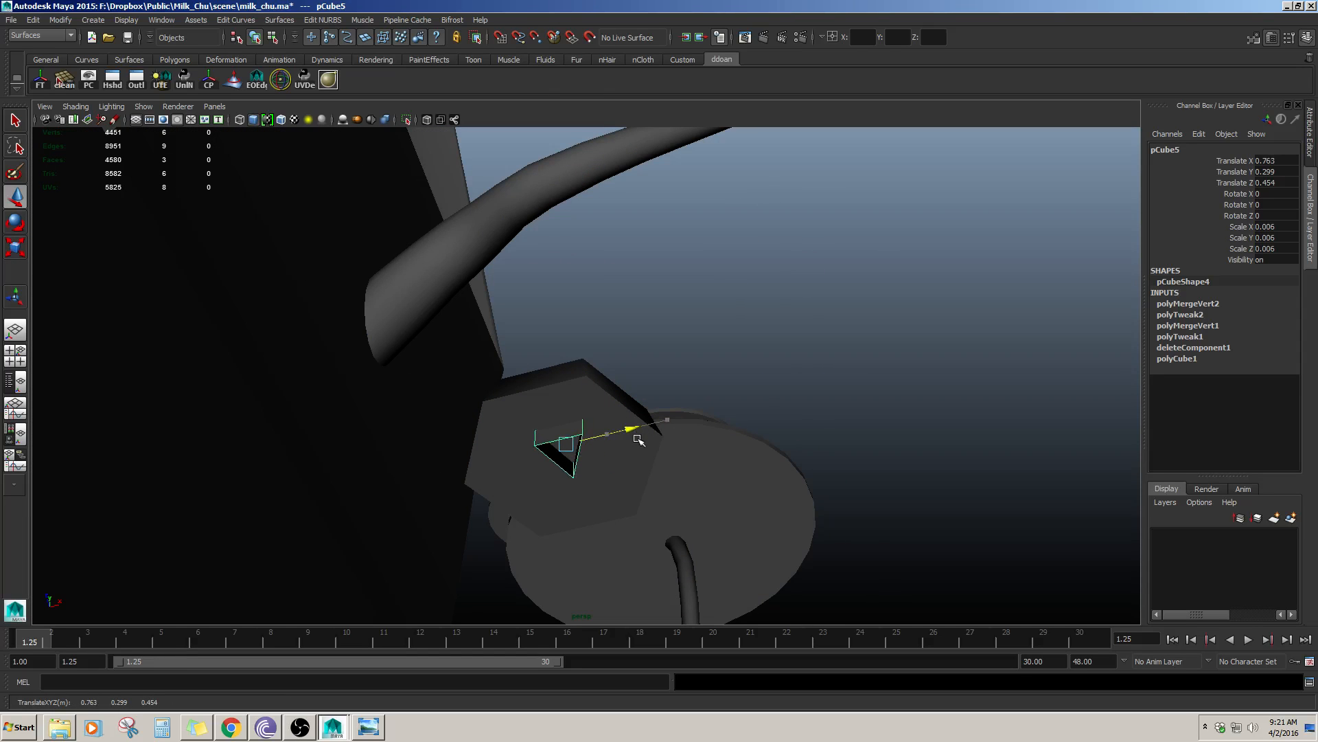
left_click_drag(548, 405, 628, 407)
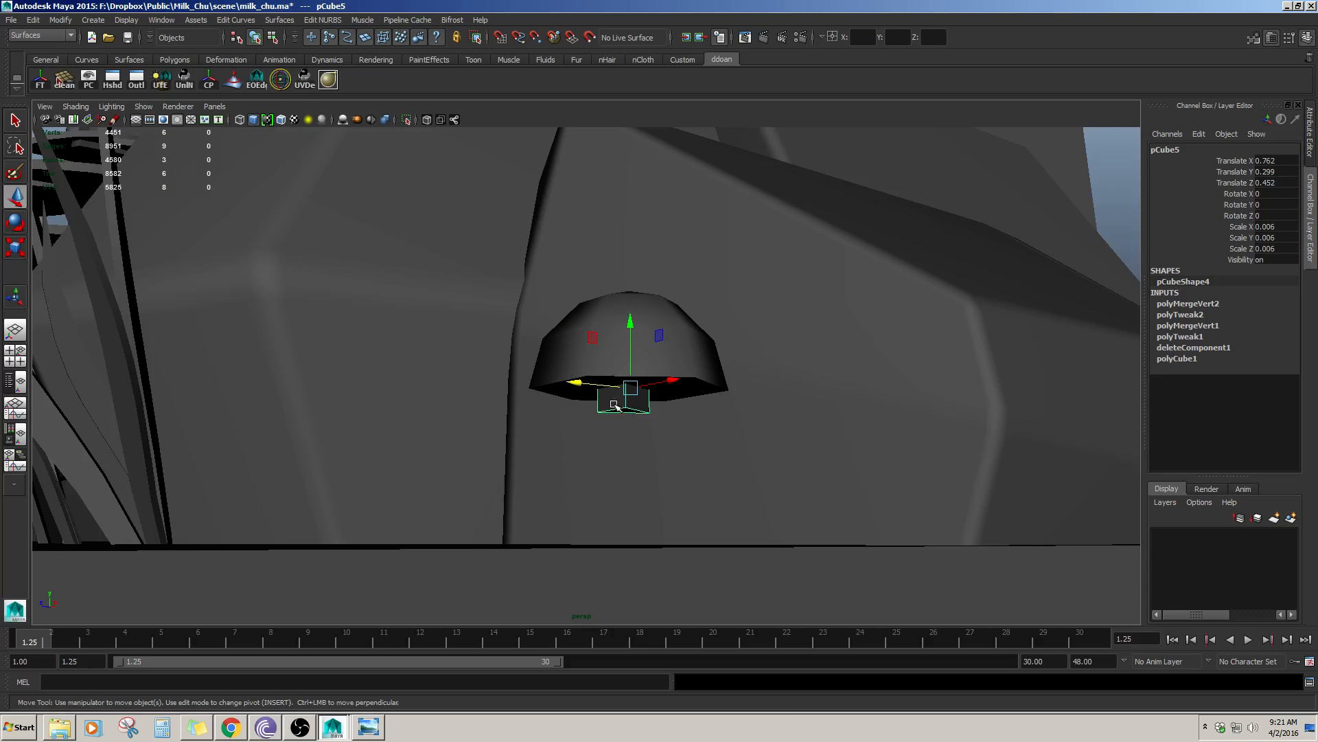
- Pull the tube's bottom vertices straight down to form a long stem, and return to object selection
right_click_drag(615, 405, 591, 410)
left_click_drag(575, 377, 638, 408, "alt")
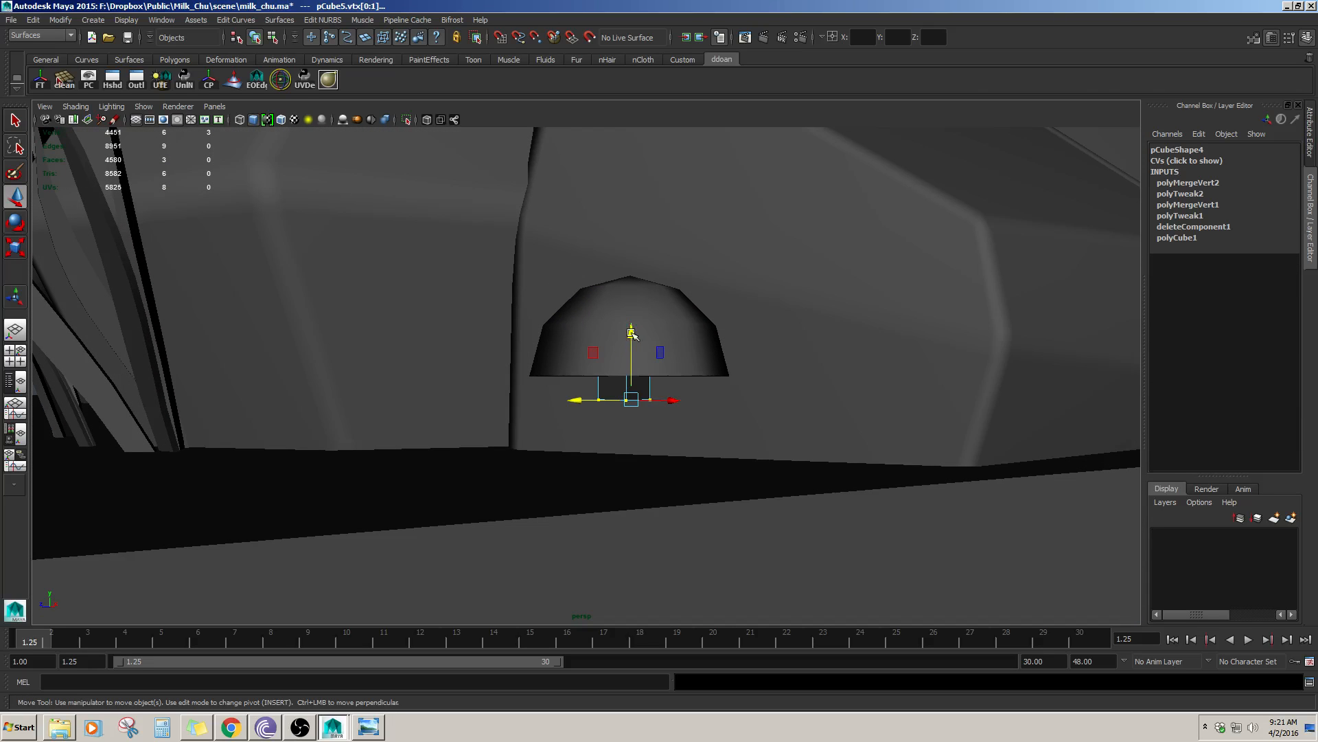
left_click_drag(631, 333, 626, 457)
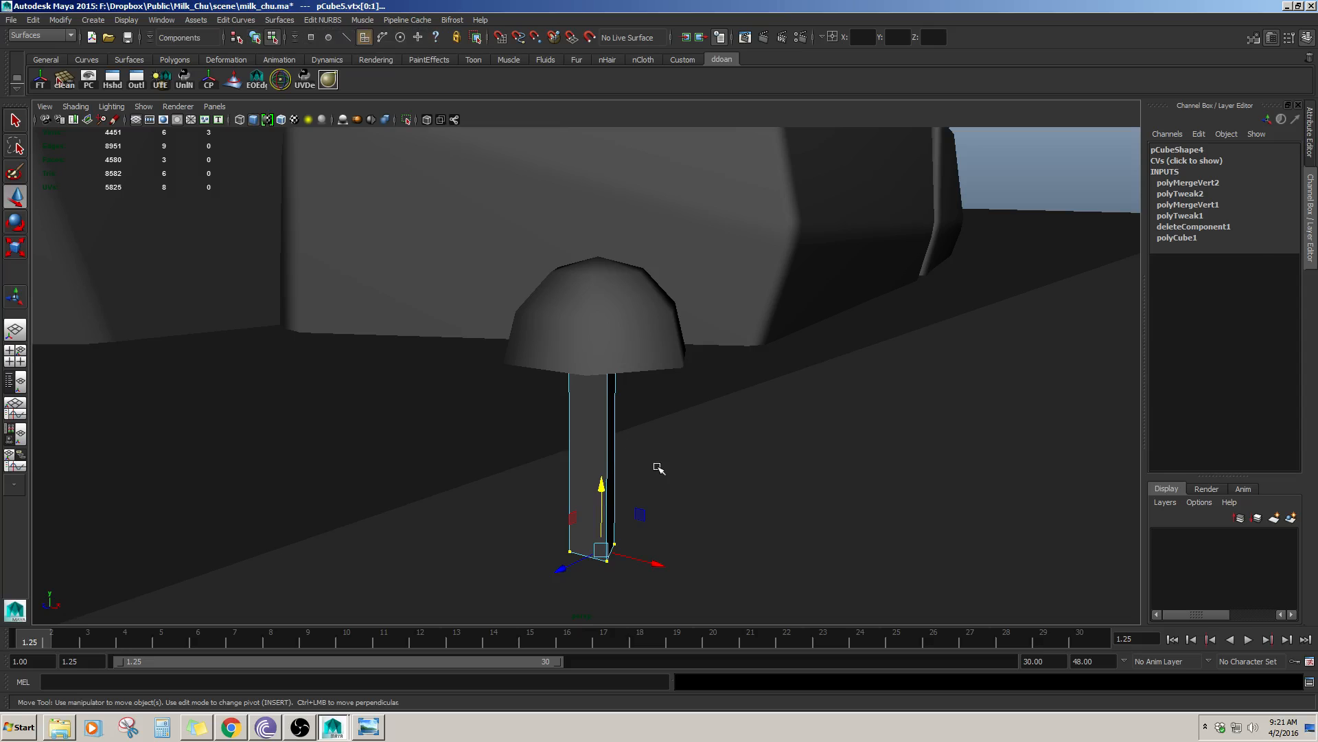
key("F8")
- Combine the stem and dome into one mushroom mesh, delete its history and centre its pivot
left_click_drag(596, 415, 694, 407, "alt")
left_click(498, 326, "shift")
scroll(515, 323, "down", 10)
scroll(527, 323, "up", 3)
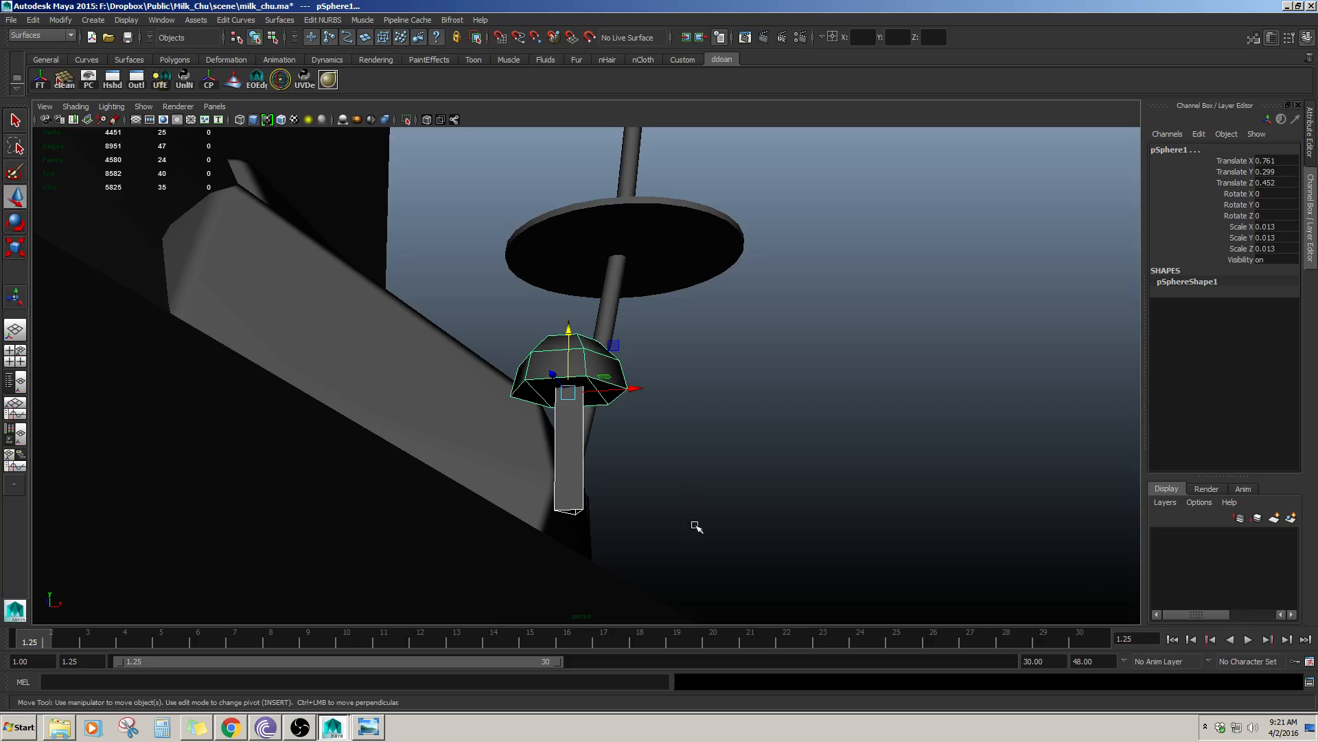
left_click_drag(654, 471, 690, 413, "alt")
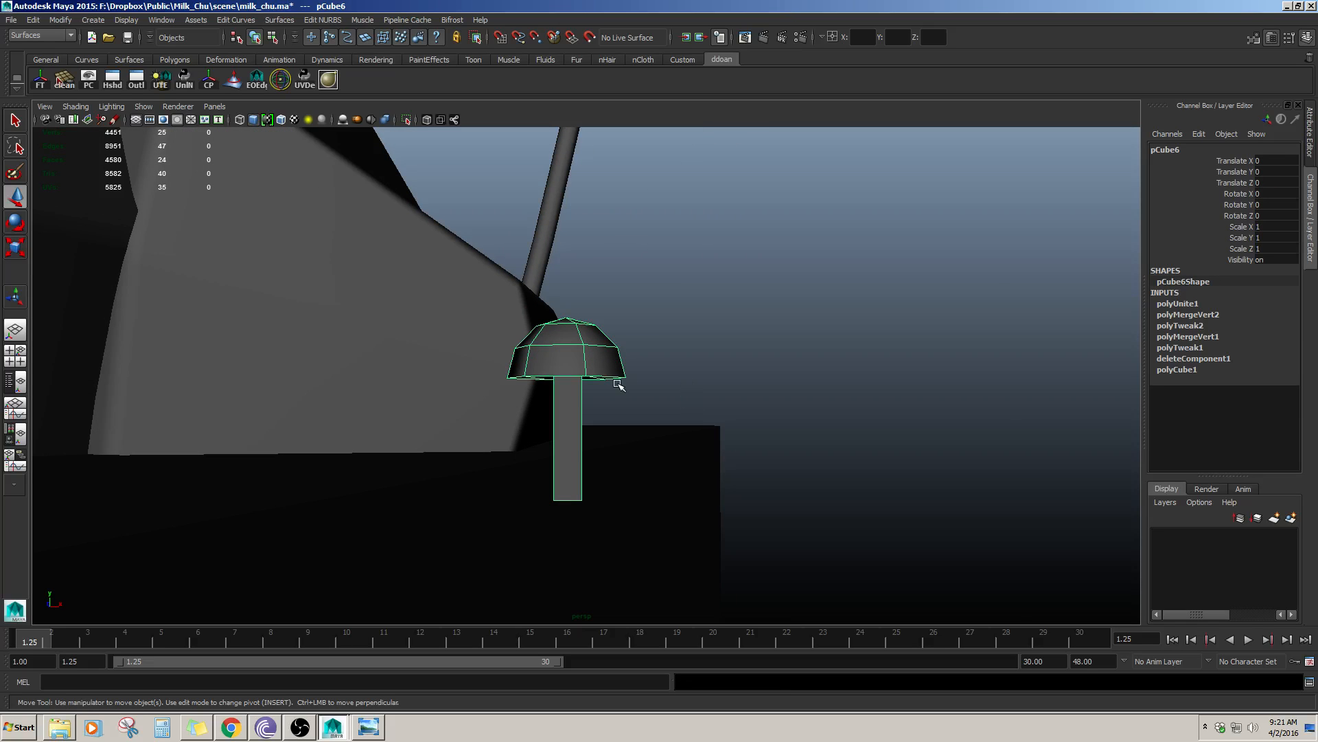
key("alt+shift+d")
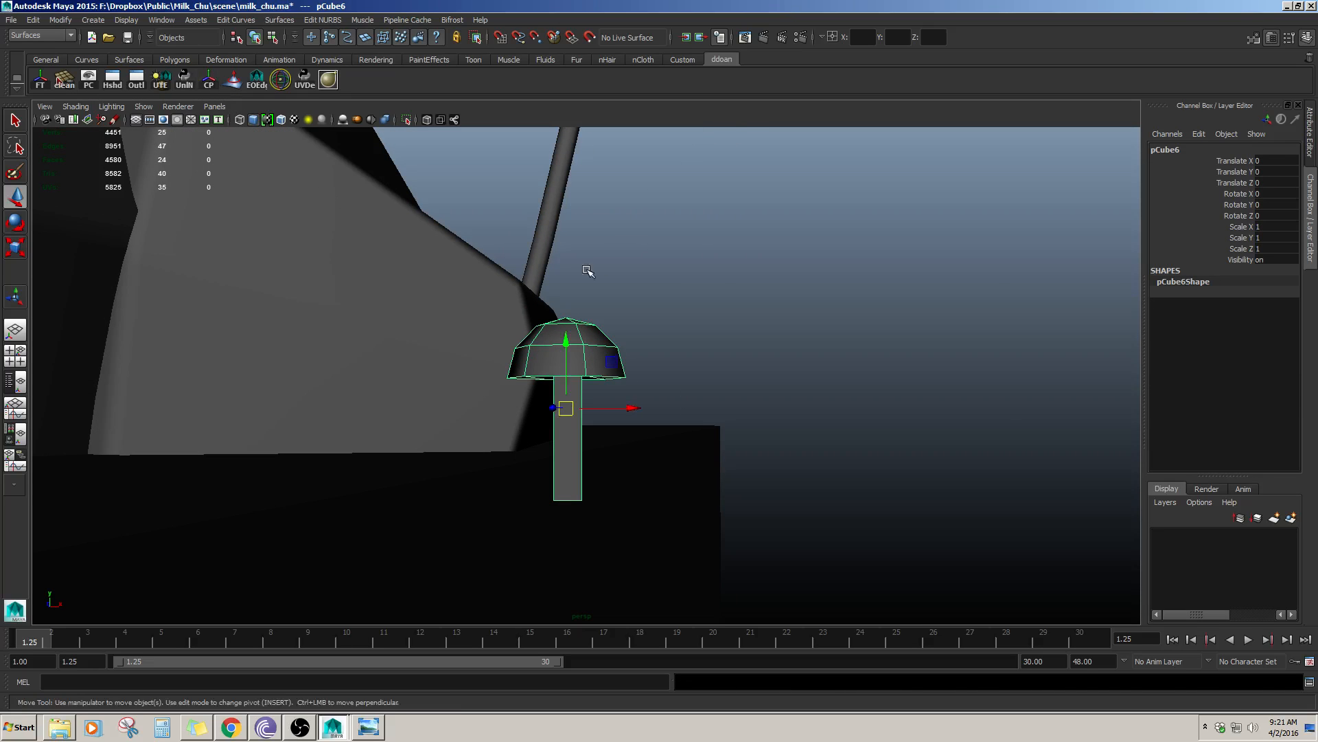
- Move the mushroom's pivot straight down to the base of the stem
left_click_drag(588, 270, 602, 330, "alt")
key("Insert")
middle_click(574, 511)
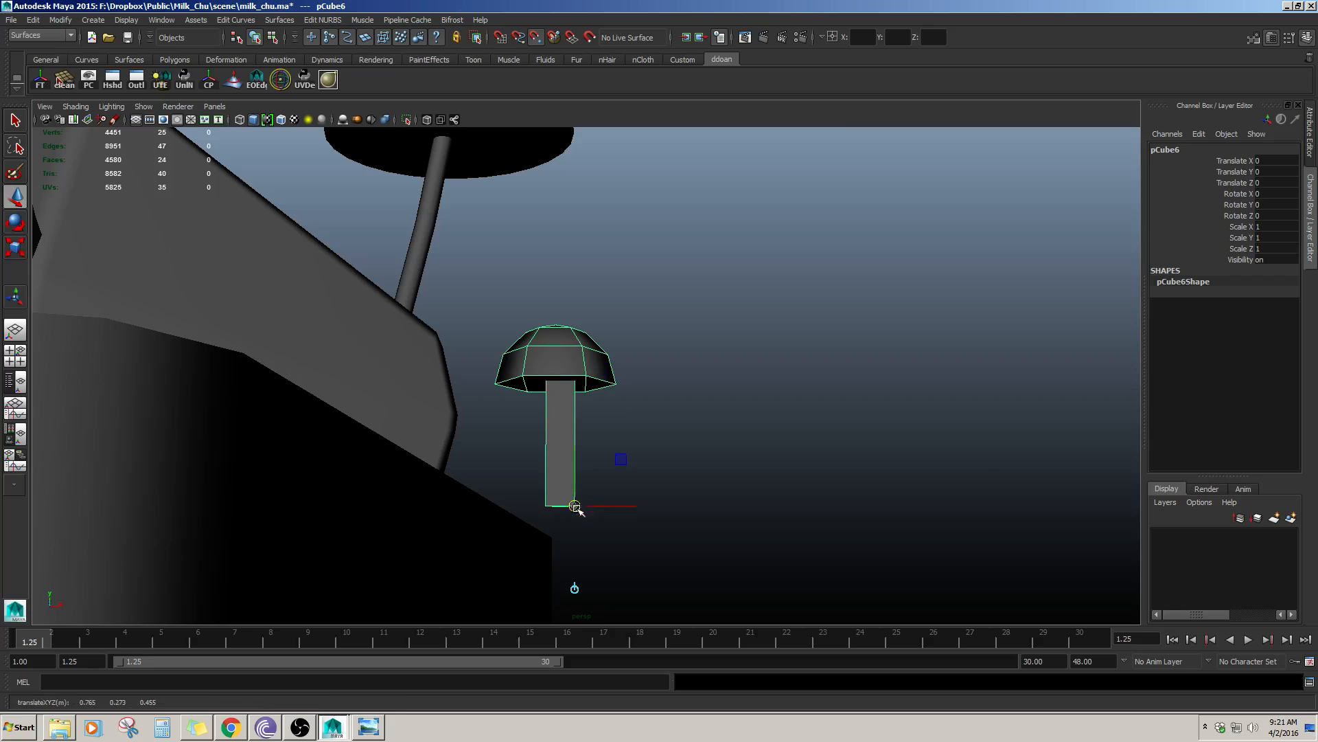
key("Insert")
key("ctrl+z")
key("Insert")
left_click(555, 361)
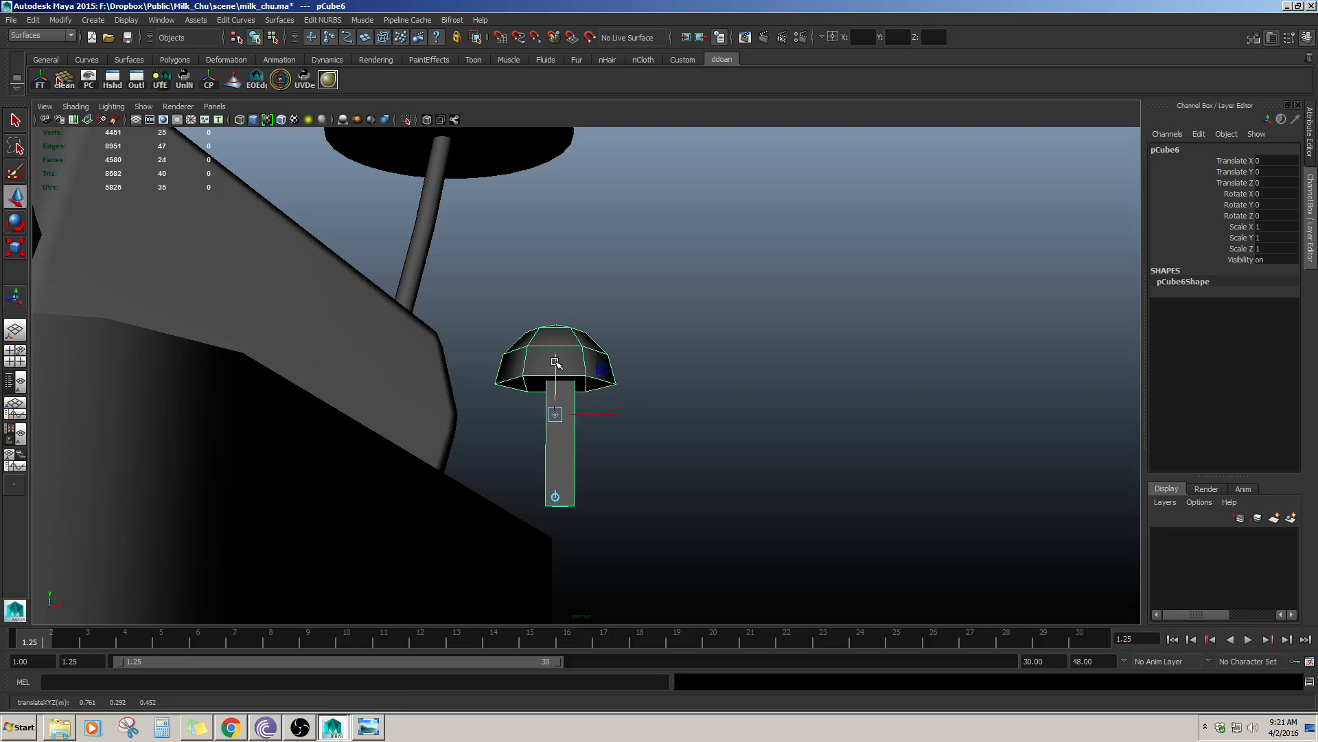
key("Insert")
- Select the stem's faces and shift them horizontally to centre the stem beneath the cap
right_click_drag(553, 422, 549, 464)
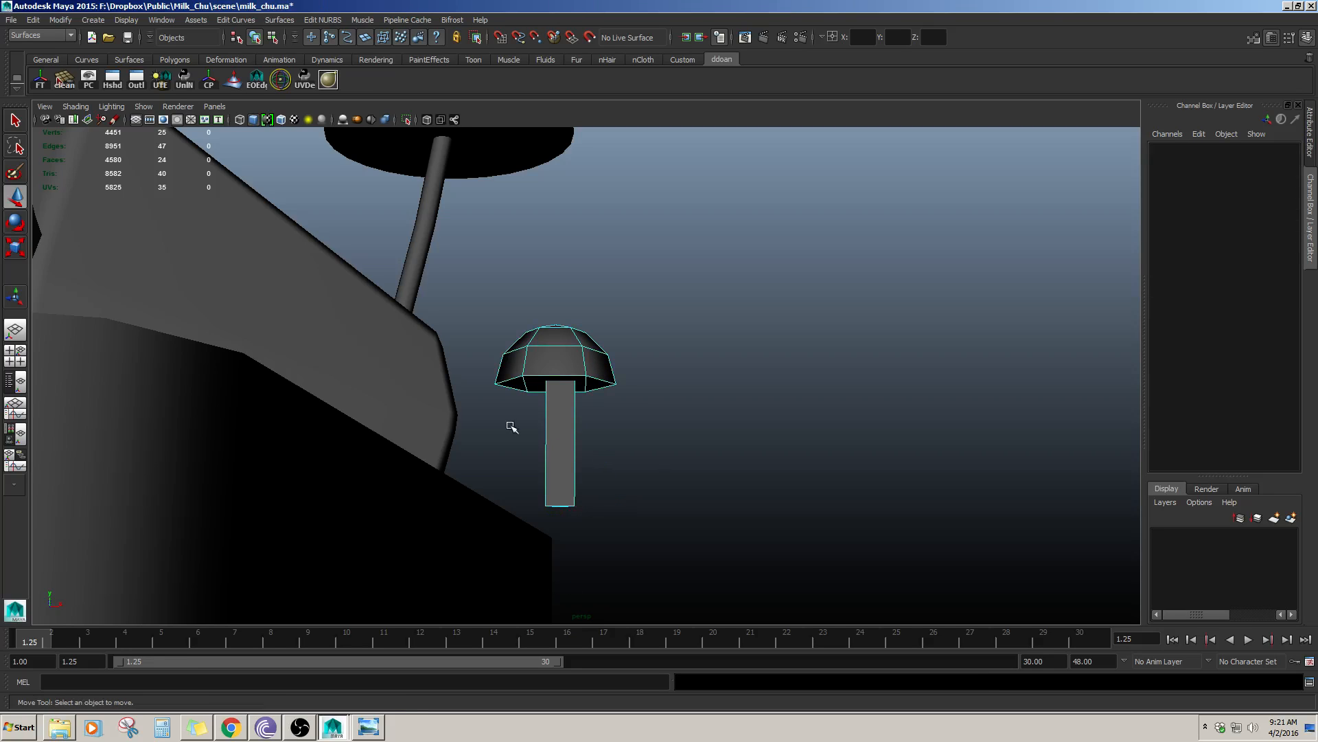
left_click_drag(512, 426, 600, 475)
left_click_drag(600, 475, 607, 326, "alt")
left_click_drag(545, 366, 550, 366)
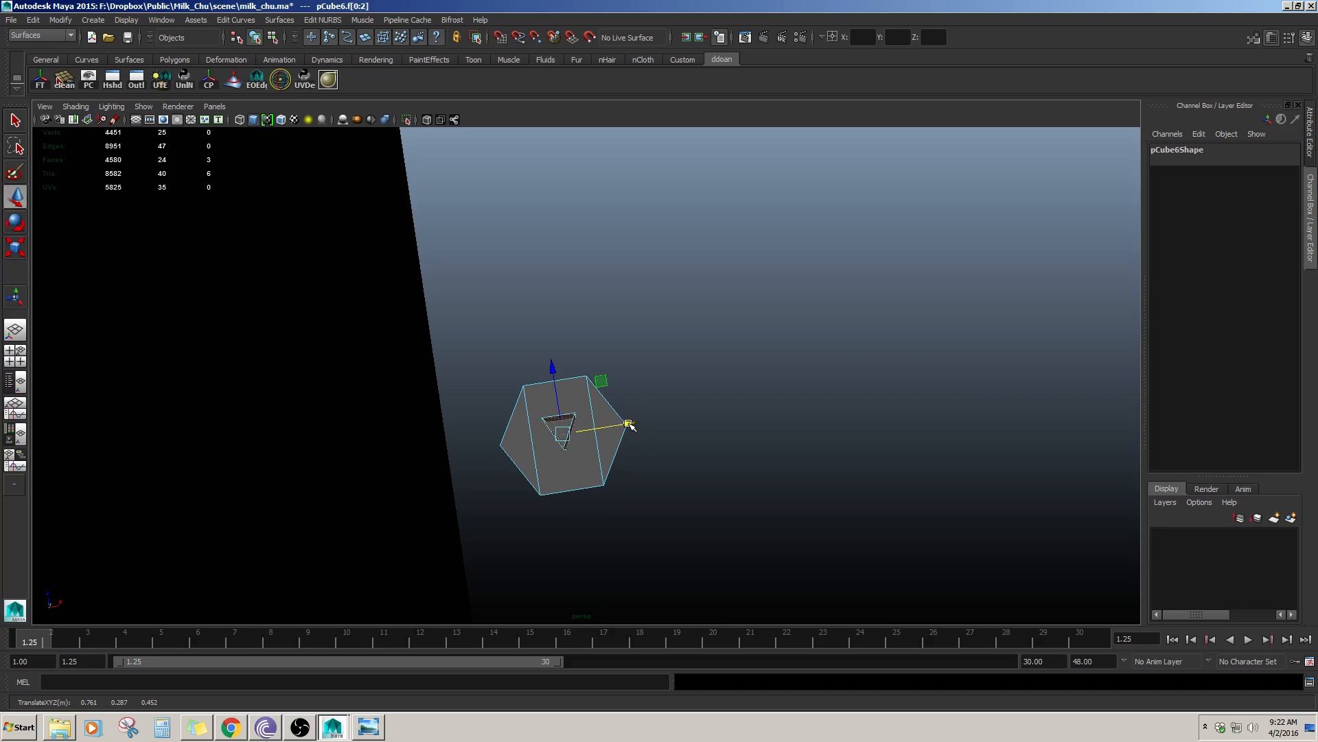
mouse_move(629, 424)
left_mouse_down("alt")
mouse_move(641, 477)
mouse_move(639, 430)
mouse_move(697, 412)
mouse_move(672, 401)
mouse_move(630, 427)
mouse_move(631, 441)
left_mouse_up("alt")
key("F8")
key("F8")
- Move the mushroom in front of the rocks beside the grass at X -0.158 and lower it to Y -0.003
scroll(639, 390, "down", 9)
left_click_drag(651, 385, 560, 395)
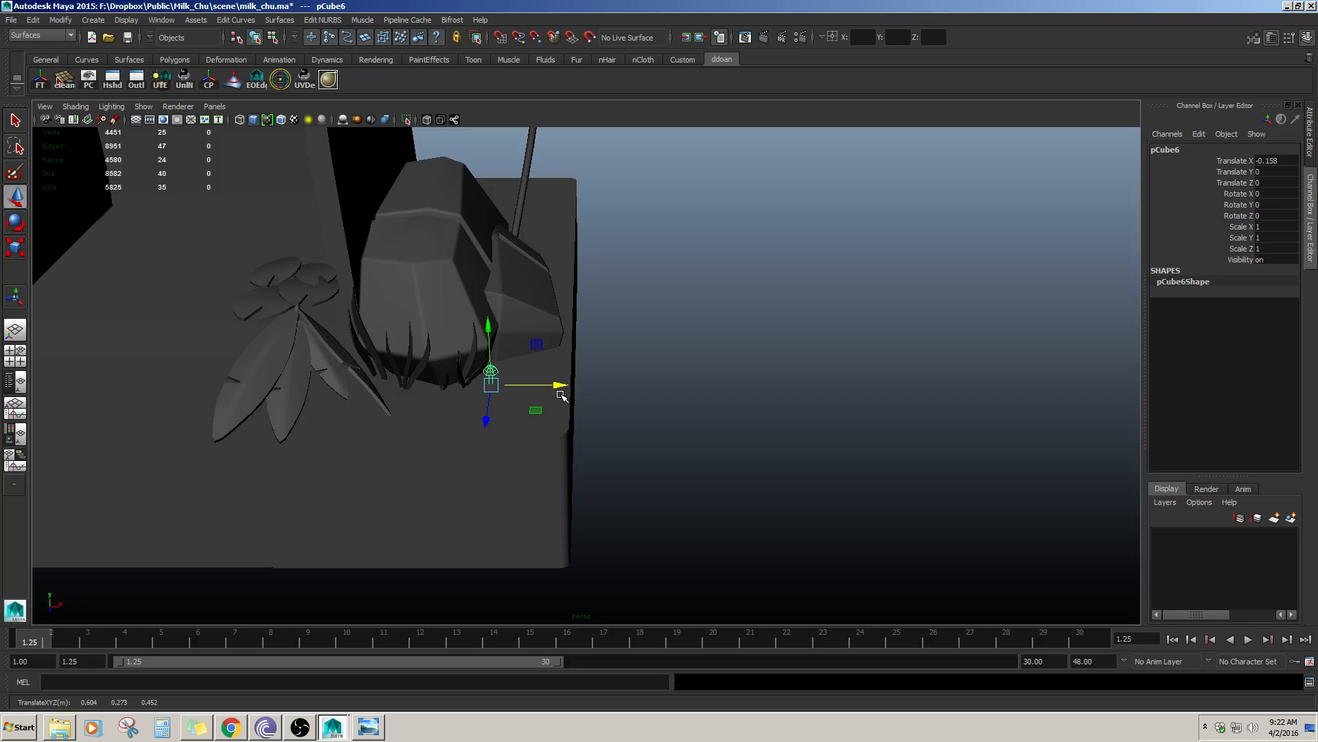
left_click_drag(579, 388, 550, 403, "alt")
key("f")
right_click_drag(550, 403, 374, 391, "alt")
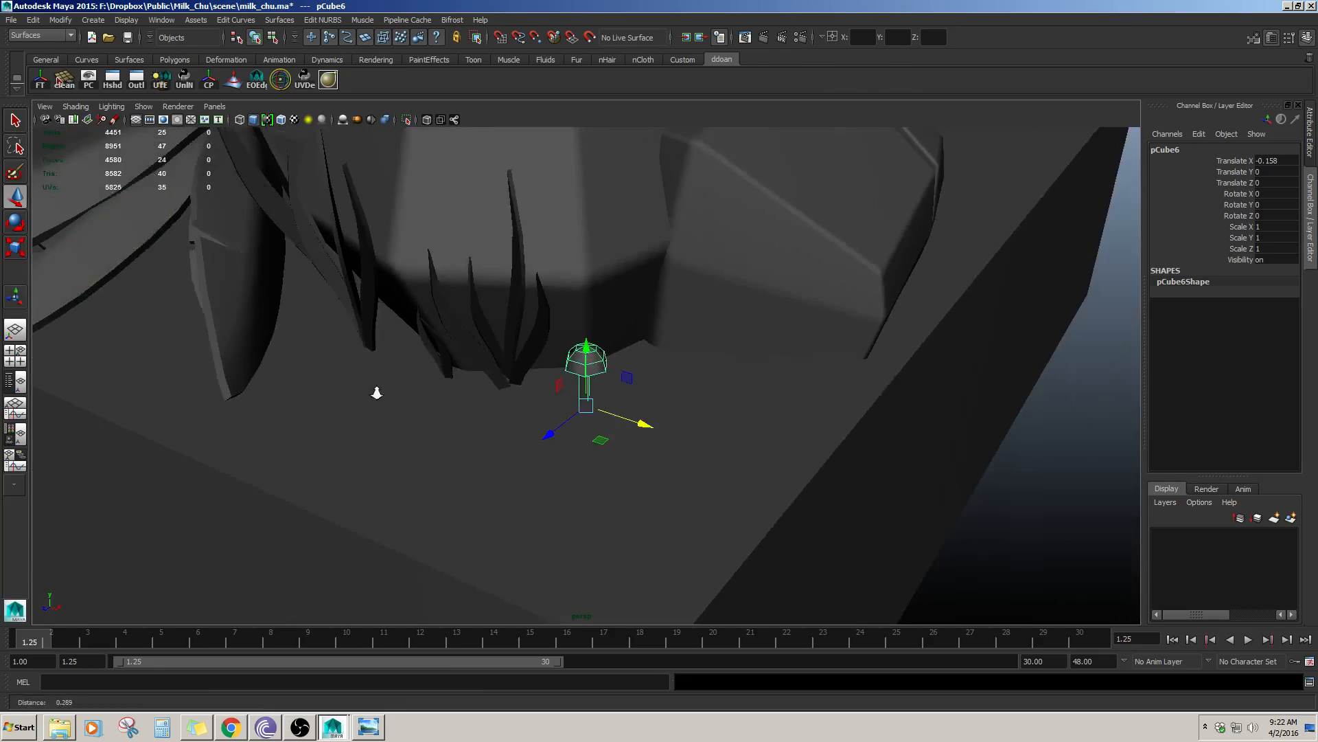
left_click_drag(453, 374, 624, 396, "alt")
left_click_drag(588, 347, 586, 353)
left_click_drag(586, 360, 612, 357, "alt")
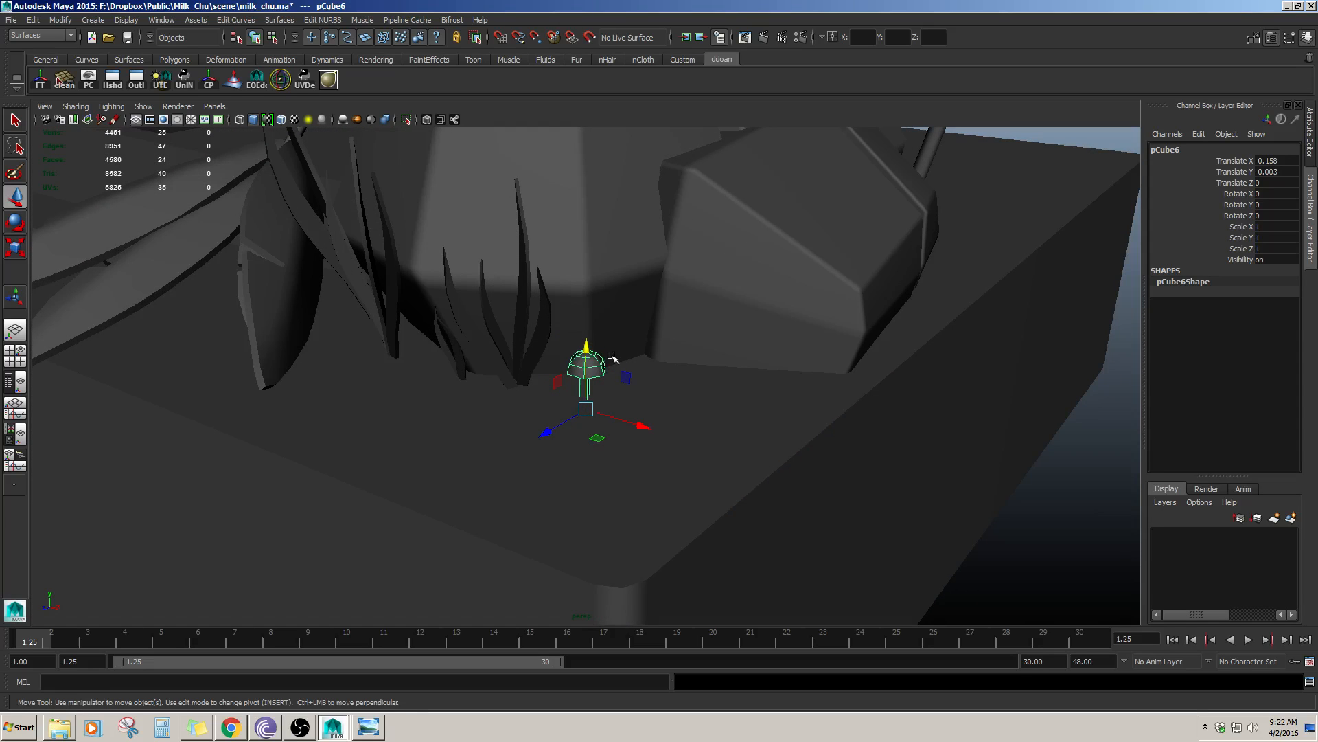
left_click(1110, 521)
right_click_drag(1110, 521, 900, 483, "alt")
mouse_move(589, 477)
left_mouse_down("alt")
mouse_move(583, 441)
mouse_move(581, 456)
left_mouse_up("alt")
- Select the stem's faces and scale them in X and Z to about half their thickness, keeping the height
left_click(585, 370)
right_click_drag(584, 374, 535, 407, "alt")
left_click_drag(535, 408, 550, 373, "alt")
right_click_drag(582, 385, 581, 406)
double_click(581, 405)
left_click_drag(583, 408, 606, 410, "alt")
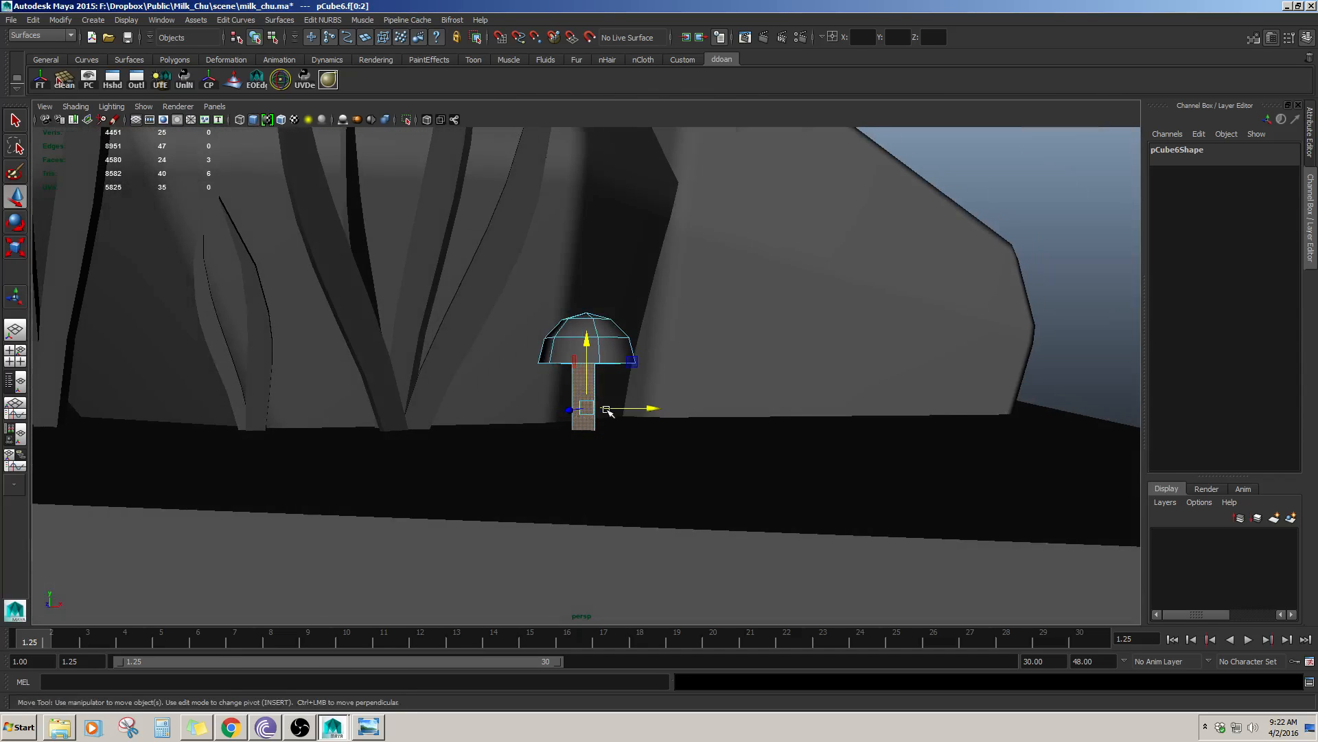
key("r")
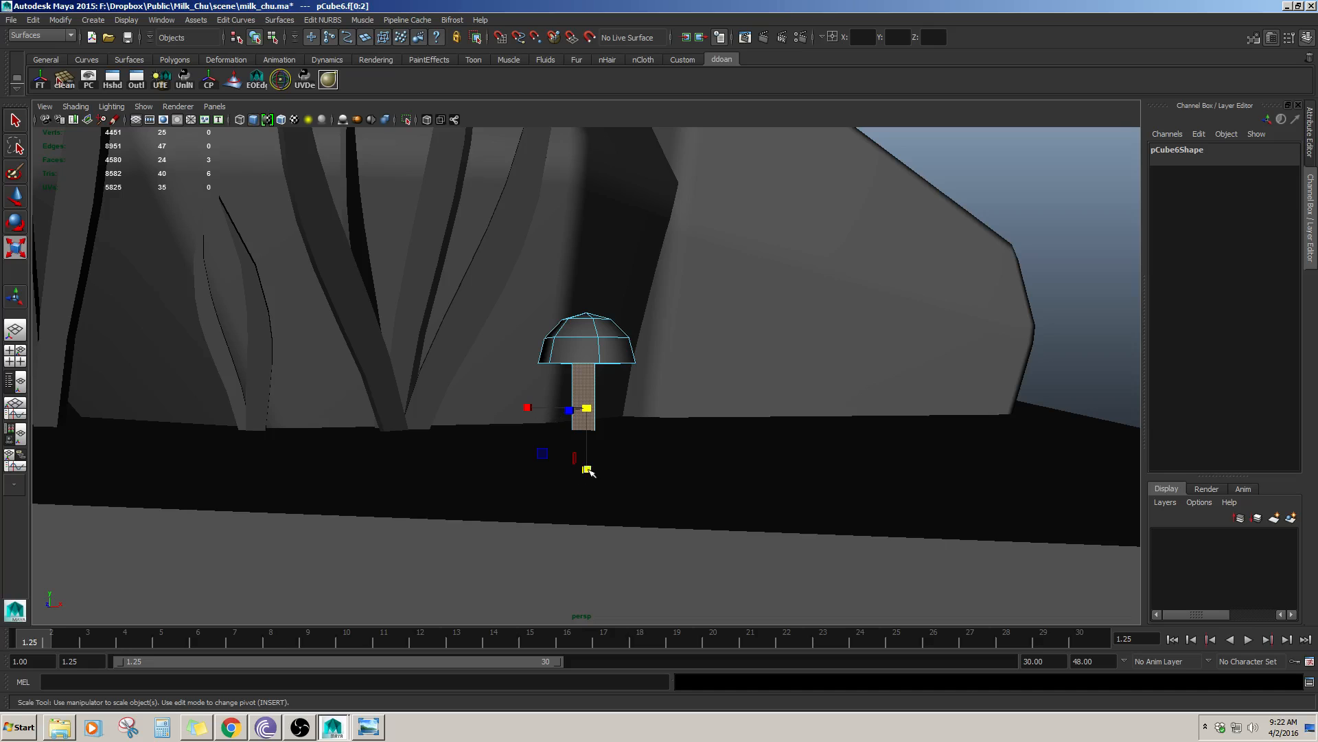
left_click_drag(588, 470, 583, 468)
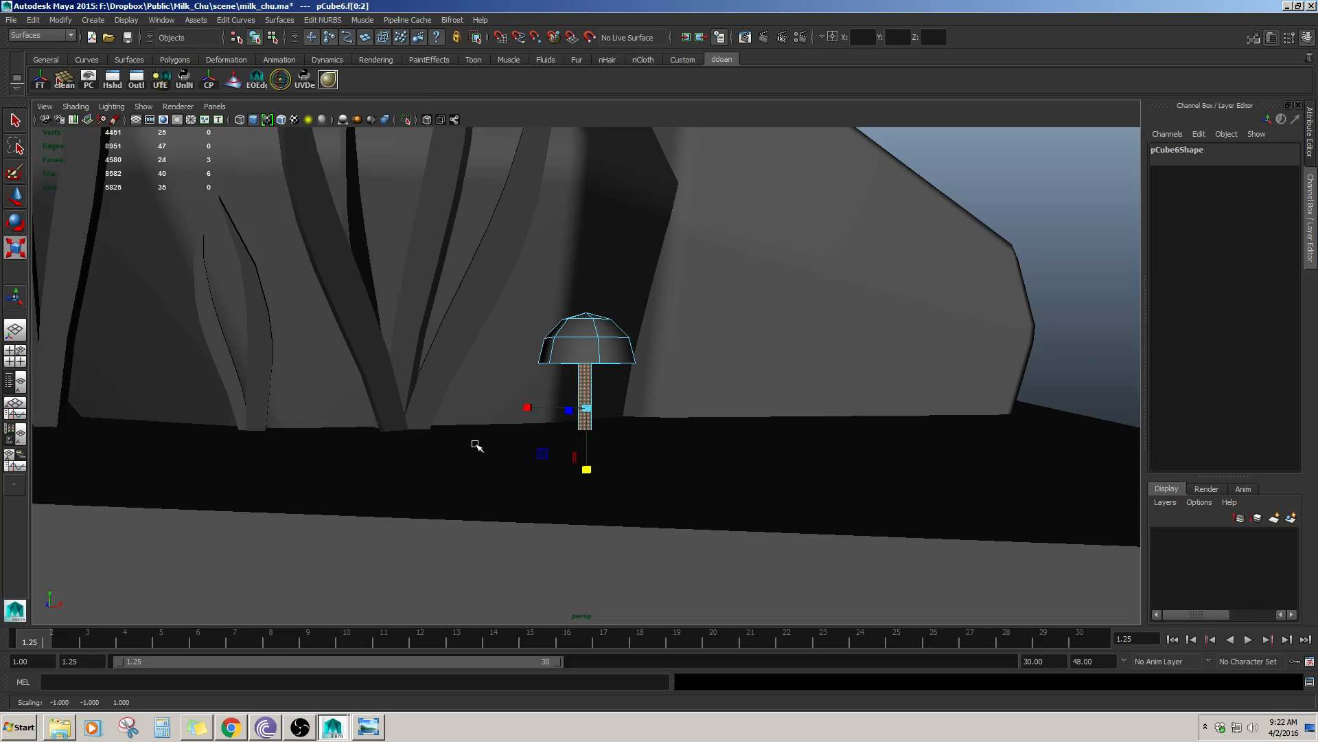
key("w")
left_click_drag(477, 445, 784, 415, "alt")
left_click(947, 407)
scroll(784, 416, "up", 5)
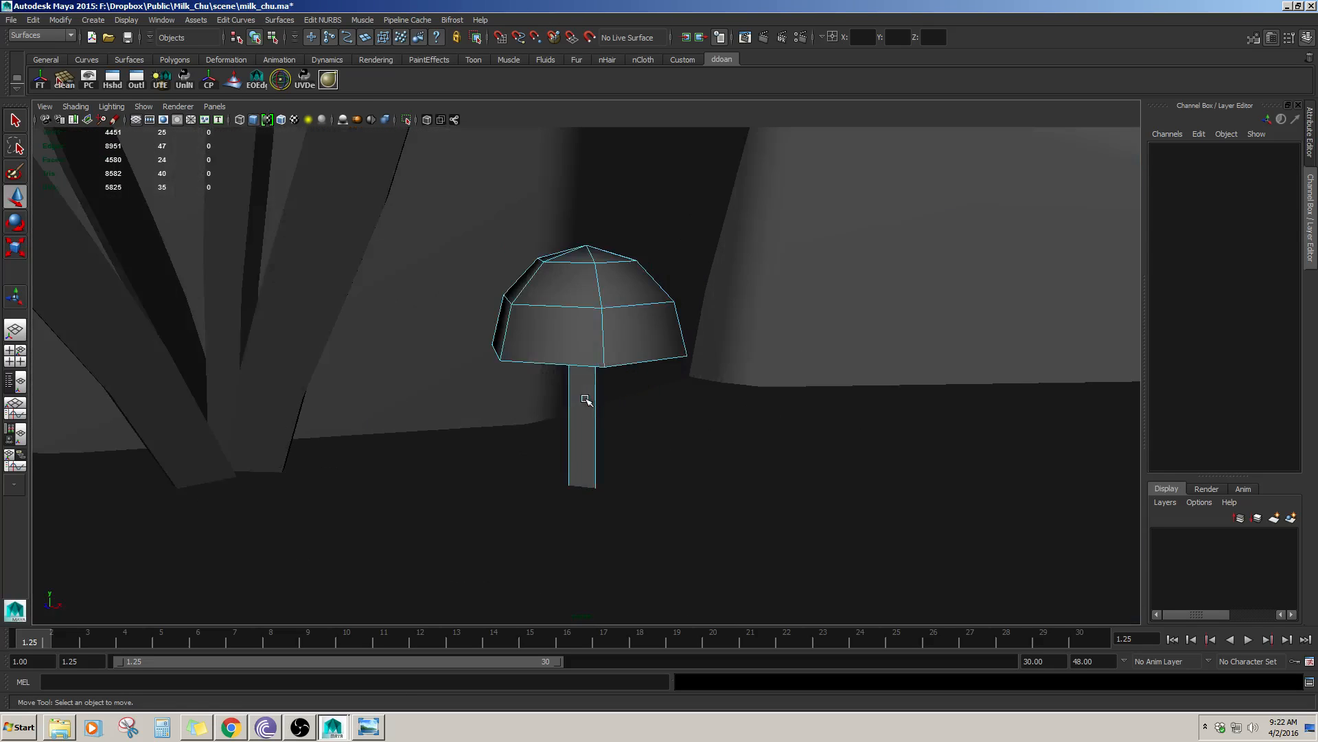
- Tilt the whole mushroom by rotating it to X 5.048 and Z 6.808
left_click_drag(586, 399, 585, 307, "alt")
key("F8")
left_click_drag(581, 377, 627, 383, "alt")
scroll(576, 389, "down", 6)
key("e")
key("w")
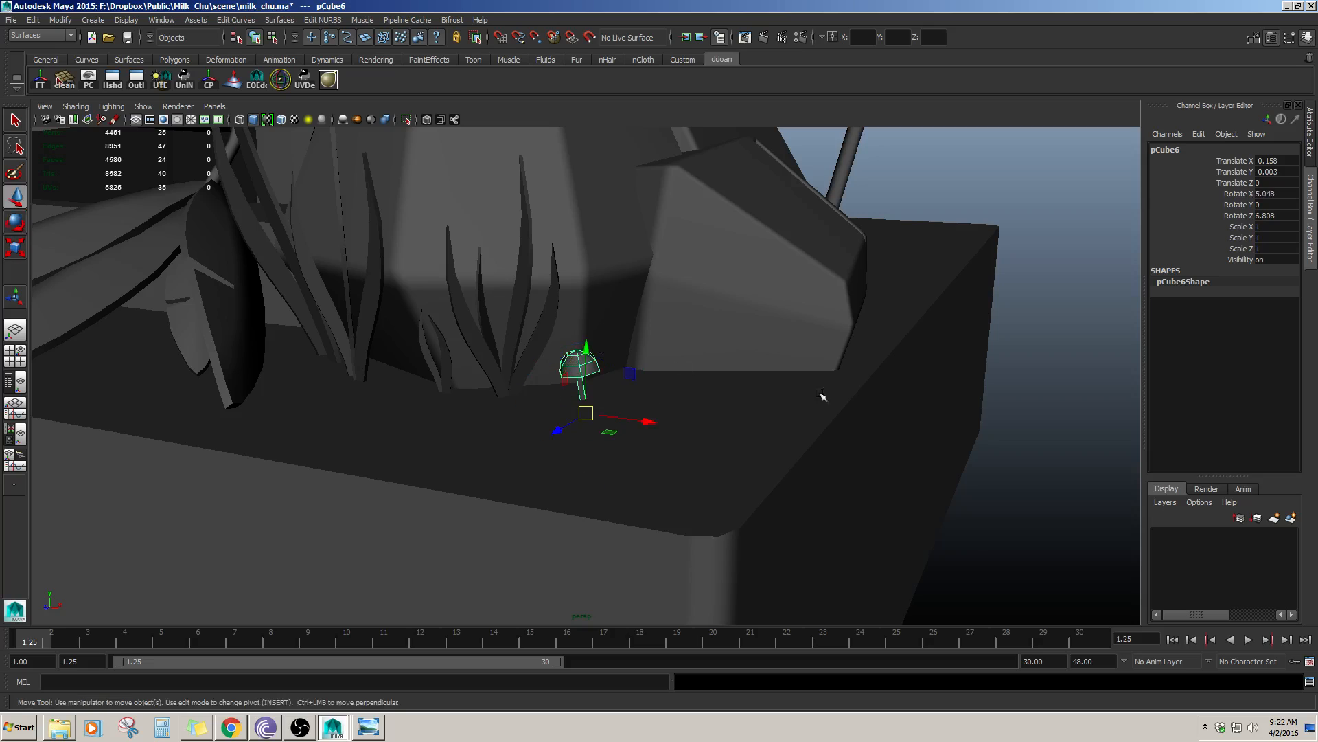
left_click(818, 391)
left_click_drag(818, 391, 607, 372, "alt")
left_click(593, 371)
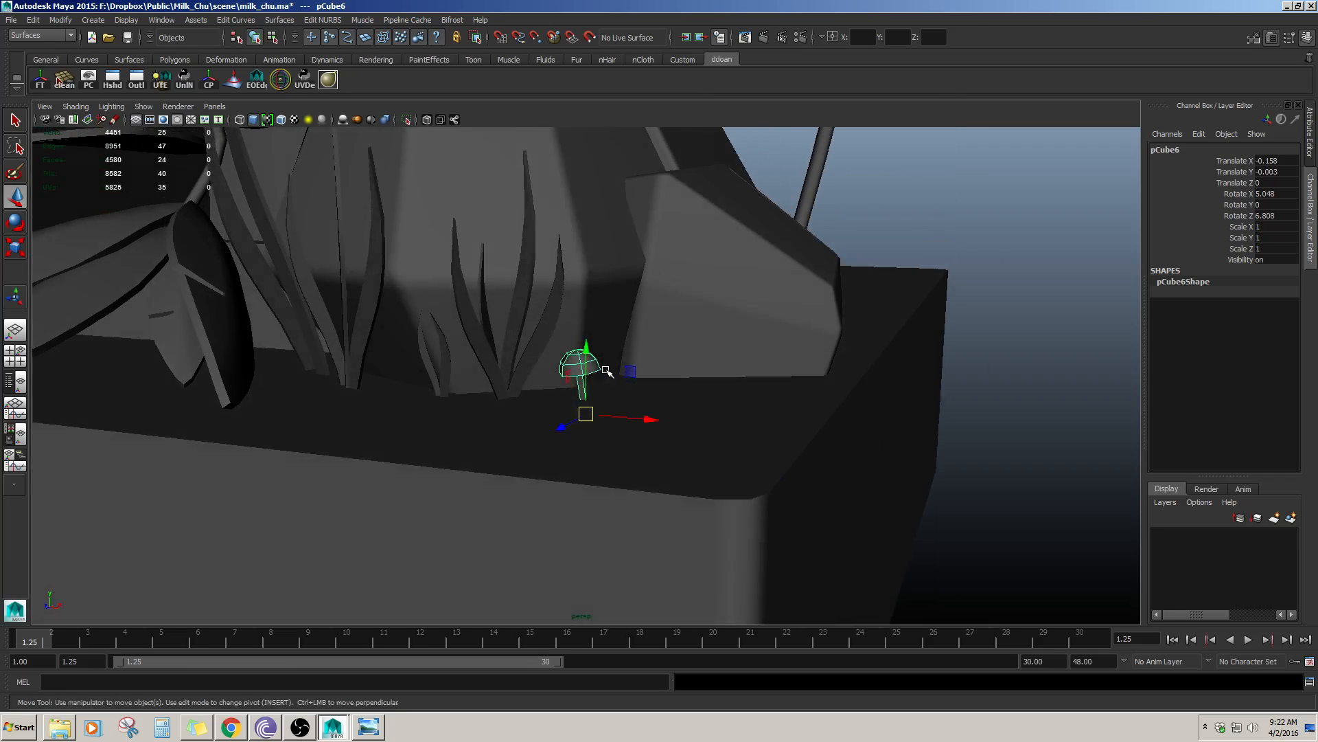
- Scale the cap's horizontal edge loops to reshape the dome into a tapered mushroom cap with a flared rim
key("f")
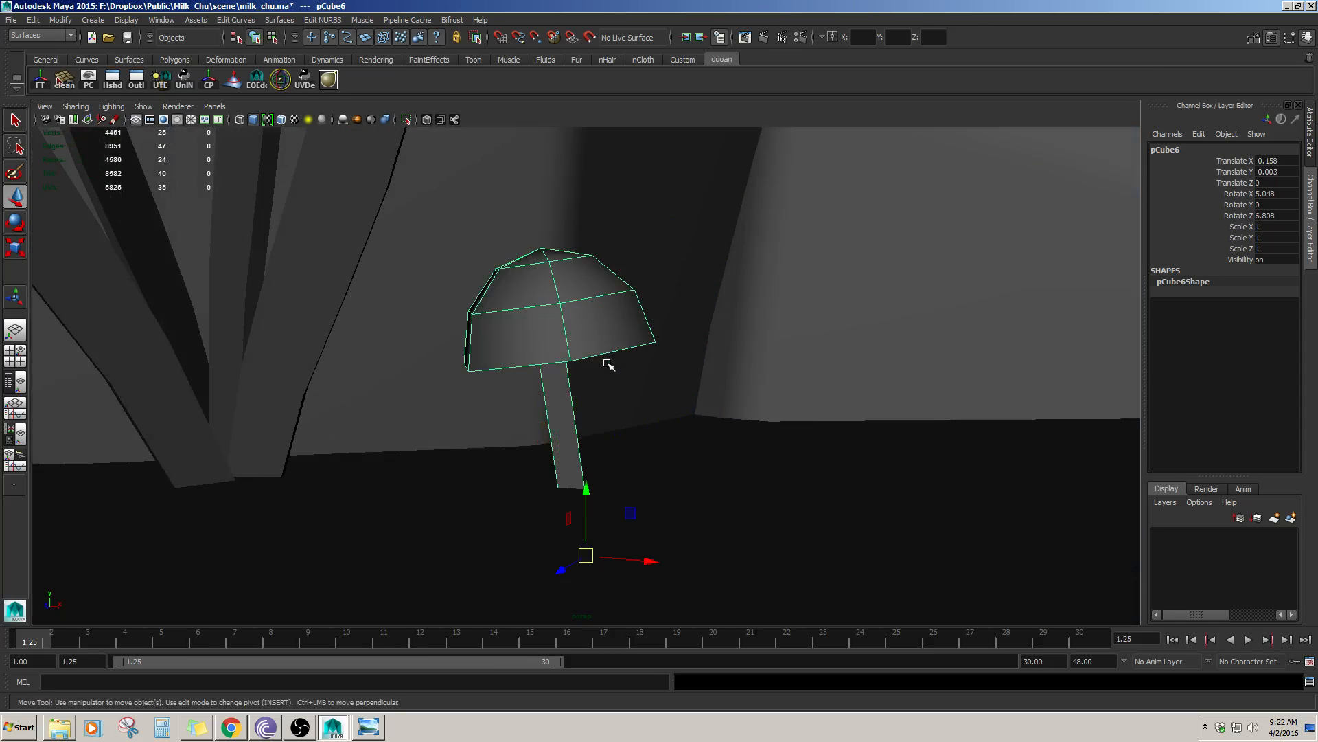
right_click_drag(590, 361, 528, 284, "alt")
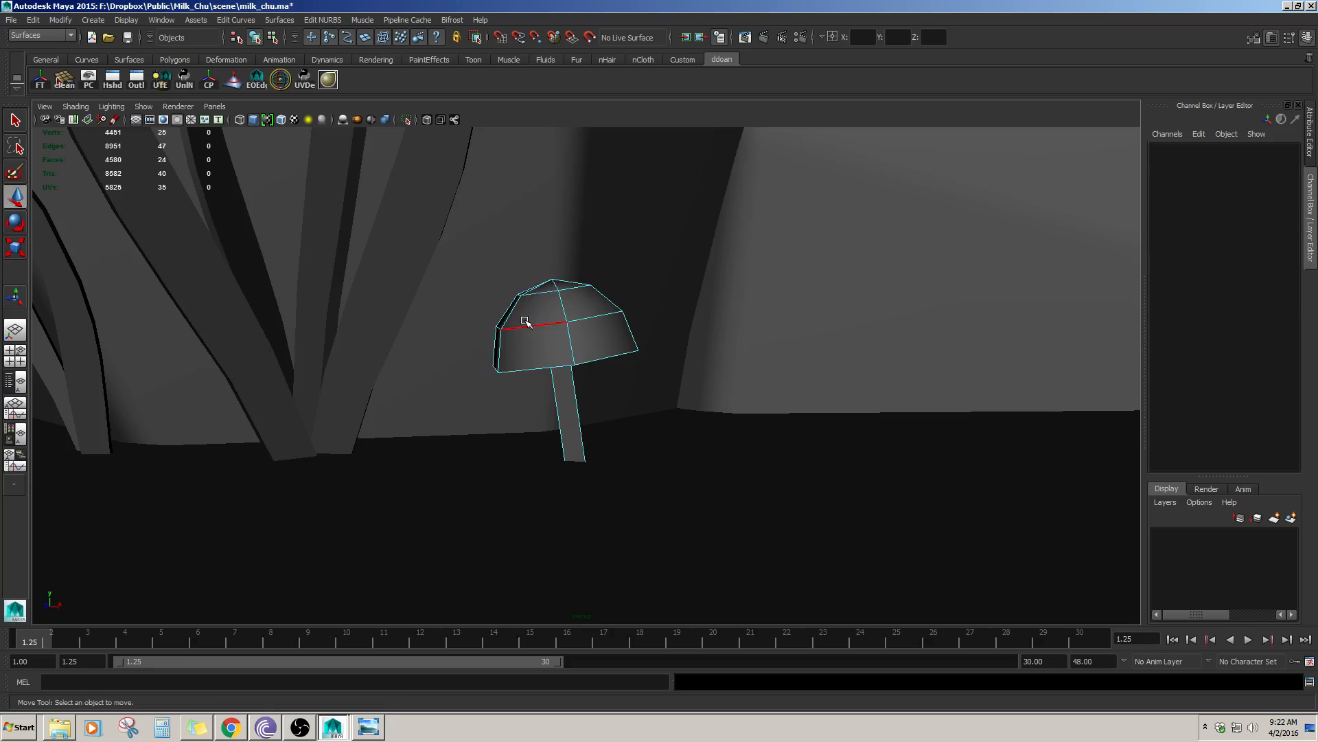
double_click(550, 323)
key("r")
left_click_drag(560, 322, 550, 292)
double_click(550, 294)
double_click(515, 330)
double_click(549, 291)
key("w")
left_click_drag(567, 342, 579, 358, "alt")
right_click_drag(572, 408, 593, 392)
scroll(588, 412, "down", 8)
left_click(880, 398)
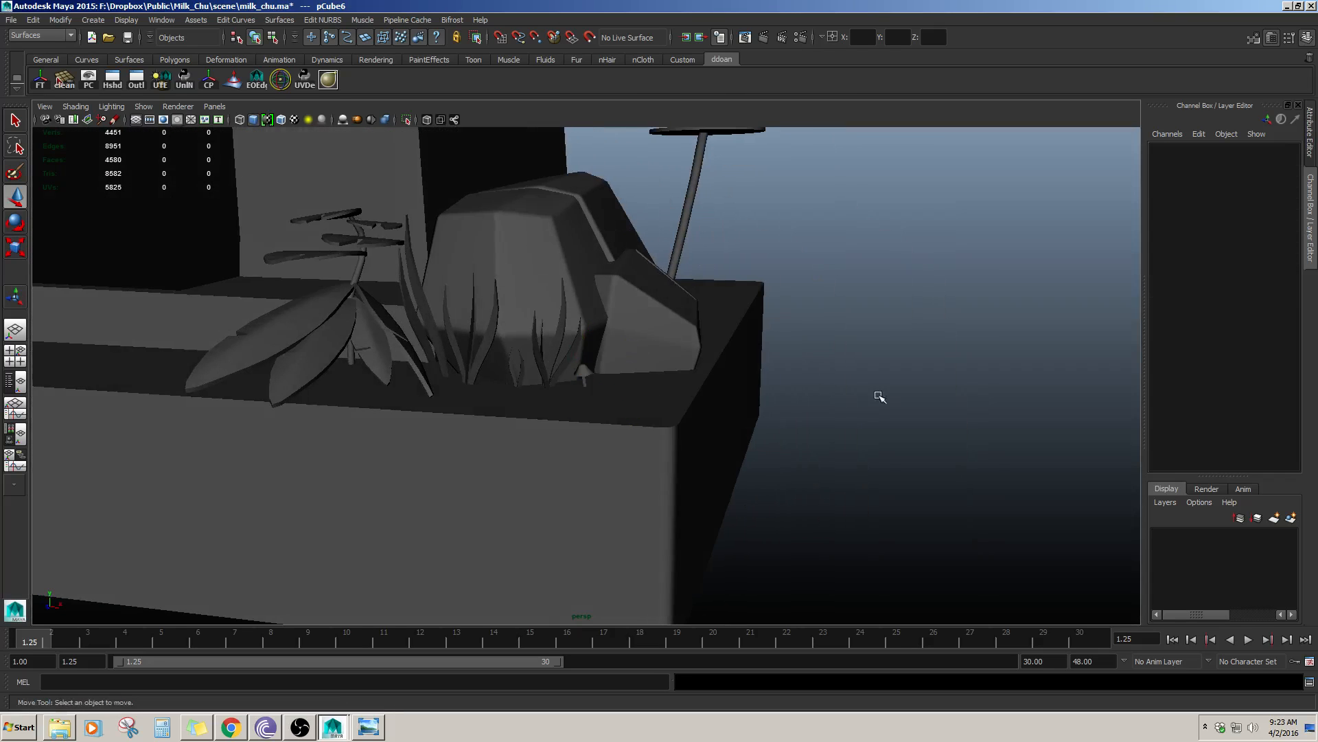
- Duplicate the mushroom and move one of the two along X to -0.131
left_click_drag(879, 397, 676, 406, "alt")
scroll(676, 406, "up", 3)
scroll(677, 408, "up", 5)
scroll(647, 406, "down", 2)
left_click(597, 367)
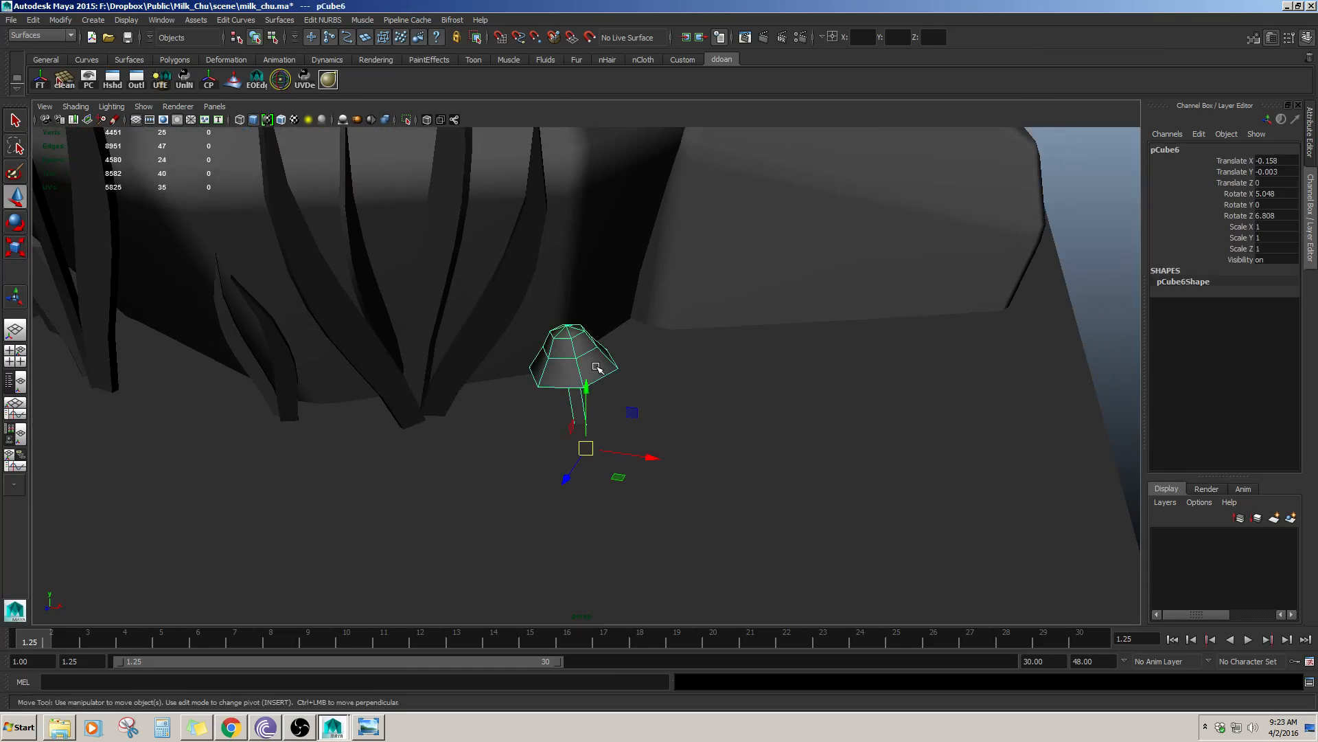
left_click_drag(608, 383, 590, 370, "alt")
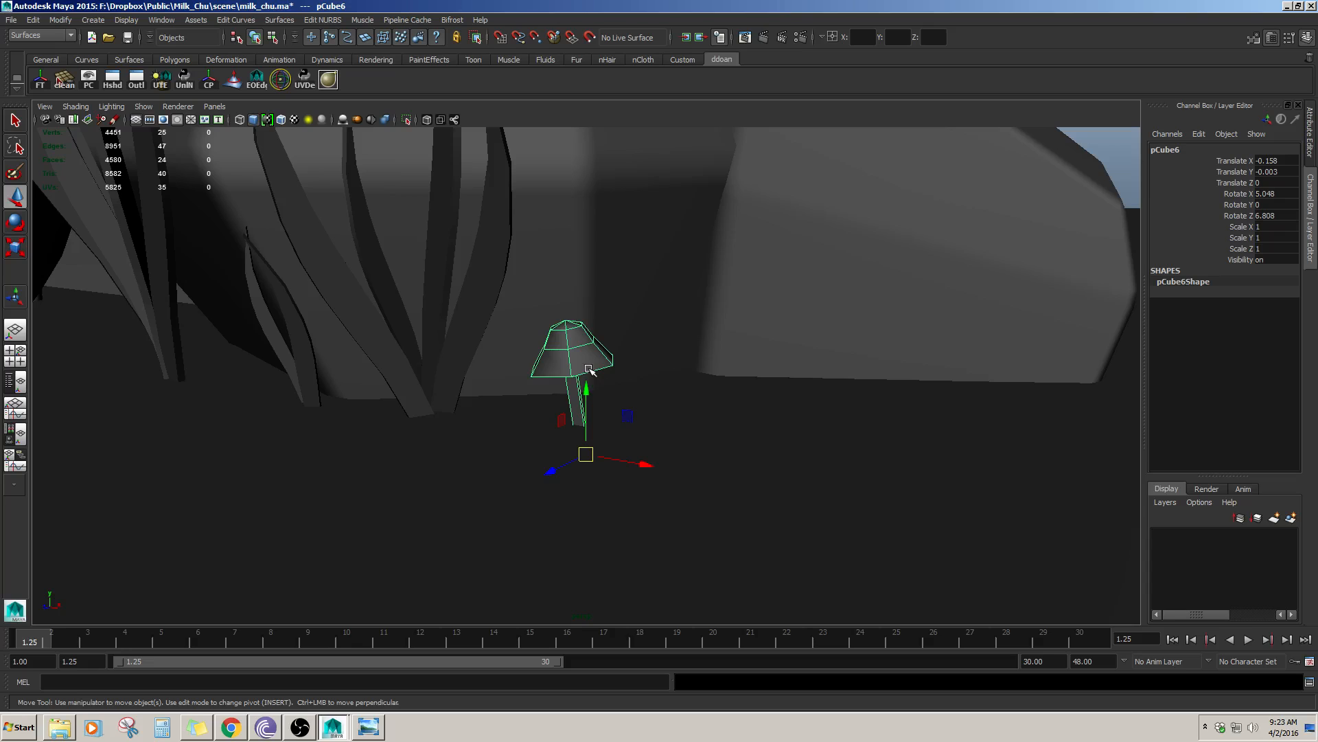
key("ctrl+d")
left_click(577, 450)
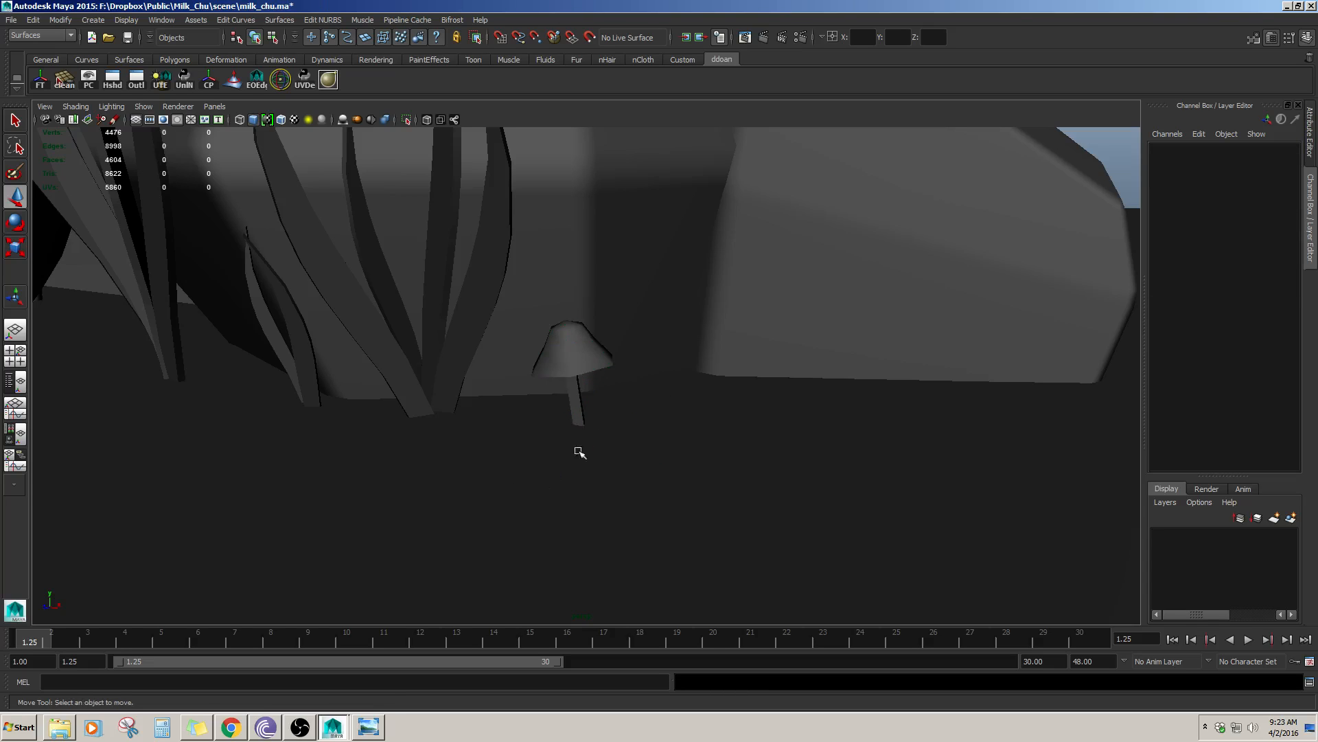
left_click(569, 423)
left_click_drag(637, 466, 648, 465)
left_click_drag(648, 465, 645, 410, "alt")
- Rotate the moved mushroom to -4.941, 11.54, -1.546, scale it uniformly to 1.131 and place it at X -0.137, Z -0.008
key("e")
key("r")
key("w")
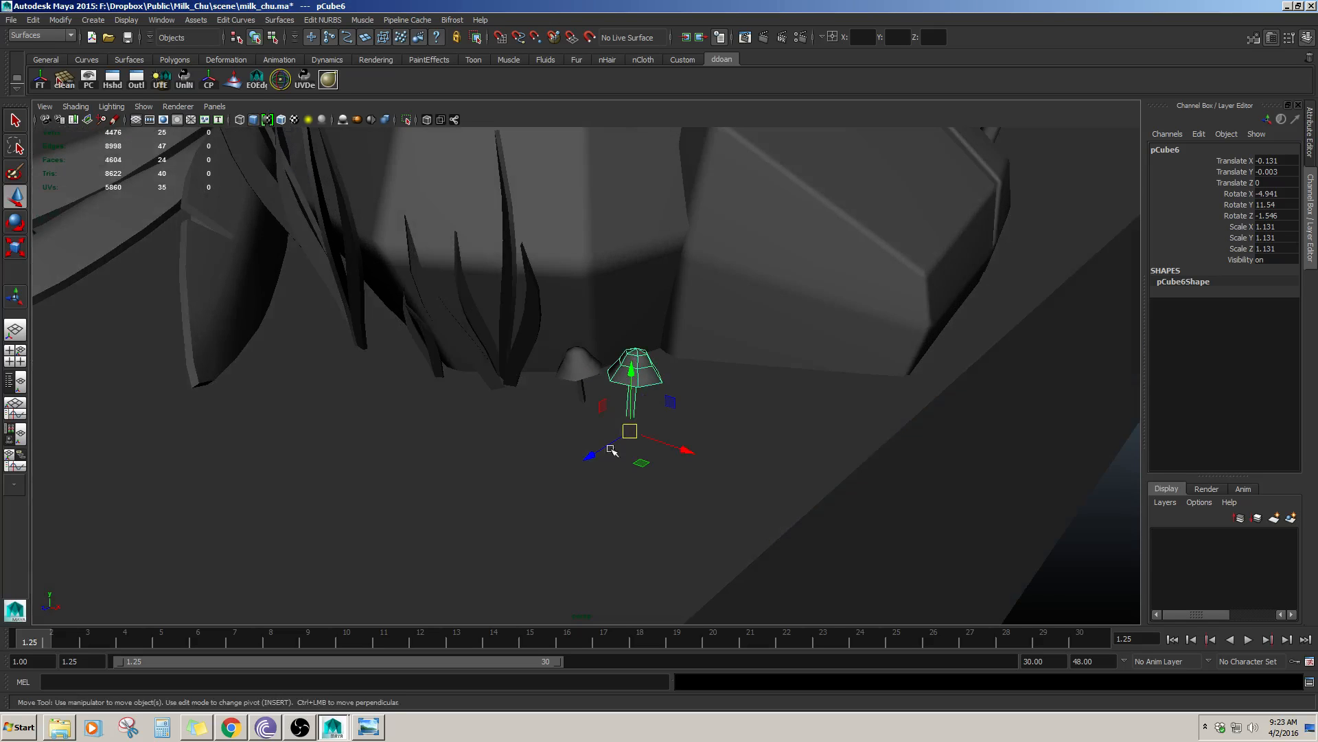
left_click_drag(593, 456, 602, 450)
left_click_drag(695, 443, 719, 454)
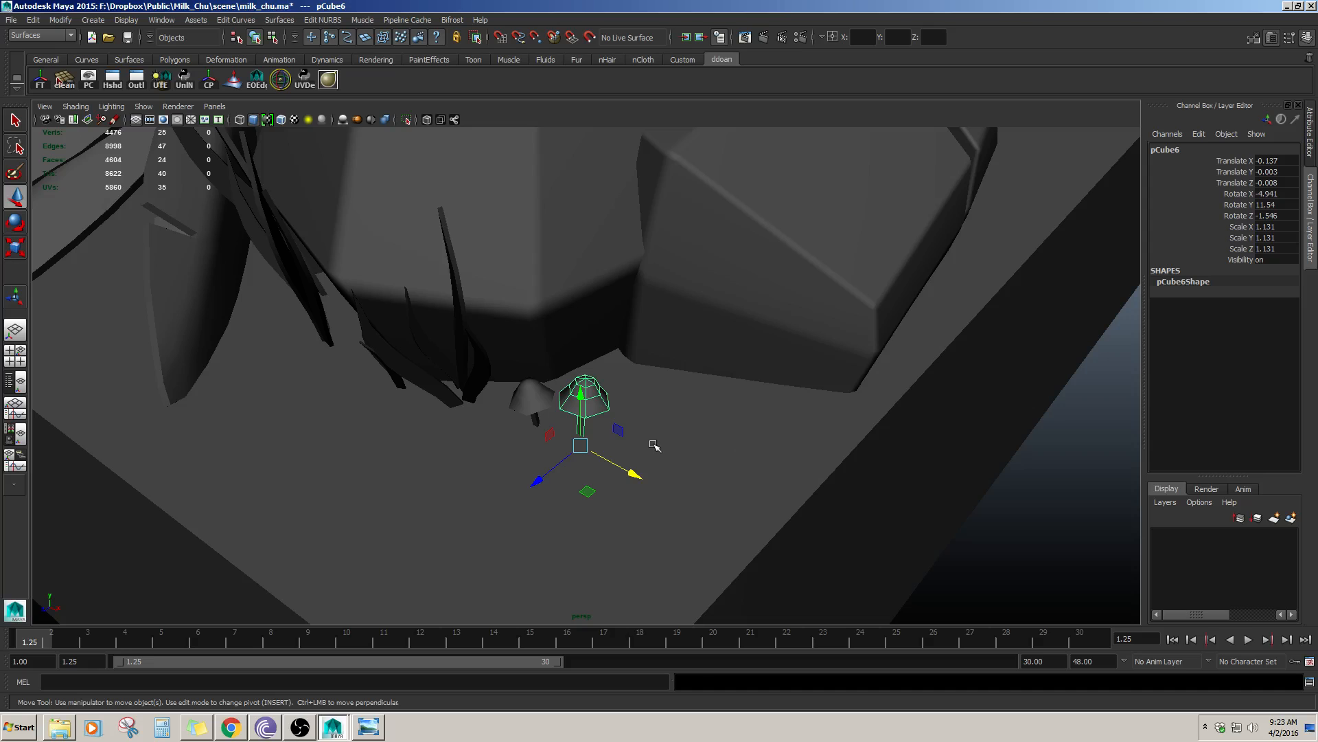
- Duplicate the larger mushroom, move the copy out beside it toward the smaller rock, and vary its rotation and scale
left_click_drag(620, 467, 670, 479)
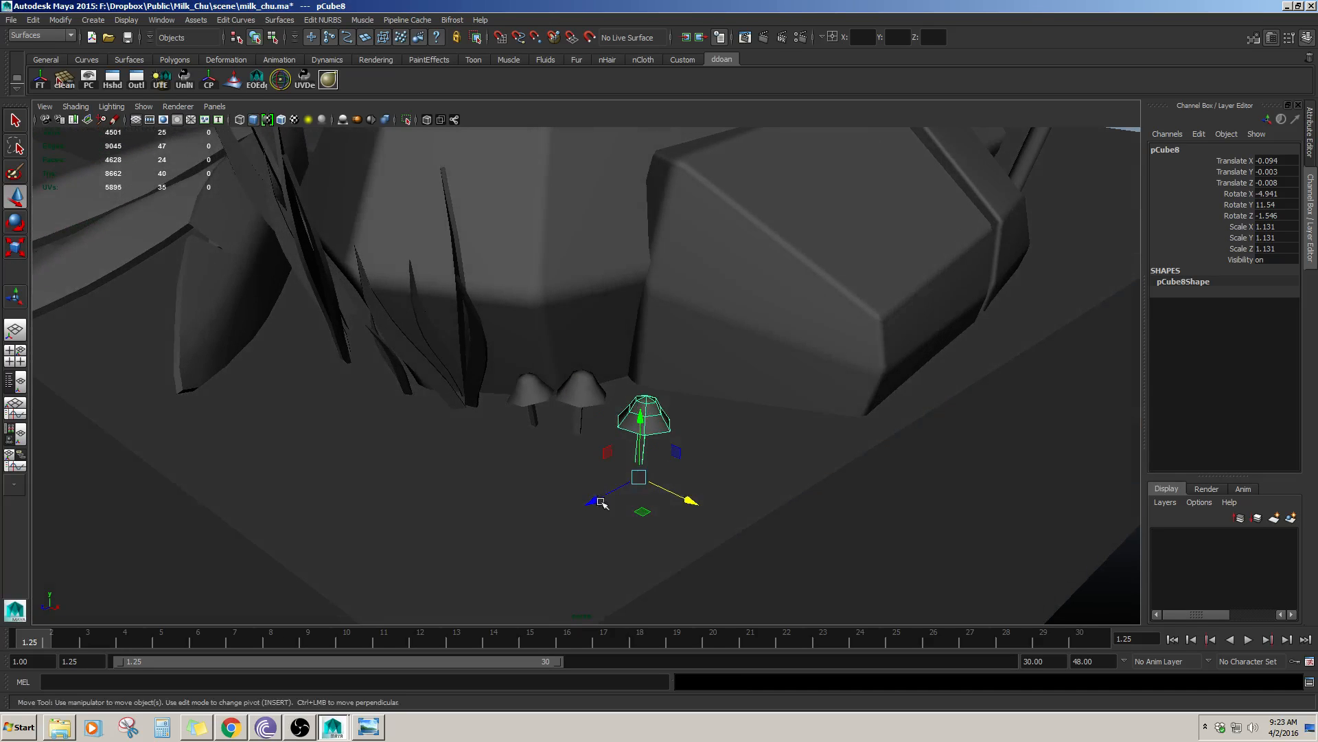
left_click_drag(590, 502, 612, 491)
left_click_drag(671, 458, 591, 454, "alt")
key("e")
key("w")
left_click_drag(591, 455, 797, 456, "alt")
key("r")
key("w")
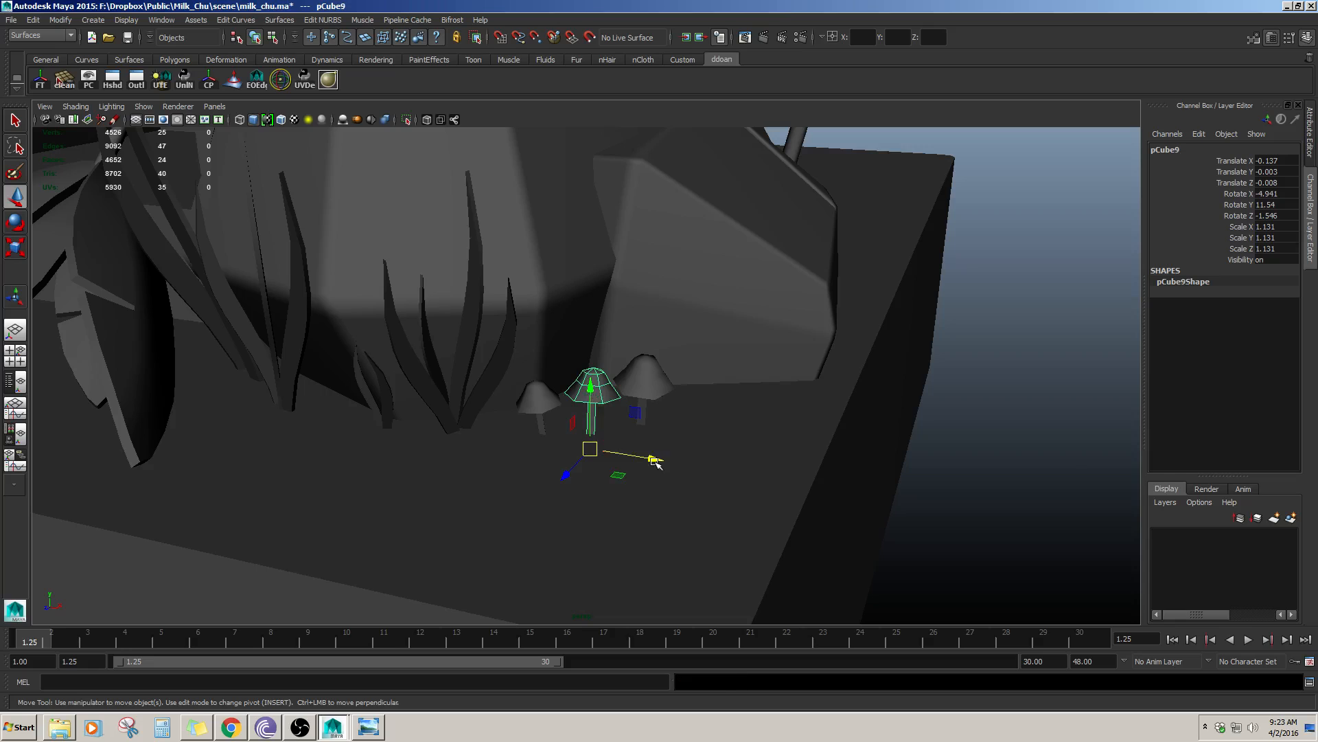
- Place the fourth mushroom at -0.122, -0.003, -0.014 in front of the others, rotated 27.724, 18.293, -10.988 and scaled uniformly to 0.95
left_click_drag(656, 463, 682, 473)
left_click_drag(585, 495, 633, 459, "alt")
key("e")
key("w")
key("r")
key("w")
left_click(632, 467)
key("ctrl+z")
left_click(645, 448)
left_click_drag(656, 462, 632, 472, "alt")
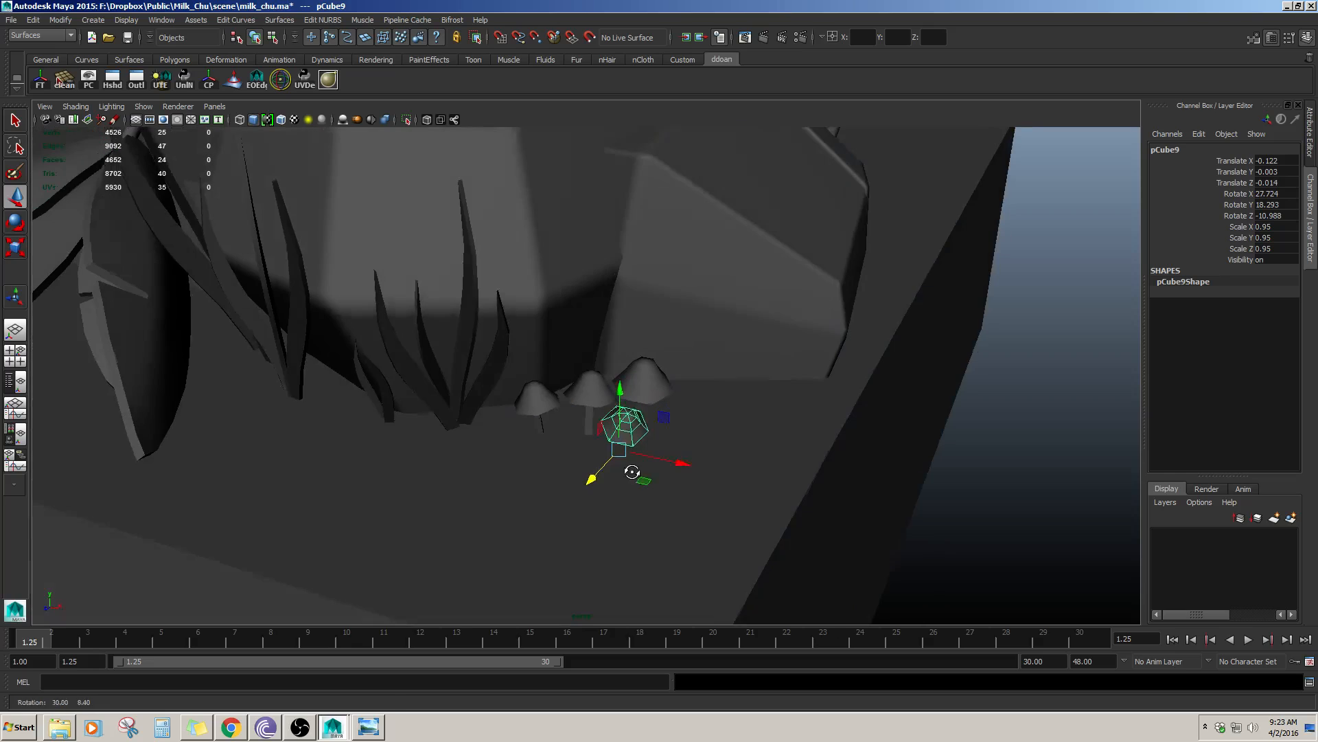
- Move the mushroom nearest the grass tuft along X to -0.155, closer to the other mushrooms
left_click(545, 426)
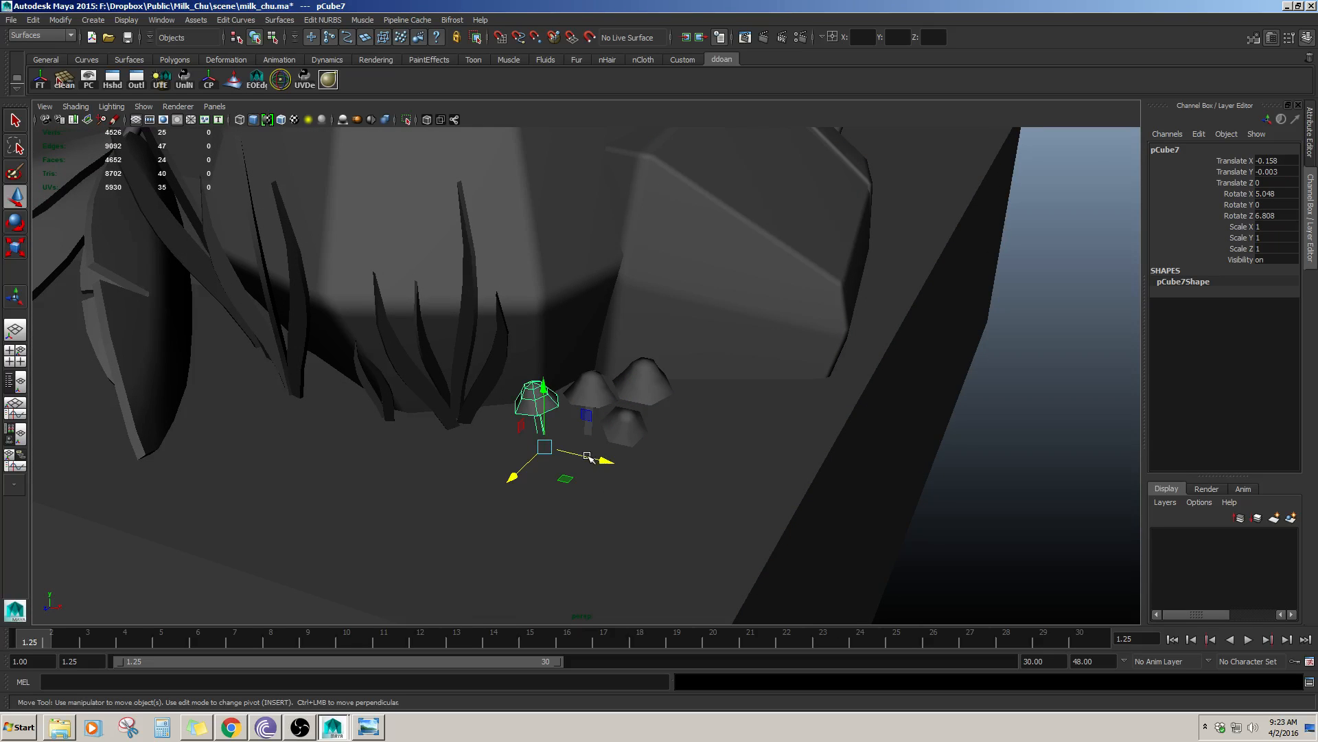
left_click_drag(607, 460, 611, 463)
middle_click_drag(611, 448, 628, 464, "alt")
- Move the two tall grass blades beside the leafy plant together toward the base of the large rock
left_click_drag(628, 465, 464, 447, "alt")
left_click(512, 450)
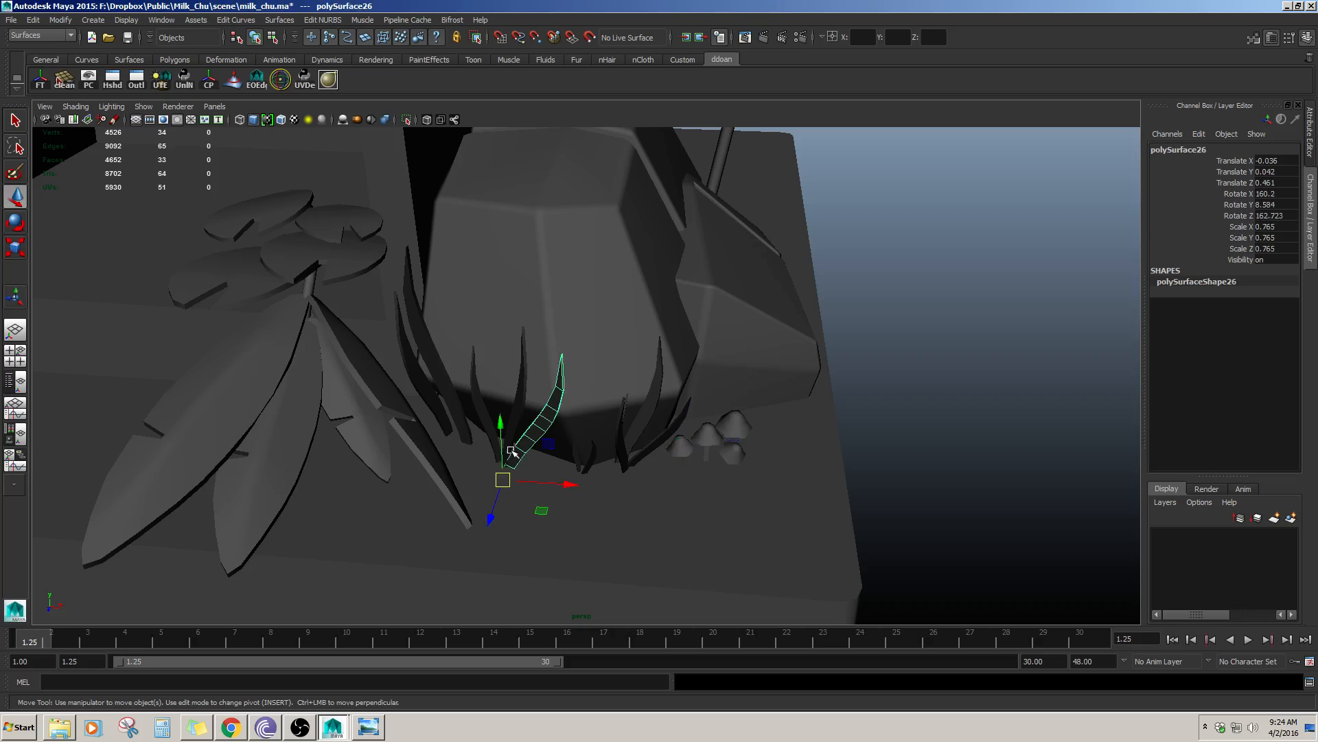
left_click(467, 421)
left_click(437, 412, "shift")
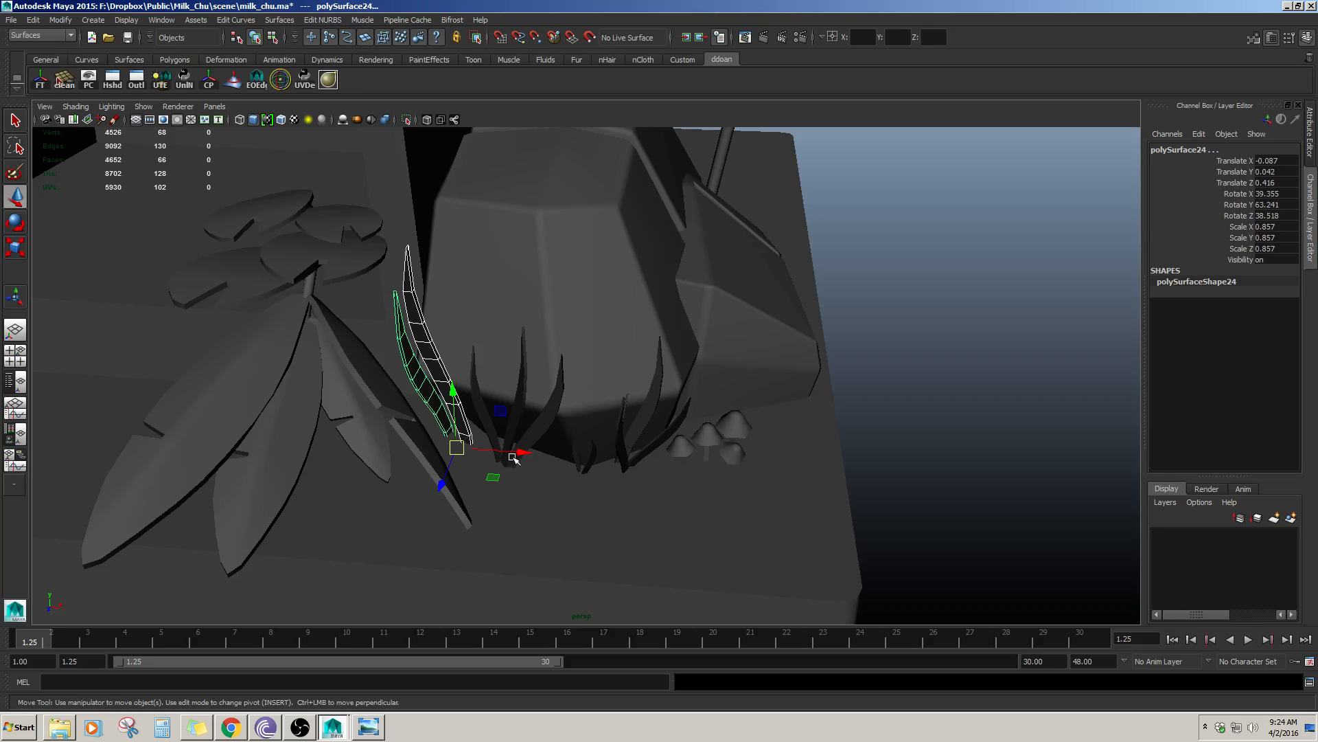
left_click_drag(514, 458, 473, 500)
- Shift the three blades of the middle grass tuft along X toward the mushrooms and slightly forward along Z
left_click(539, 429)
left_click(518, 396, "shift")
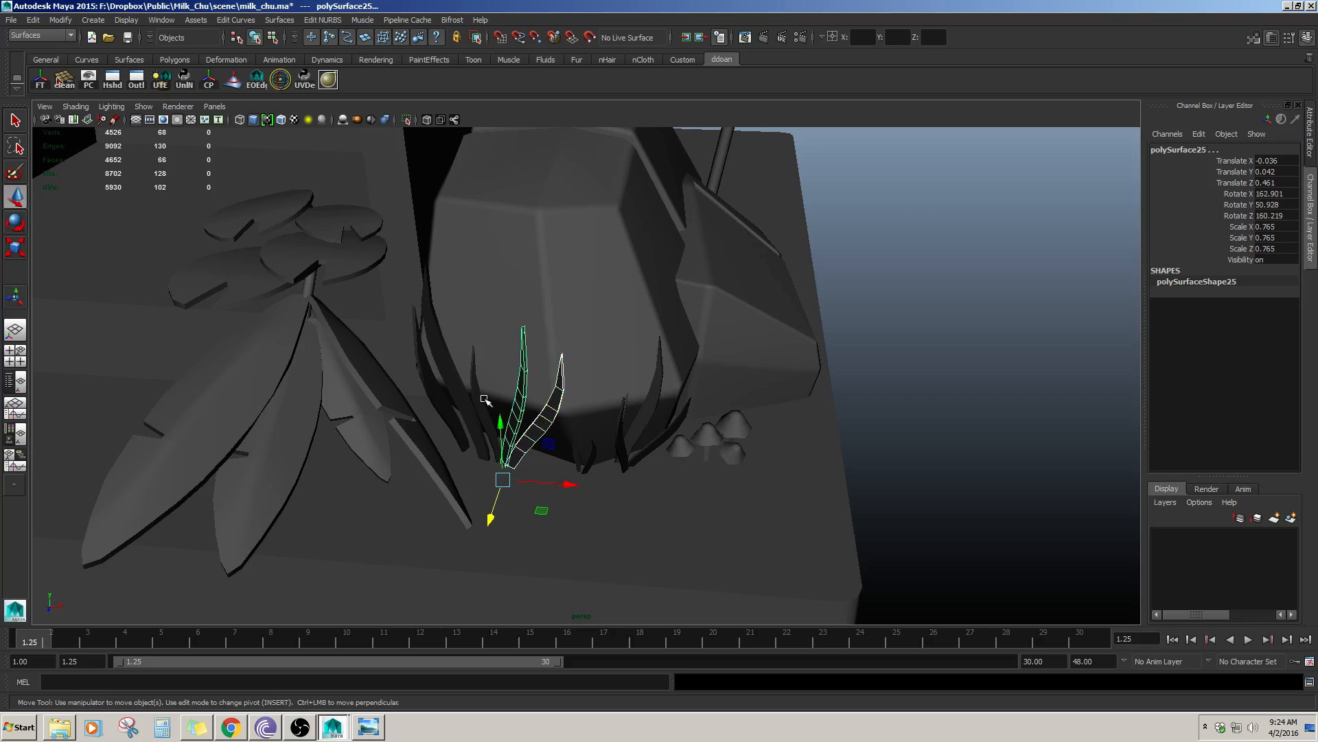
left_click(485, 400, "shift")
left_click_drag(571, 475, 598, 478)
left_click_drag(521, 504, 518, 515)
left_click_drag(628, 525, 642, 494, "alt")
left_click(573, 464)
left_click(564, 451, "shift")
- Move the two mushrooms nearest the grass together, bringing the larger one to X -0.155, Z 0.014
left_click_drag(716, 455, 667, 446, "alt")
left_click(661, 466)
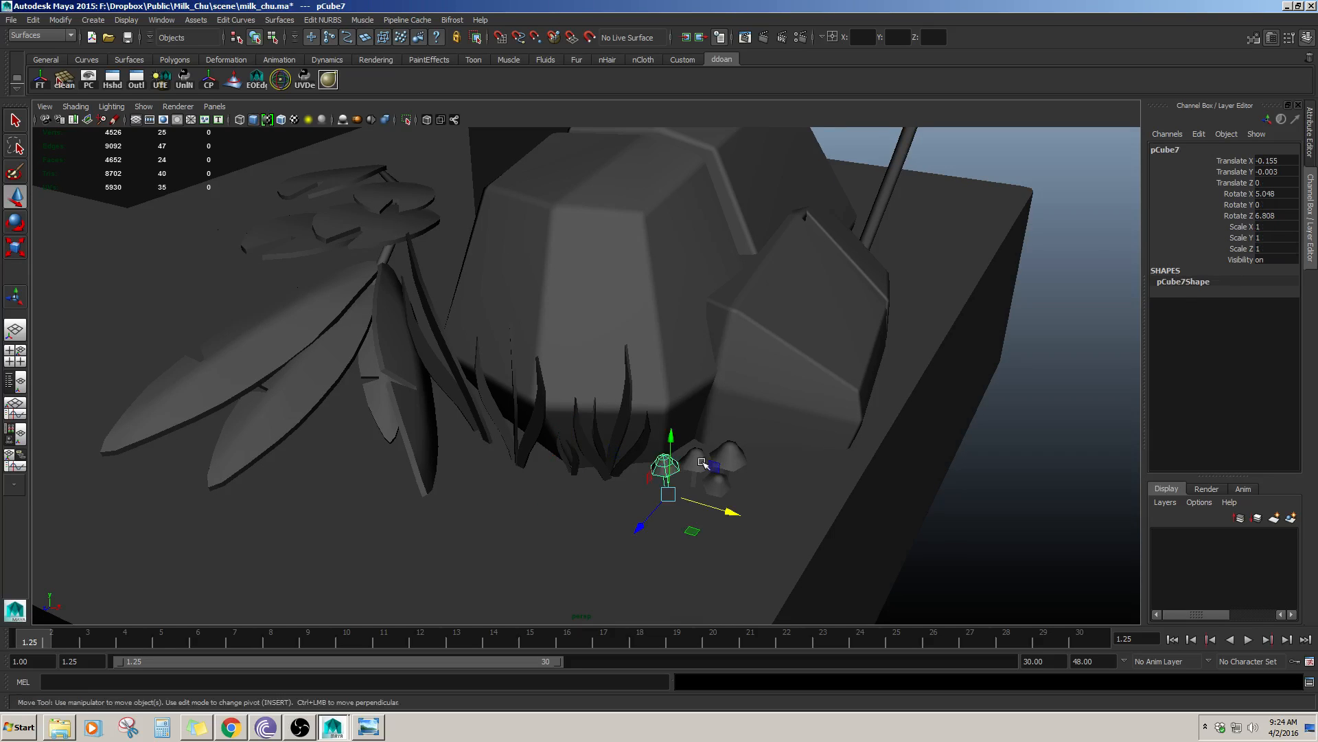
left_click(696, 459, "shift")
left_click_drag(668, 528, 639, 535)
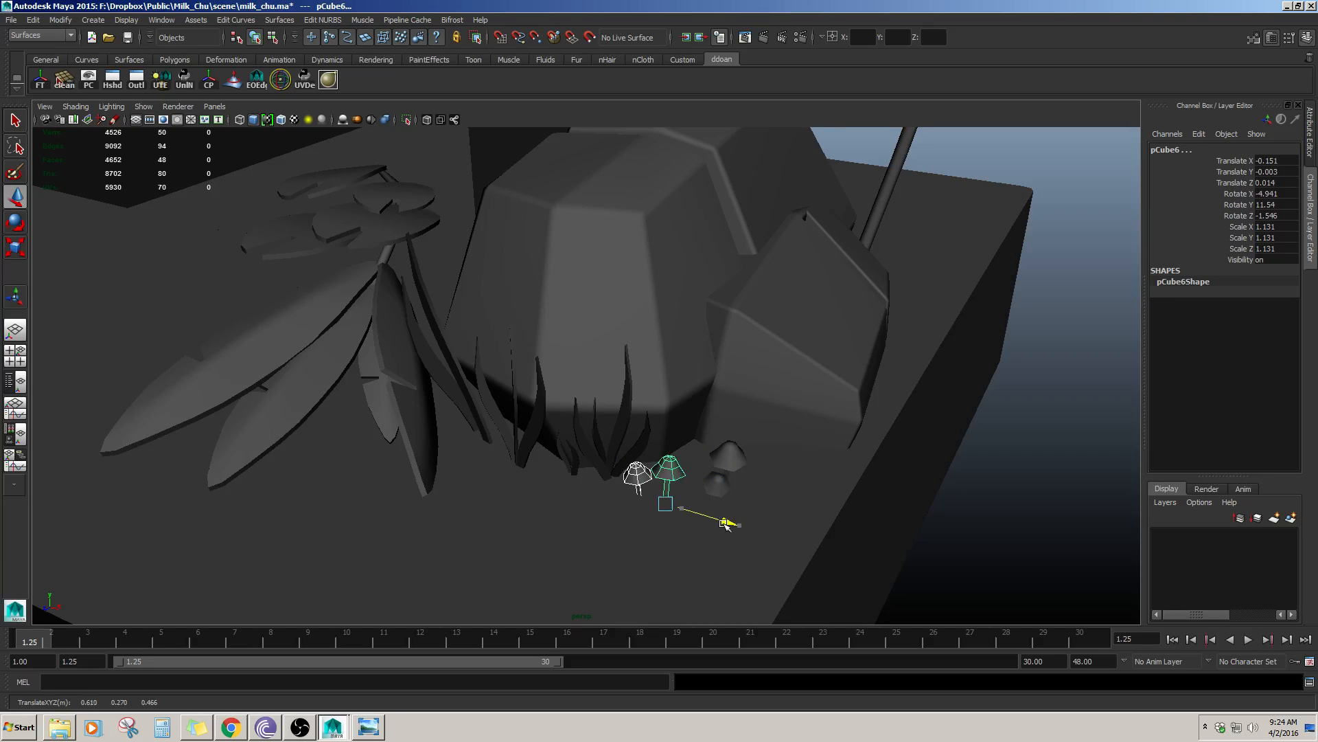
- Shift the remaining two mushrooms together slightly along X toward the rocks
left_click(738, 469)
left_click(731, 446, "shift")
left_click_drag(787, 511, 770, 507)
left_click(943, 509)
- Duplicate the larger of the two mushrooms by the grass and place the copy beside the smaller rock
left_click_drag(943, 510, 681, 438, "alt")
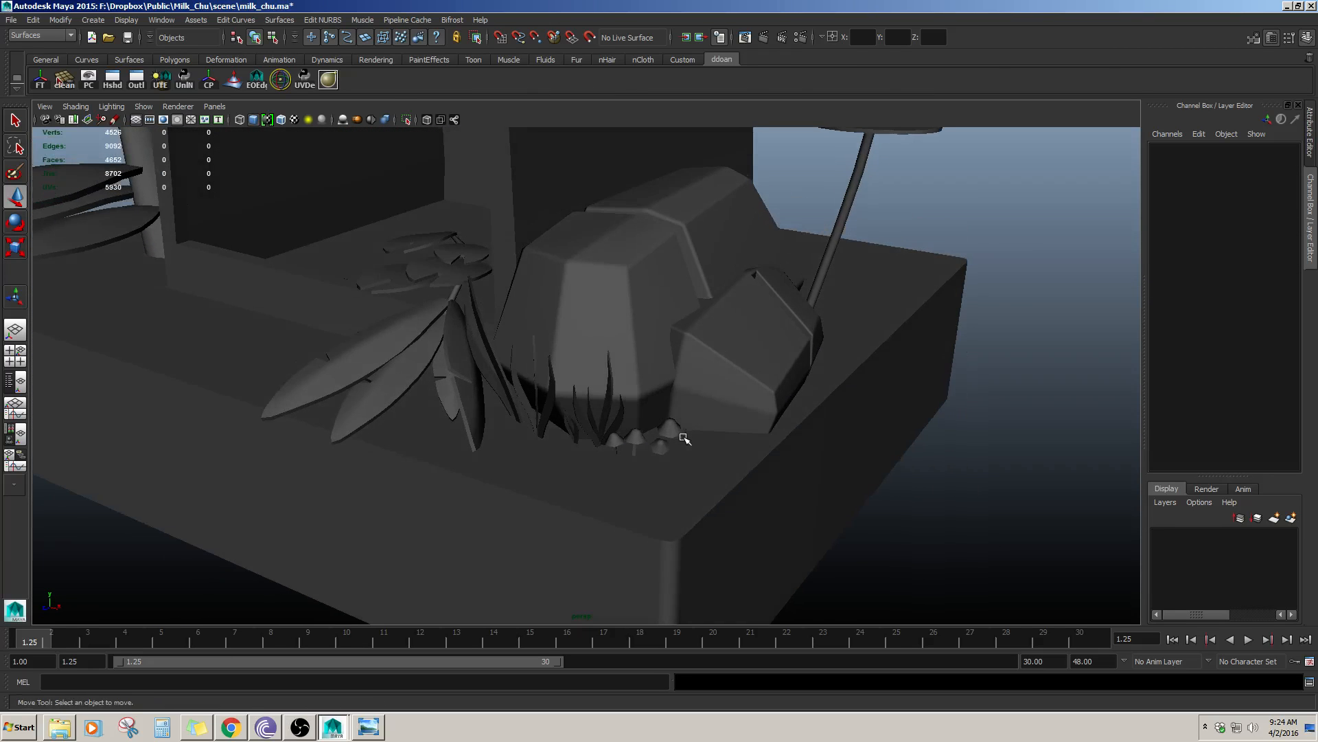
right_click_drag(681, 438, 727, 494, "alt")
left_click(642, 470)
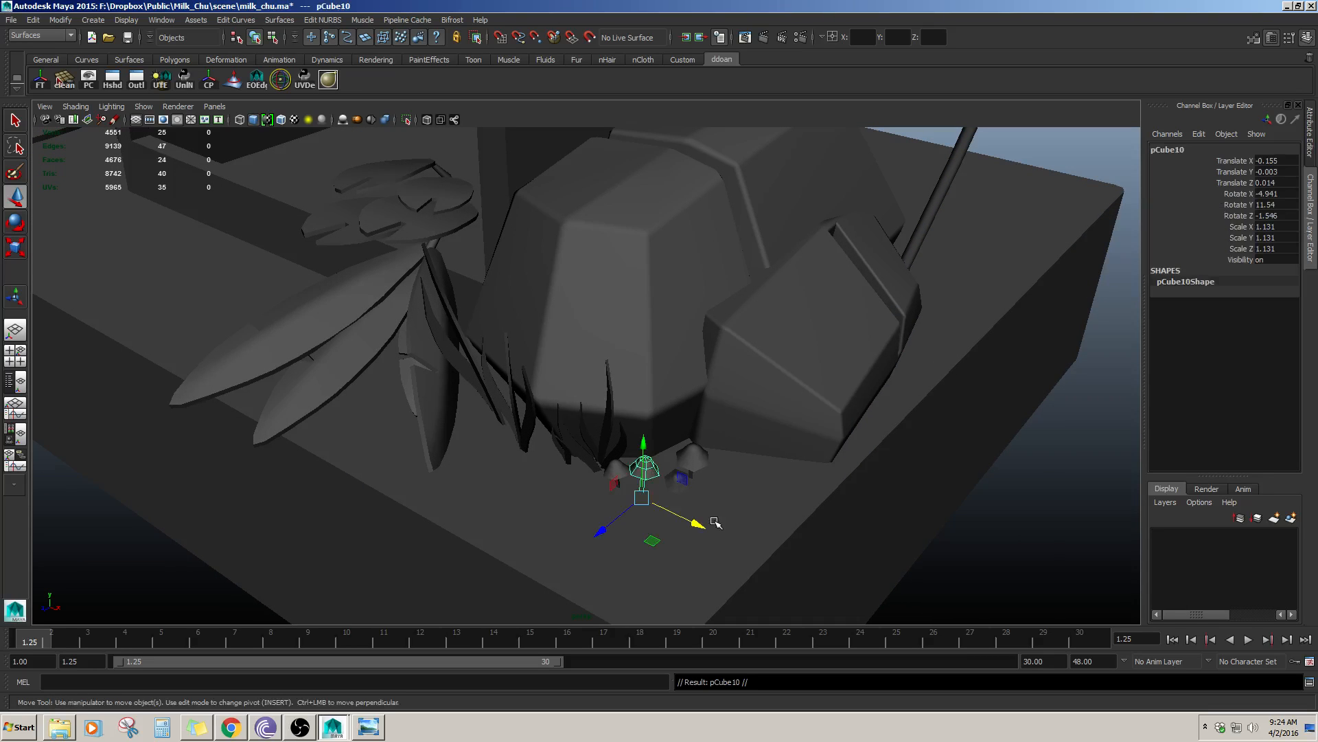
left_click_drag(706, 521, 737, 548)
left_click_drag(642, 548, 700, 534)
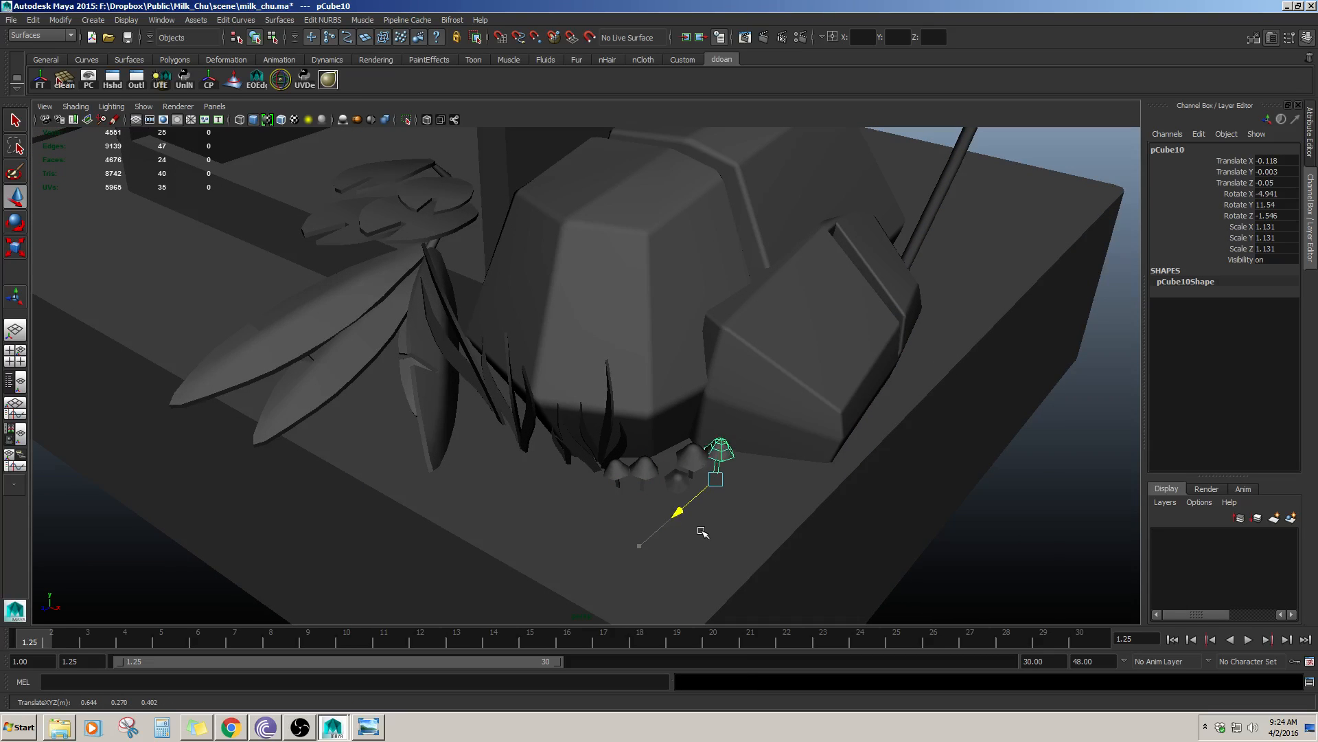
left_click_drag(772, 508, 729, 481)
left_click_drag(716, 427, 655, 491)
- Duplicate the small tilted front mushroom and move the copy behind the group, near the gap between the rocks
left_click(647, 472)
left_click(700, 462)
left_click(664, 483)
key("ctrl+d")
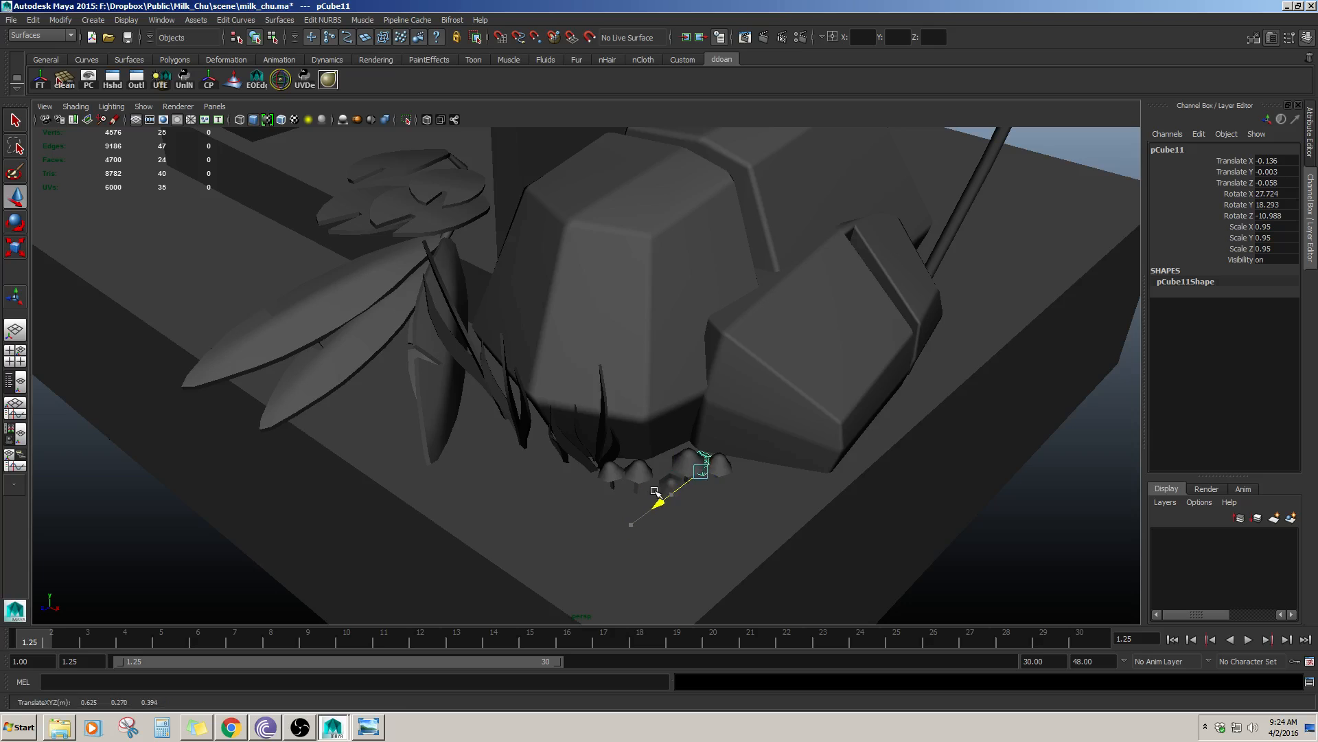
left_click_drag(760, 497, 731, 485)
left_click_drag(723, 495, 747, 462, "alt")
left_click(941, 485)
left_click_drag(941, 485, 609, 435, "alt")
left_click(609, 434)
left_click(598, 388, "shift")
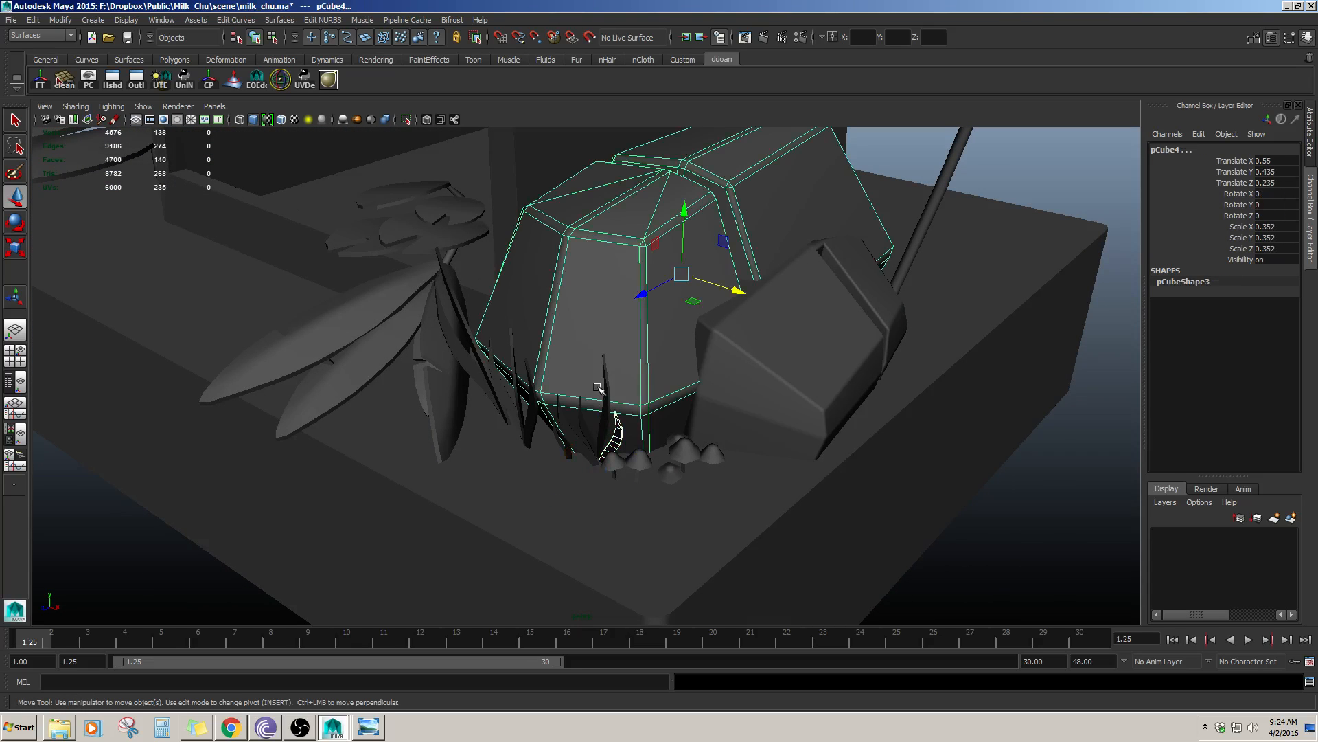
left_click(587, 440)
left_click(616, 438, "shift")
left_click_drag(627, 443, 630, 431, "alt")
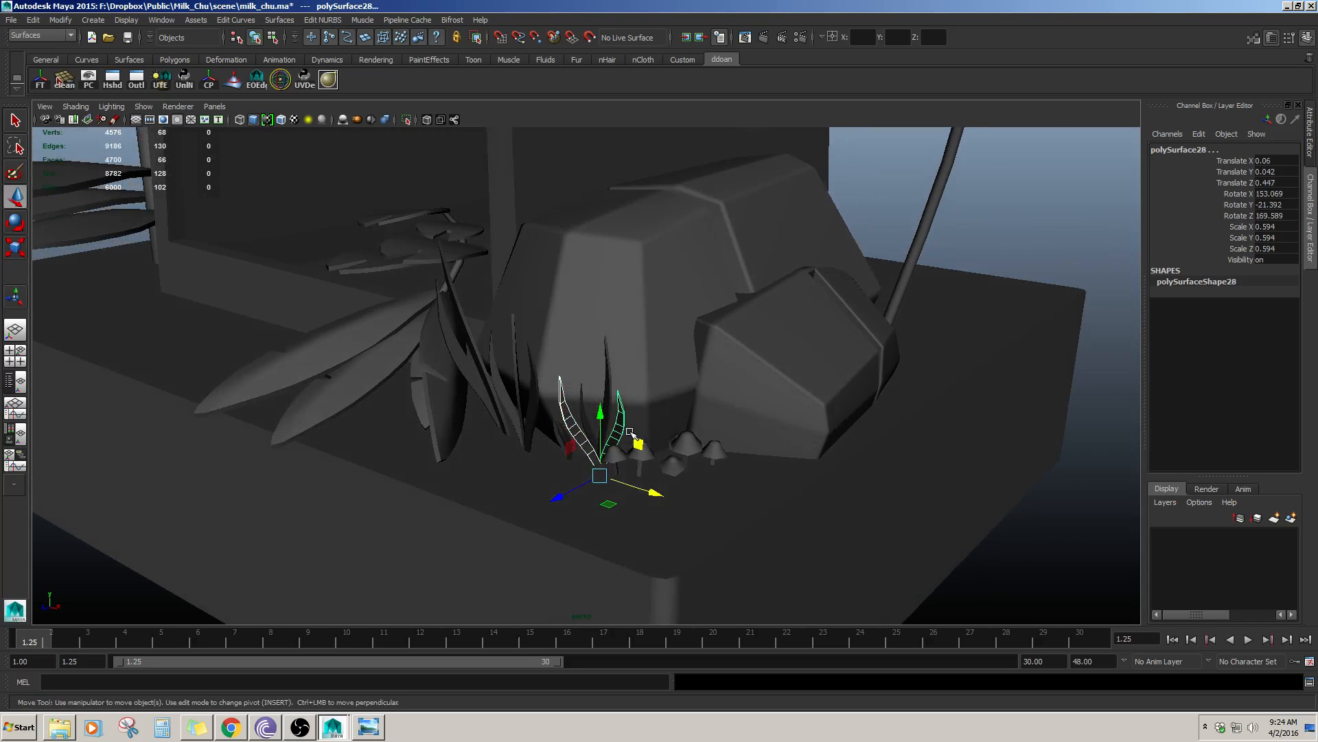
- Duplicate the two tall grass blades beside the leafy plant and move the copies behind the mushrooms between the rocks
left_click_drag(496, 396, 686, 438, "alt")
left_click(493, 408)
left_click(474, 416, "shift")
key("ctrl+d")
left_click_drag(595, 526, 729, 451)
key("e")
key("ctrl+z")
- Move the shorter copied grass blade forward along Z to 0.407, among the mushrooms
left_click(629, 347)
key("w")
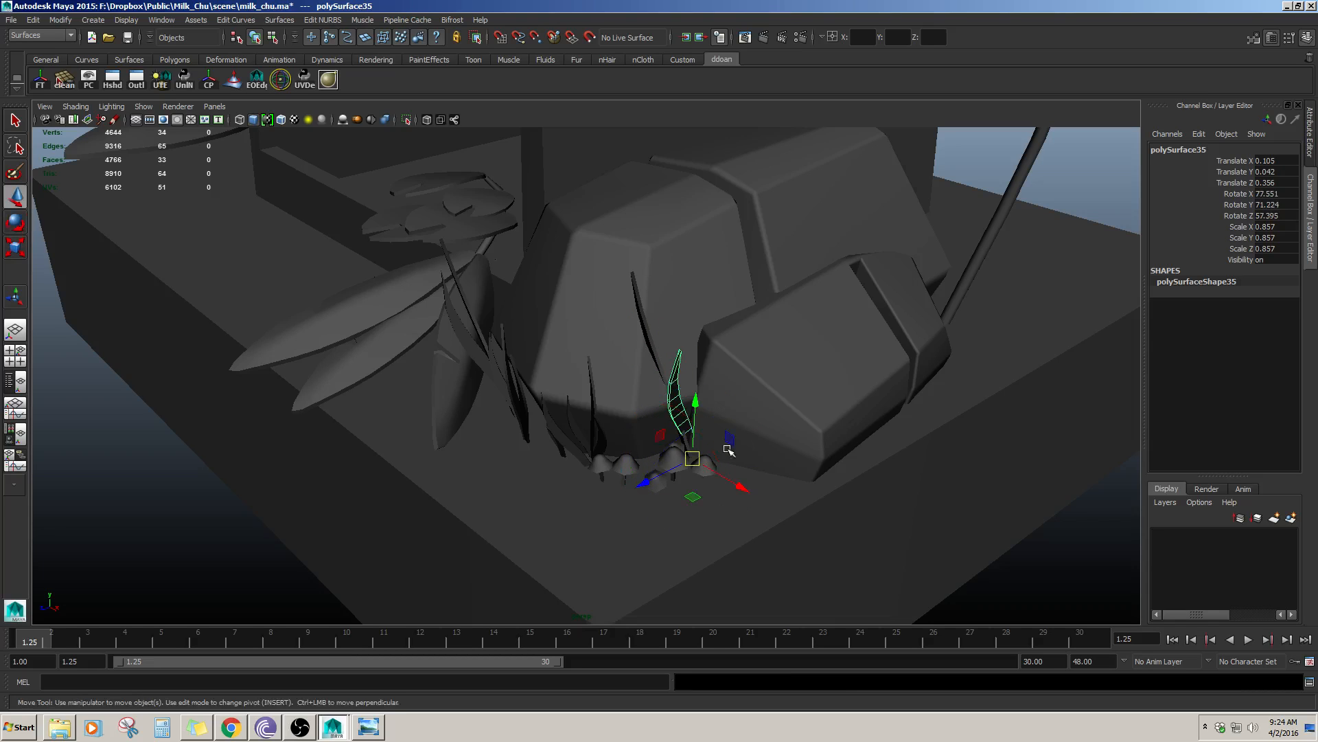
left_click_drag(651, 482, 656, 326)
- Rotate the taller copied grass blade and scale it down so it stands behind the mushrooms
left_click(656, 322)
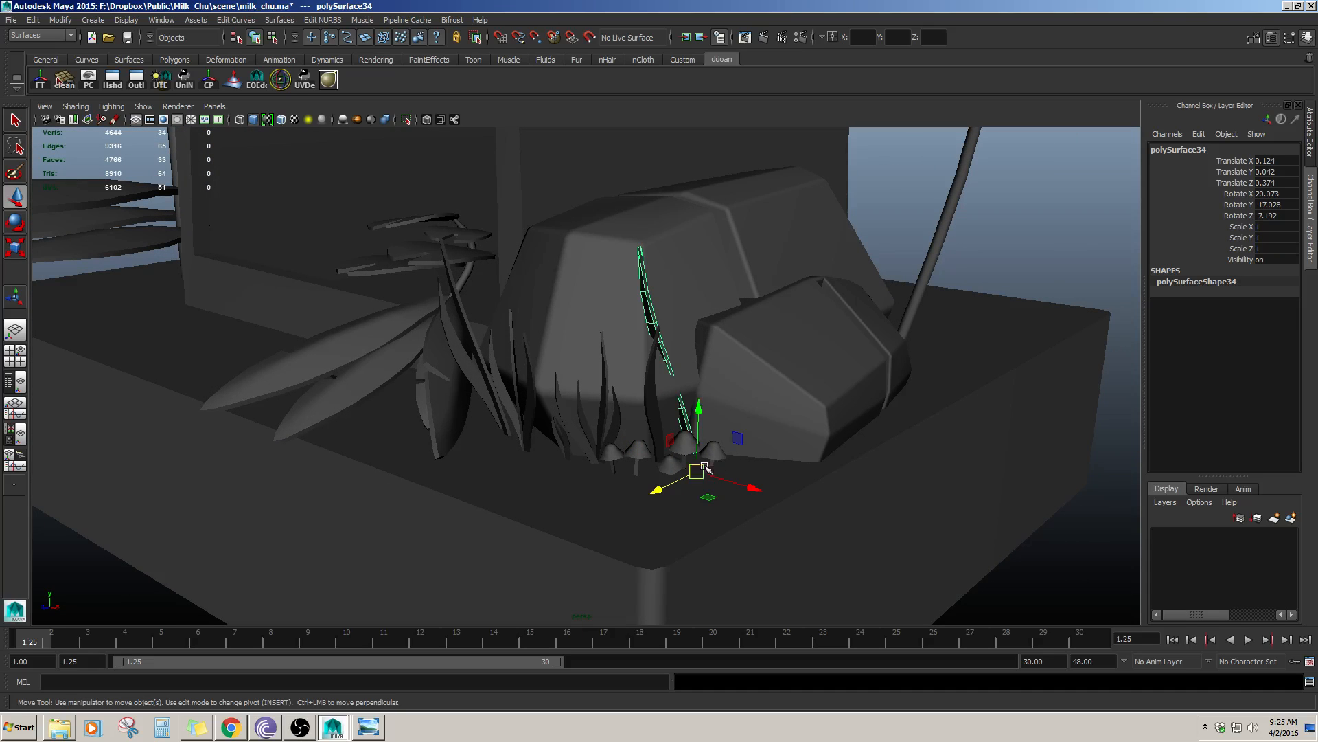
key("e")
left_click_drag(706, 467, 617, 518)
key("w")
key("r")
key("w")
- Scale the shorter copied grass blade uniformly to 0.66
left_click(655, 440)
key("r")
left_click_drag(661, 477, 657, 481)
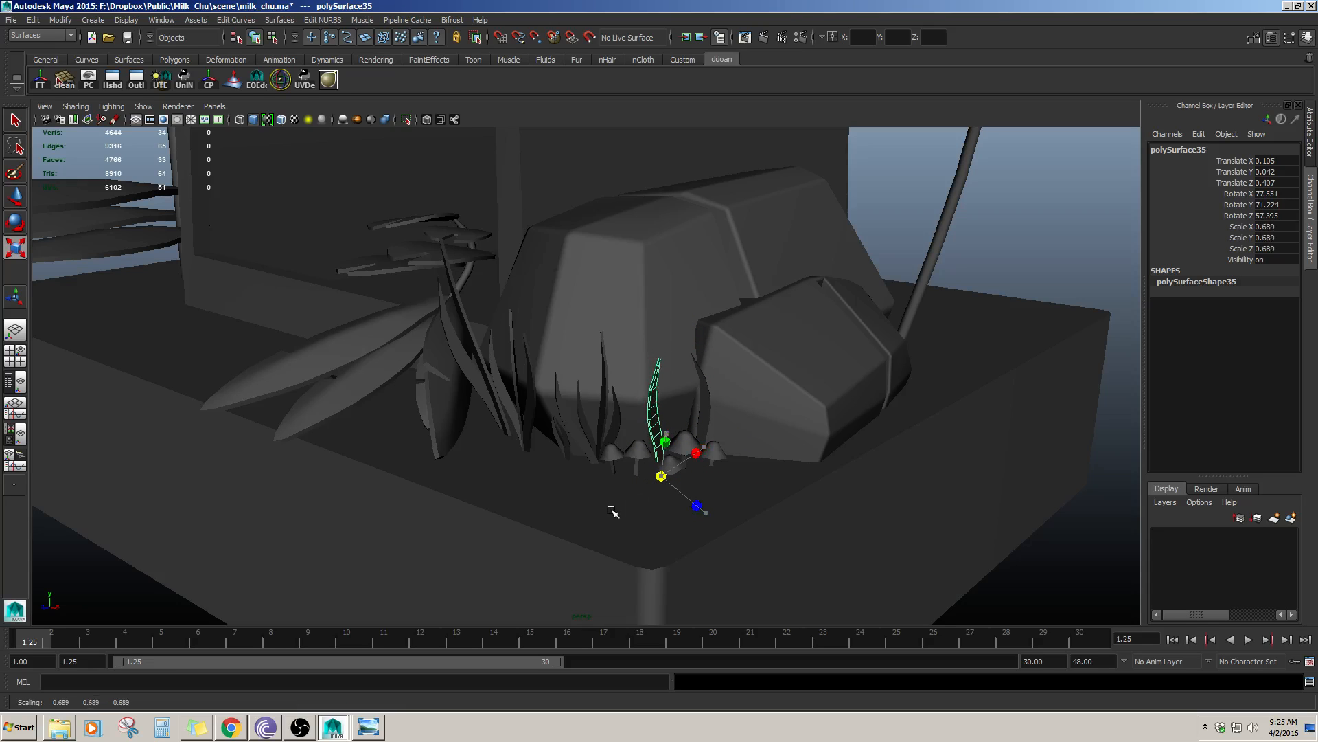
left_click_drag(601, 515, 603, 514)
key("w")
- Duplicate the shorter grass blade among the mushrooms and rotate the copy to 42.368, 80.711, 20.989
scroll(754, 475, "down", 3)
scroll(784, 465, "up", 2)
left_click_drag(787, 465, 687, 464, "alt")
scroll(723, 460, "up", 2)
key("e")
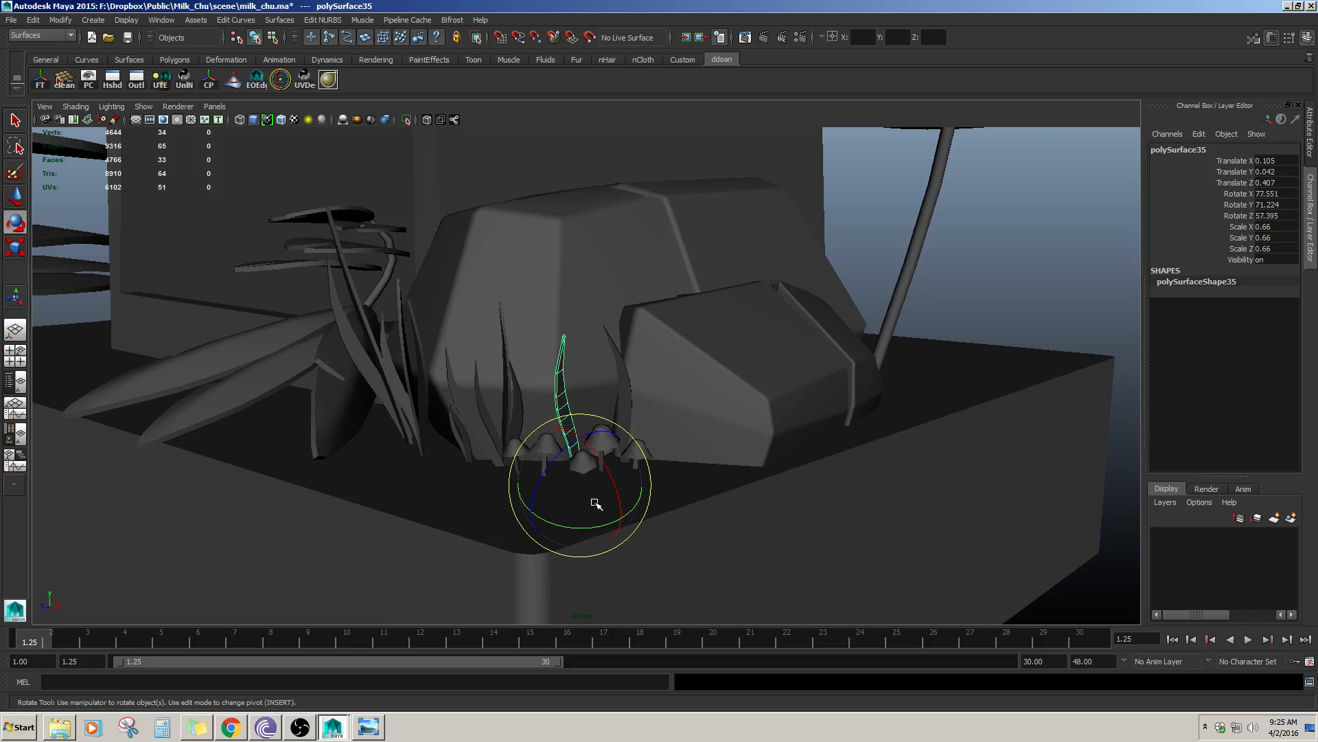
scroll(606, 485, "up", 2)
left_click_drag(605, 479, 556, 479)
key("w")
- Examine the grass and mushroom arrangement, along with the whole milk carton and its base, from several angles
scroll(736, 491, "down", 7)
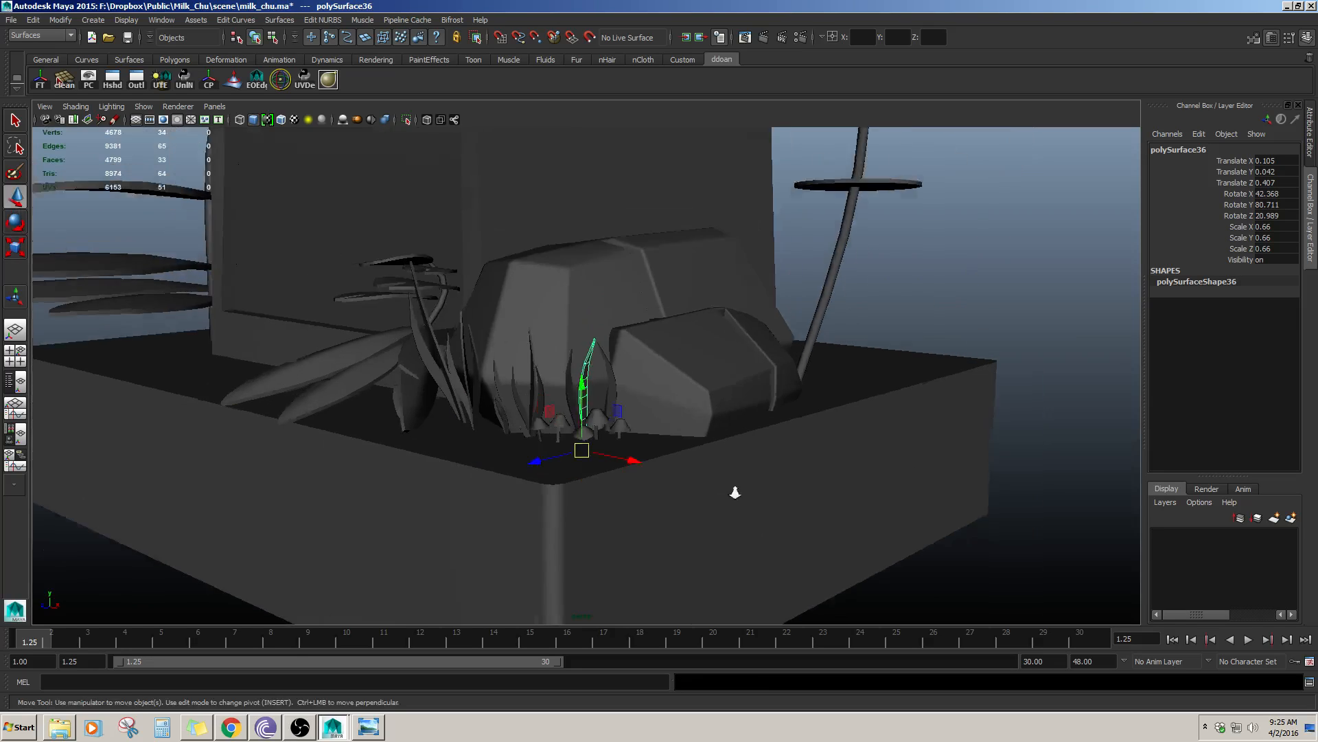
left_click(895, 542)
left_click_drag(766, 548, 816, 534, "alt")
middle_click_drag(723, 535, 757, 556, "alt")
scroll(730, 530, "down", 10)
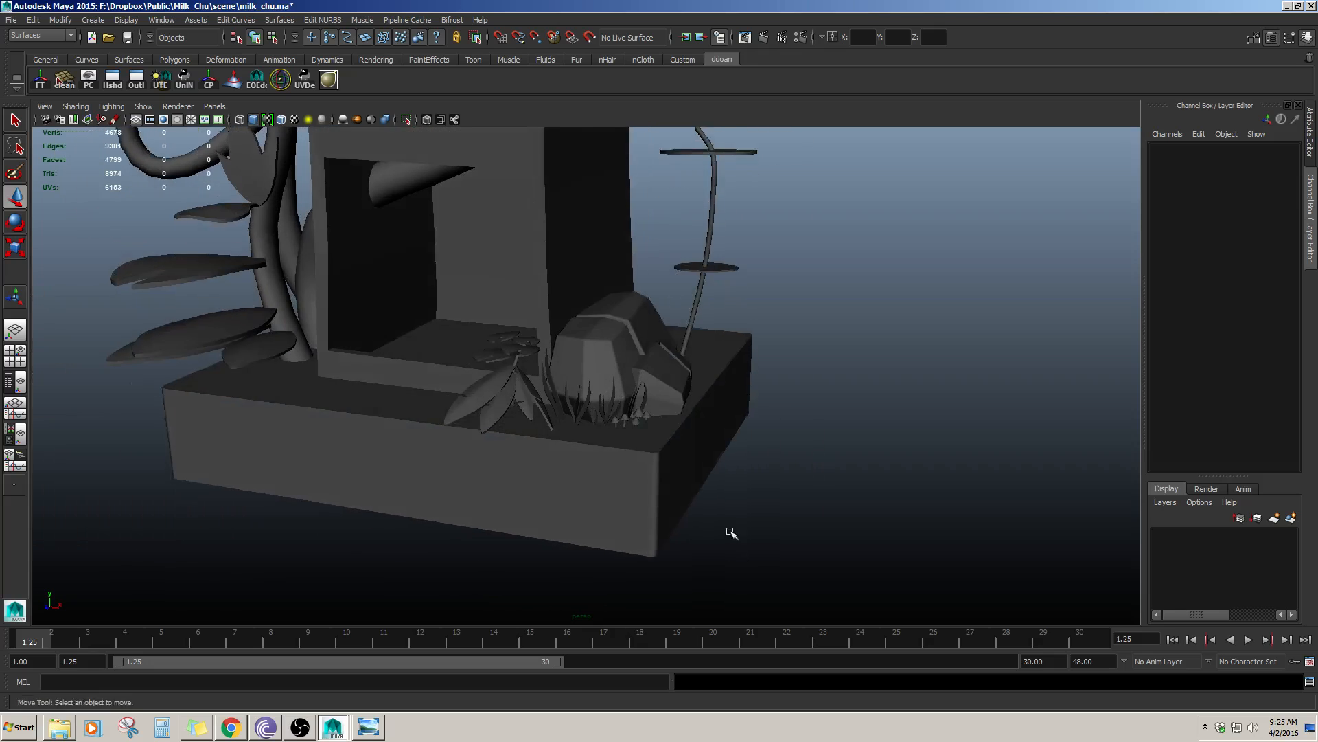
scroll(687, 525, "up", 5)
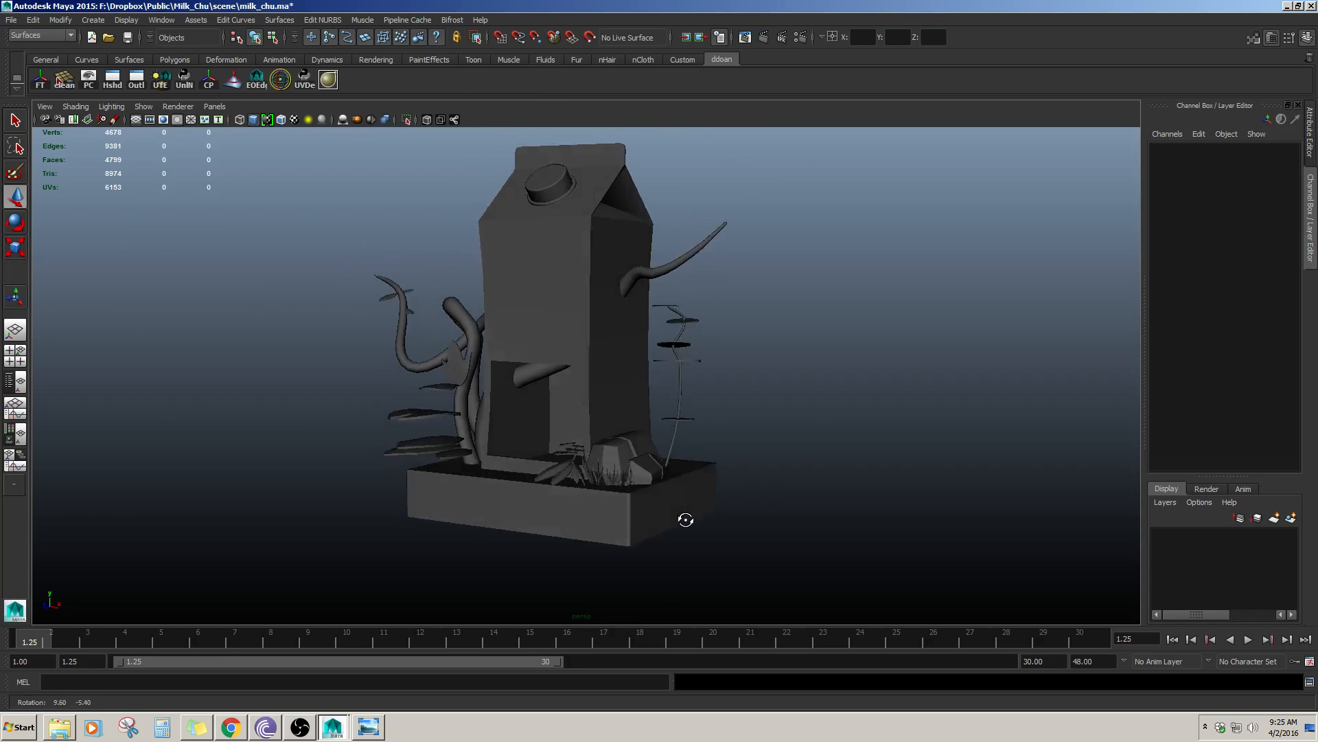
middle_click_drag(693, 515, 695, 550, "alt")
right_click_drag(694, 549, 677, 529, "alt")
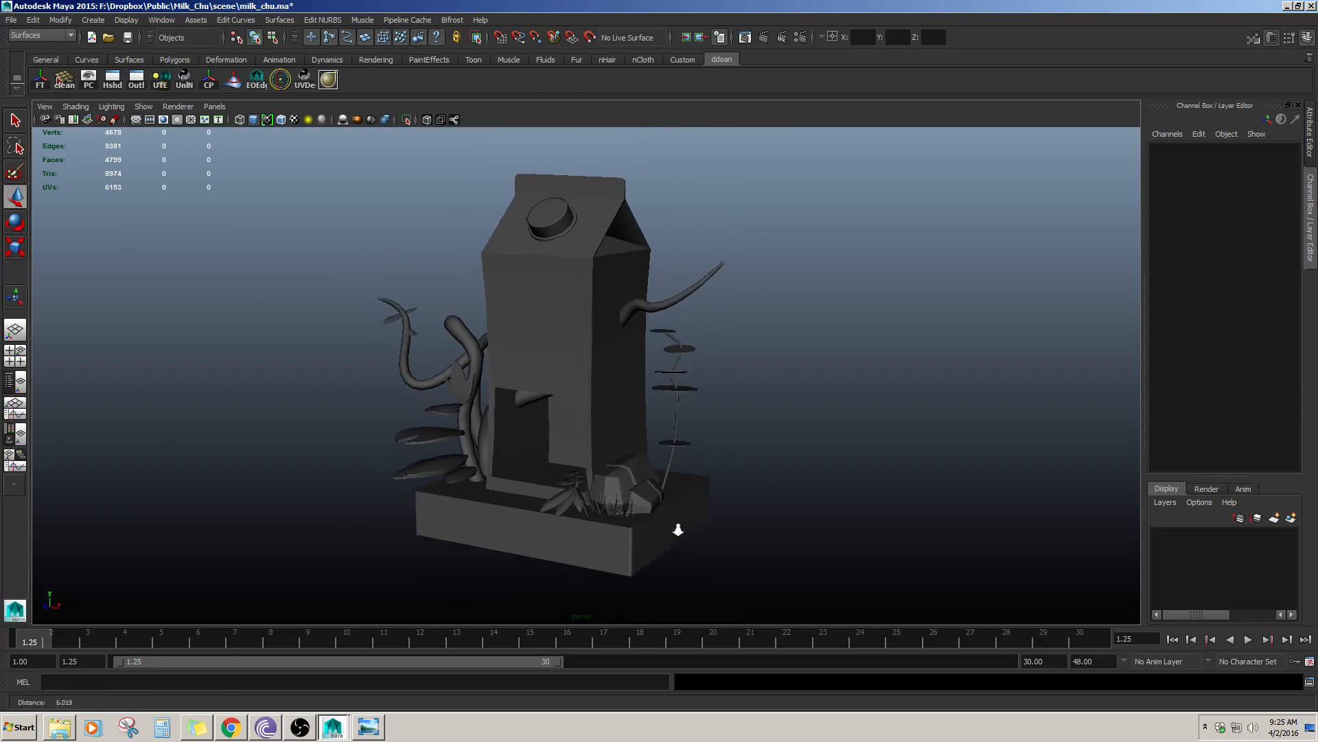
left_click_drag(677, 530, 710, 509, "alt")
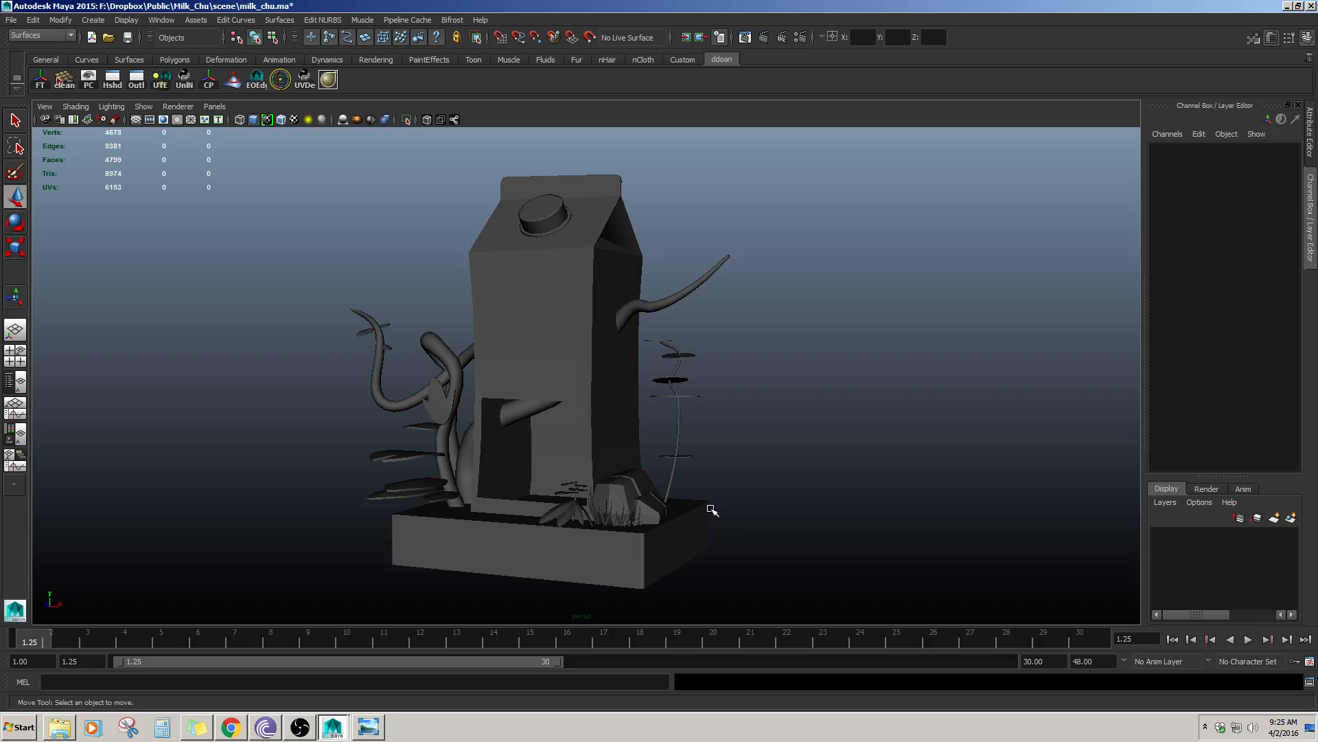